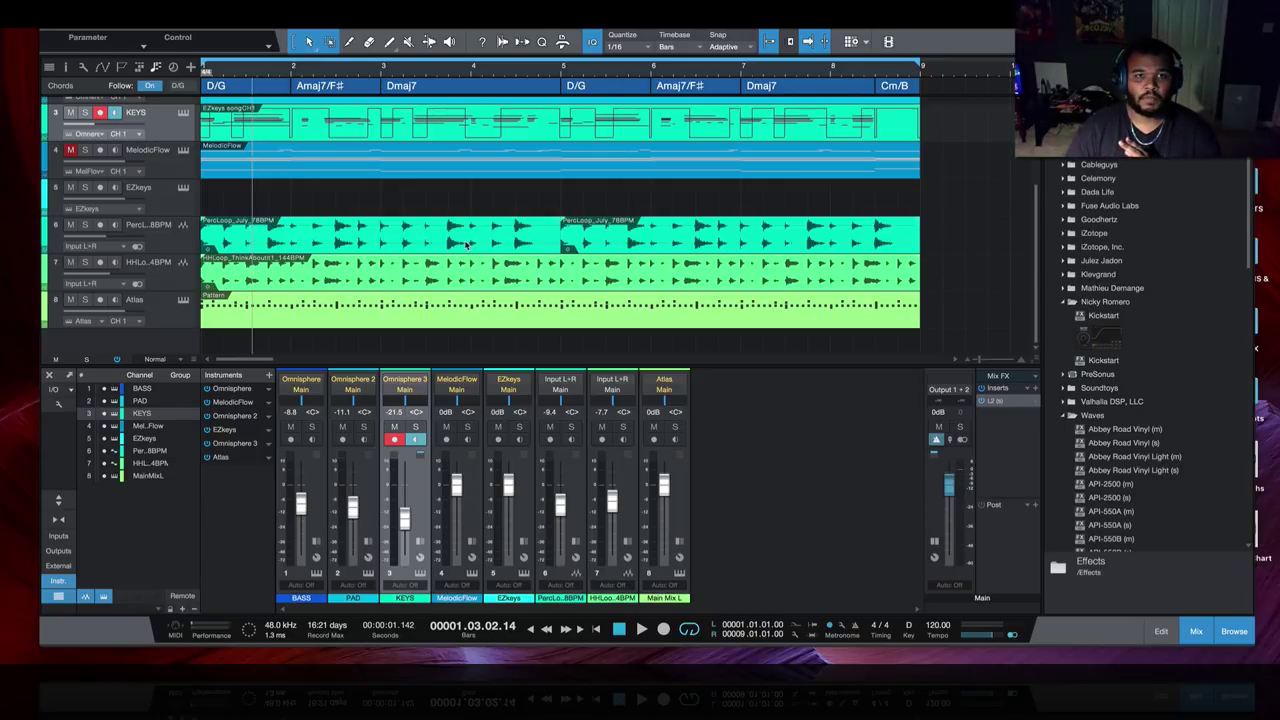
- Open the MelodicFlow track's instrument window to view its mode, root and scale settings, and close it
scroll(231, 204, "up", 2)
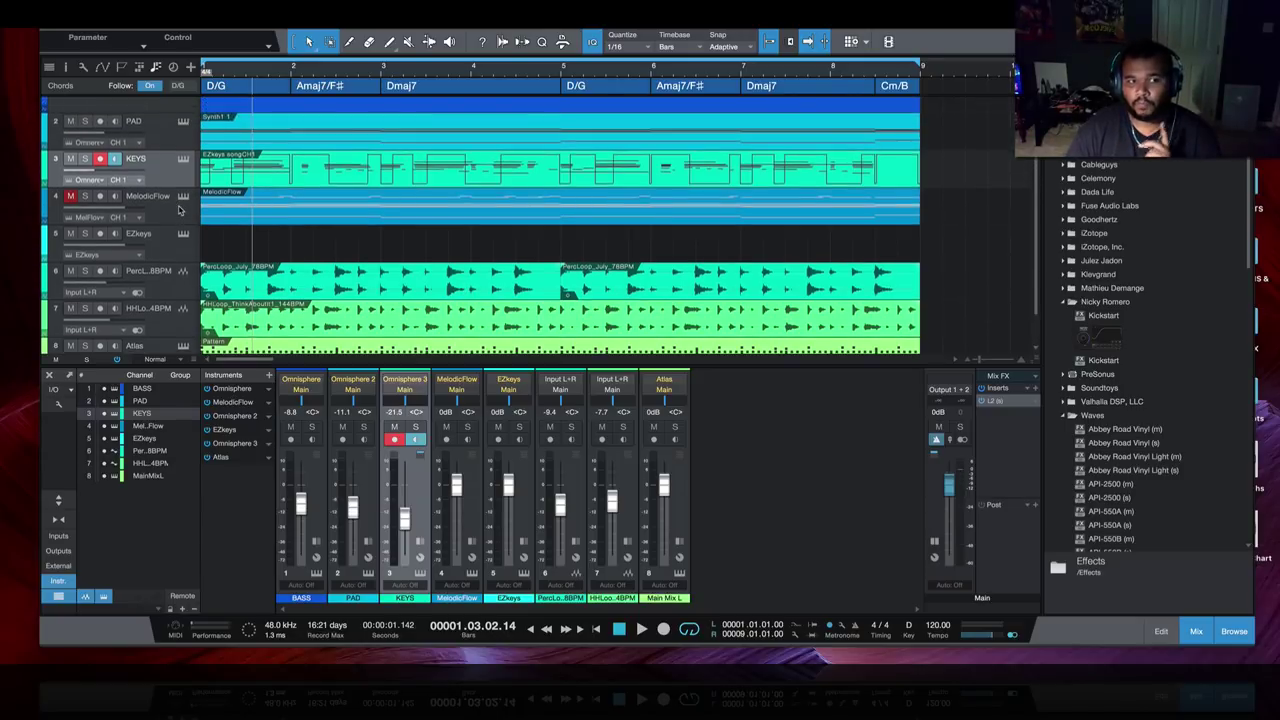
left_click(183, 196)
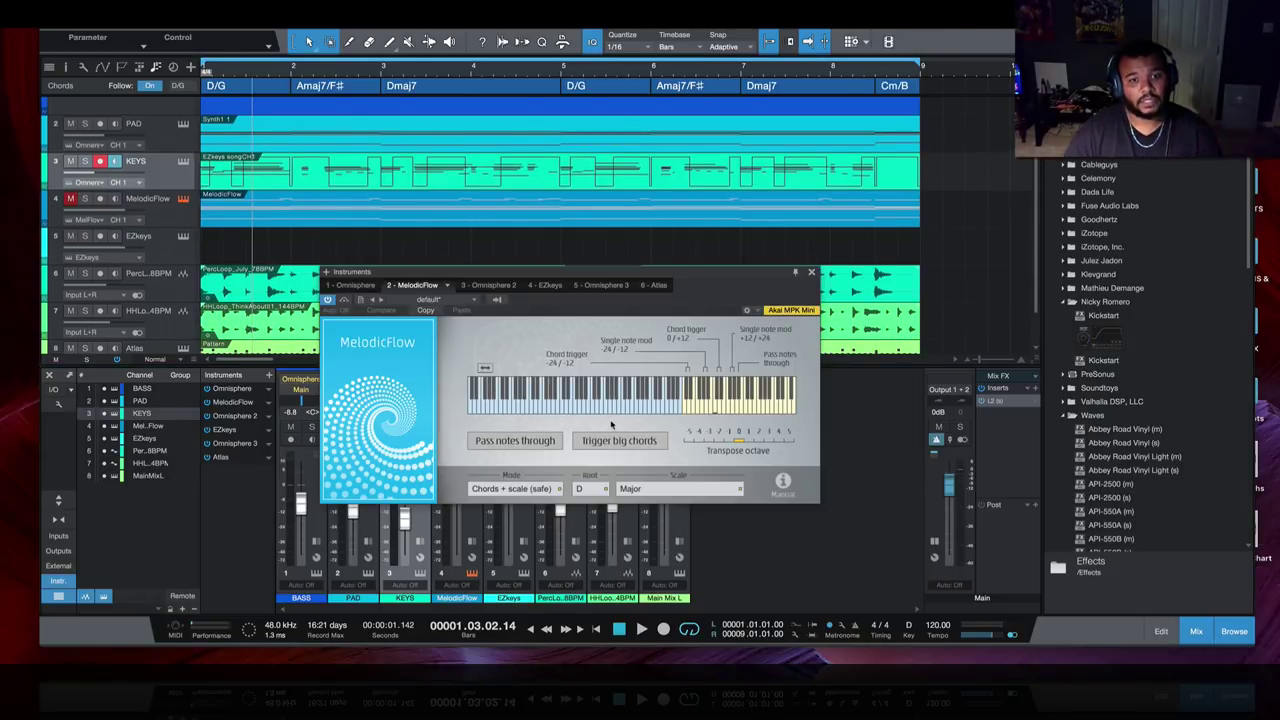
left_click(811, 272)
- Play the song from the beginning and solo the PAD track for a while to hear it alone
left_click(619, 626)
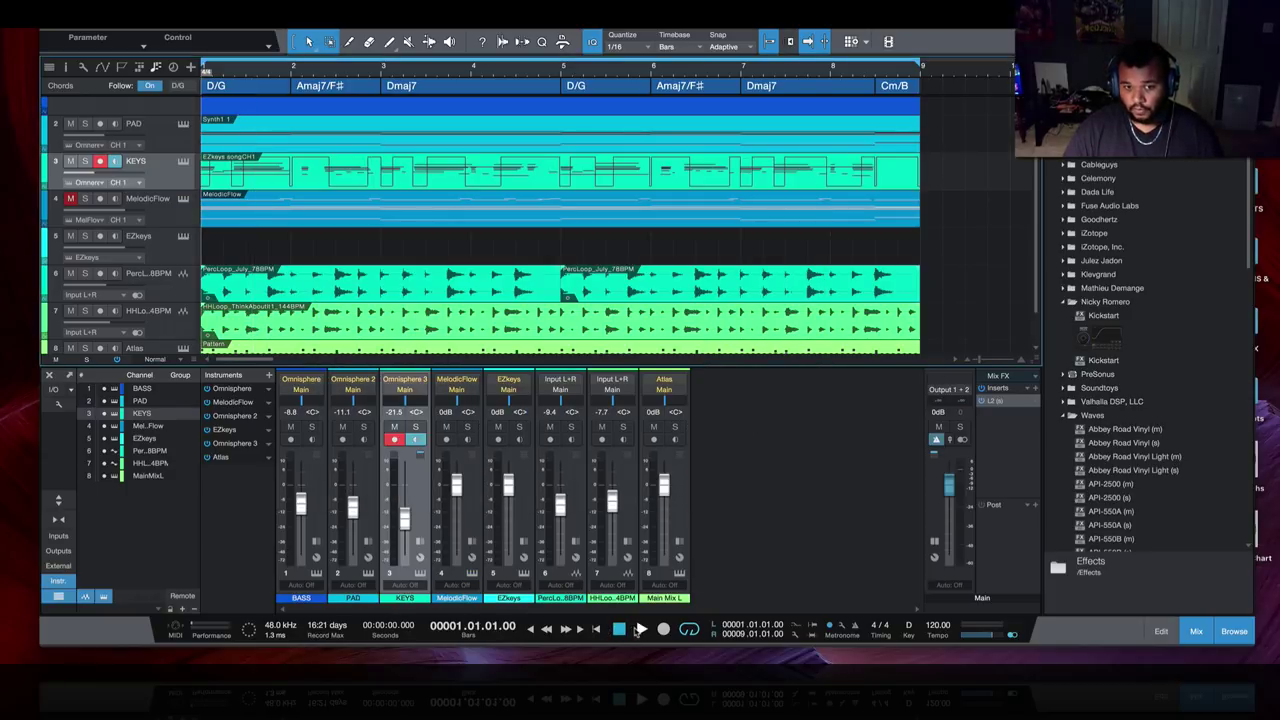
left_click(641, 629)
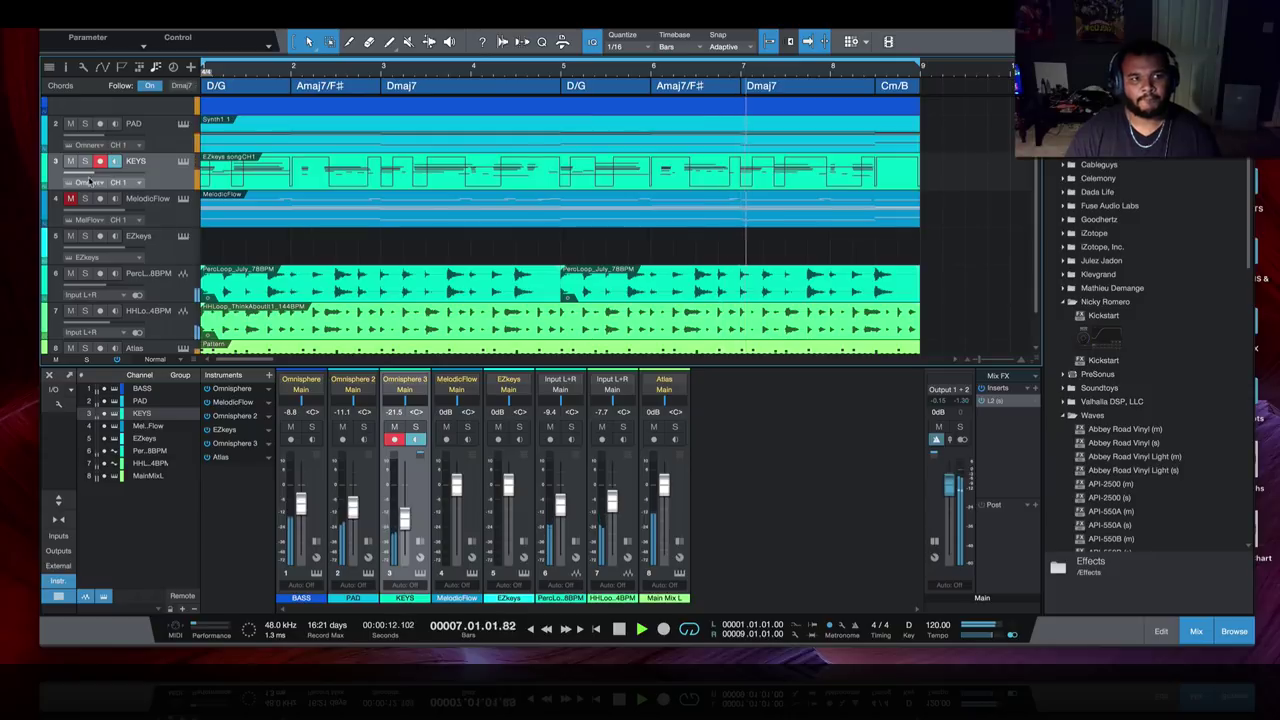
left_click(86, 124)
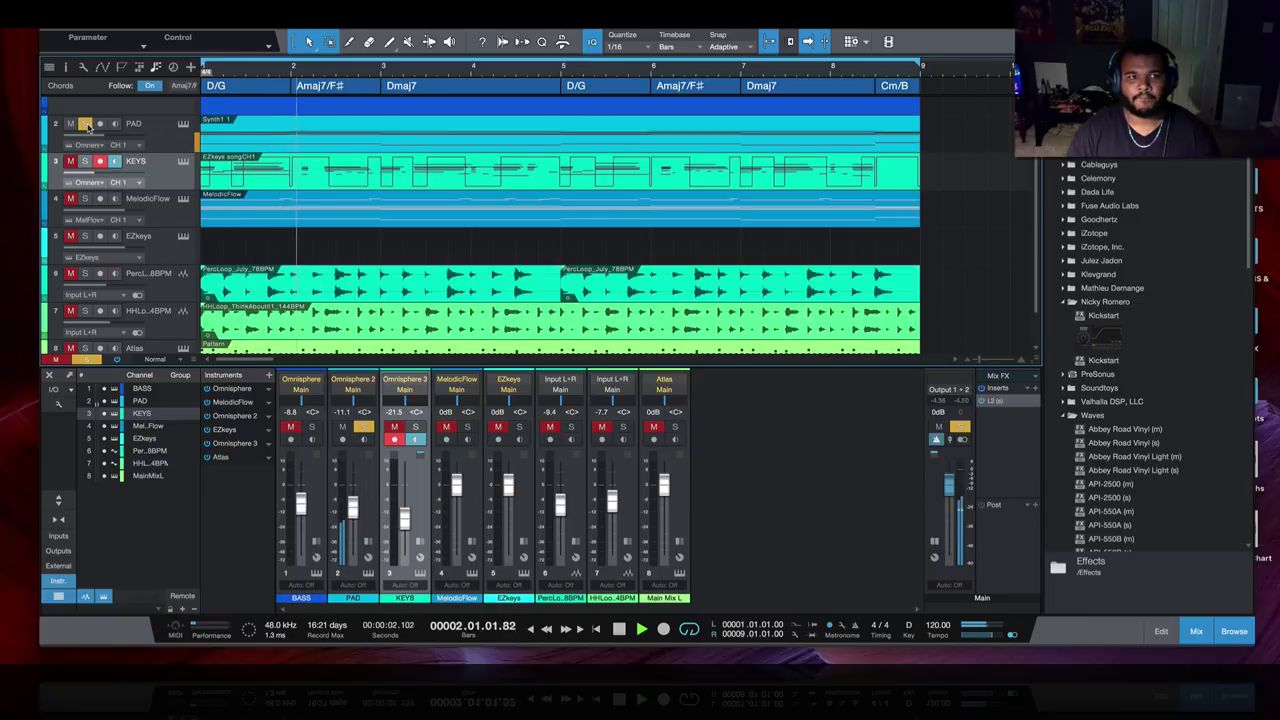
left_click(86, 124)
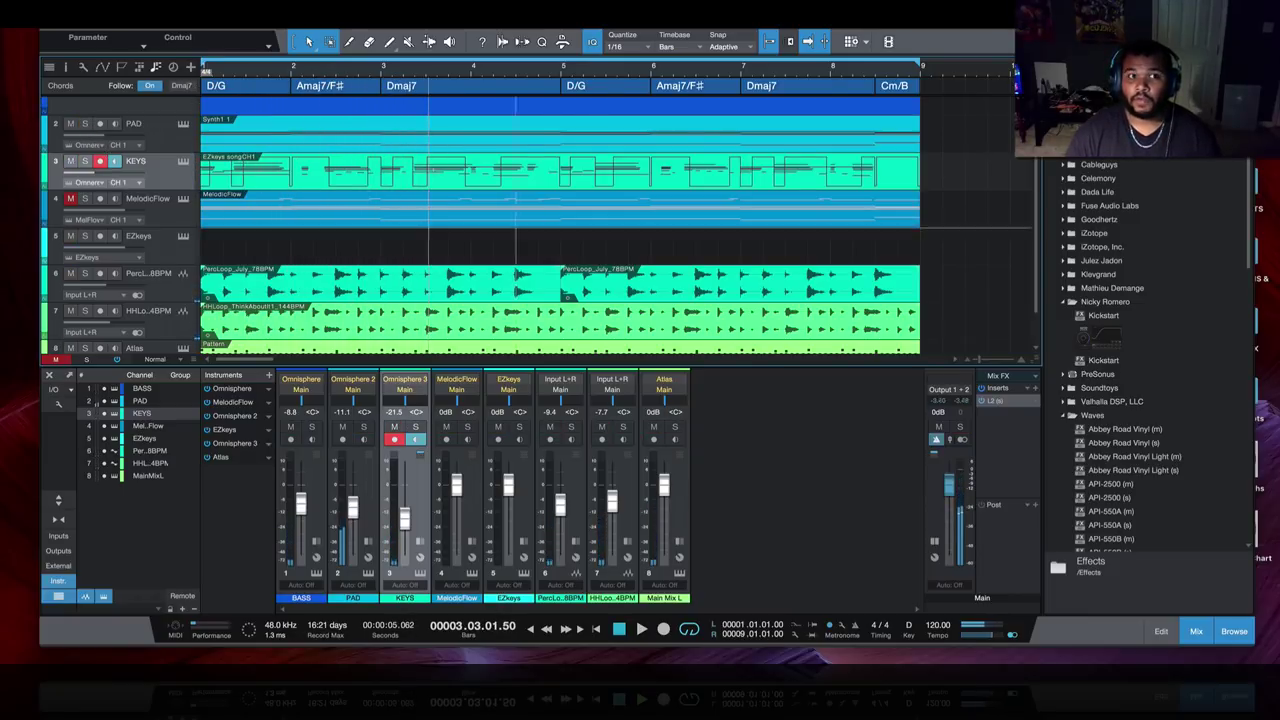
- Create a new empty song titled MELODIC FLOW and dismiss the sample rate notice
left_click(108, 14)
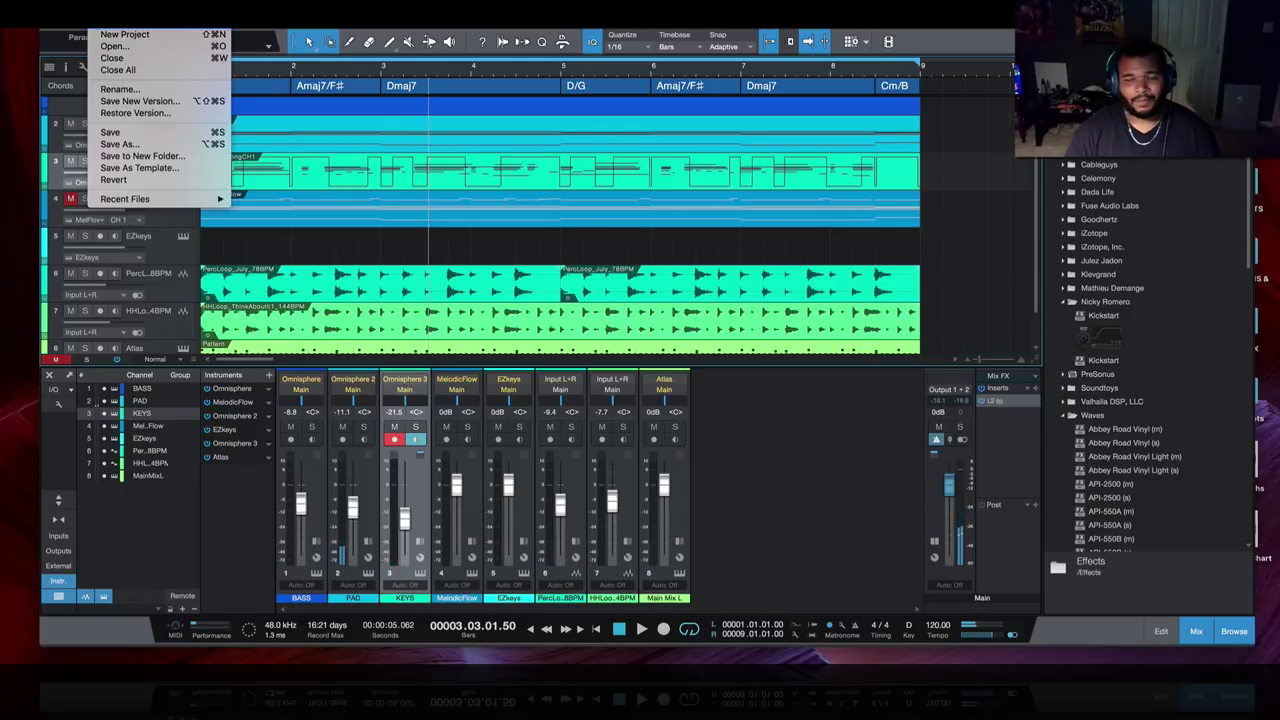
left_click(120, 22)
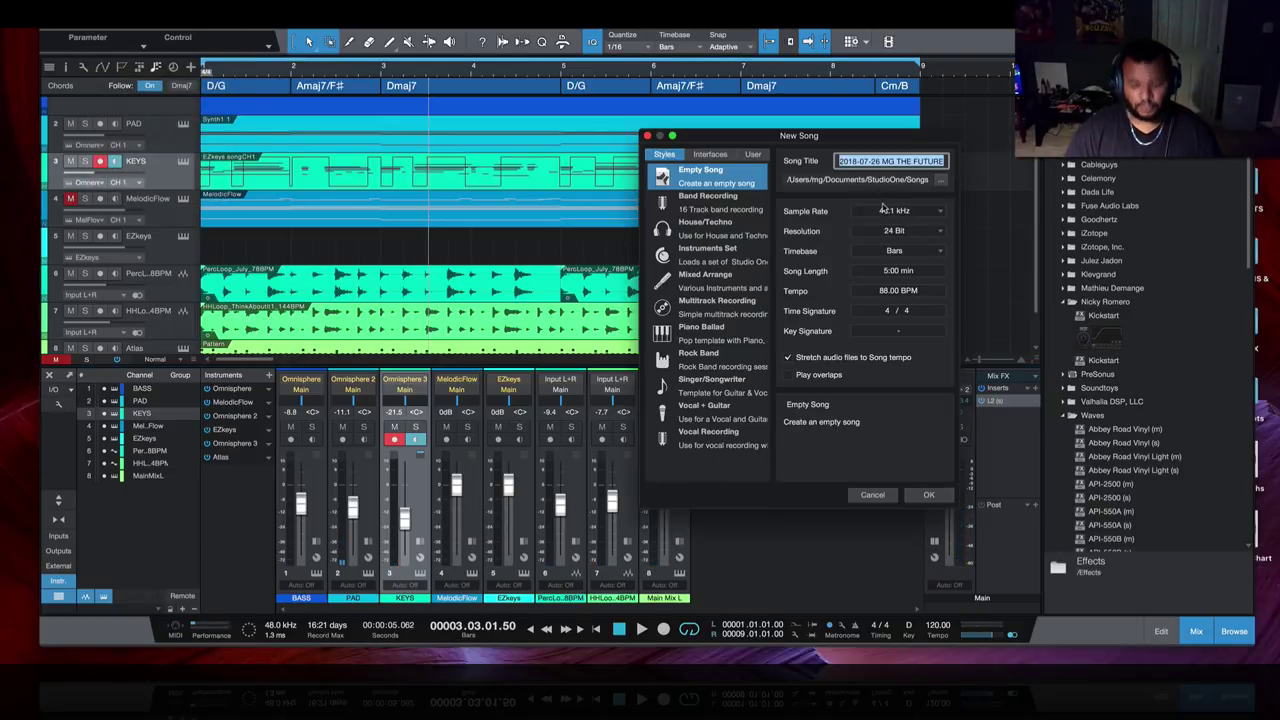
type("N")
type("MELODIC FLOW")
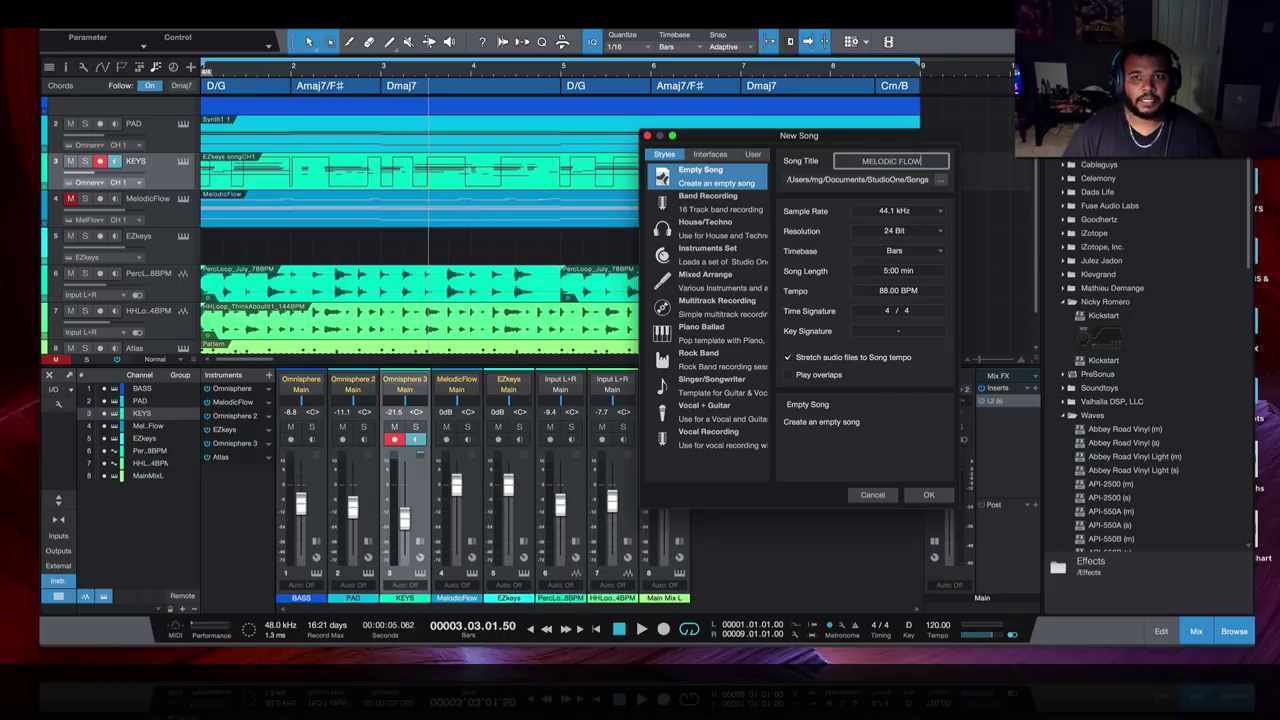
key("Return")
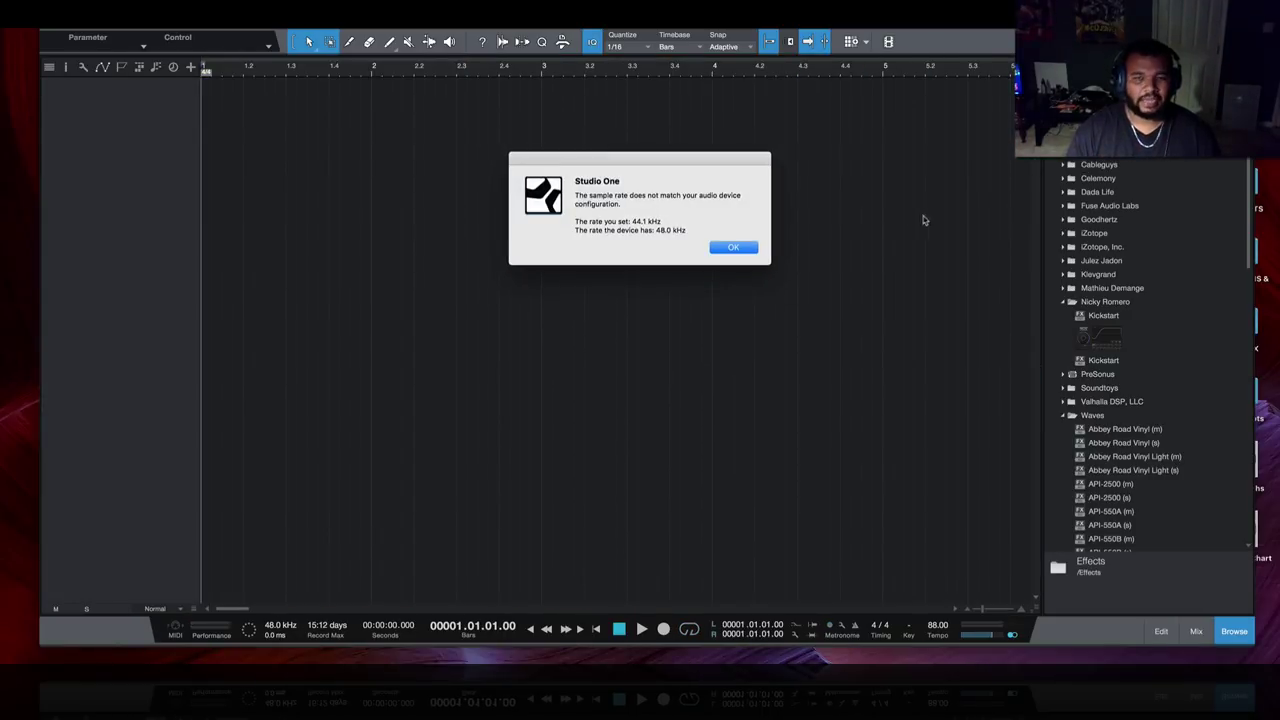
left_click(749, 250)
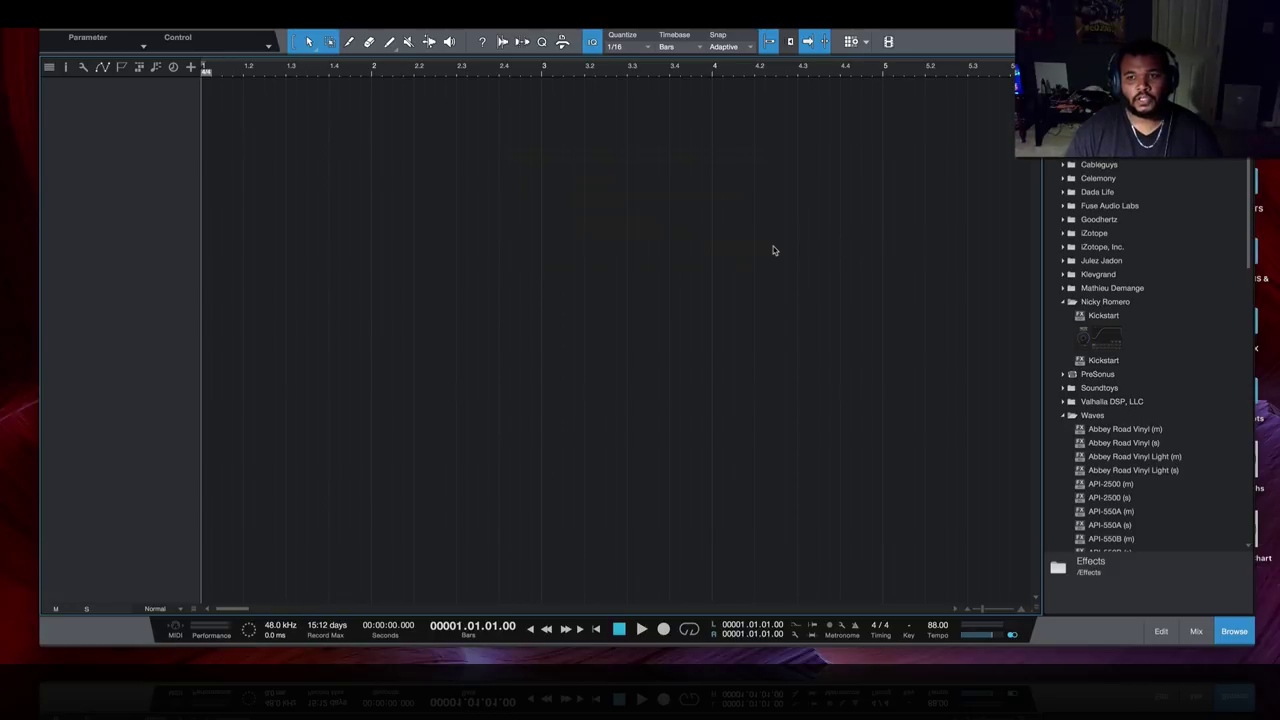
- Collapse the Nicky Romero and Waves folders in the effects browser
left_click(1063, 302)
left_click(1063, 357)
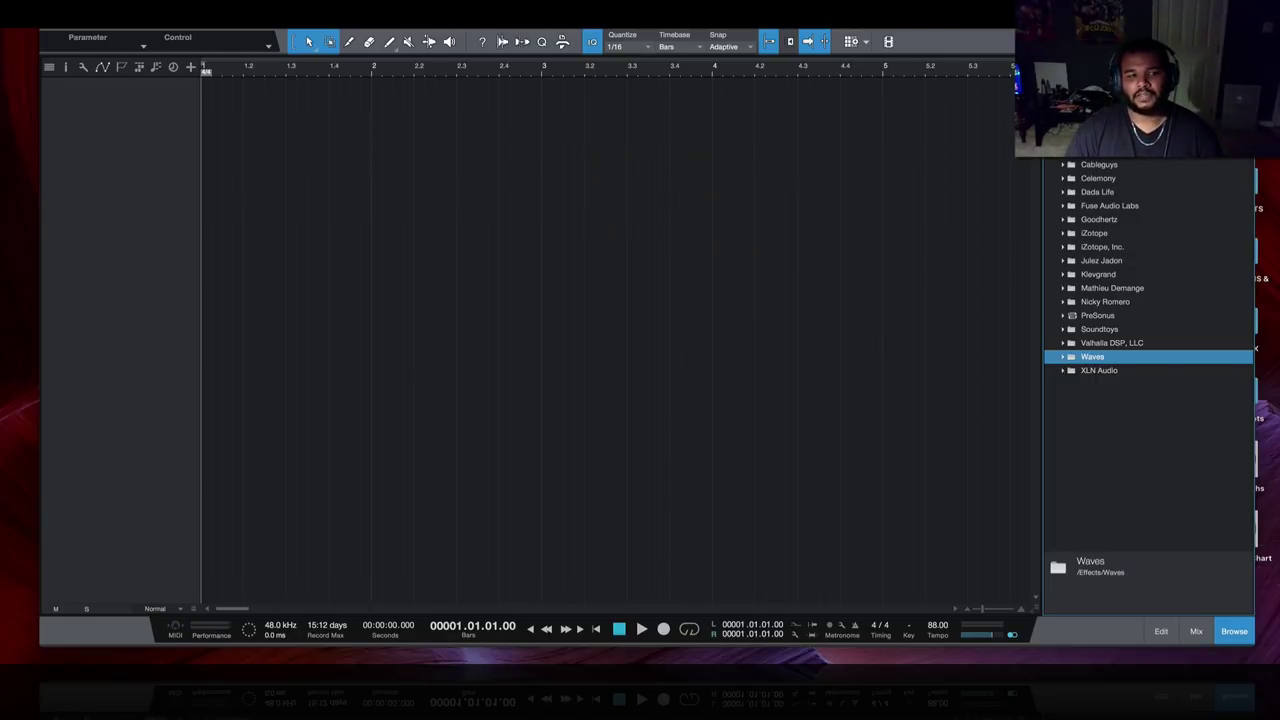
- Switch to Finder and open the Beat Catalog folder on the MG The Glyph drive
left_click(51, 695)
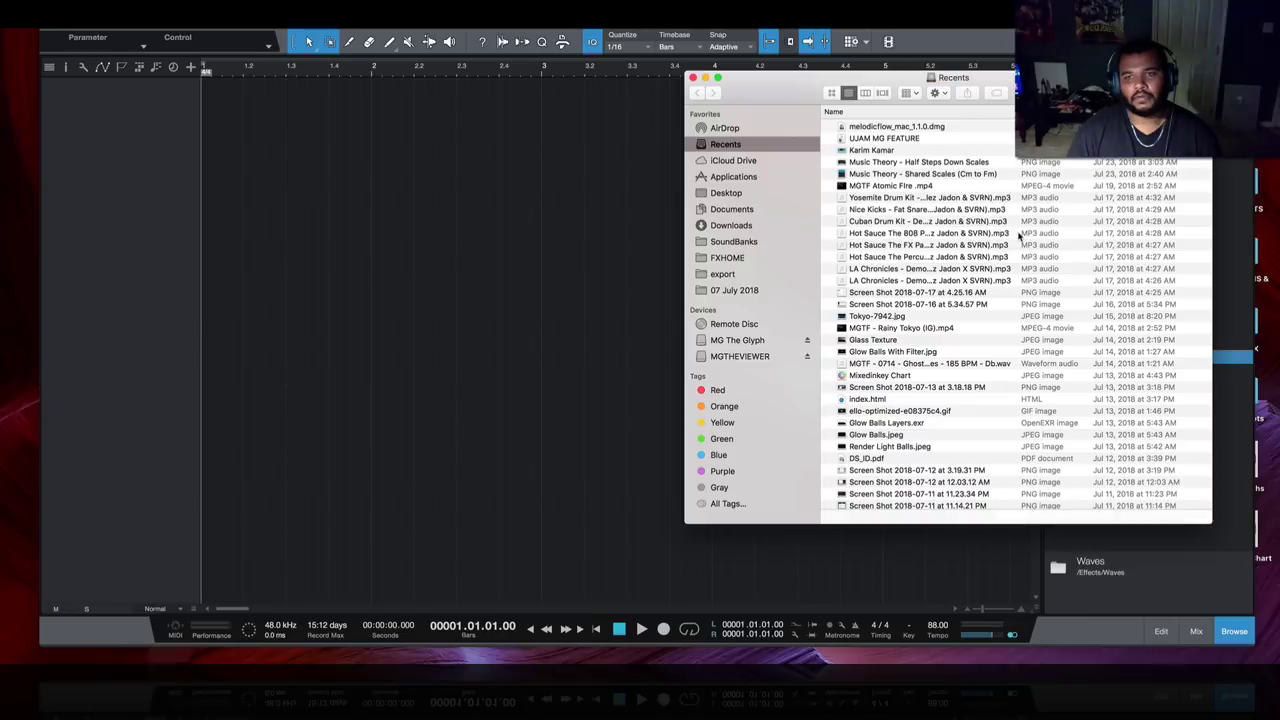
left_click(737, 341)
double_click(886, 186)
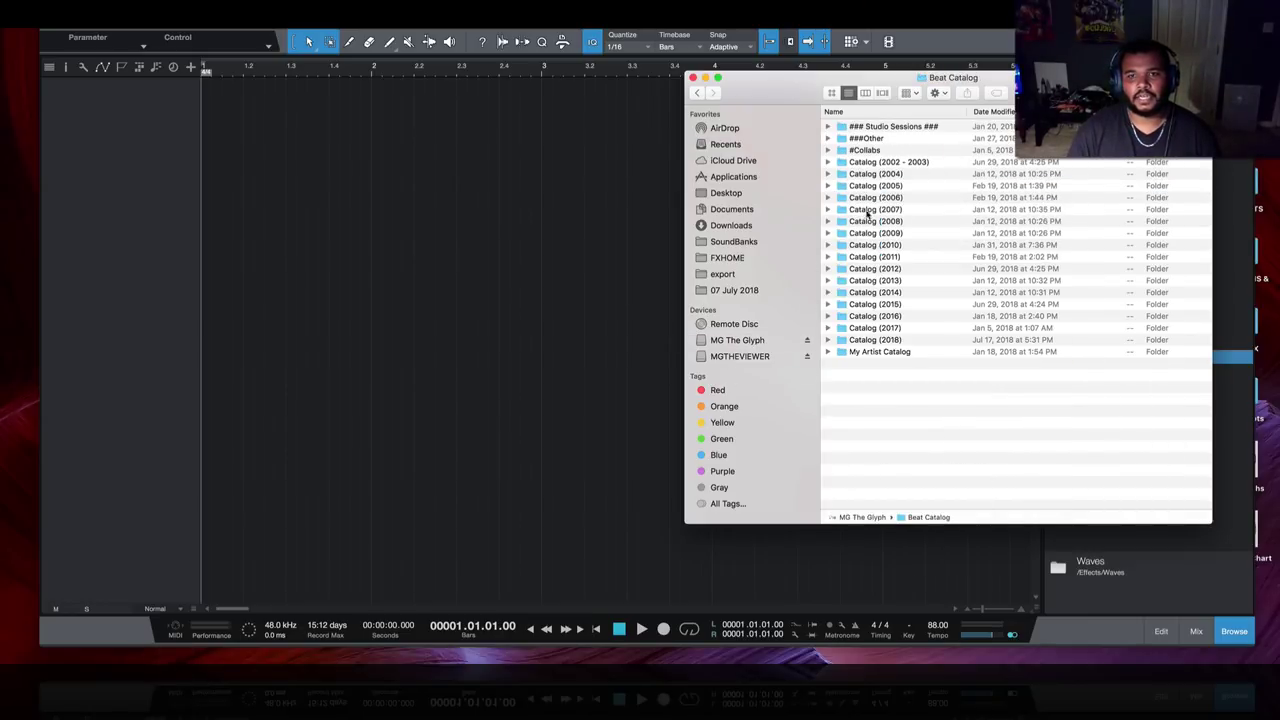
- Expand the Catalog (2004) folder, look through its beat subfolders, and collapse it again
left_click(827, 175)
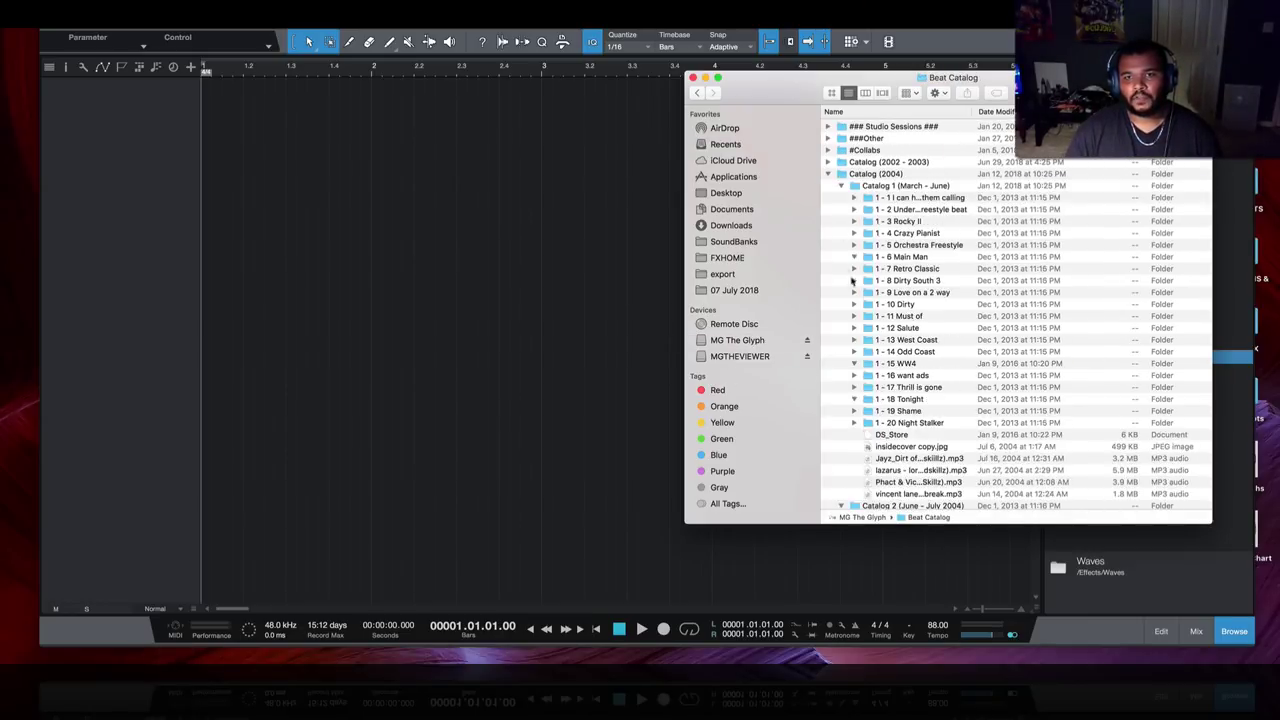
scroll(873, 228, "down", 5)
scroll(873, 228, "down", 15)
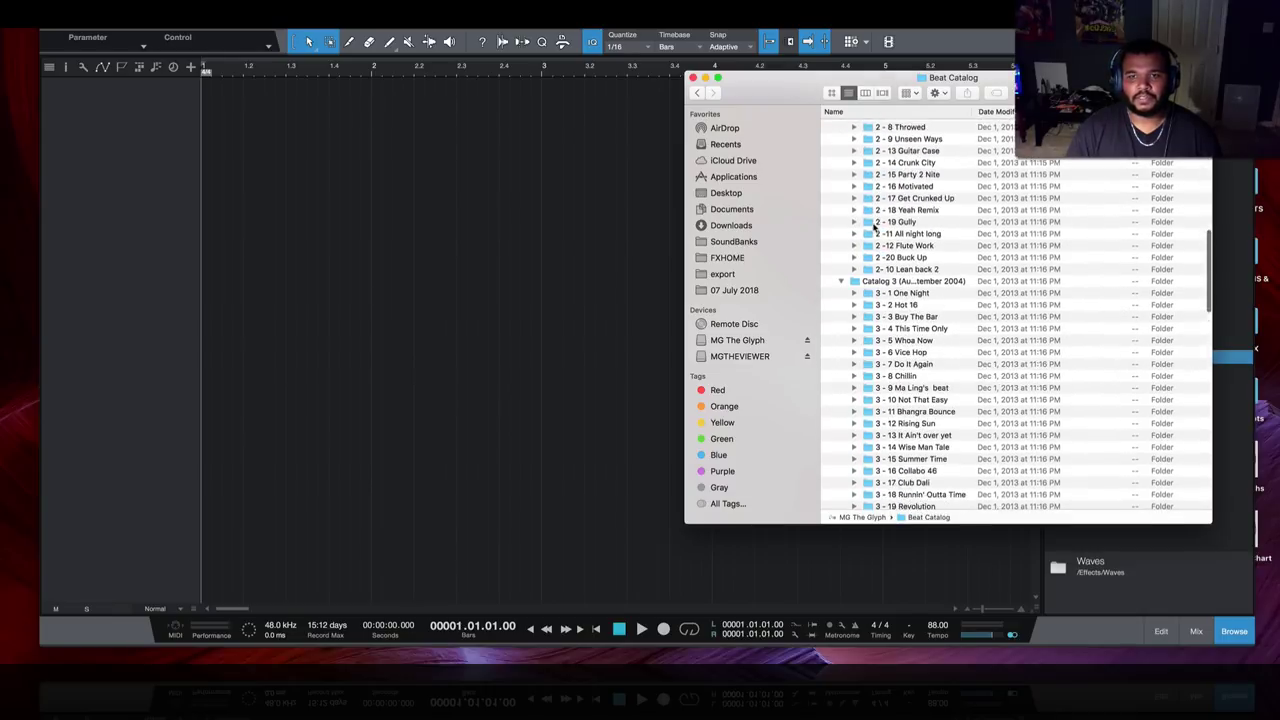
scroll(900, 280, "down", 10)
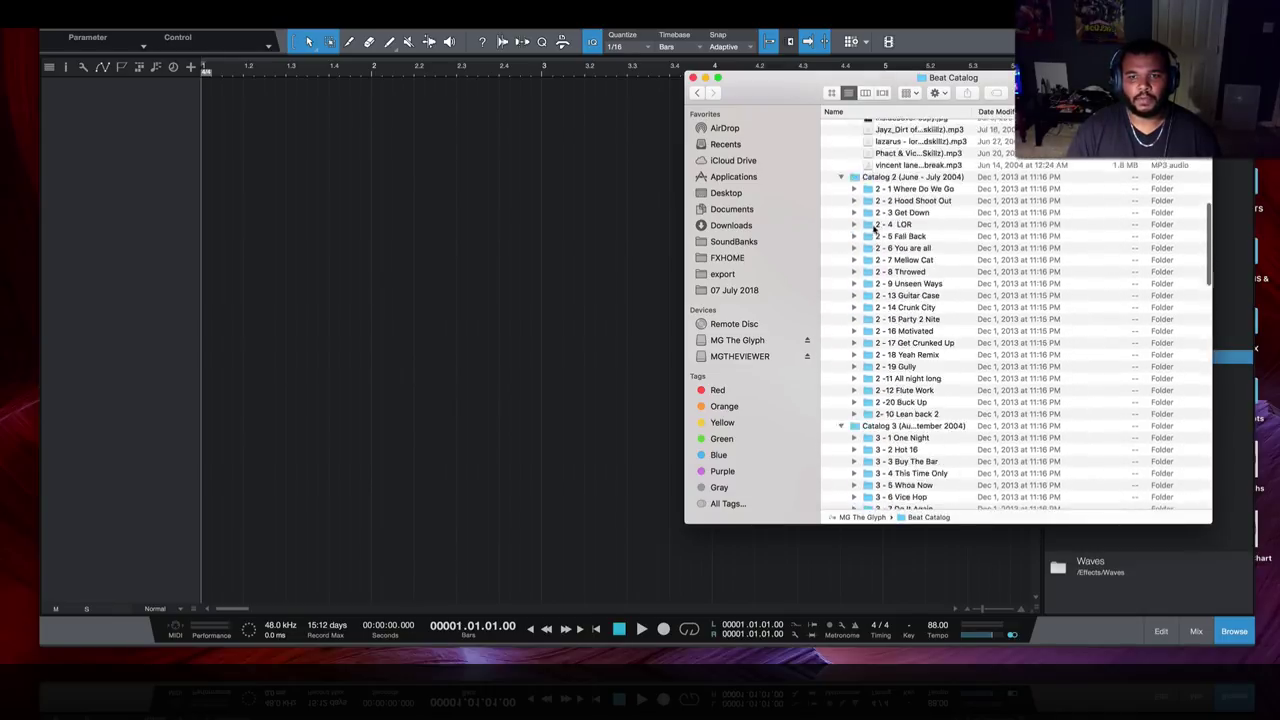
scroll(939, 325, "down", 10)
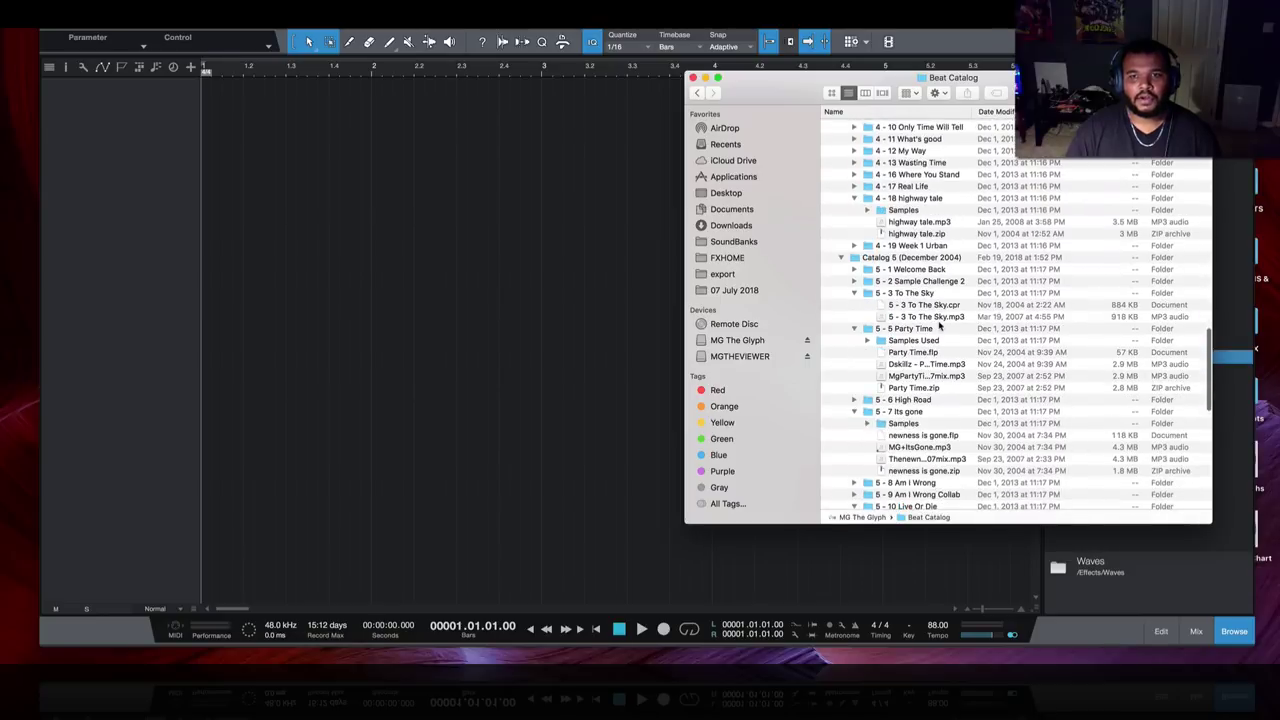
scroll(944, 325, "down", 5)
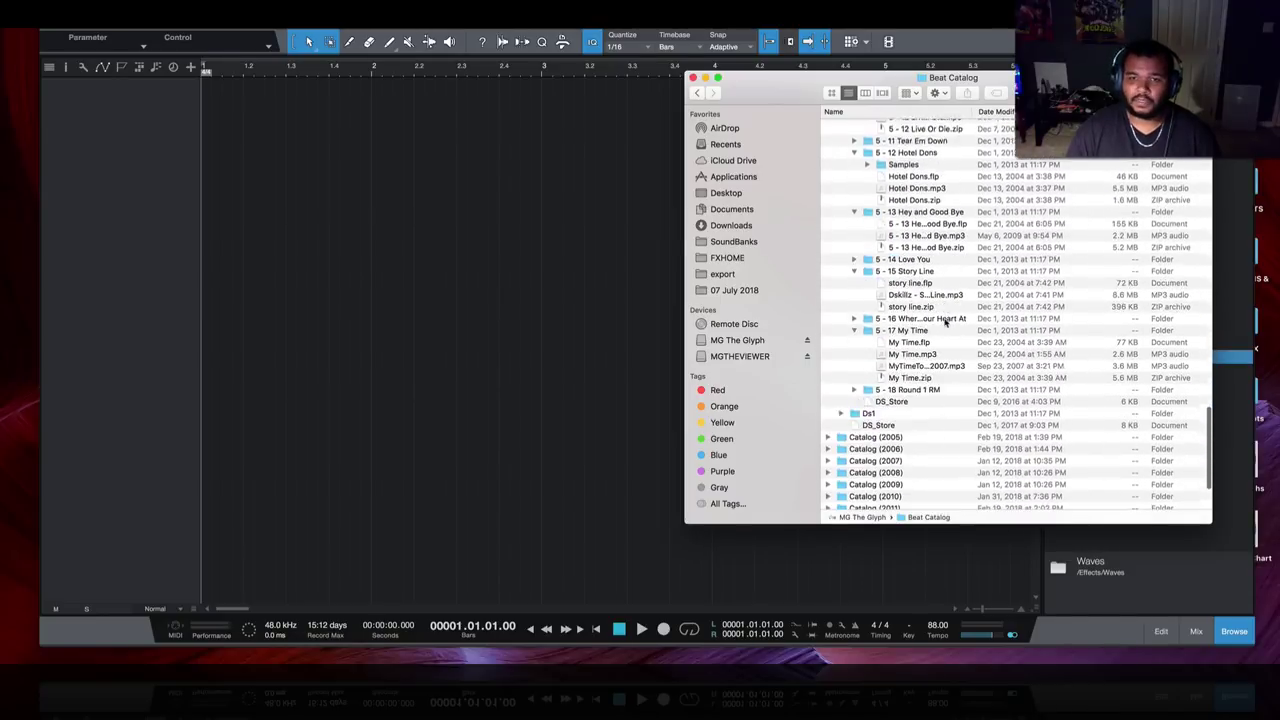
scroll(920, 310, "up", 10)
scroll(911, 302, "up", 15)
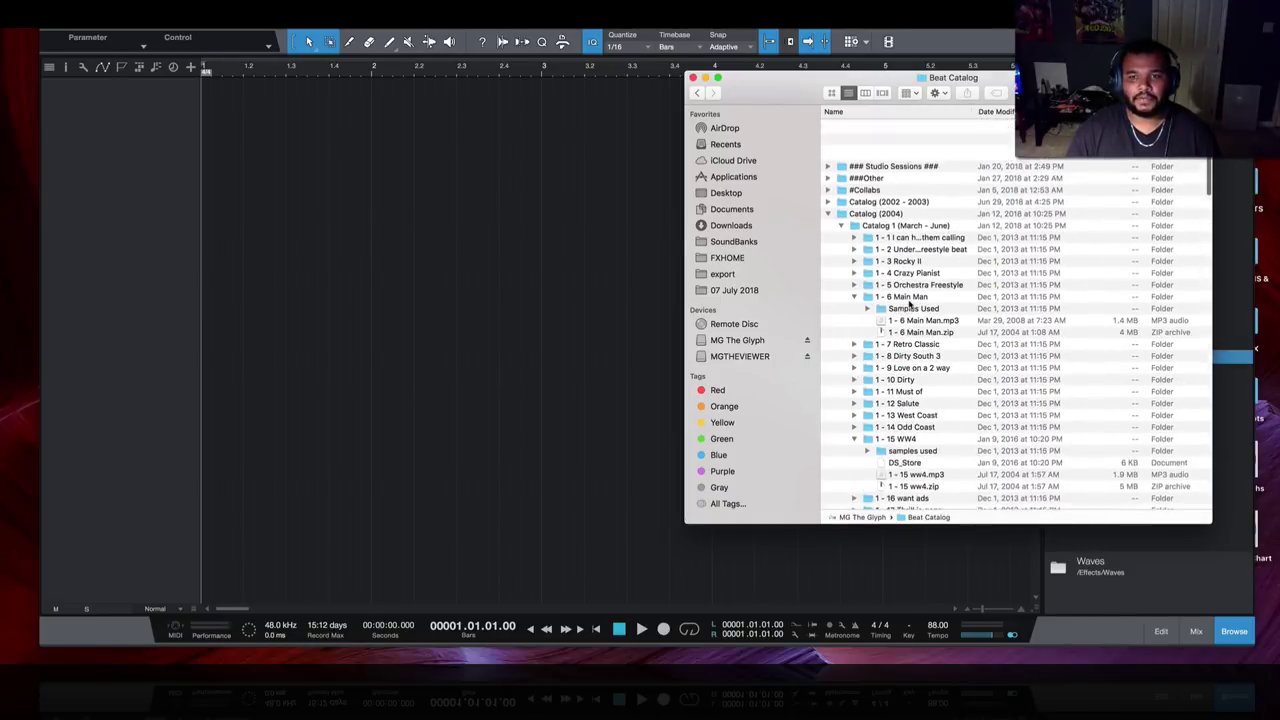
left_click(829, 175)
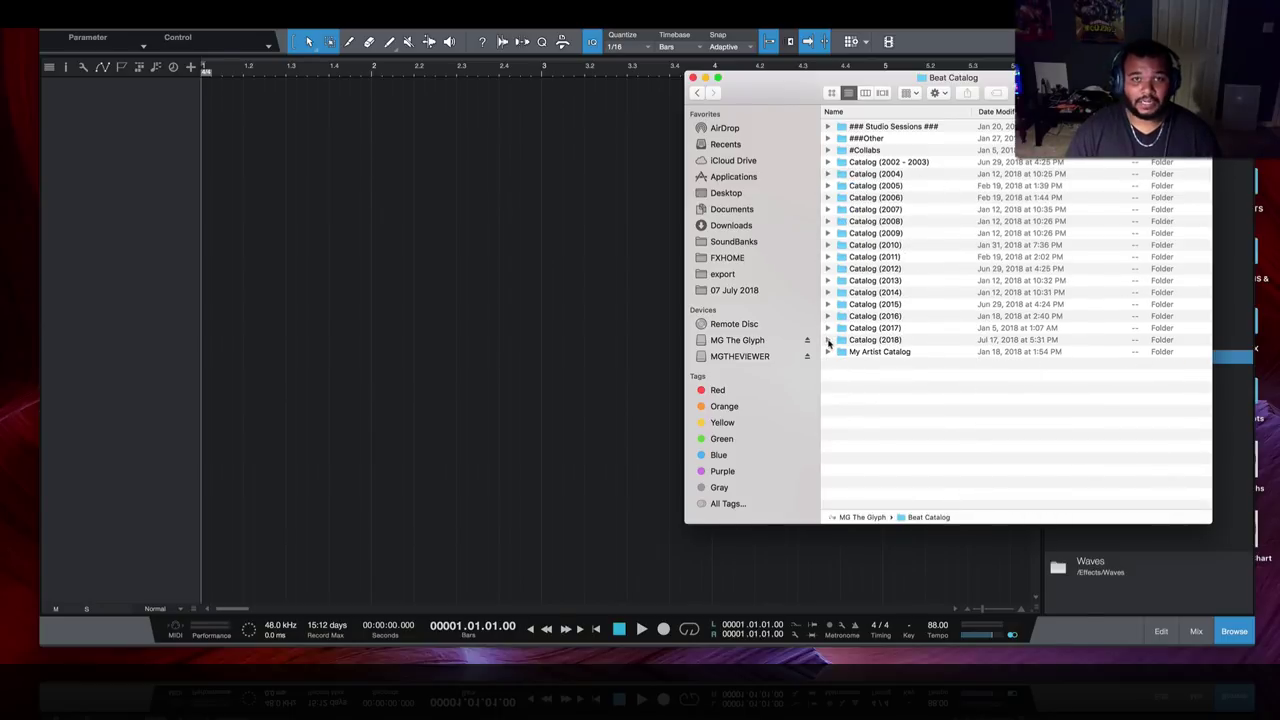
- Expand Catalog (2018), look through the files of 01 January 2018, and collapse that month's folder
left_click(828, 340)
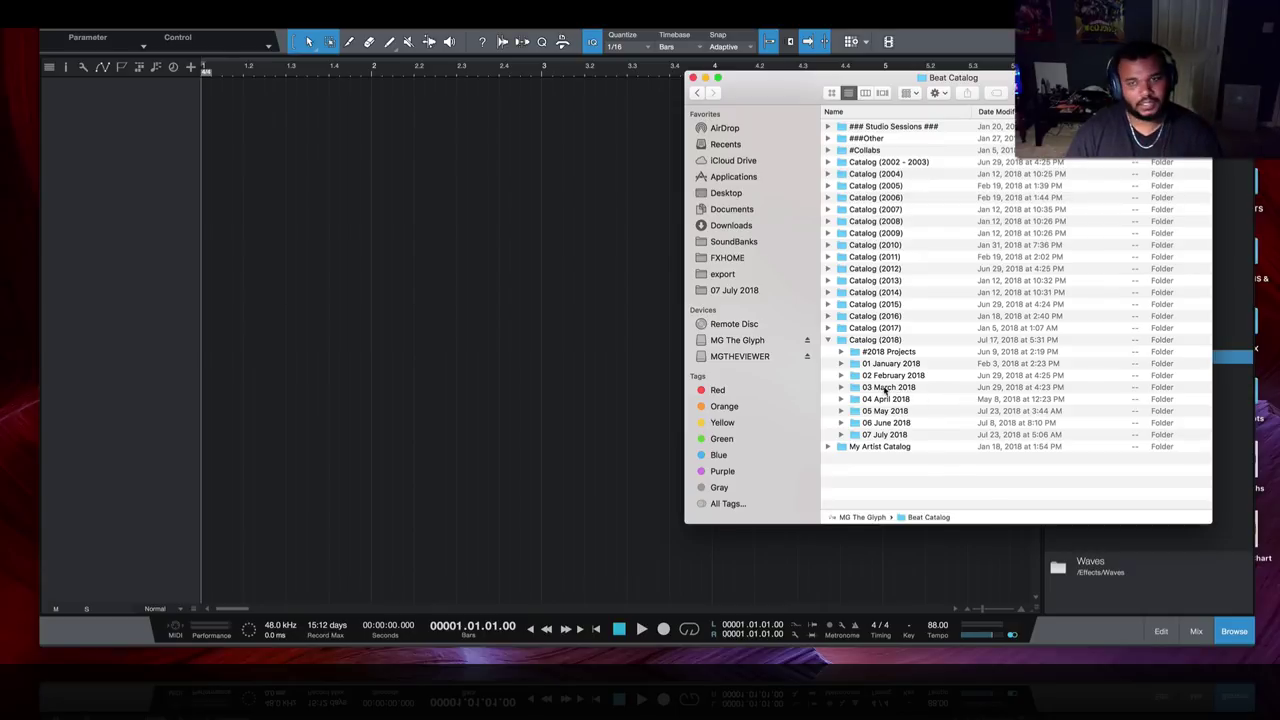
left_click(842, 366)
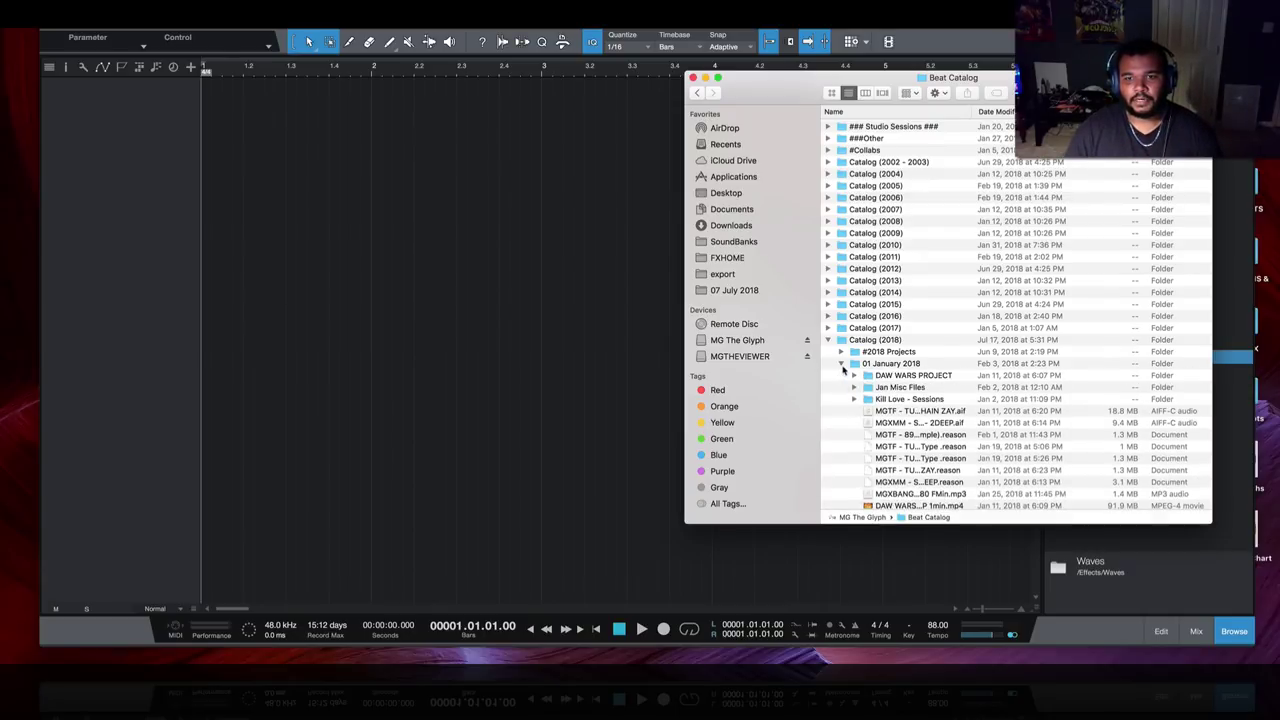
scroll(843, 370, "down", 10)
scroll(843, 370, "up", 8)
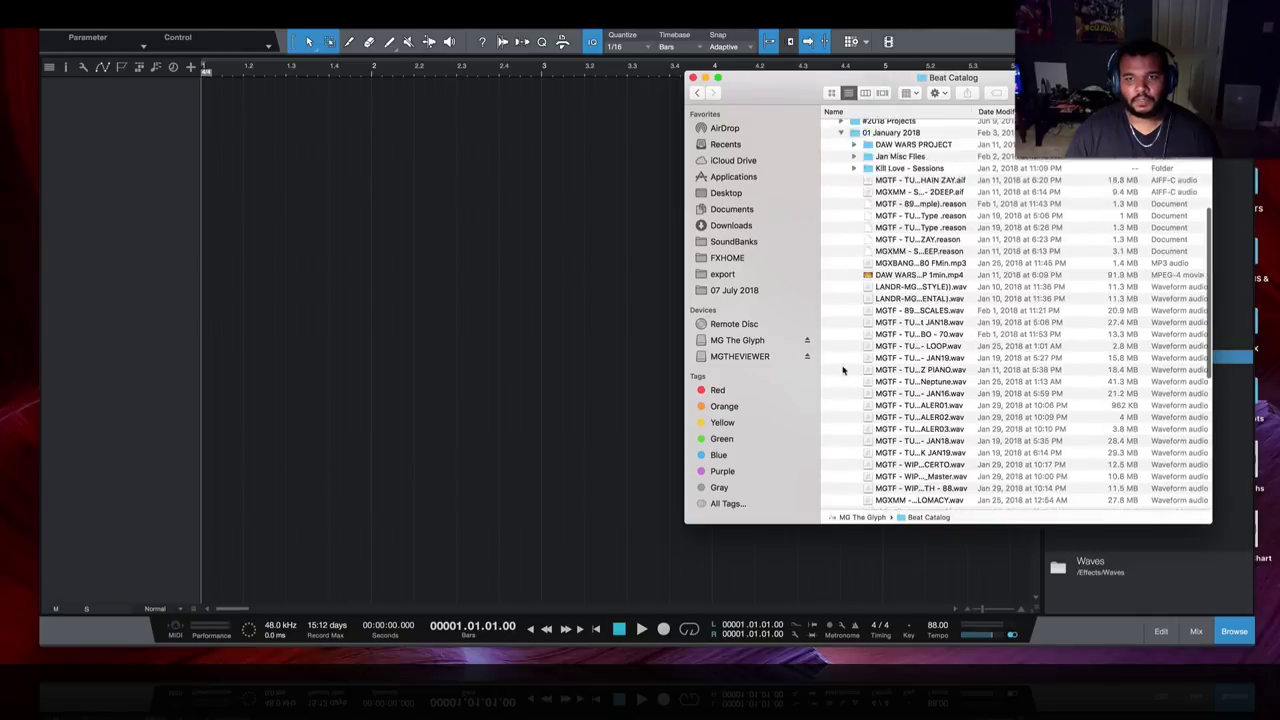
left_click(841, 241)
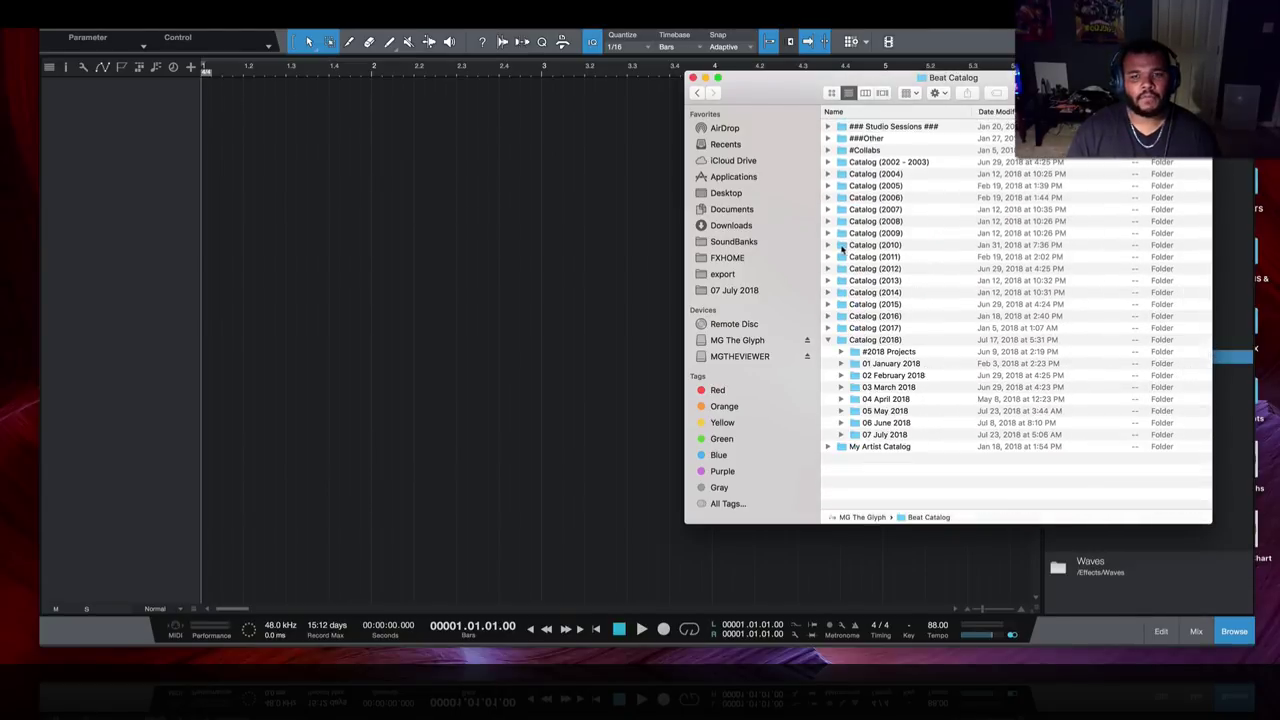
- Expand the 02 February 2018 folder, look through its projects and audio files, and collapse it
left_click(840, 375)
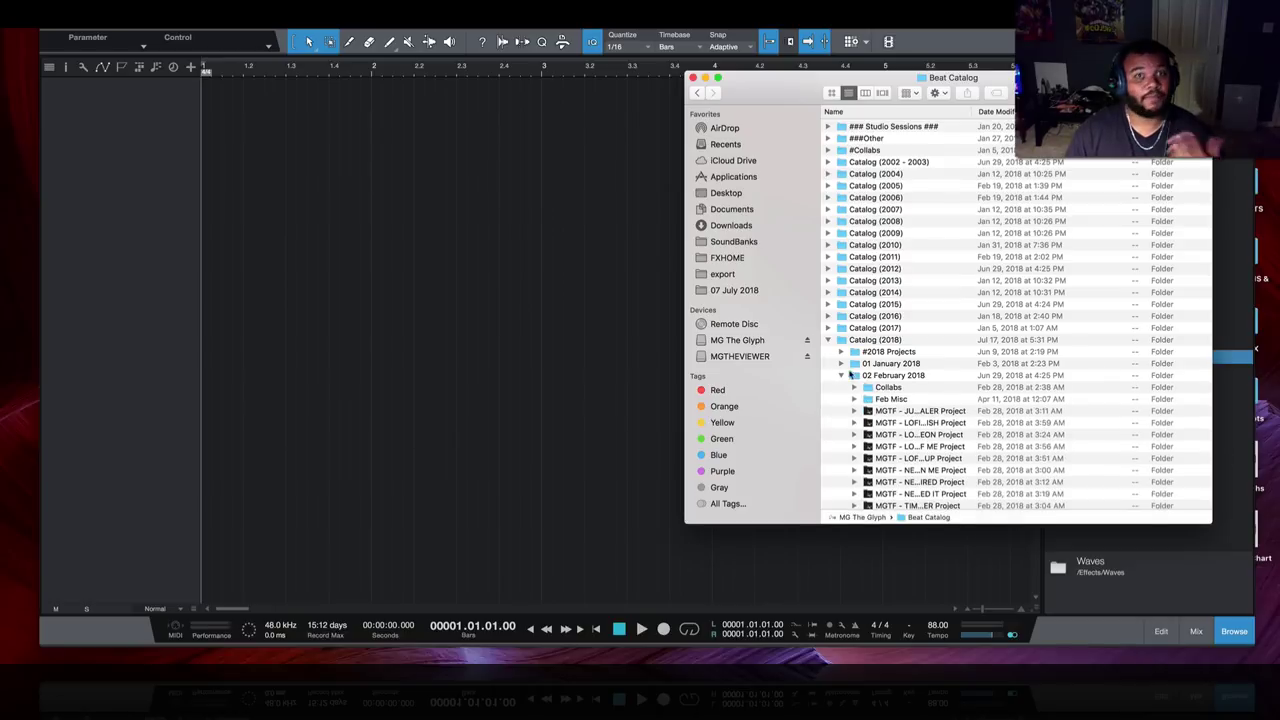
scroll(852, 368, "down", 10)
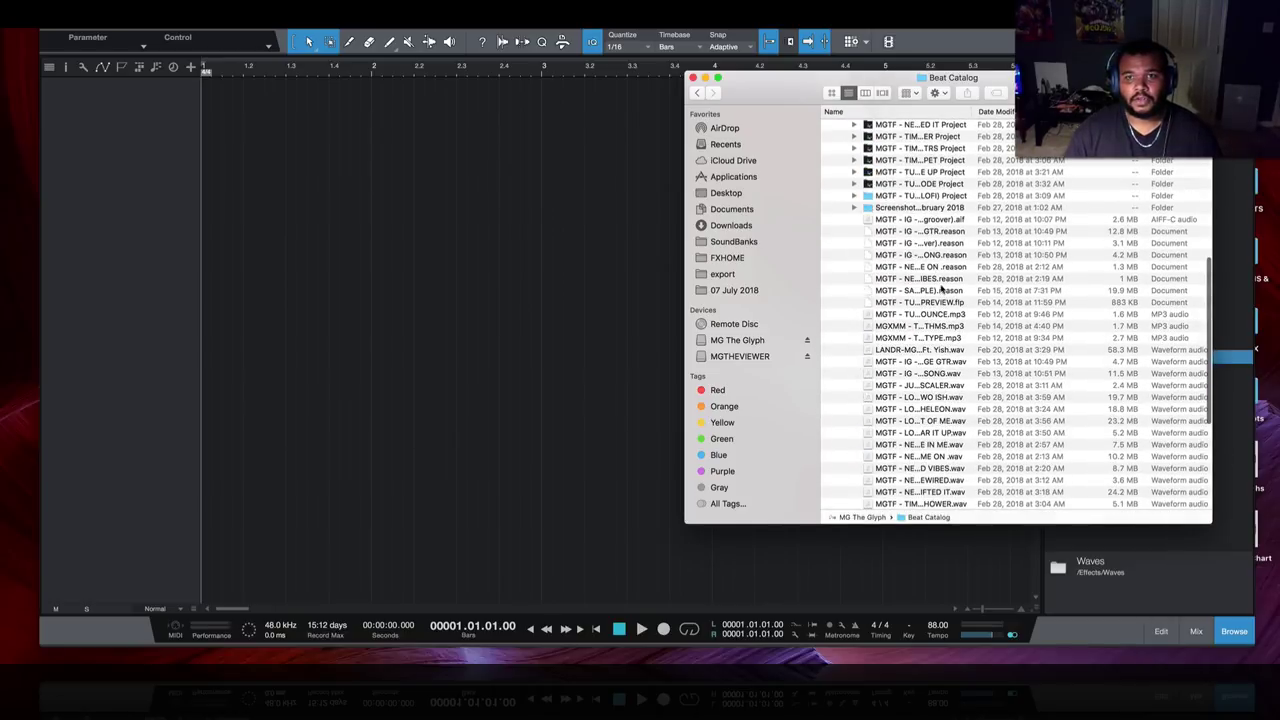
scroll(853, 368, "up", 8)
left_click(845, 247)
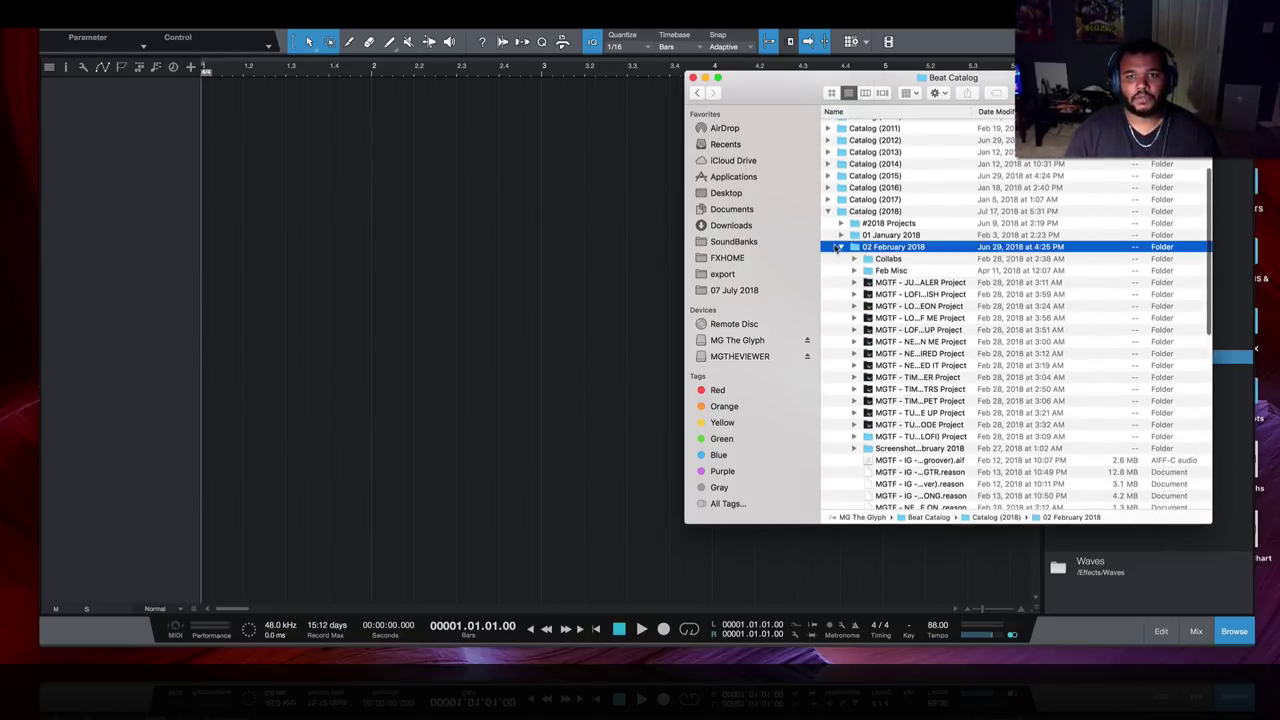
left_click(840, 247)
- Expand the 05 May 2018 folder, look through its projects, audio files and archives, and collapse it
left_click(843, 411)
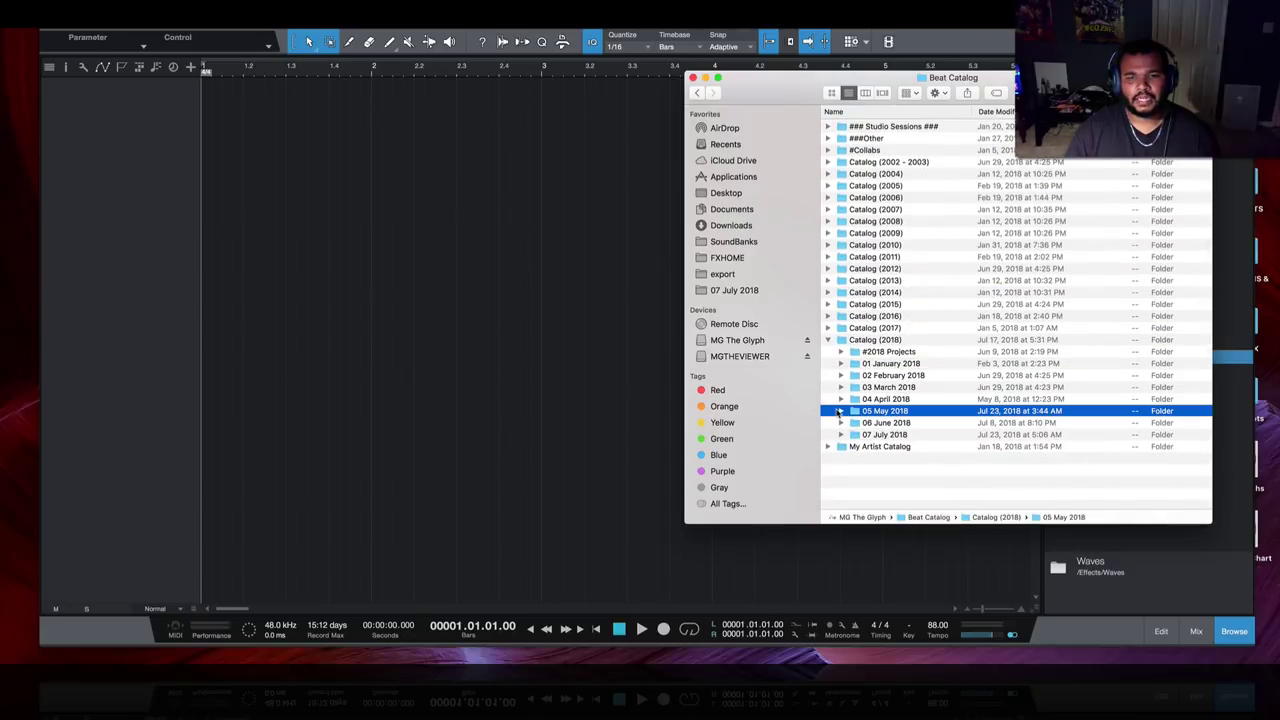
left_click(841, 411)
scroll(895, 396, "down", 10)
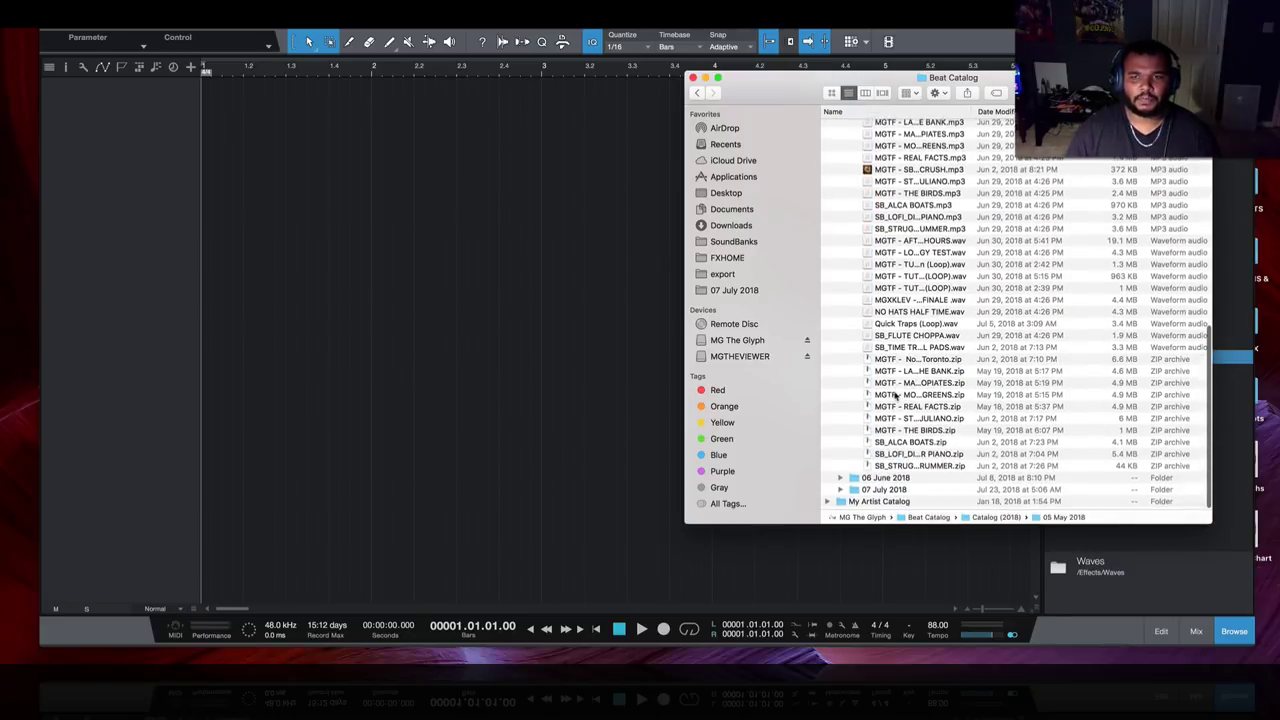
scroll(895, 396, "up", 10)
scroll(895, 396, "down", 5)
scroll(893, 397, "down", 3)
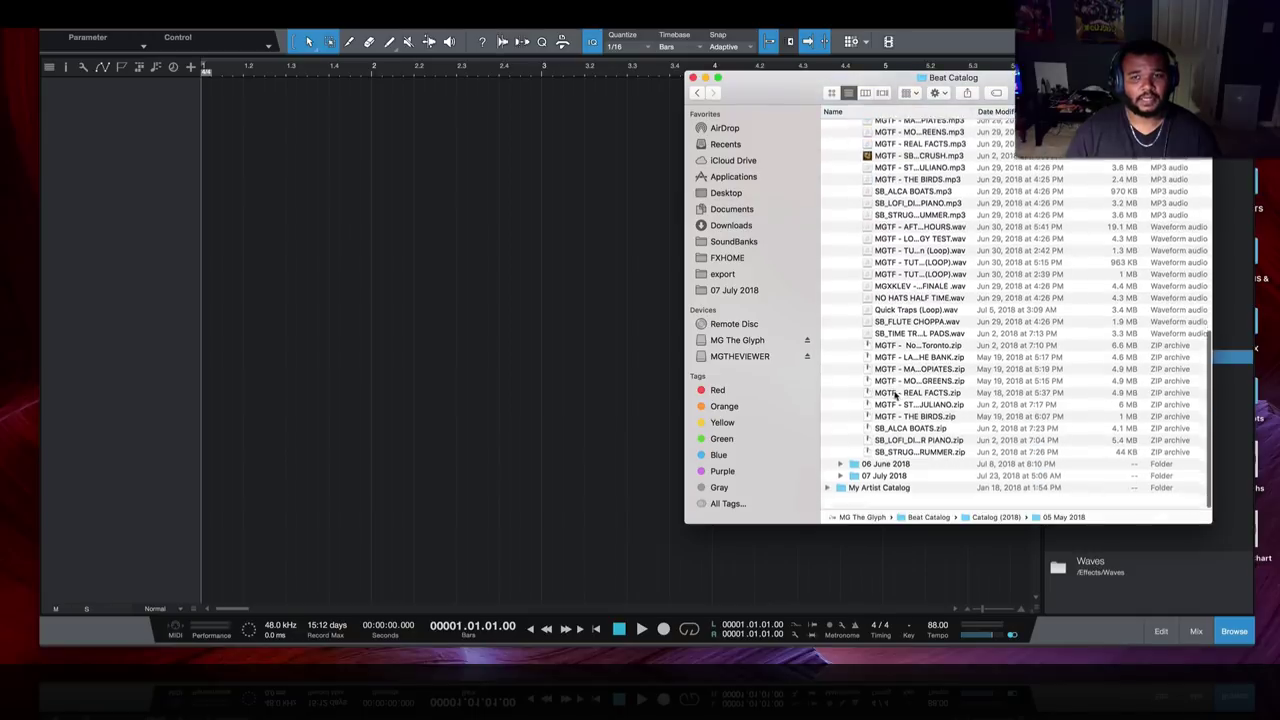
scroll(880, 390, "up", 10)
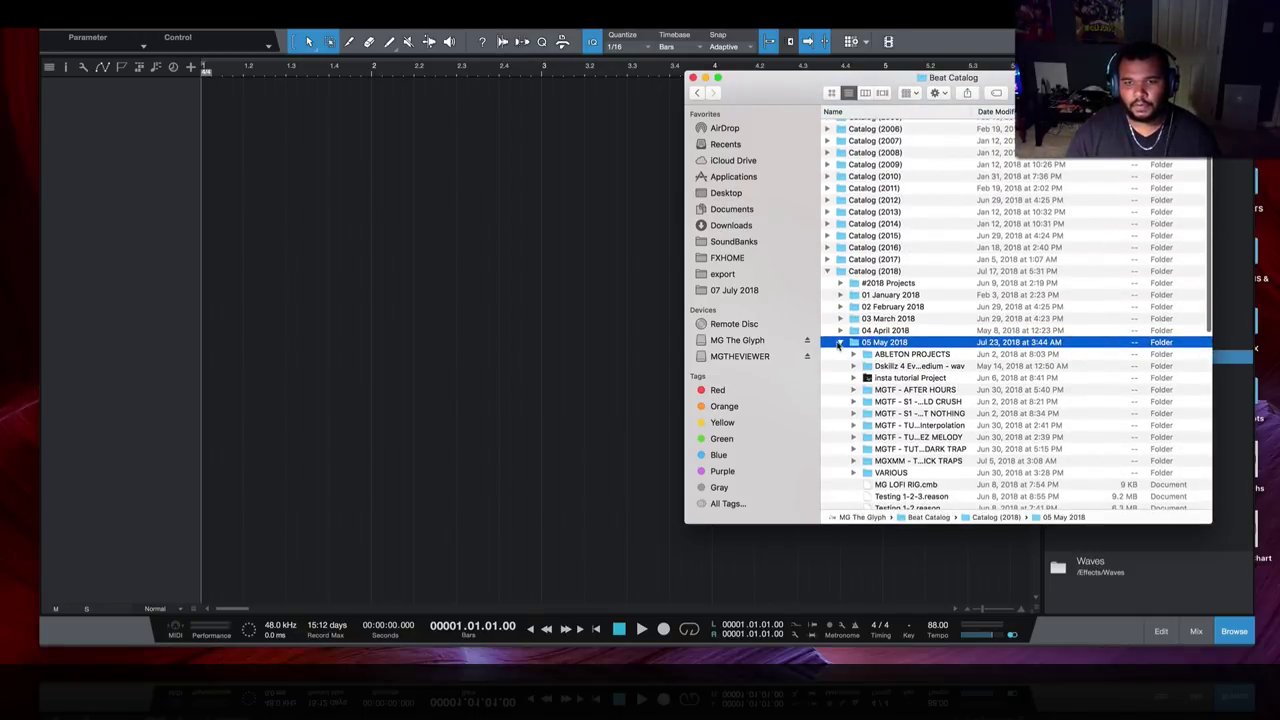
left_click(840, 342)
- Expand the 06 June 2018 folder and select the file 0703 - Transitions Beat.wav
left_click(842, 423)
left_click(841, 424)
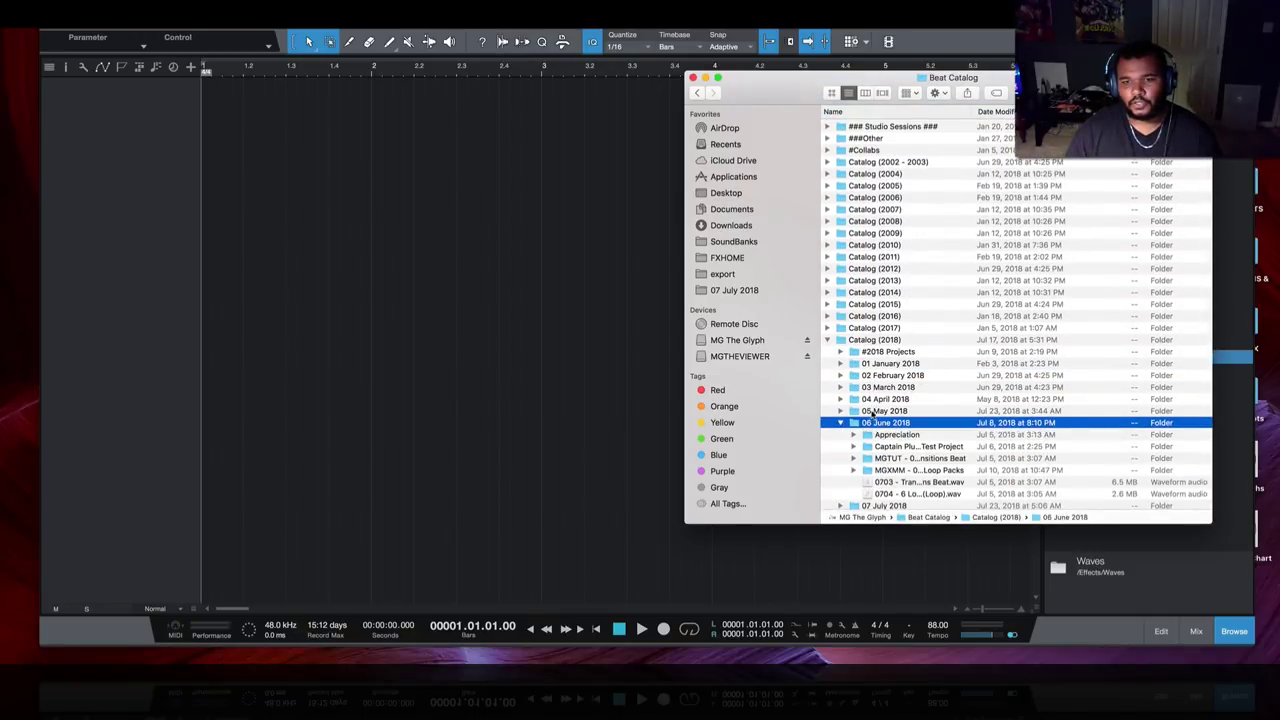
scroll(910, 440, "down", 1)
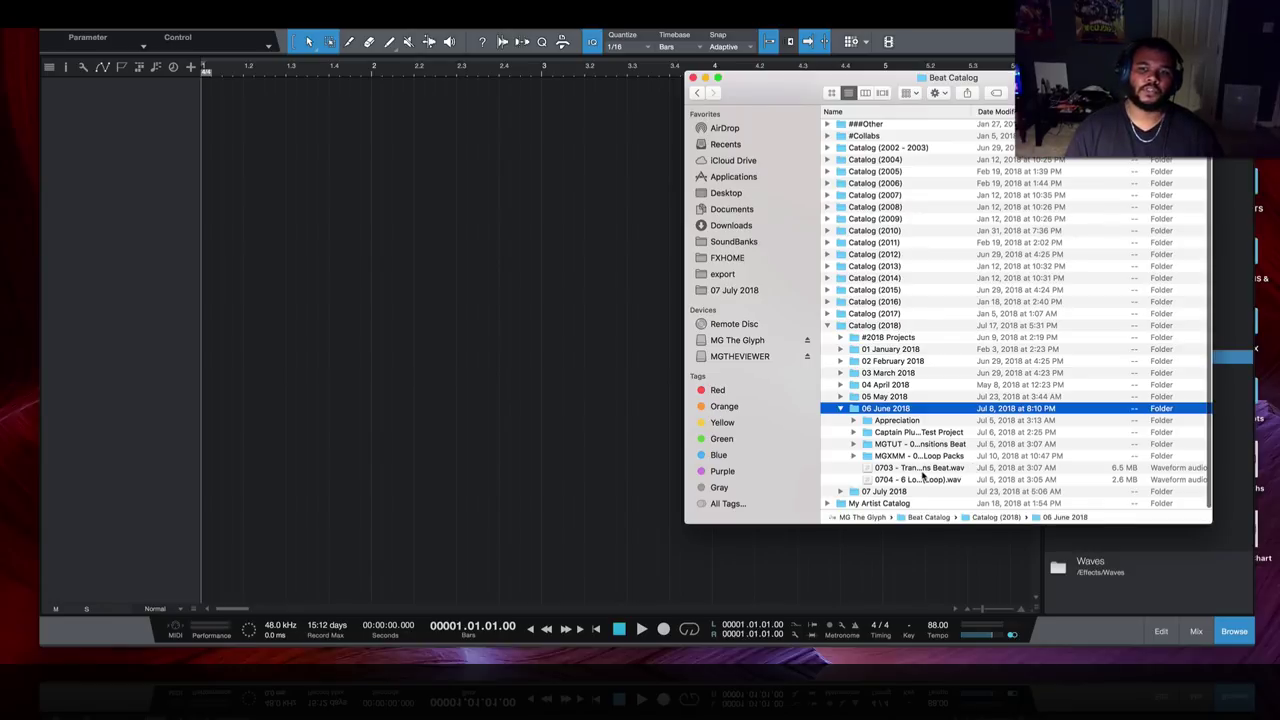
left_click(922, 470)
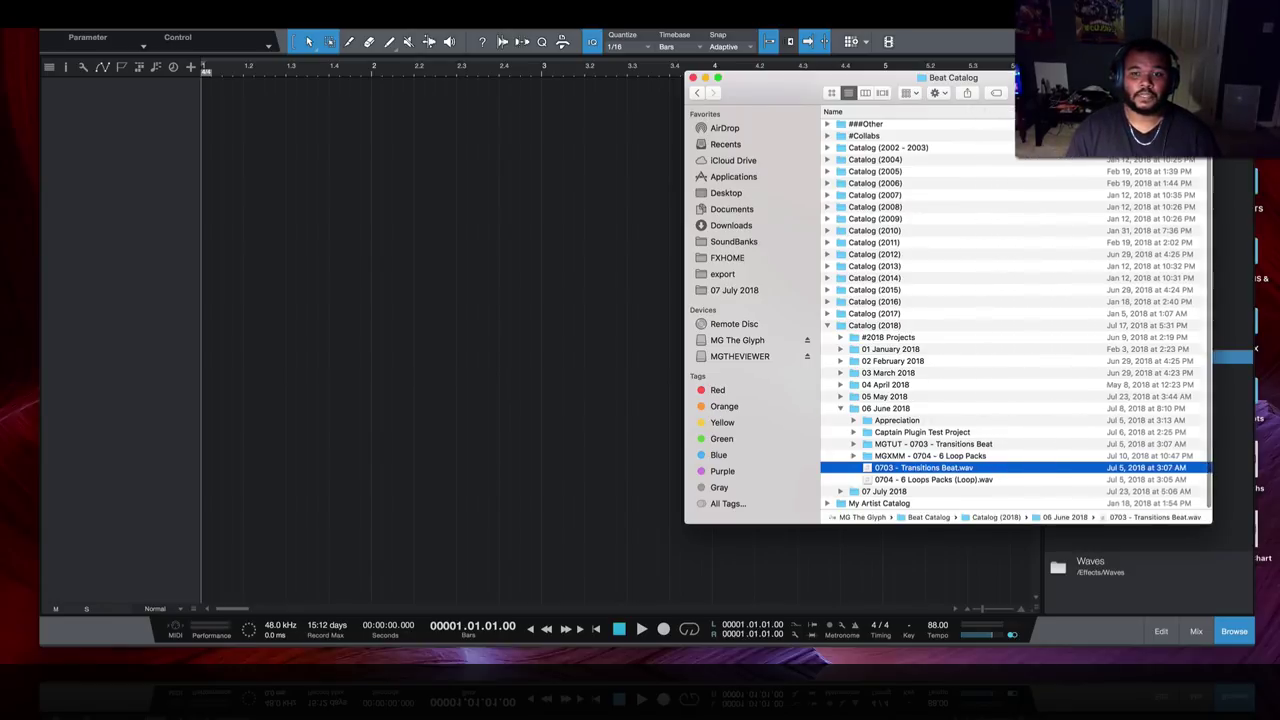
- Go through the two June 2018 audio files and collapse the 06 June 2018 folder
left_click(931, 480)
left_click(915, 467)
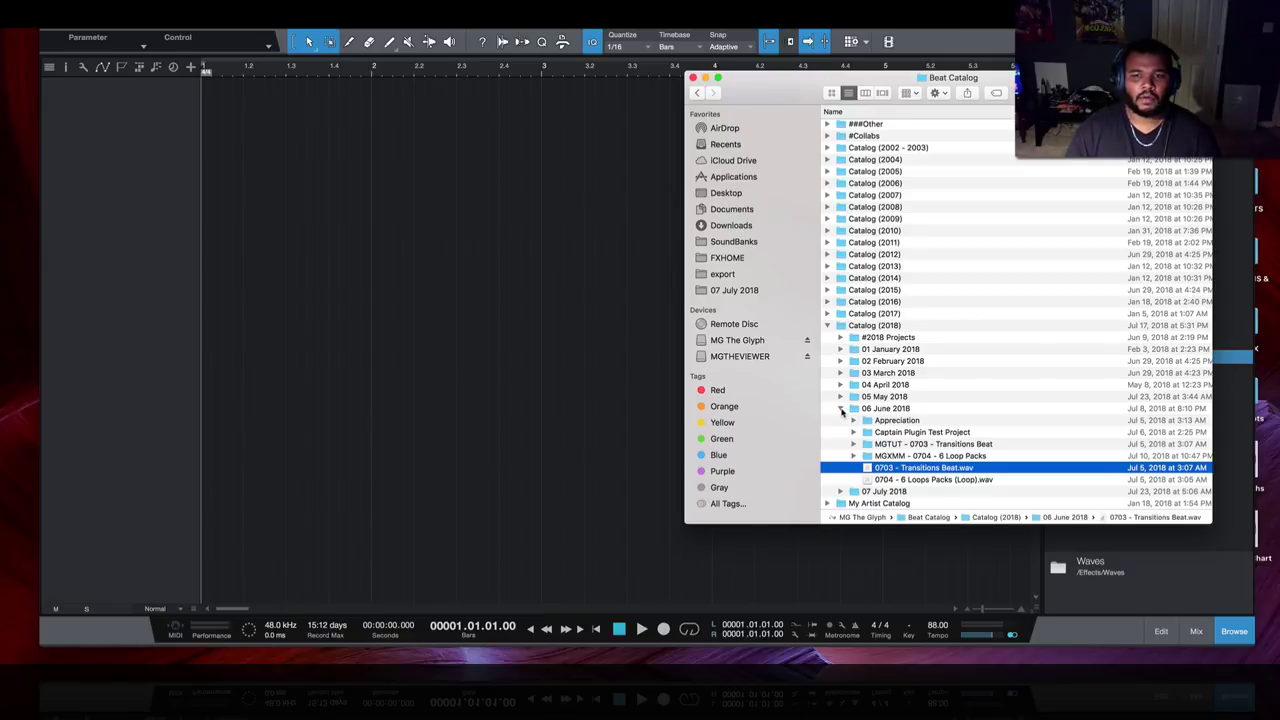
left_click(841, 421)
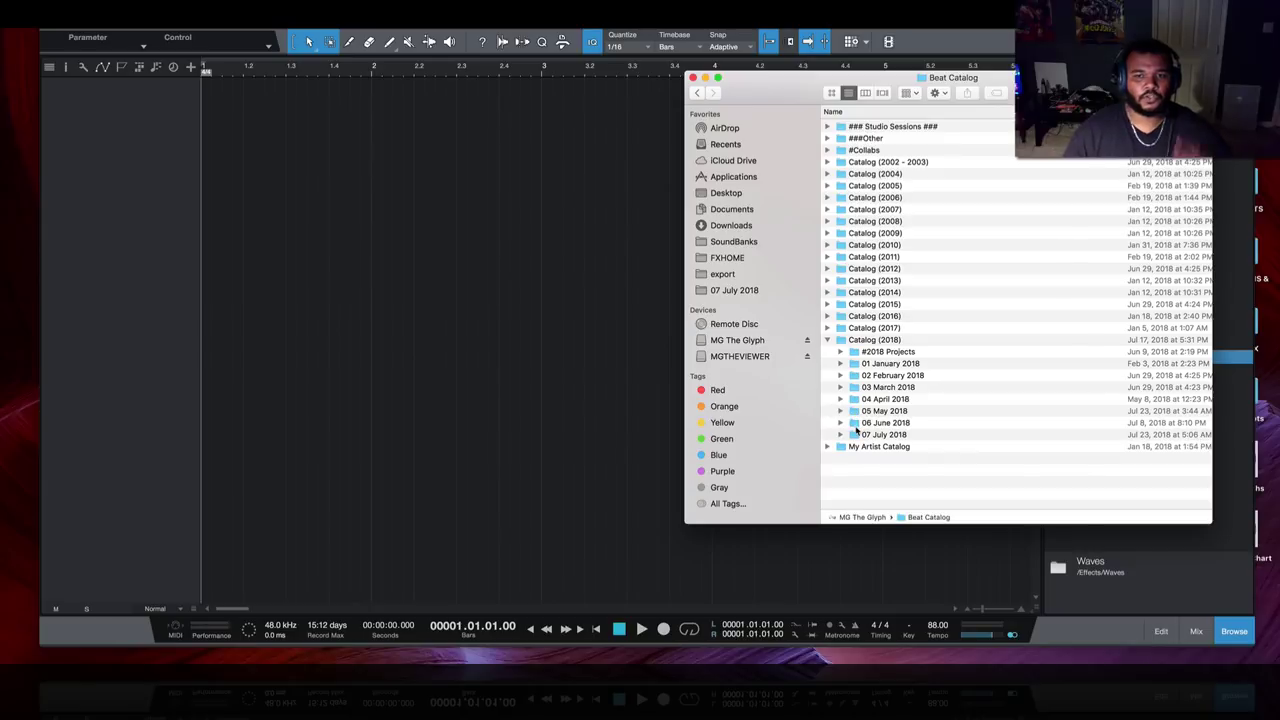
- Expand the 07 July 2018 folder and look through its project folders and audio files
left_click(840, 434)
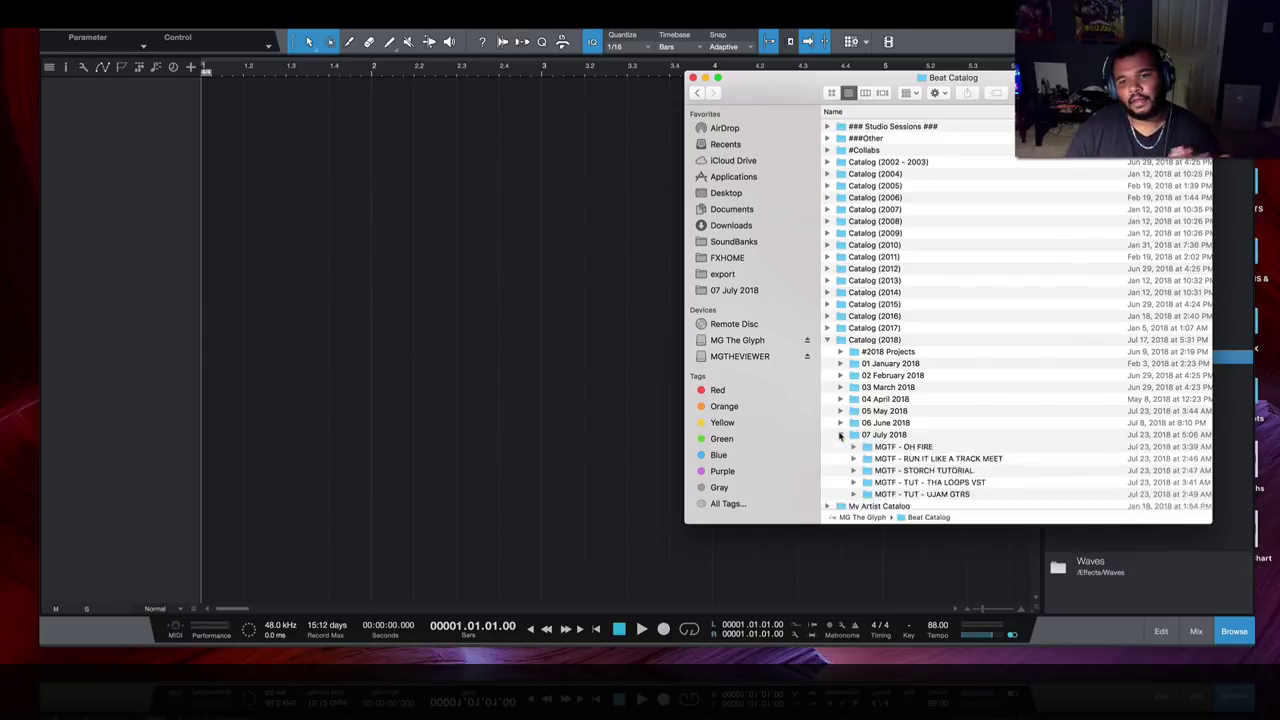
scroll(860, 424, "down", 5)
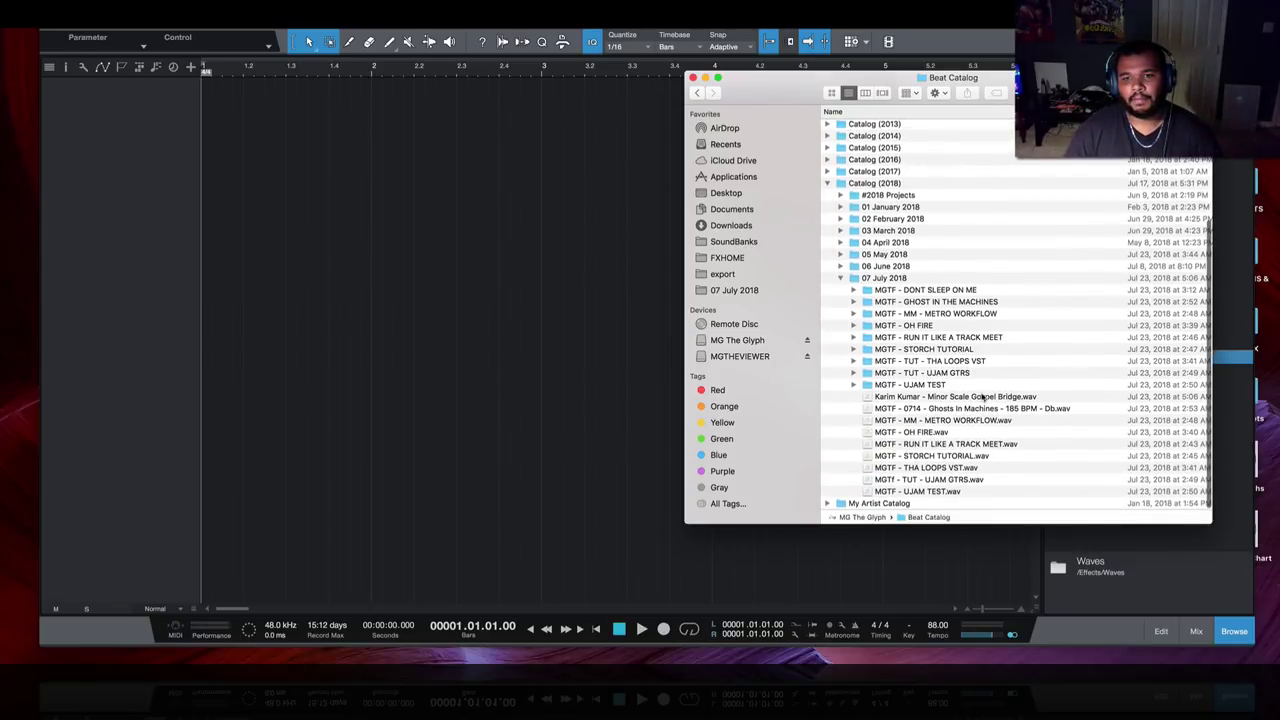
left_click(946, 456)
key("Down")
key("Down")
key("Down")
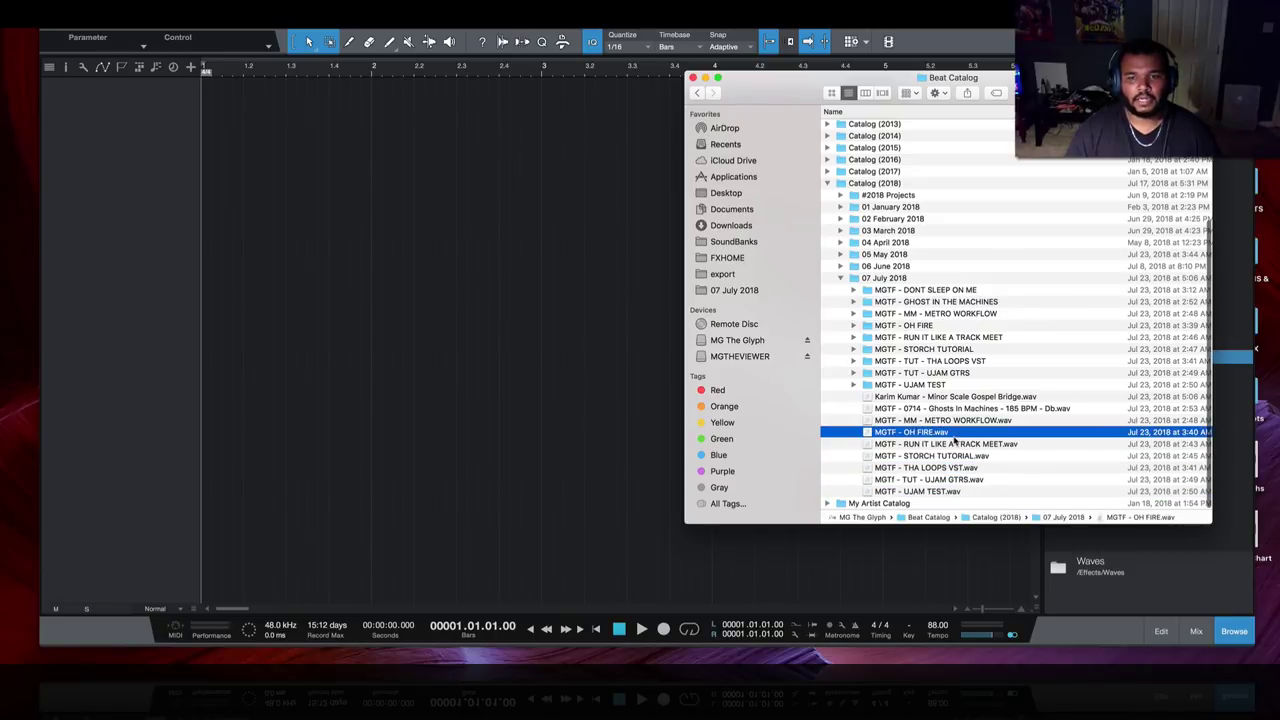
left_click(952, 434)
left_click(951, 410)
left_click(963, 397)
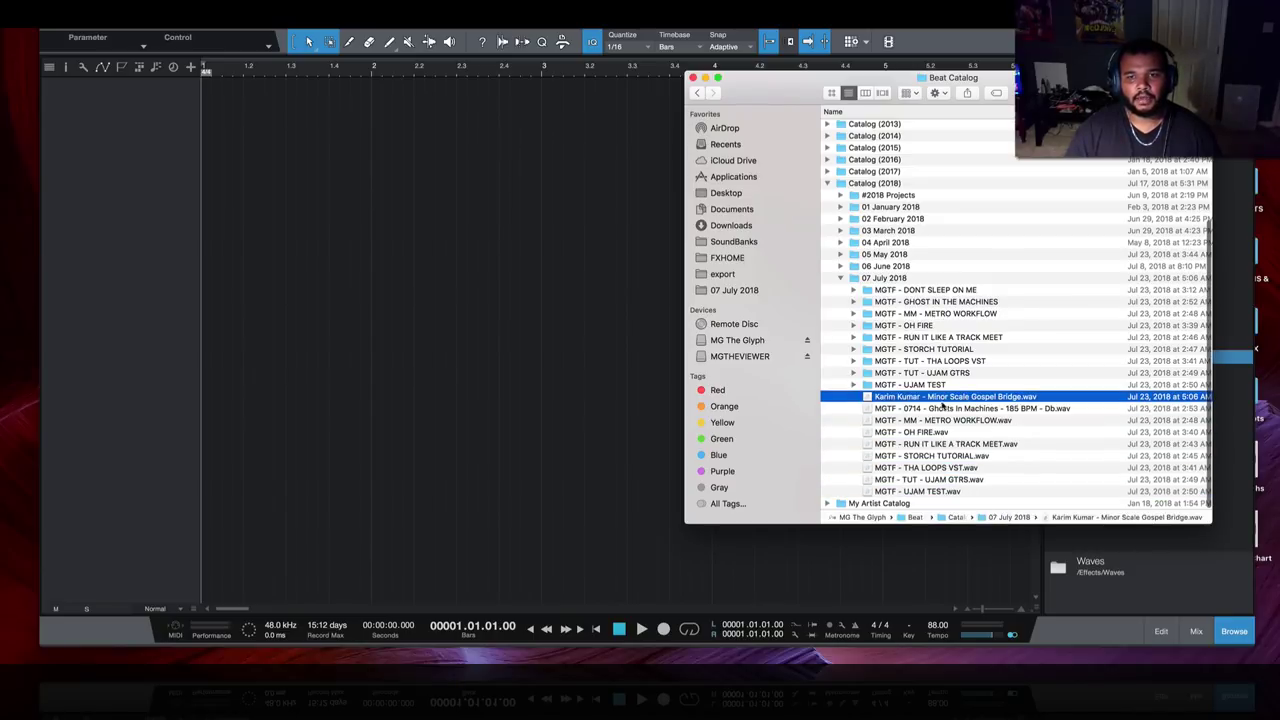
left_click(948, 409)
left_click(943, 444)
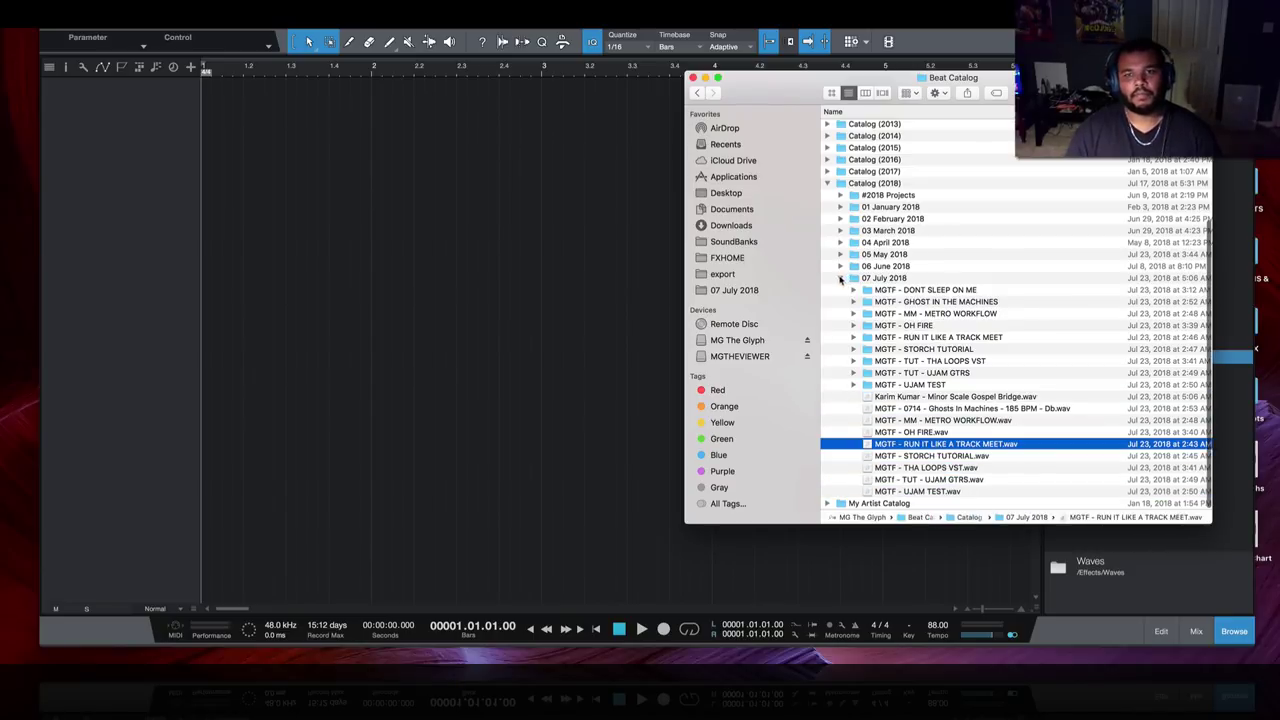
- Collapse the 07 July 2018 and Catalog (2018) folders and close the Beat Catalog window
left_click(840, 278)
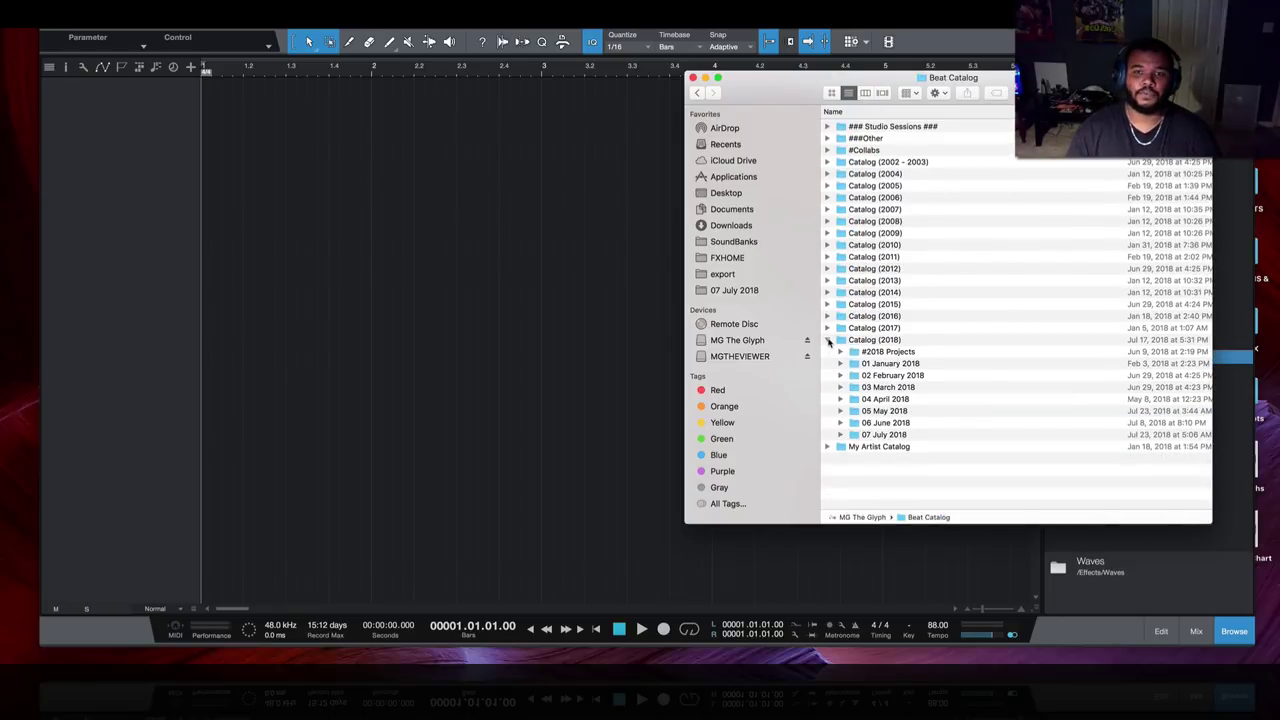
left_click(828, 341)
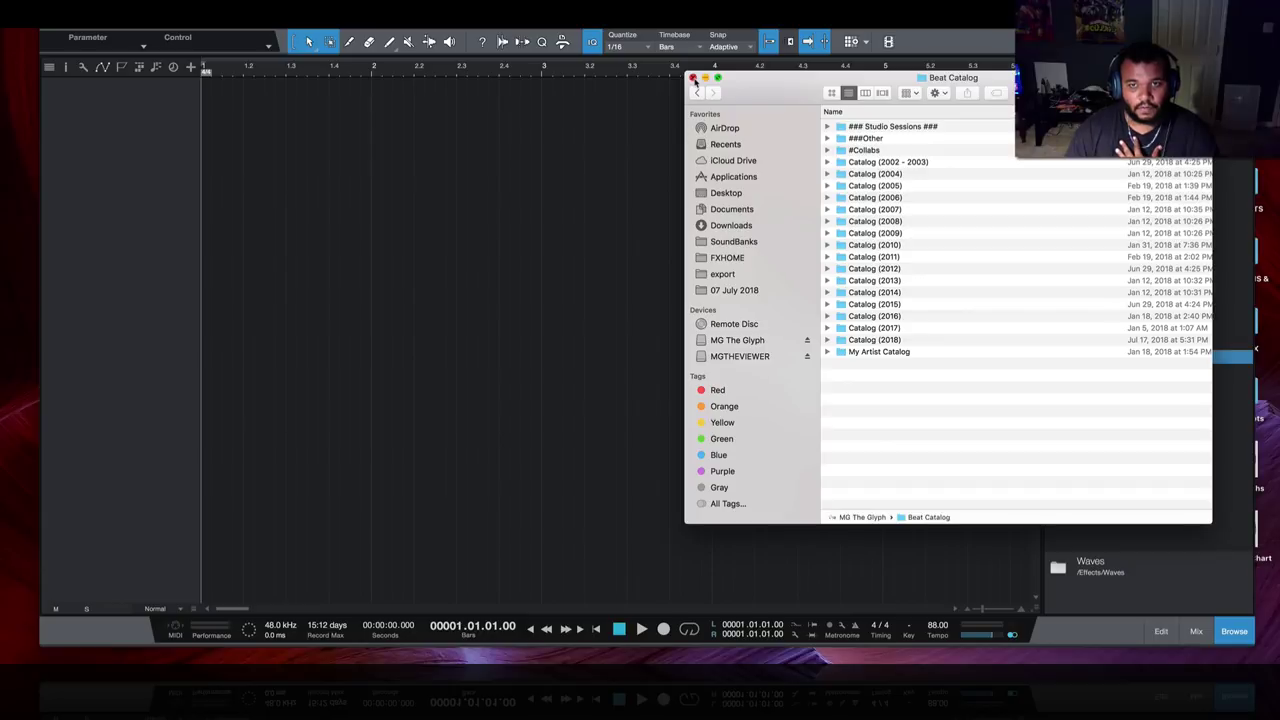
left_click(692, 78)
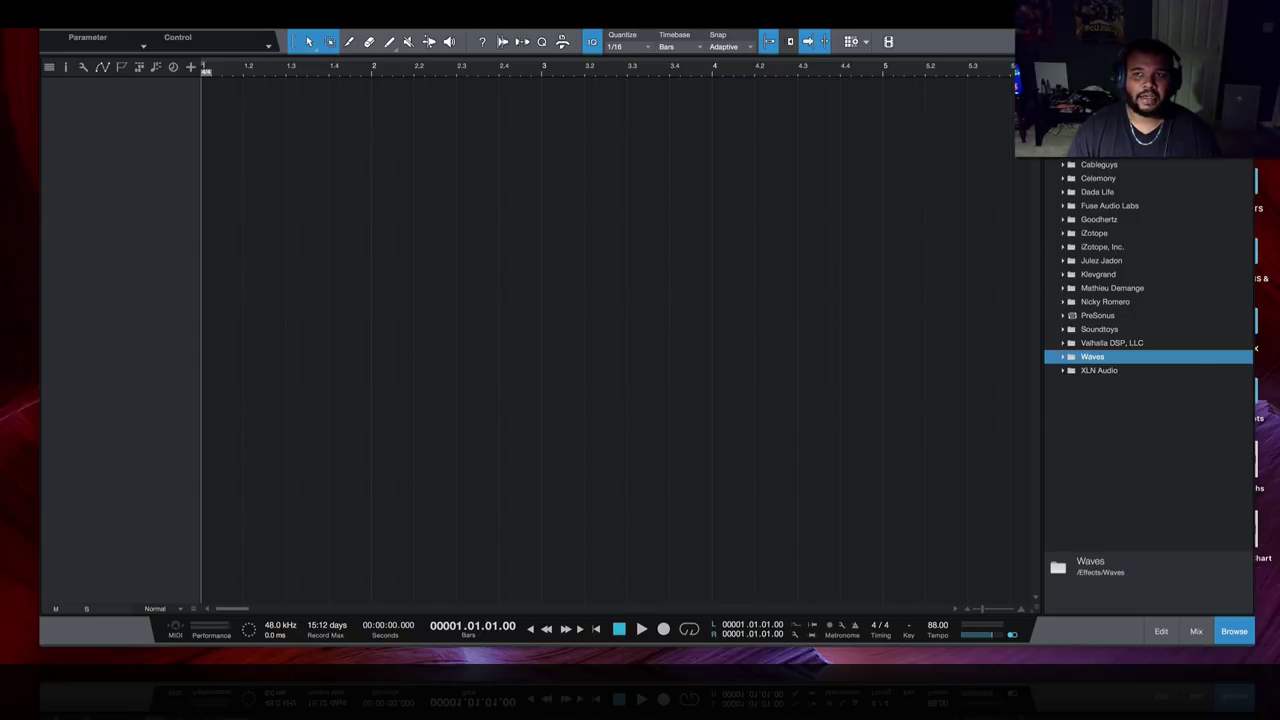
- Look through the virtual instruments in the Studio One browser and switch it to the sound file collection
key("F5")
scroll(1124, 255, "down", 8)
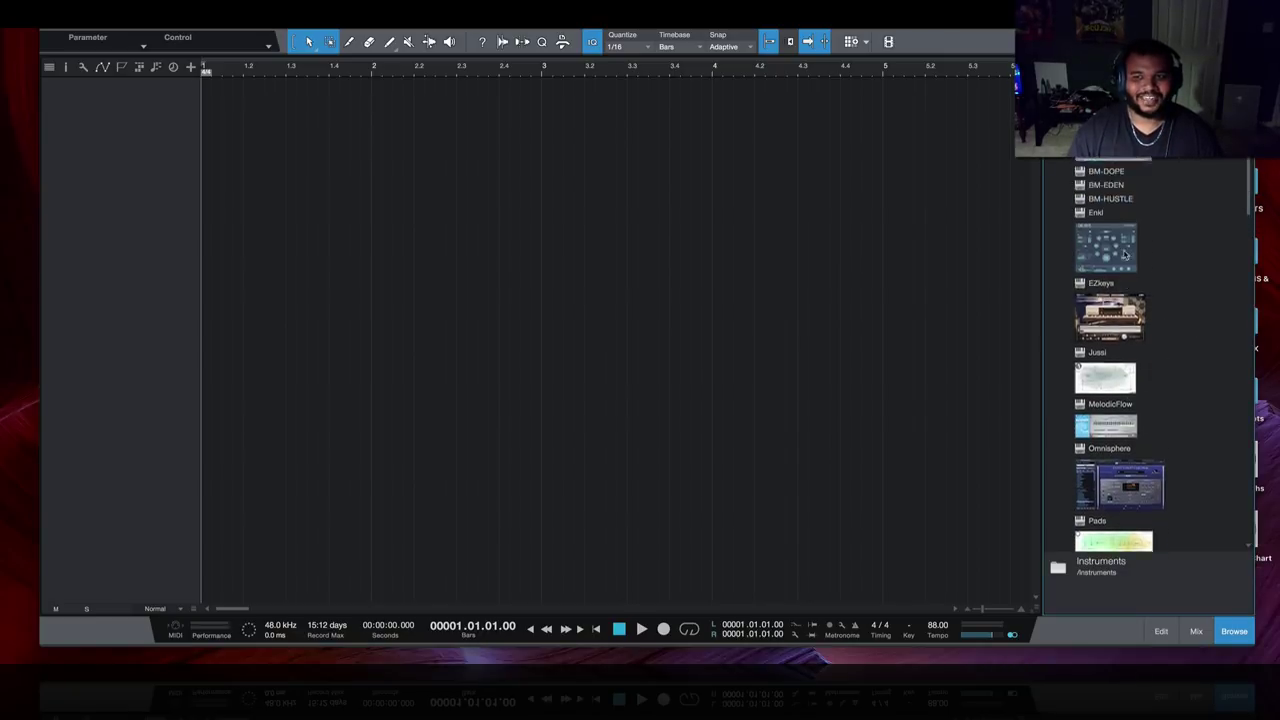
scroll(1124, 255, "up", 6)
left_click(1160, 150)
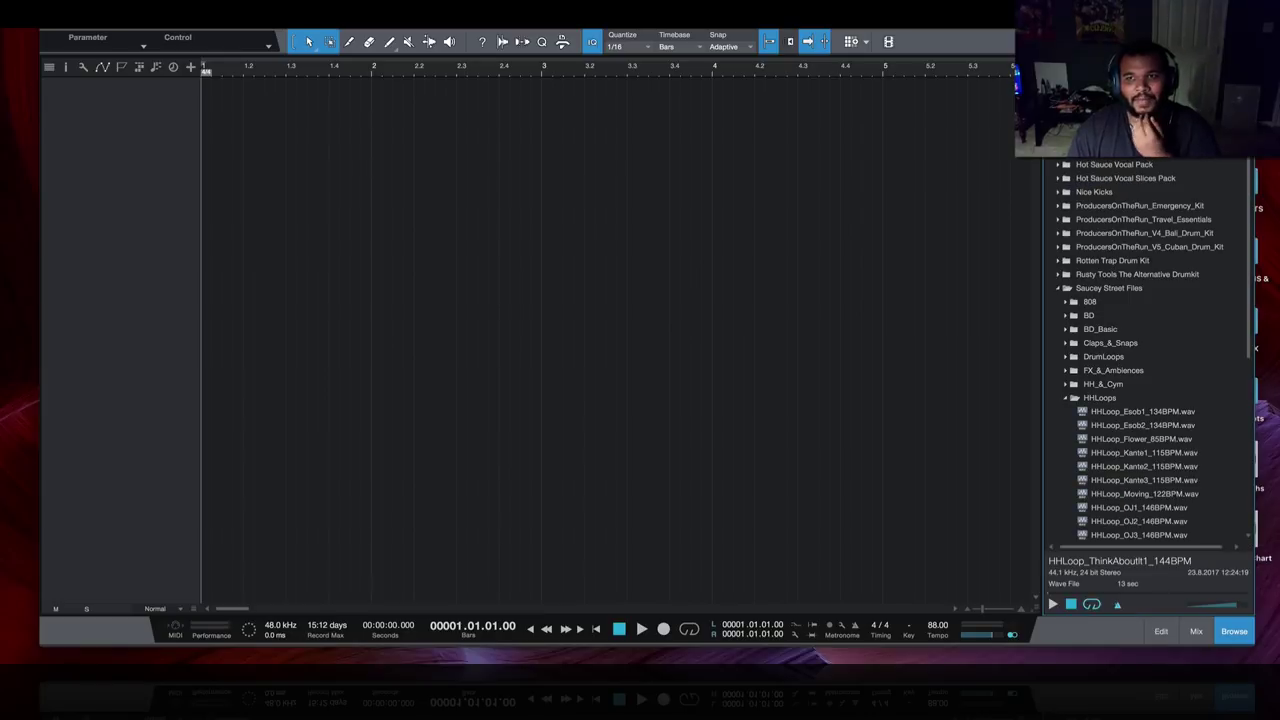
- Find the Cough Chopz July-Jewelz Lie folder inside #Cough Smoke Chopz, expand it and look through its samples
scroll(1117, 285, "up", 10)
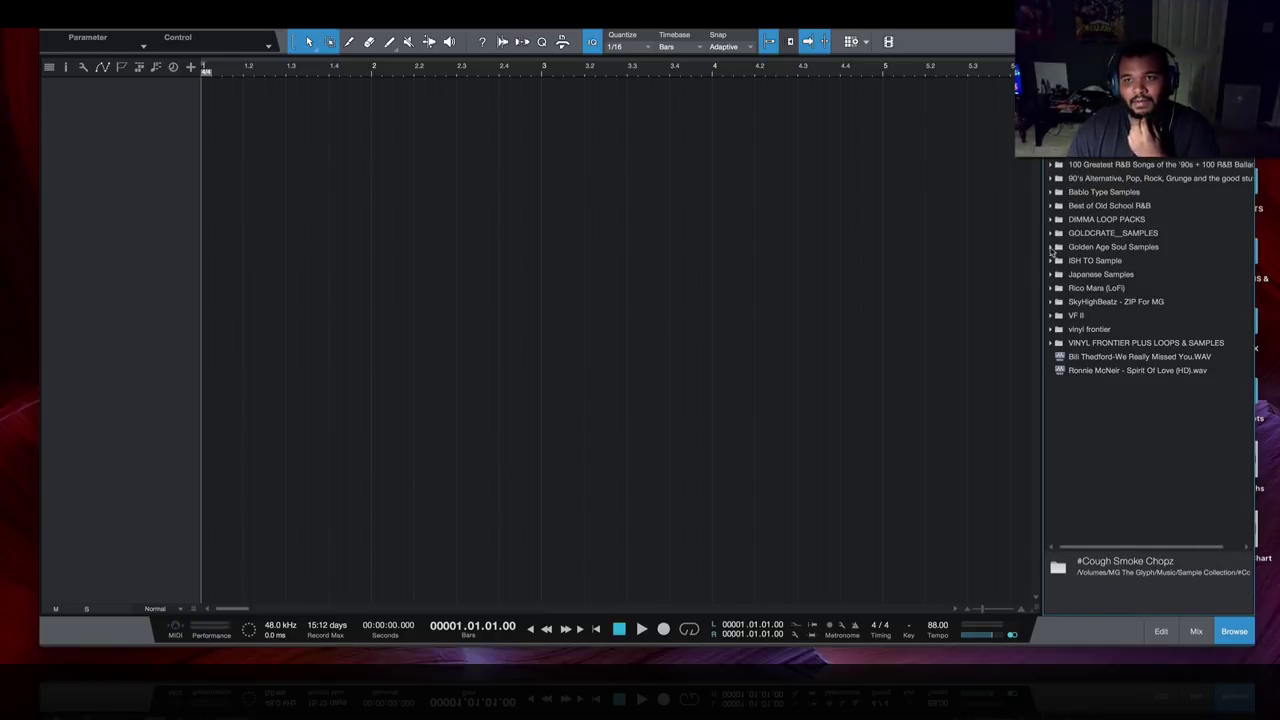
scroll(1117, 285, "down", 3)
scroll(1100, 286, "down", 10)
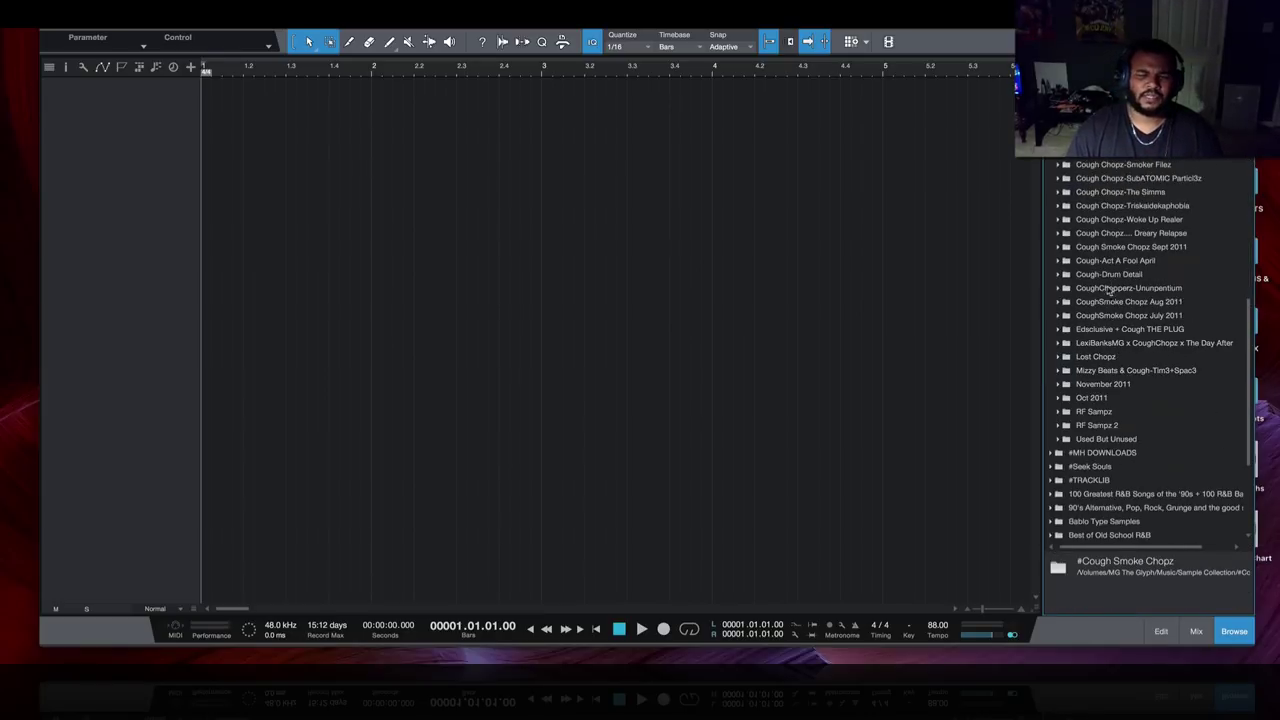
scroll(1070, 330, "up", 7)
left_click(1056, 343)
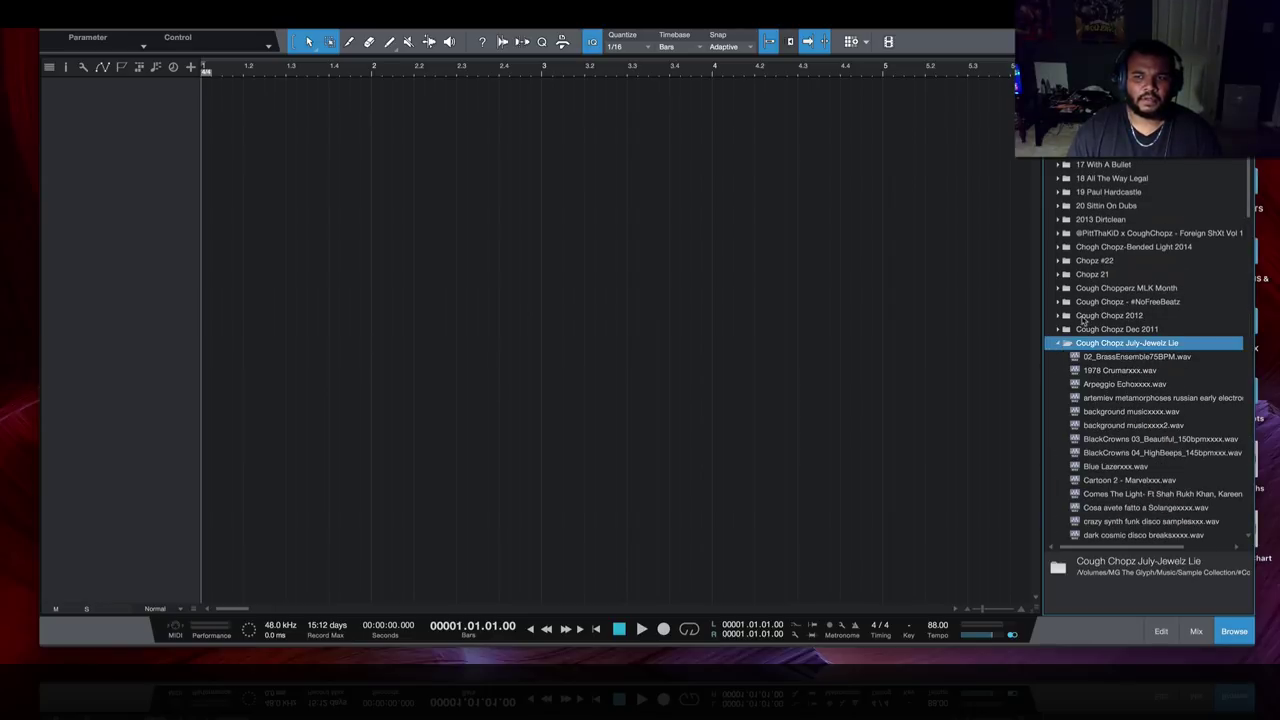
scroll(1132, 300, "down", 10)
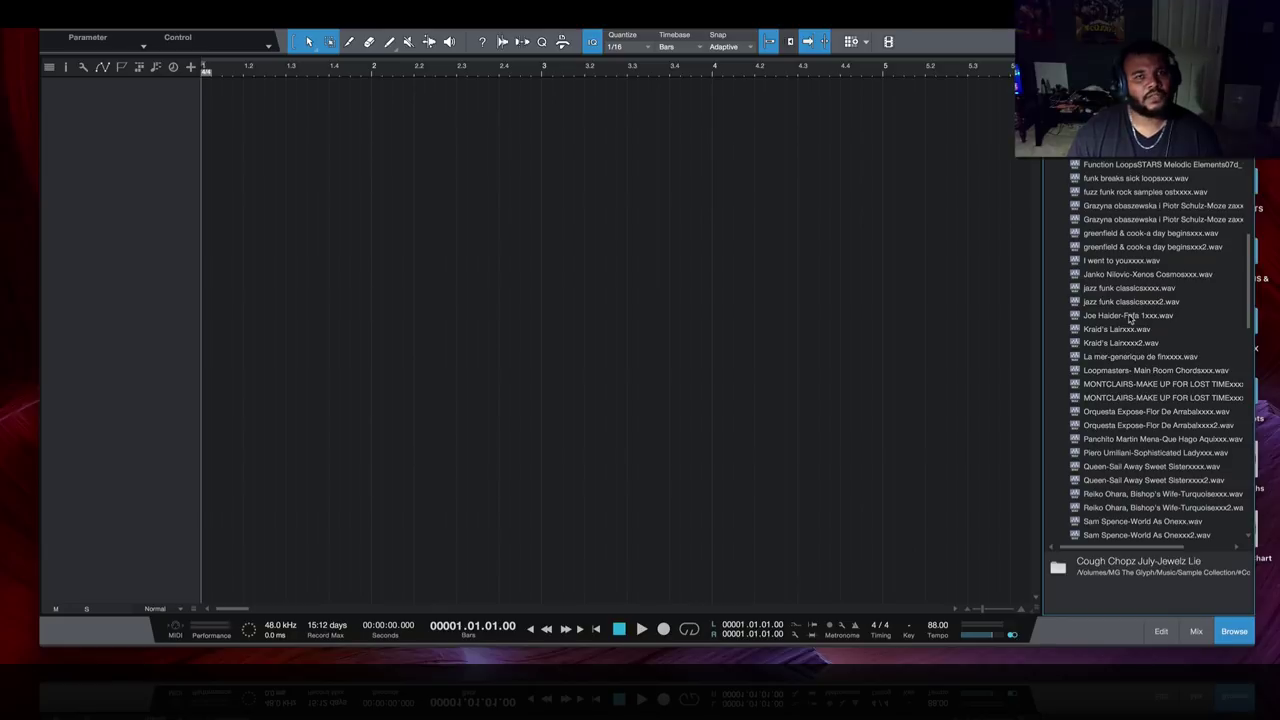
- Preview the sample Joe Haider-Fafa 1xxx.wav and stop its playback
left_click(1130, 316)
left_click(1052, 605)
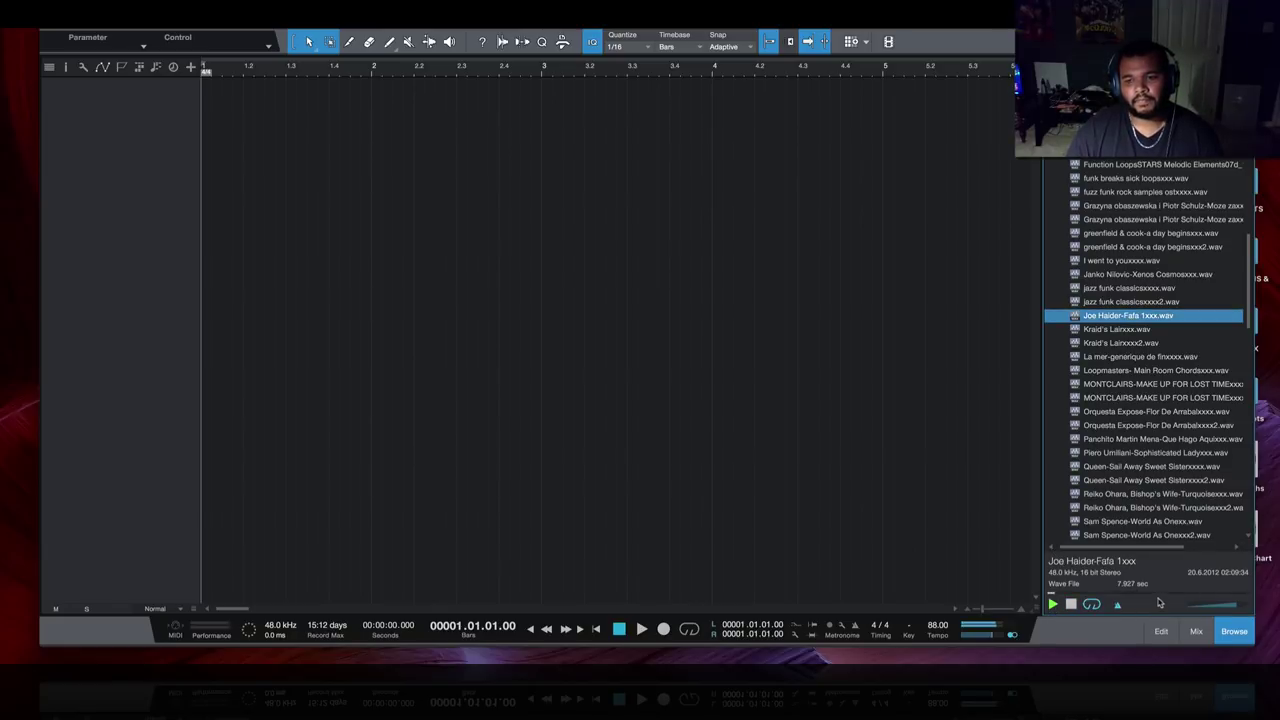
left_click(1070, 606)
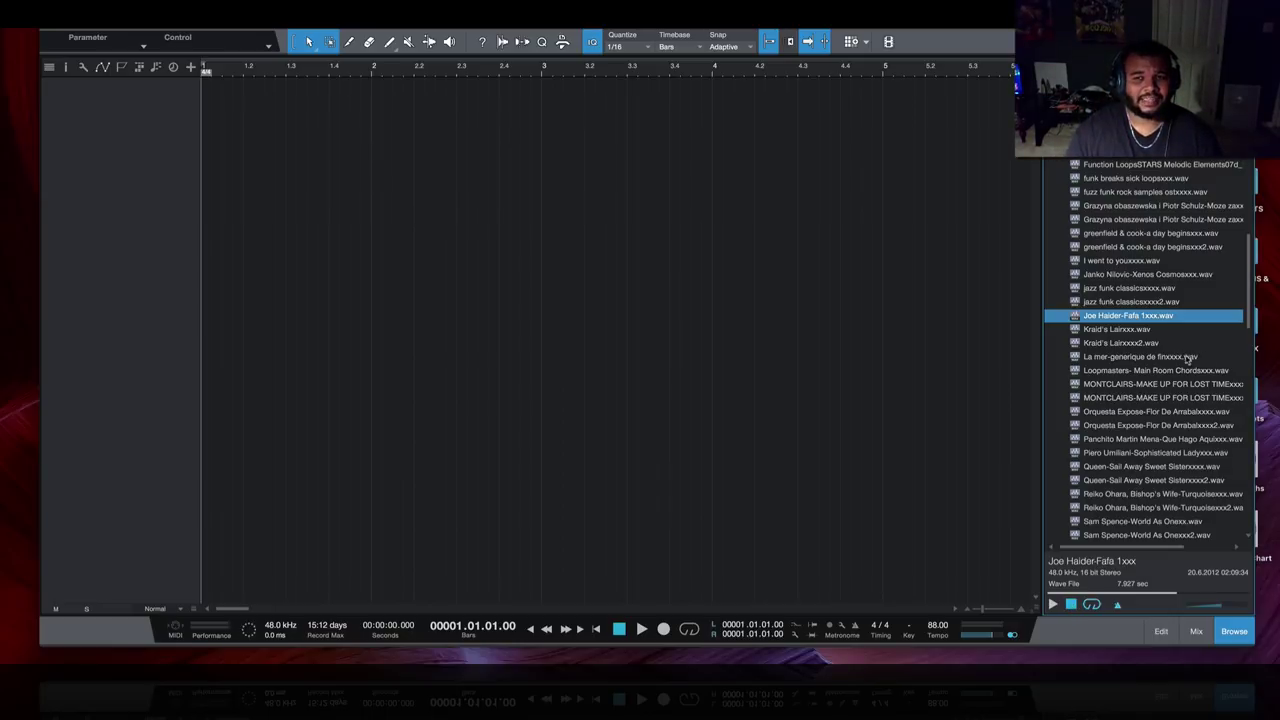
- Preview the samples Kraid's Lairxxx.wav, Kraid's Lairxxxx2.wav and La mer-generique de finxxxx.wav in turn
left_click(1149, 331)
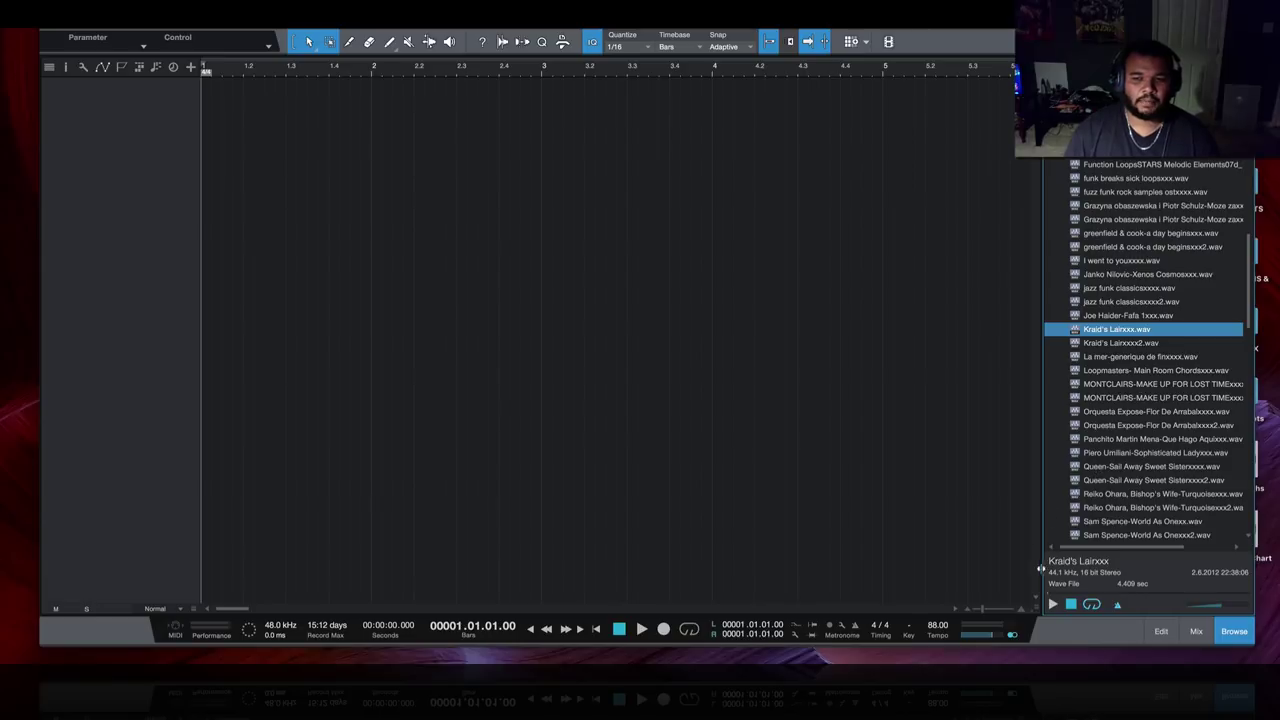
left_click(1052, 605)
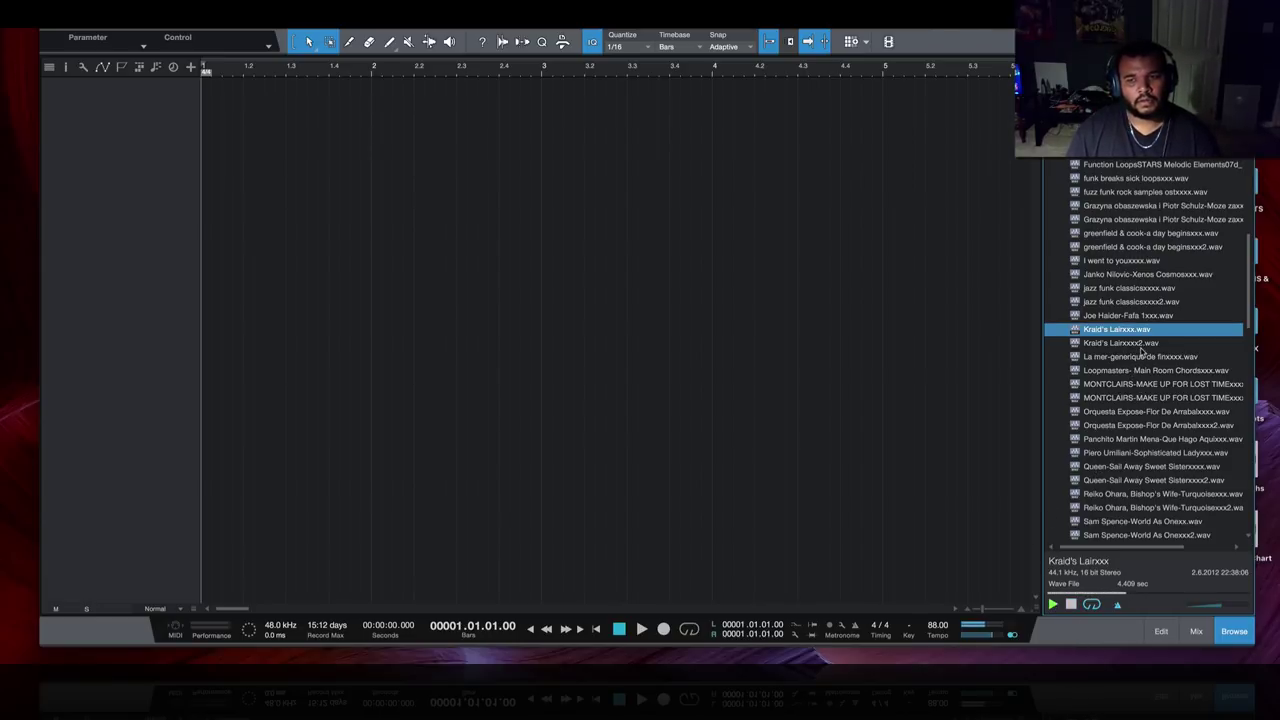
left_click(1143, 346)
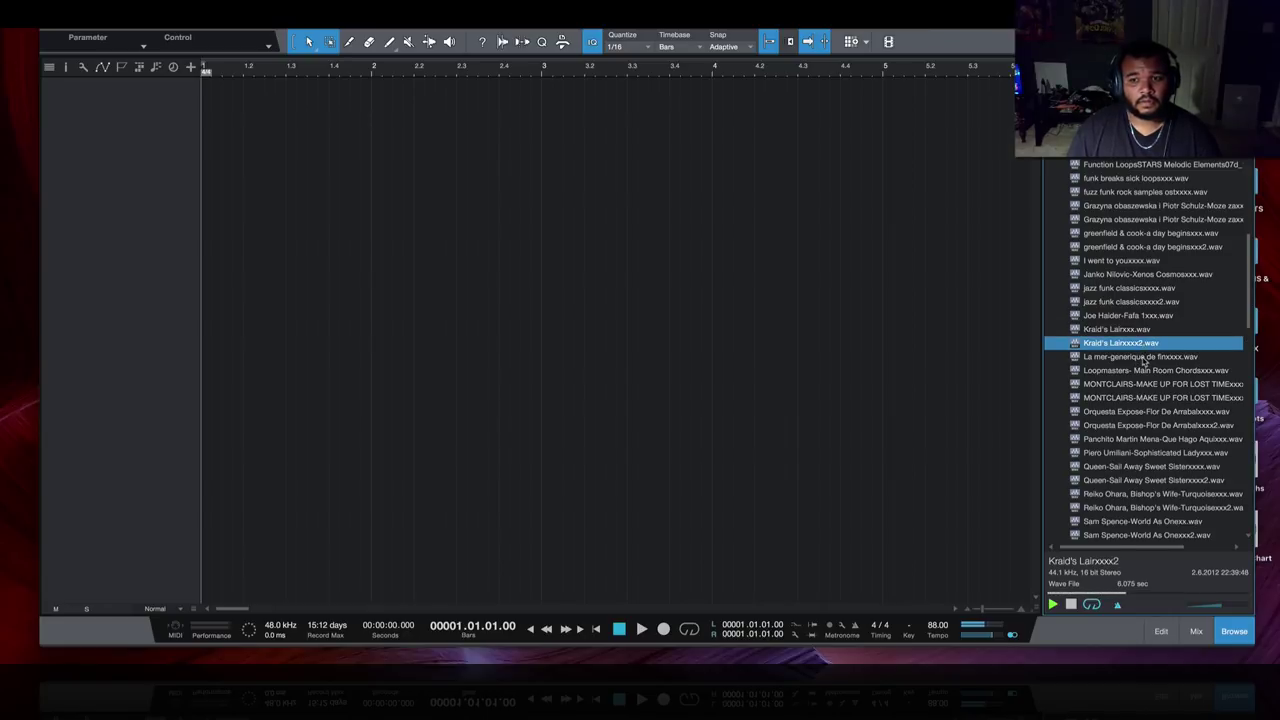
left_click(1141, 358)
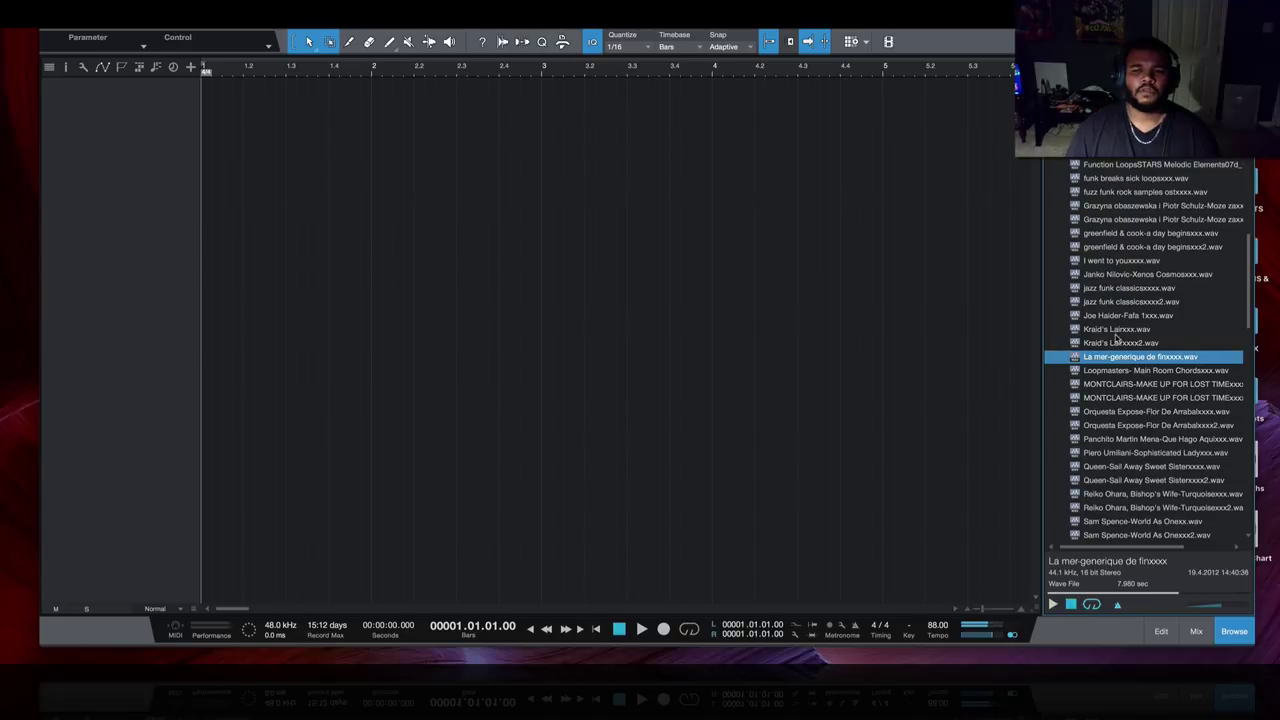
- Place La mer-generique de finxxxx.wav on a new track at bar 1 and enlarge the track's height
left_click_drag(1142, 358, 223, 140)
left_click(1070, 605)
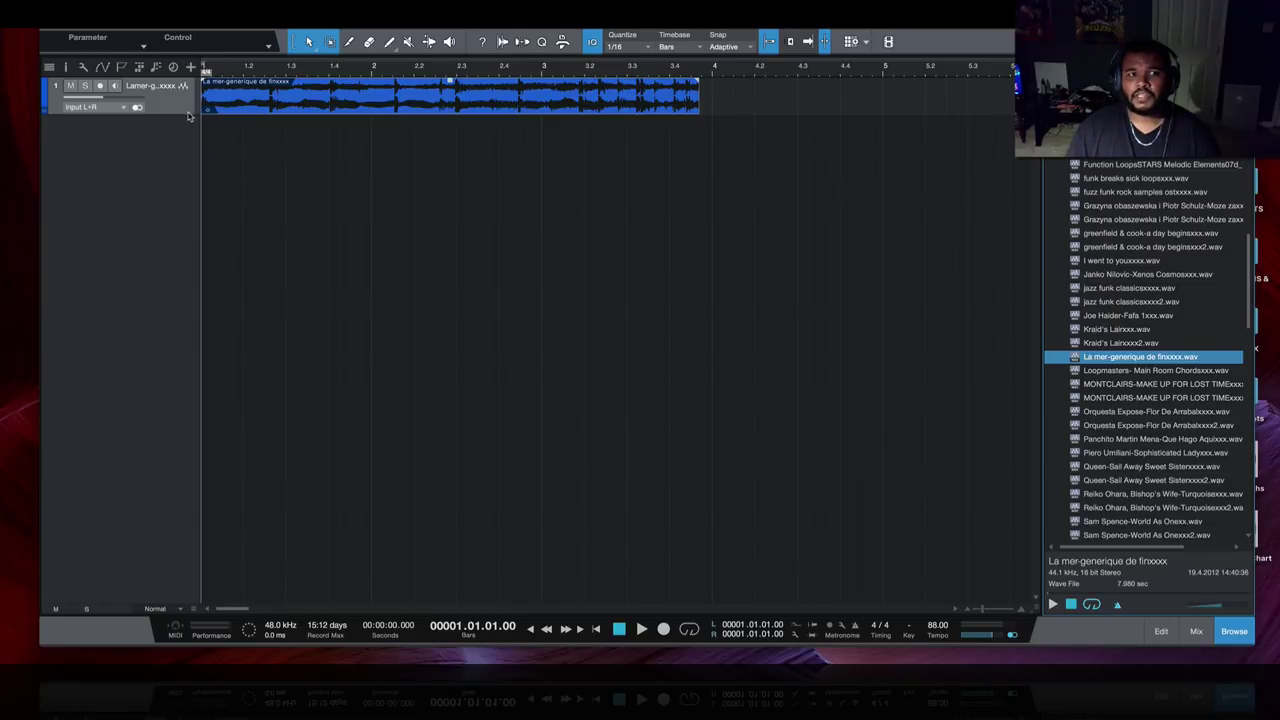
key("shift+e")
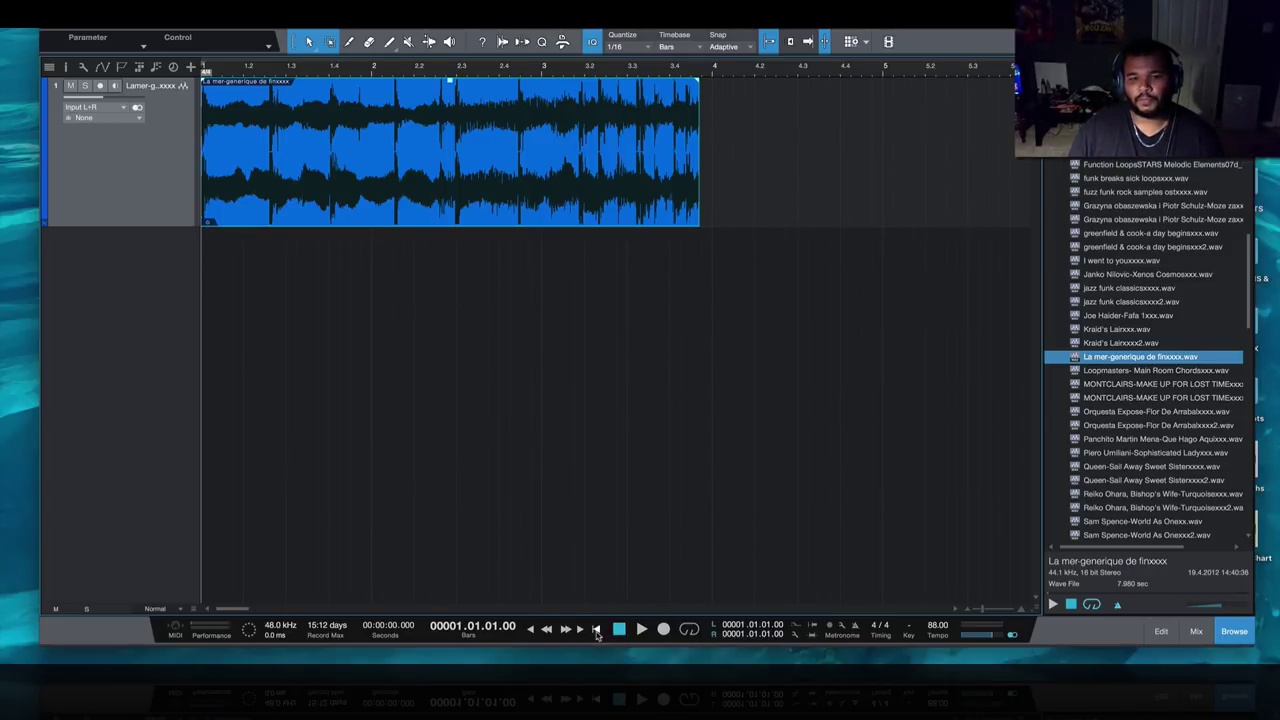
- Play the La mer sample in the song and restart it from the beginning to judge its timing
left_click(640, 629)
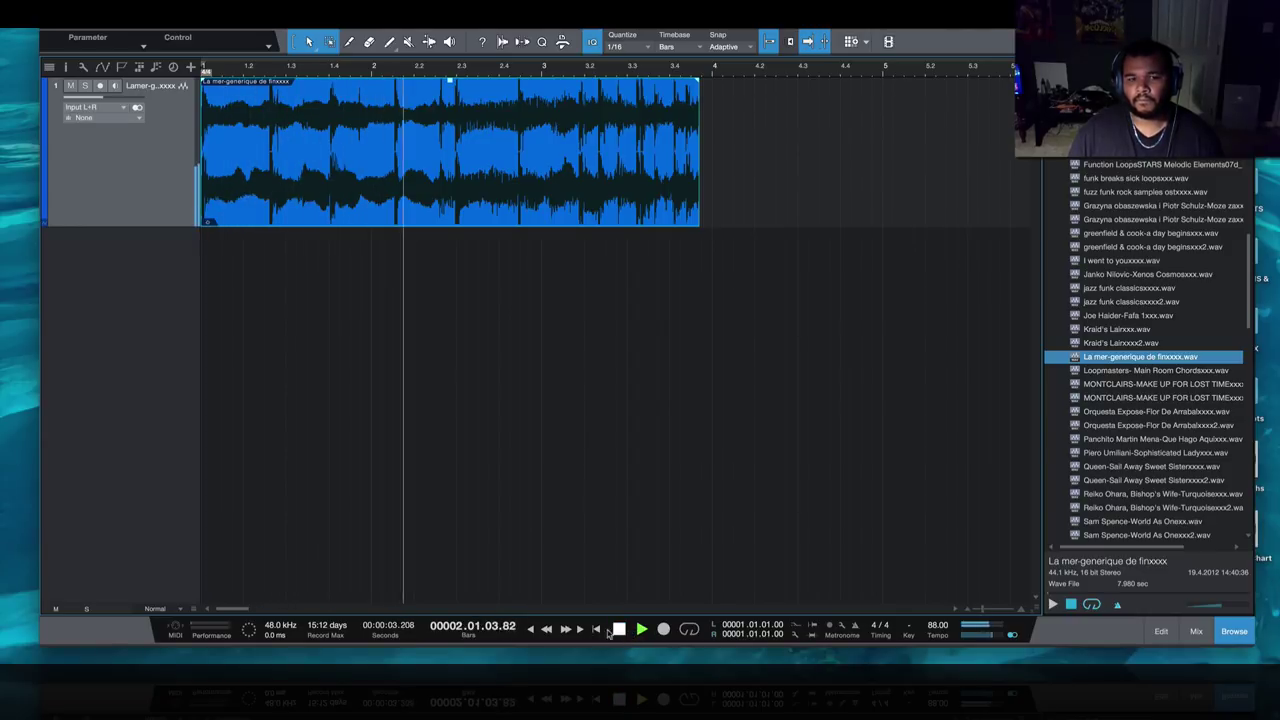
left_click(597, 629)
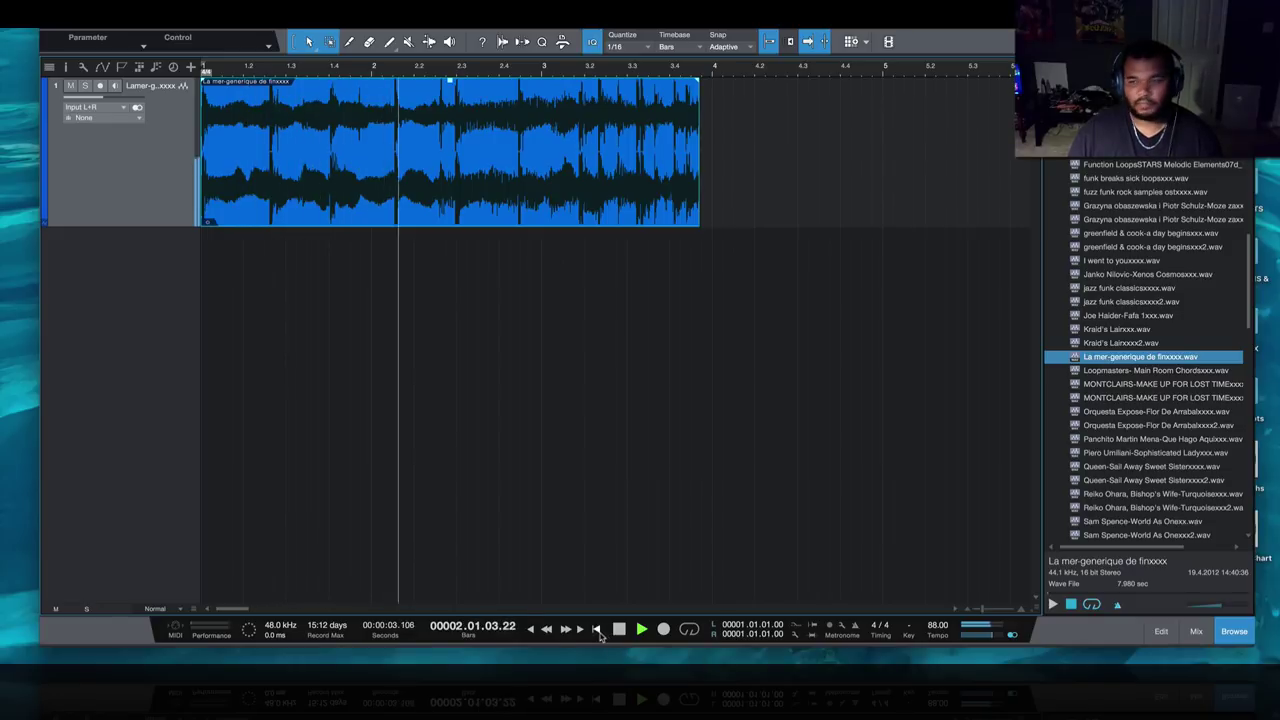
left_click(597, 629)
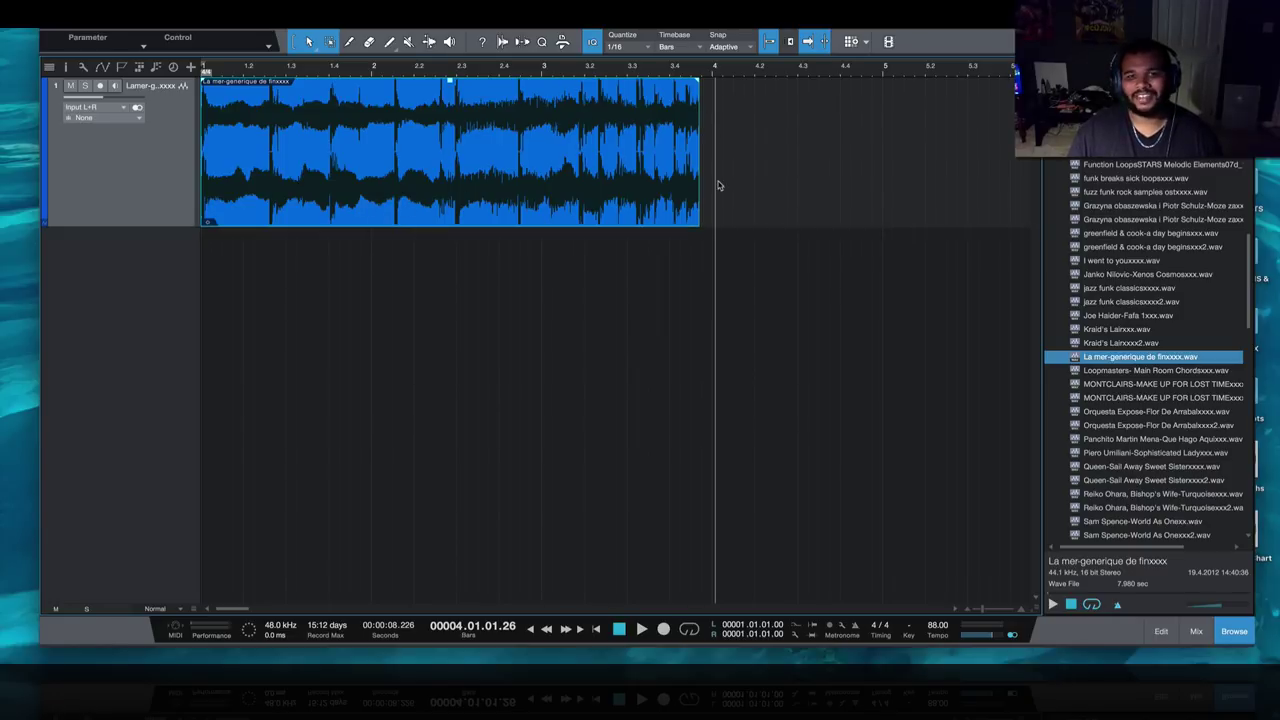
- Set the song tempo to 76 BPM and play the sample from the beginning to check the fit
left_click_drag(610, 75, 540, 112)
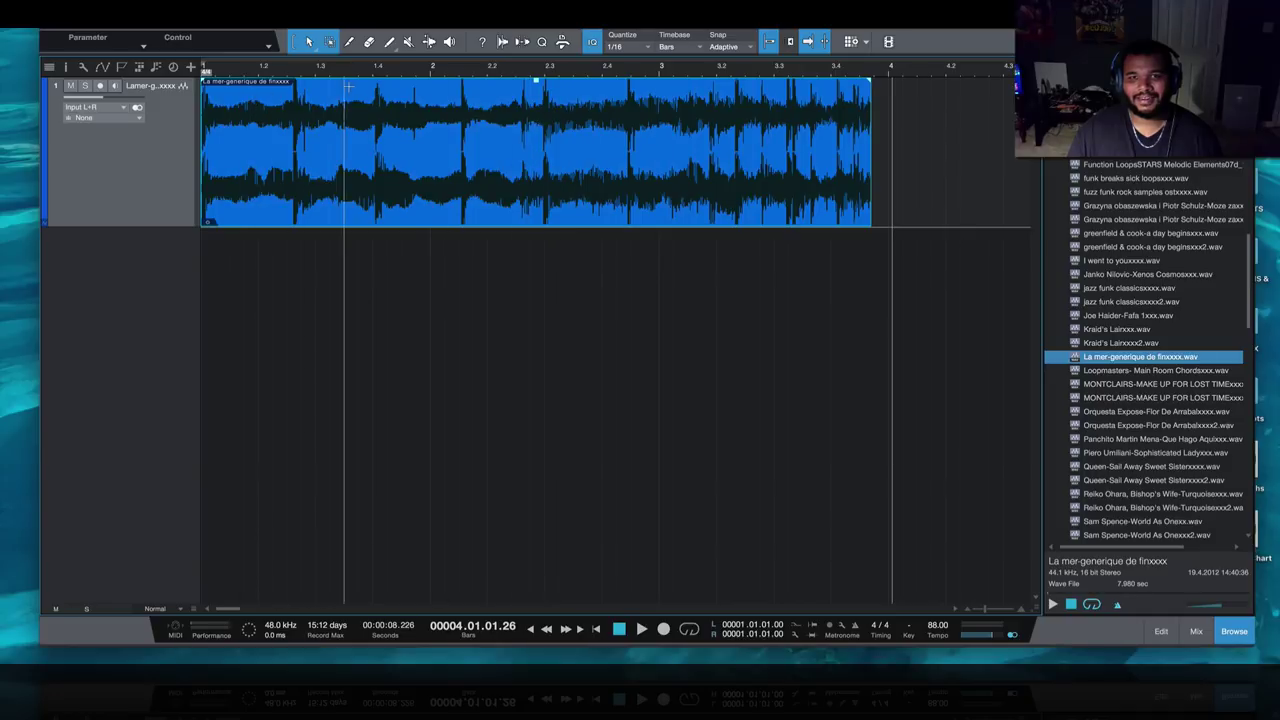
left_click_drag(520, 67, 520, 63)
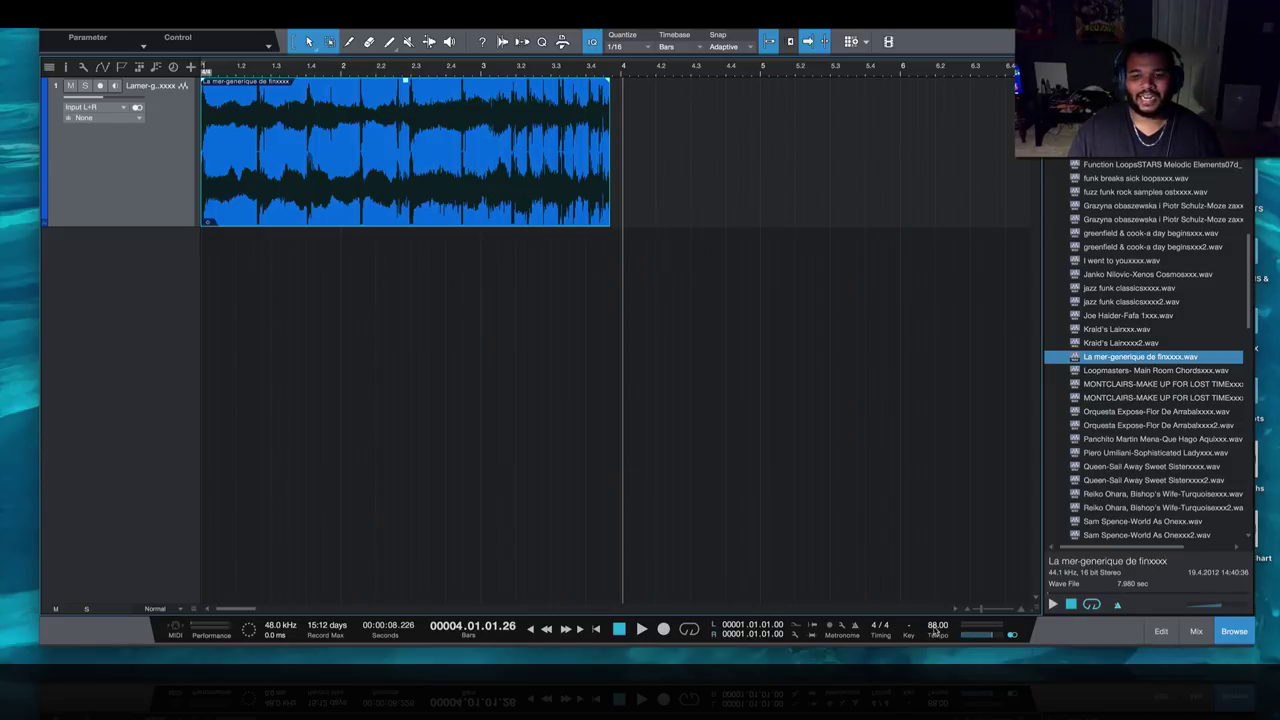
scroll(938, 632, "down", 12)
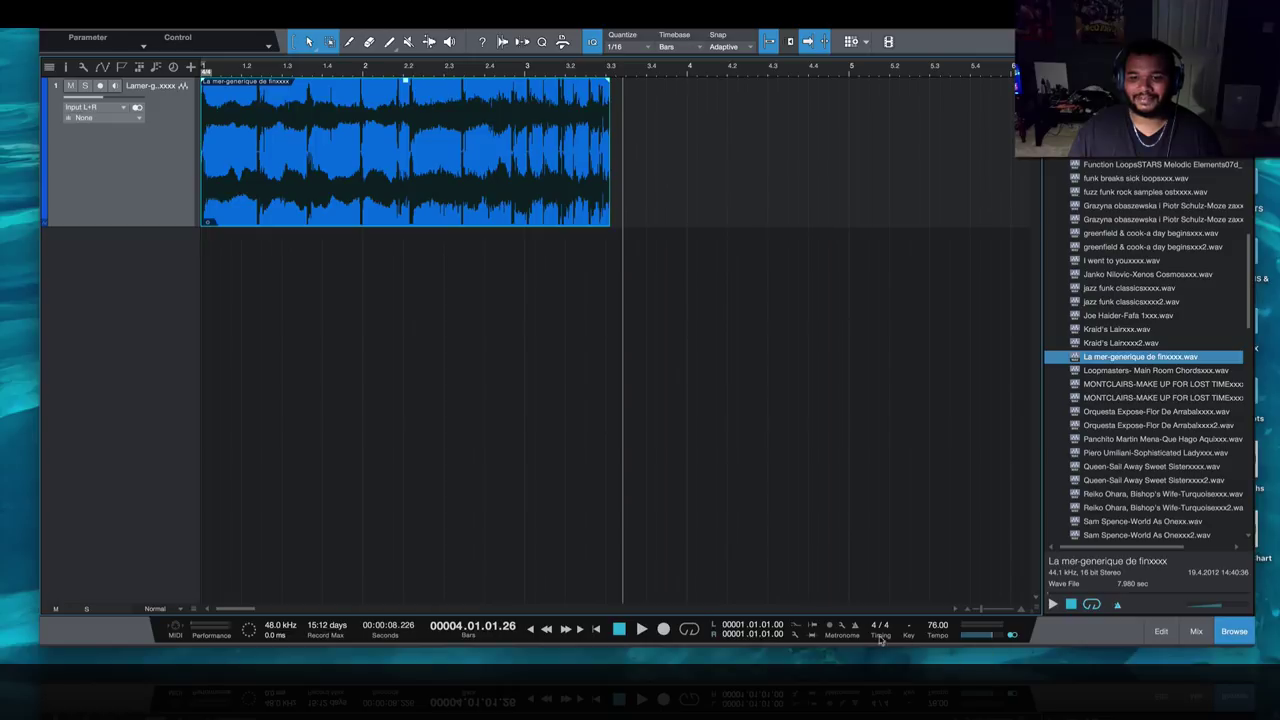
left_click(596, 629)
left_click(641, 629)
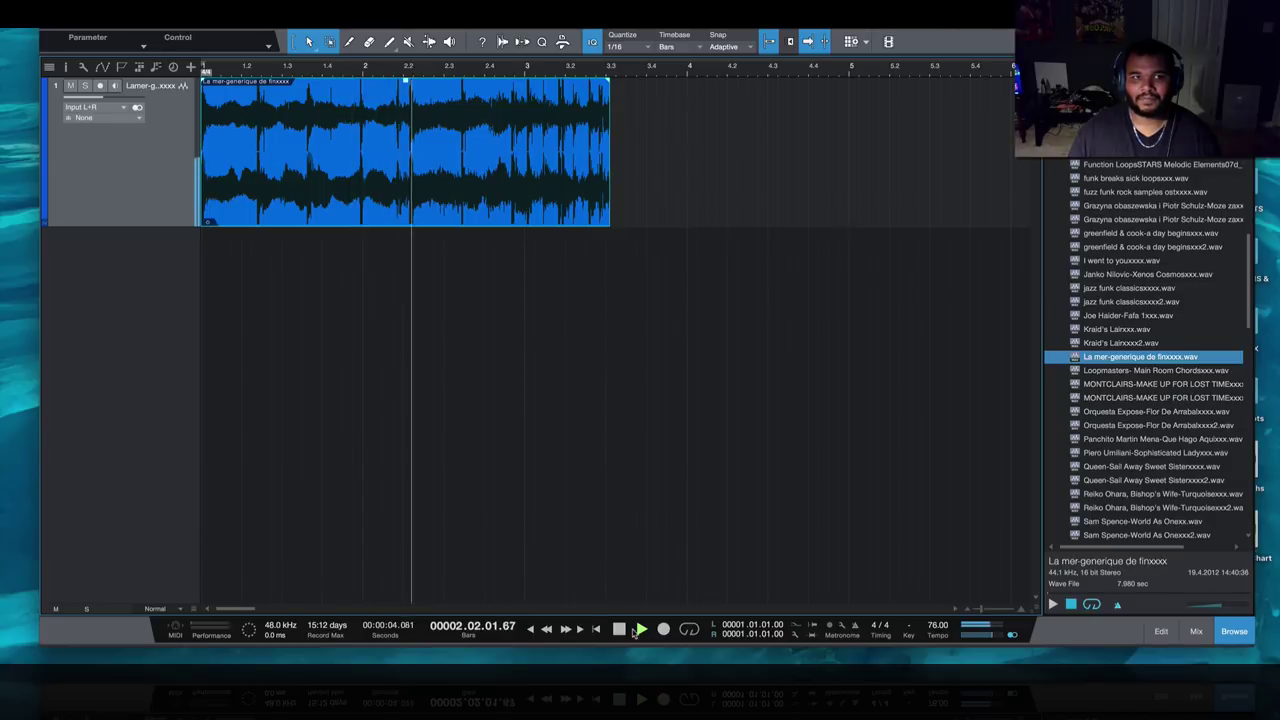
key("space")
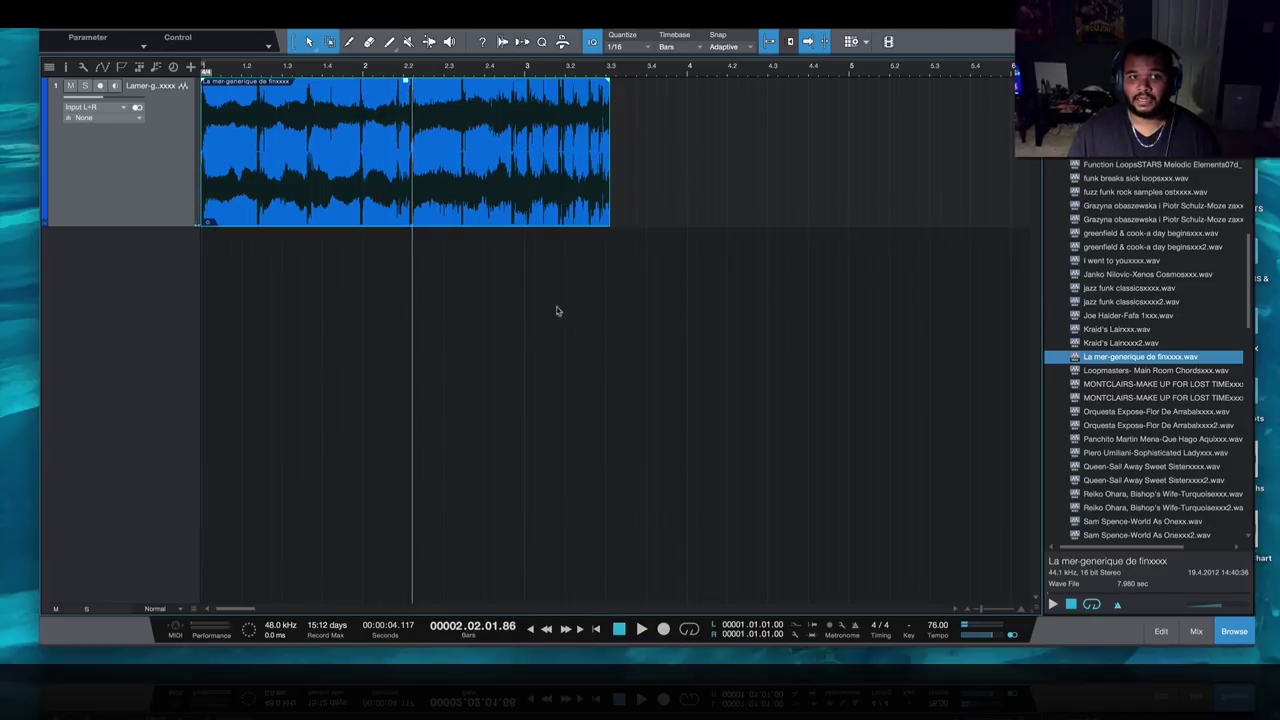
- Set the song tempo to 59 BPM and play the sample from the beginning to check the fit
left_click_drag(935, 630, 932, 638)
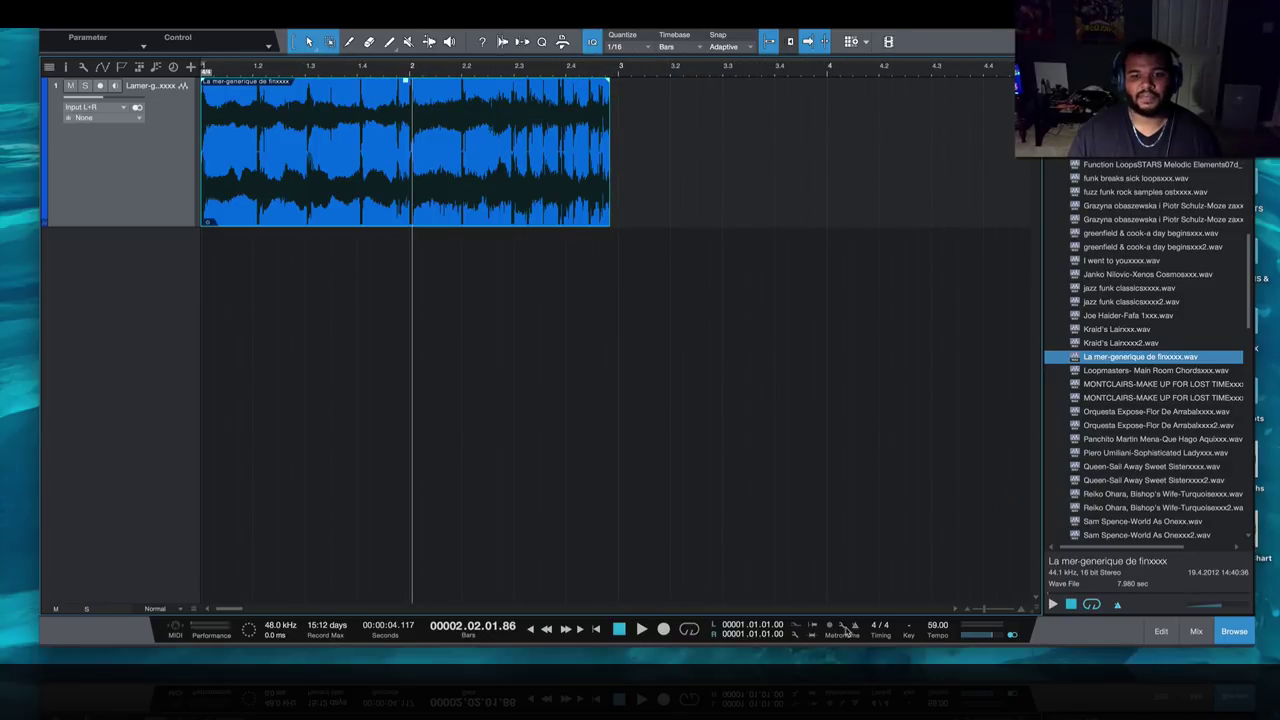
left_click(597, 628)
left_click(641, 629)
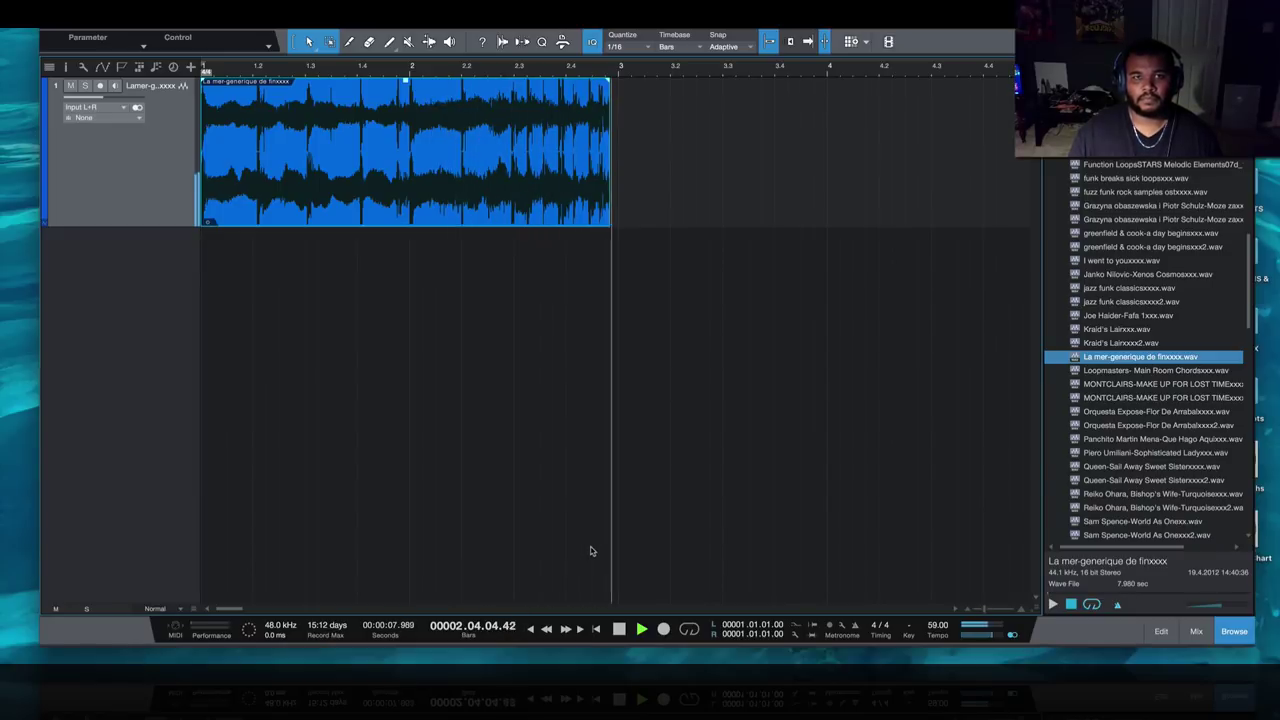
key("space")
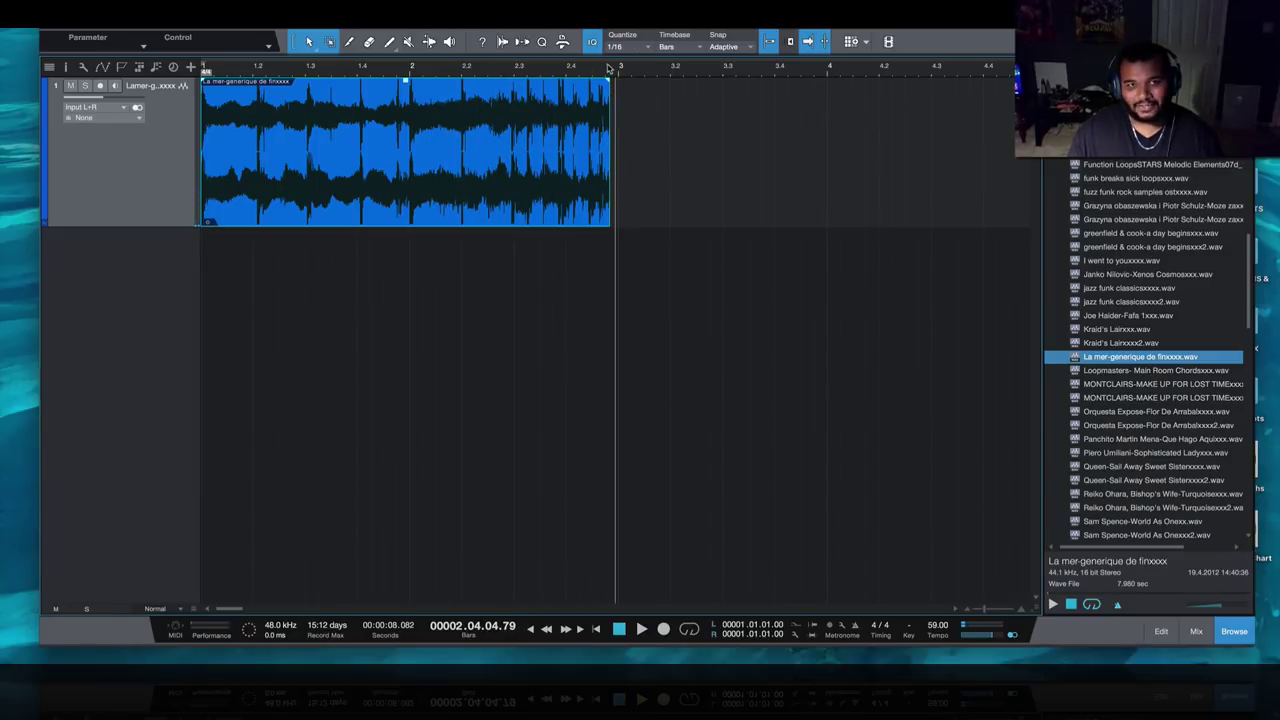
- Trim the end of the La mer sample back so that it stops at bar 2
scroll(609, 126, "up", 3)
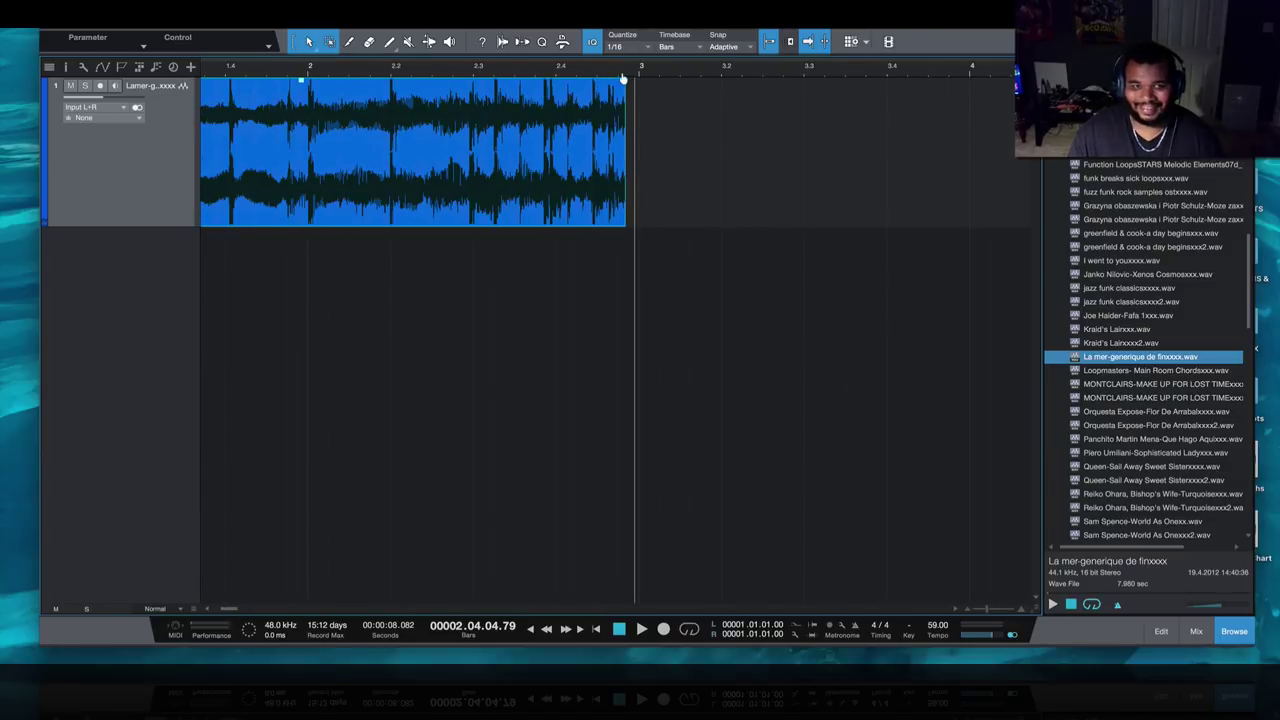
scroll(540, 125, "down", 3)
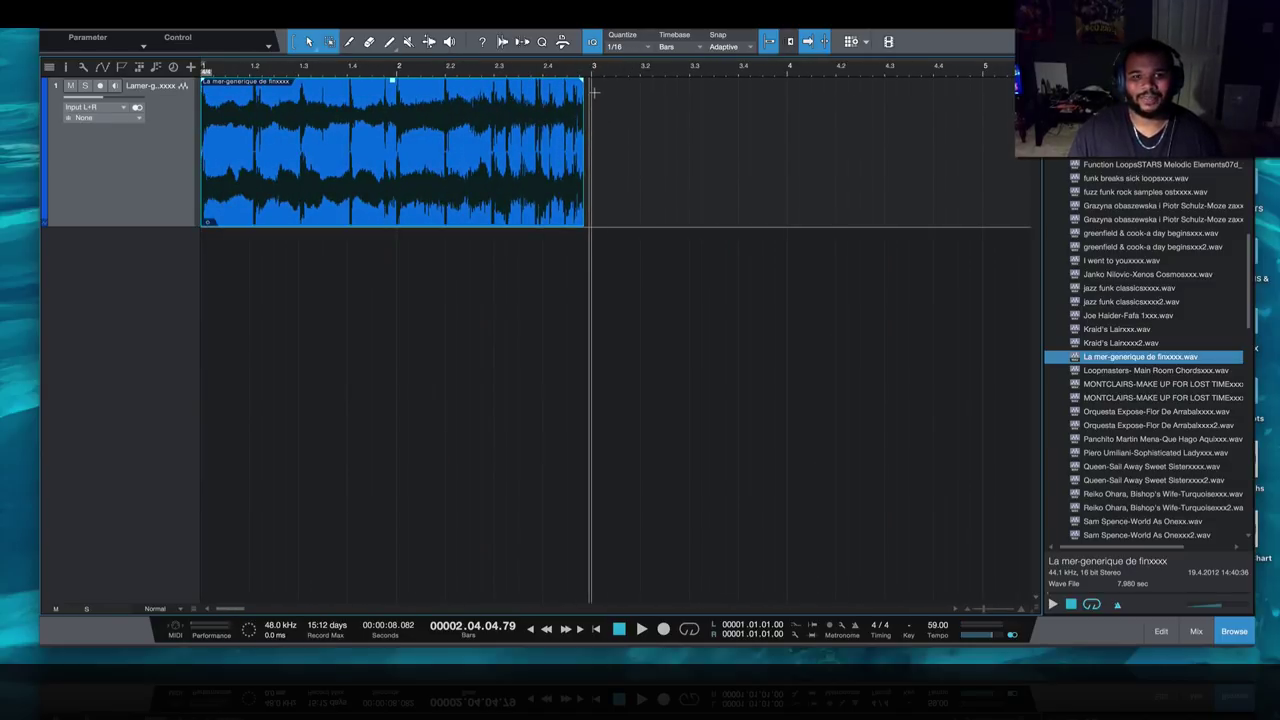
left_click_drag(586, 117, 397, 182)
left_click_drag(379, 76, 396, 124)
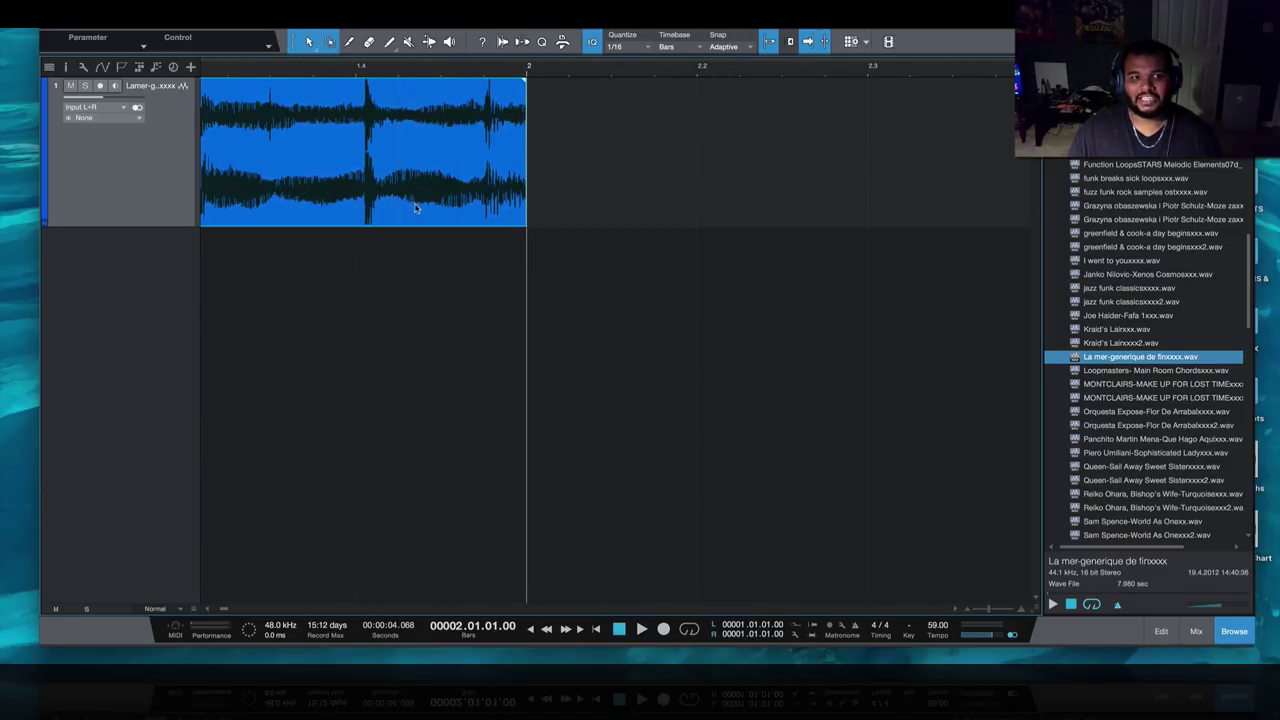
- Set the loop range to the trimmed sample, activate looping and play it from the beginning
key("p")
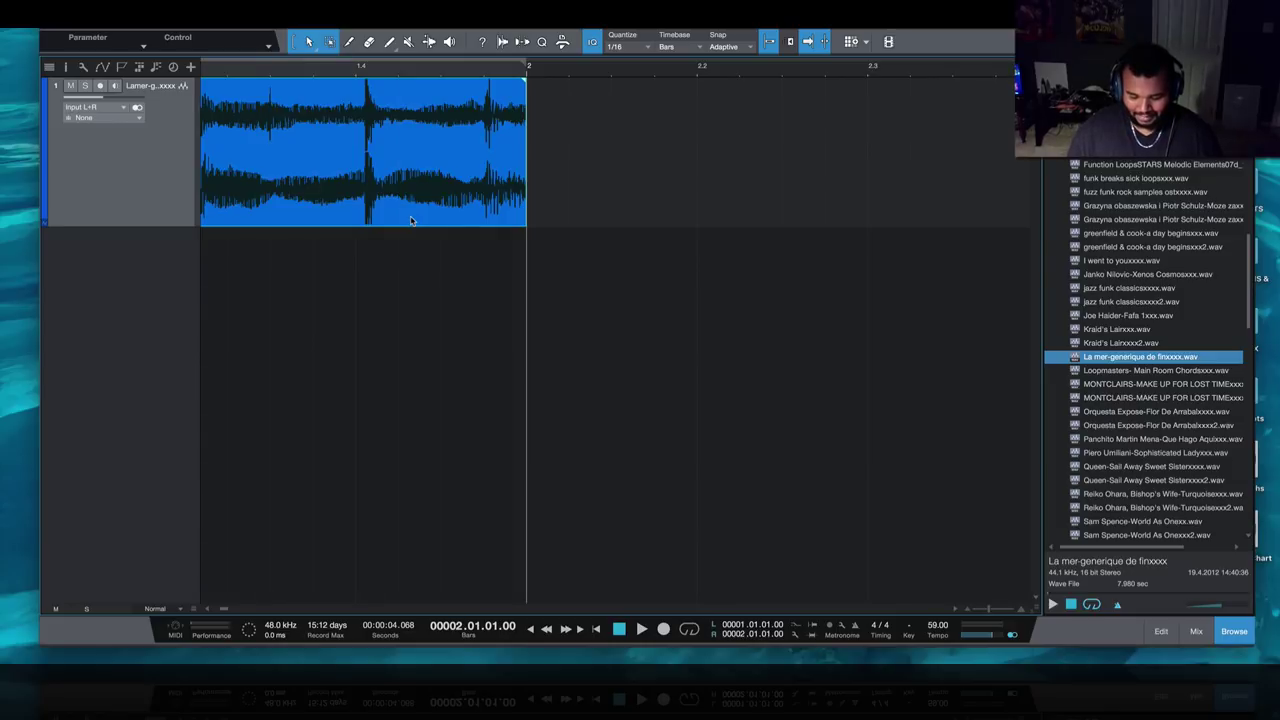
key("space")
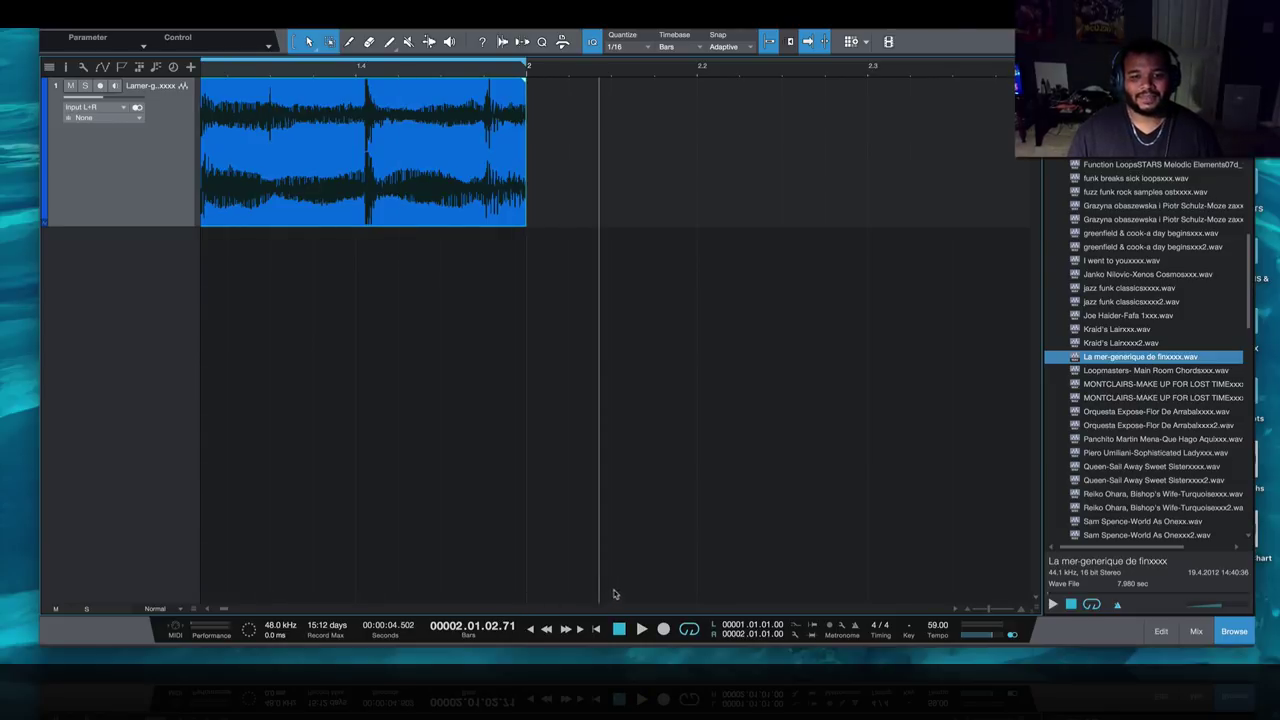
key("shift+l")
key("Home")
key("space")
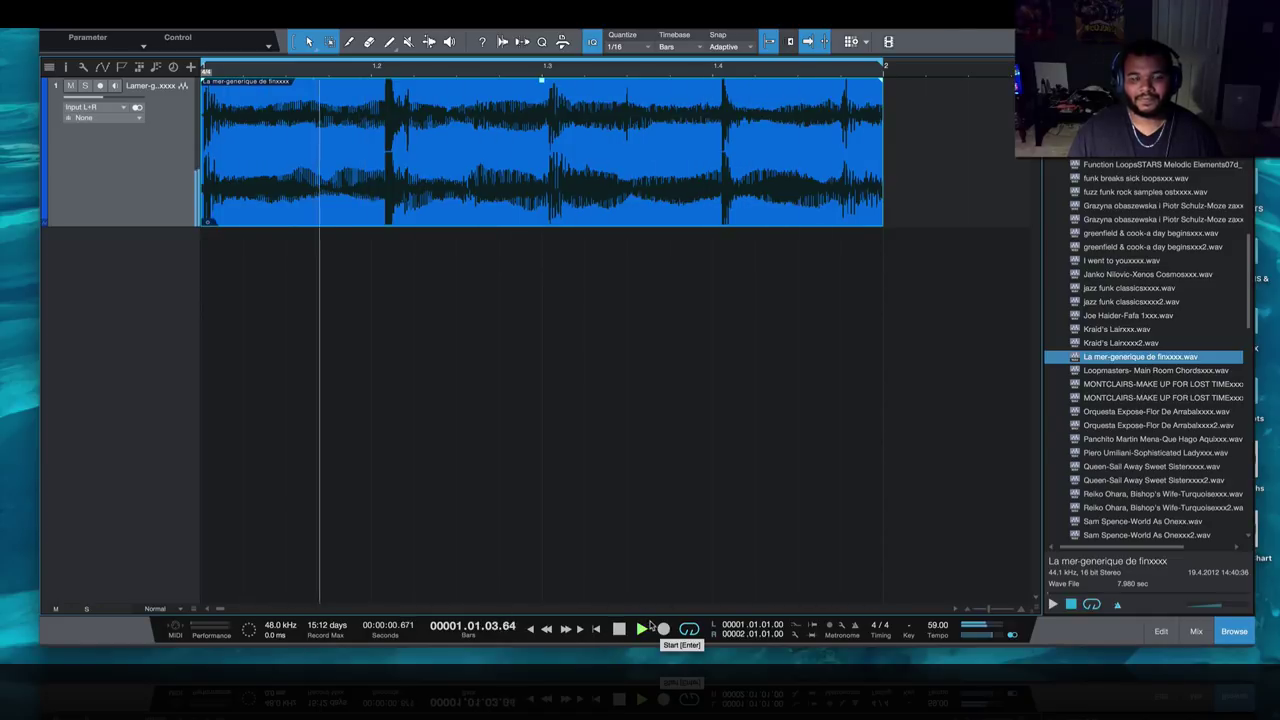
key("space")
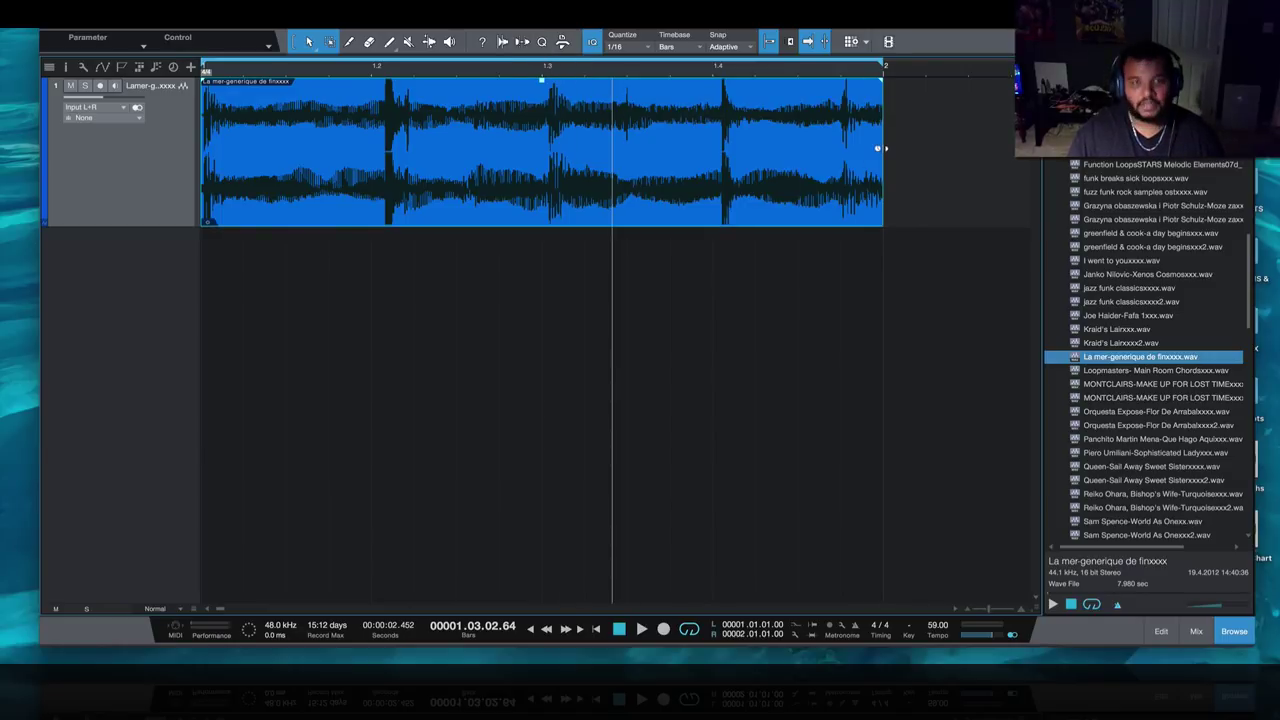
- Extend the La mer sample back to its full length and split it at bar 2
mouse_move(880, 148)
left_mouse_down()
mouse_move(840, 152)
mouse_move(868, 152)
left_mouse_up()
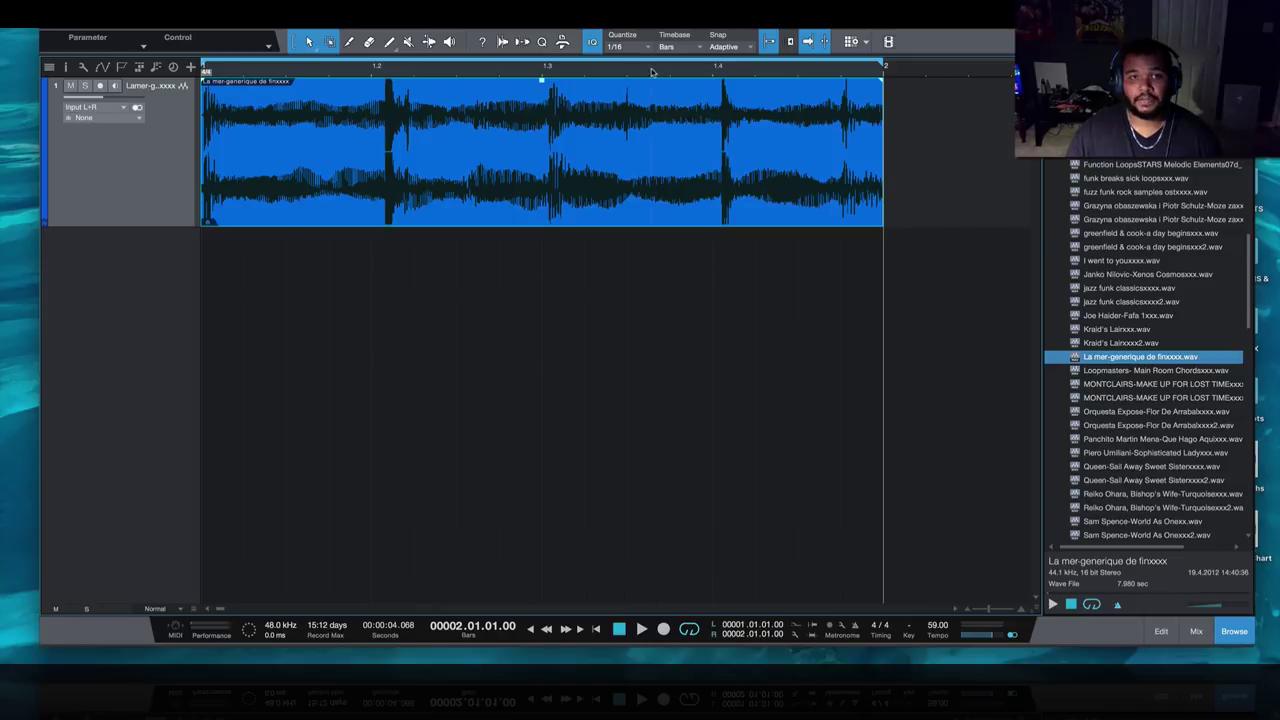
key("w")
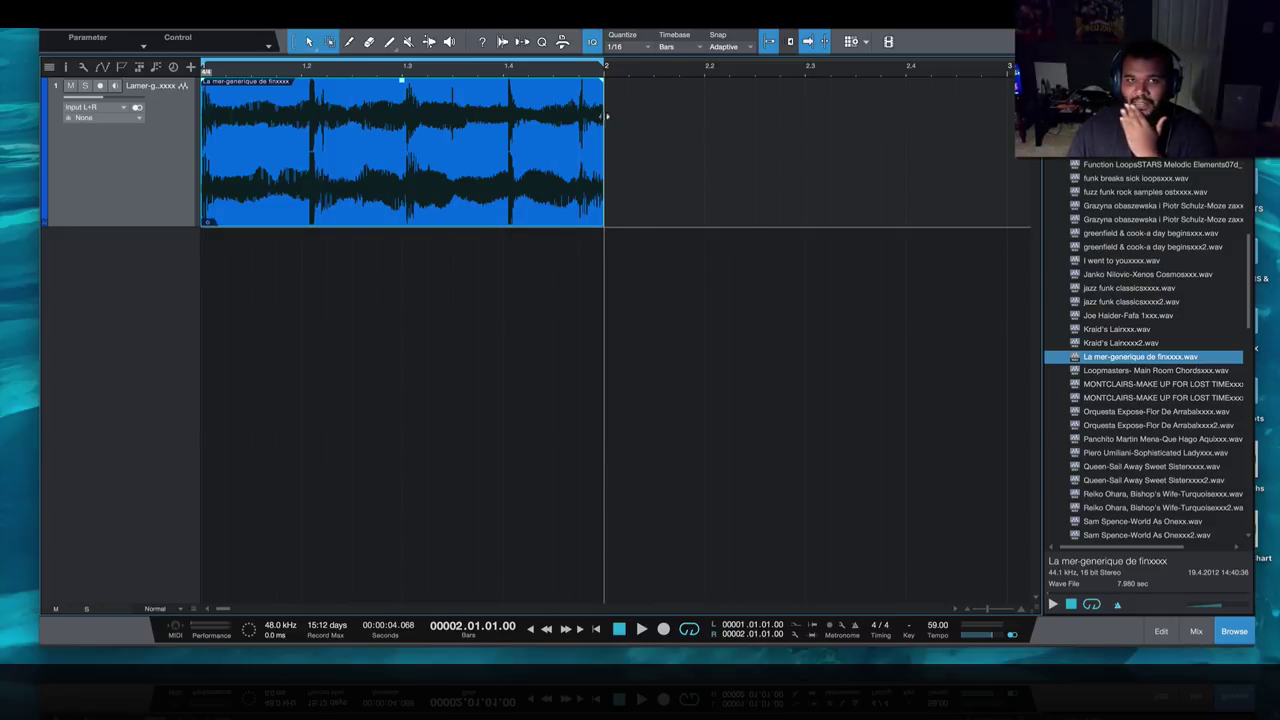
key("w")
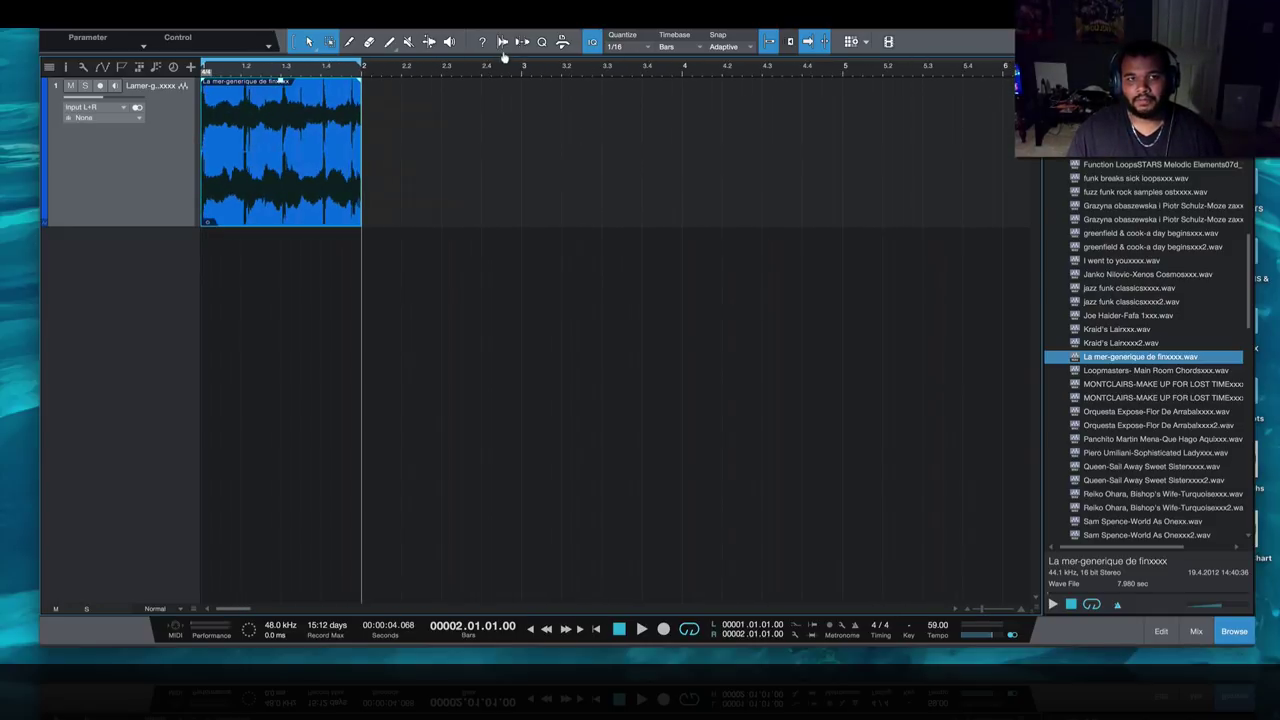
key("e")
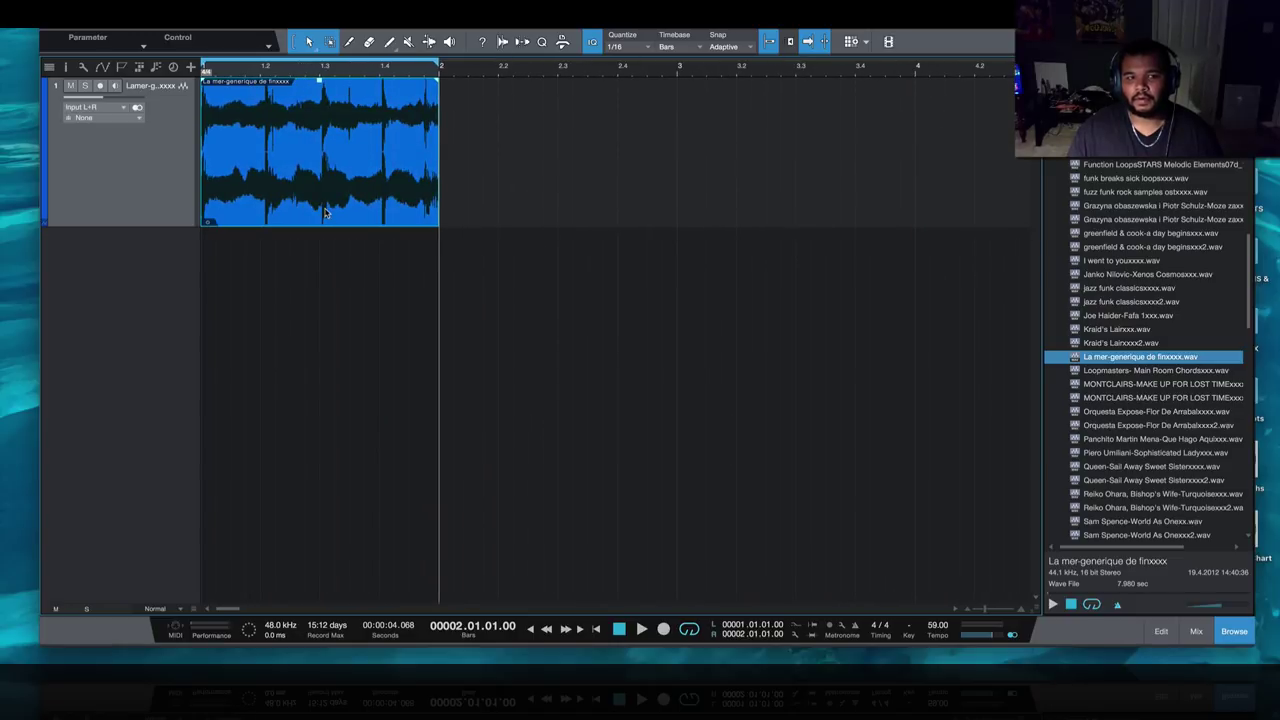
left_click_drag(436, 172, 668, 172)
key("3")
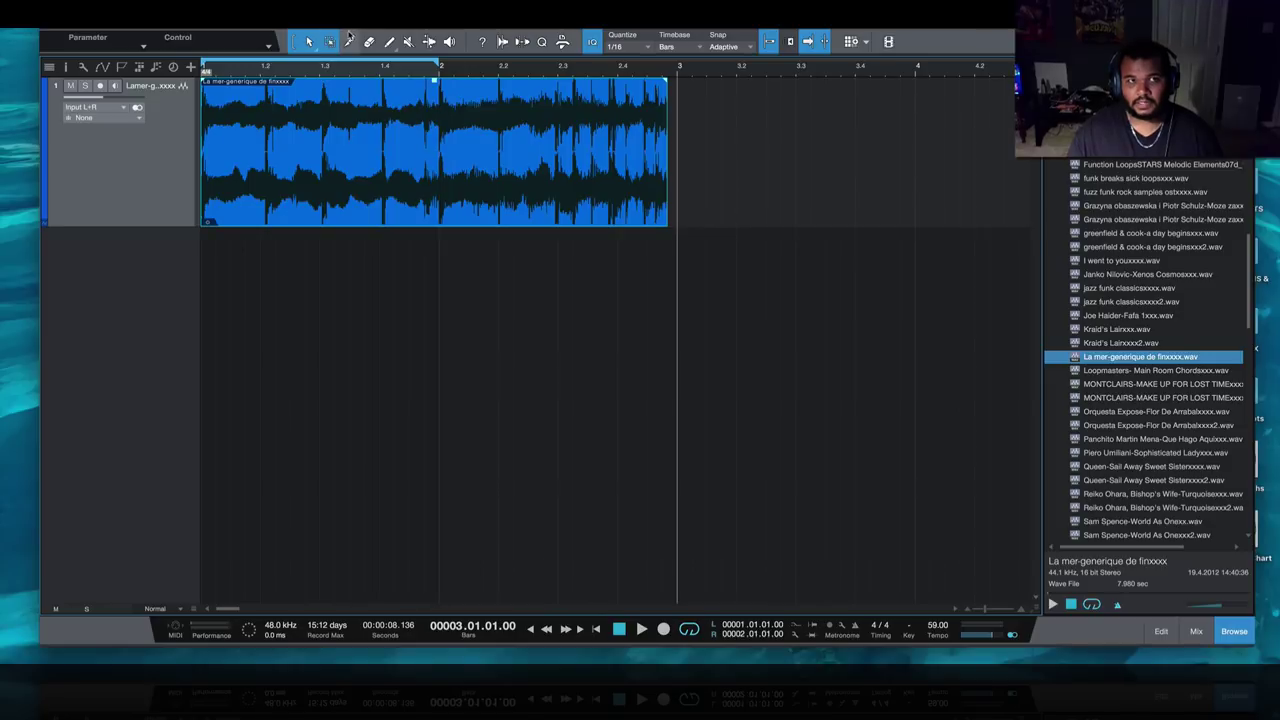
left_click(438, 160)
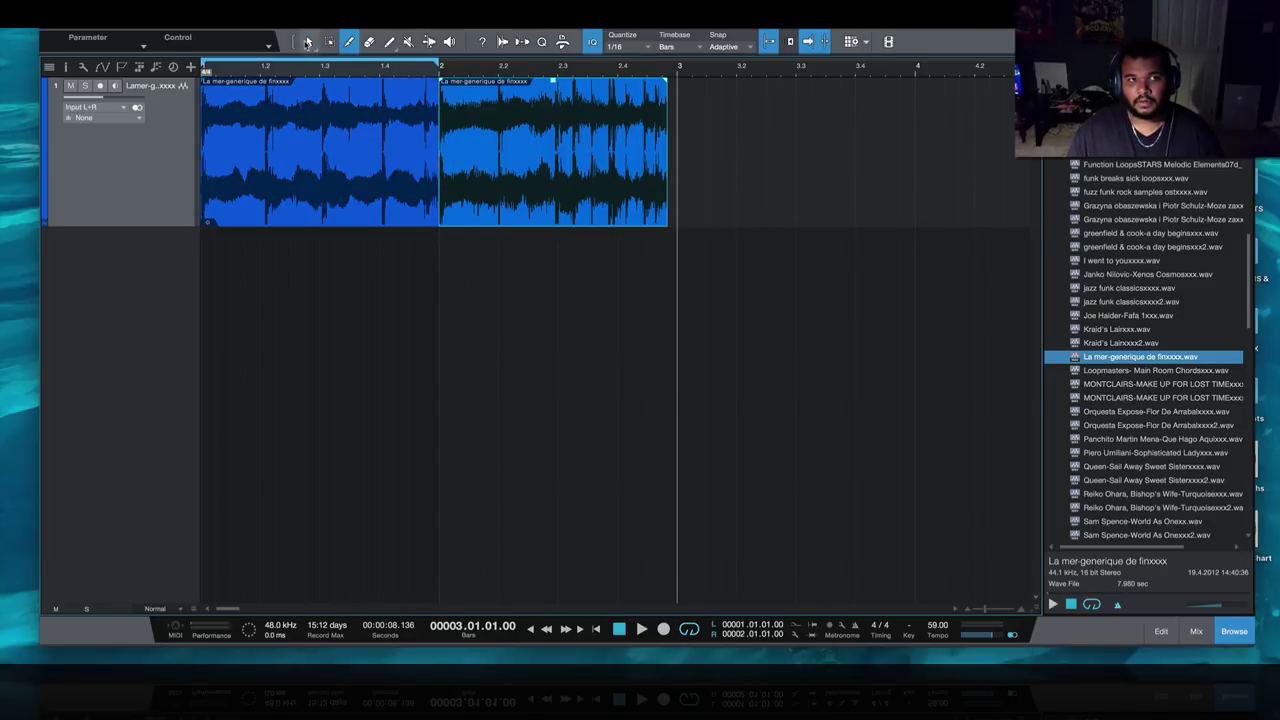
left_click(310, 42)
- Move the sample's second half to bar 4 and duplicate the first half twice to fill bars 2 and 3
key("w")
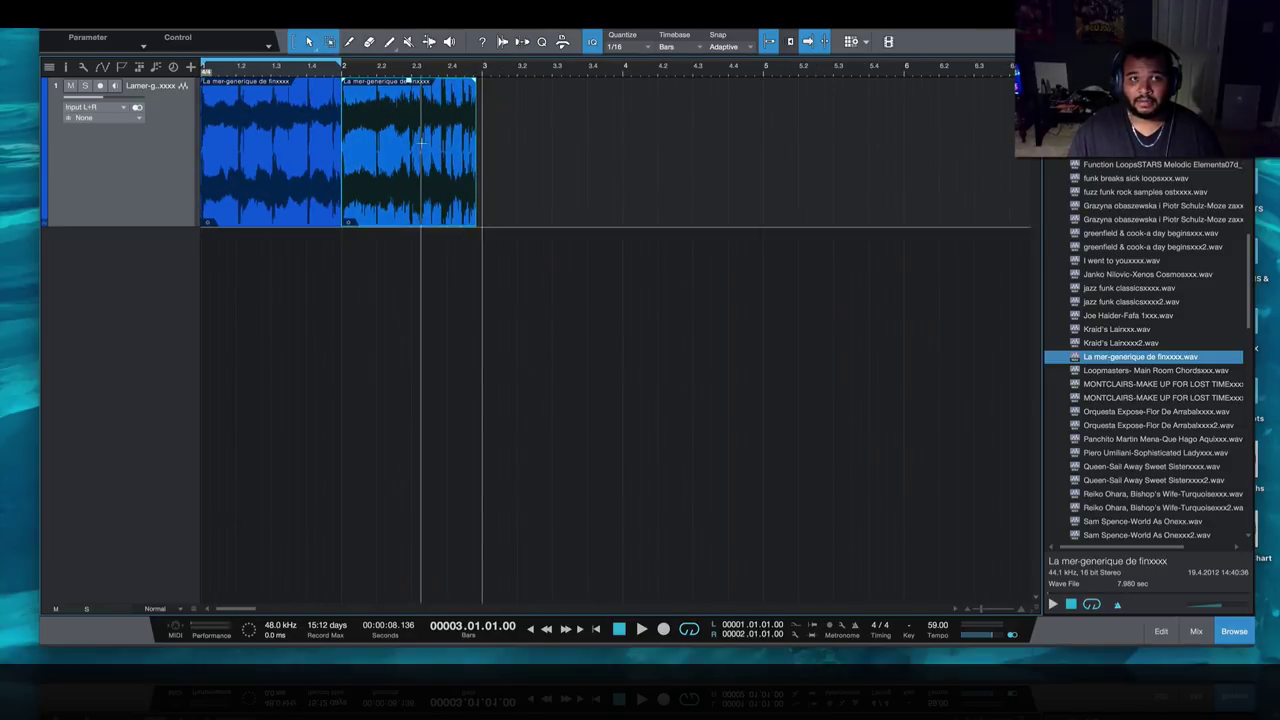
left_click_drag(400, 178, 684, 190)
left_click(291, 216)
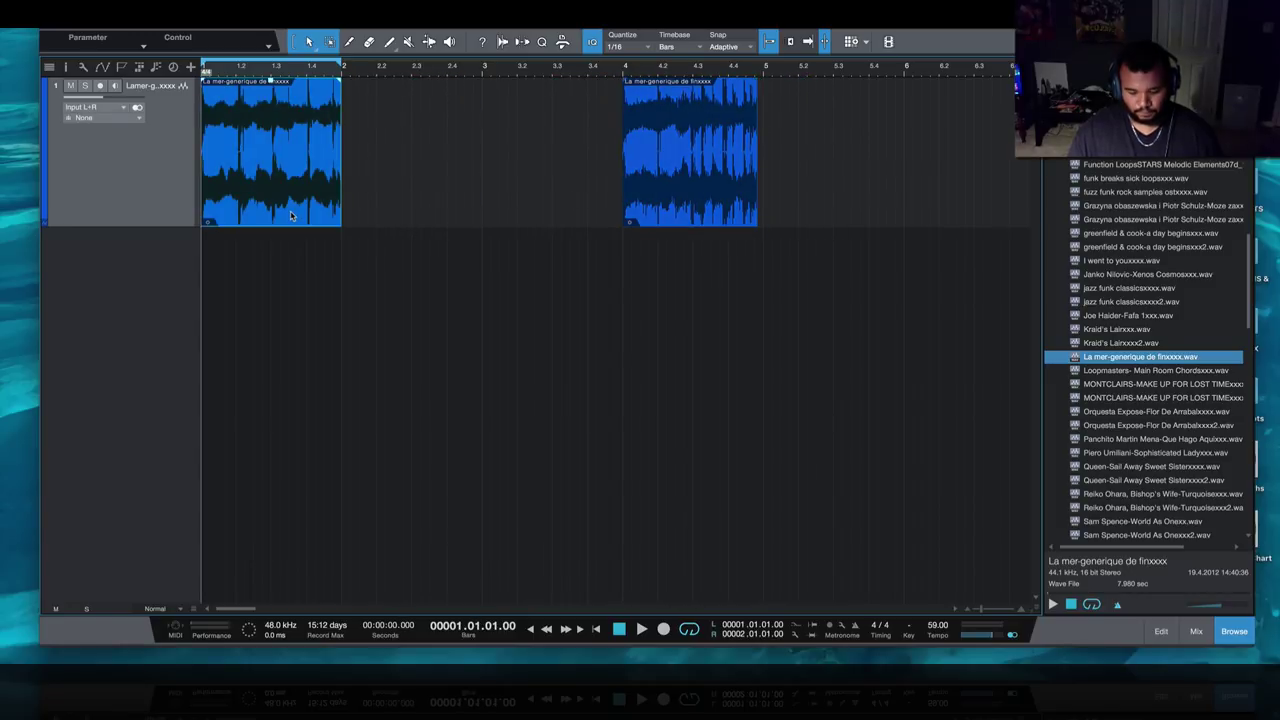
key("d")
key("d")
left_click(488, 284)
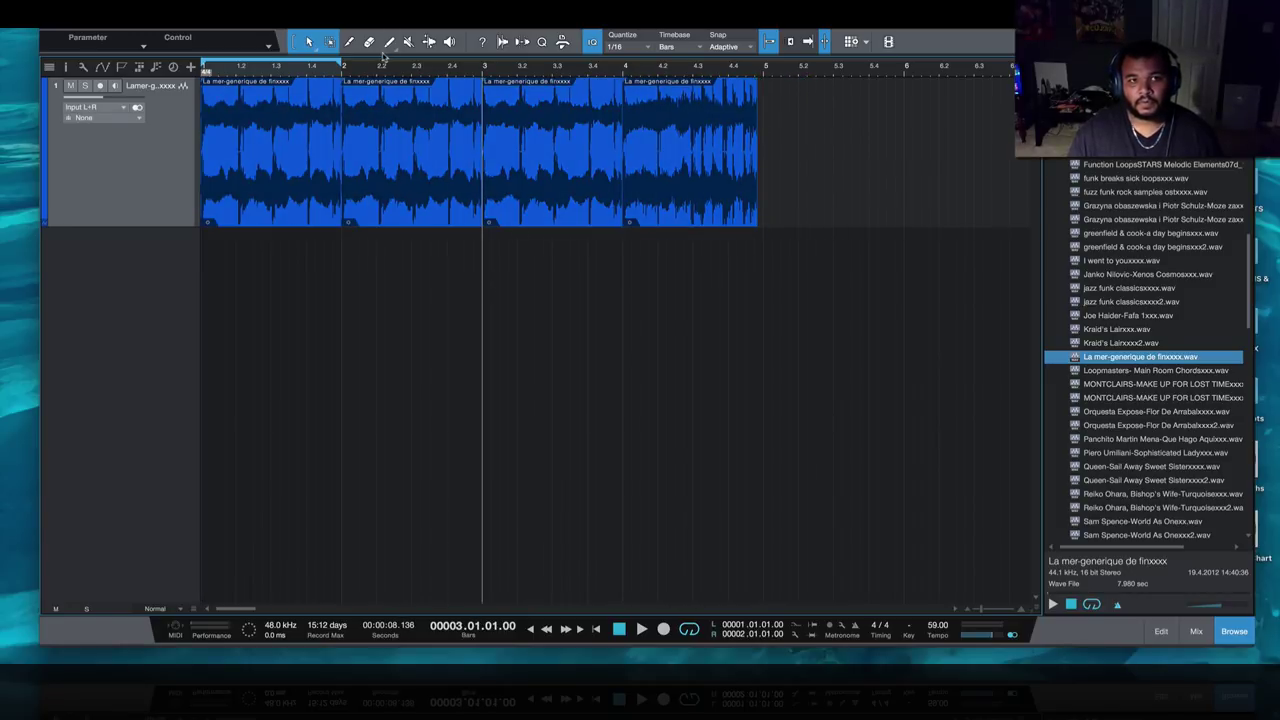
- Extend the loop range to bar 5 and play the four-bar arrangement from the beginning
left_click_drag(356, 63, 766, 66)
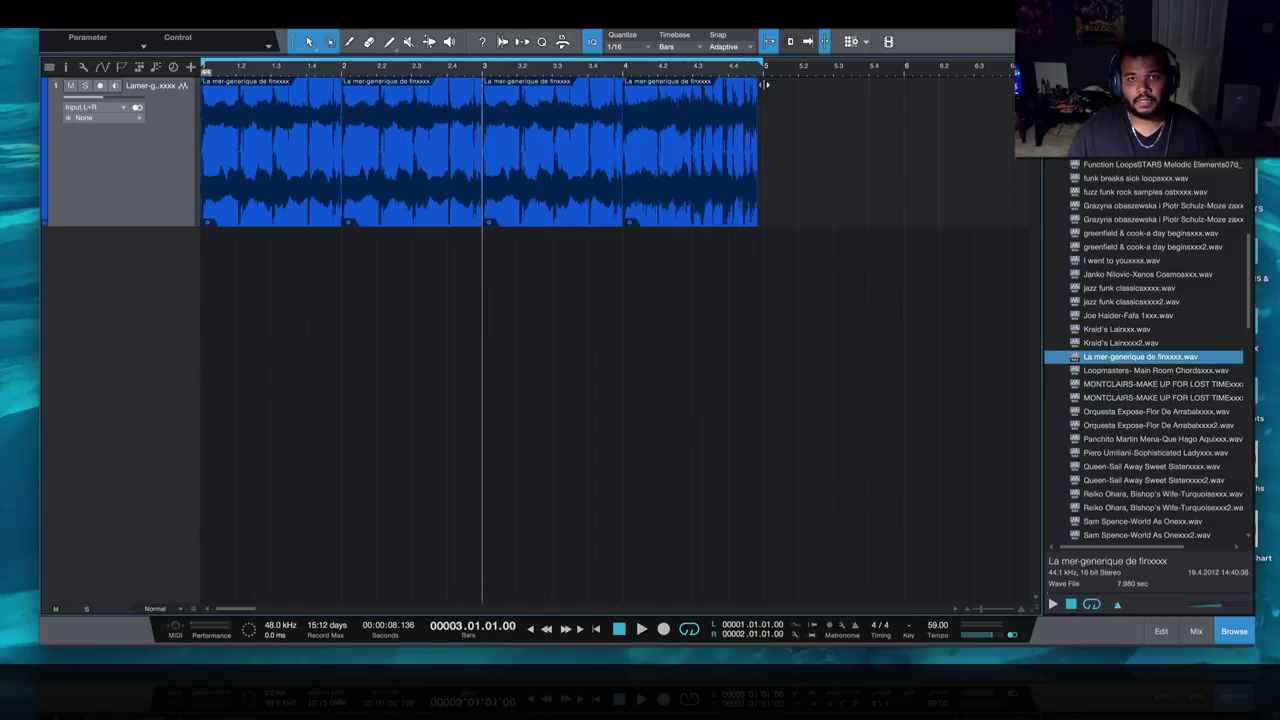
left_click(596, 628)
left_click(641, 628)
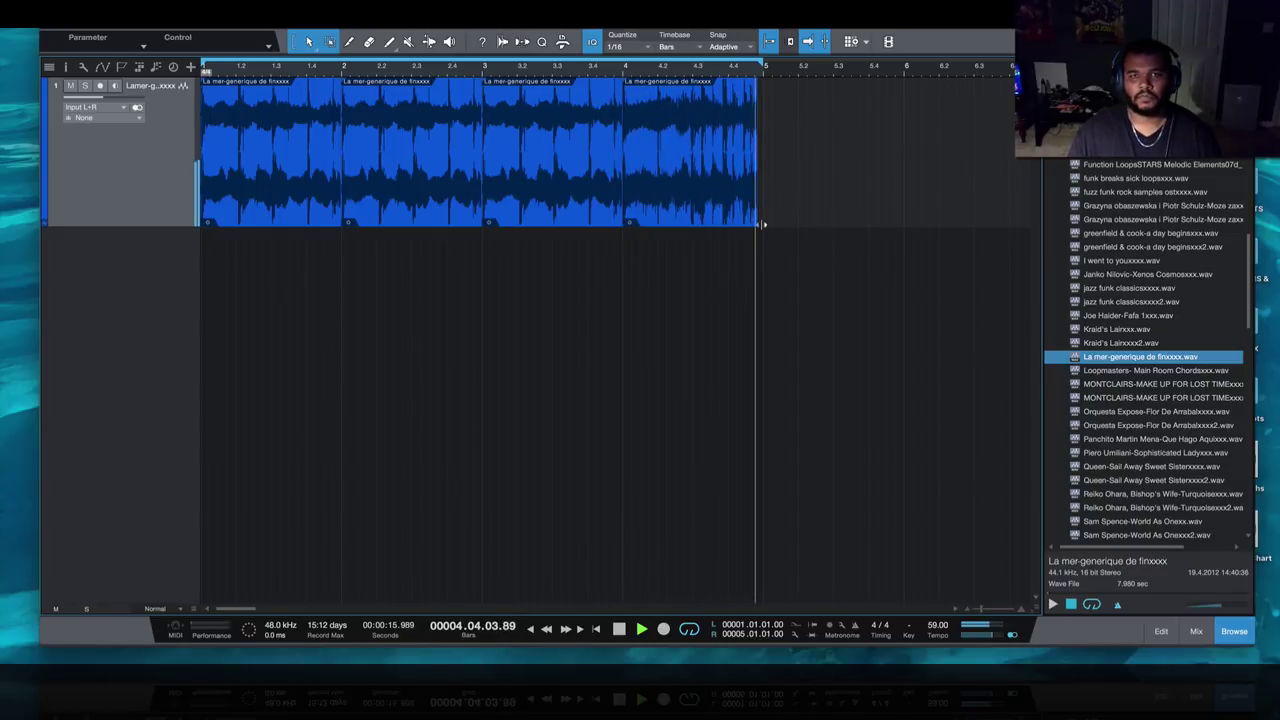
scroll(749, 100, "up", 5)
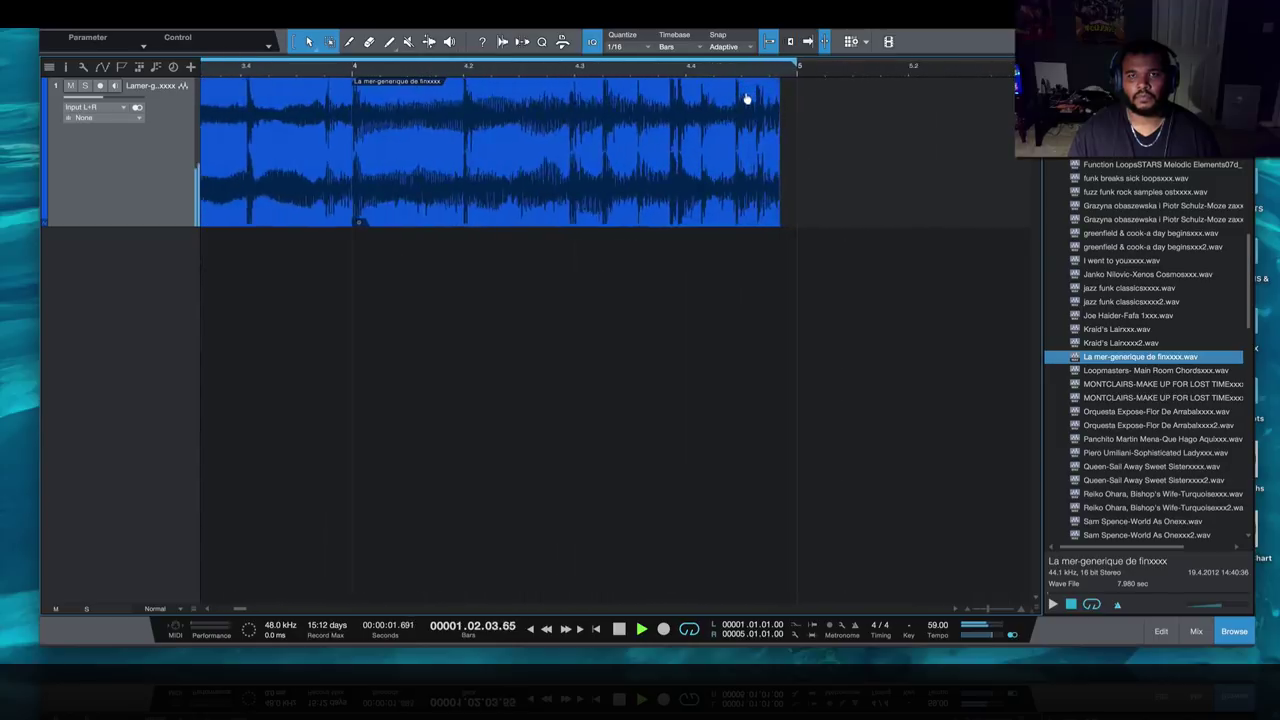
scroll(745, 104, "down", 5)
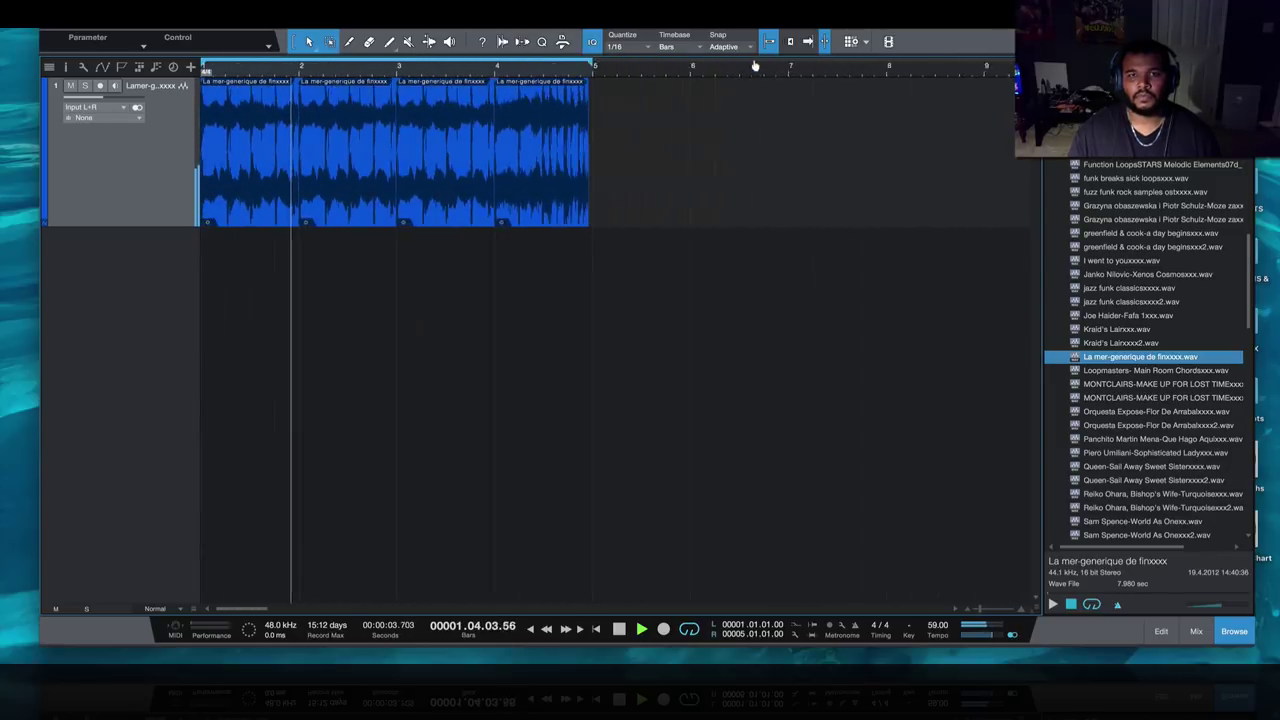
key("space")
- Select all four sample pieces on the track and bounce them into a single audio event
left_click_drag(679, 187, 174, 190)
right_click(268, 188)
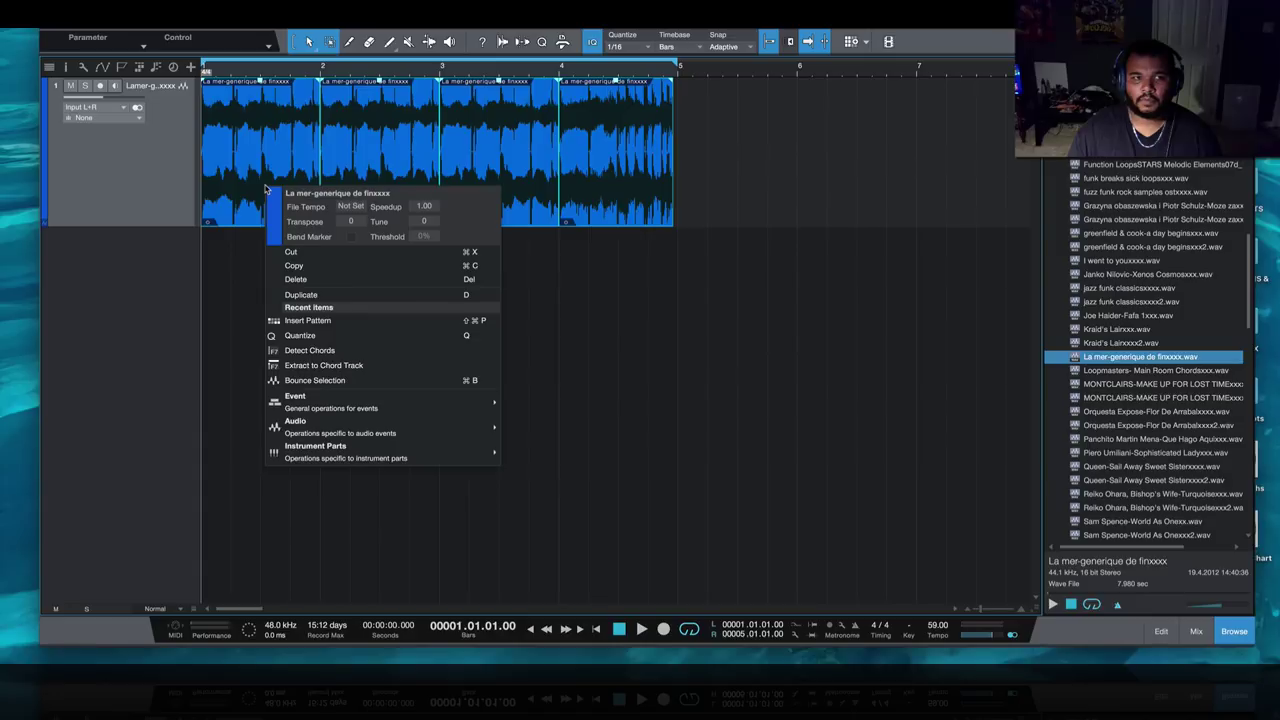
left_click(415, 380)
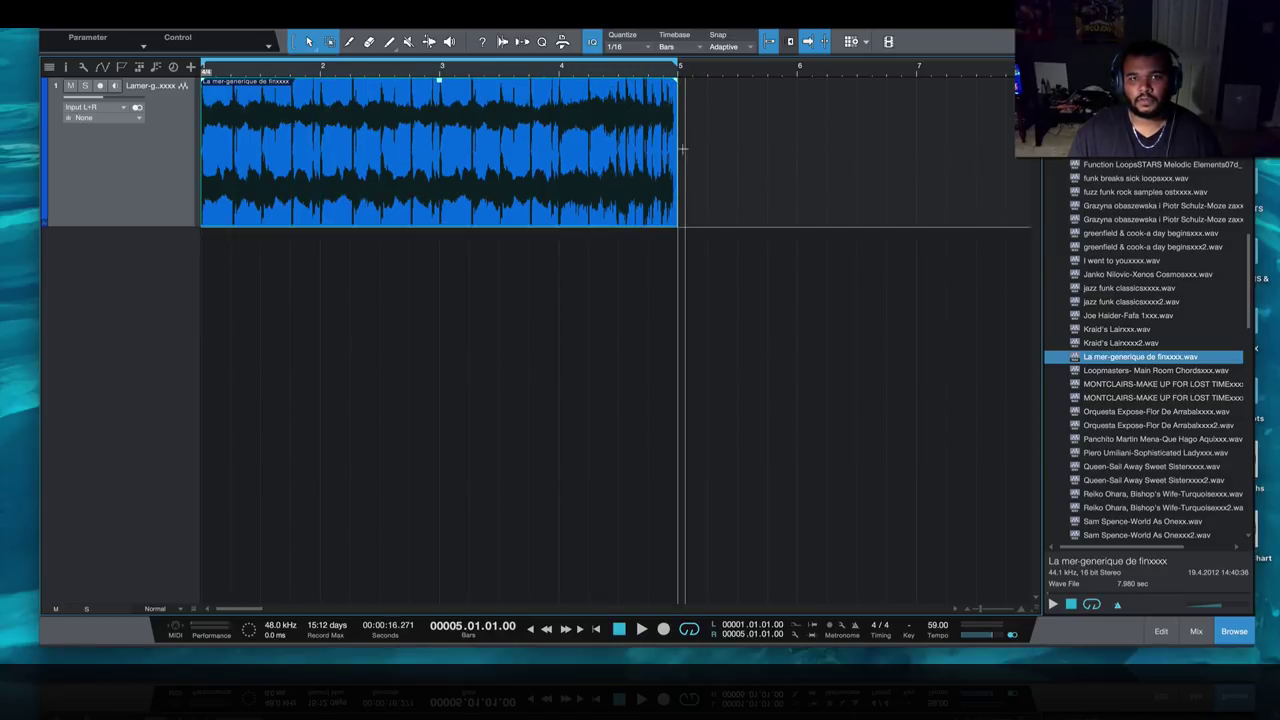
left_click_drag(648, 57, 484, 231)
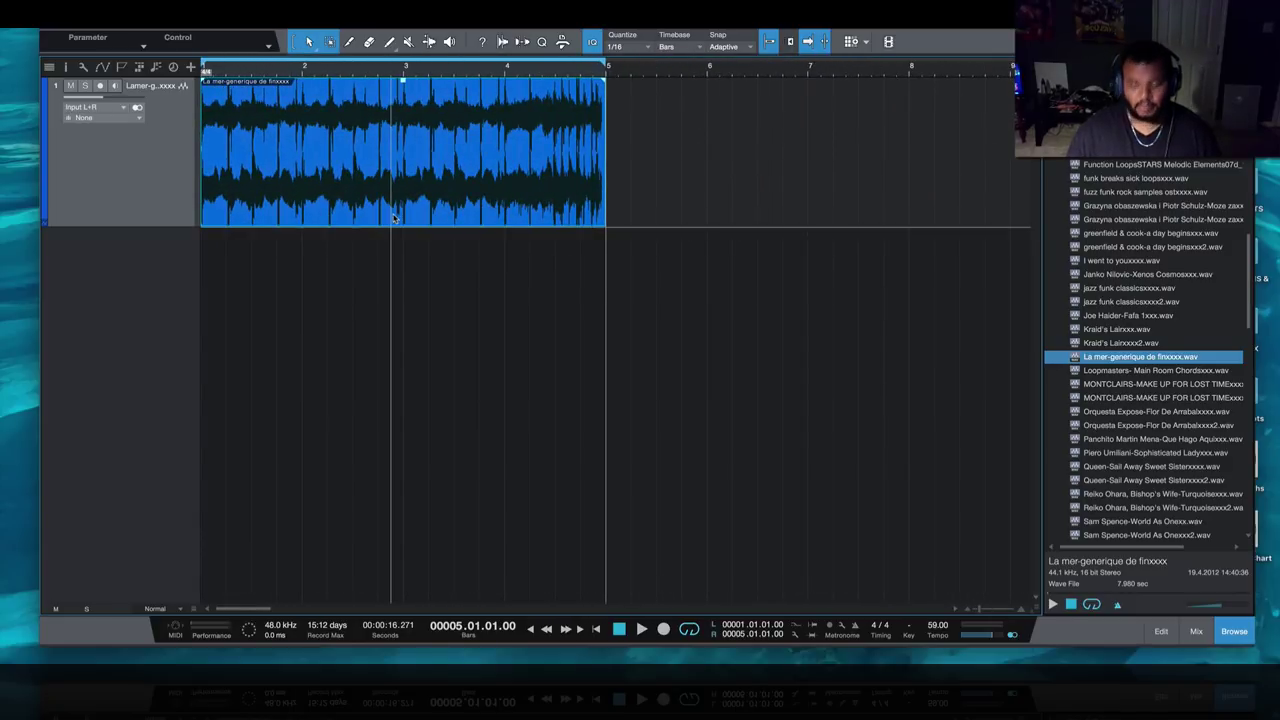
- Open the bounced La mer event in Melodyne and enlarge the editor to bring its detected notes into view
key("ctrl+m")
left_click(678, 572)
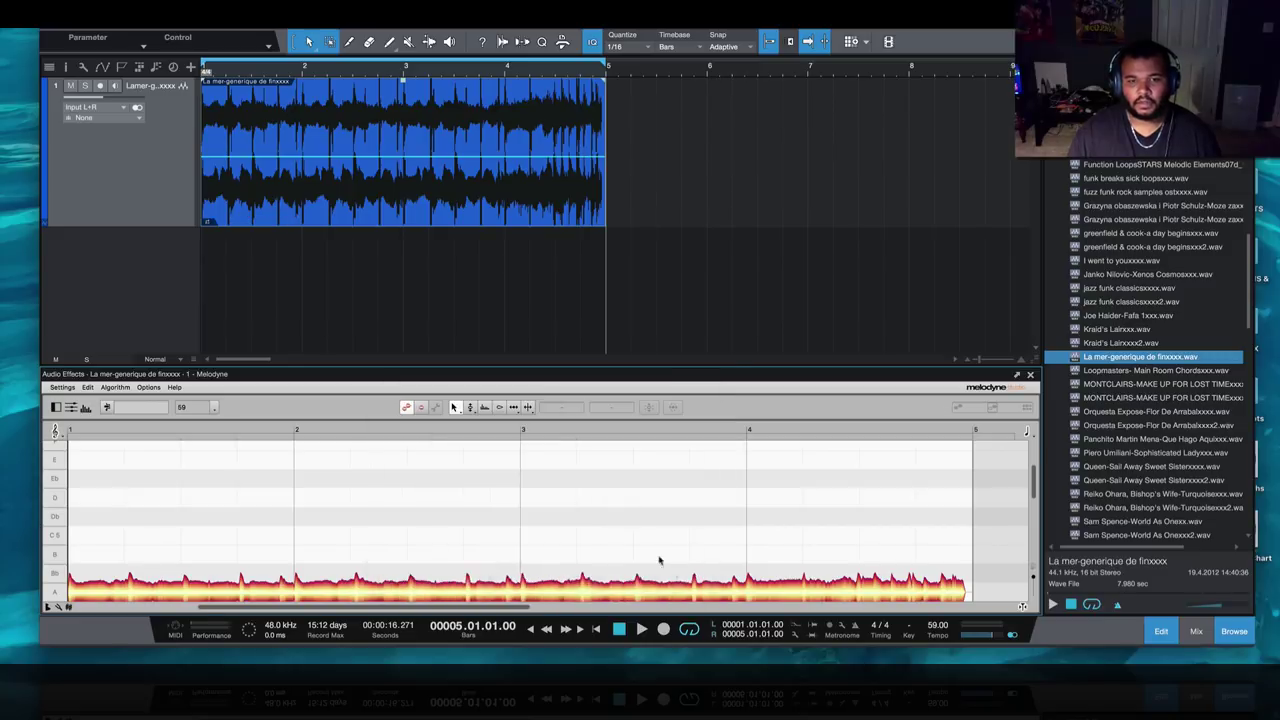
left_click_drag(686, 365, 690, 216)
scroll(500, 382, "down", 5)
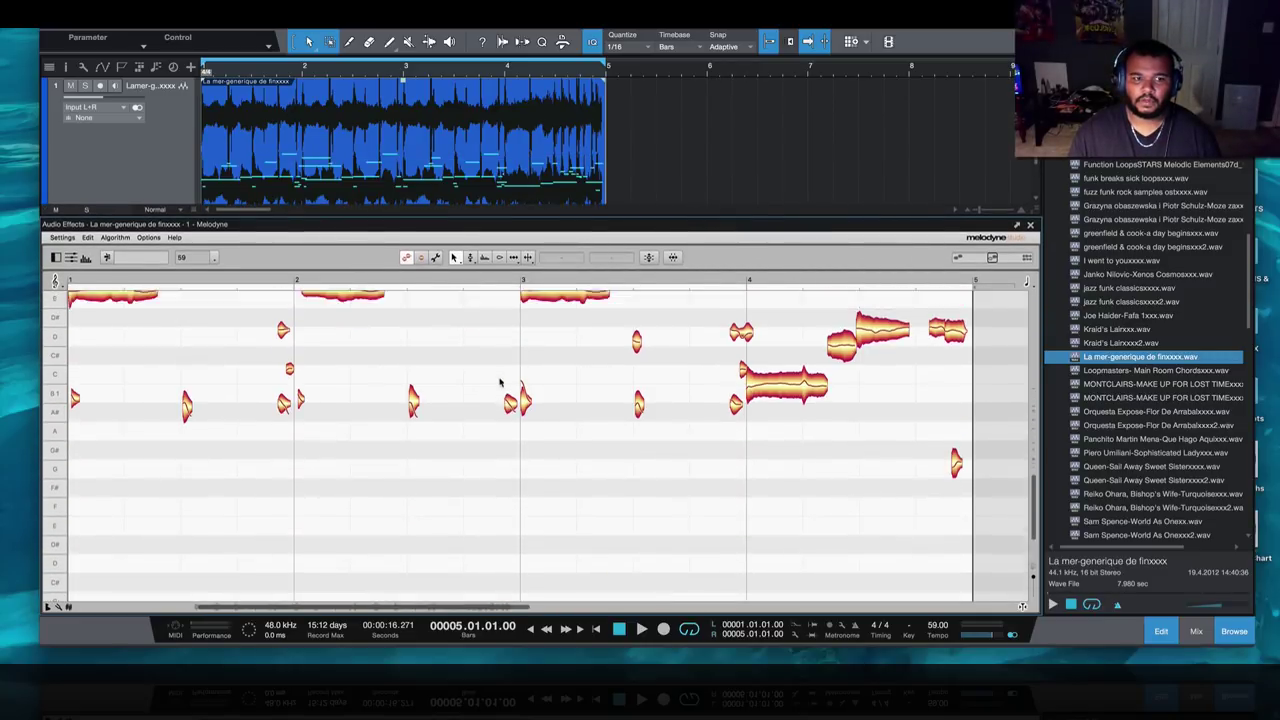
scroll(184, 421, "up", 1)
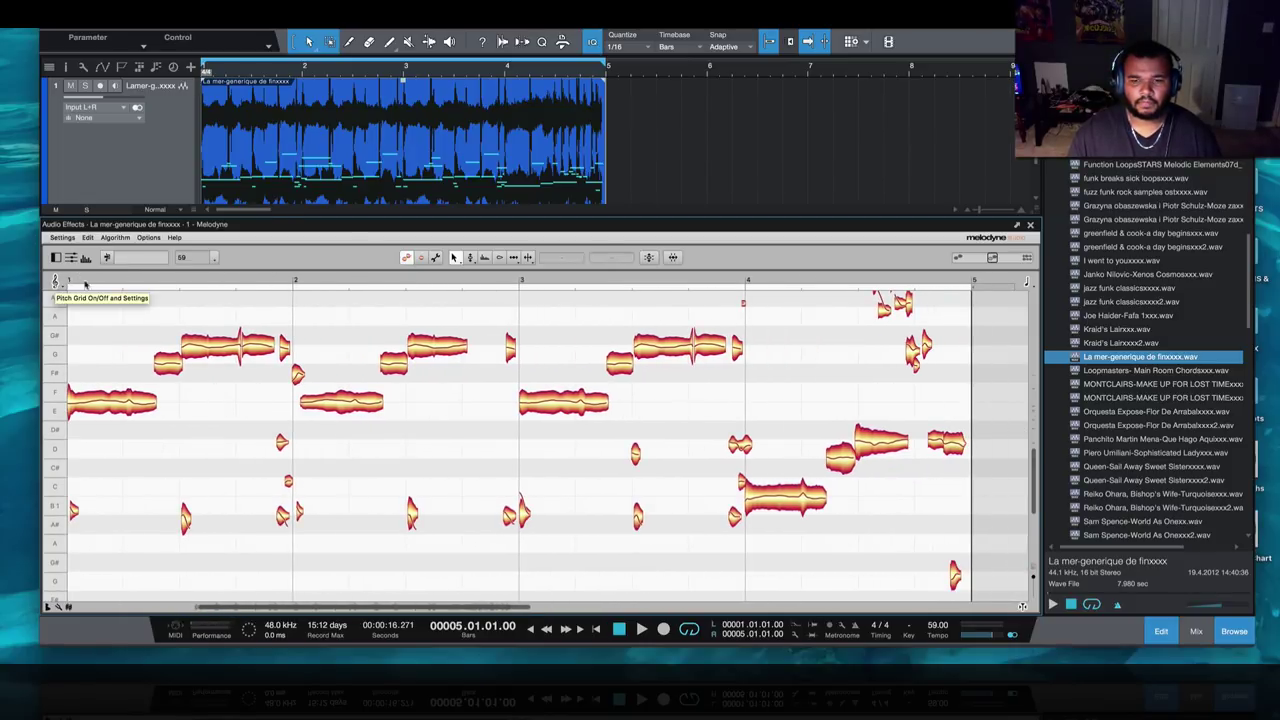
- Display Melodyne's track list and note inspector, and expand the scale editor beside the pitch ruler
left_click(56, 257)
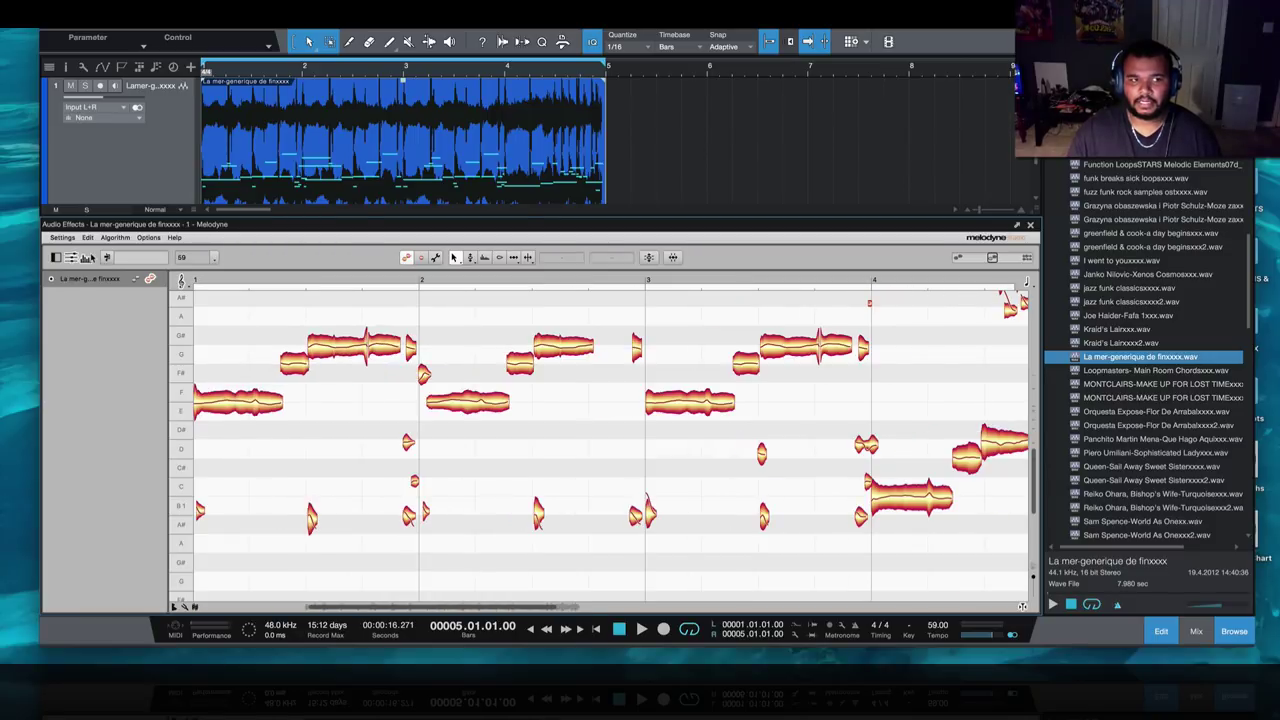
left_click(86, 257)
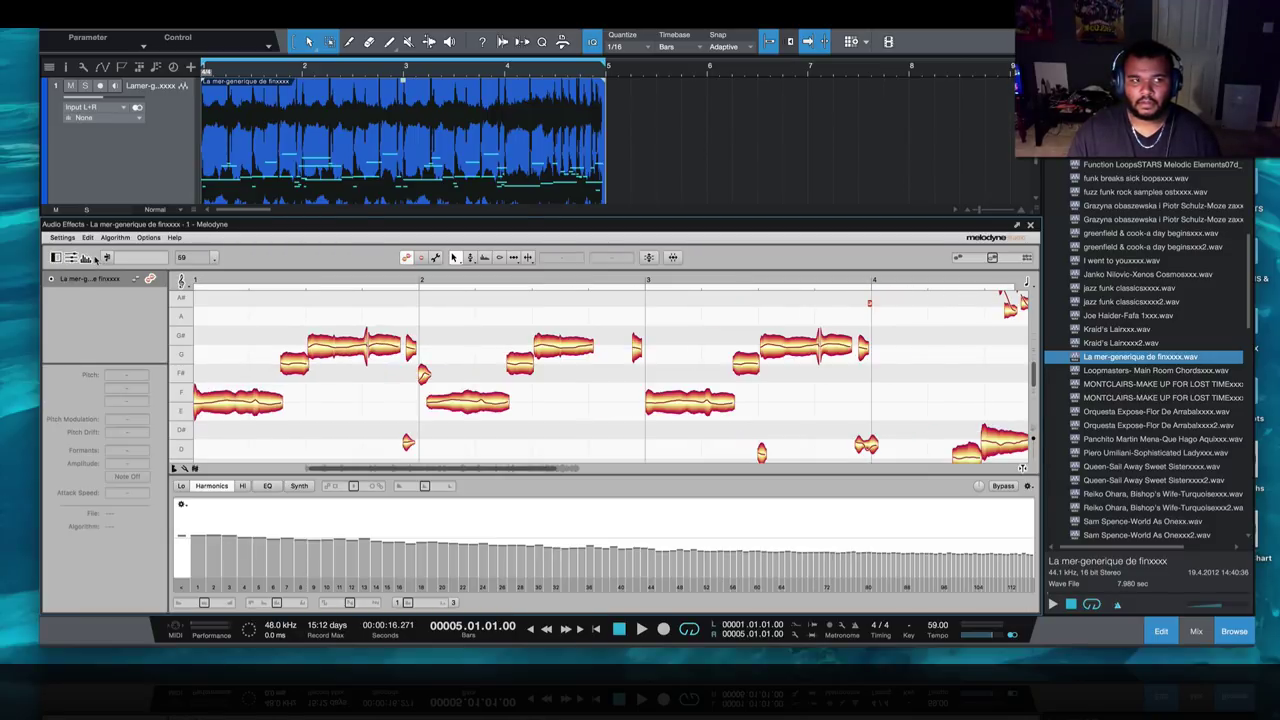
left_click(86, 258)
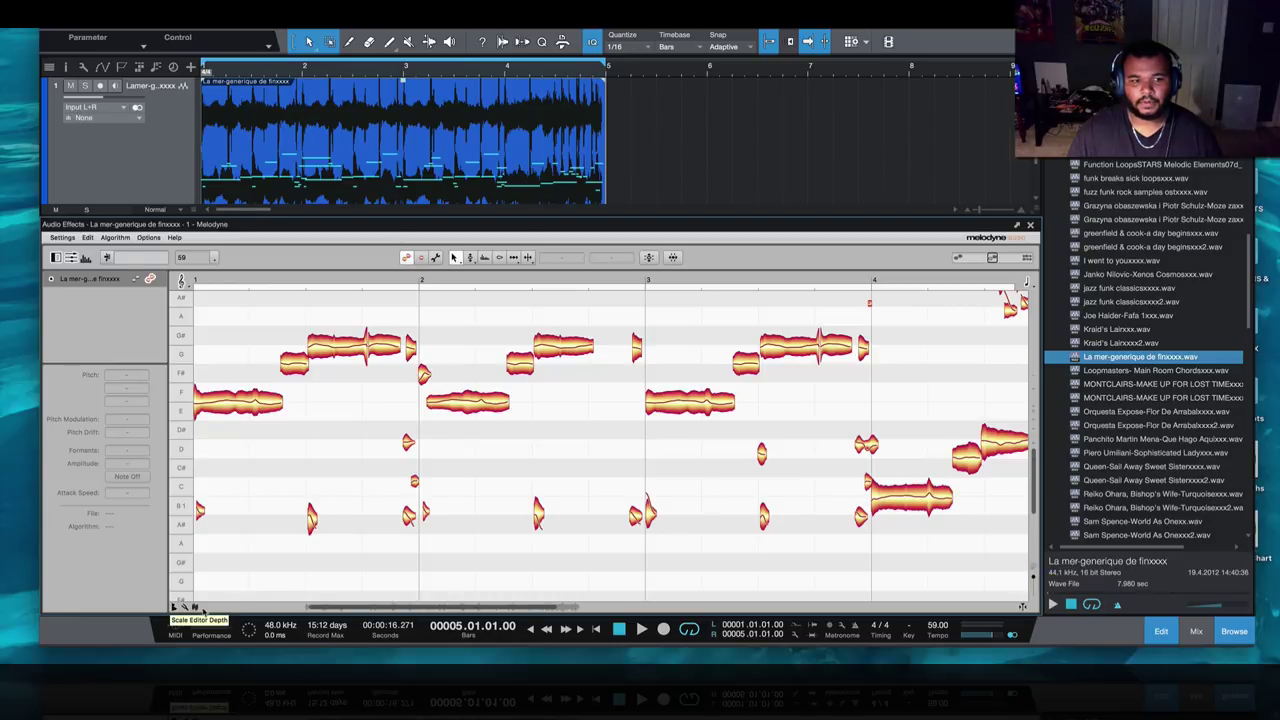
left_click(196, 608)
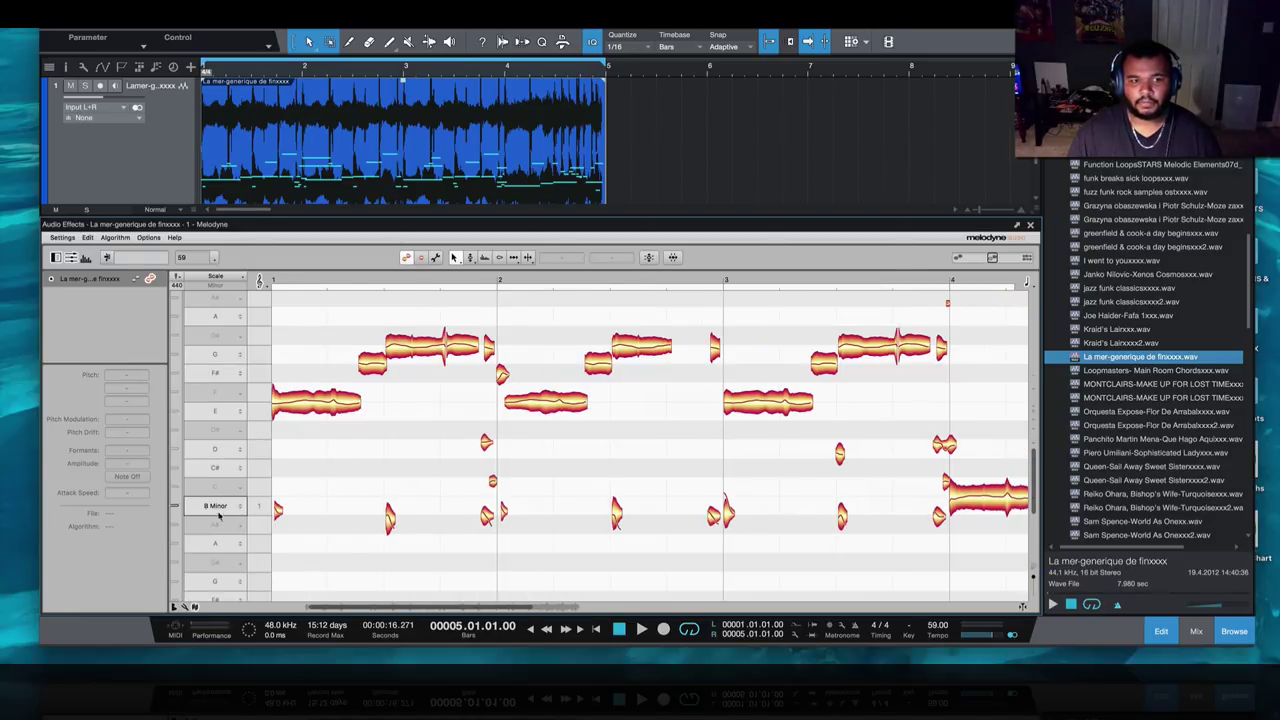
- Set the song key to Bm and examine the sample's notes against the B minor scale in Melodyne
left_click(908, 627)
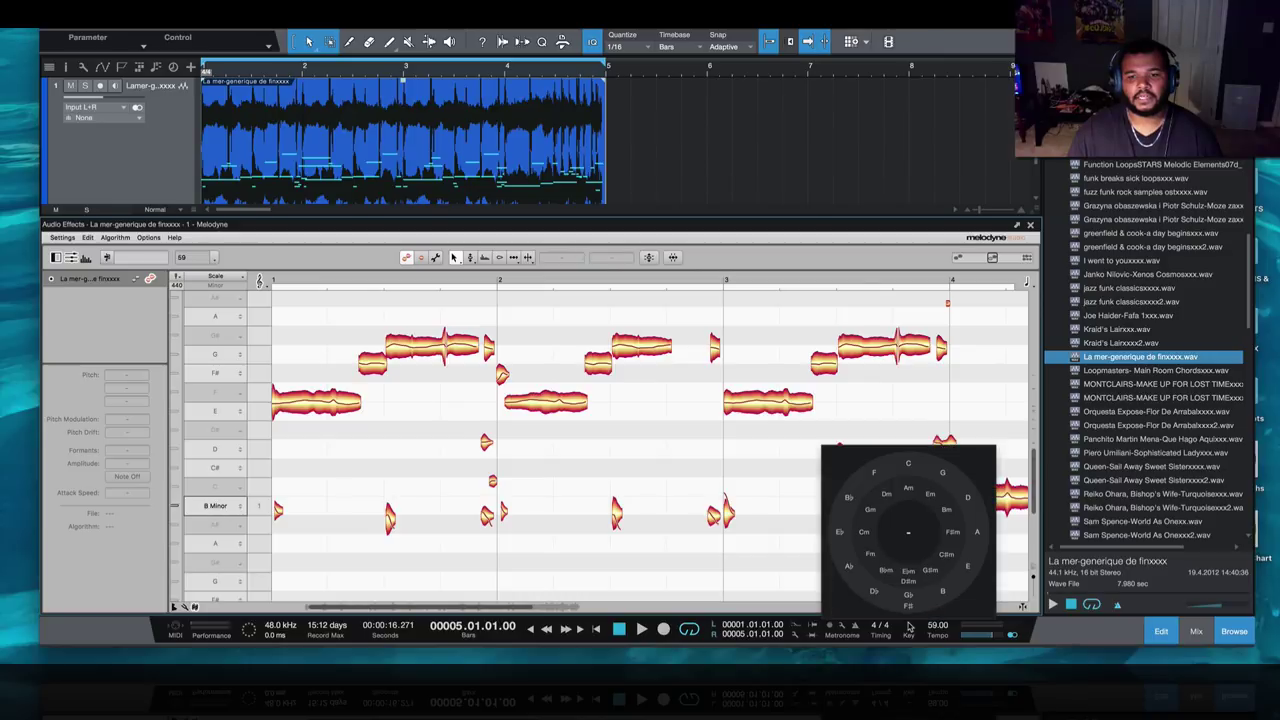
left_click(946, 509)
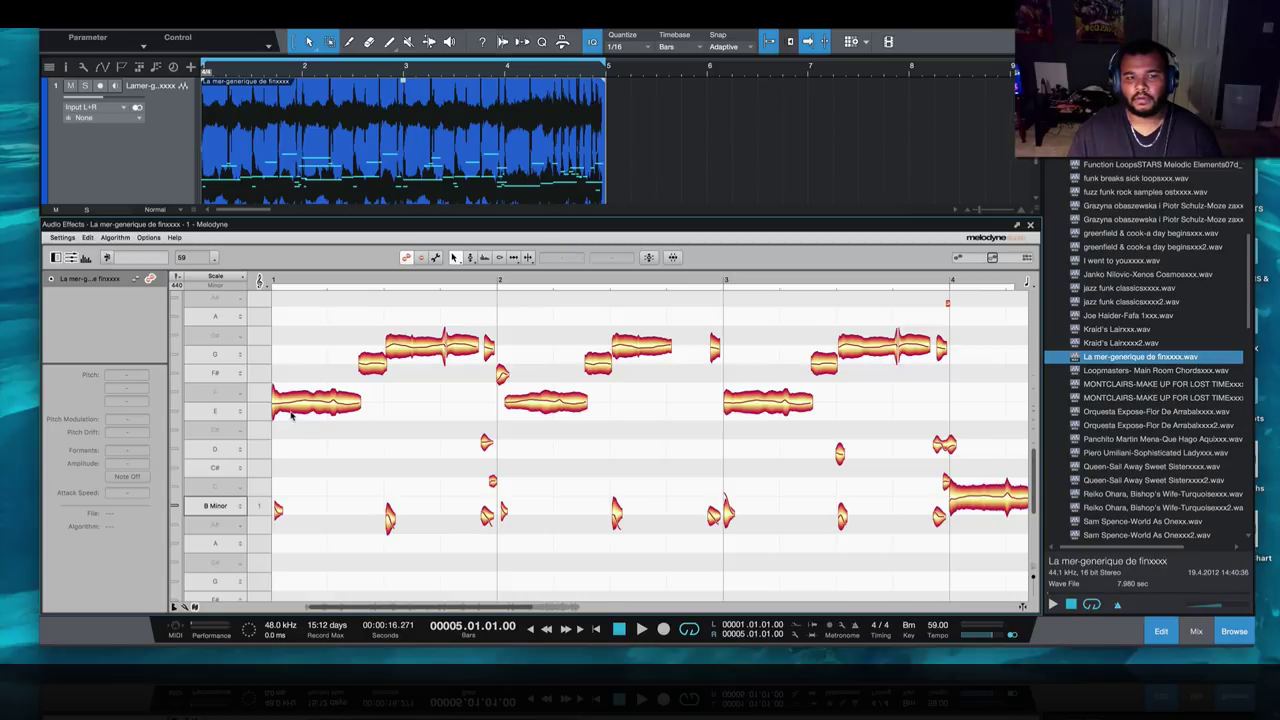
scroll(308, 463, "down", 4)
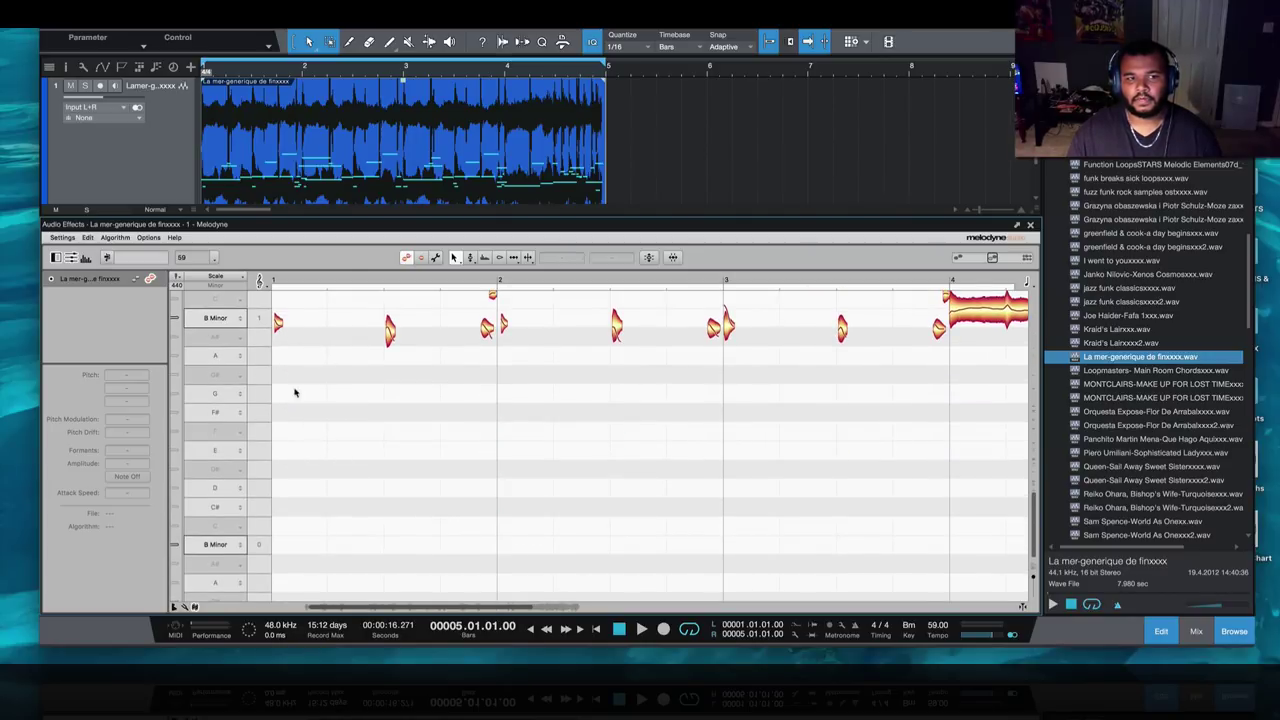
scroll(290, 400, "up", 3)
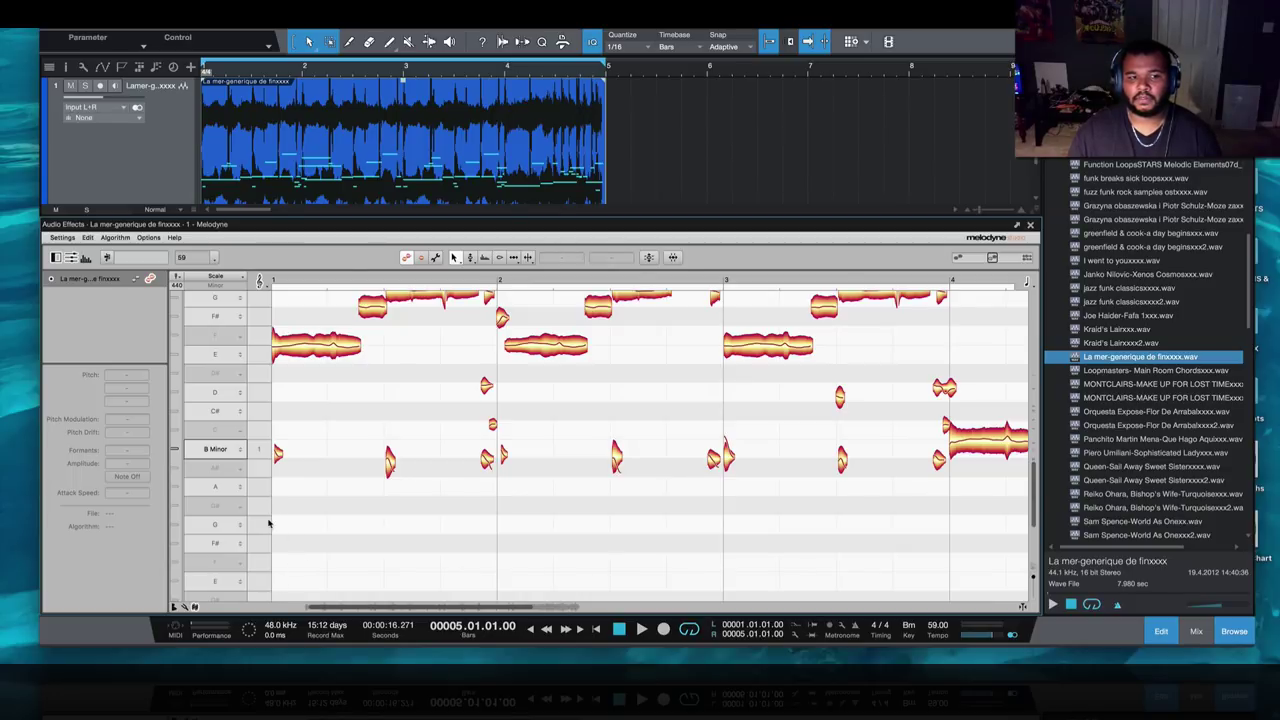
scroll(305, 400, "up", 2)
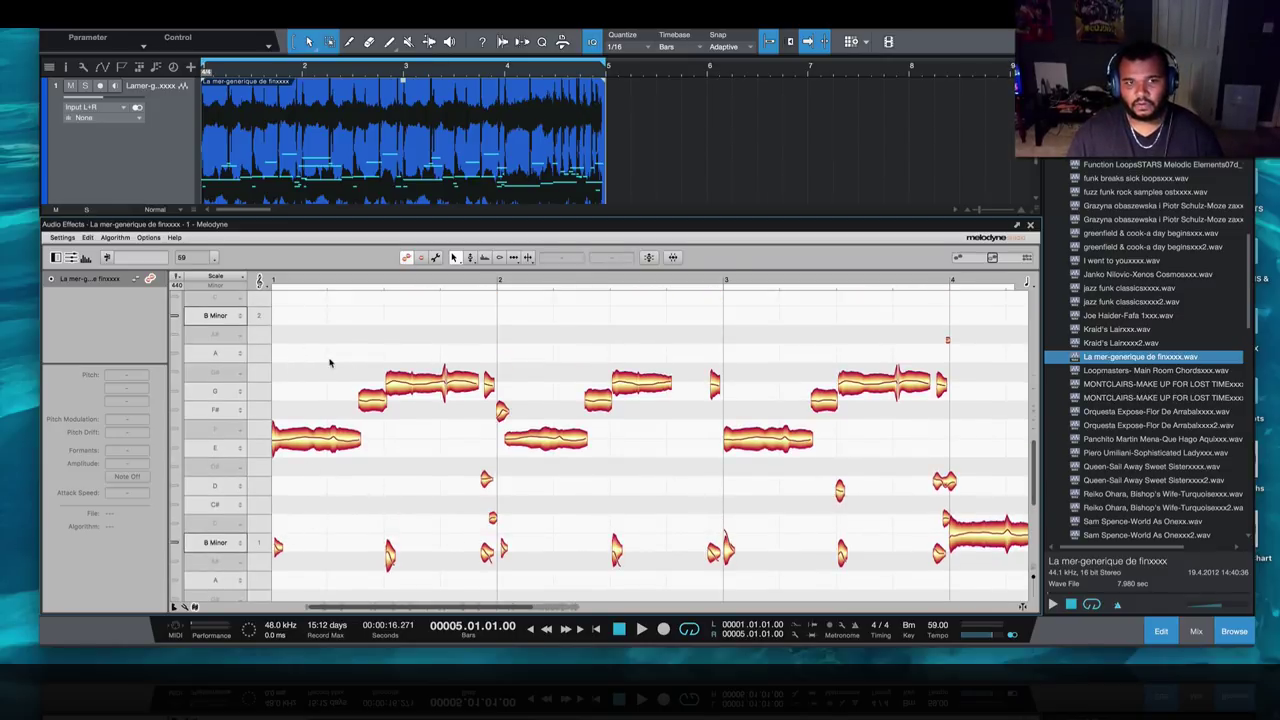
- Select all of the sample's notes in Melodyne and lower them together with the Pitch Tool onto the B minor scale
key("super+a")
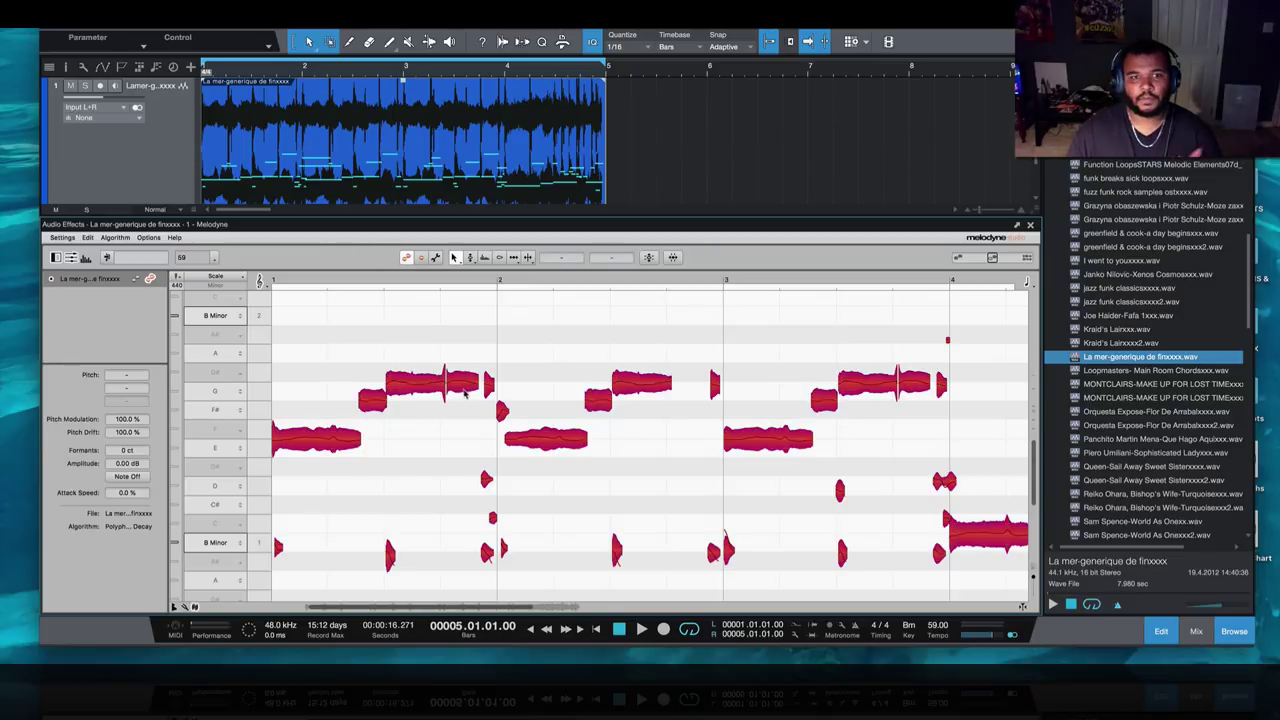
left_click(470, 258)
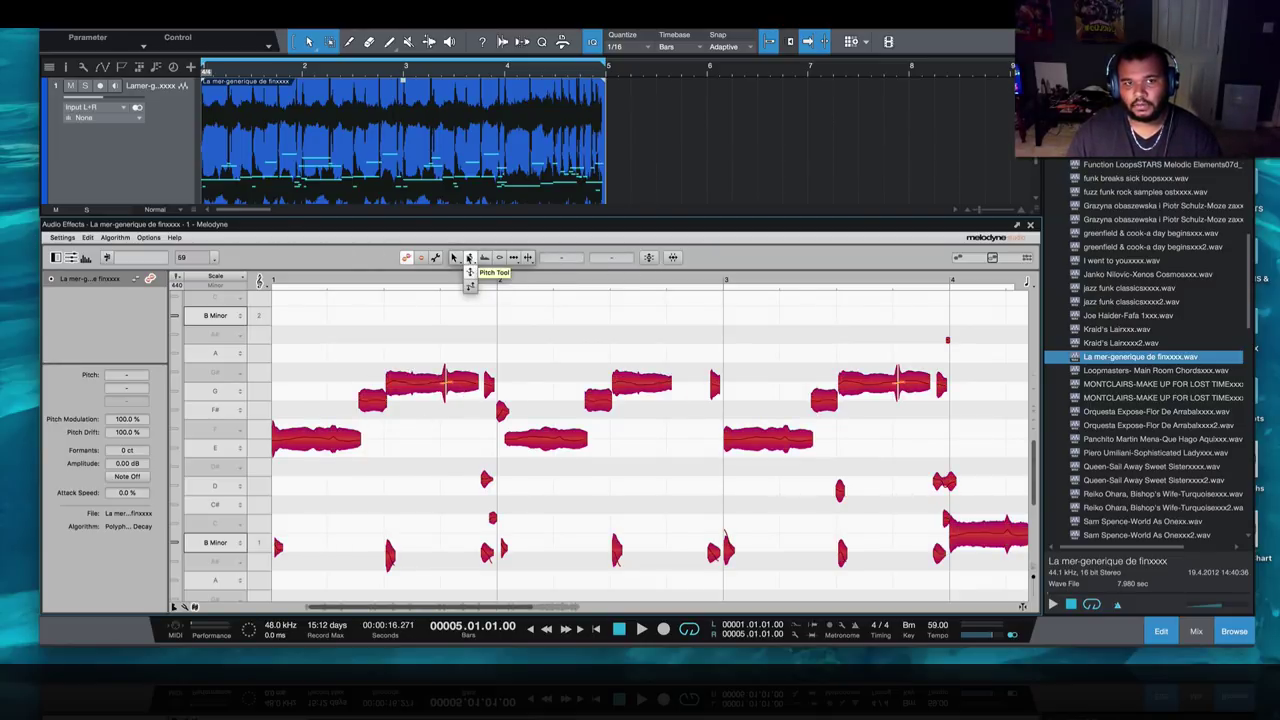
left_click_drag(407, 384, 407, 392)
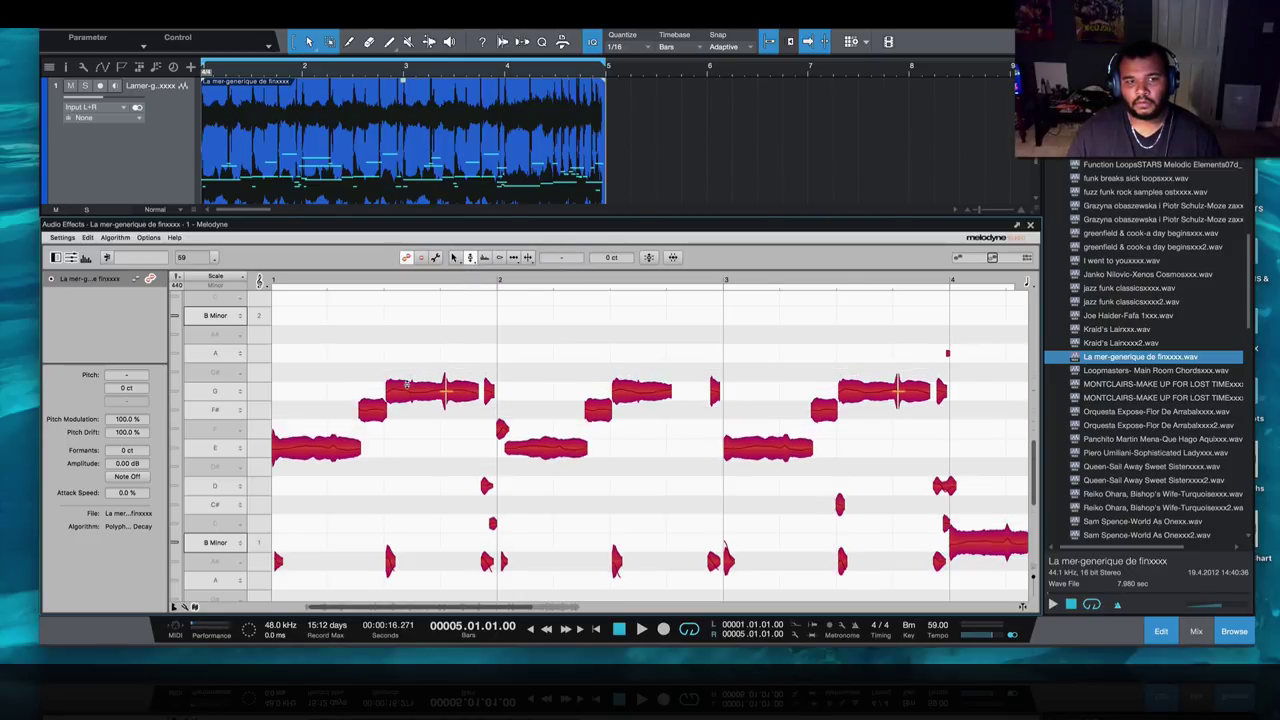
- Play the retuned sample from the start and examine its notes across all four bars in Melodyne
key("space")
left_click(595, 630)
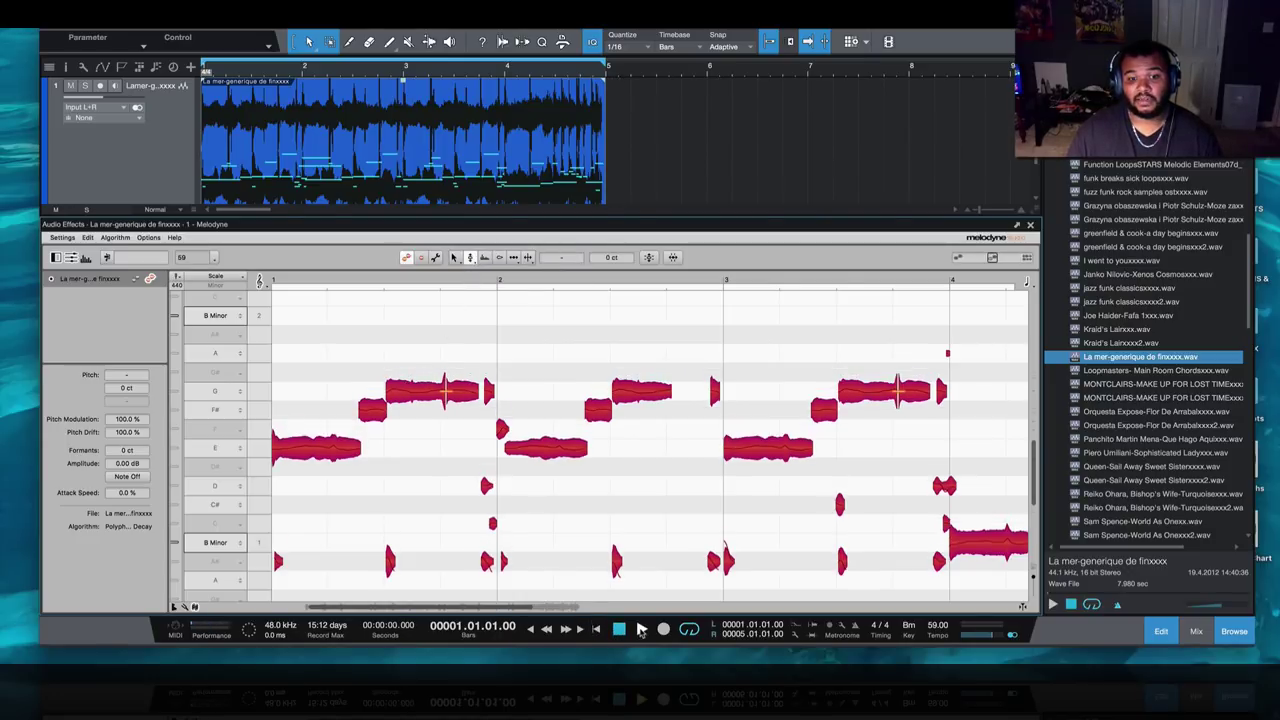
left_click(642, 629)
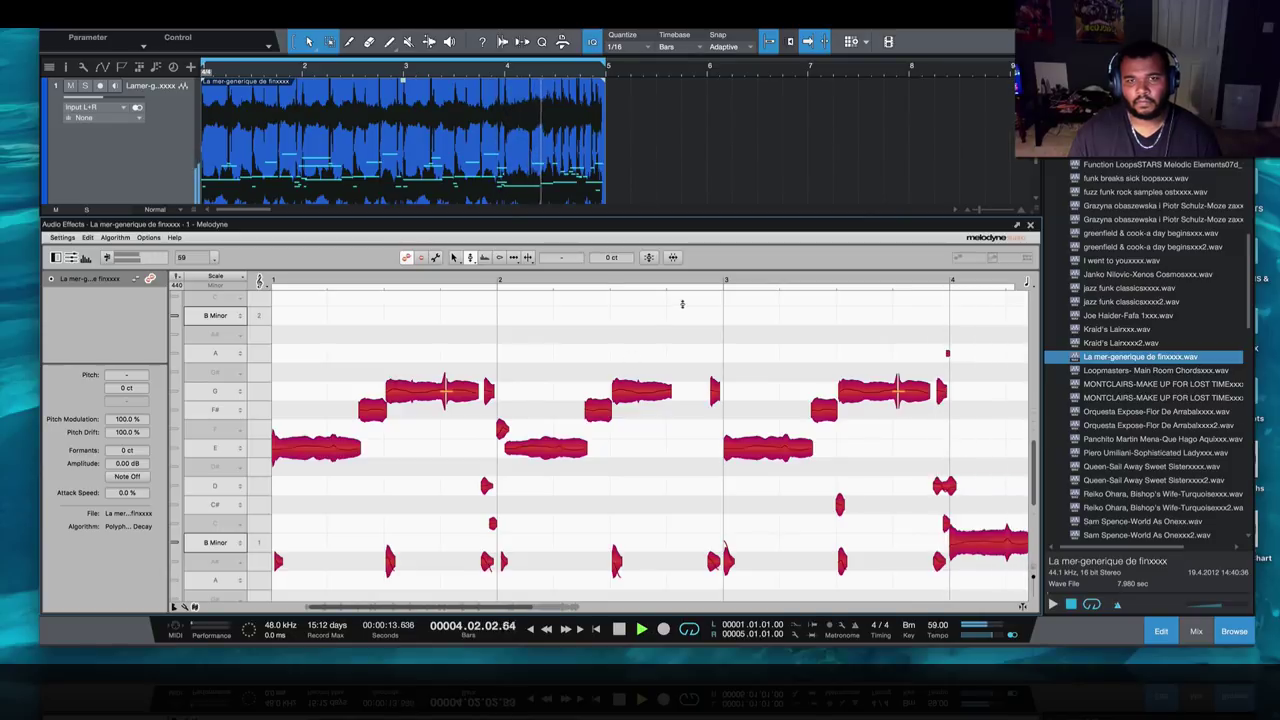
left_click_drag(680, 280, 676, 250)
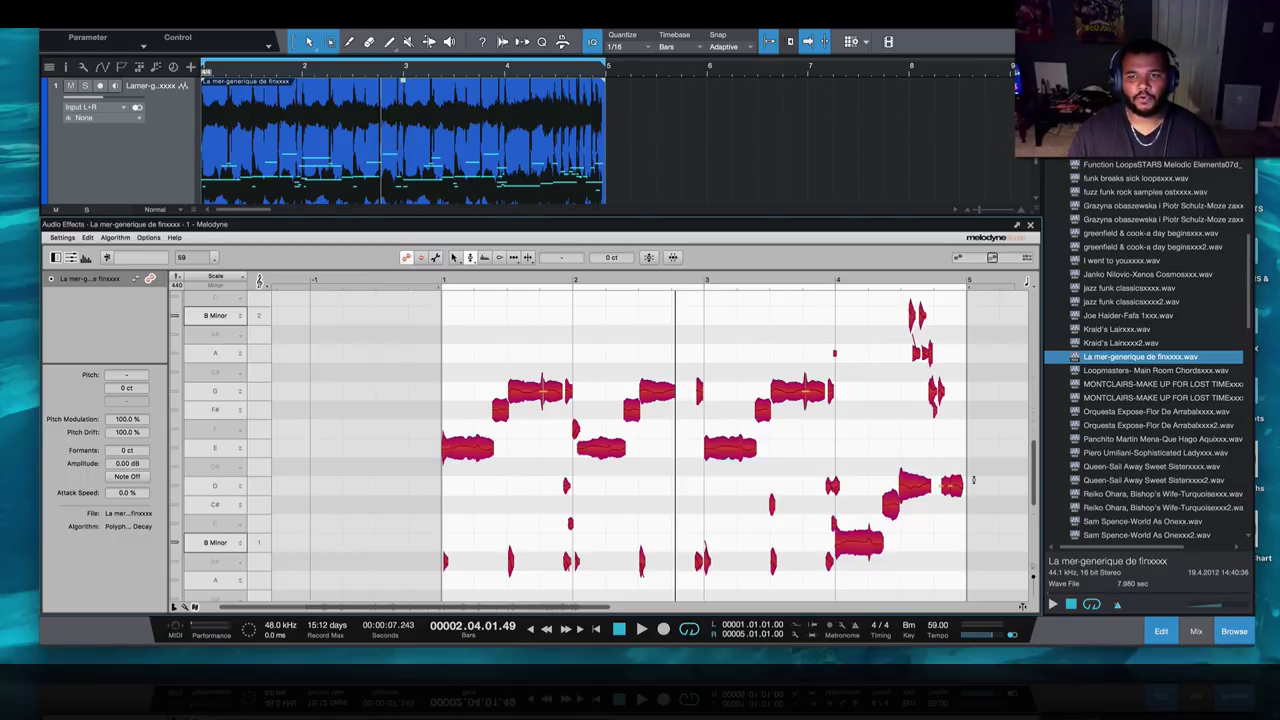
scroll(772, 409, "down", 3)
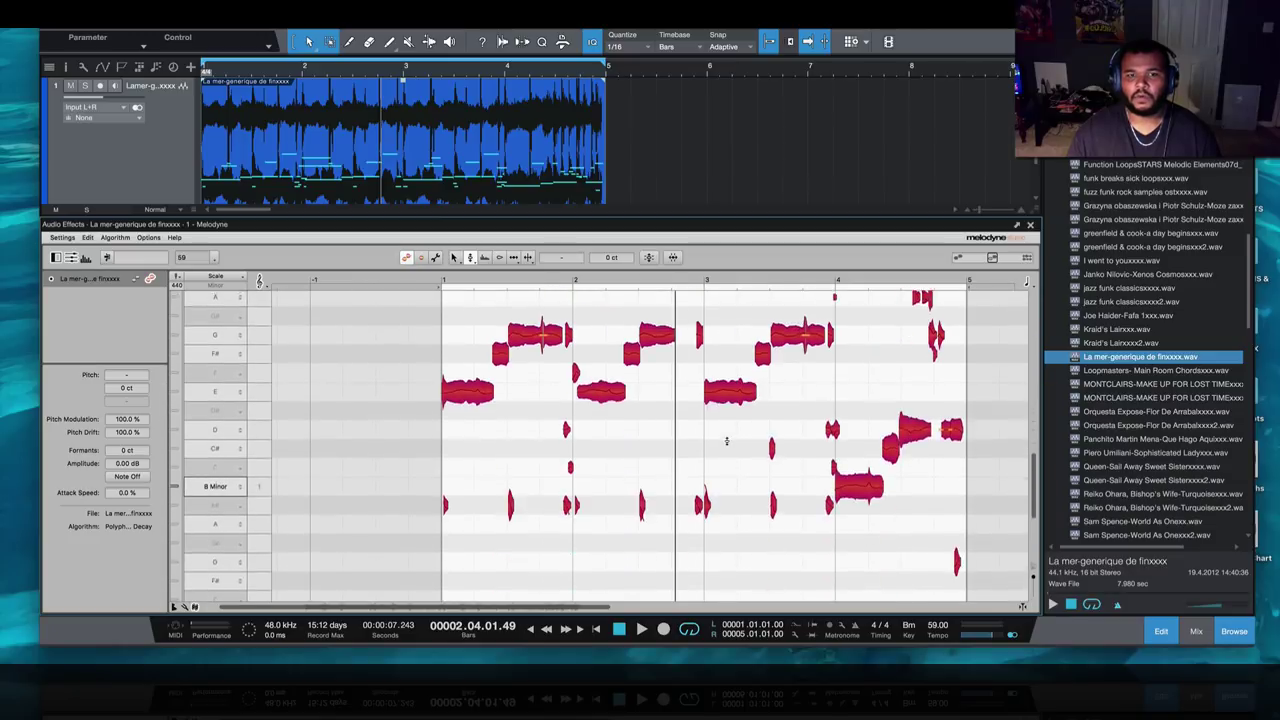
scroll(727, 441, "up", 3)
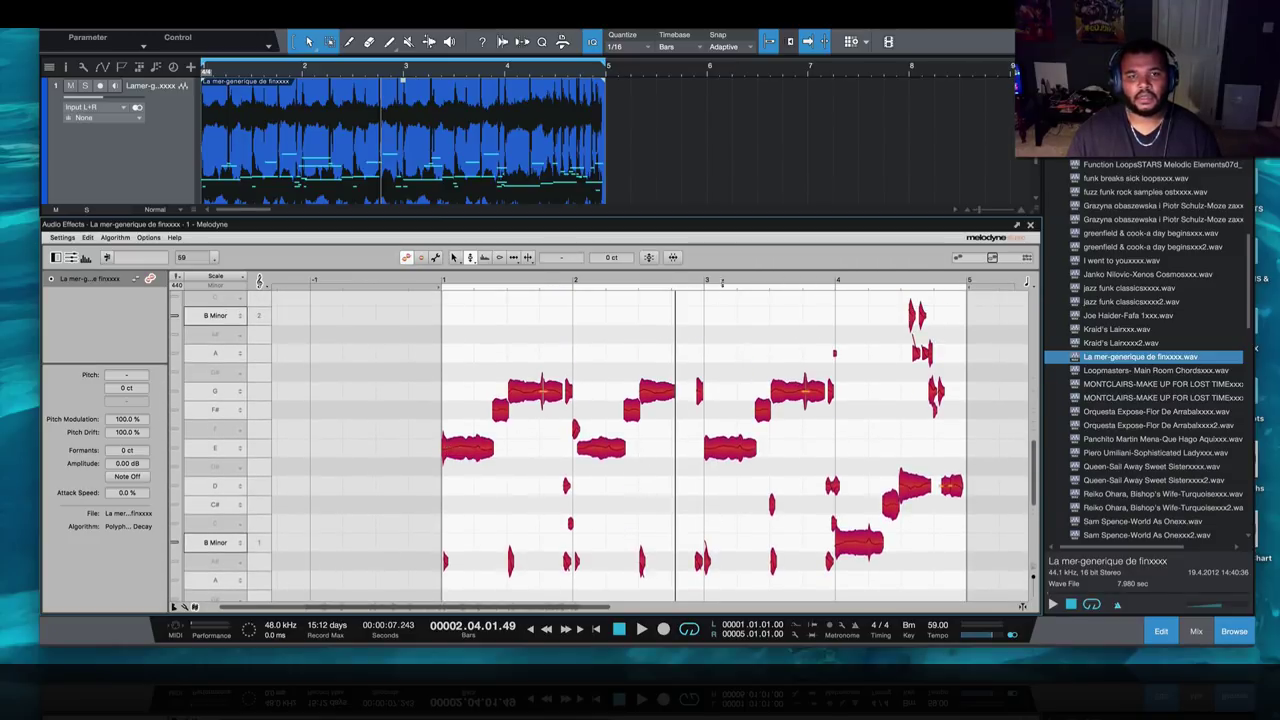
- Enlarge the arrangement area and run Detect Chords on the La mer event
left_click_drag(755, 296, 752, 356)
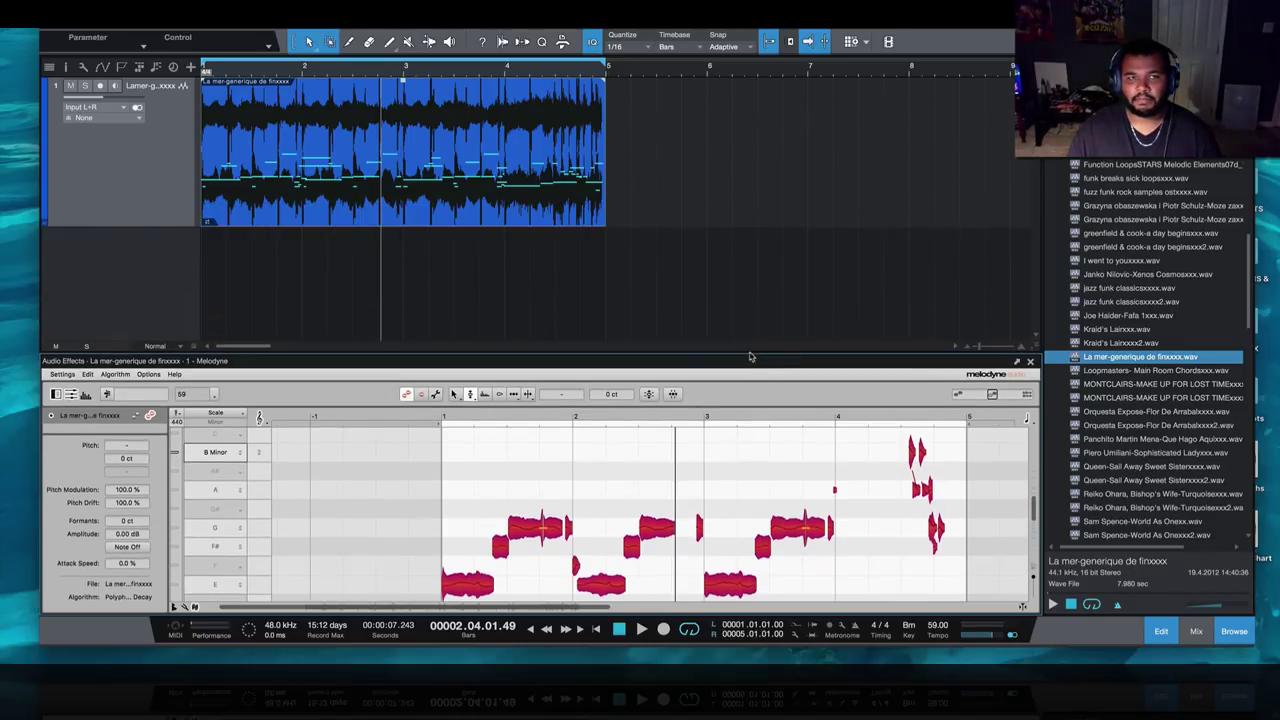
right_click(449, 220)
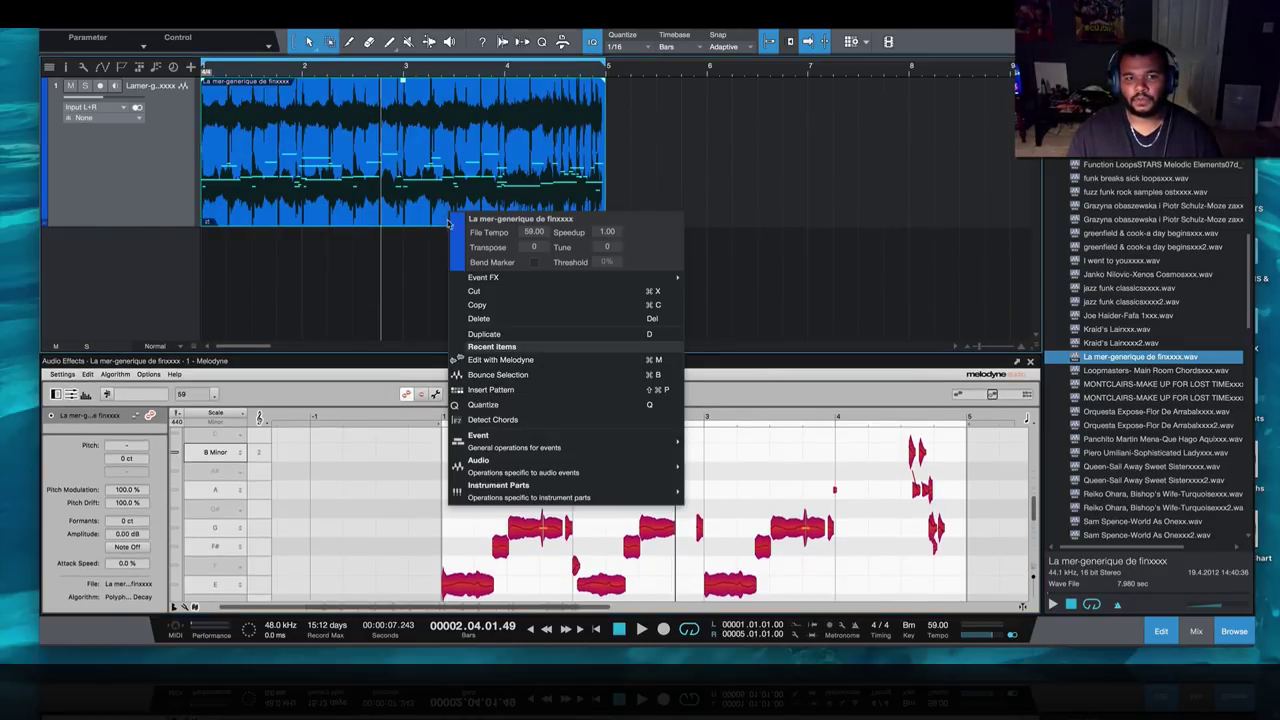
left_click(556, 420)
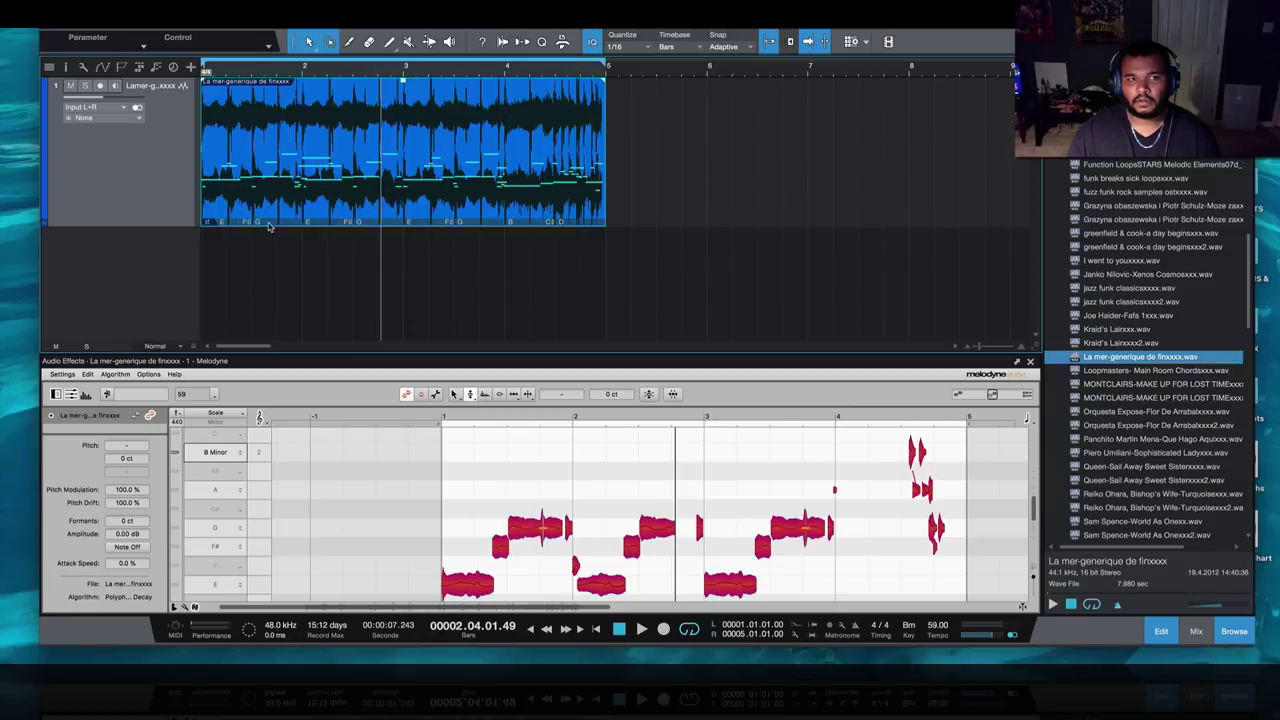
- Examine the chord labels along the La mer event from bar 1 to bar 5
left_click_drag(336, 76, 331, 110)
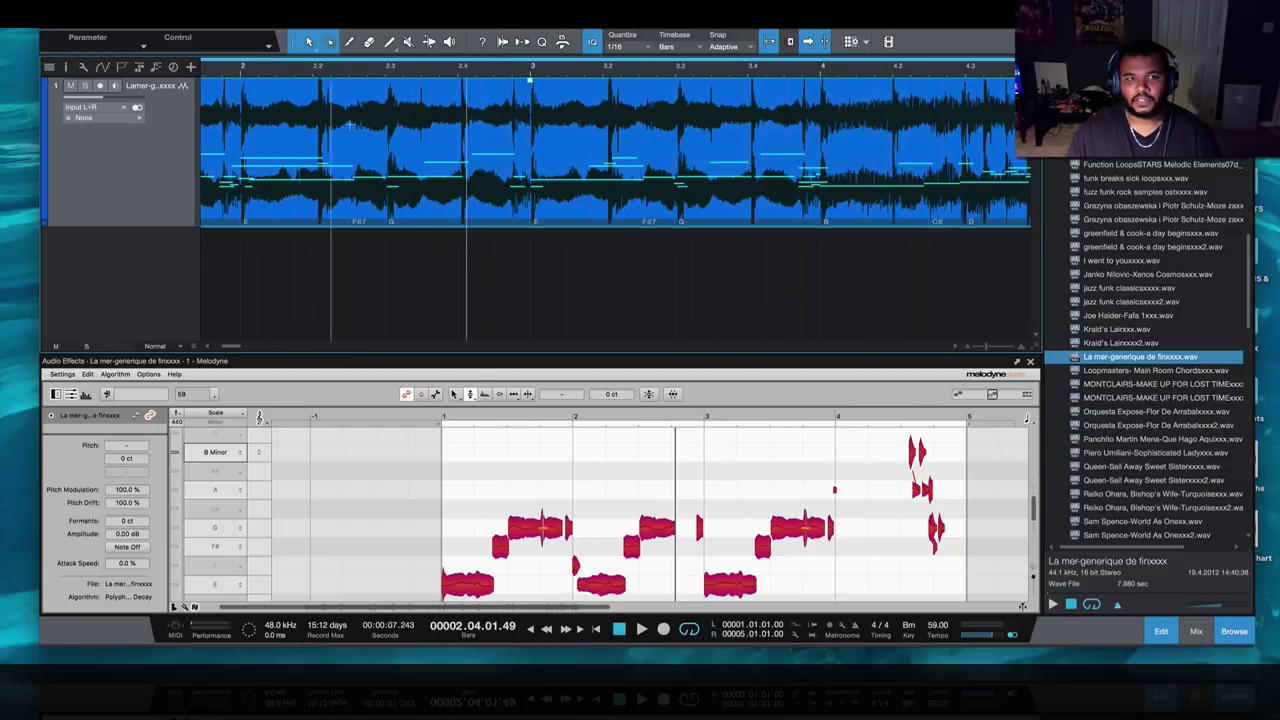
scroll(352, 272, "left", 5)
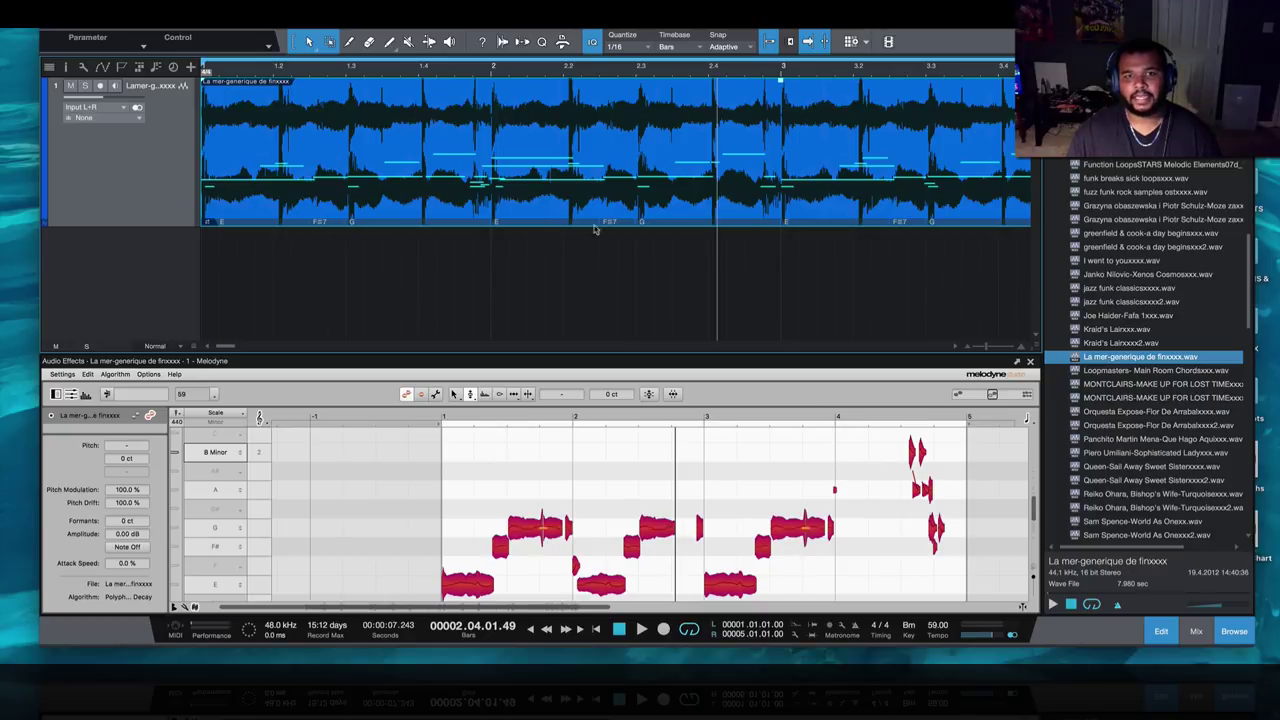
scroll(669, 220, "right", 12)
scroll(429, 263, "left", 4)
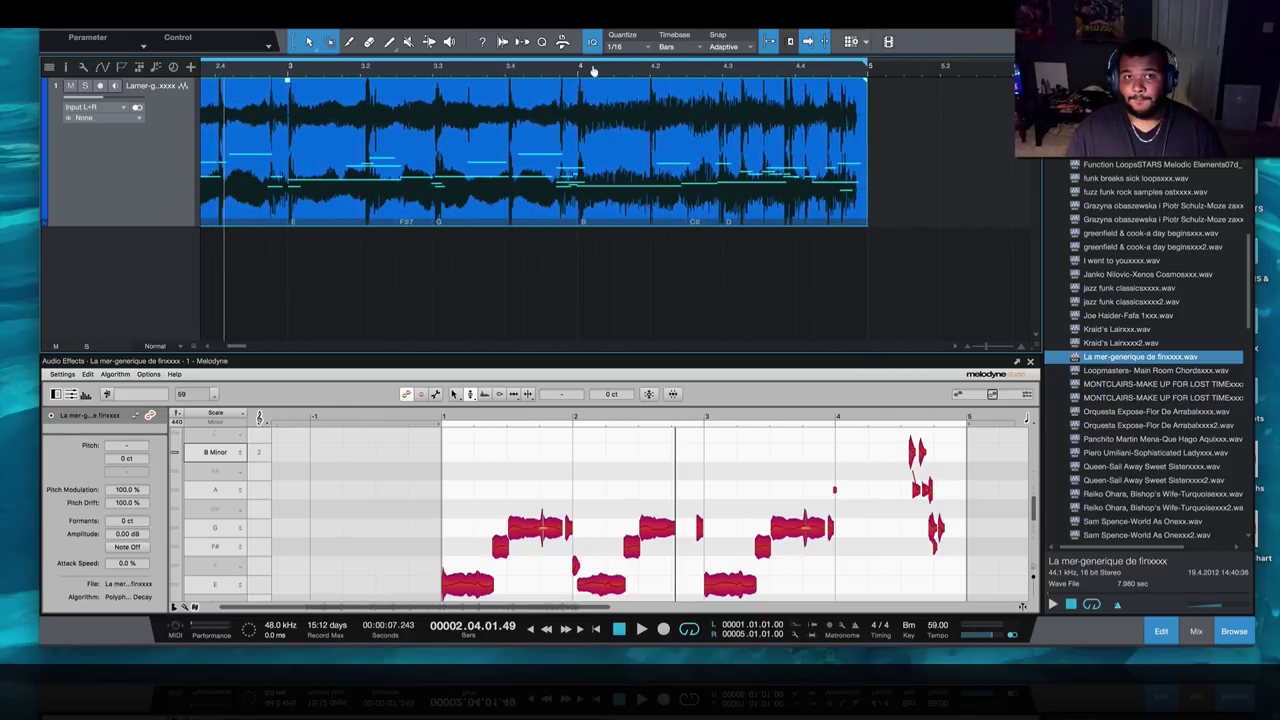
scroll(593, 68, "down", 2)
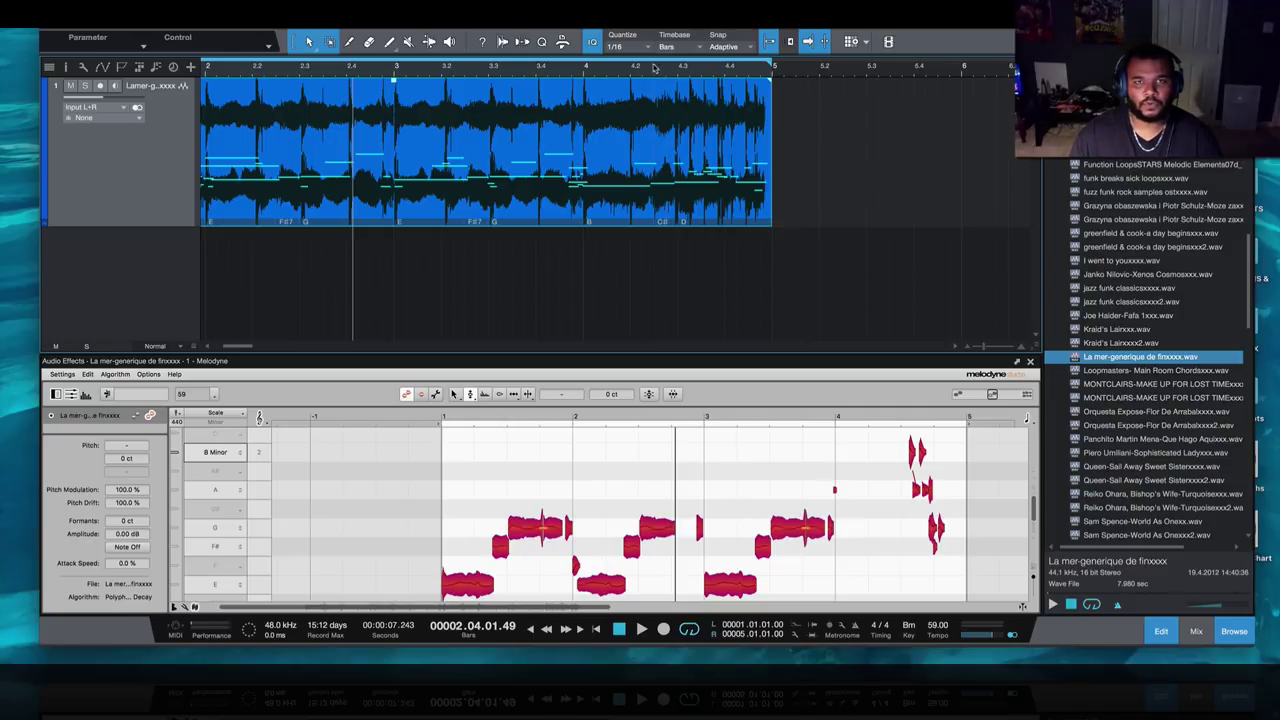
scroll(656, 68, "down", 3)
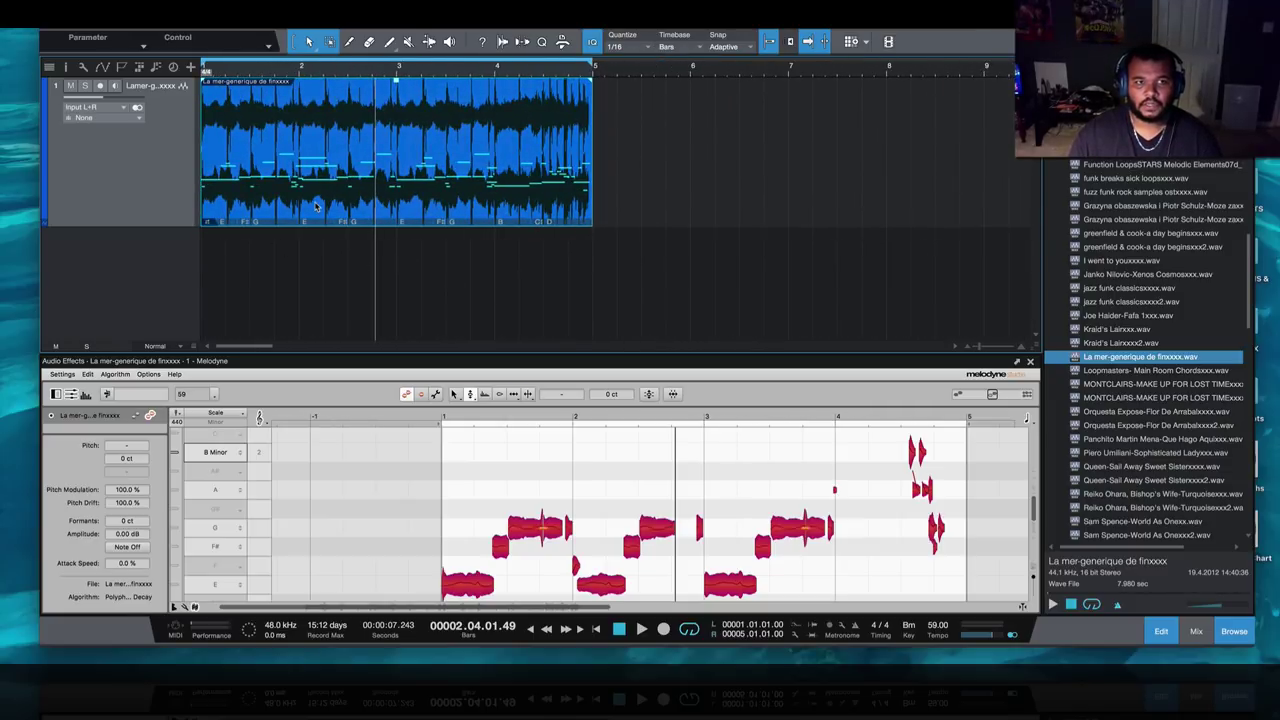
- Move the La mer event onto a new track below and delete the empty original track
left_click_drag(315, 206, 314, 286)
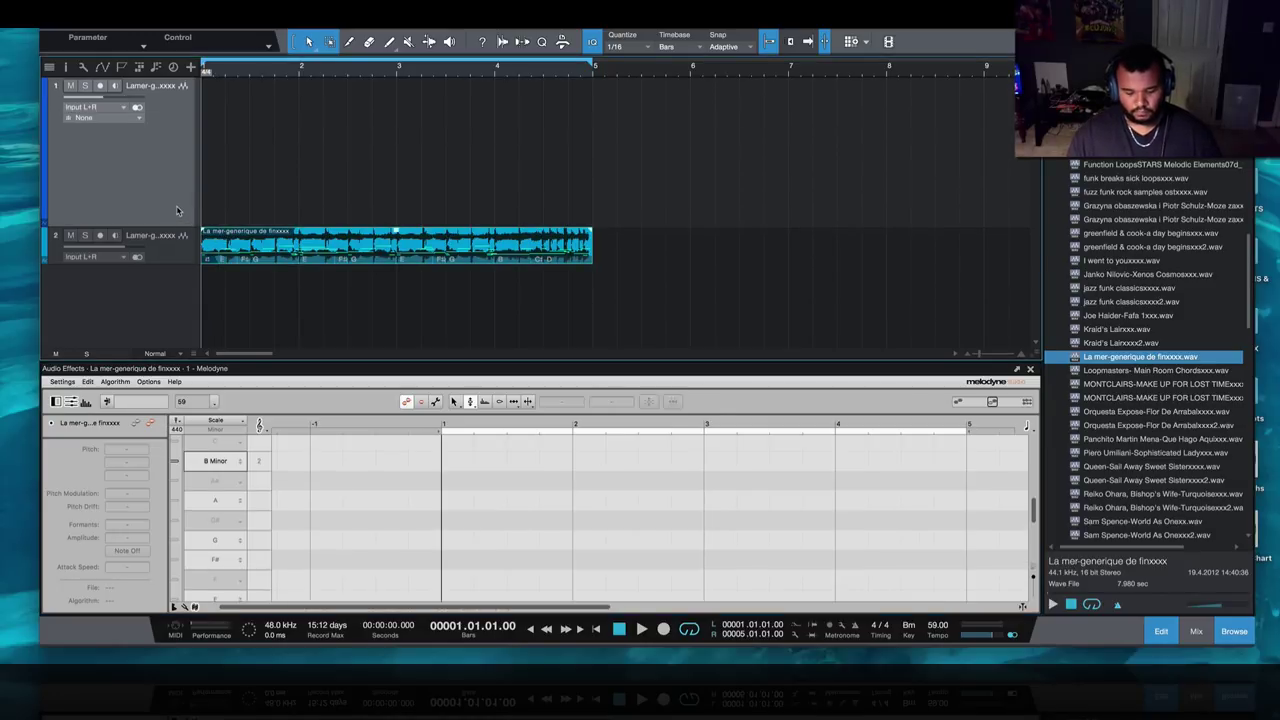
key("Delete")
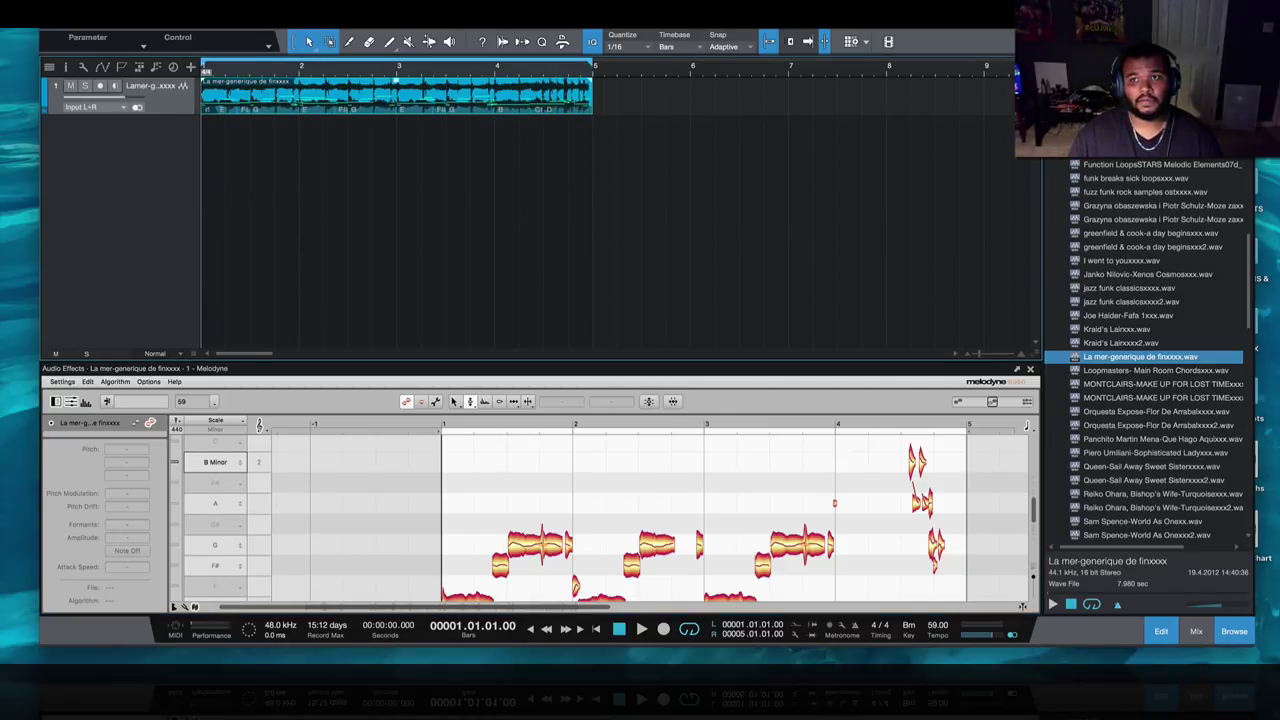
- Add the Tines instrument on a new track below the sample and close its plug-in window
key("F6")
scroll(1116, 272, "down", 10)
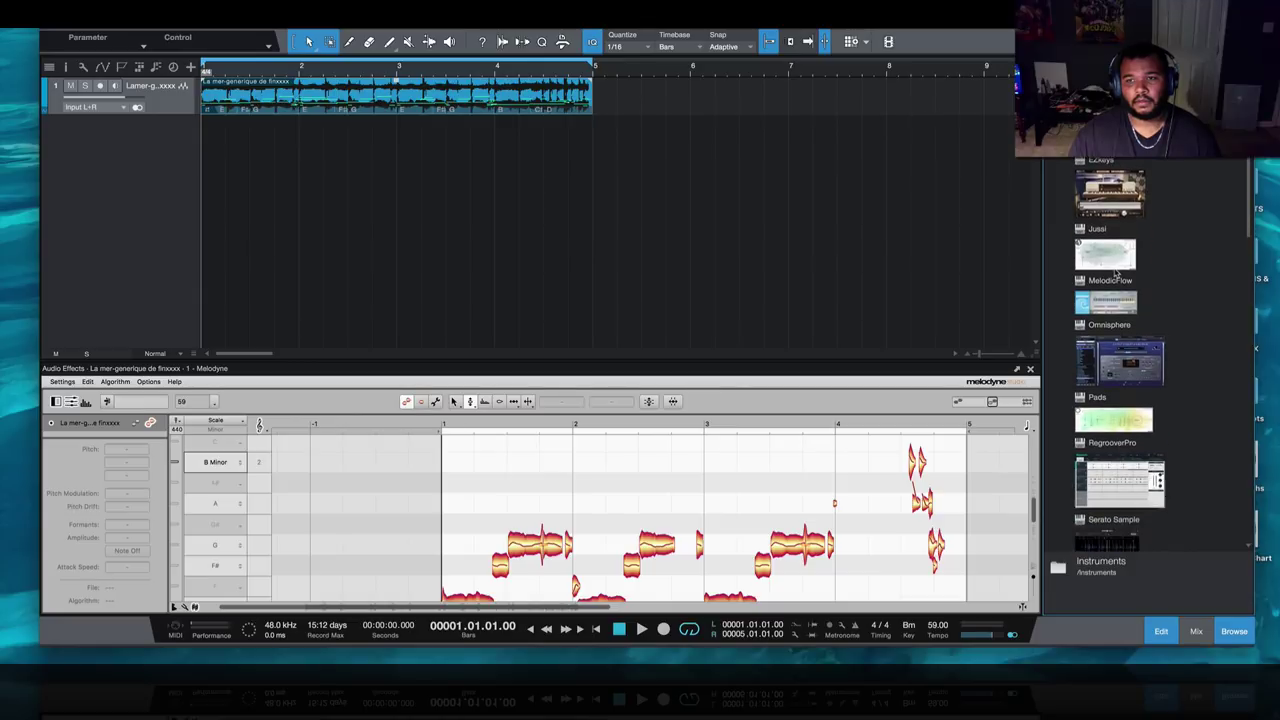
scroll(1116, 272, "down", 5)
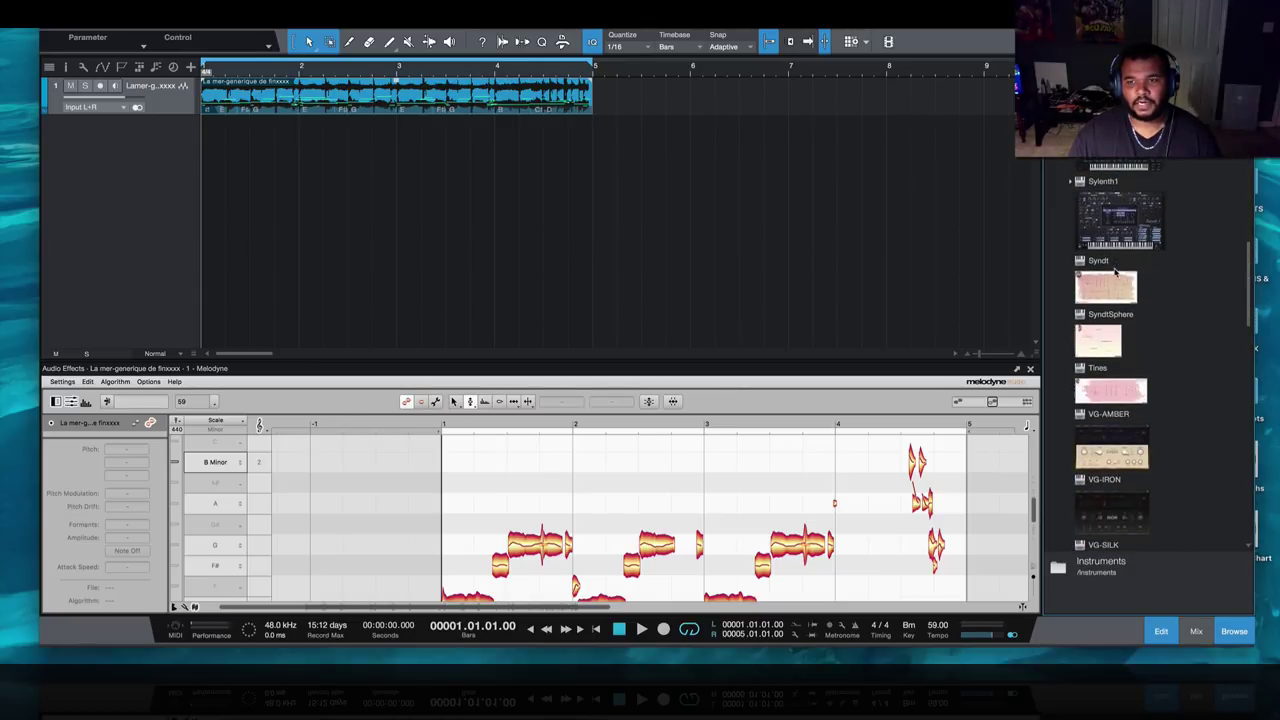
left_click_drag(1127, 380, 170, 173)
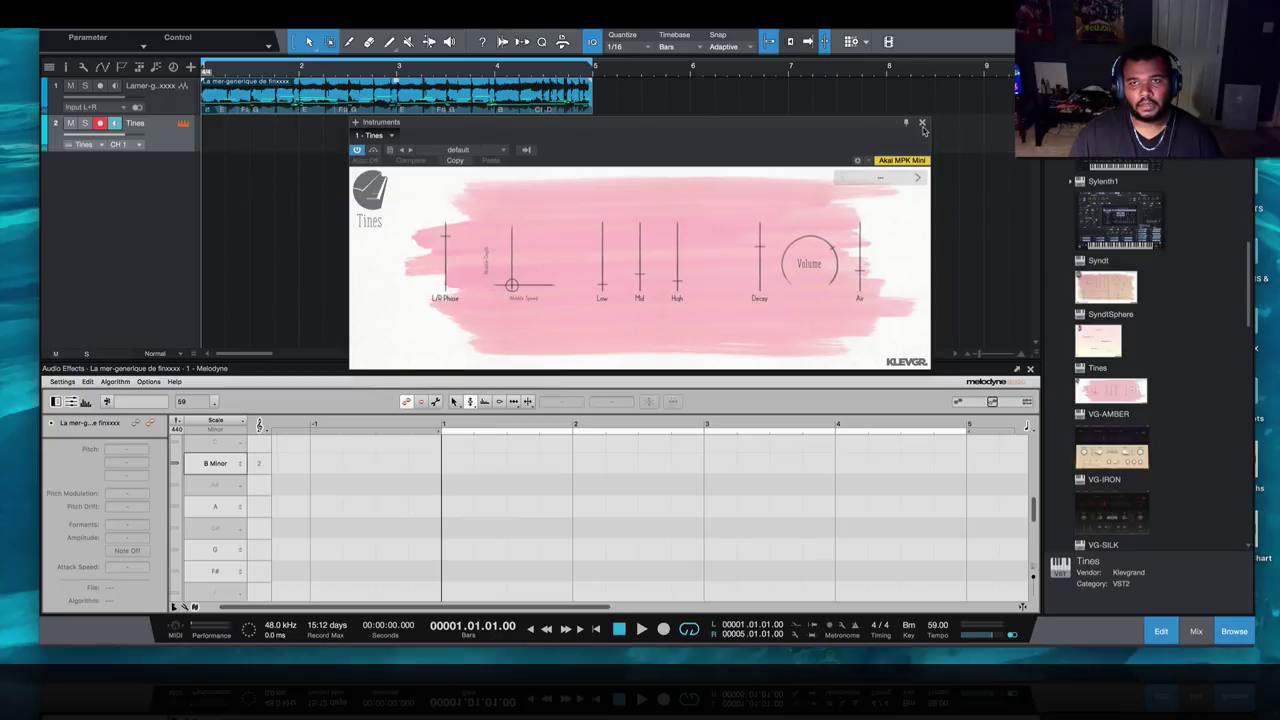
left_click(922, 122)
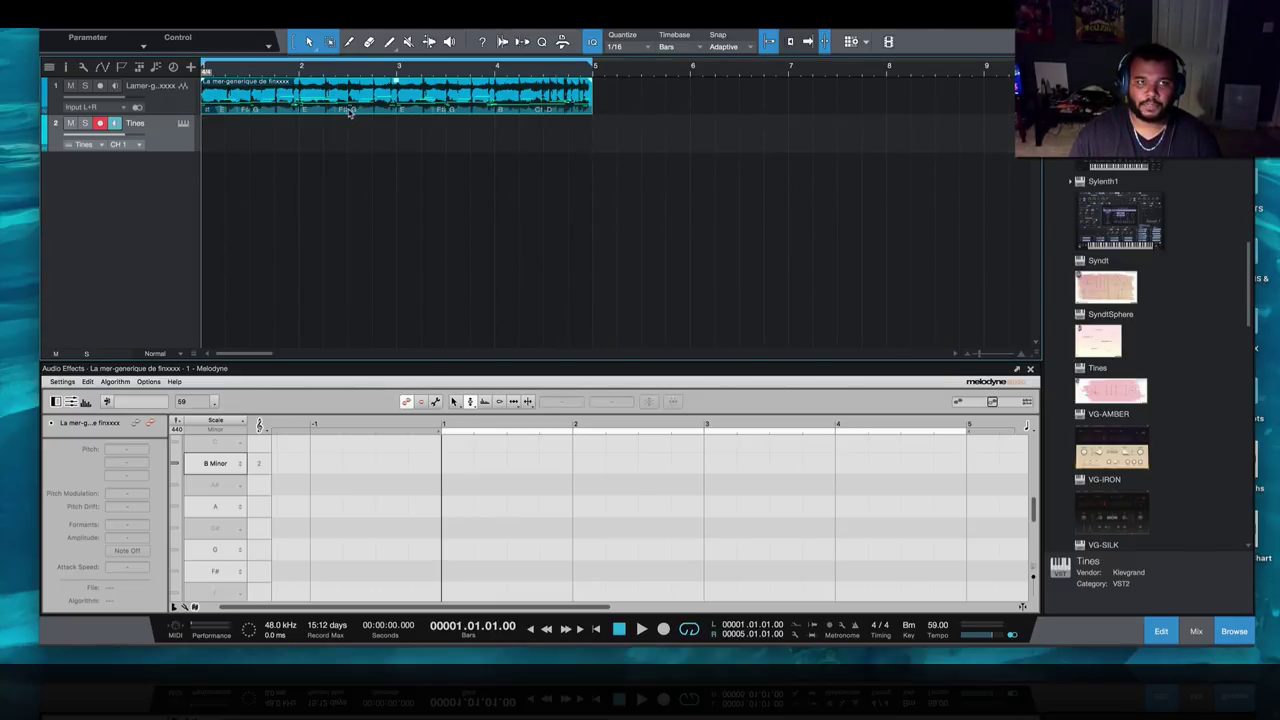
- Convert the La mer event's detected notes into a part on the Tines track and look over its notes
left_click_drag(347, 120, 386, 165)
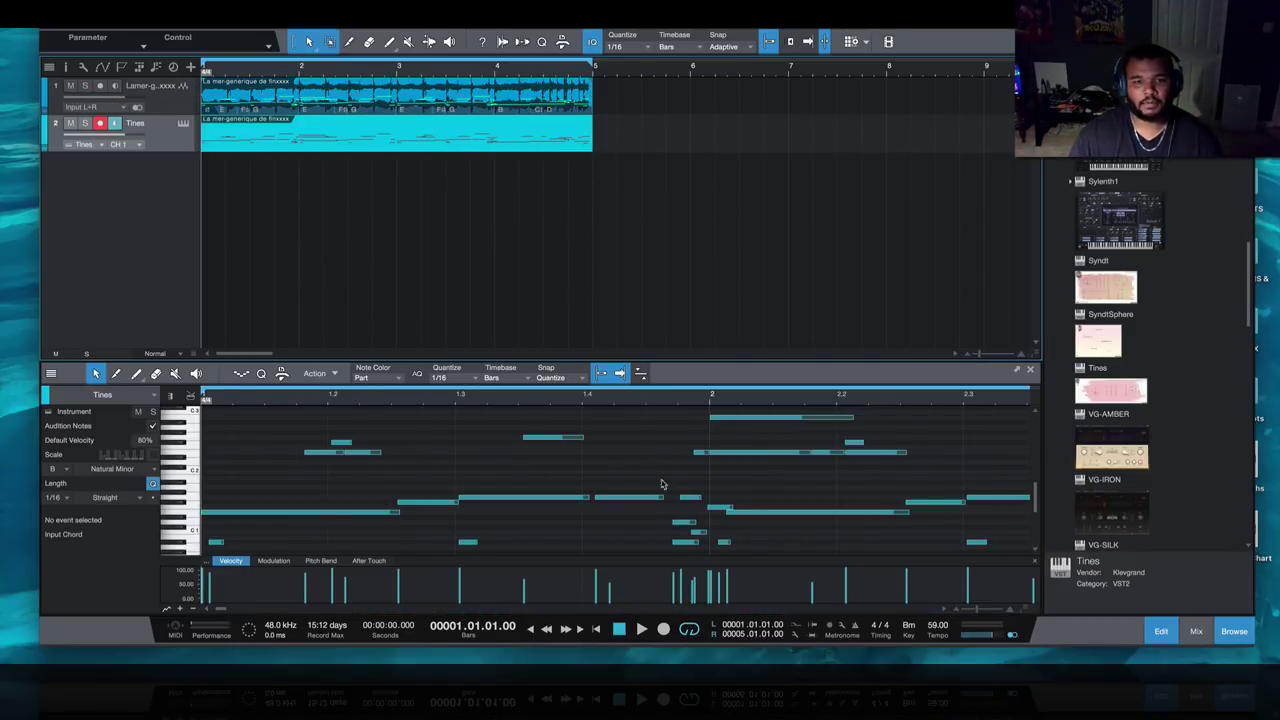
scroll(783, 503, "up", 5)
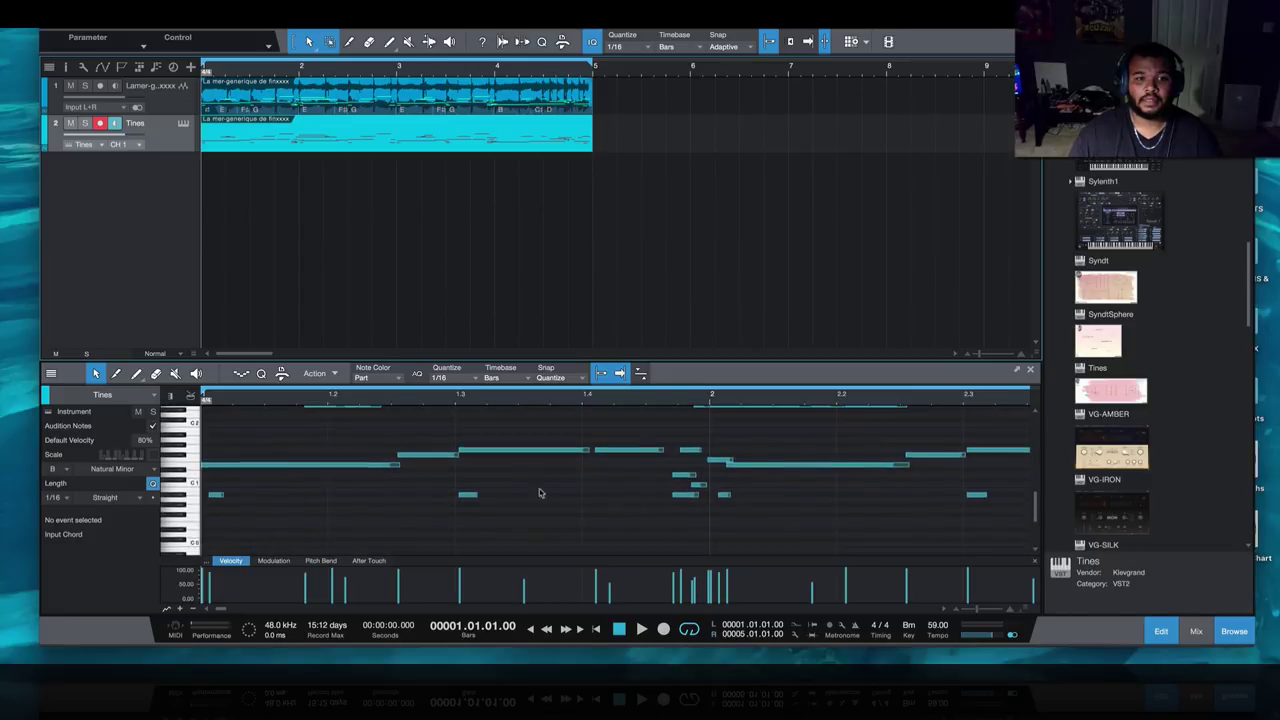
scroll(492, 485, "down", 5)
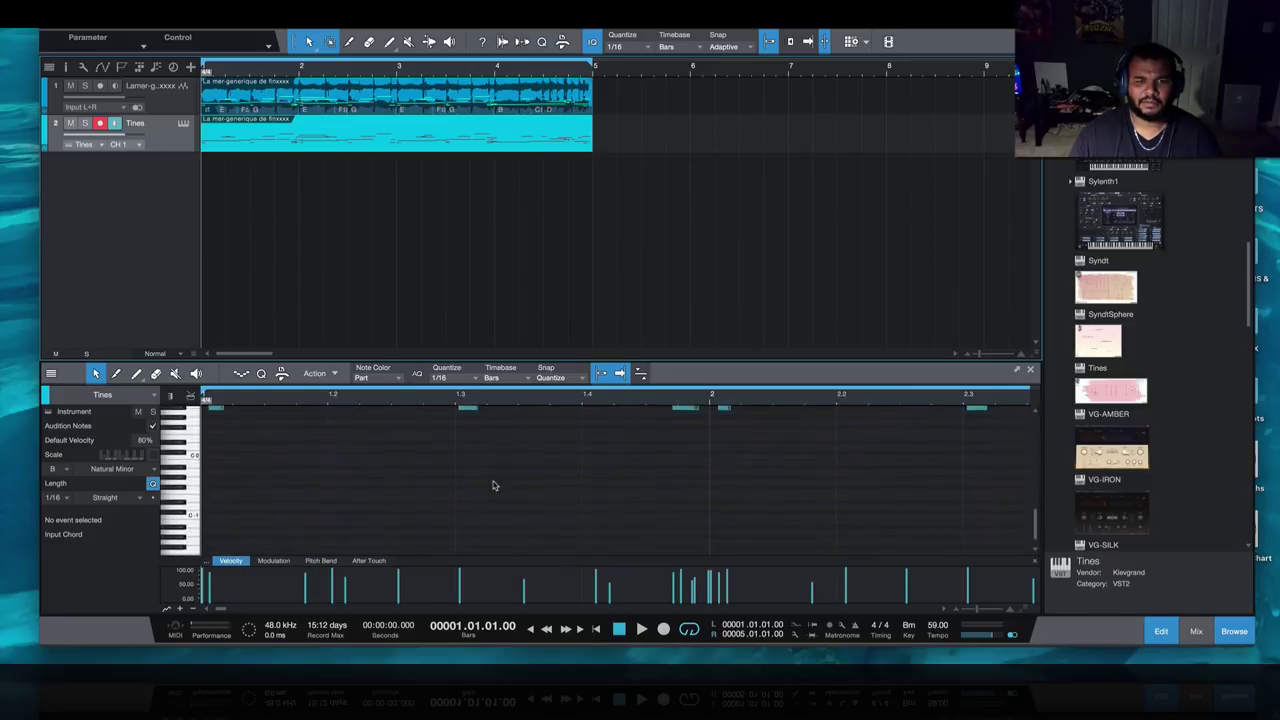
scroll(492, 485, "down", 5)
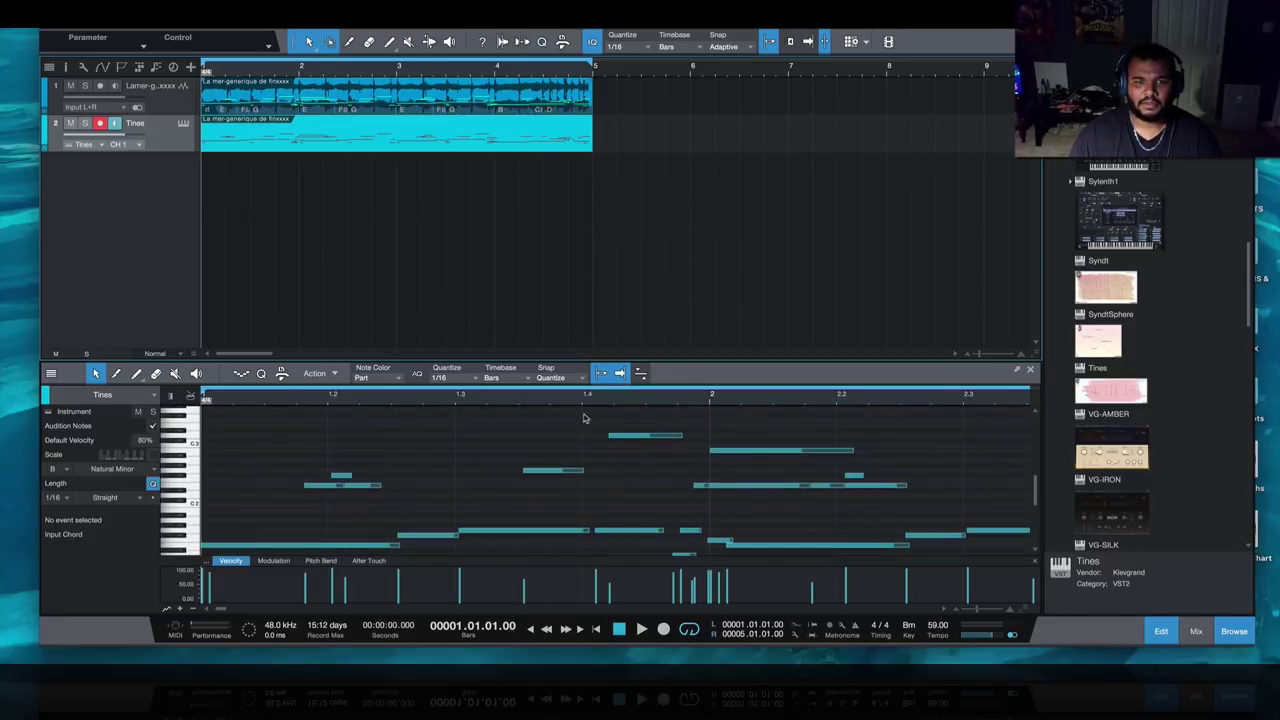
left_click(600, 374)
scroll(260, 500, "down", 2)
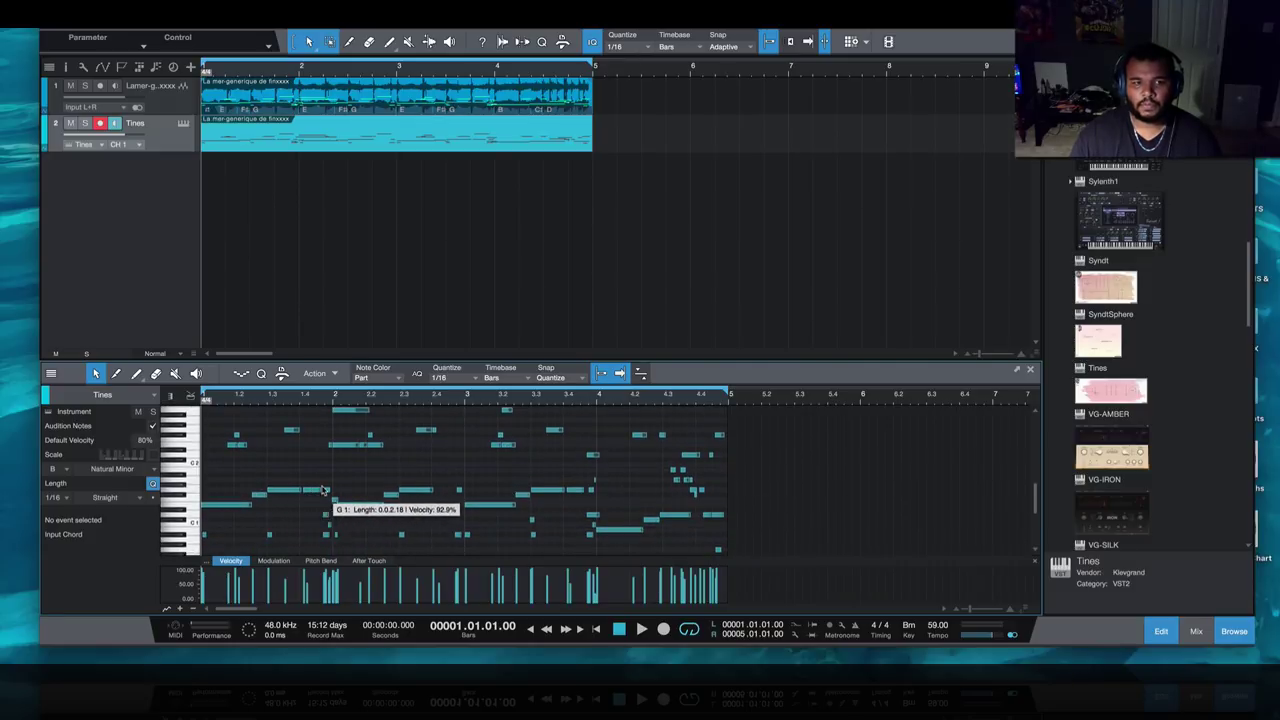
scroll(291, 492, "up", 2)
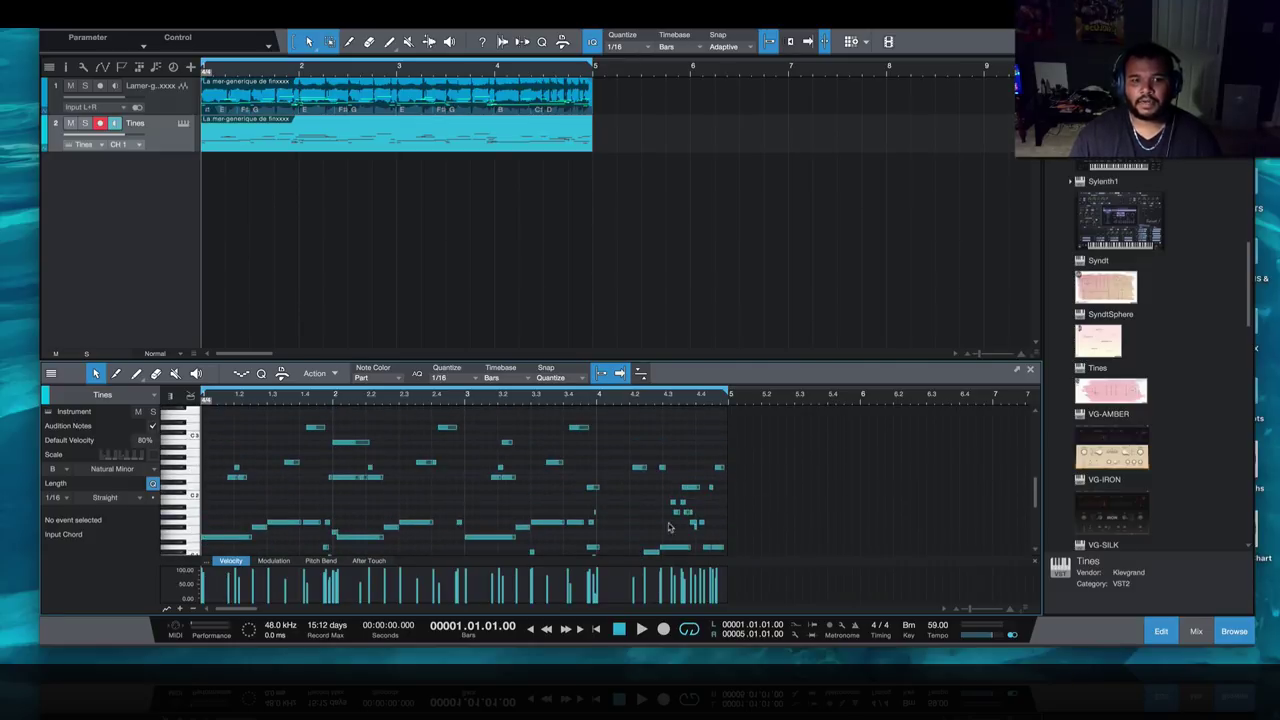
- Play the sample together with the Tines part, and show the Modulation lane below its notes
left_click(638, 629)
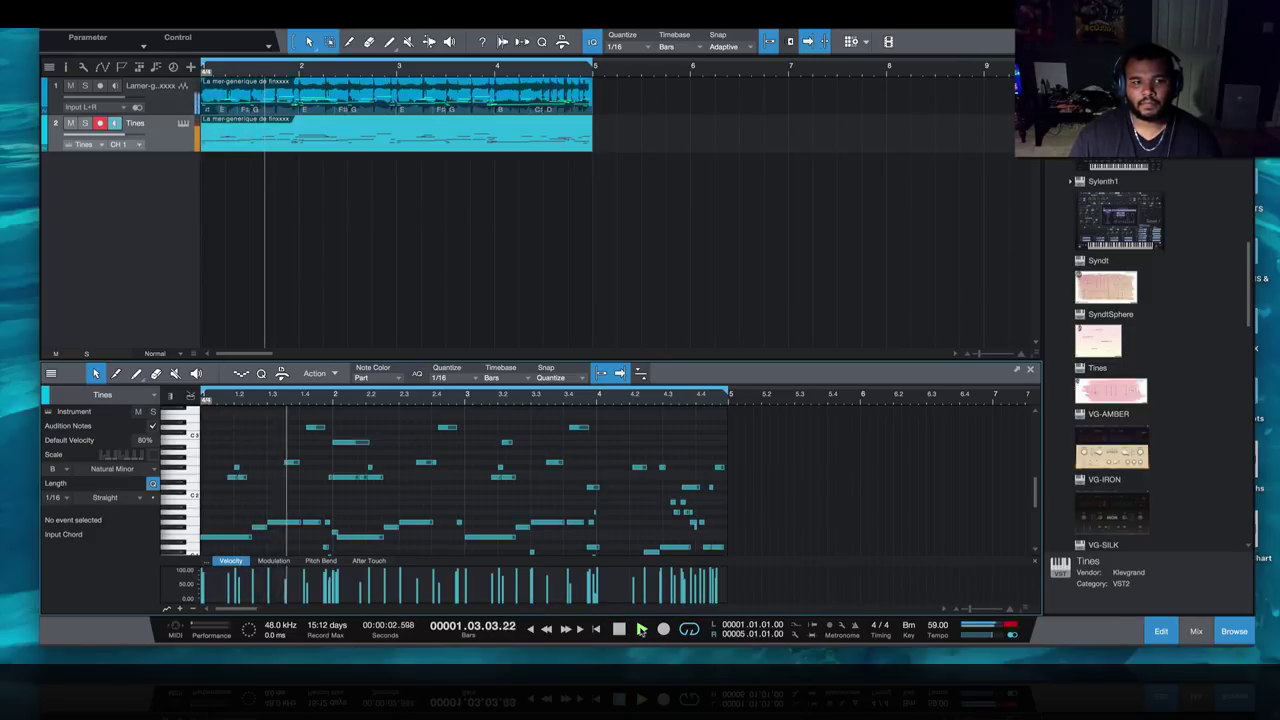
scroll(483, 543, "down", 3)
scroll(483, 530, "up", 5)
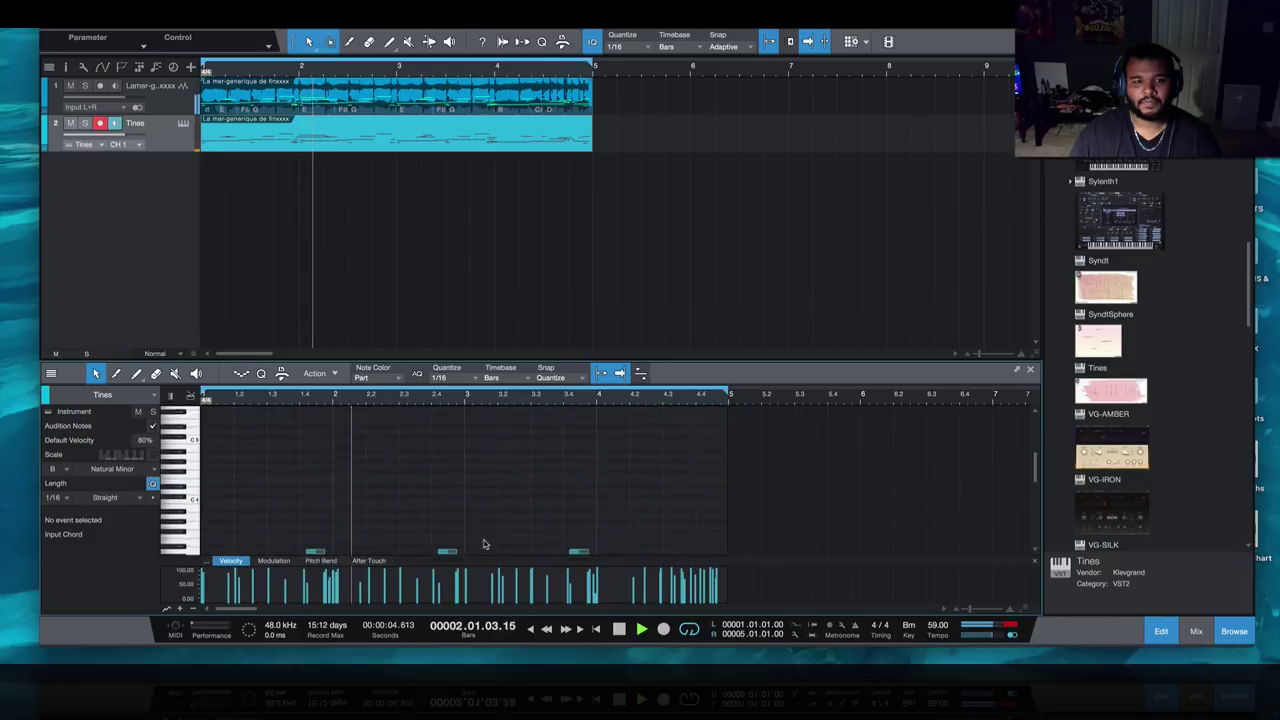
left_click(274, 560)
left_click(618, 630)
scroll(480, 462, "down", 5)
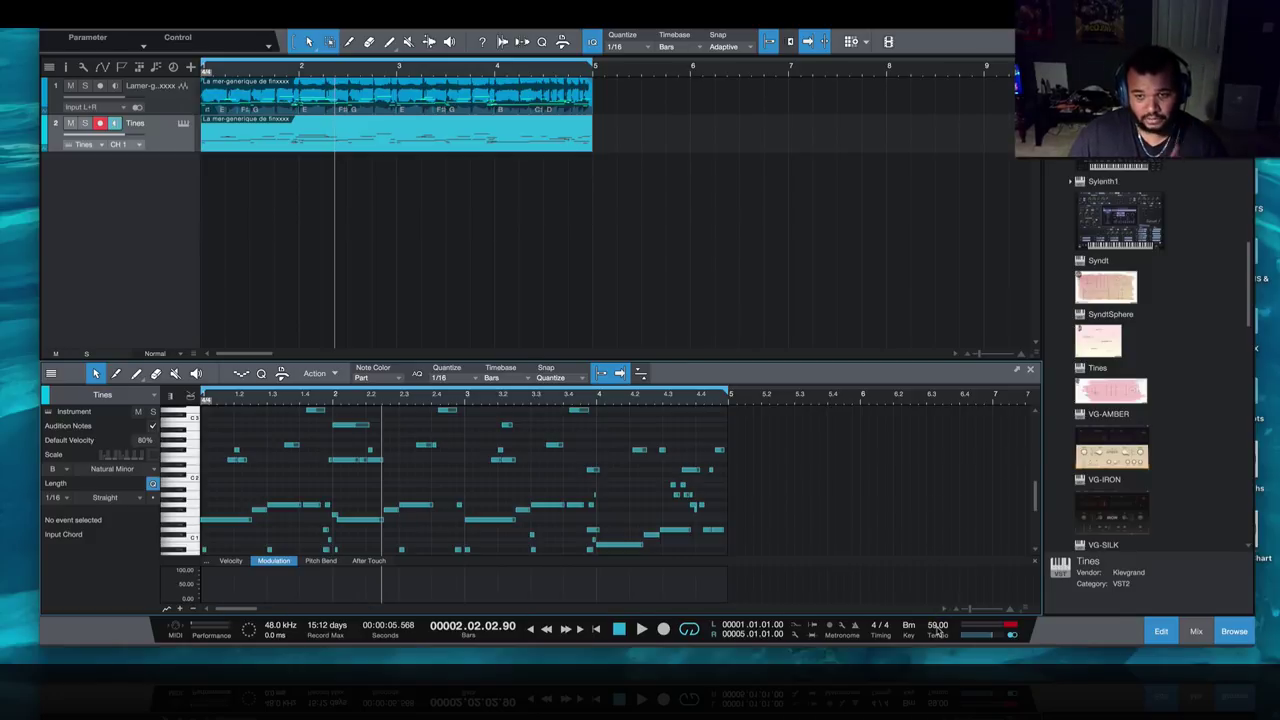
- Set the song tempo to 66 BPM and play the sample and Tines part at that speed
left_click_drag(939, 630, 941, 626)
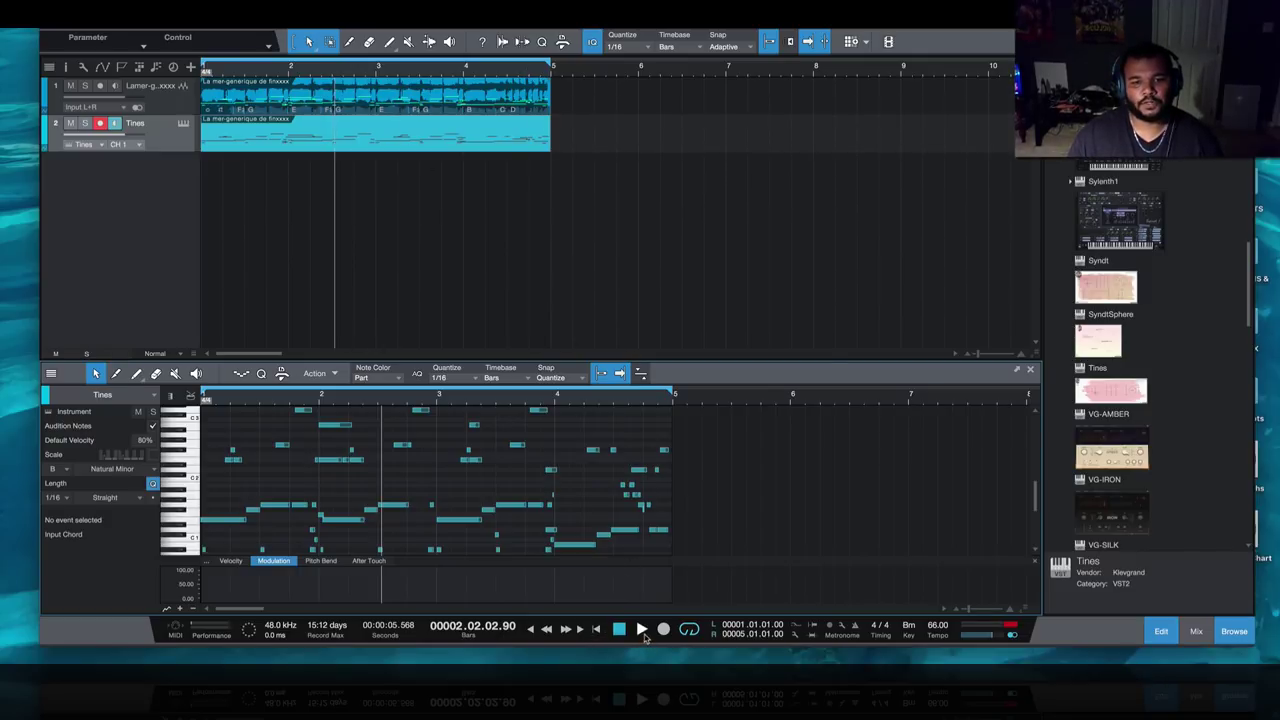
left_click(643, 633)
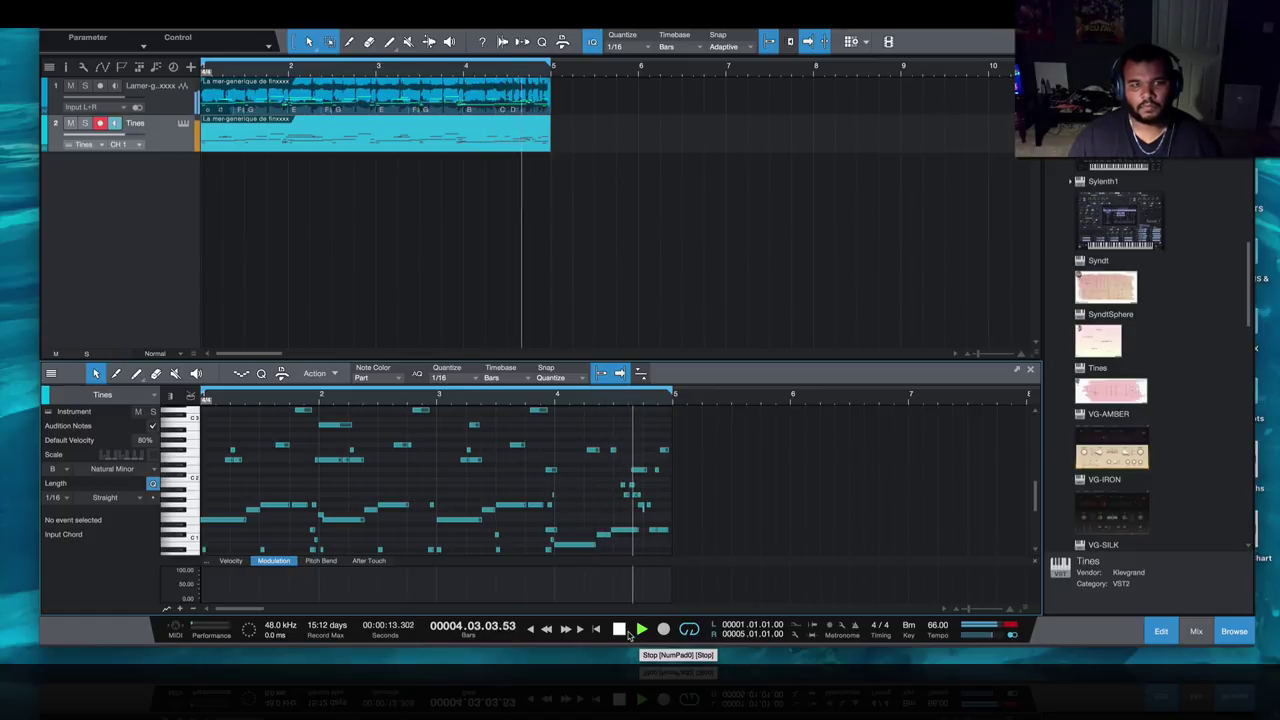
left_click(628, 636)
- Show the sample track's inspector, set its timestretch mode to Sound, and play the loop from the start
key("ctrl+m")
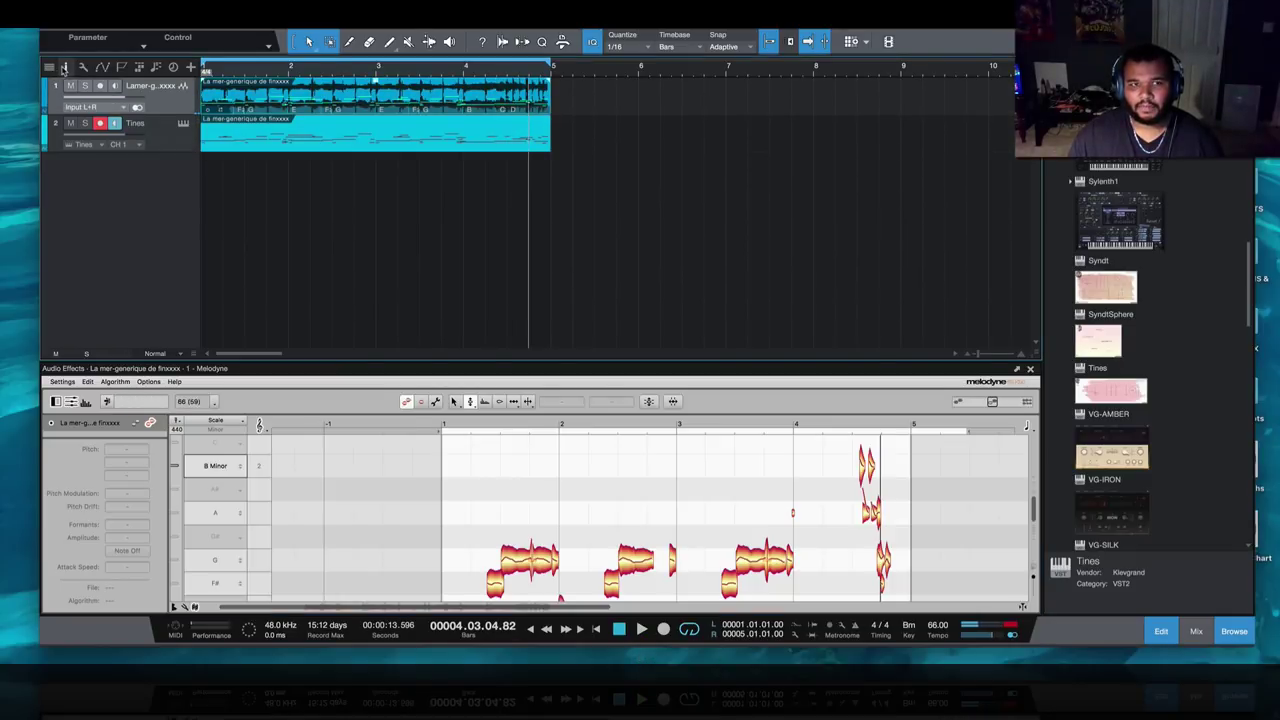
left_click(63, 67)
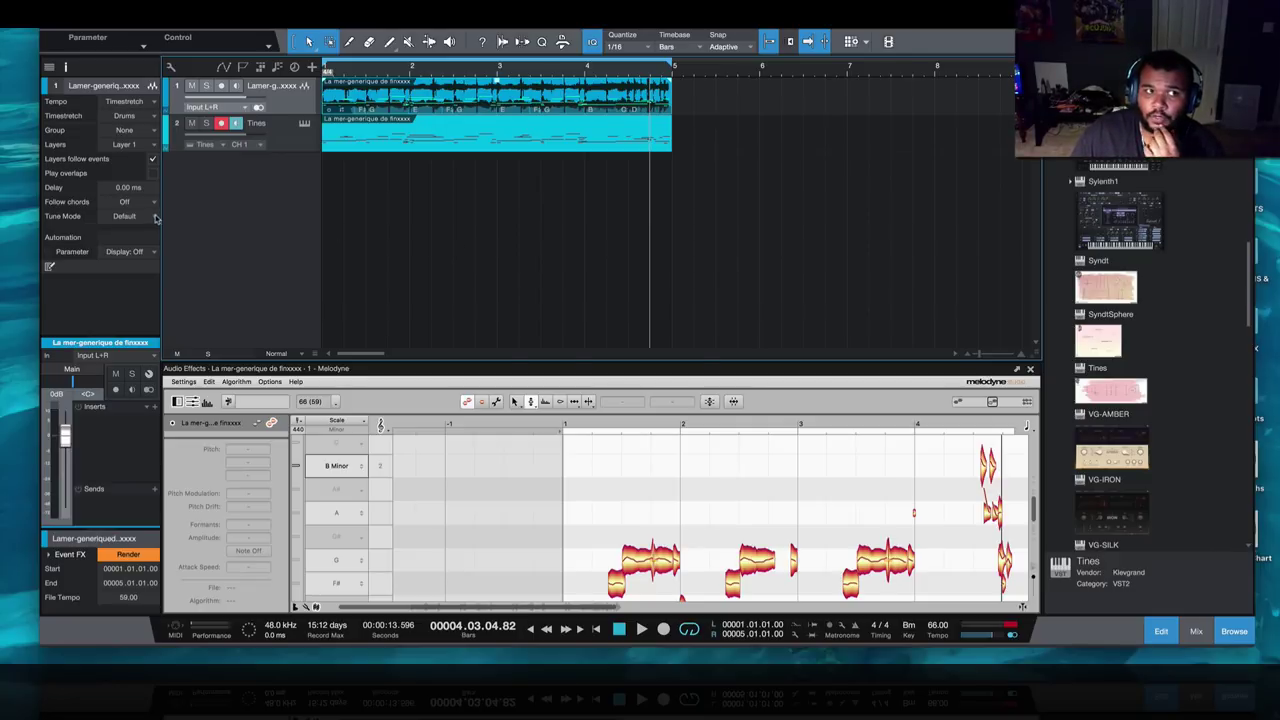
left_click(152, 118)
left_click(150, 141)
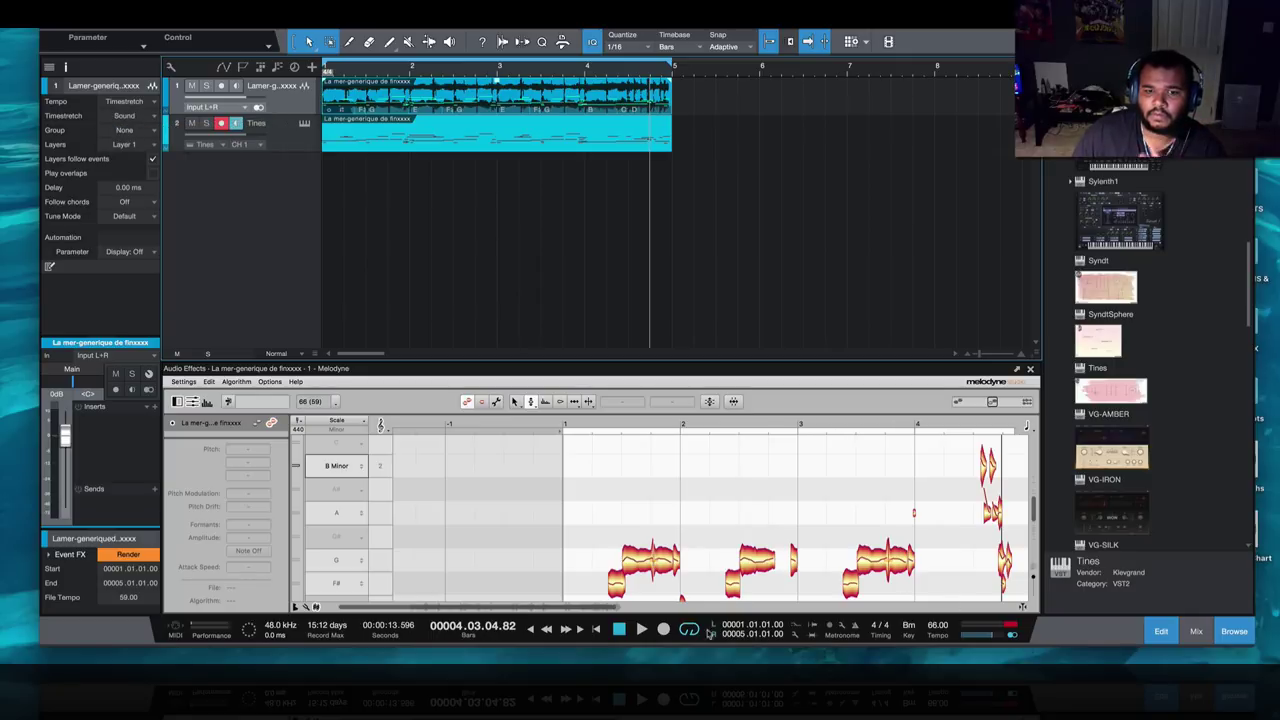
left_click(601, 628)
left_click(640, 629)
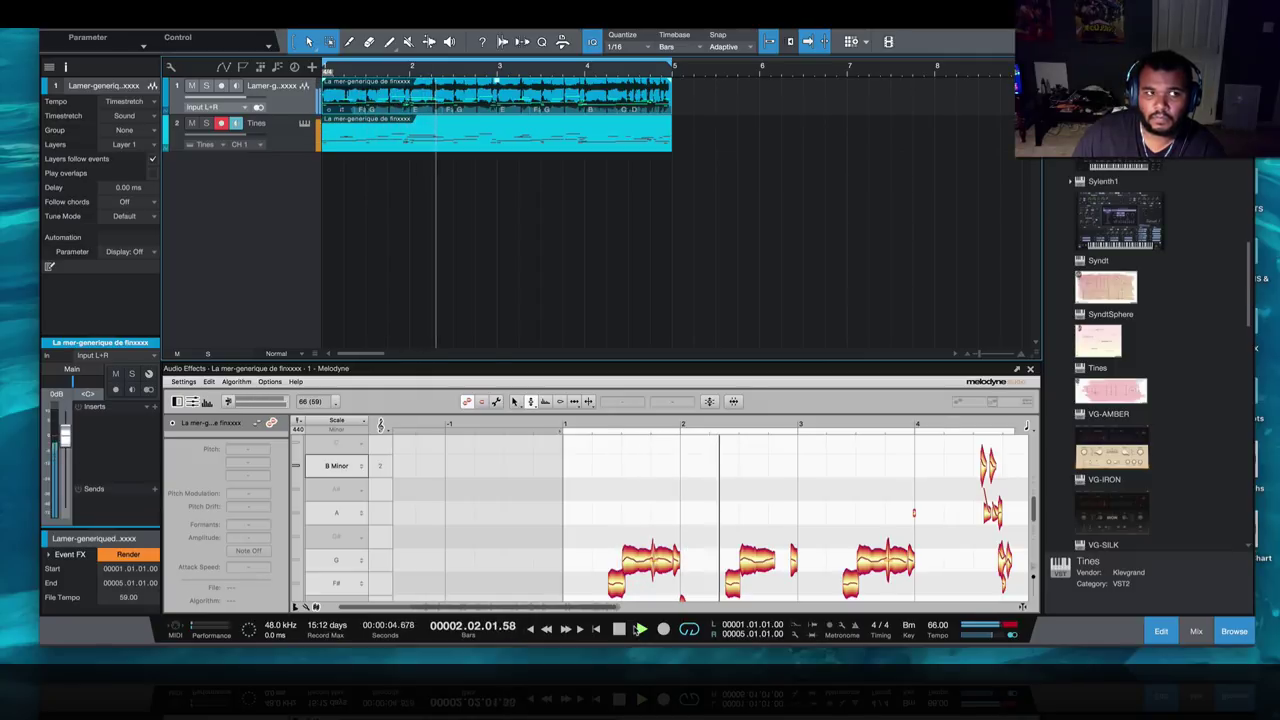
key("space")
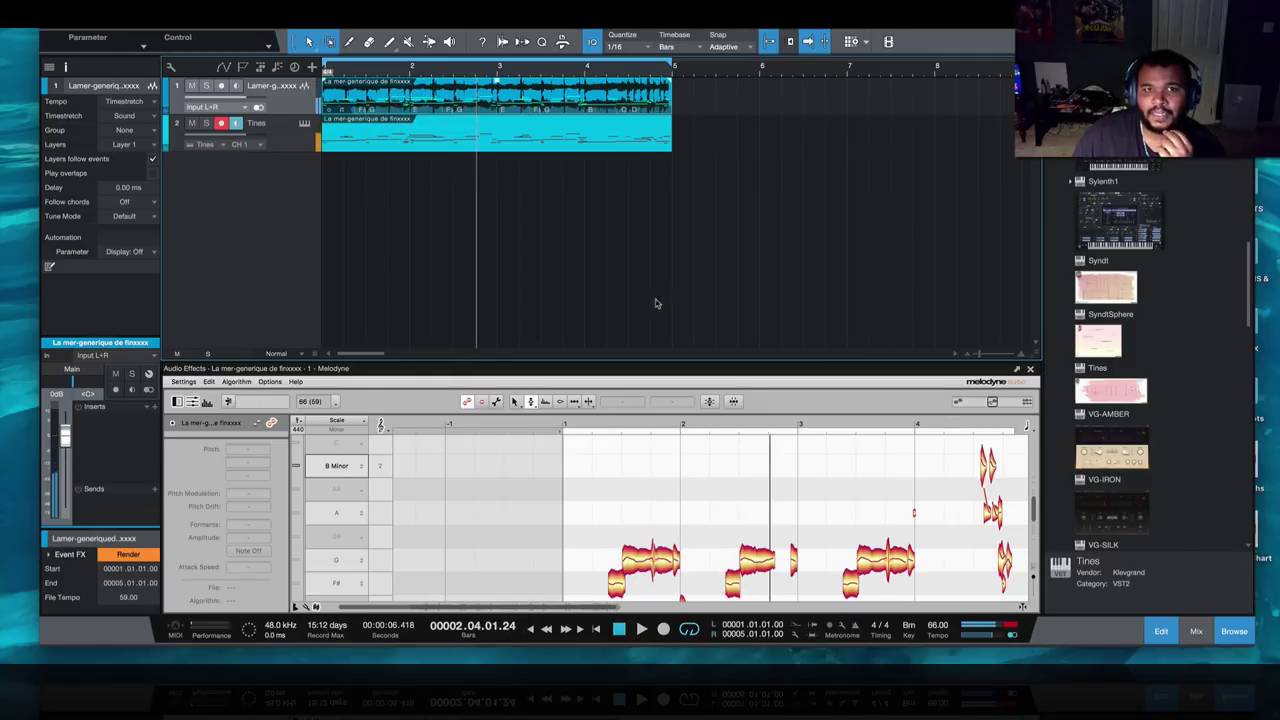
- Display the quantize settings above the arrangement and place the playhead at the start of bar 2
left_click(520, 100)
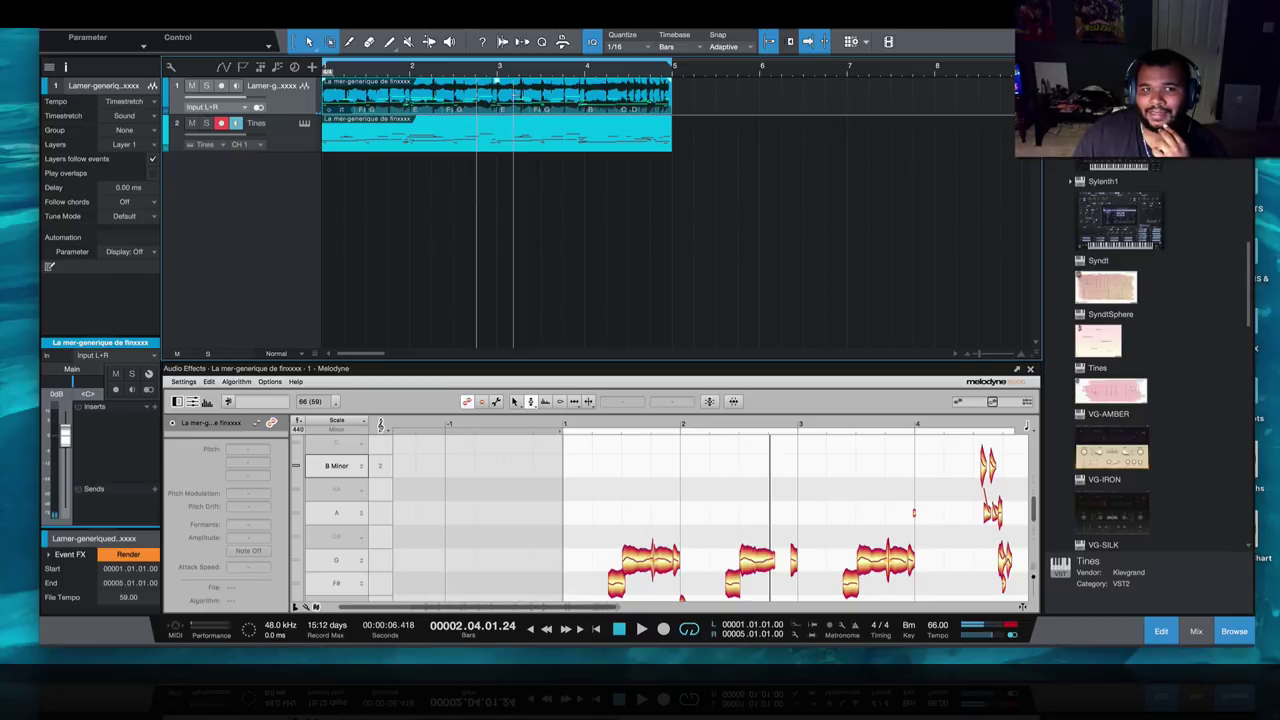
left_click(541, 41)
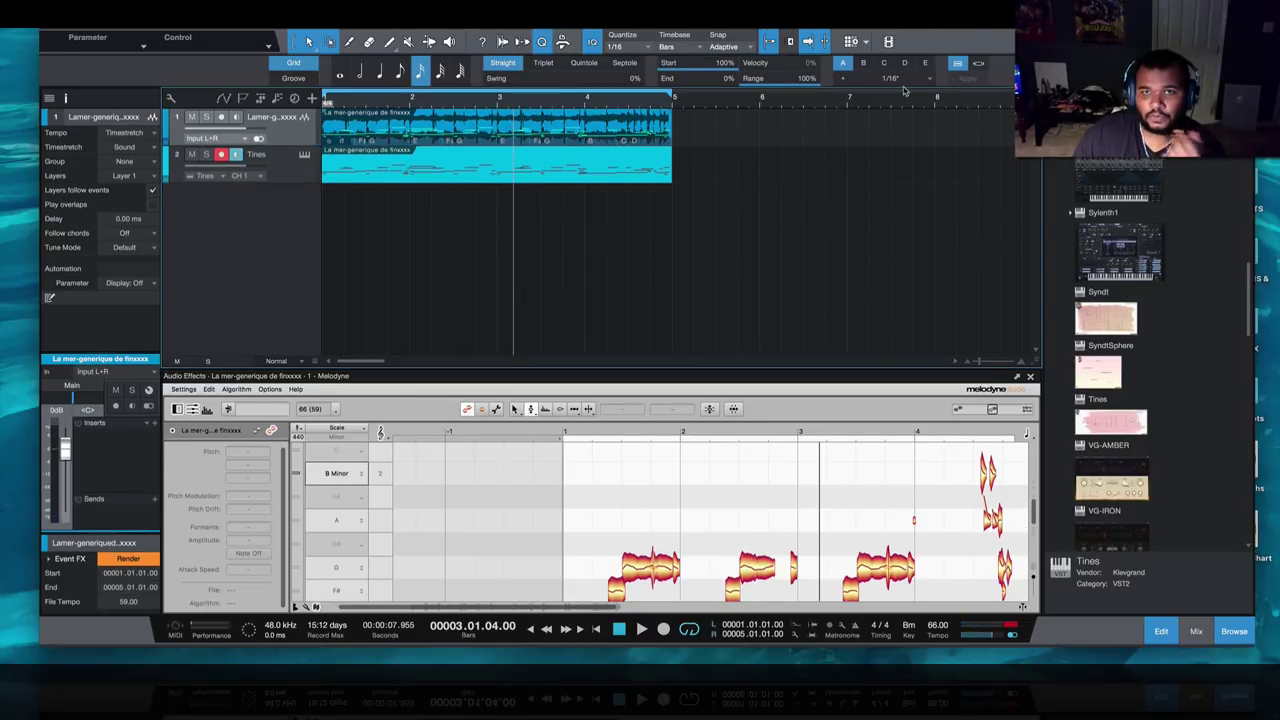
left_click(600, 100)
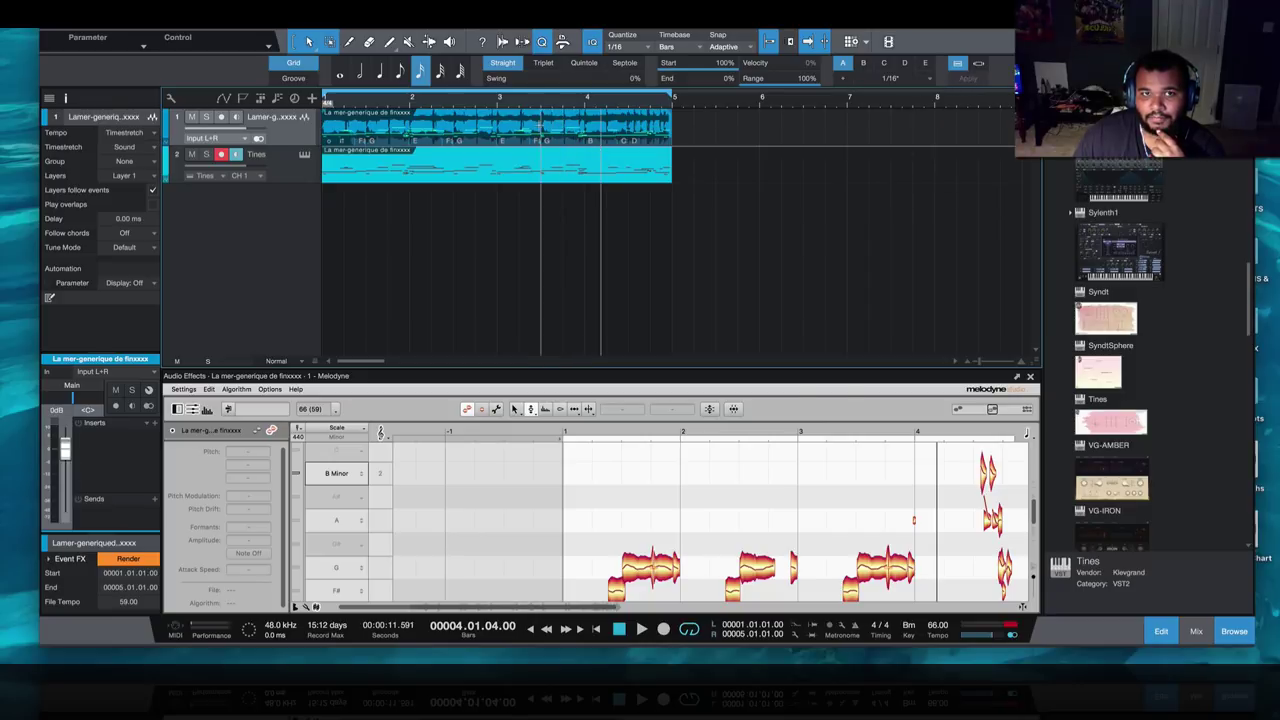
left_click(562, 146)
key("Home")
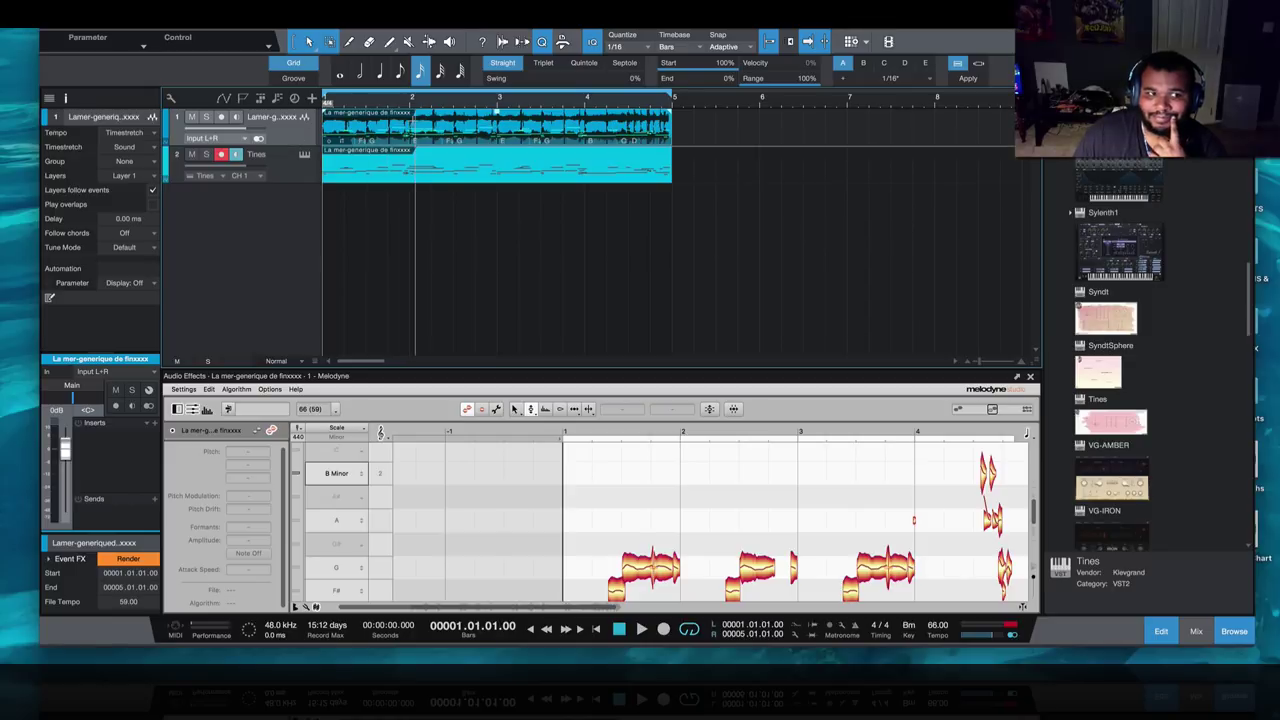
left_click(409, 250)
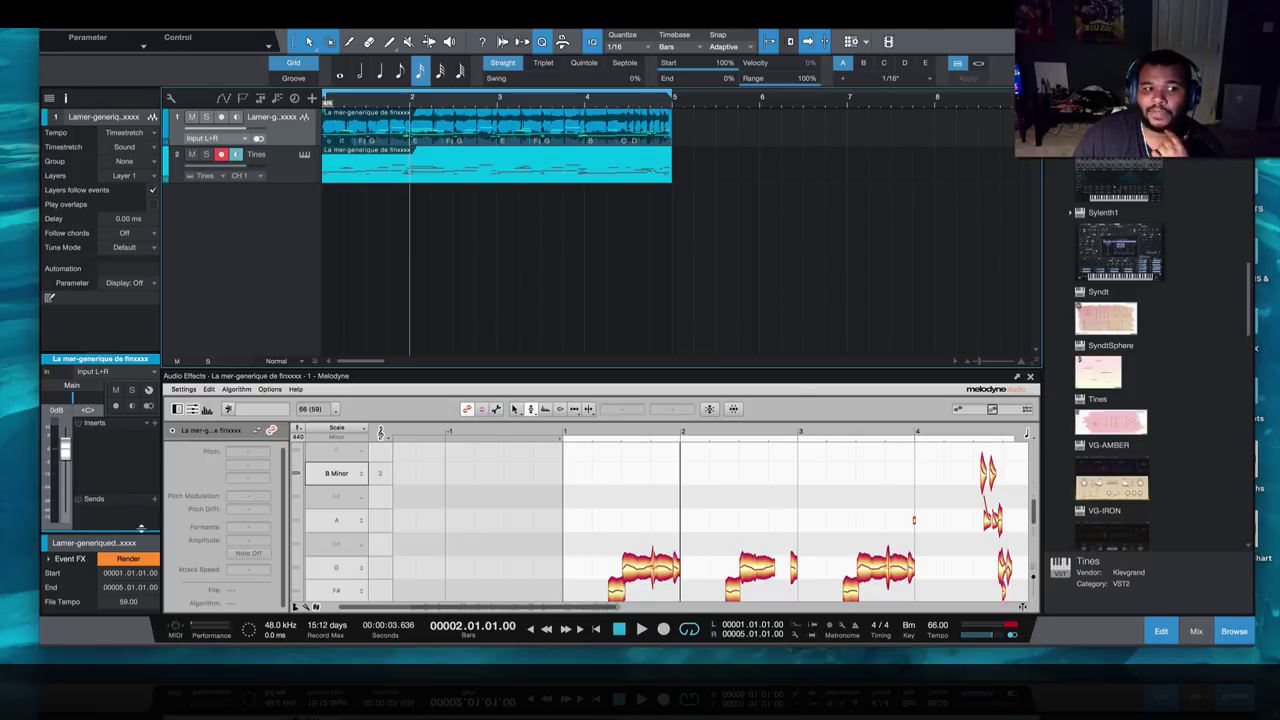
- Remove Melodyne from the La mer event's inserts and quantize the event's audio to the 1/16 grid
left_click(48, 560)
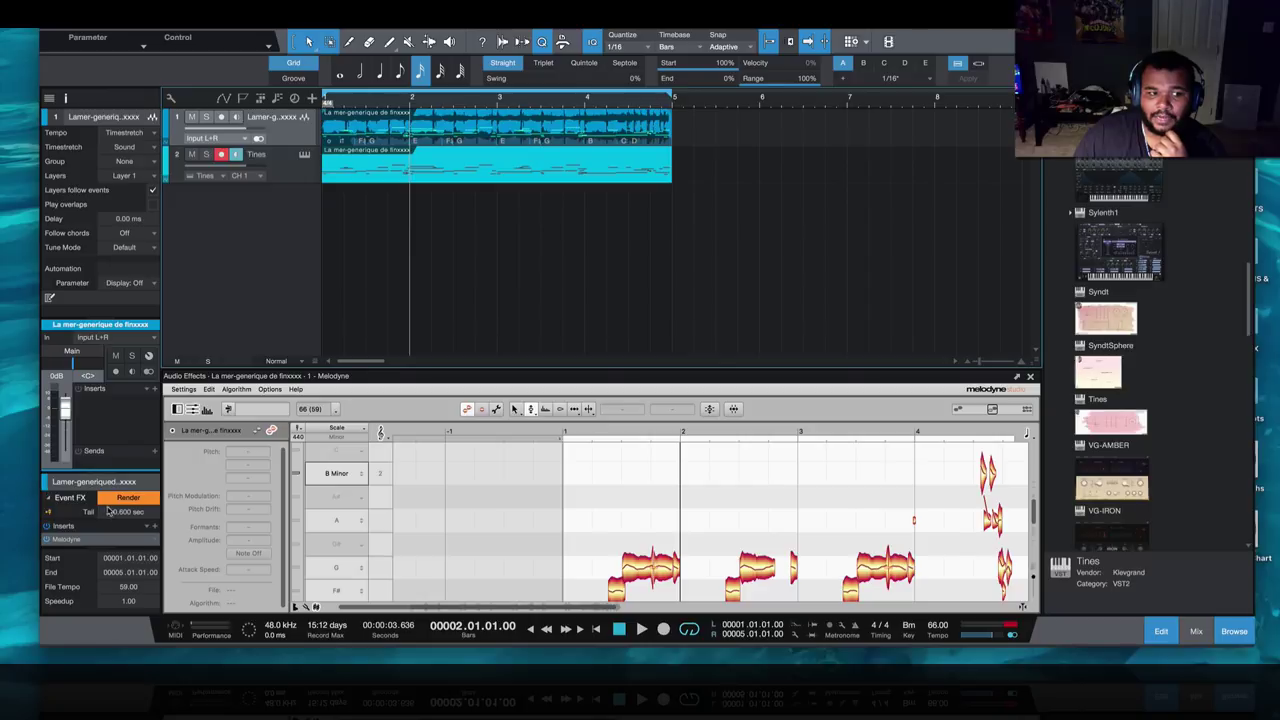
right_click(139, 540)
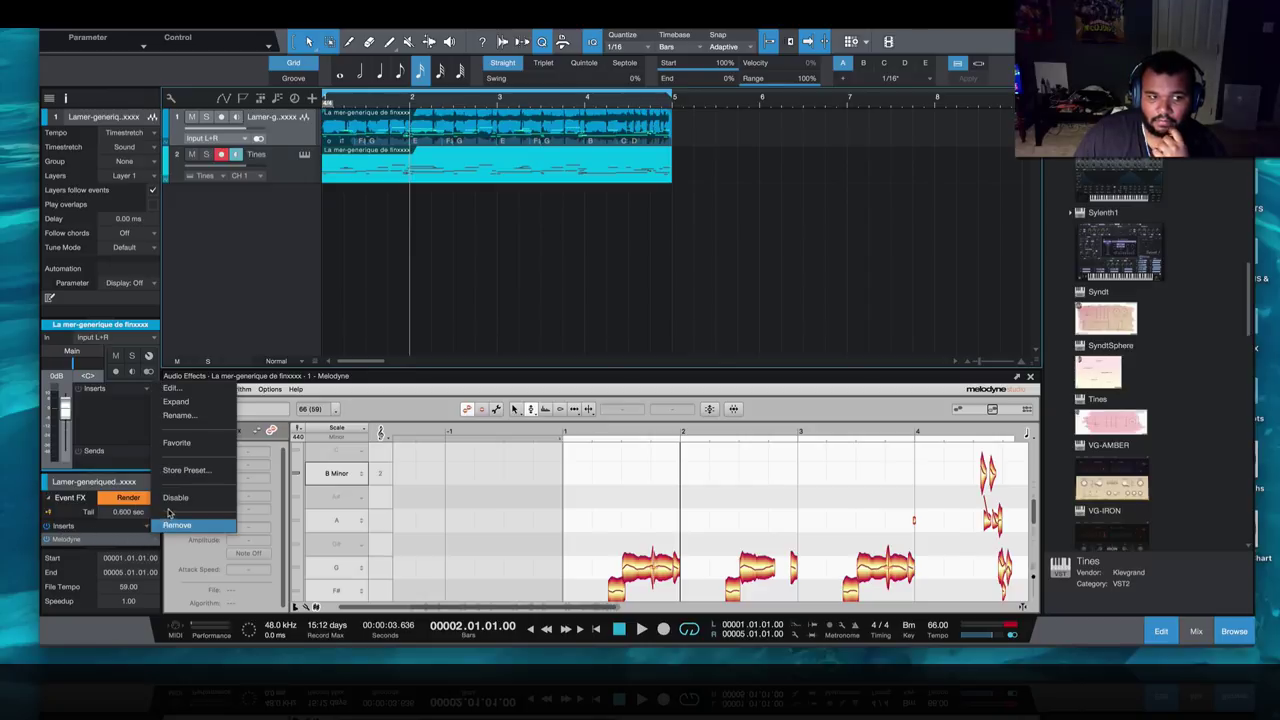
left_click(177, 524)
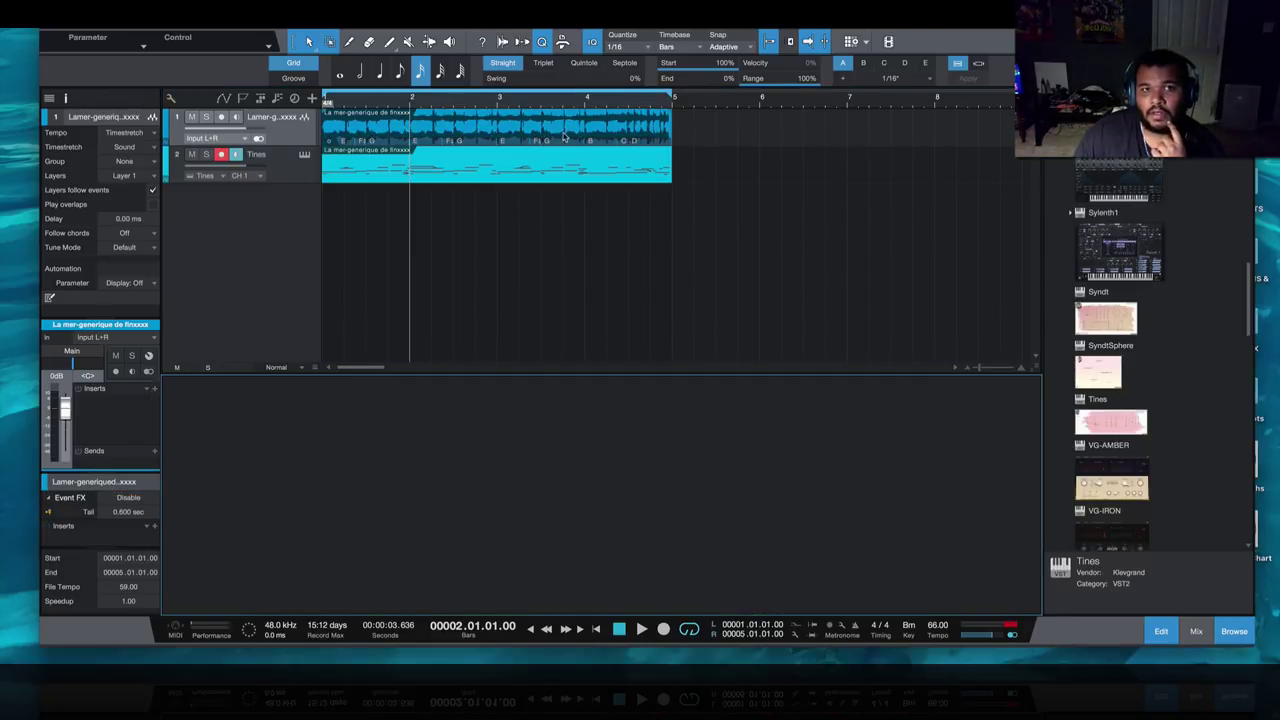
left_click(565, 137)
left_click(957, 78)
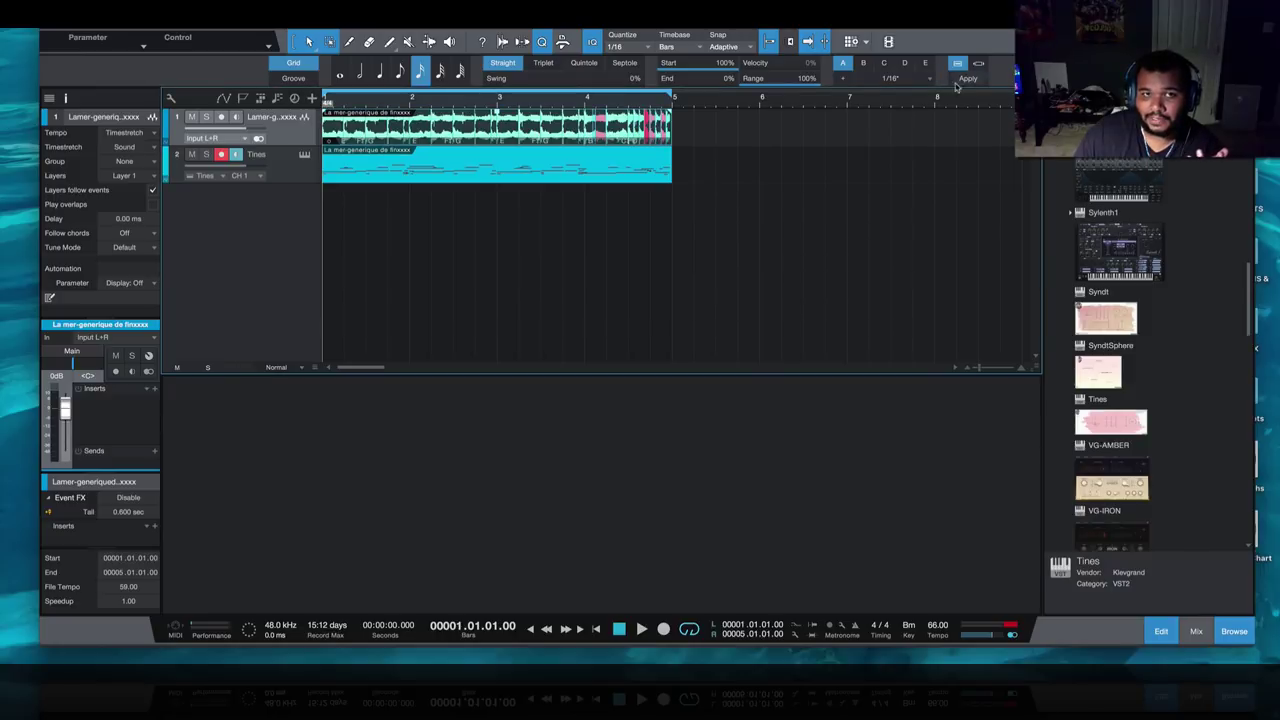
- Play the quantized sample with the Tines part, and undo the quantize and the Melodyne removal
left_click(641, 630)
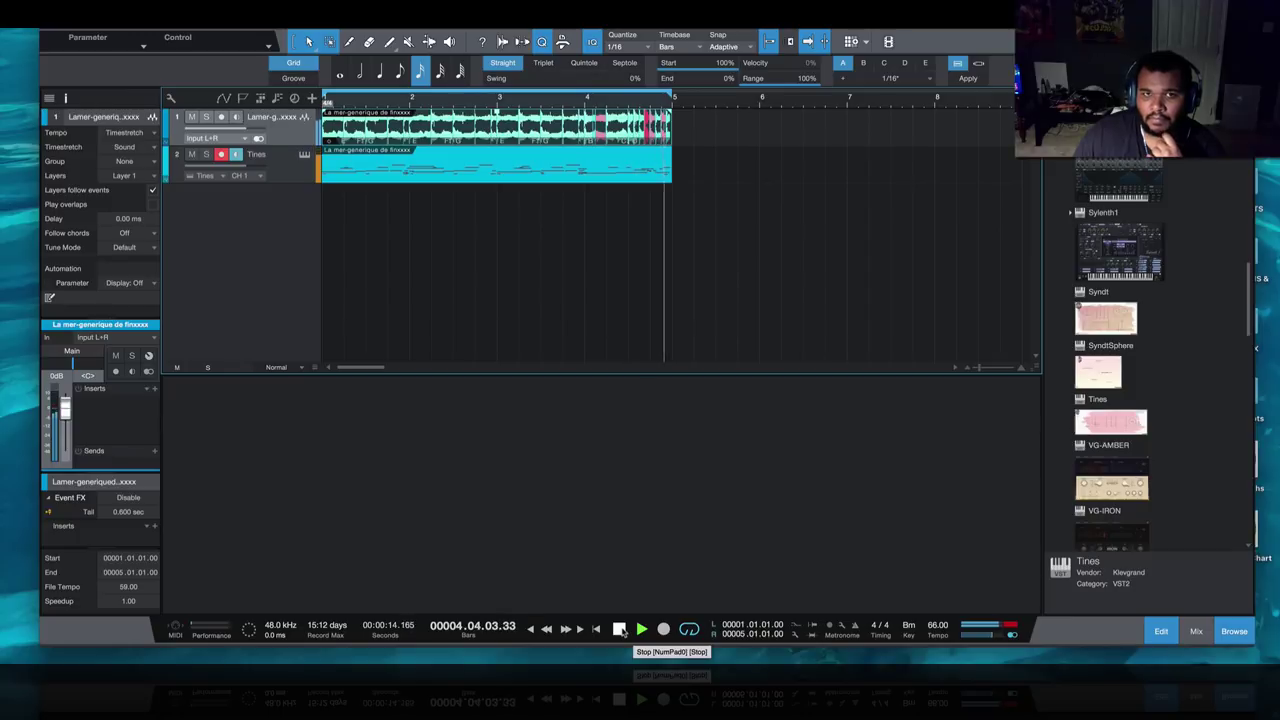
left_click(619, 628)
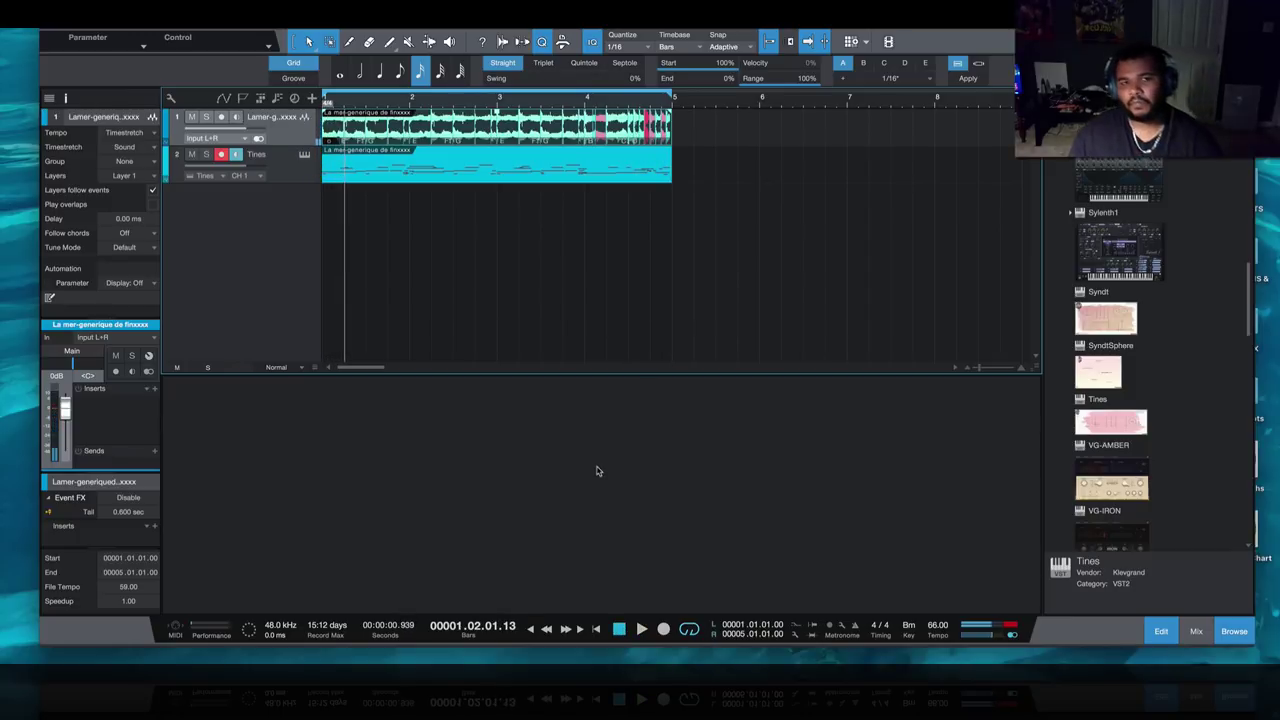
key("ctrl+m")
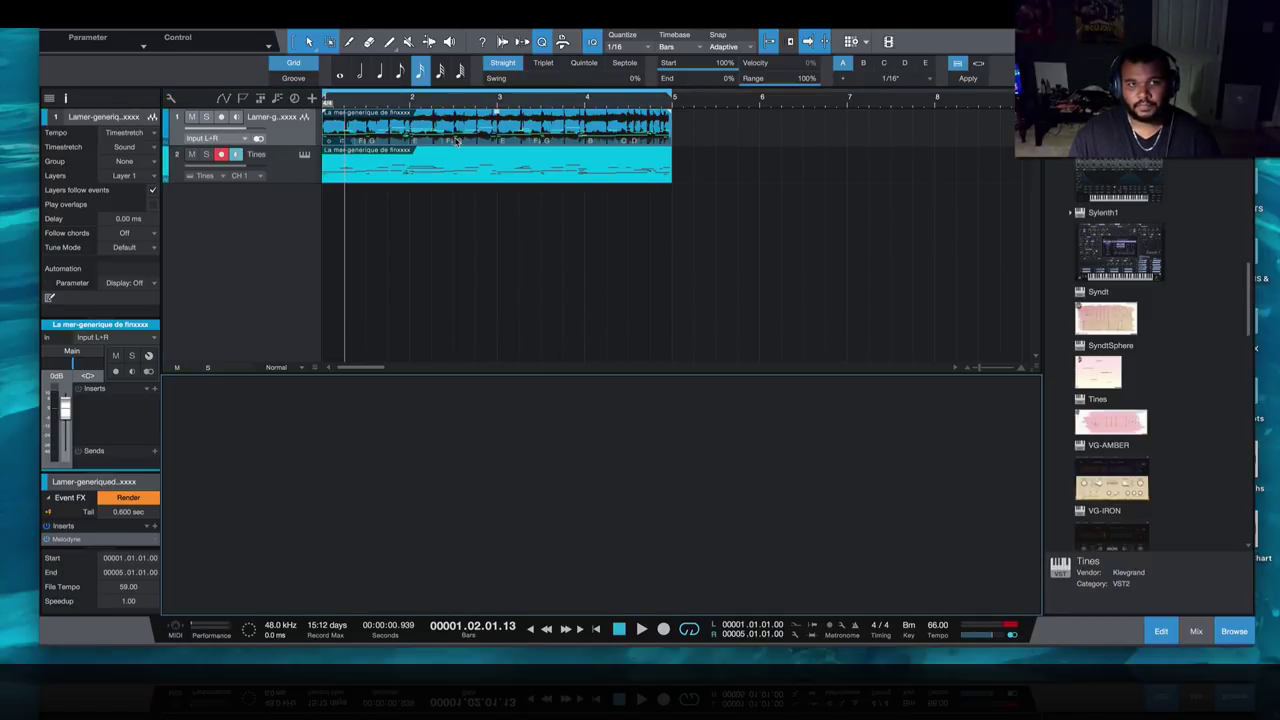
- Look over the Tines part's notes, and select all of the La mer event's notes in the Melodyne editor
left_click(464, 240)
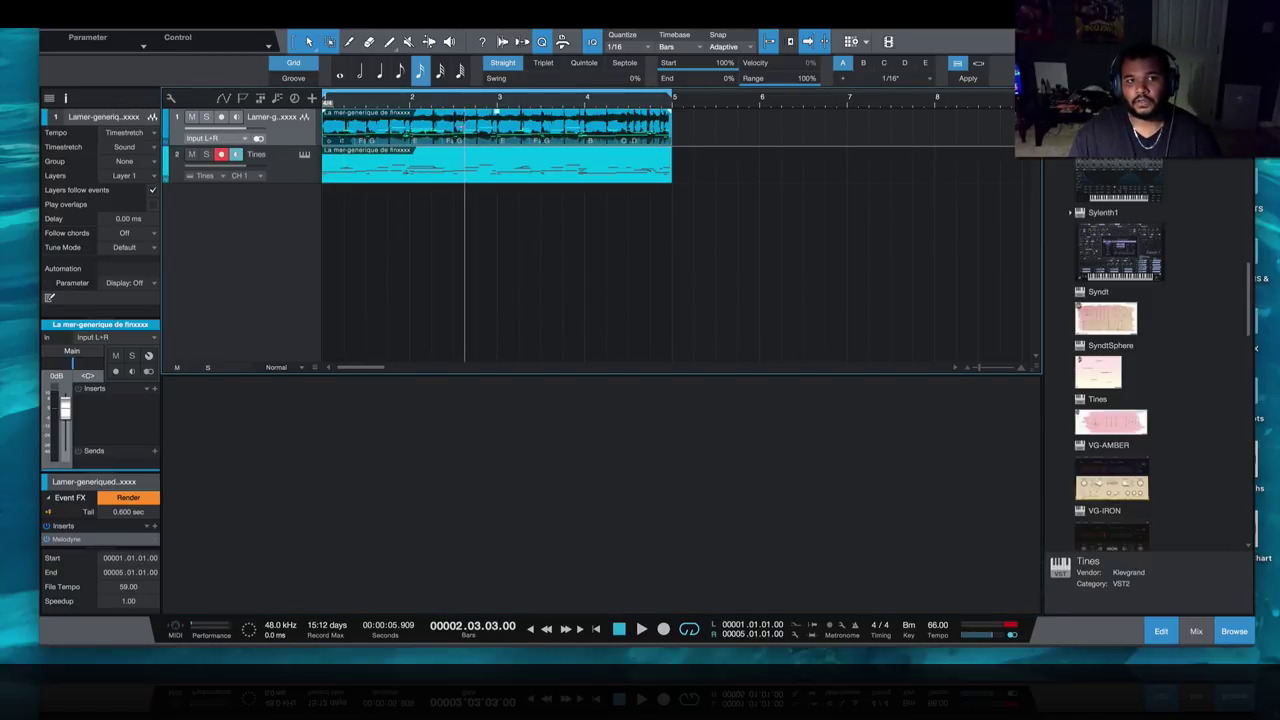
key("comma")
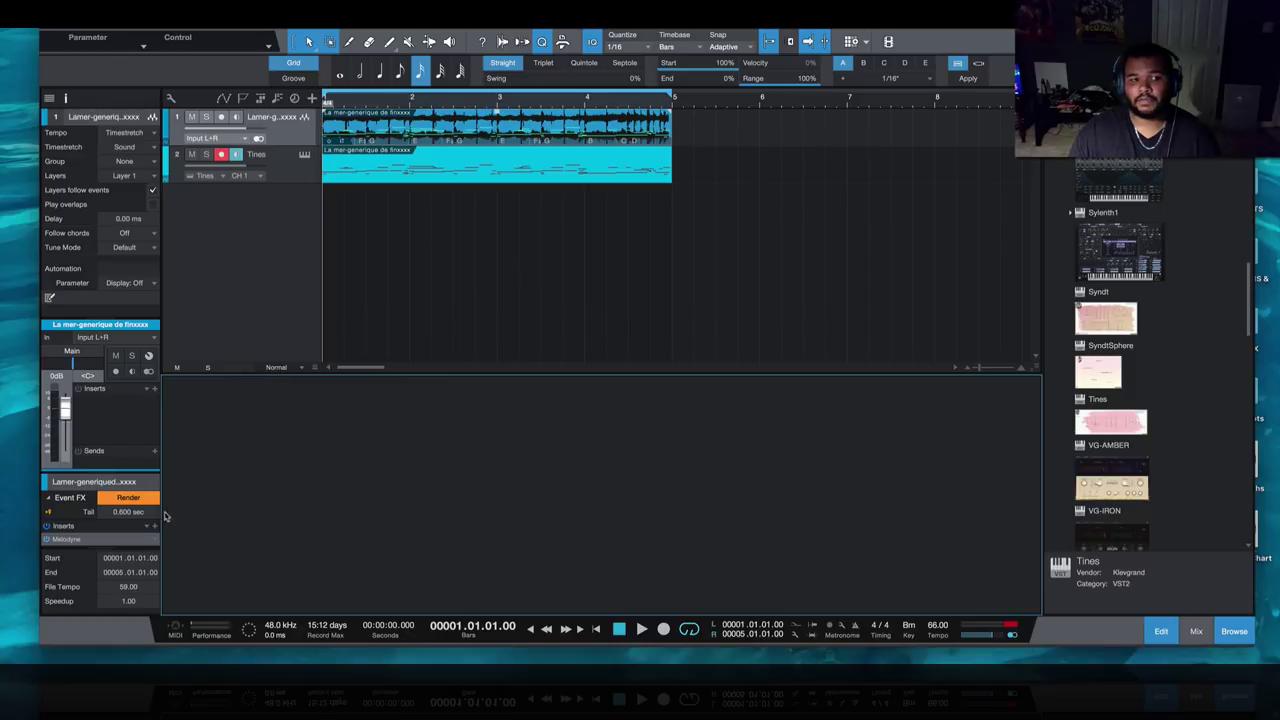
double_click(435, 178)
left_click(455, 139)
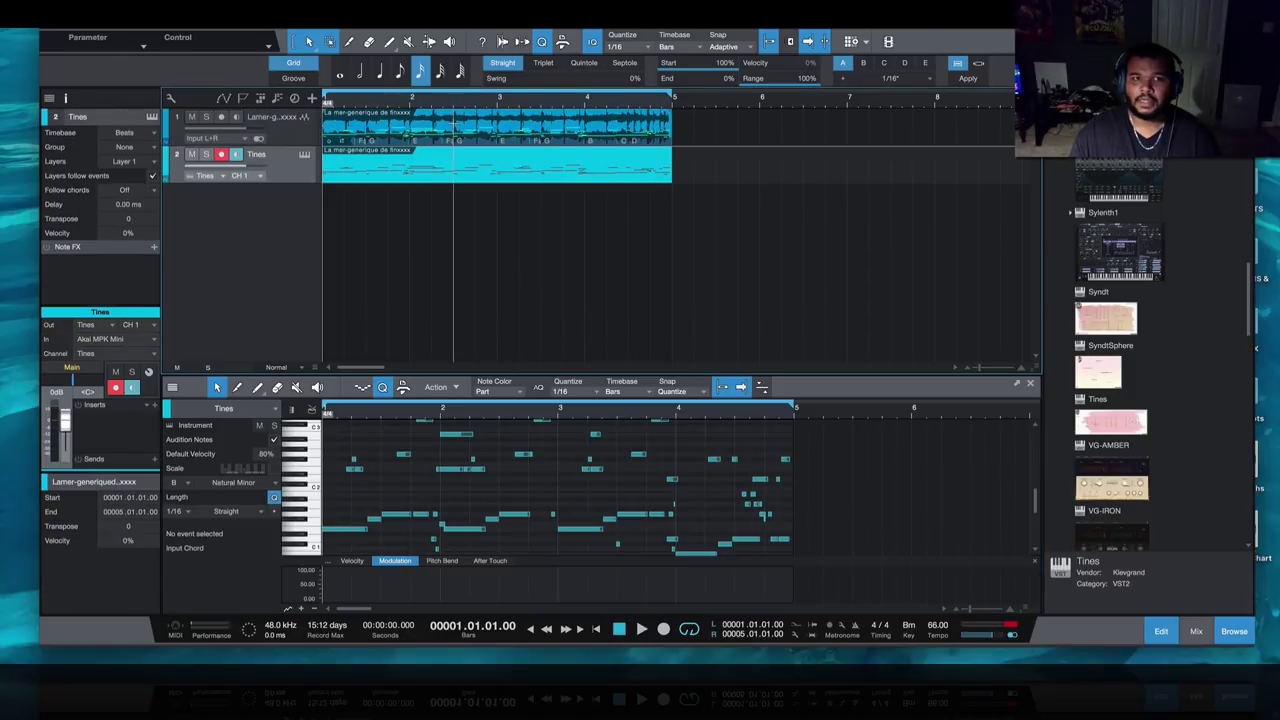
key("comma")
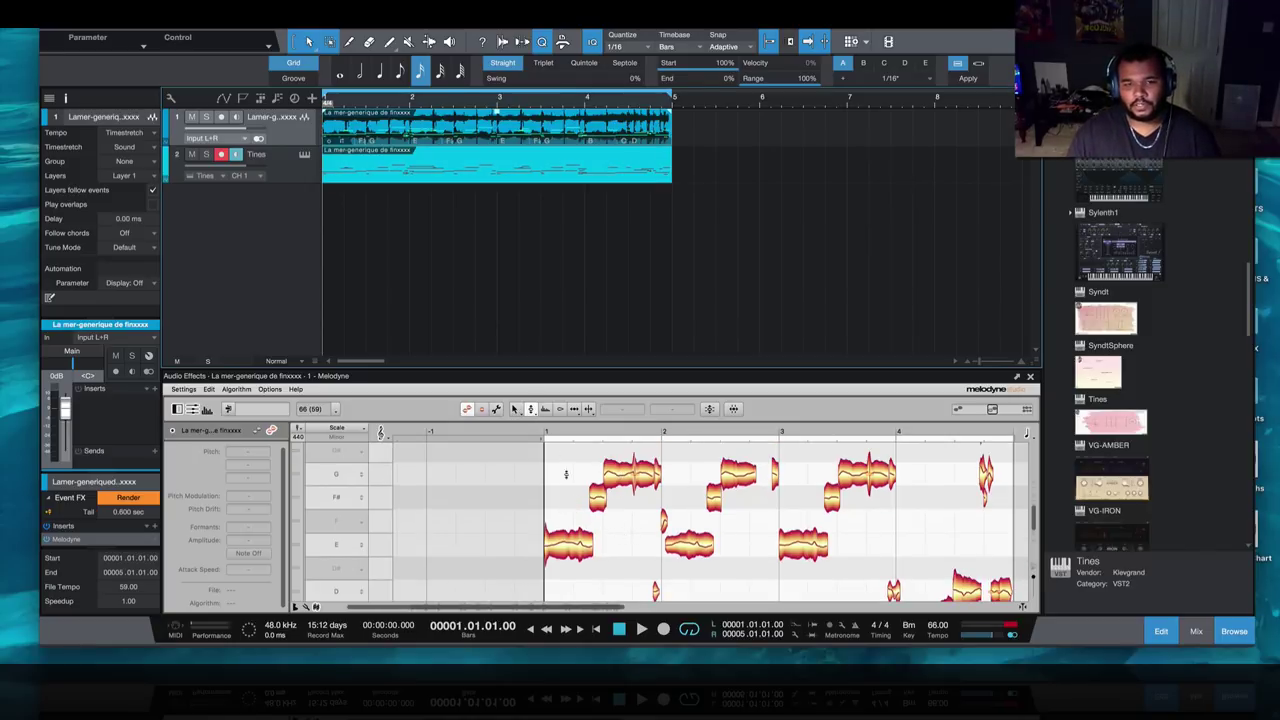
left_click(618, 472)
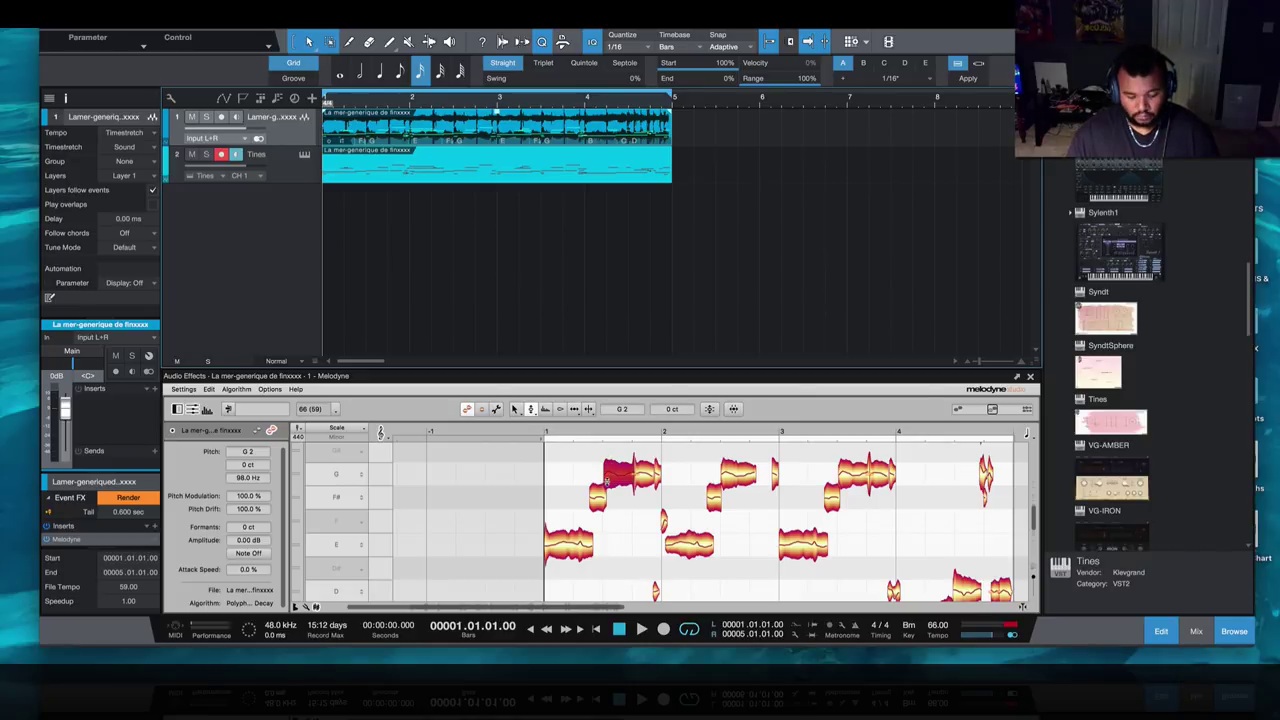
key("ctrl+a")
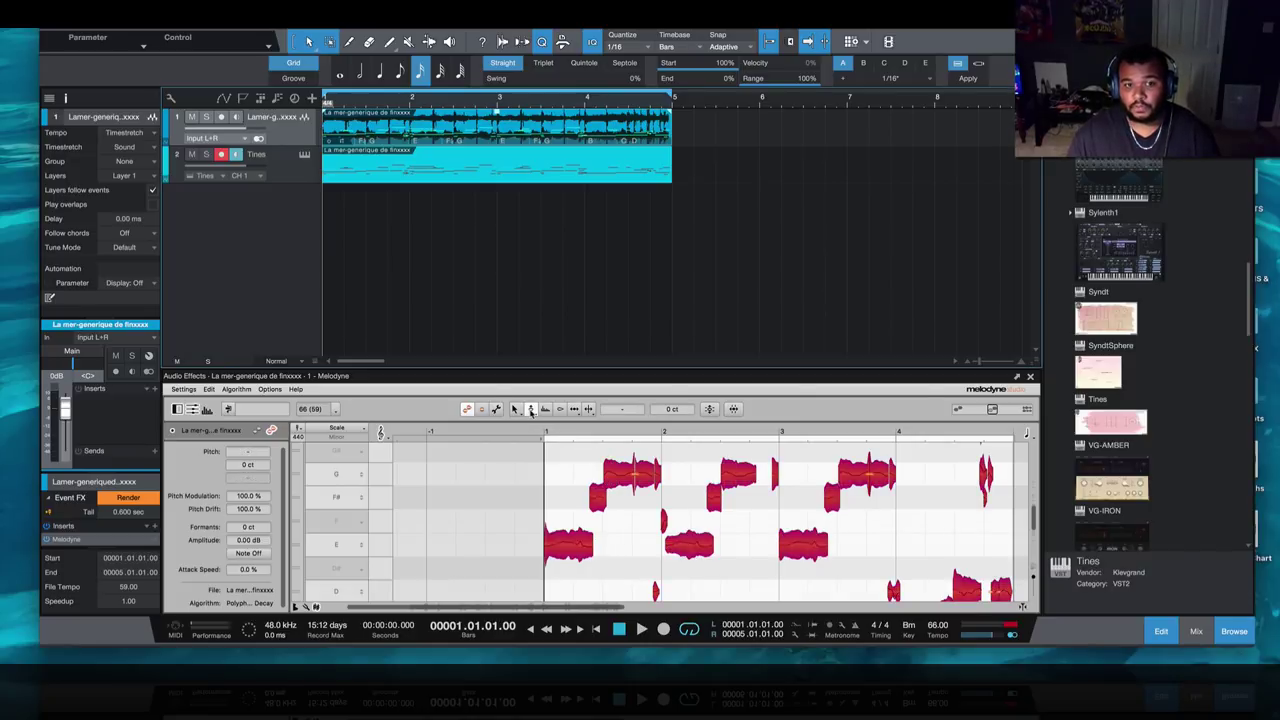
- Bounce the Melodyne-edited La mer event to a new track and dismiss the message
left_click(600, 130)
right_click(598, 131)
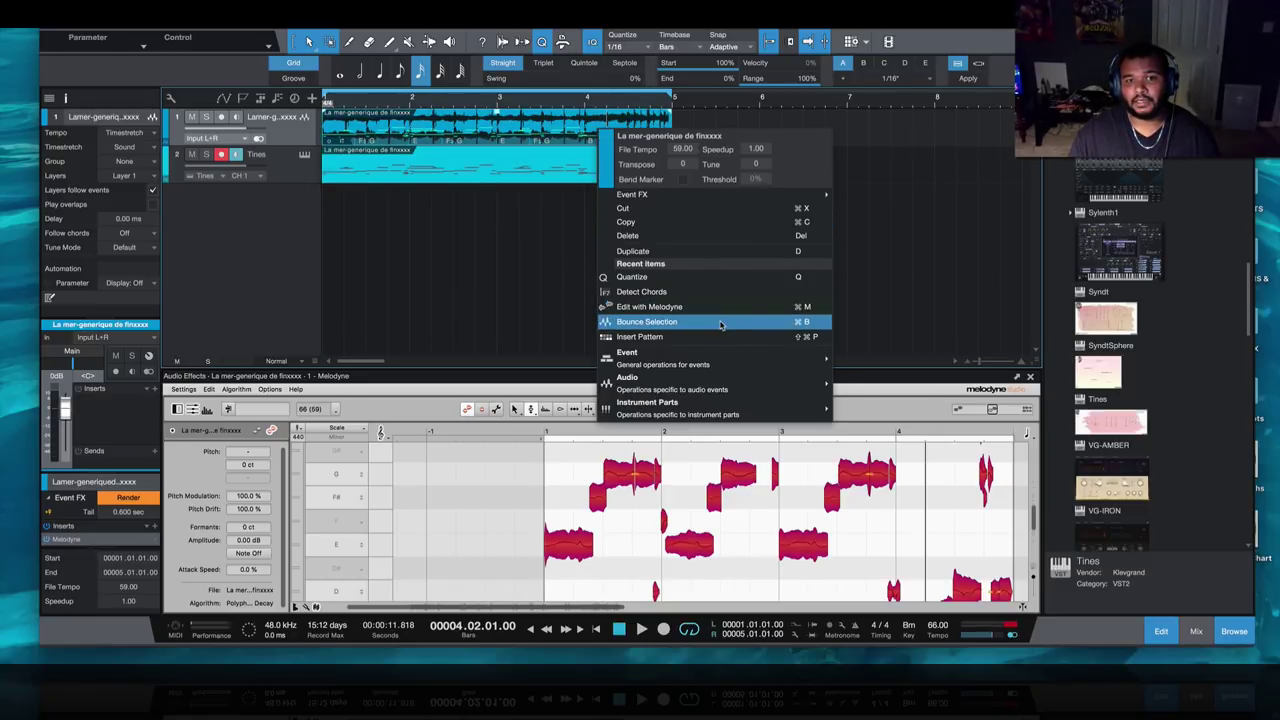
mouse_move(773, 364)
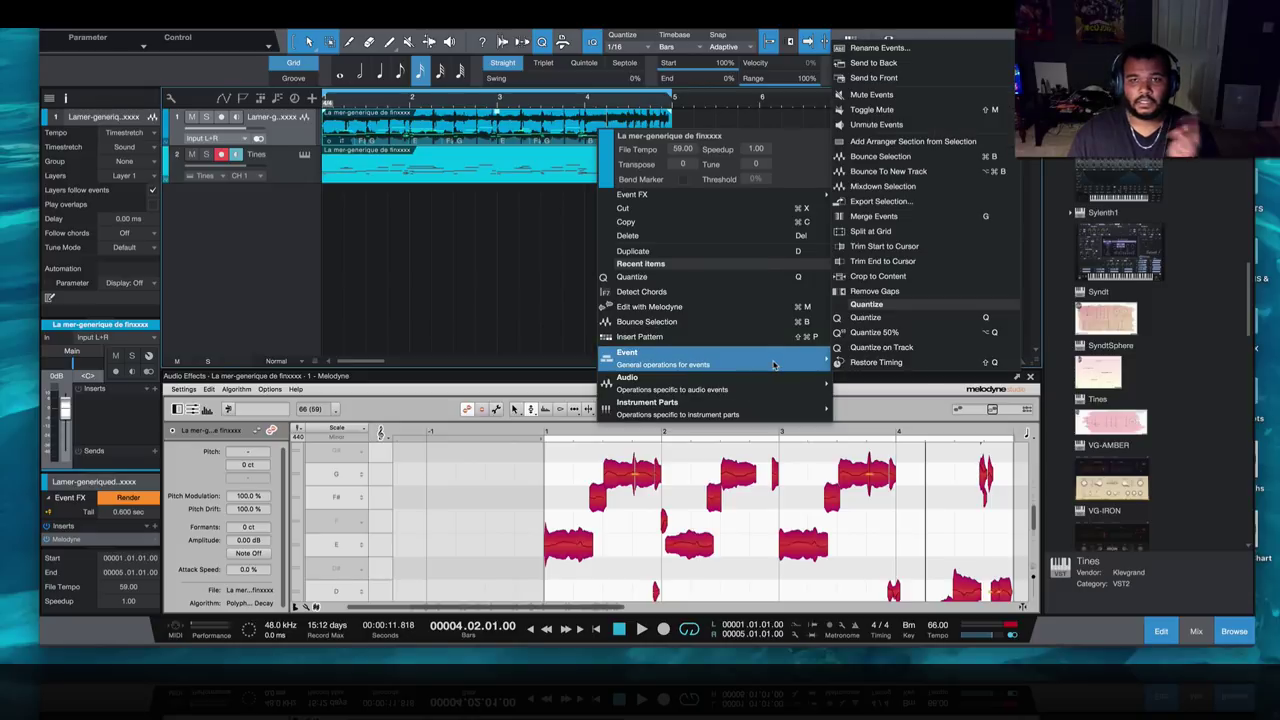
left_click(948, 174)
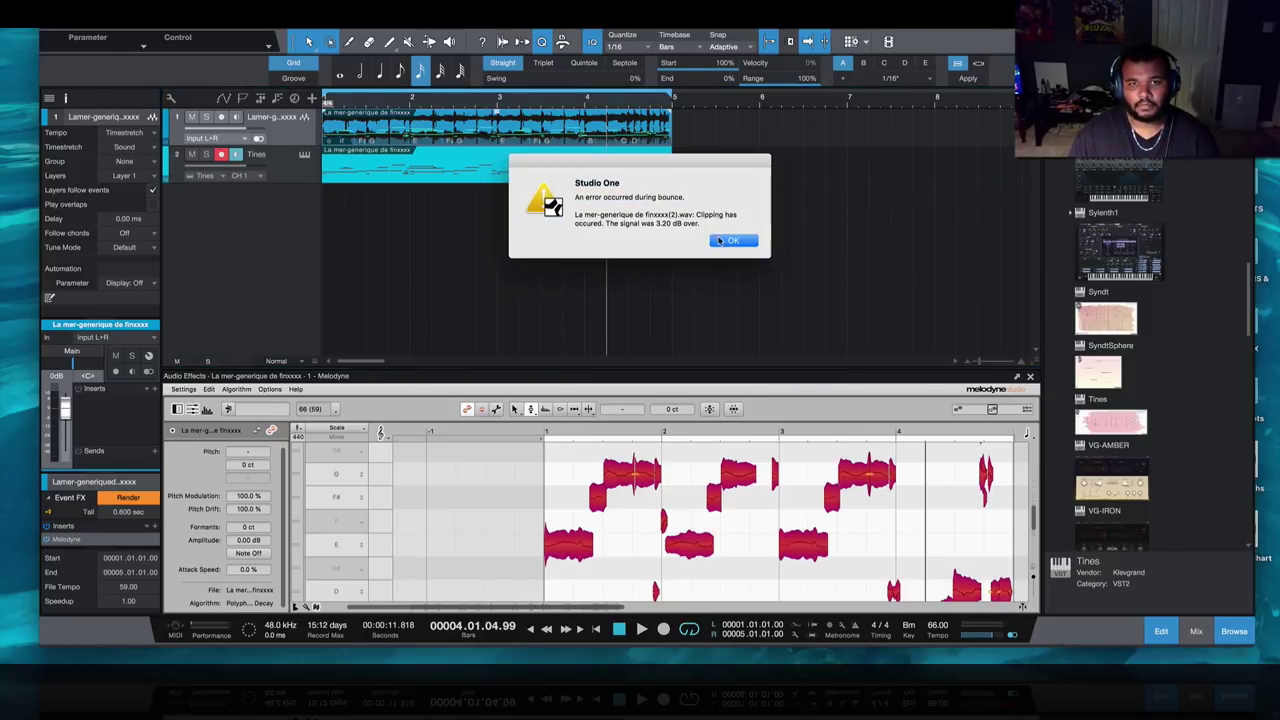
left_click(730, 241)
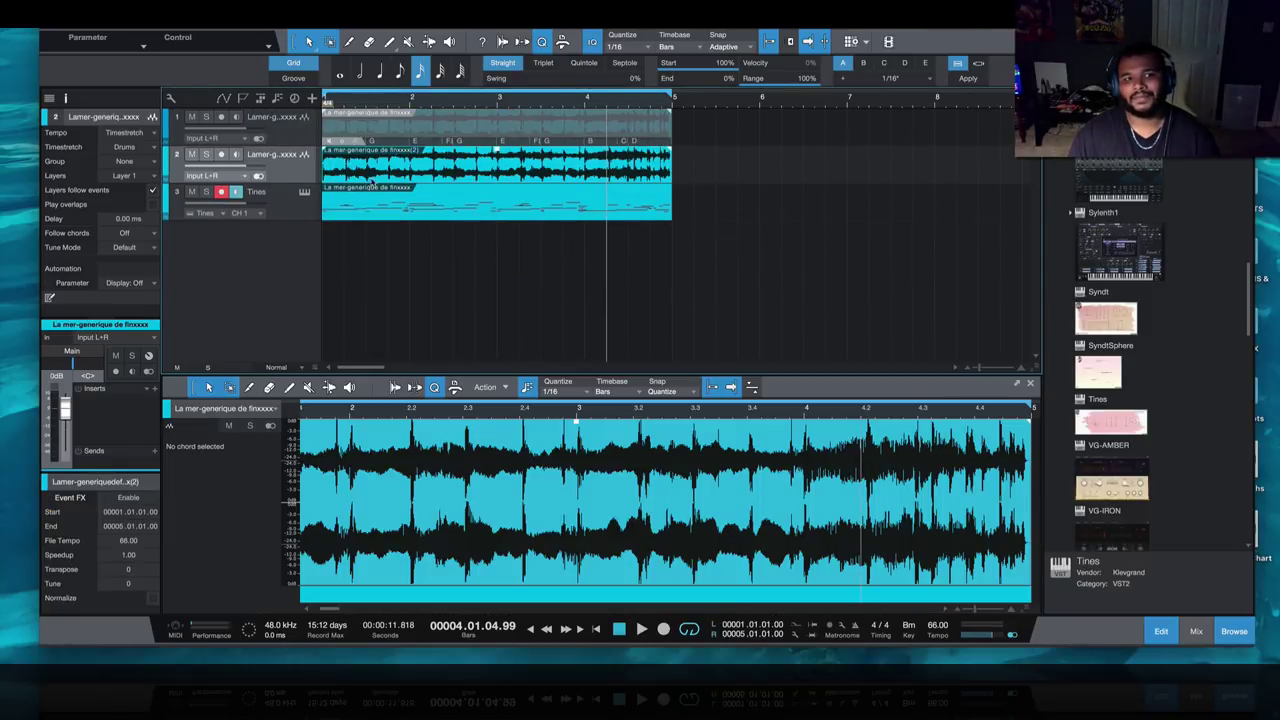
- Quantize the bounced La mer event to the 1/16 grid and play it from the start
left_click(968, 79)
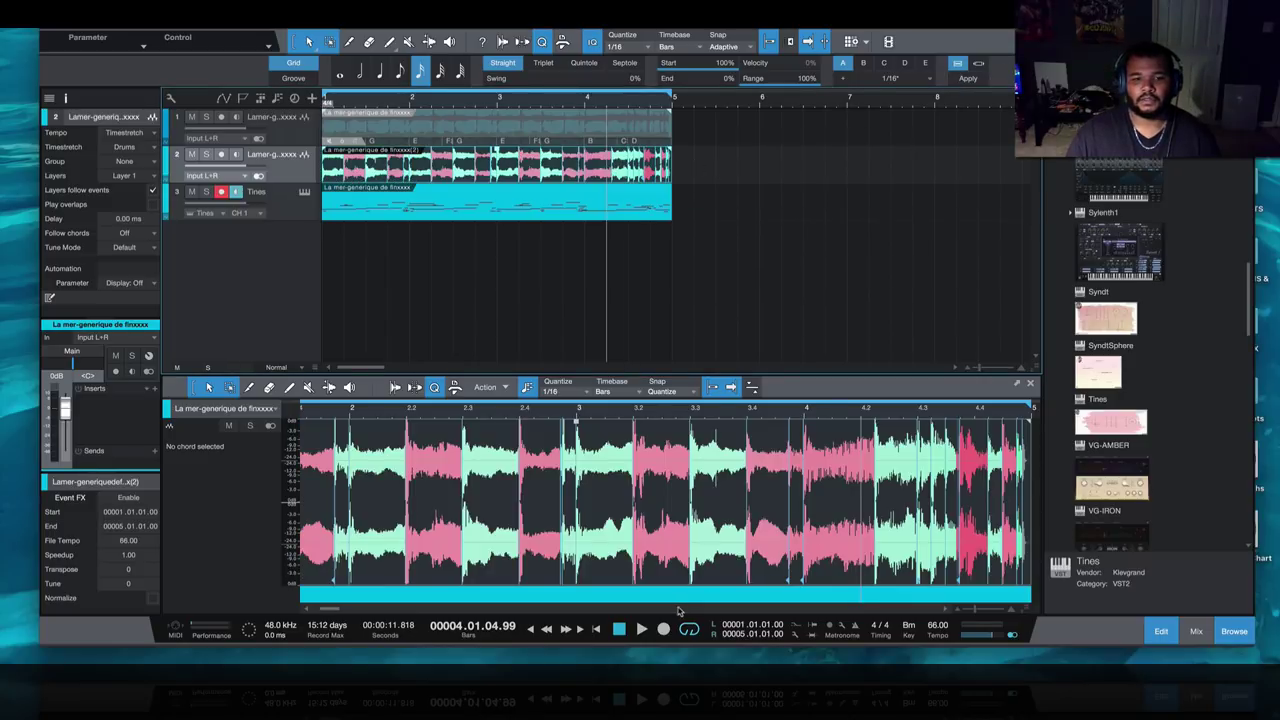
left_click(597, 628)
left_click(641, 628)
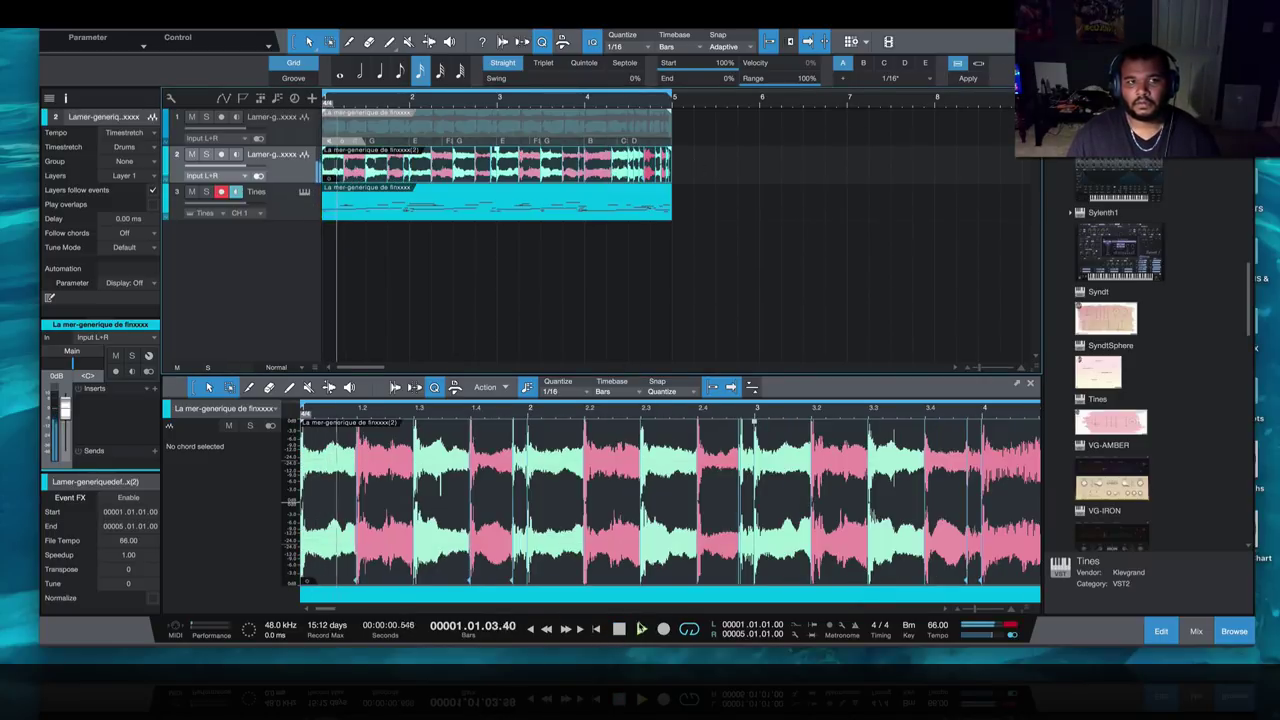
- Lower the bounced sample track's volume to -6.1 dB with Tines muted, and turn off the audio editor's autoscroll
left_click_drag(243, 170, 230, 174)
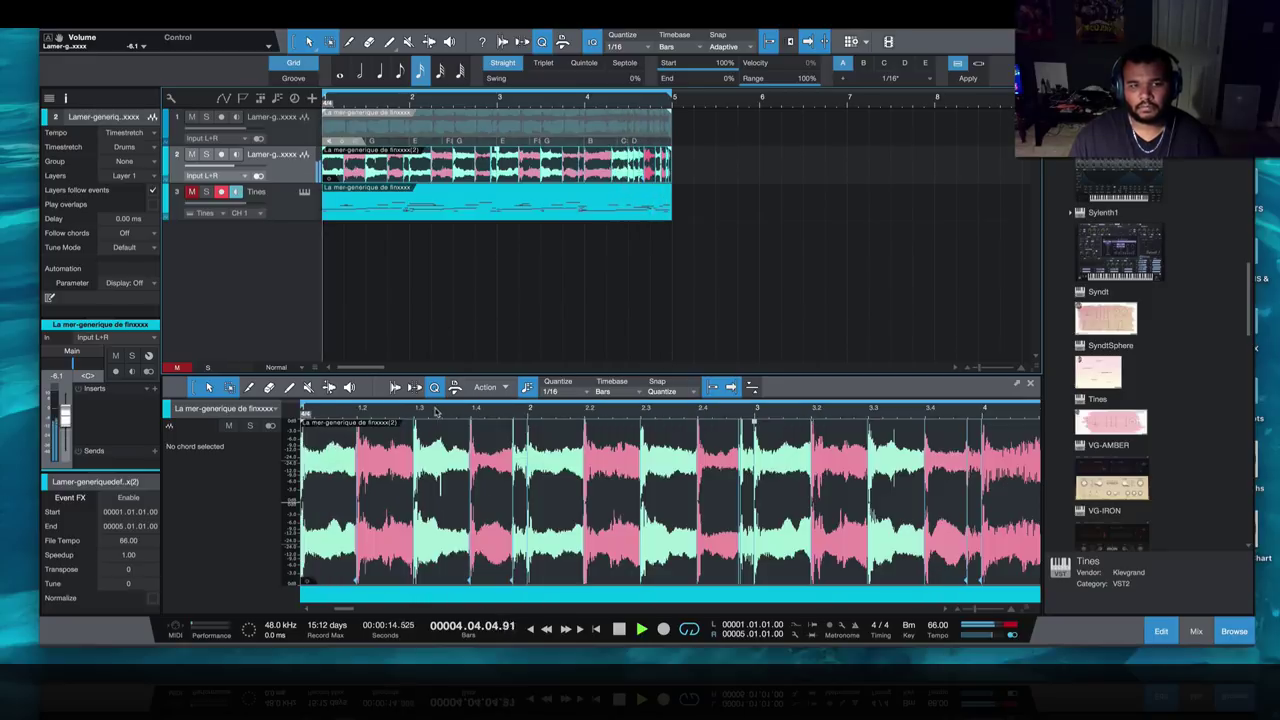
left_click(731, 387)
key("space")
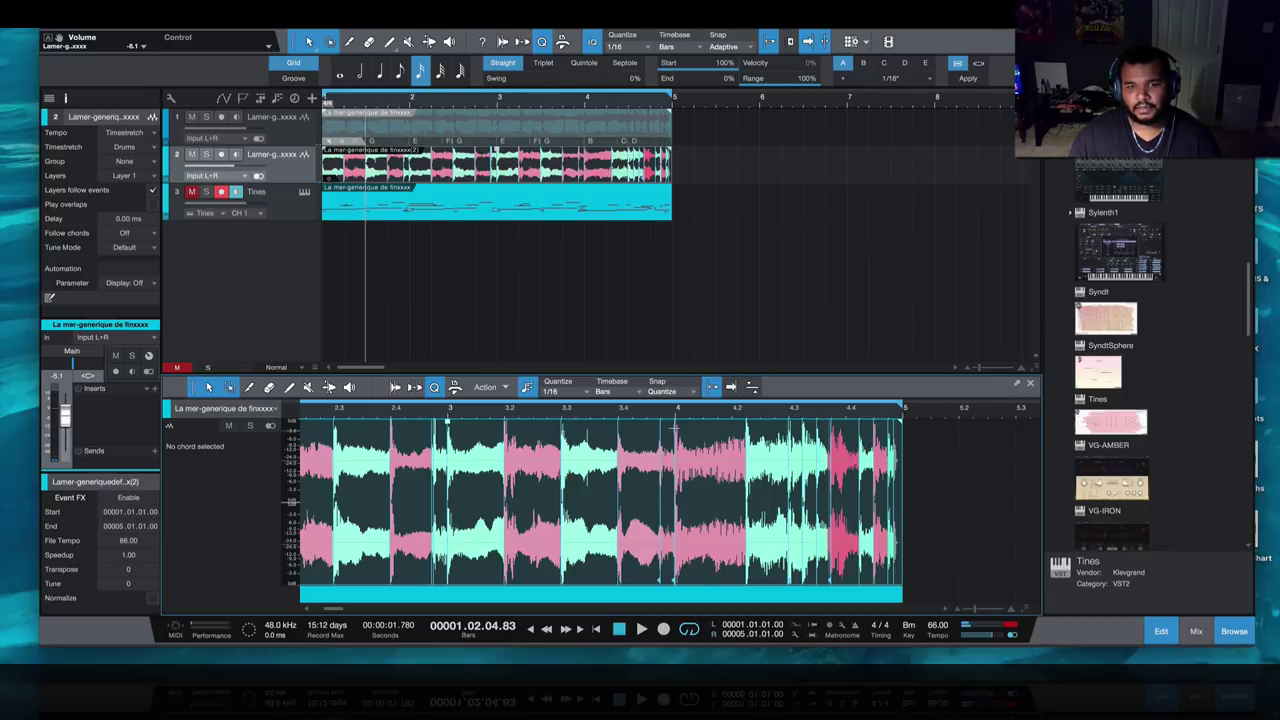
- Split the bounced La mer event at 4.2.2 and 4.2.2.55 to isolate a short slice around the transient
left_click(742, 425)
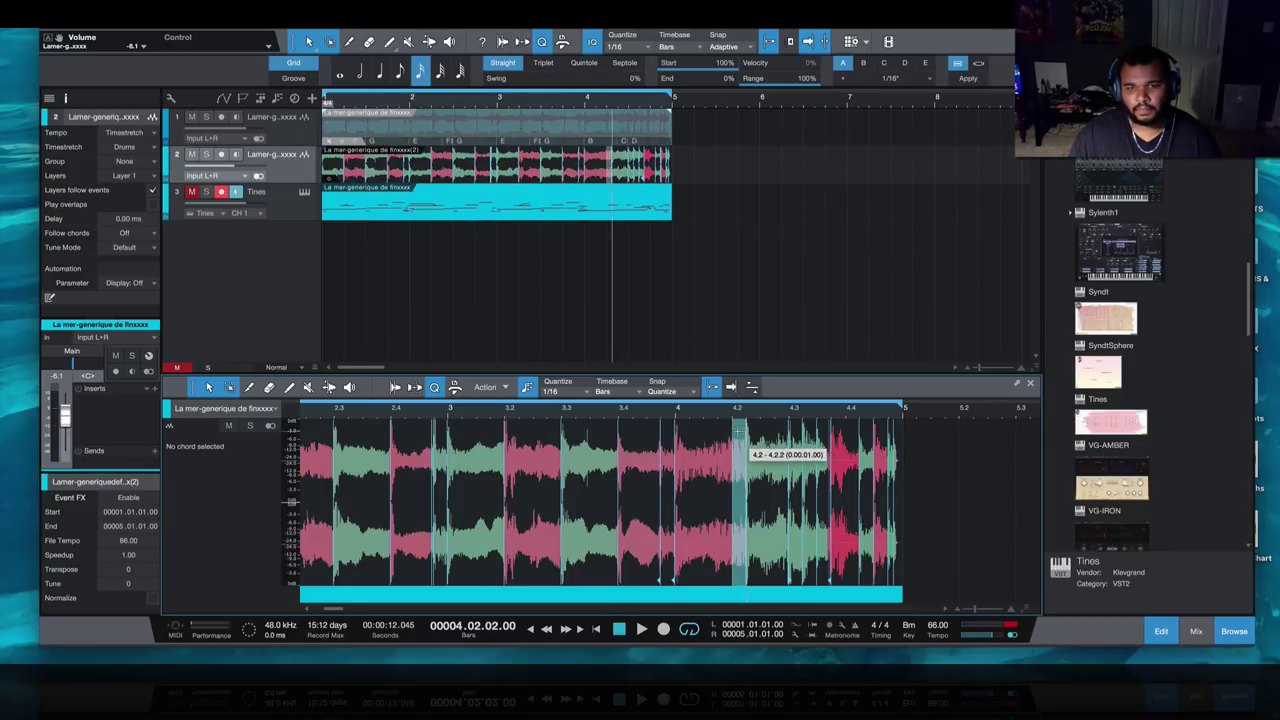
left_click(724, 432)
left_click(745, 474)
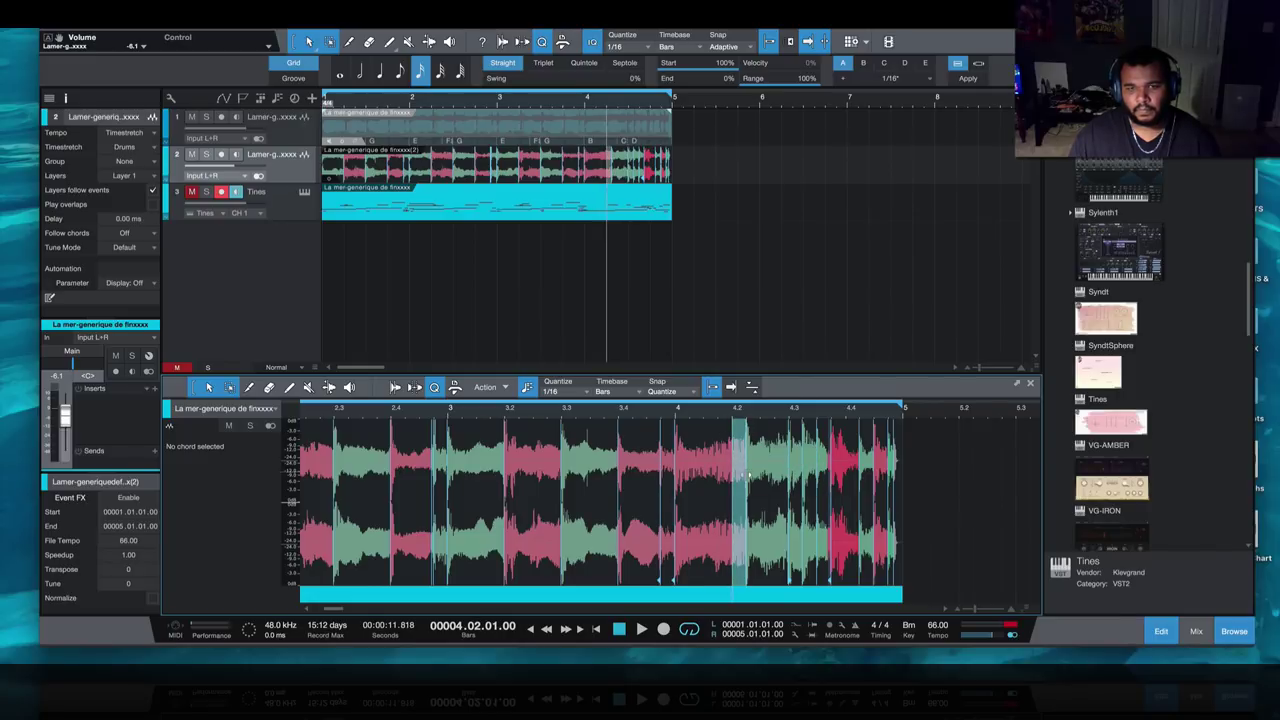
left_click(746, 477)
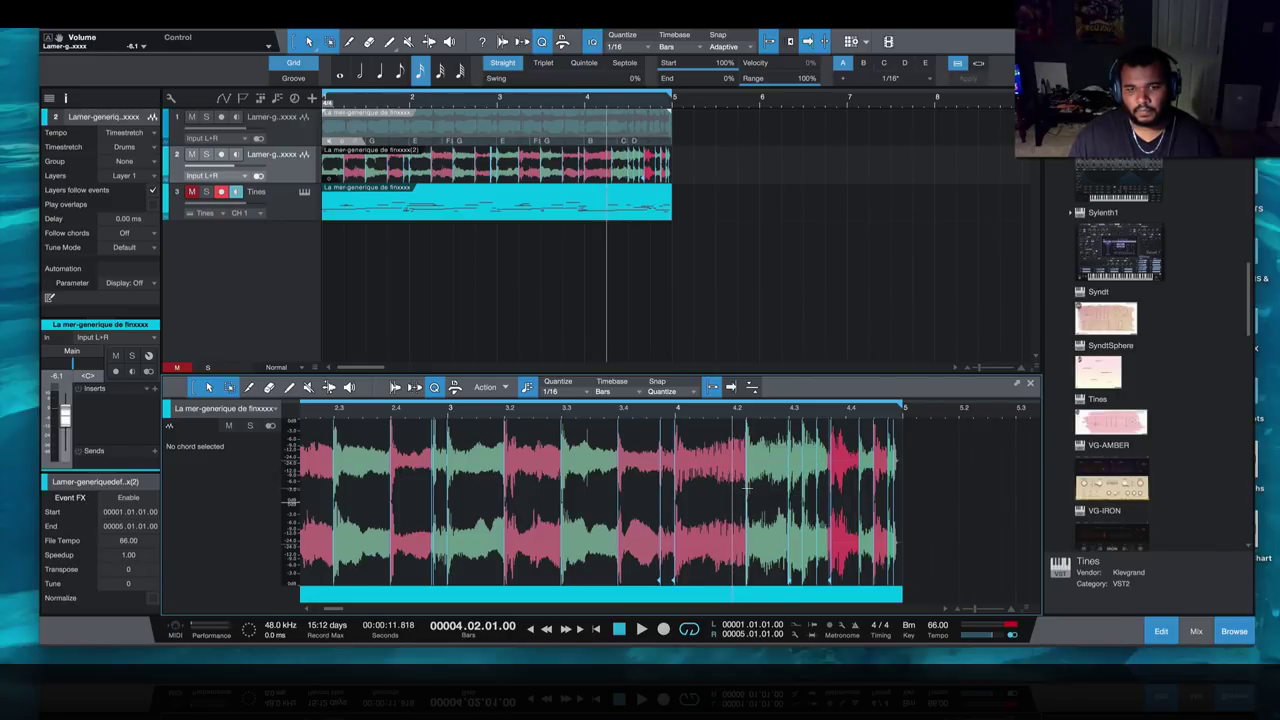
left_click(745, 478)
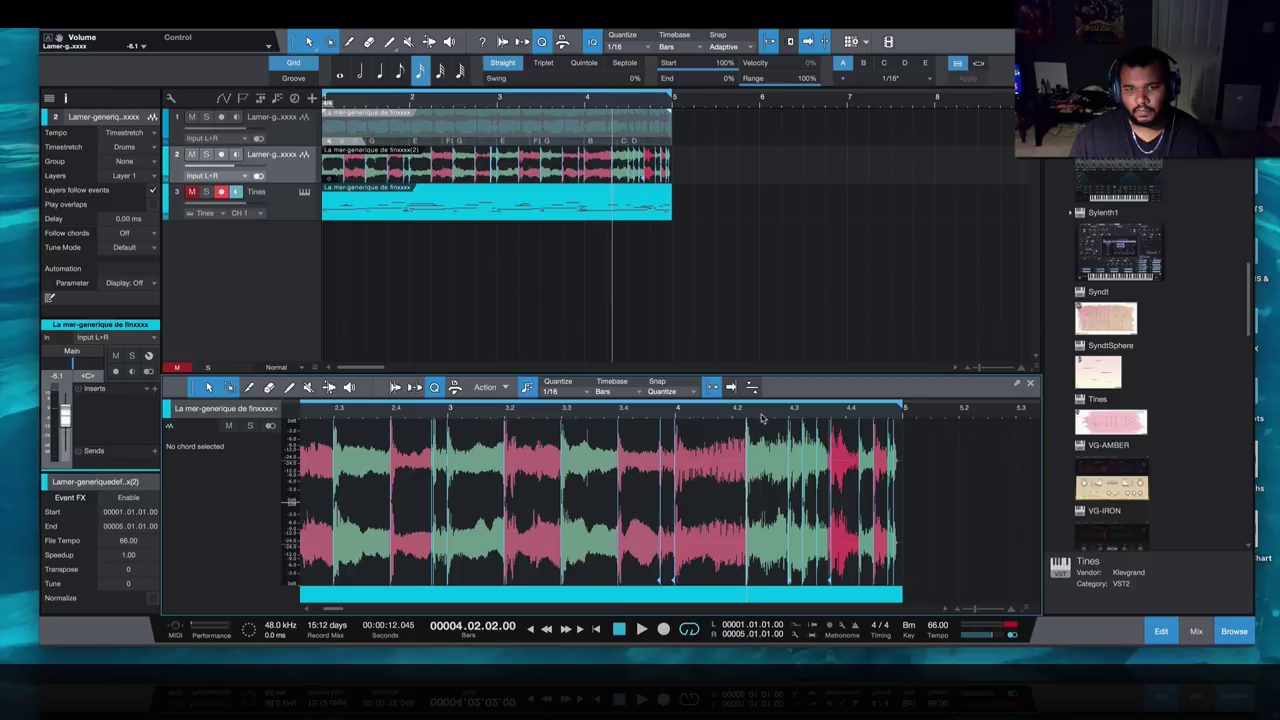
scroll(762, 418, "up", 3)
key("alt+q")
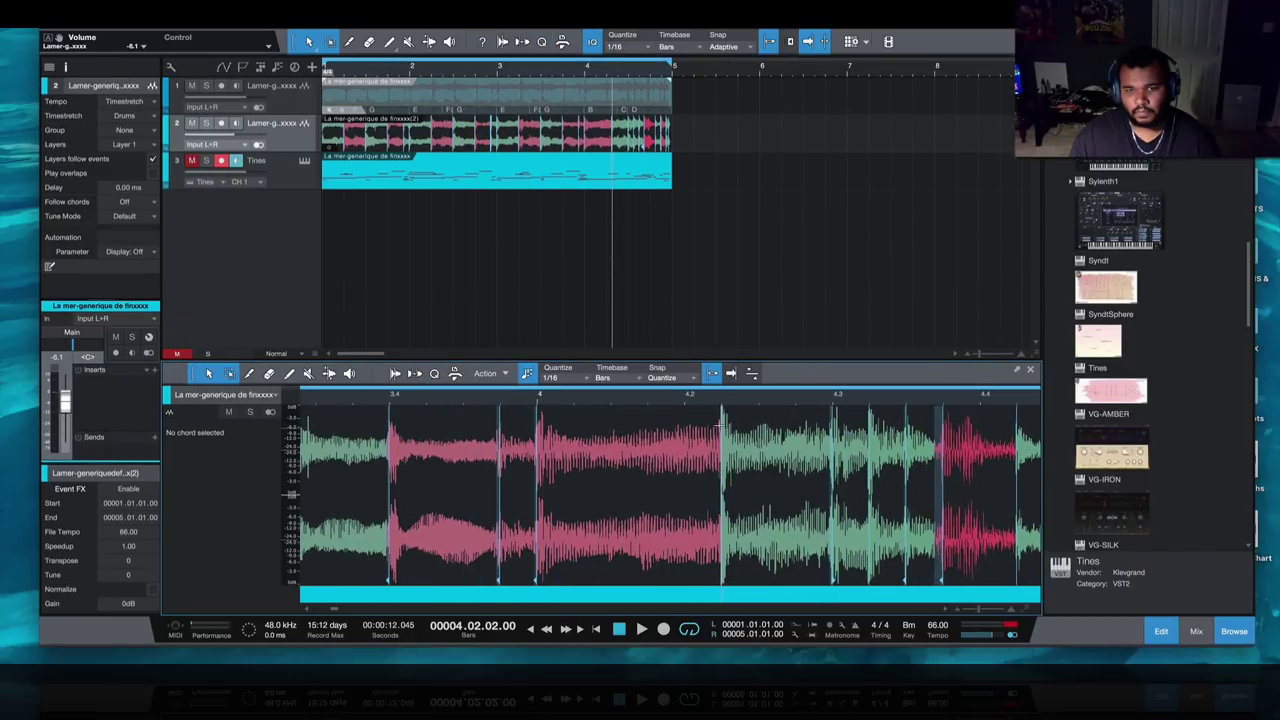
left_click(740, 457, "alt")
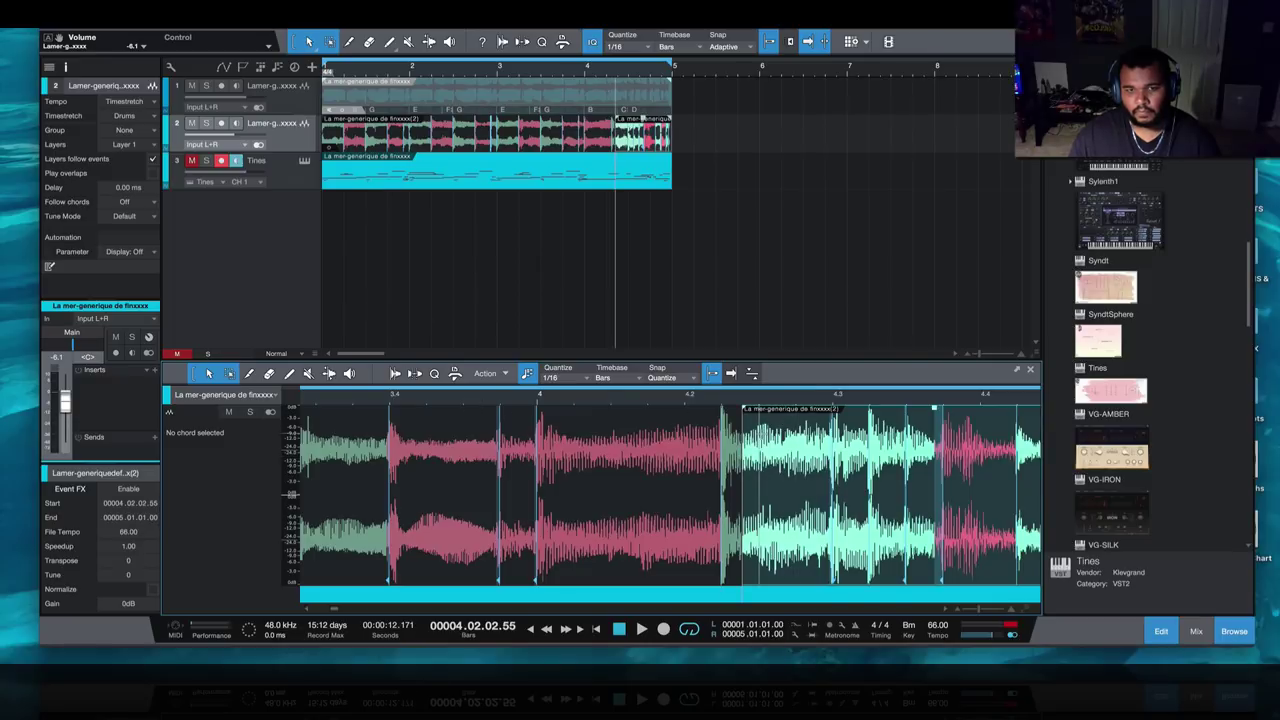
left_click(726, 460, "alt")
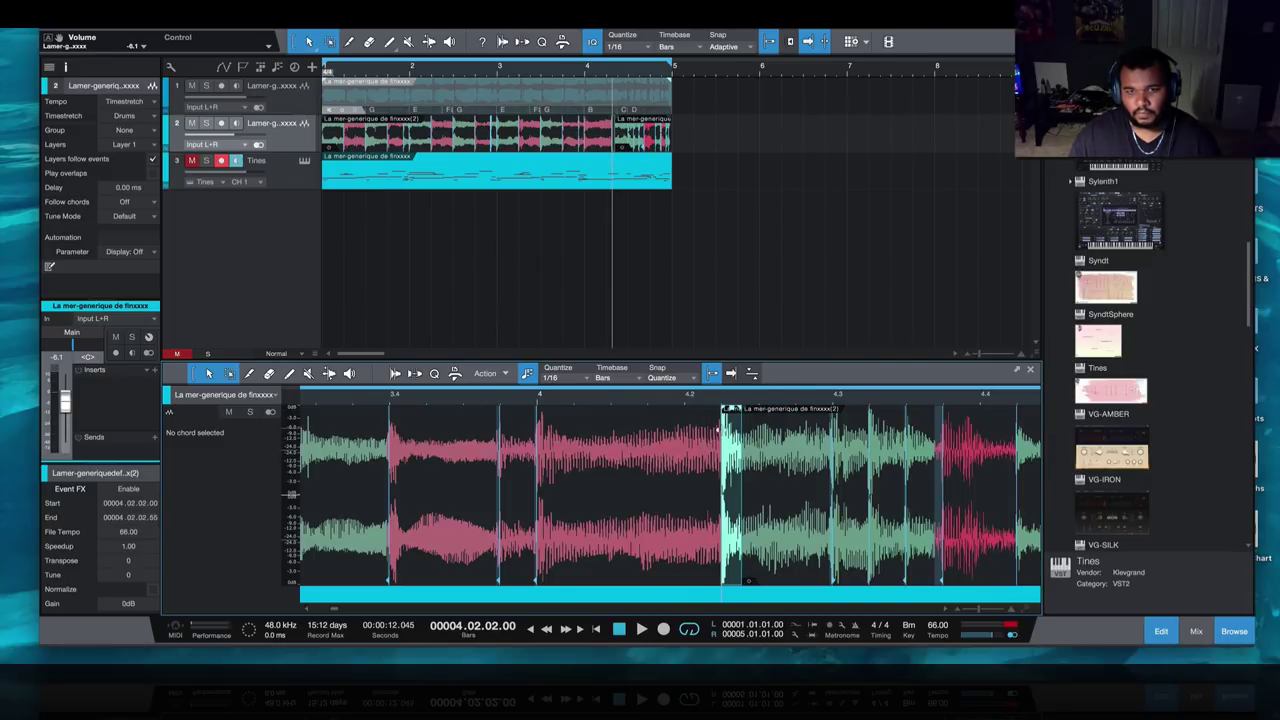
- Try to extend the short slice's start back to 4.2.1, undo it, and play the loop from the start
left_click_drag(720, 430, 684, 436)
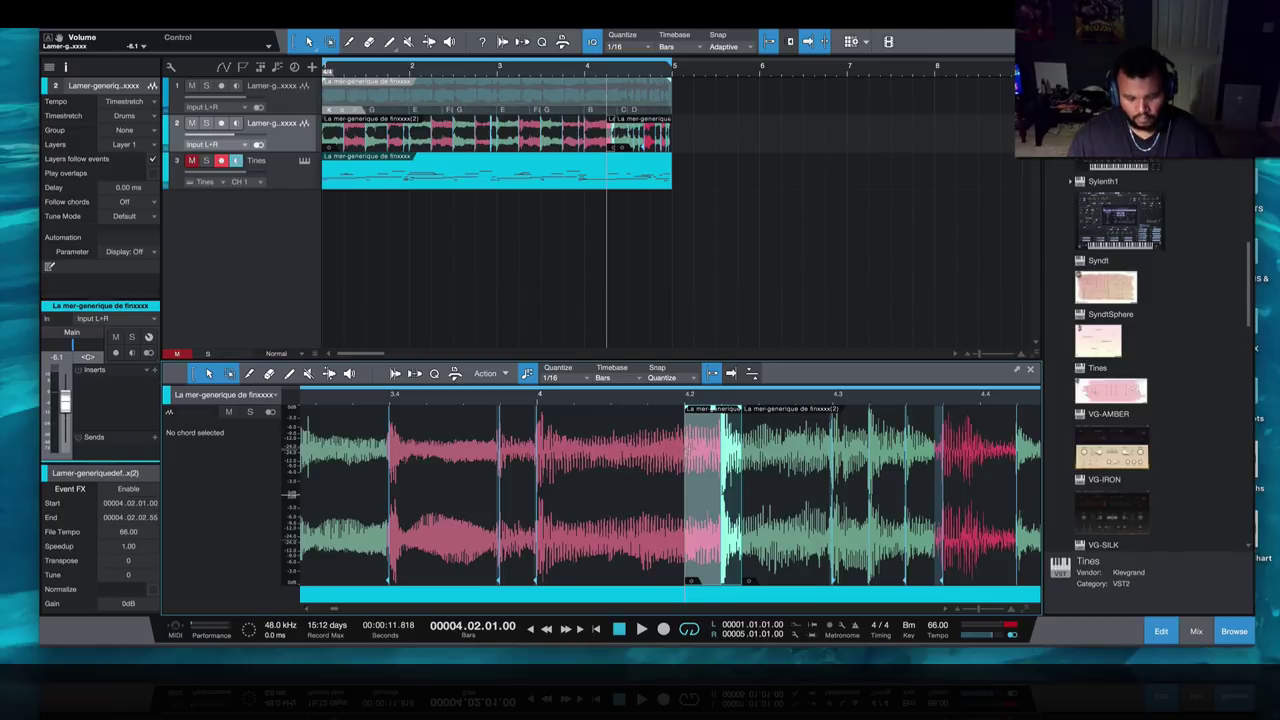
key("ctrl+z")
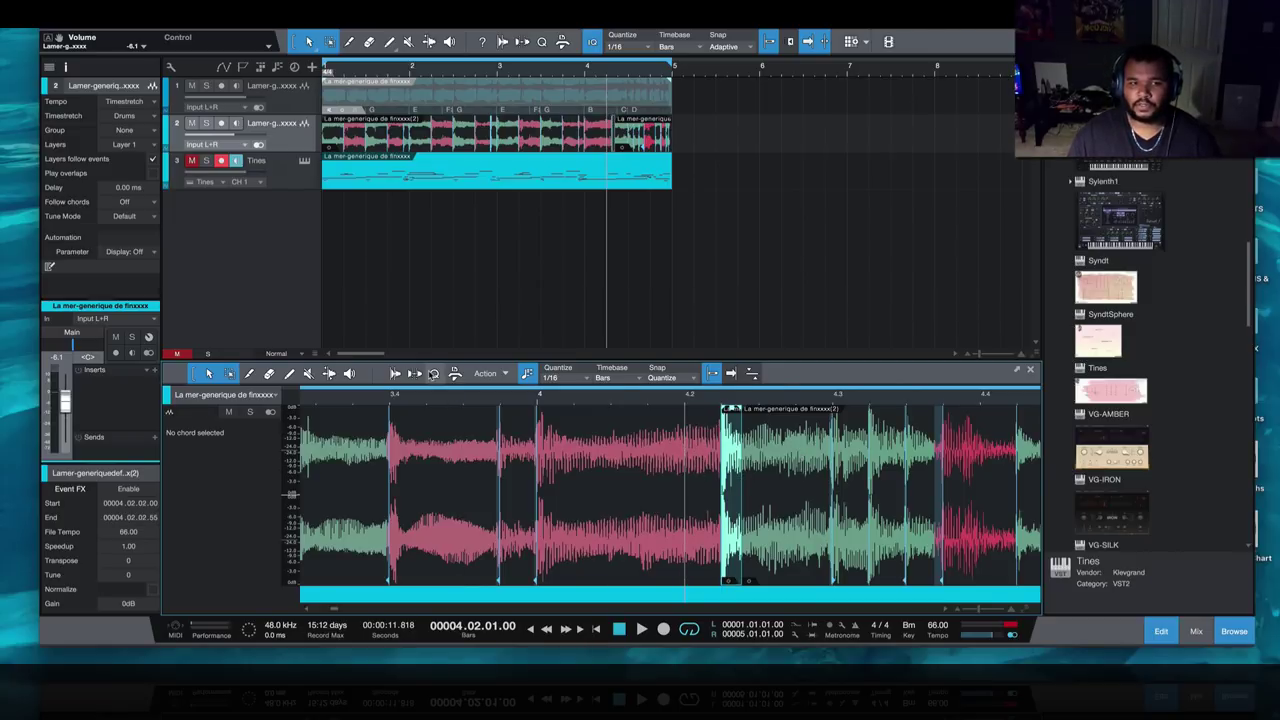
left_click(435, 374)
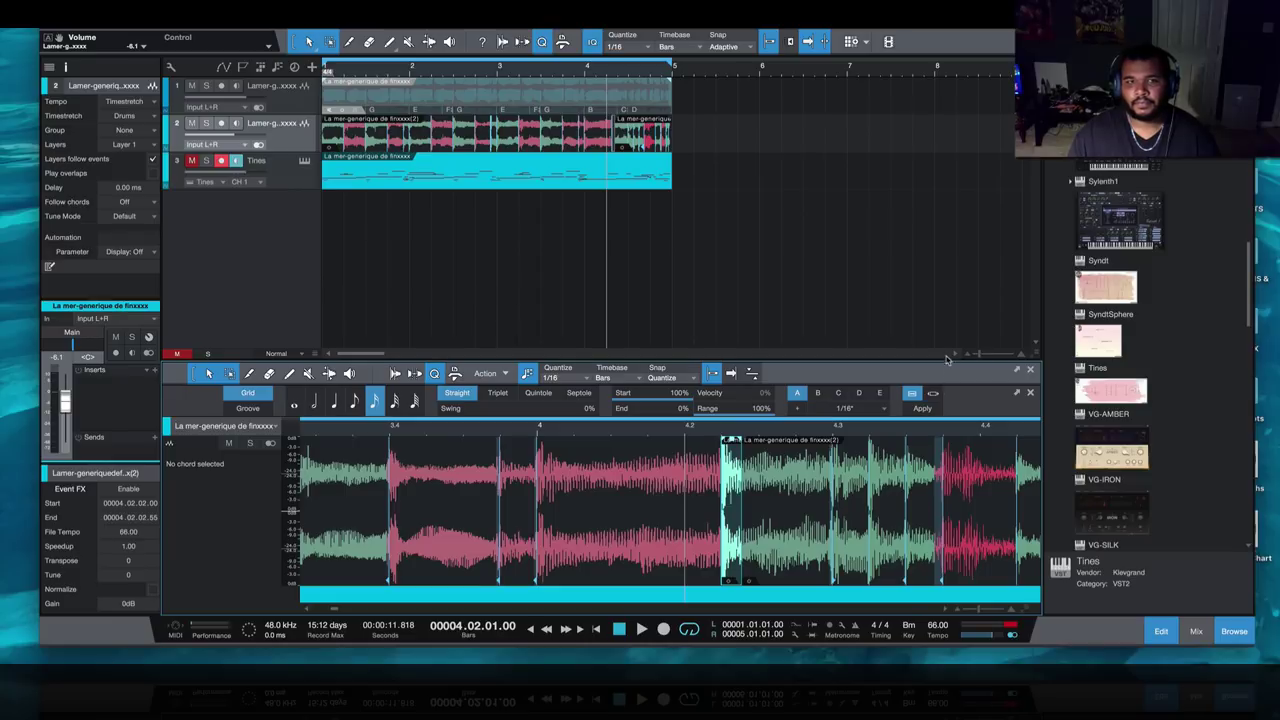
key("space")
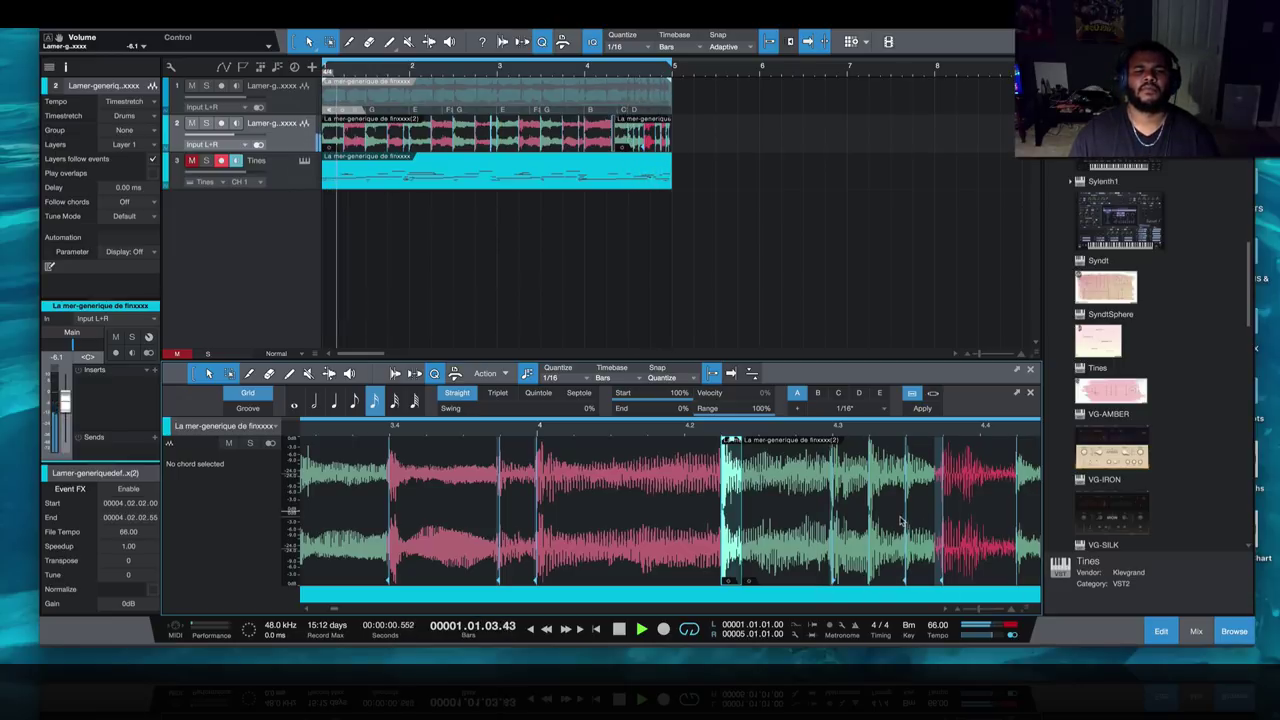
left_click(657, 138)
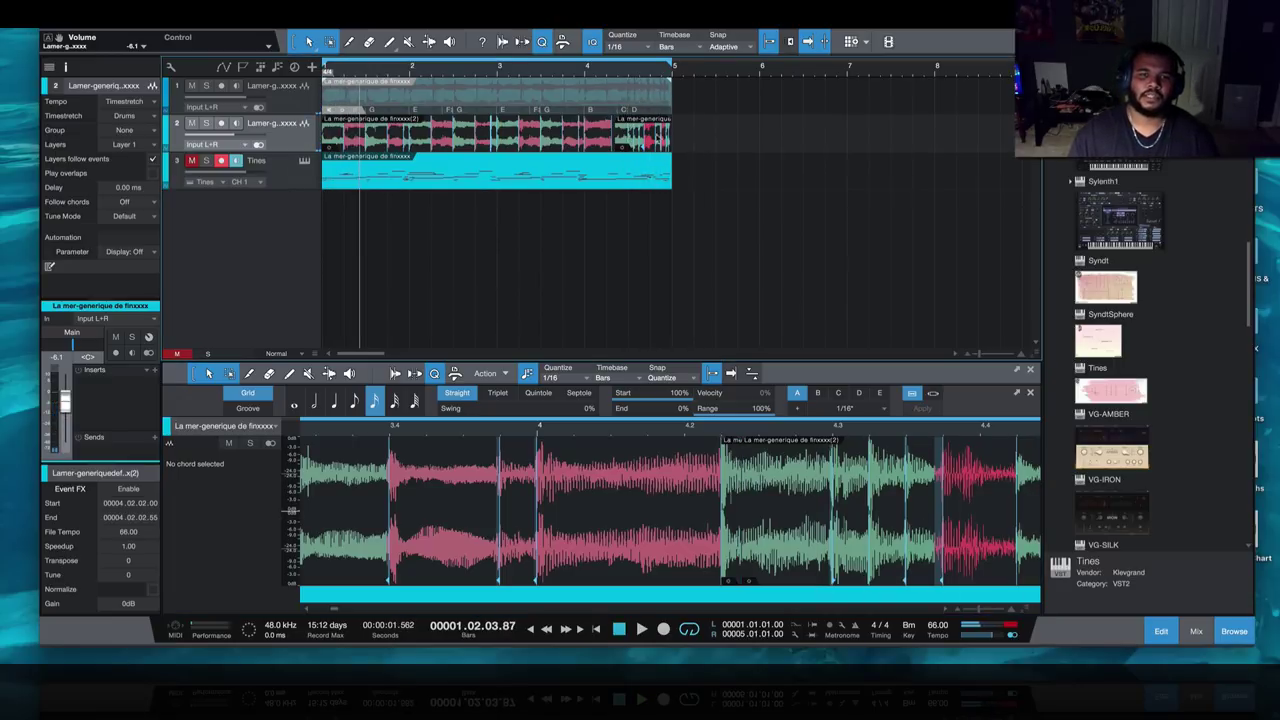
- Delete the bounced sample's audio from bar 4 onward, including the tail after the split, and play the remaining part
left_click_drag(671, 133, 612, 135)
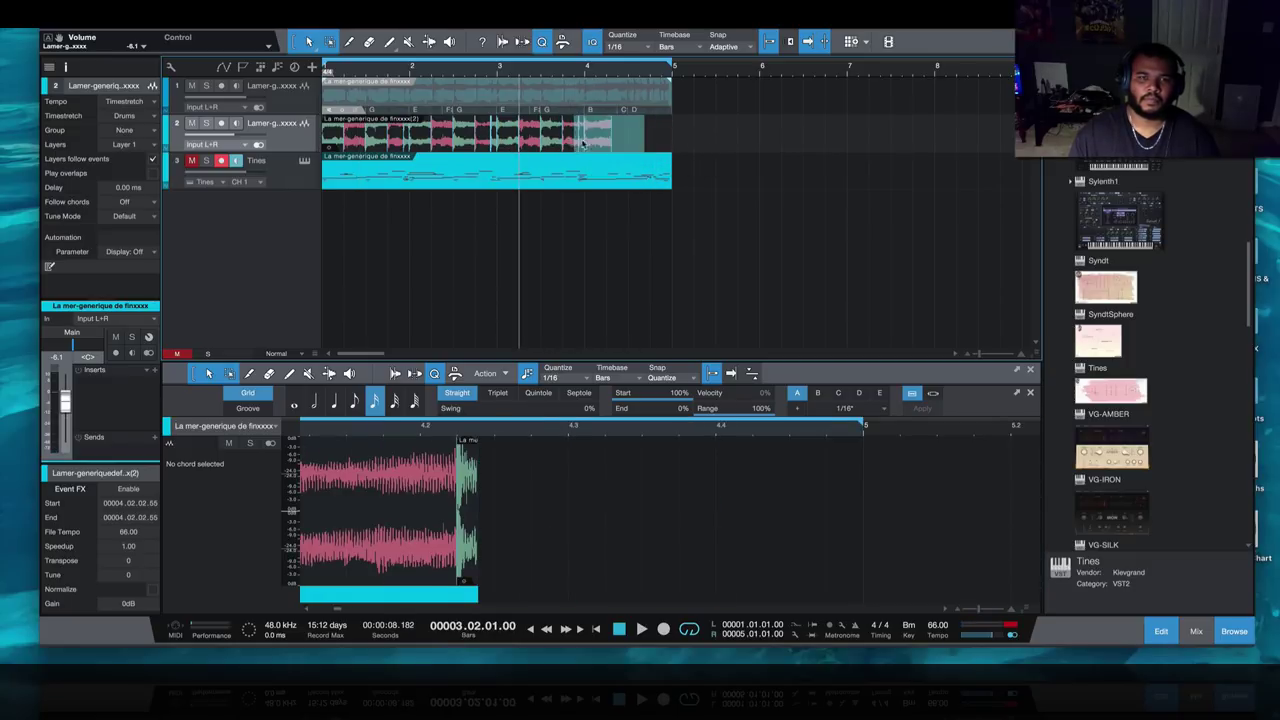
left_click(580, 135)
left_click(587, 75)
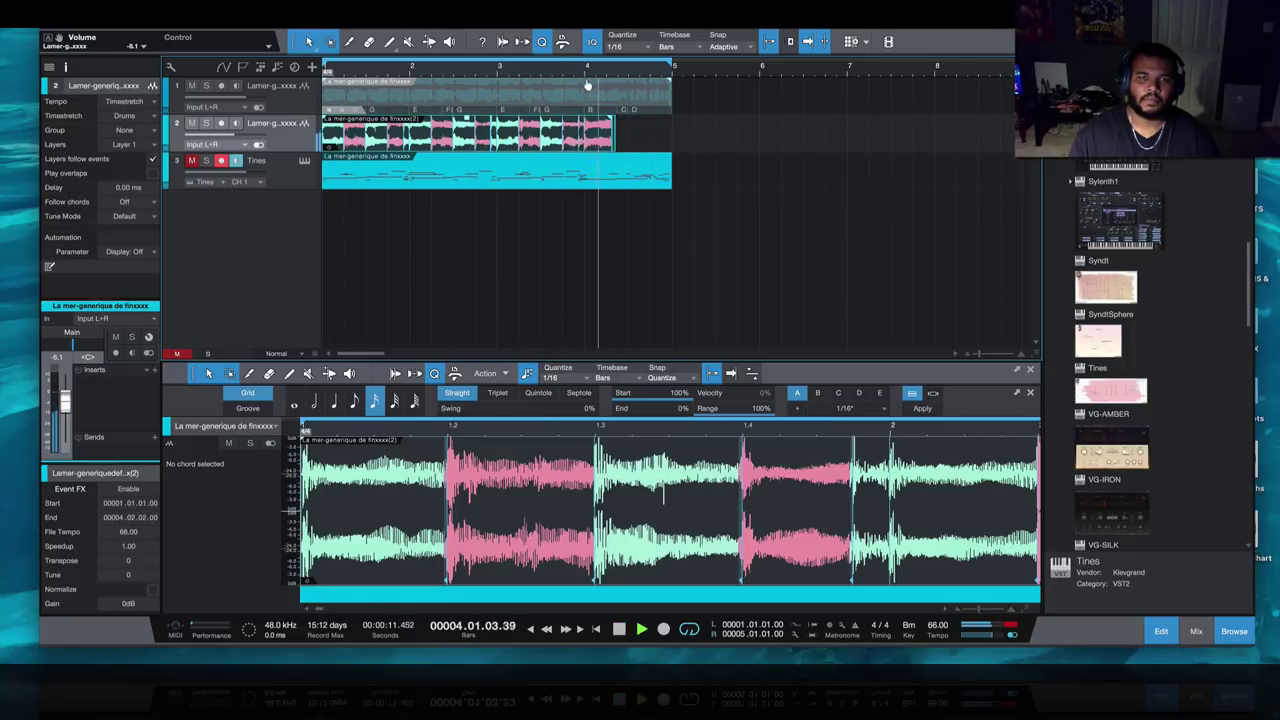
key("space")
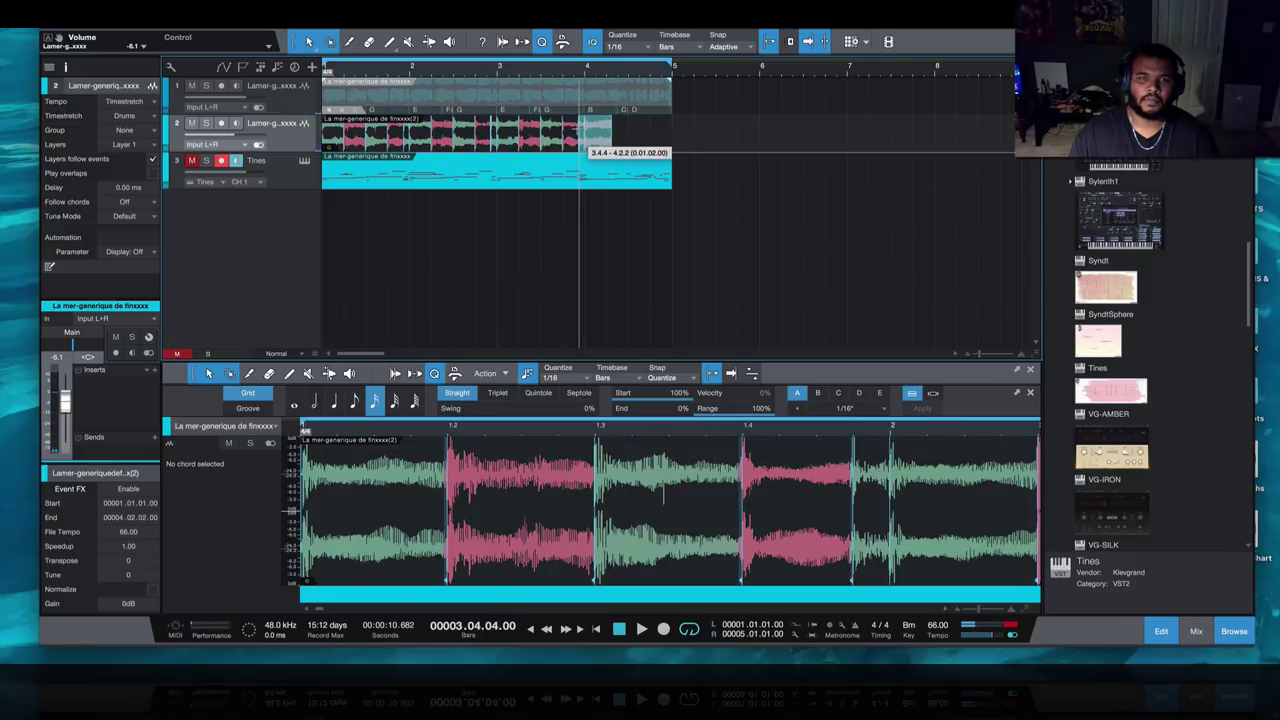
key("Delete")
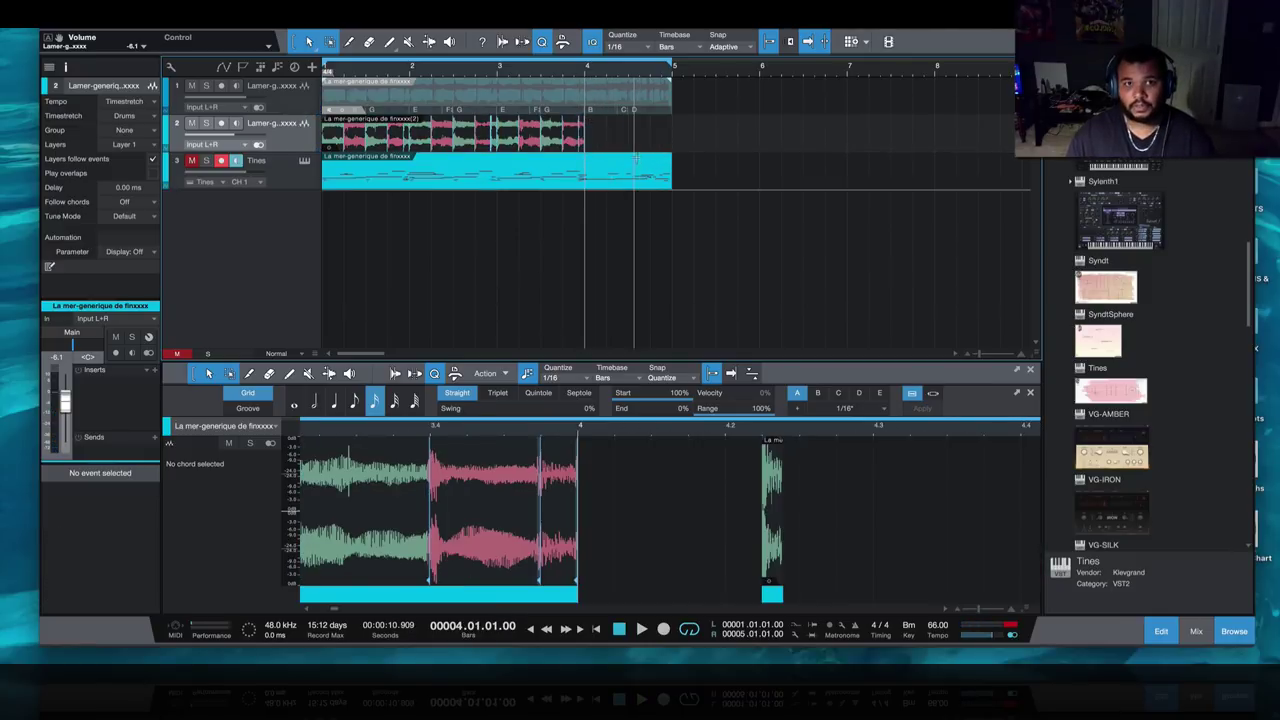
left_click(525, 75)
key("space")
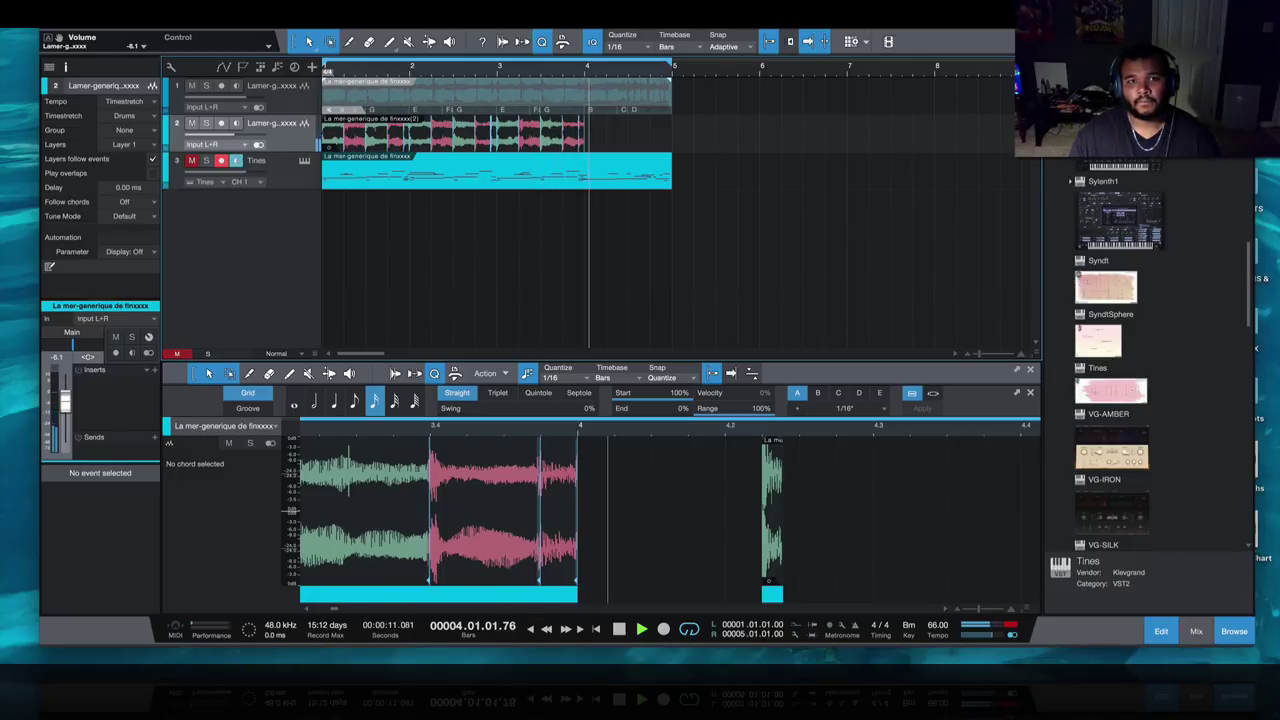
left_click_drag(1140, 357, 340, 252)
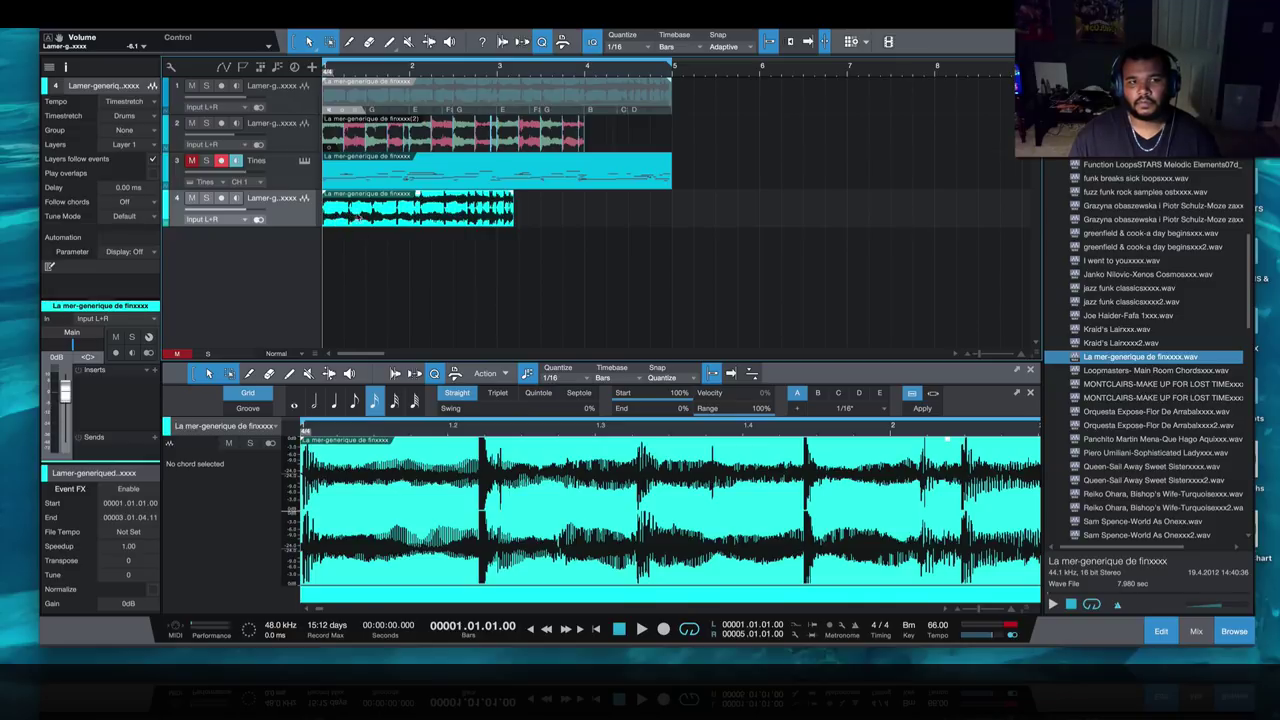
key("Delete")
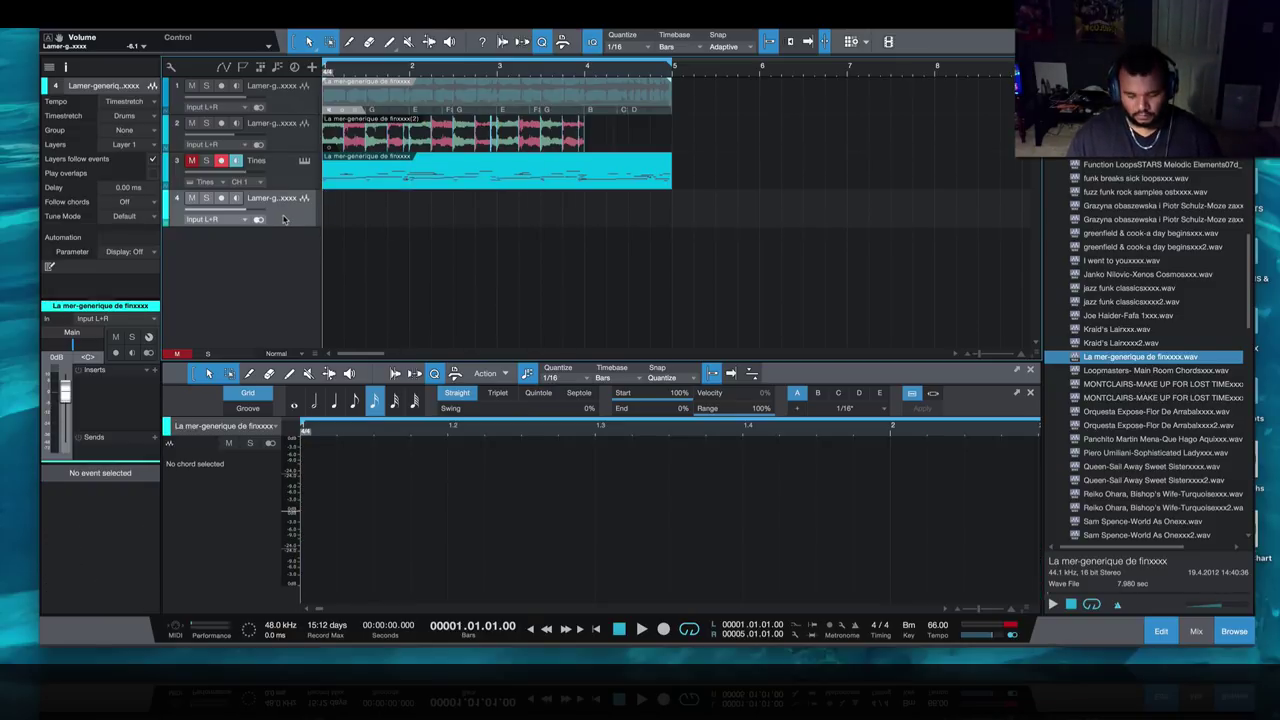
key("Delete")
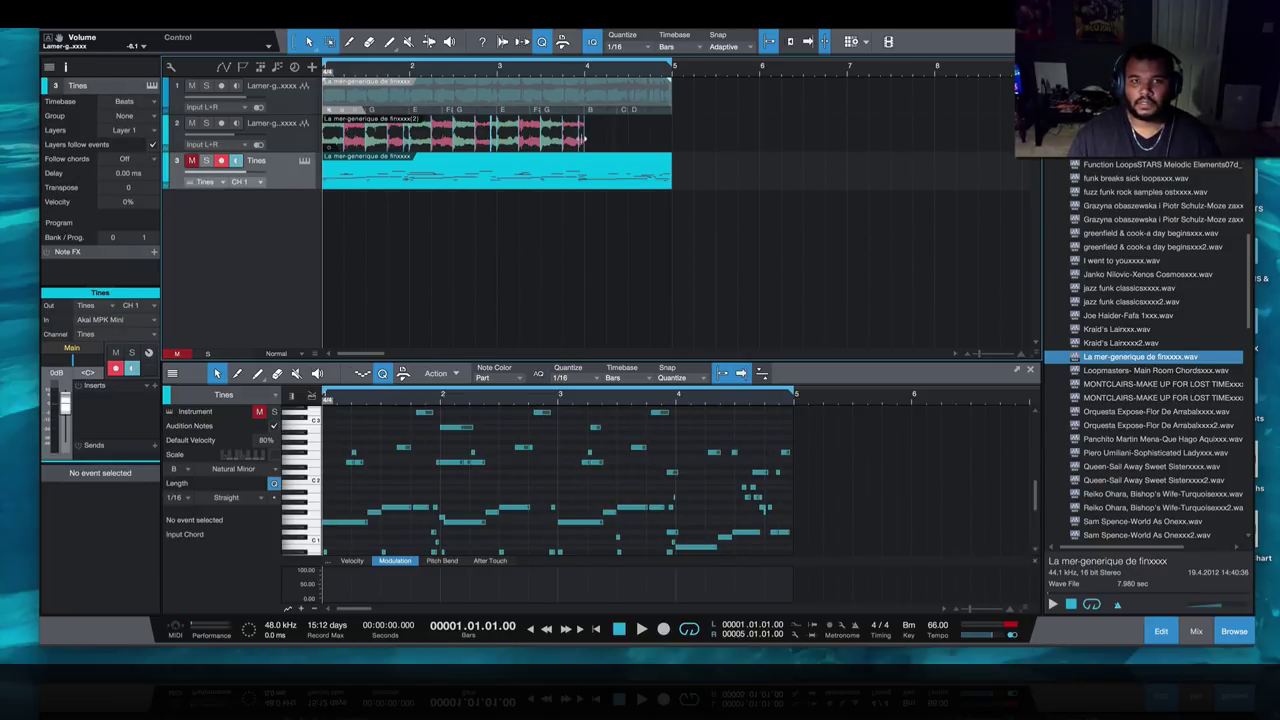
- Trim the bounced La mer event to its first bar and duplicate it three times to fill up to bar 5
left_click_drag(583, 138, 408, 147)
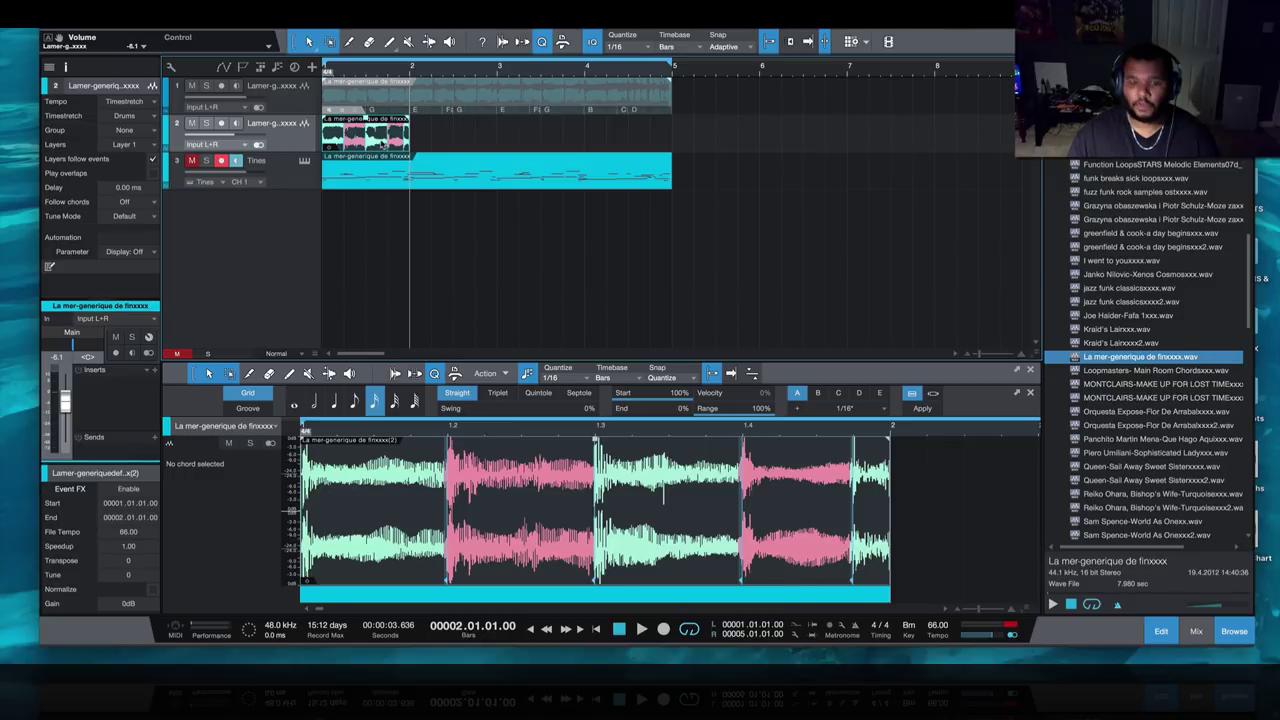
key("d")
key("d")
key("d")
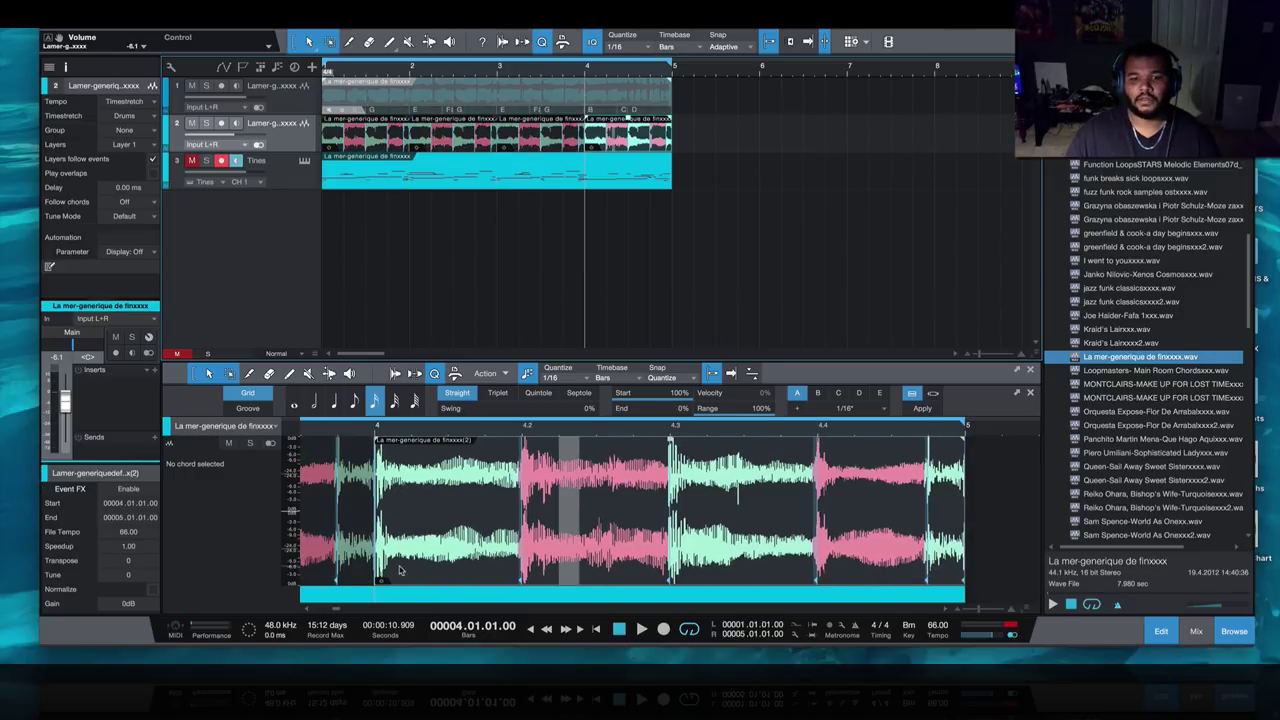
- Play the duplicated La mer loop from the song's start and stop it
left_click(595, 629)
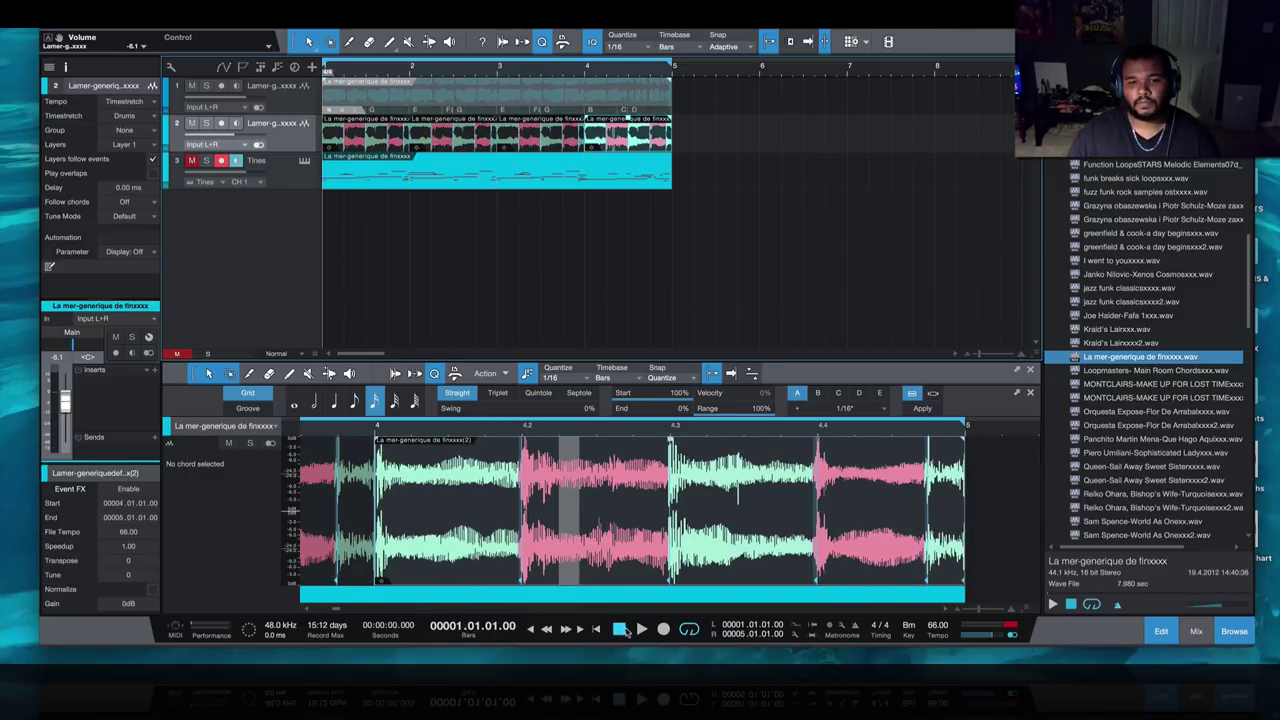
left_click(641, 629)
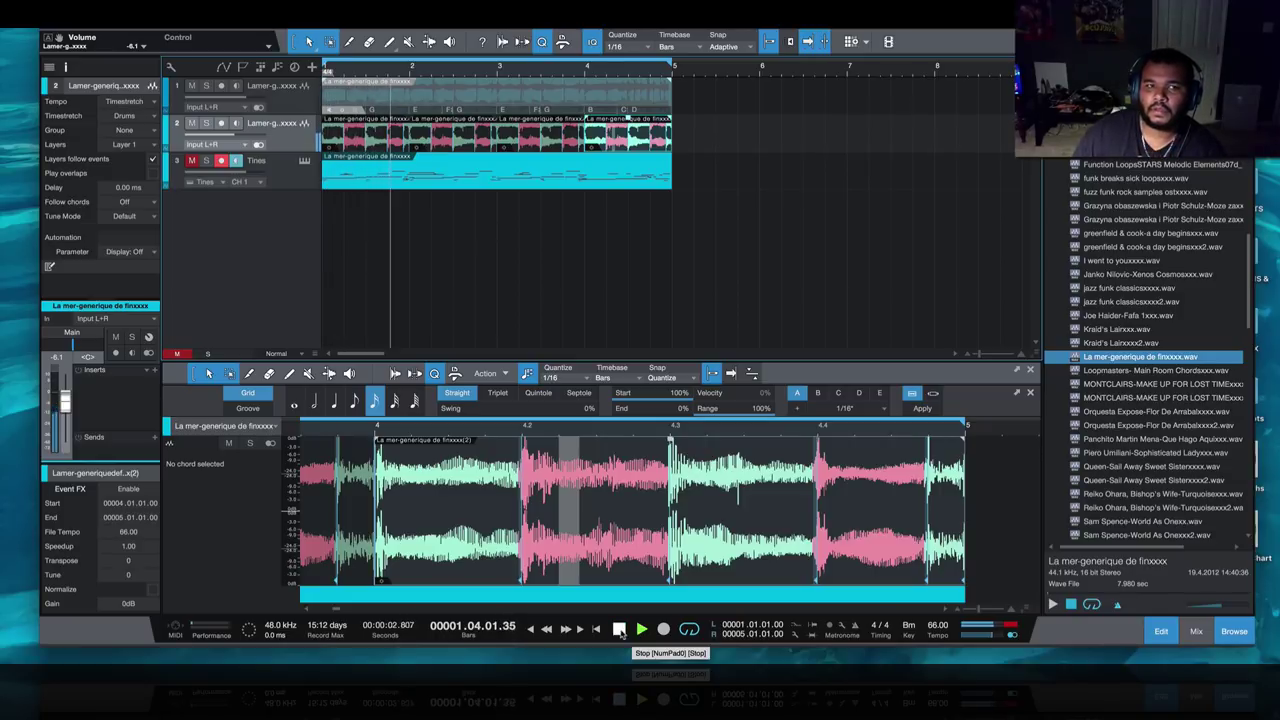
left_click(619, 630)
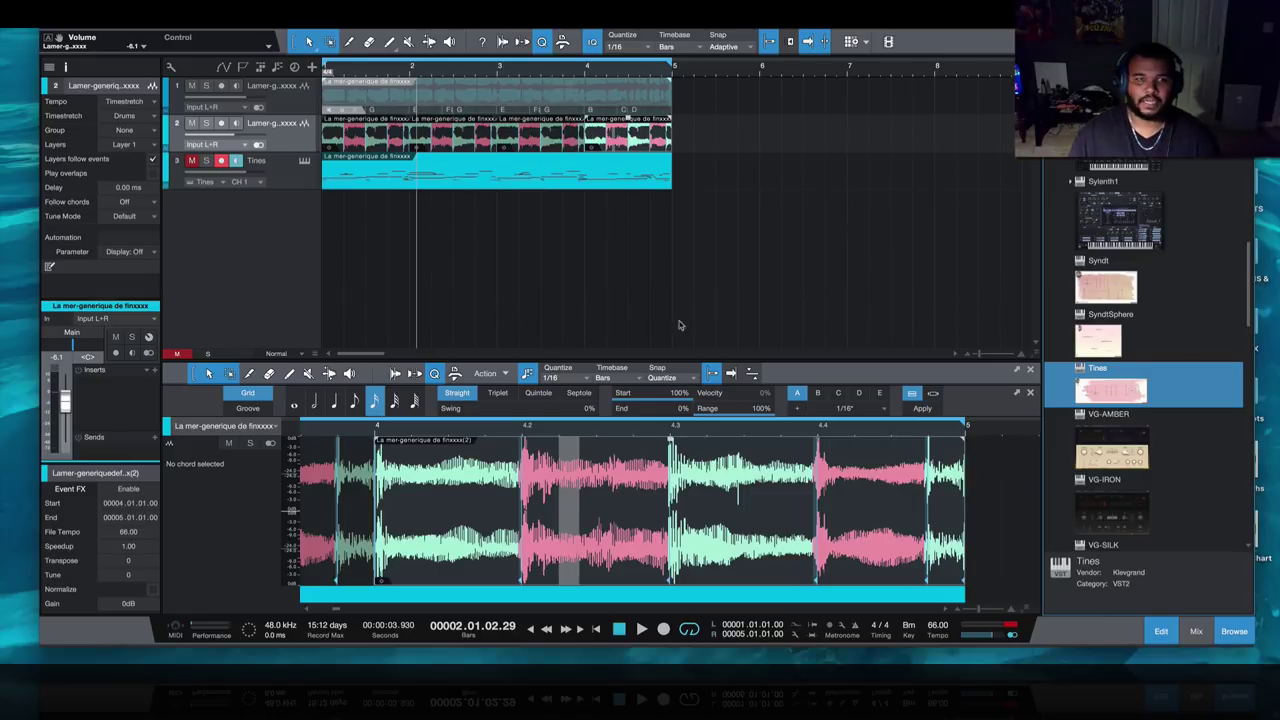
- Open the mixer, expand the bounced sample channel's inserts, and browse the iZotope effects
left_click(1196, 630)
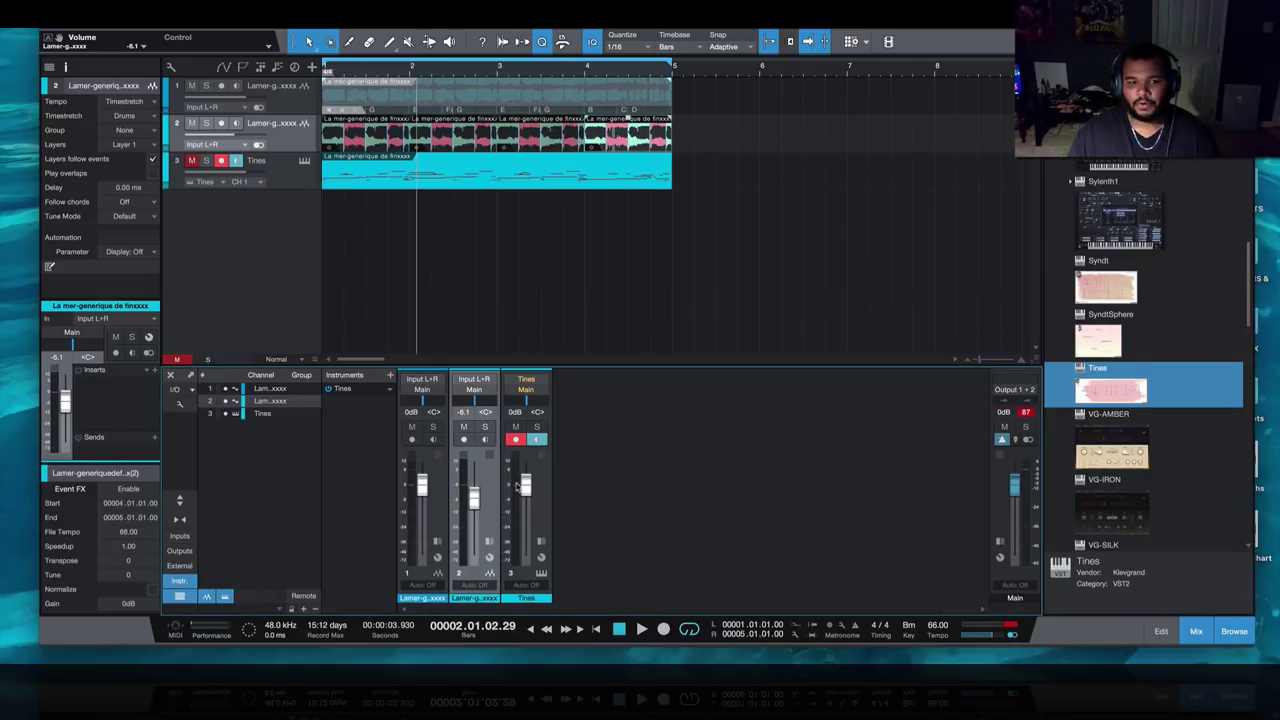
left_click(489, 557)
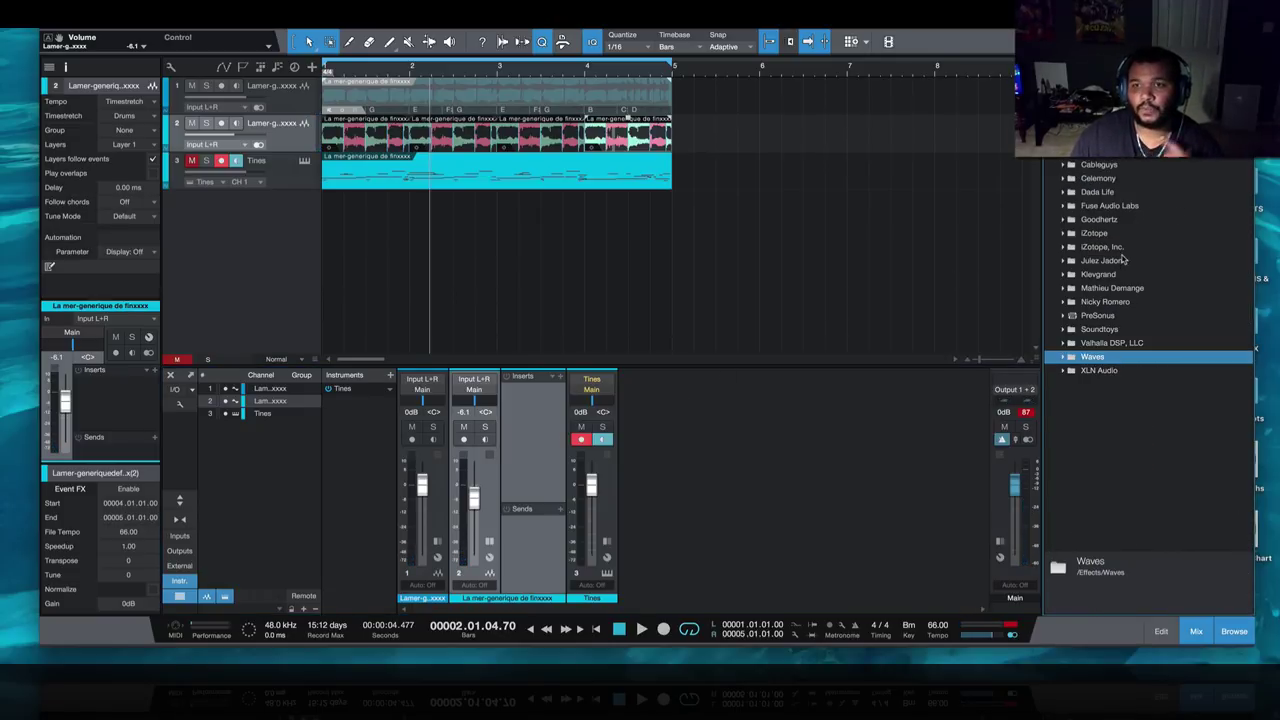
left_click(1062, 233)
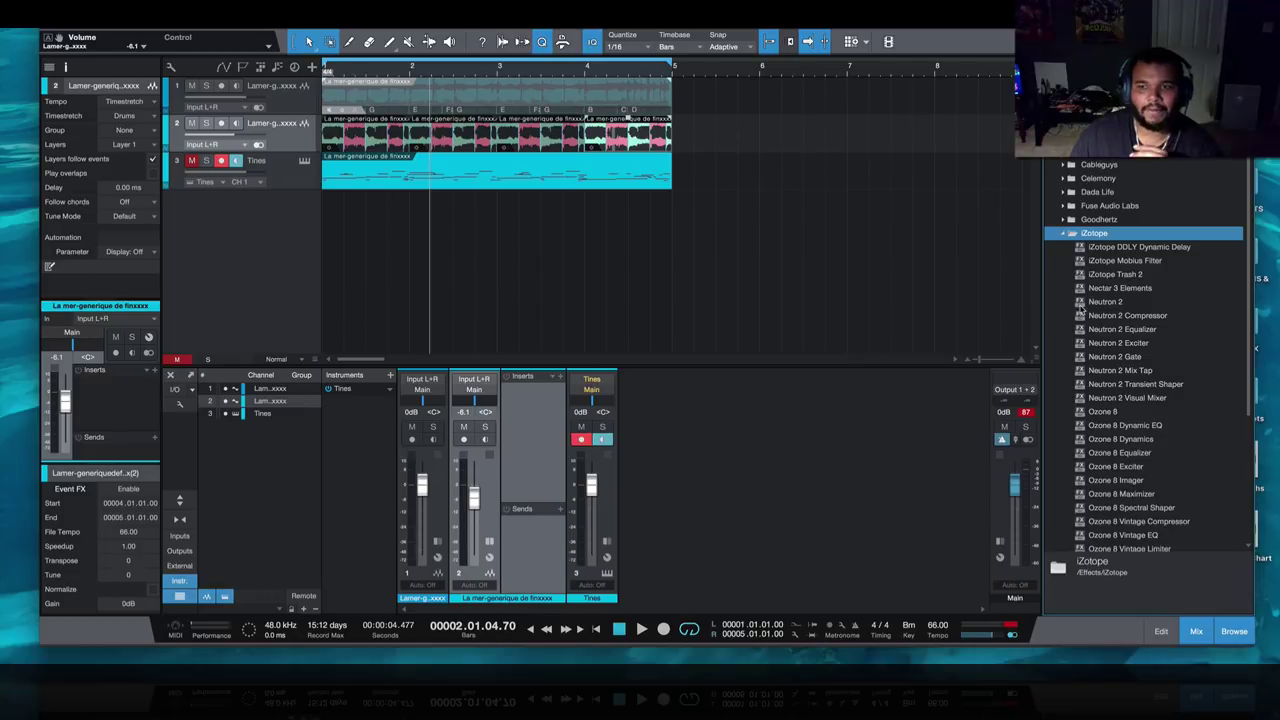
scroll(1080, 308, "down", 4)
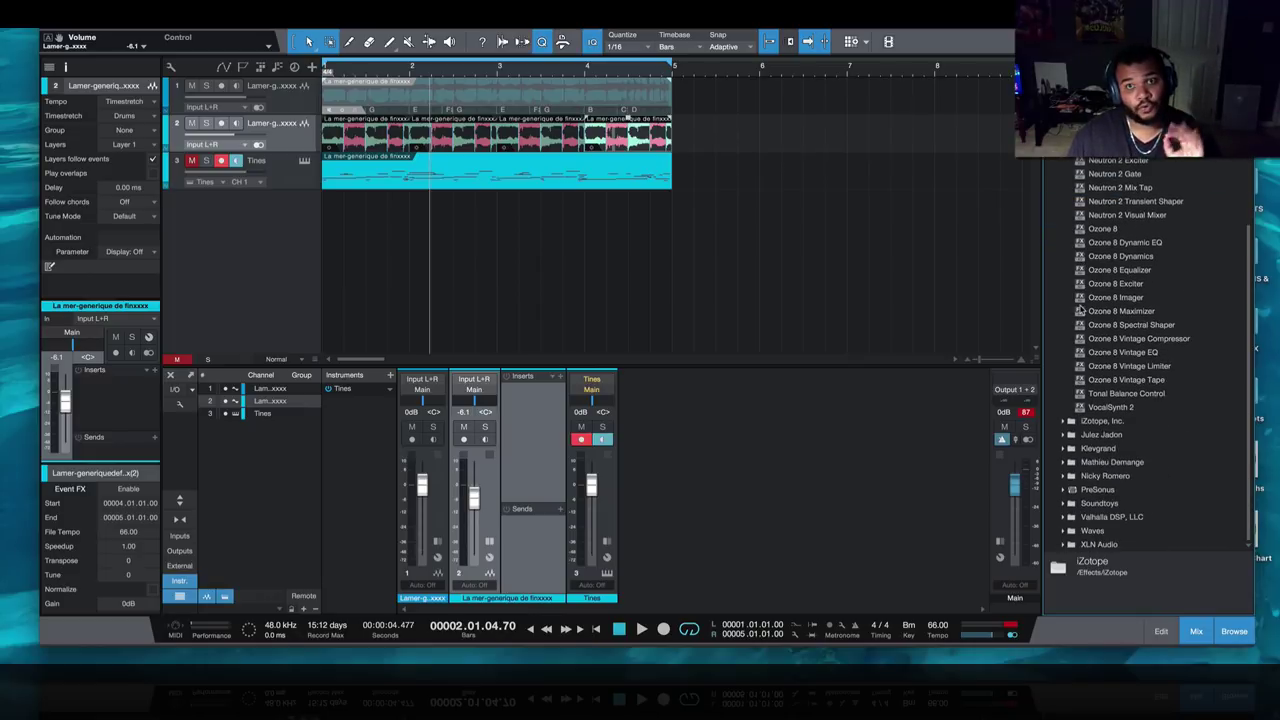
scroll(1080, 311, "up", 3)
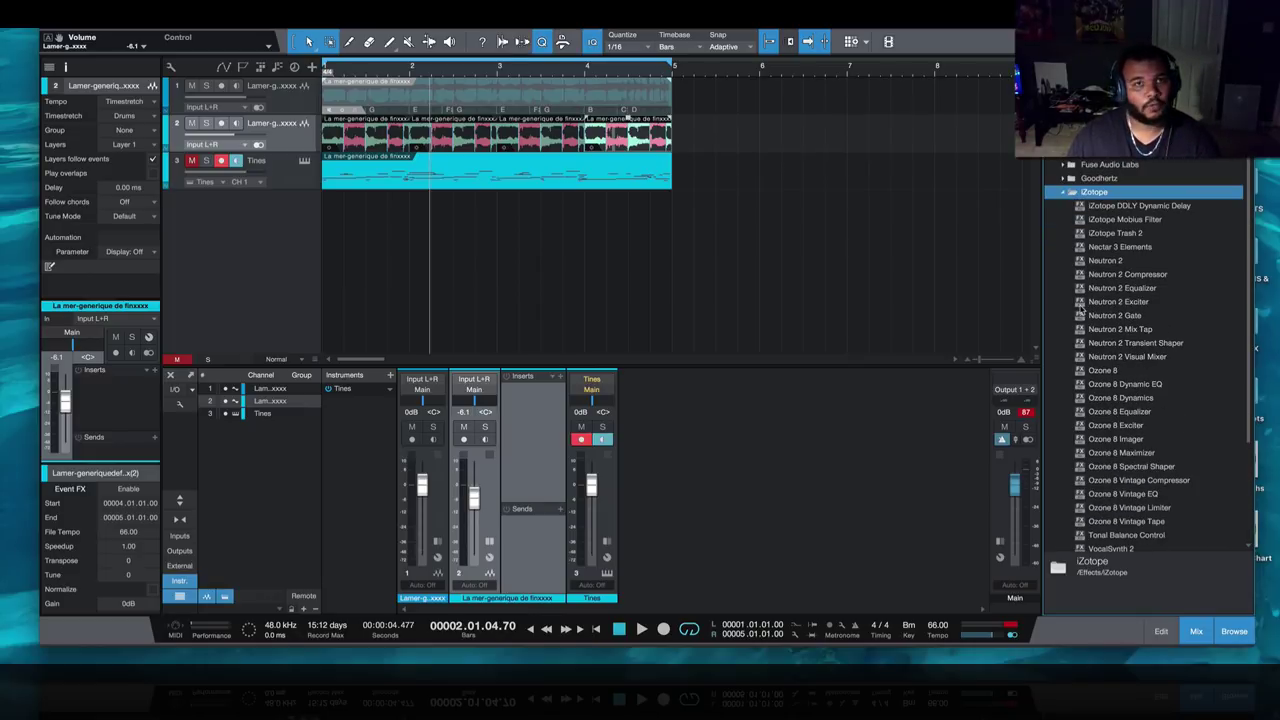
- Browse the PreSonus effects and insert the Channel Strip on the bounced La mer sample channel
left_click(505, 187)
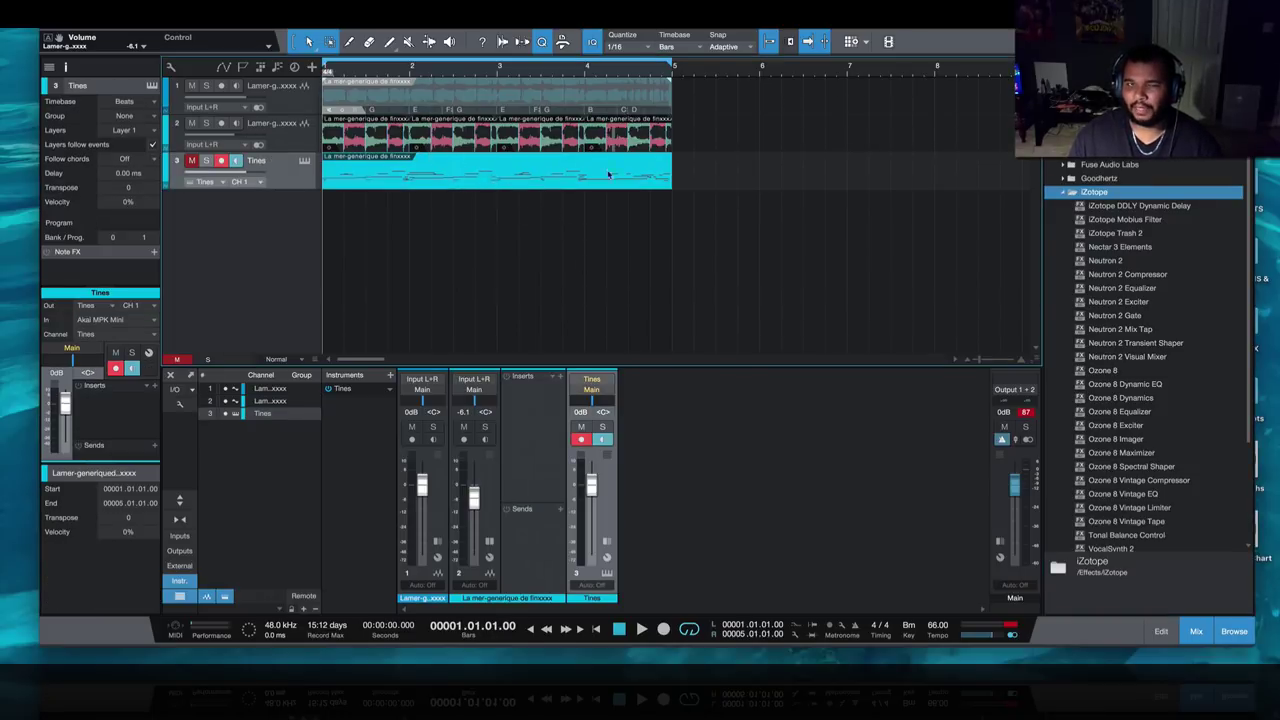
scroll(1101, 296, "down", 2)
scroll(1108, 308, "down", 1)
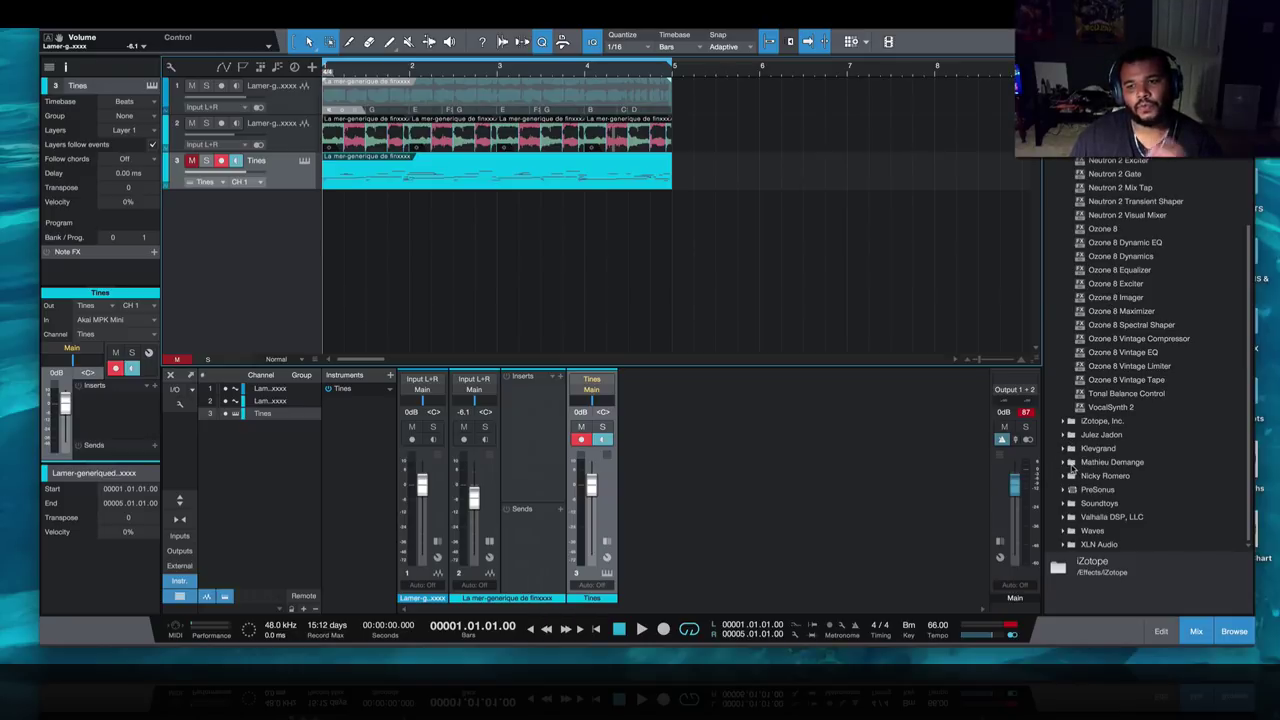
scroll(1163, 322, "up", 4)
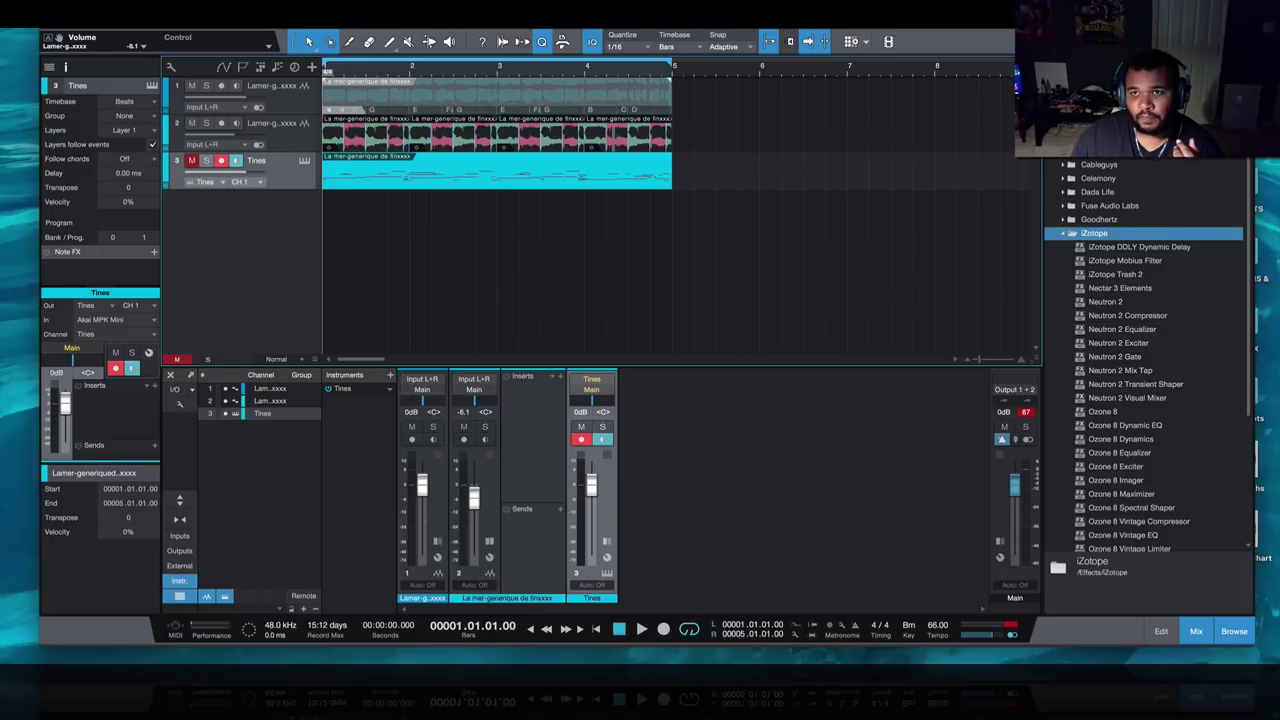
left_click(1063, 233)
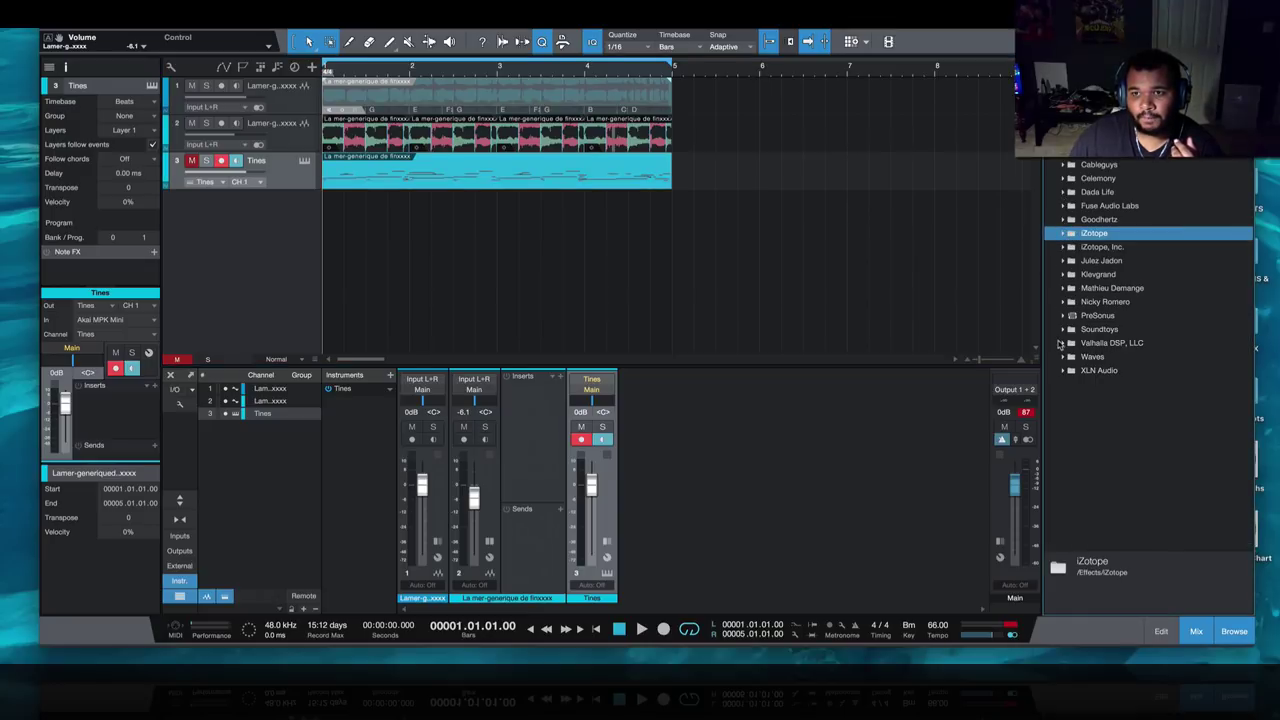
left_click(1063, 315)
scroll(1130, 360, "down", 5)
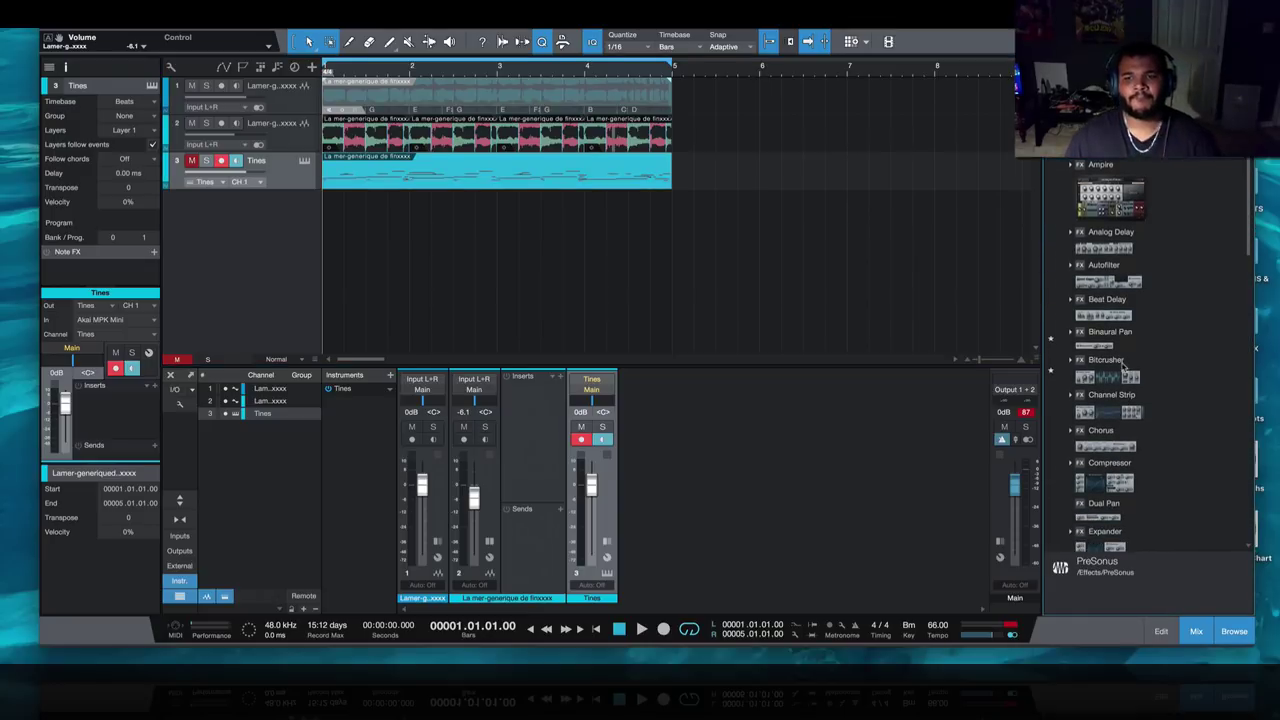
left_click(1121, 418)
left_click_drag(1124, 420, 560, 432)
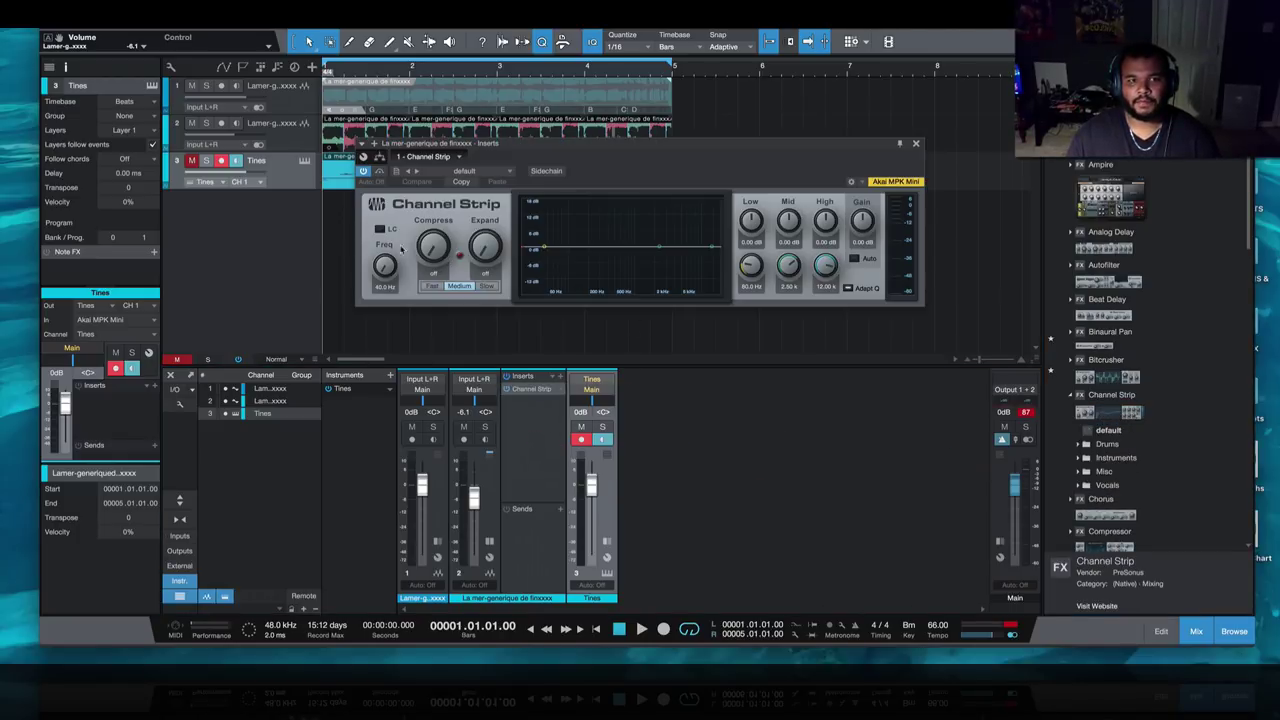
- Enable the Channel Strip's low cut at 344 Hz, set compression to about 50% with Slow speed, and close the effect
left_click(380, 229)
mouse_move(384, 264)
left_mouse_down()
mouse_move(392, 177)
mouse_move(408, 202)
left_mouse_up()
key("space")
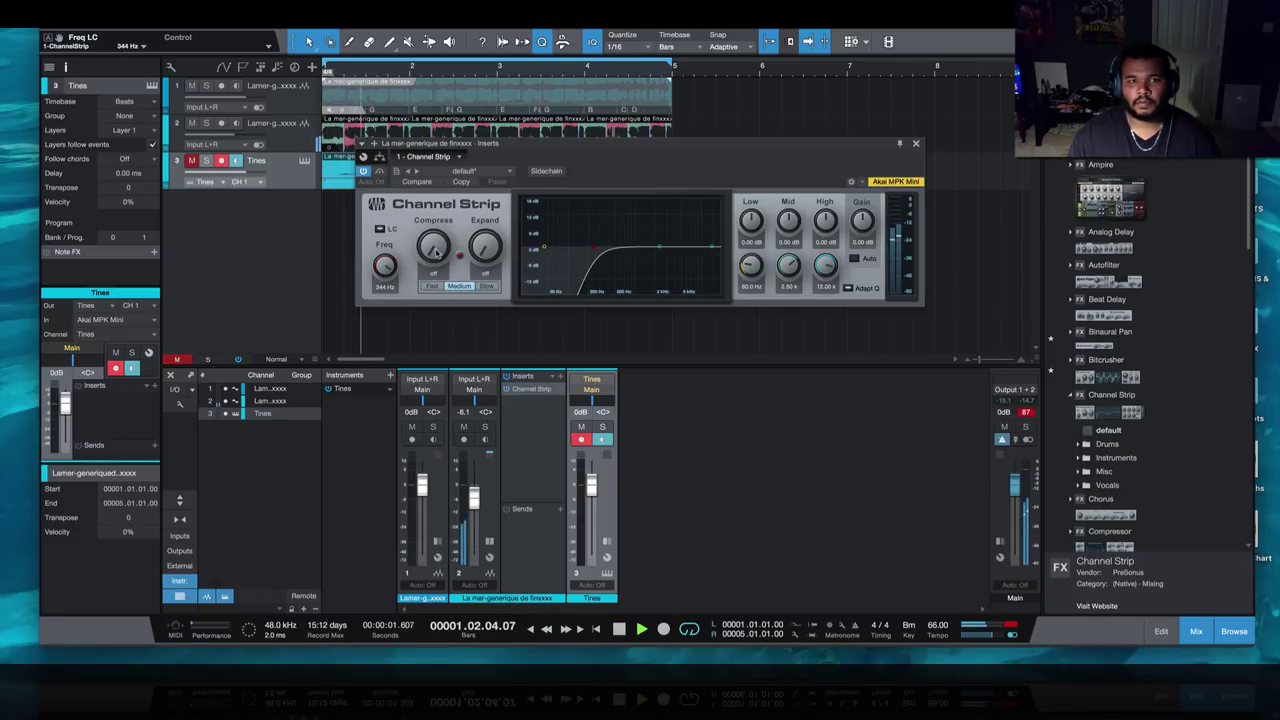
left_click_drag(433, 244, 439, 188)
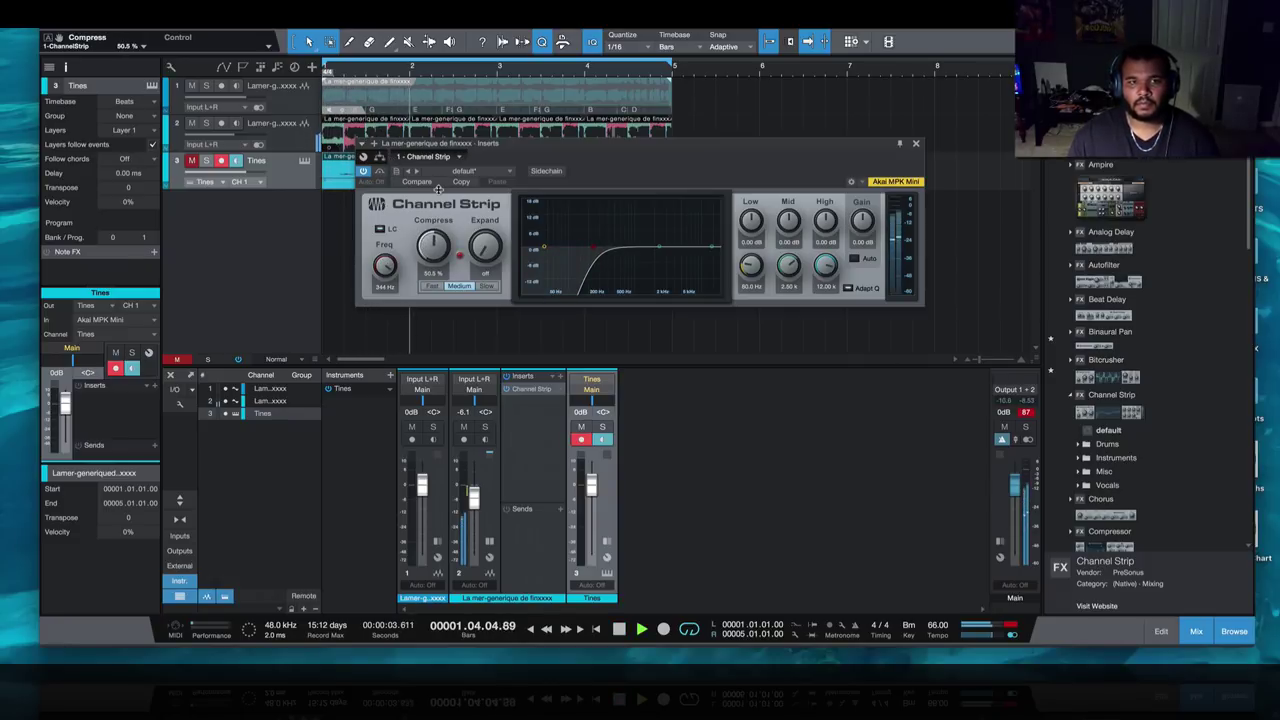
left_click(486, 286)
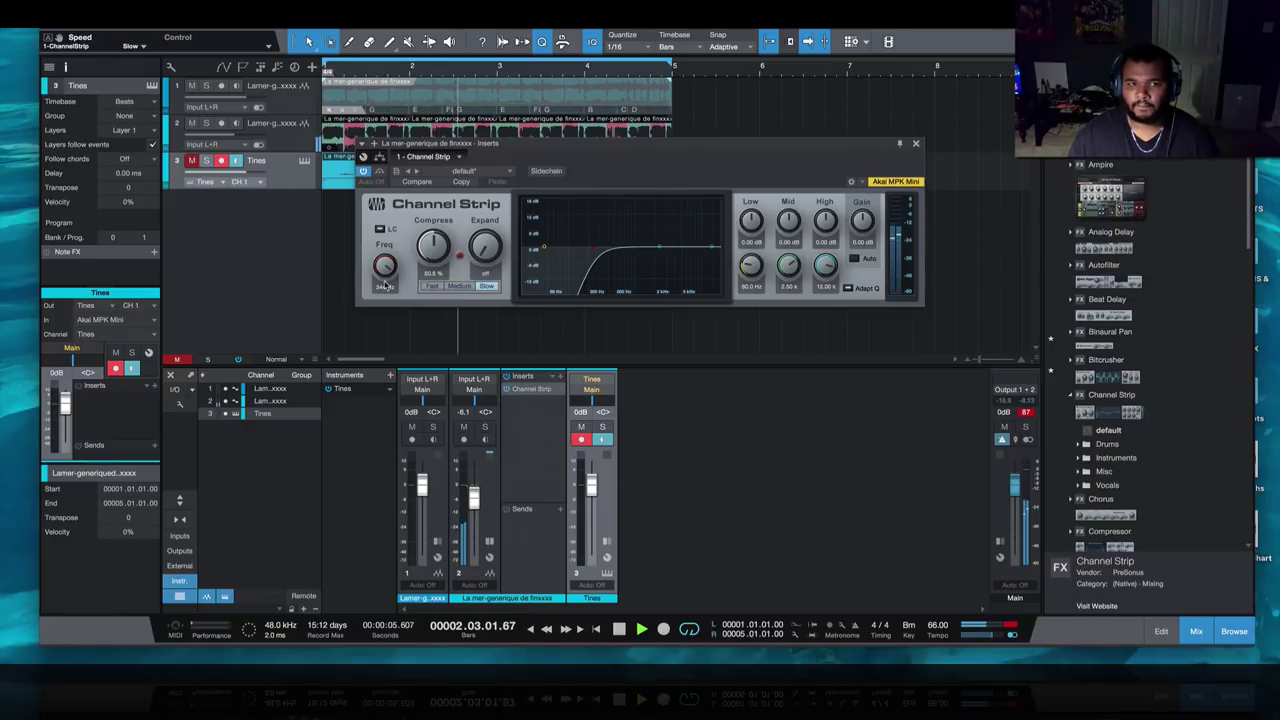
left_click(917, 146)
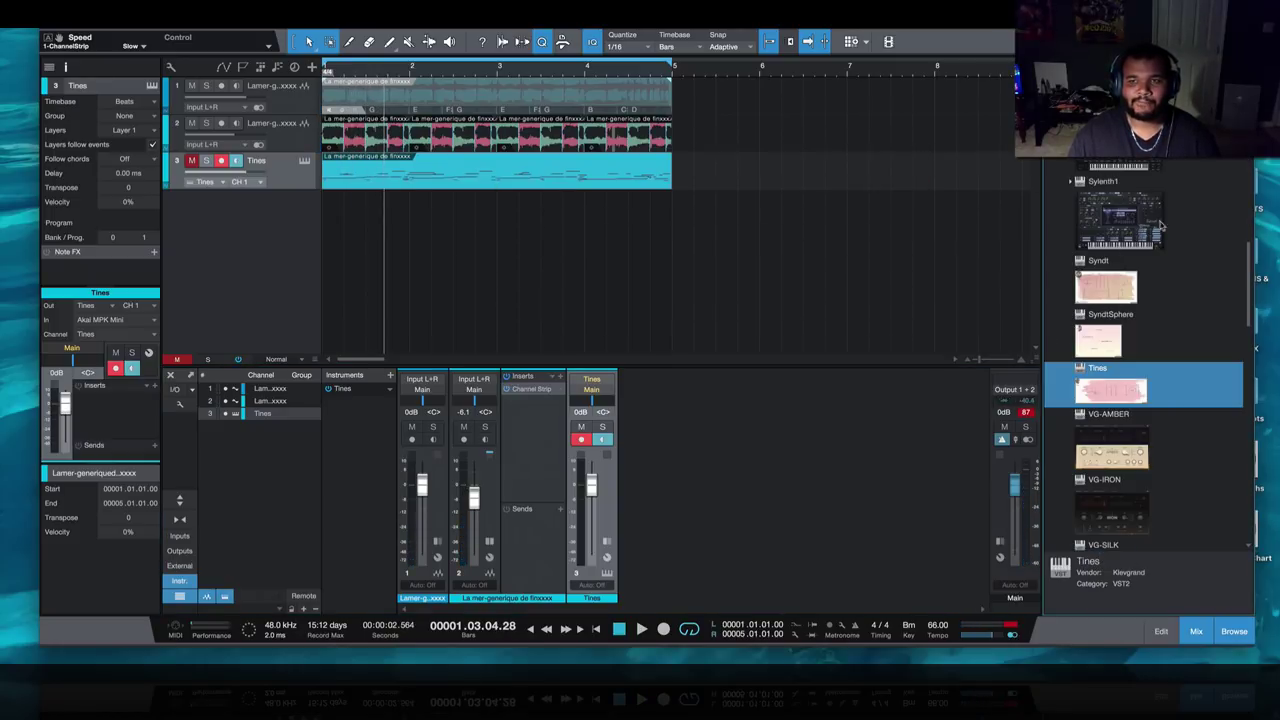
- Add an Omnisphere instrument track, search its patches for VIRUS, and load Phantom of the Virus
scroll(1160, 226, "up", 5)
left_click_drag(1143, 242, 276, 238)
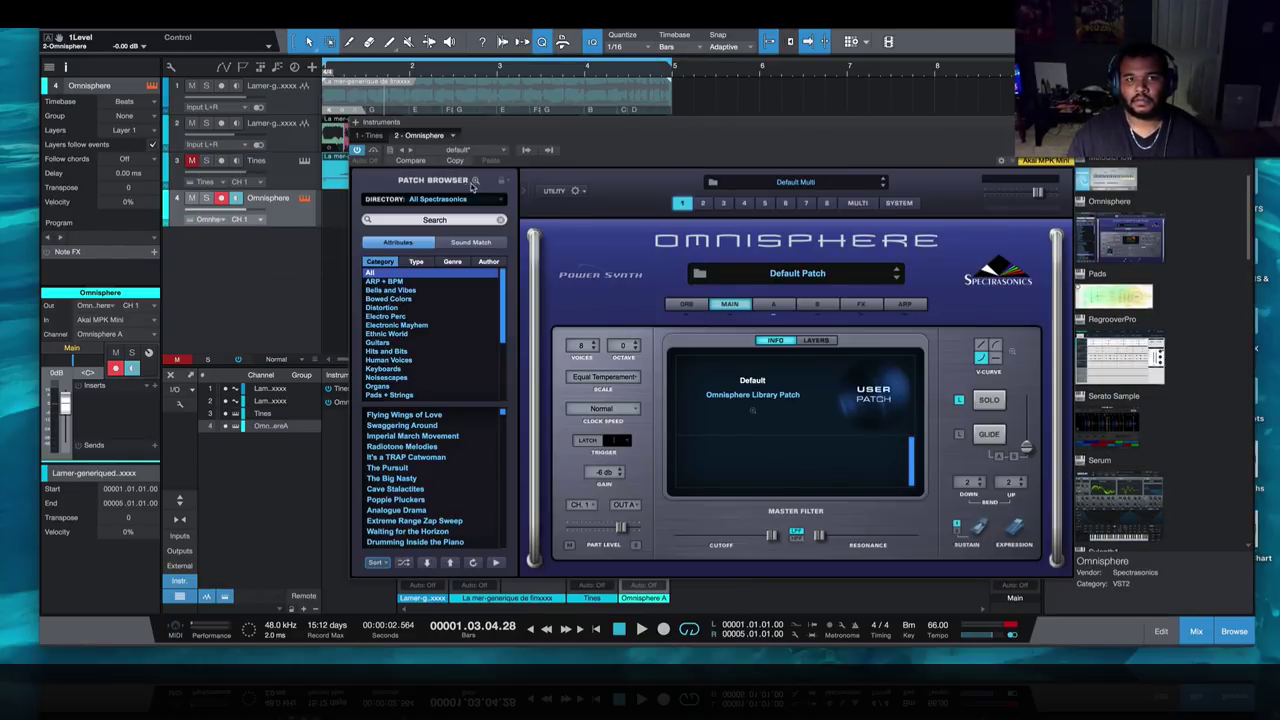
left_click(452, 221)
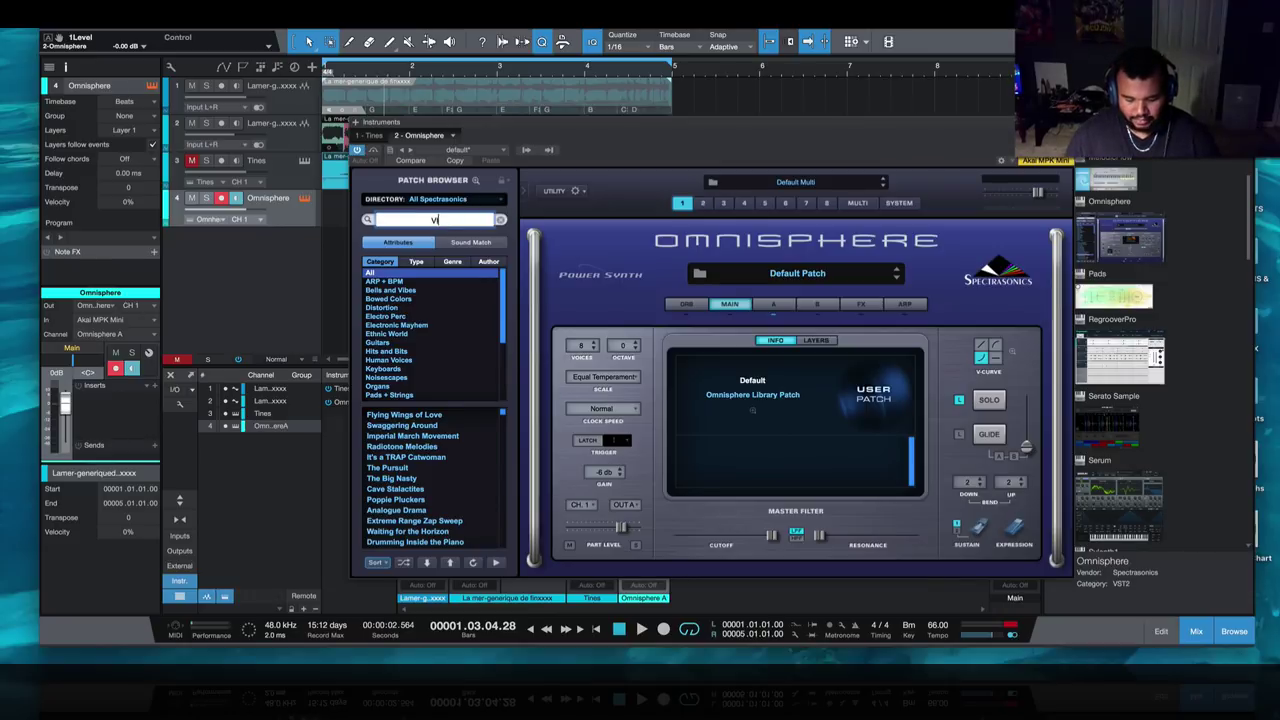
key("Return")
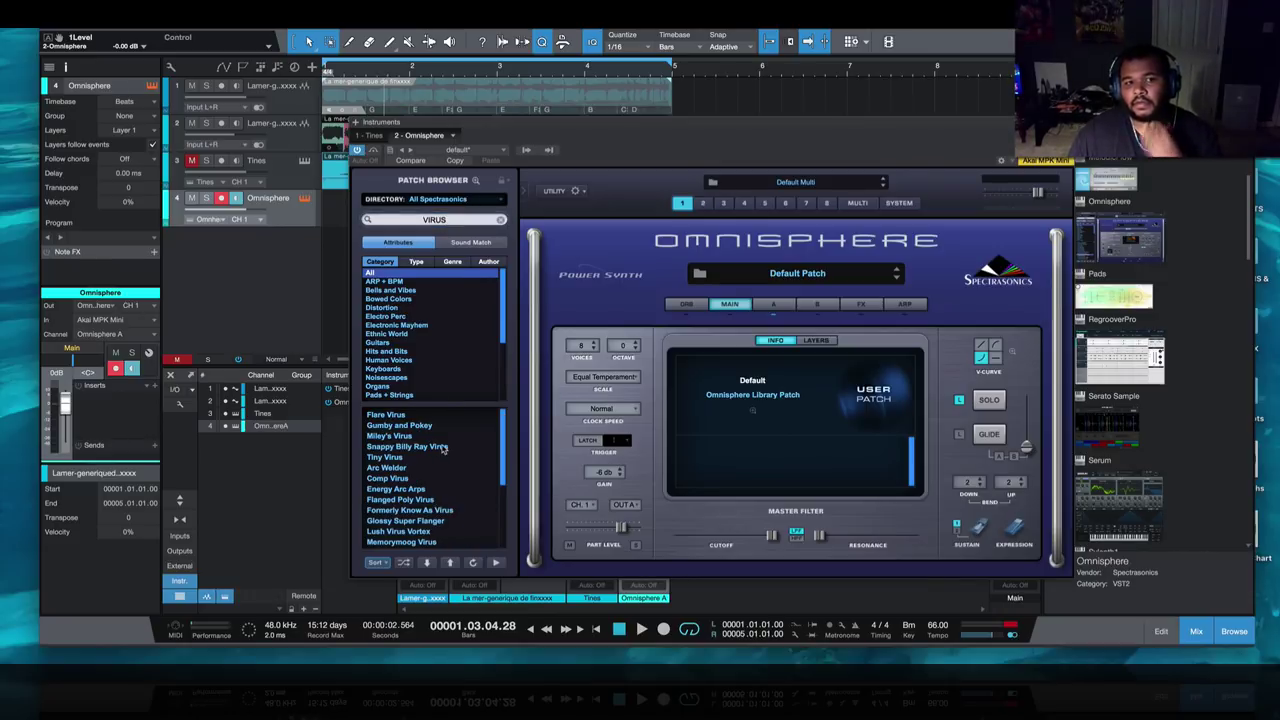
left_click(437, 541)
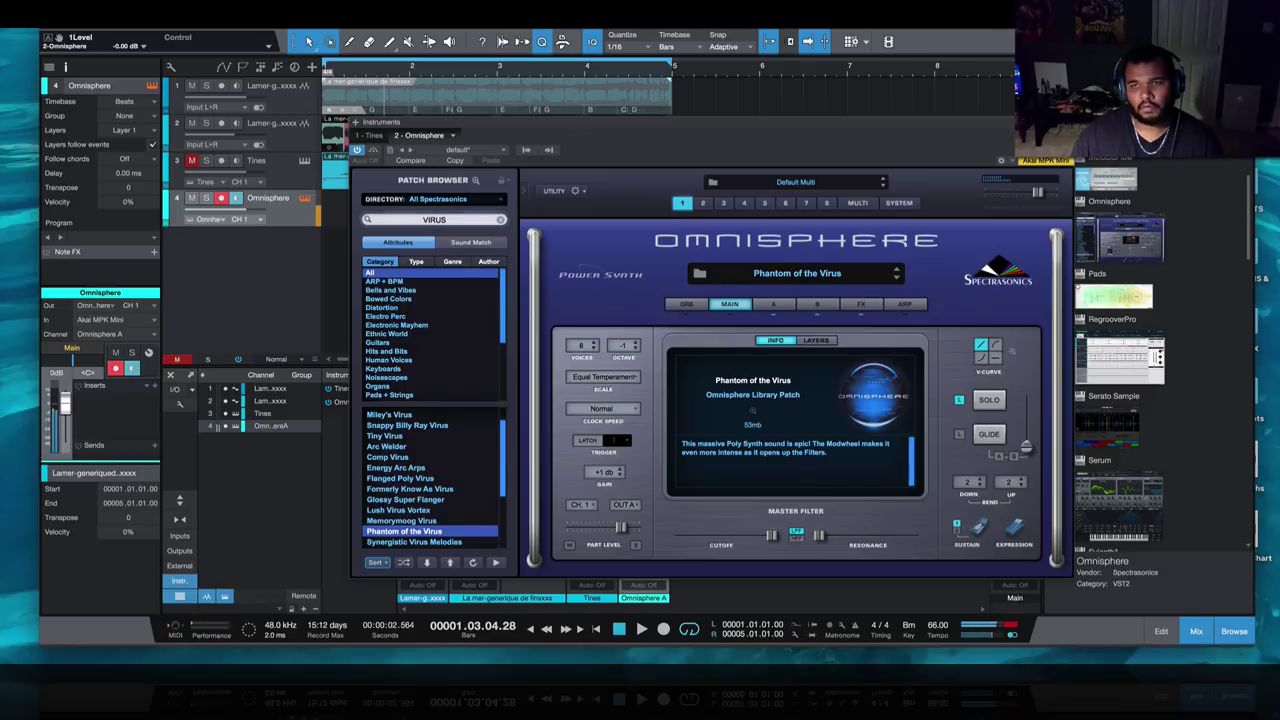
key("super+w")
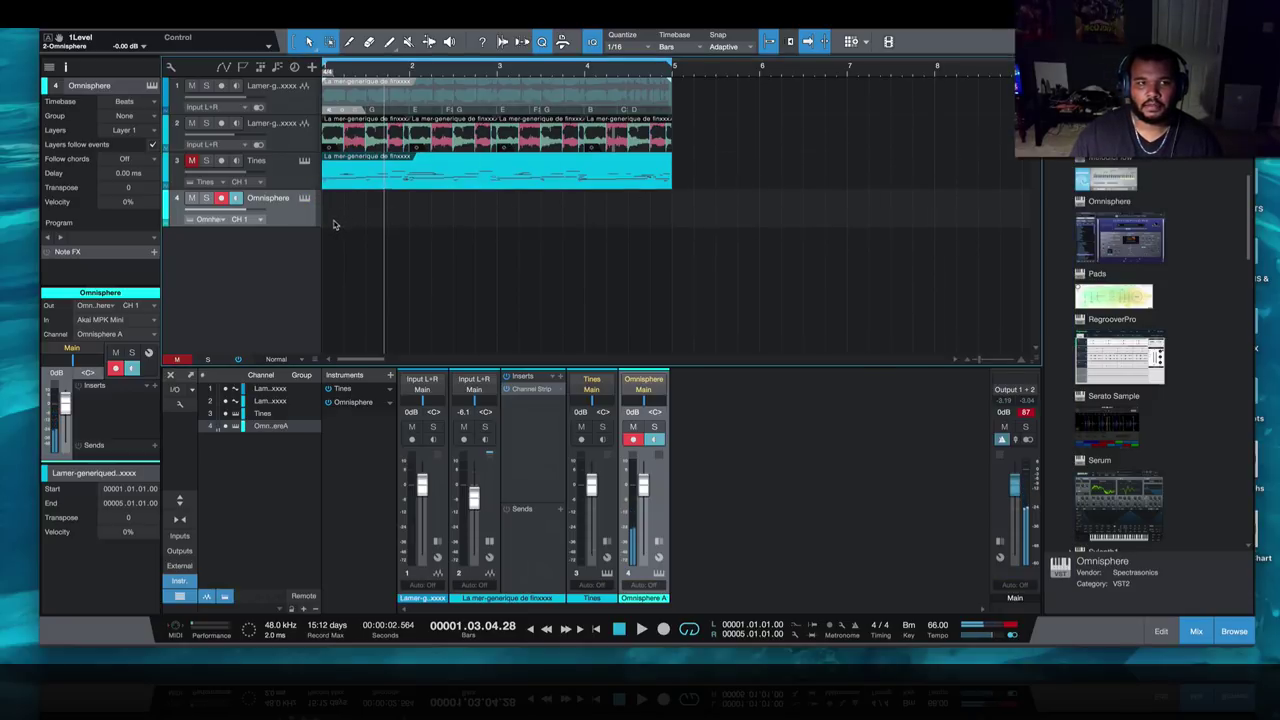
- Create an empty Omnisphere part spanning bars 1 to 5 and display the Tines notes behind it in the note editor
double_click(580, 215)
double_click(520, 228)
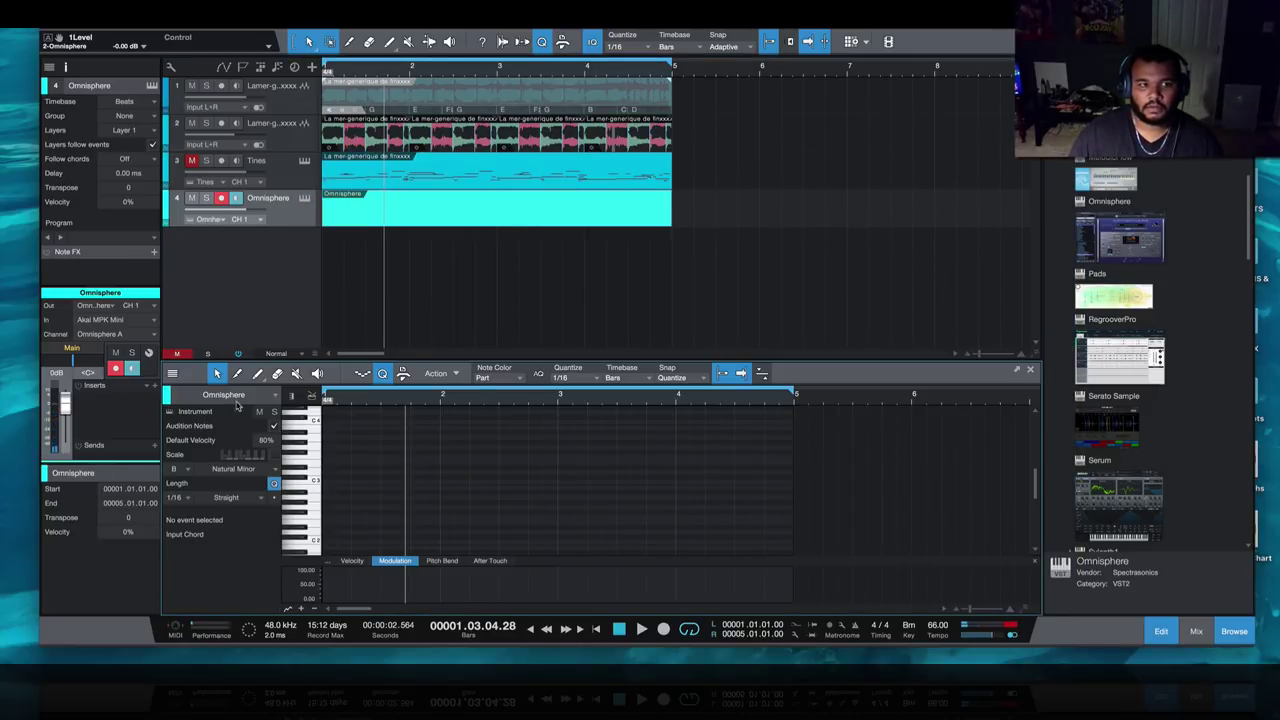
left_click(172, 373)
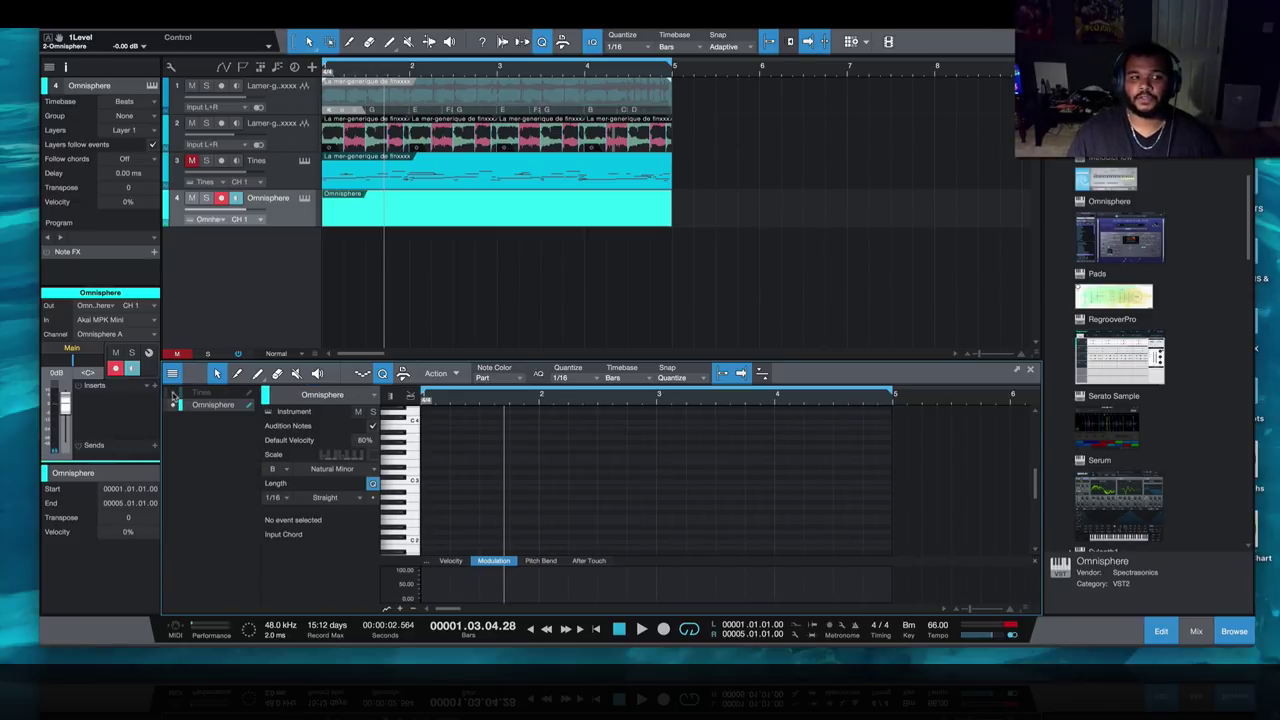
left_click(173, 393)
scroll(650, 480, "down", 2)
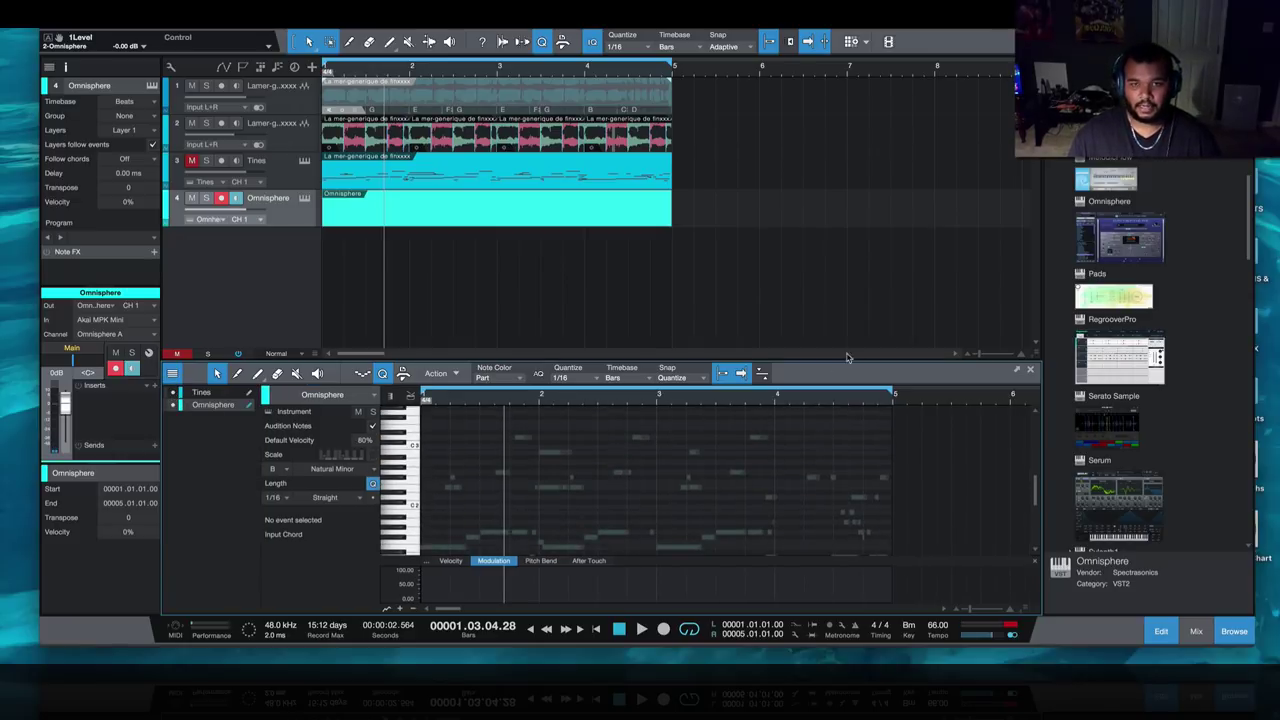
- Enlarge the note editor, enable the B Natural Minor scale, and draw three bass notes in bar 1 tracing the low Tines line from E1
left_click_drag(846, 357, 846, 202)
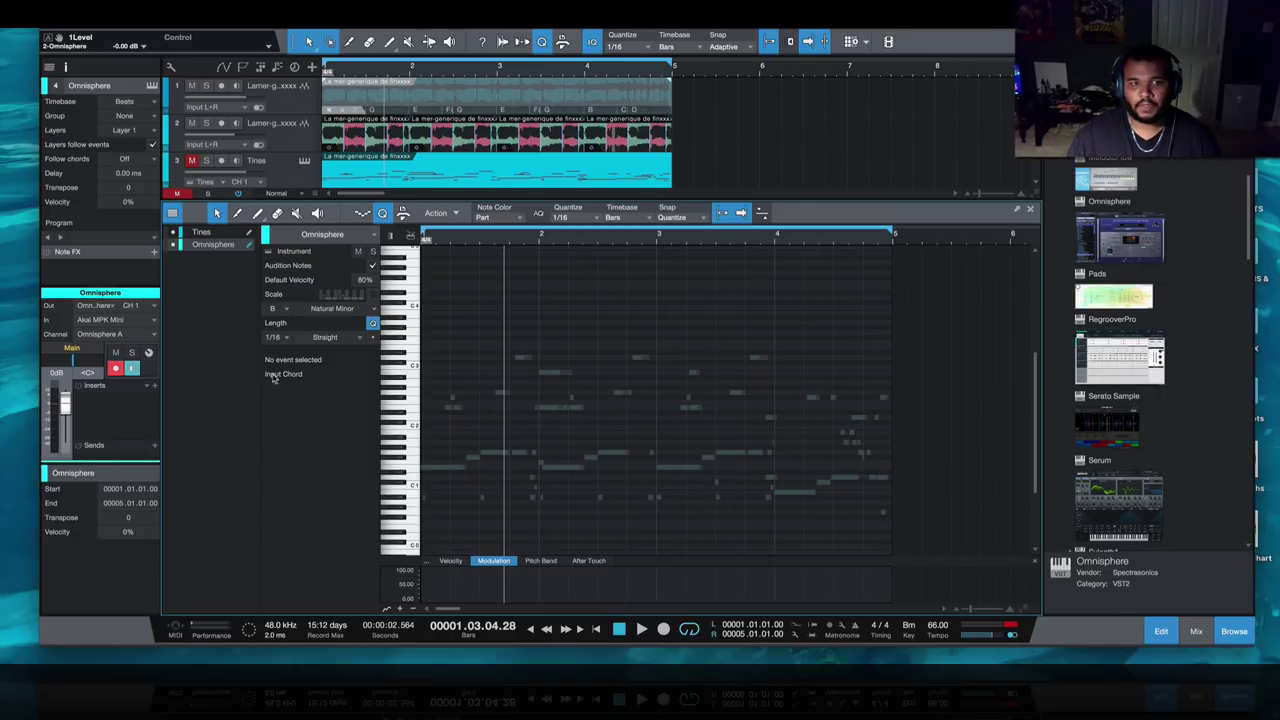
left_click(373, 295)
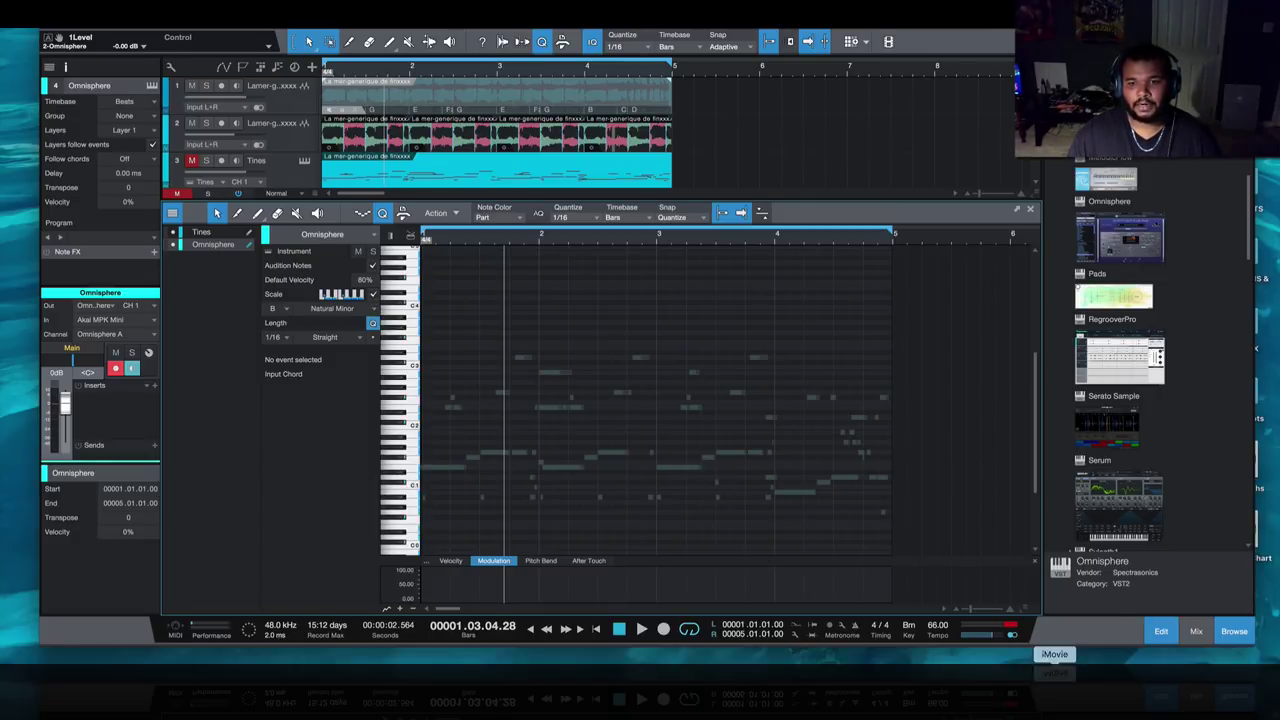
left_click(424, 469)
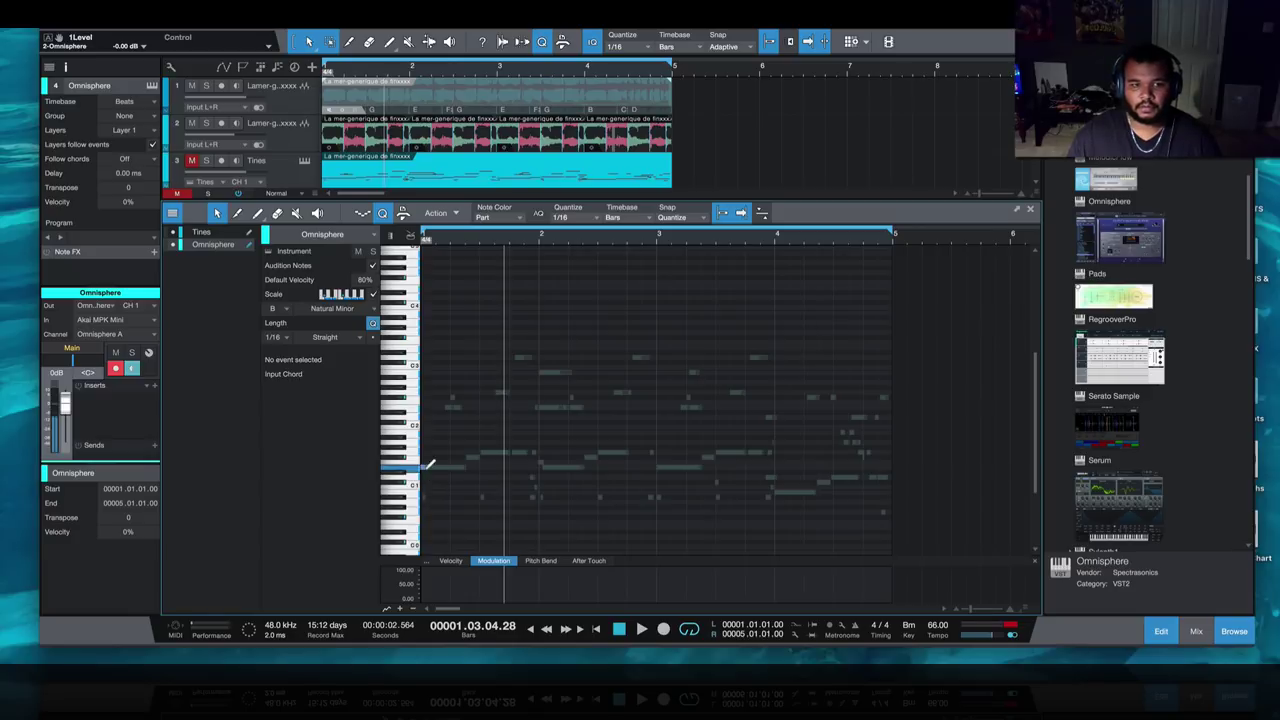
left_click_drag(424, 469, 478, 459)
left_click(484, 453)
left_click(474, 459)
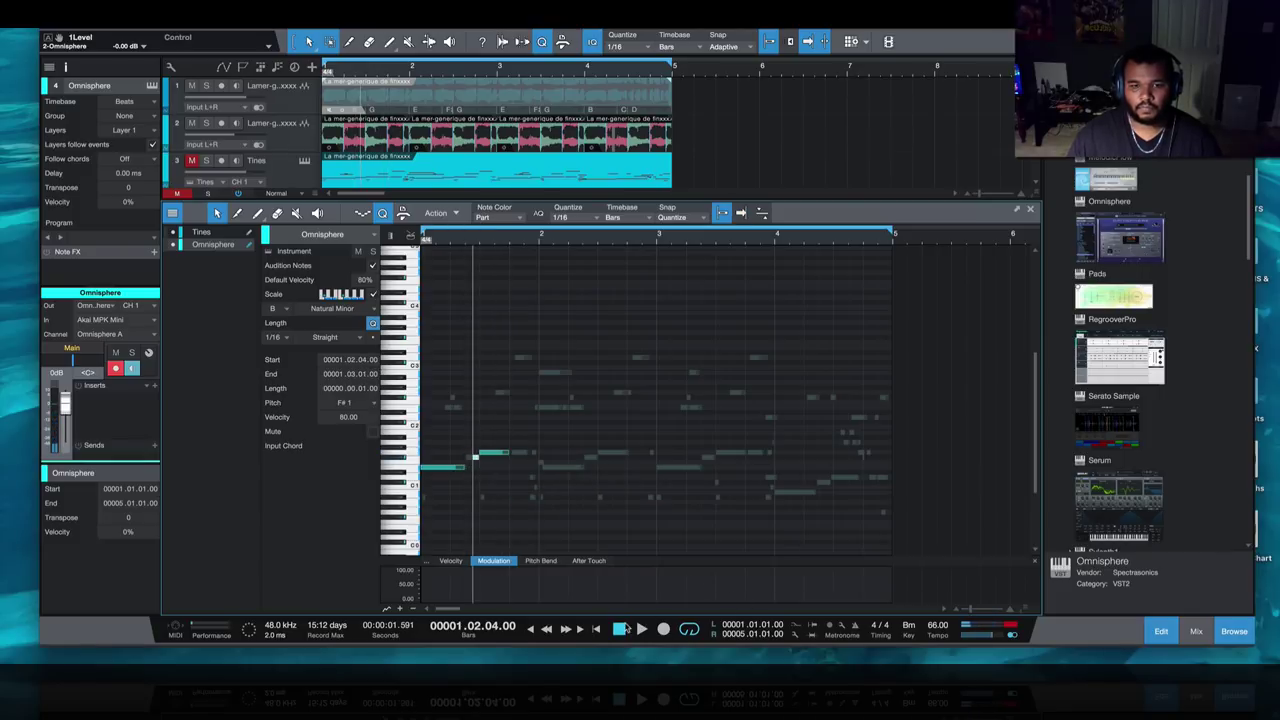
- Play the bass notes with the sample, then extend the F#1 note to start at 1.2.3 and end at 1.3.1
left_click(598, 629)
left_click(642, 629)
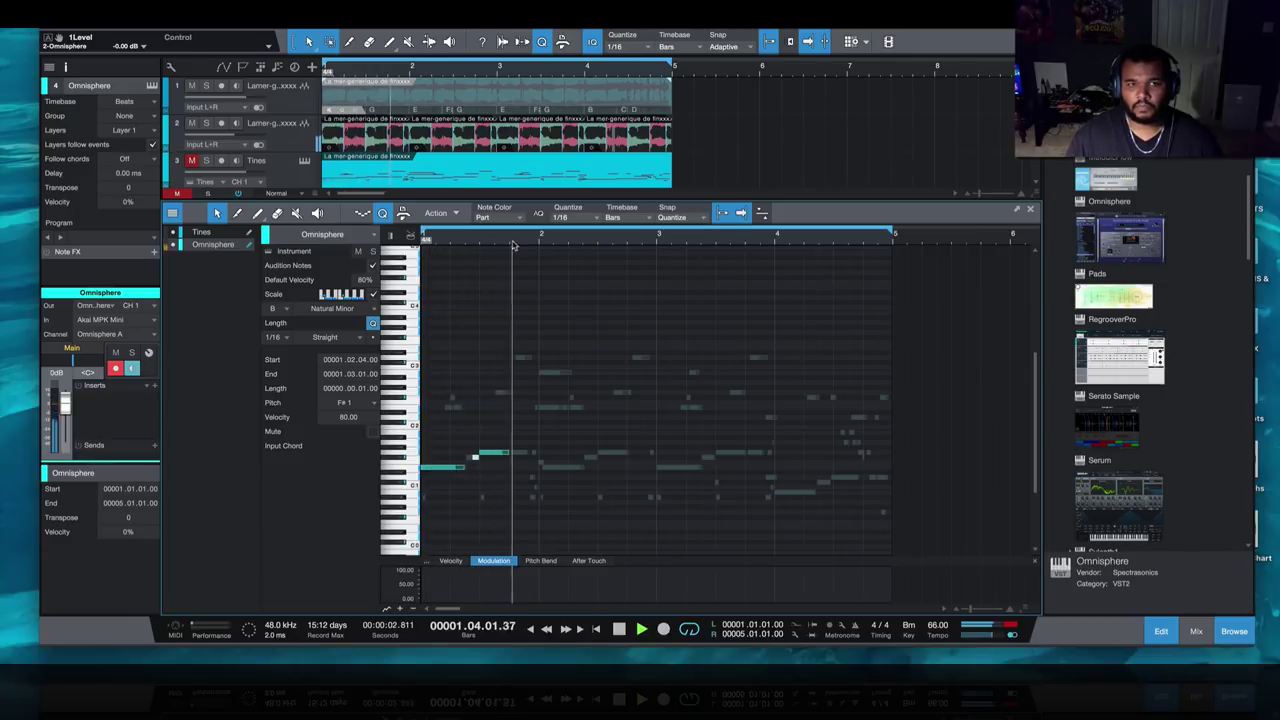
key("space")
left_click_drag(510, 243, 543, 451)
mouse_move(637, 463)
left_mouse_down()
mouse_move(624, 463)
mouse_move(657, 463)
left_mouse_up()
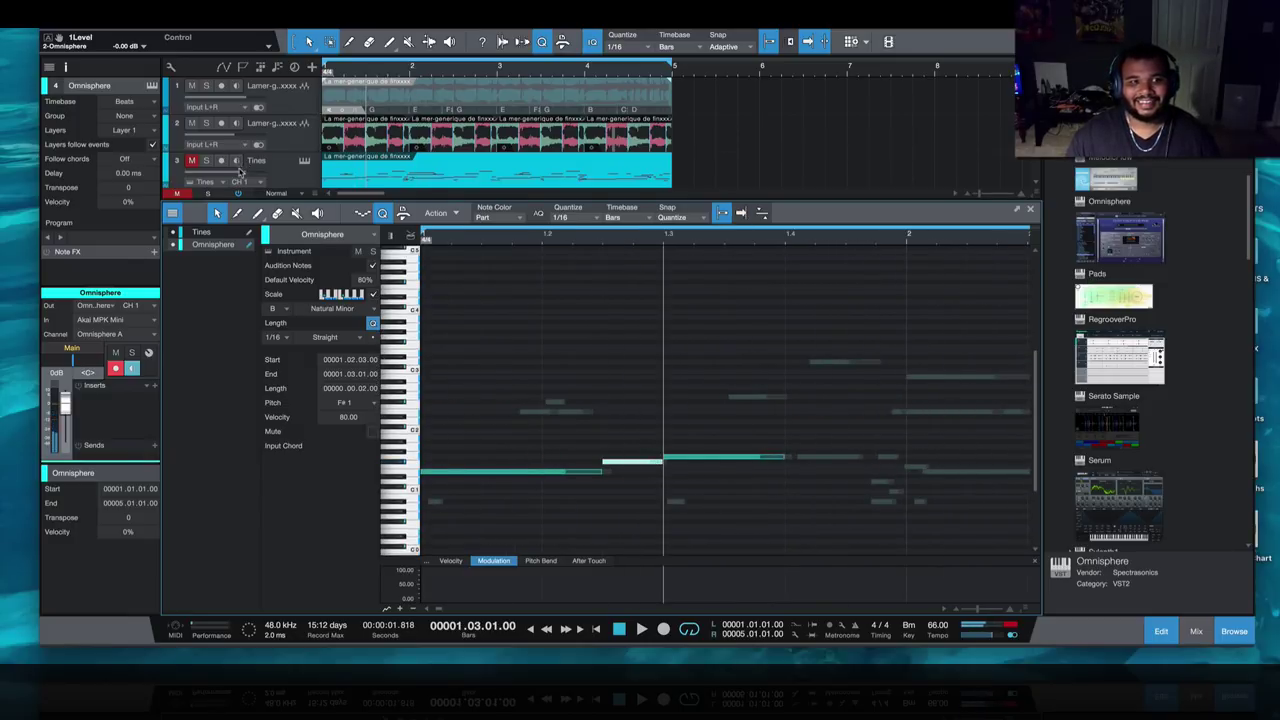
- Lower the Omnisphere track volume to -26.2 dB and play the song from the start
scroll(240, 172, "down", 2)
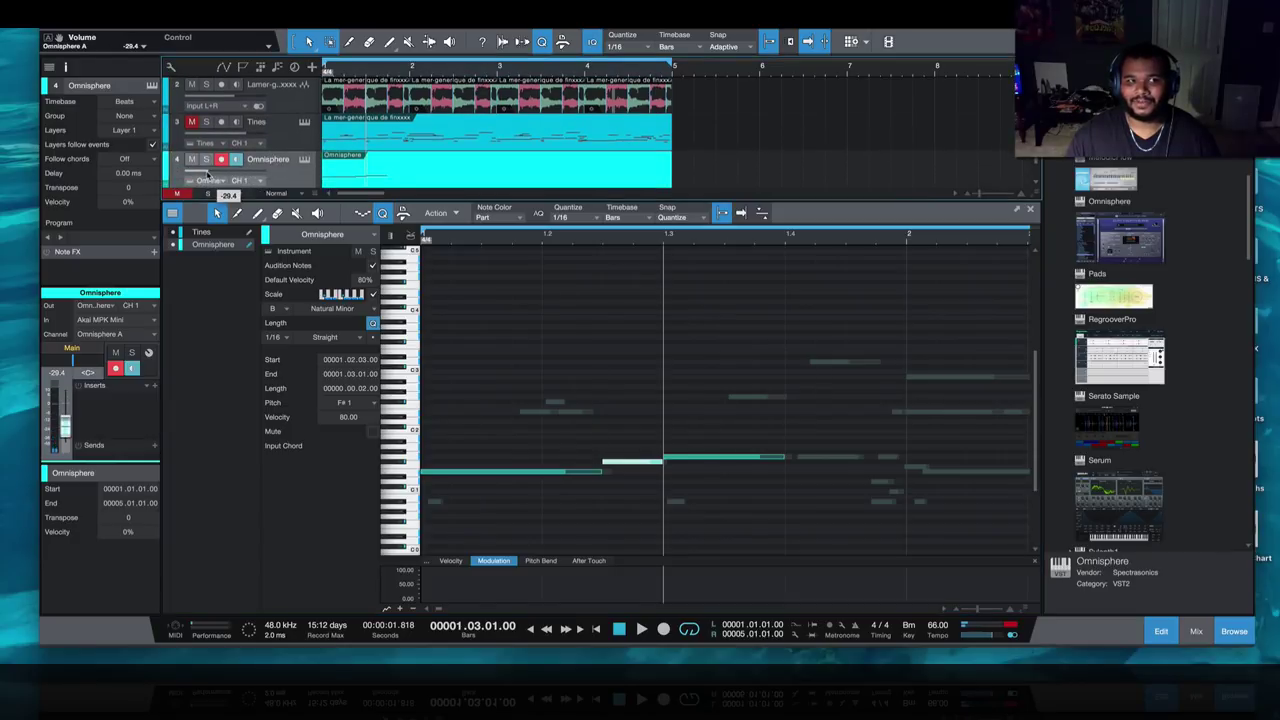
scroll(230, 195, "down", 5)
left_click(596, 628)
left_click(641, 630)
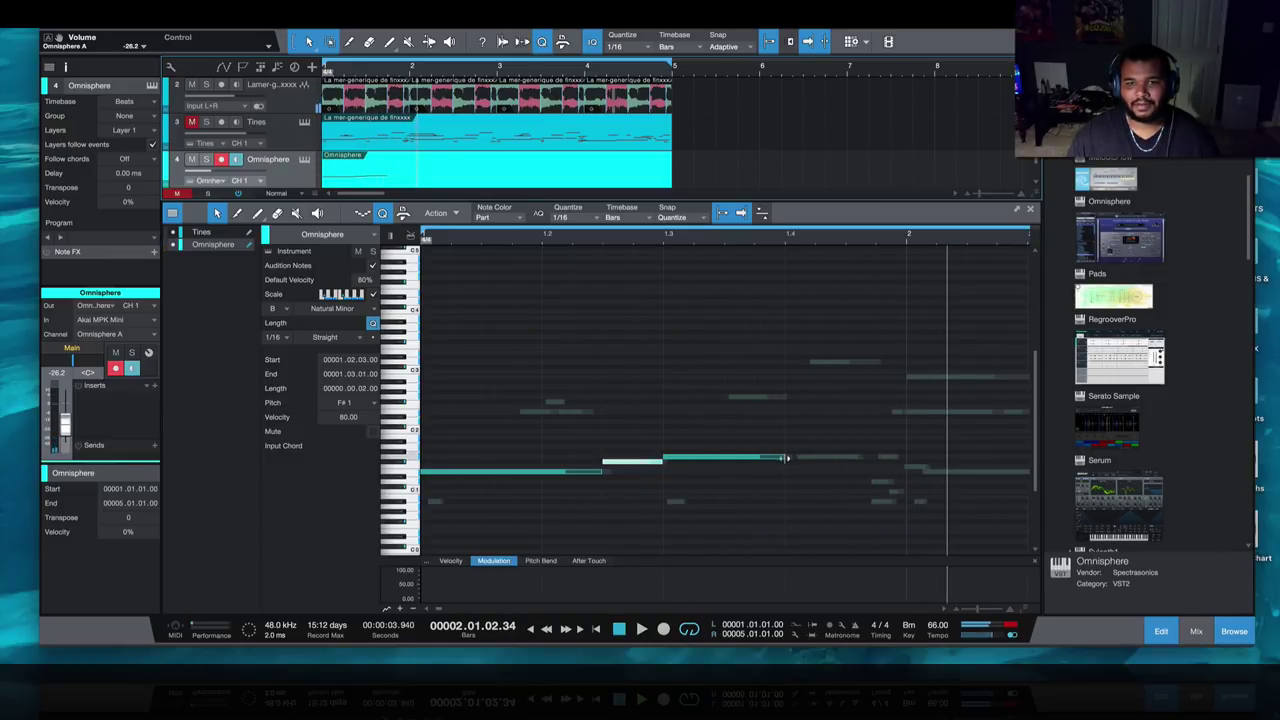
- Lengthen the third bass note to the end of bar 1 and duplicate all three notes through bar 4
left_click_drag(778, 456, 905, 457)
left_click(880, 431)
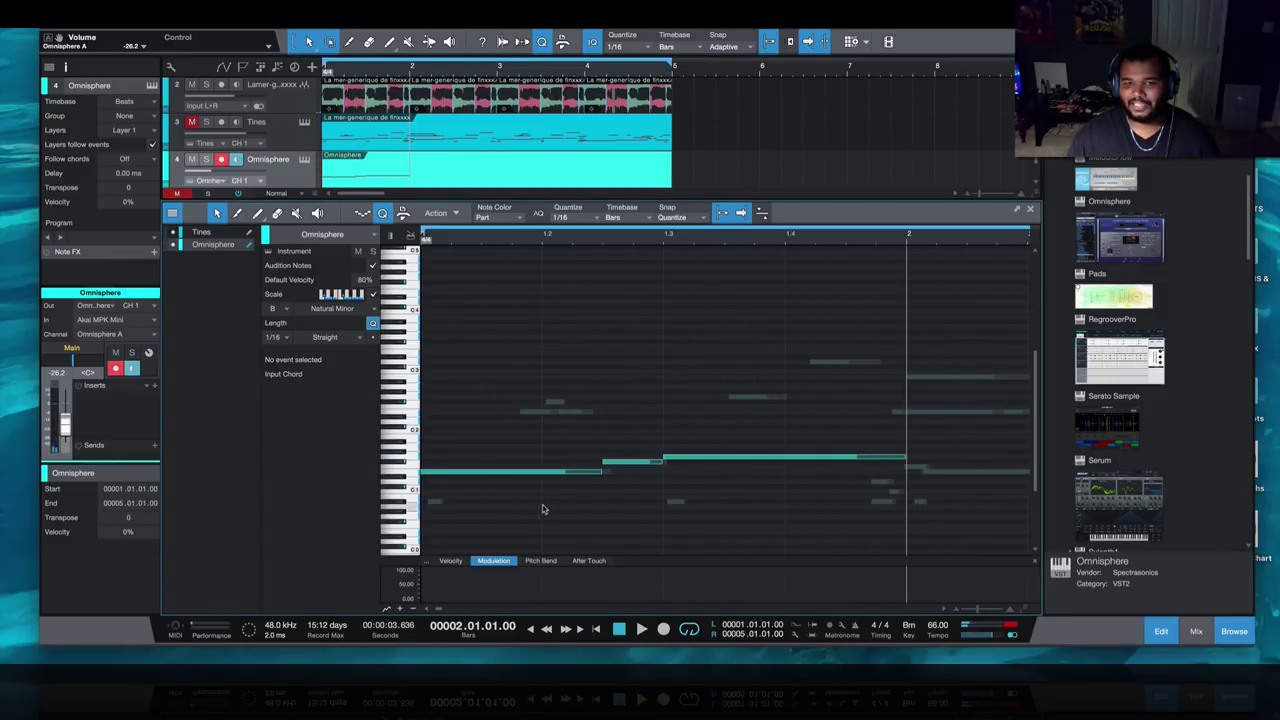
left_click_drag(480, 430, 904, 545)
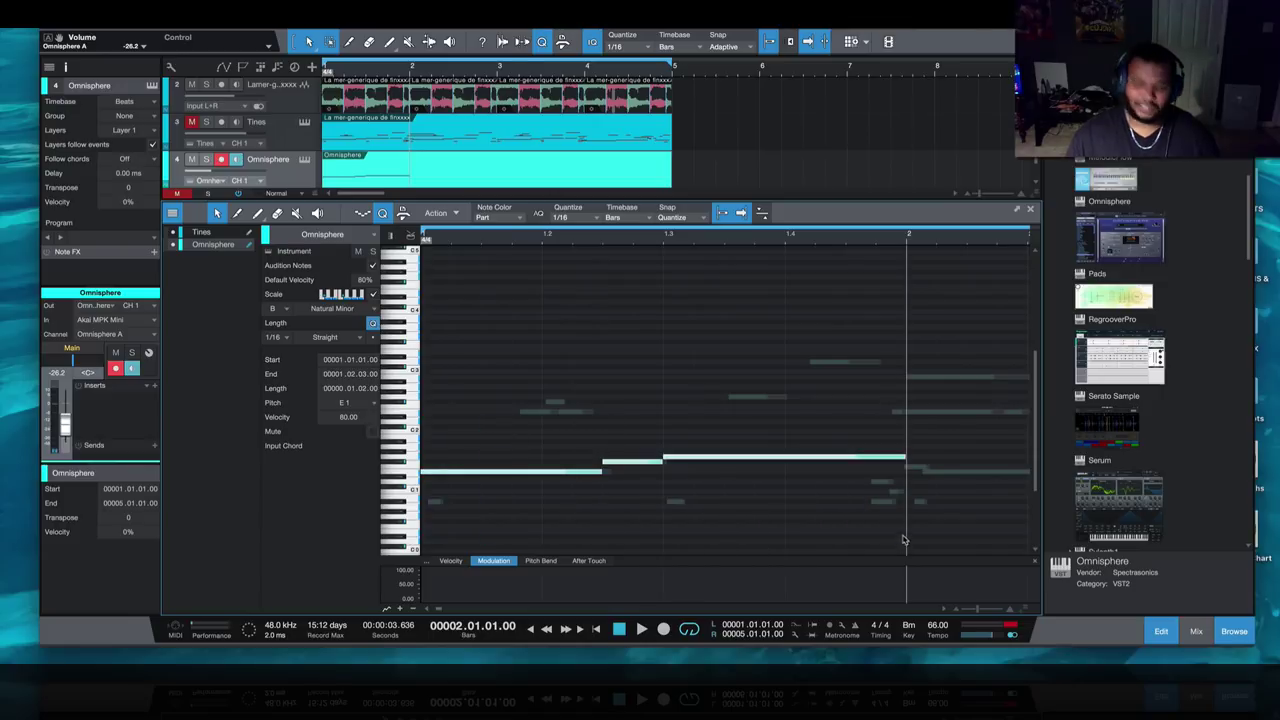
key("d")
key("d")
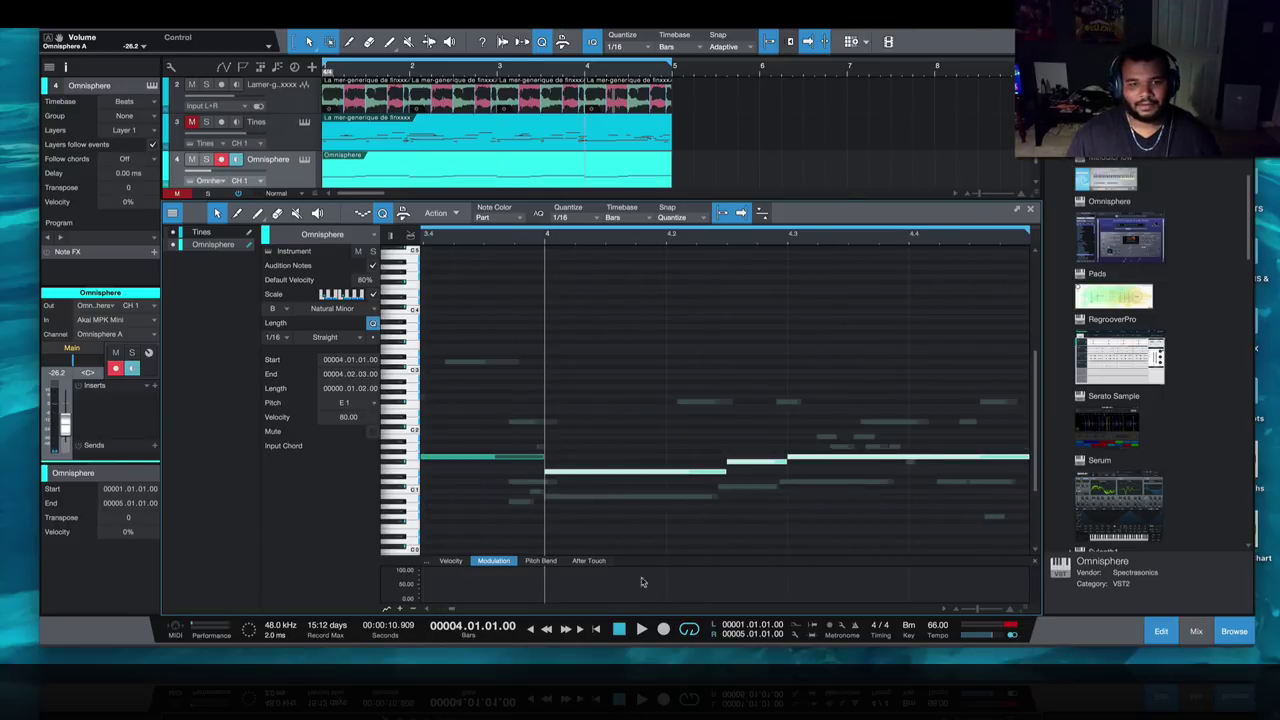
- Play the duplicated bass line from the start and set the Omnisphere track volume to -13.9 dB
left_click(596, 631)
left_click(640, 629)
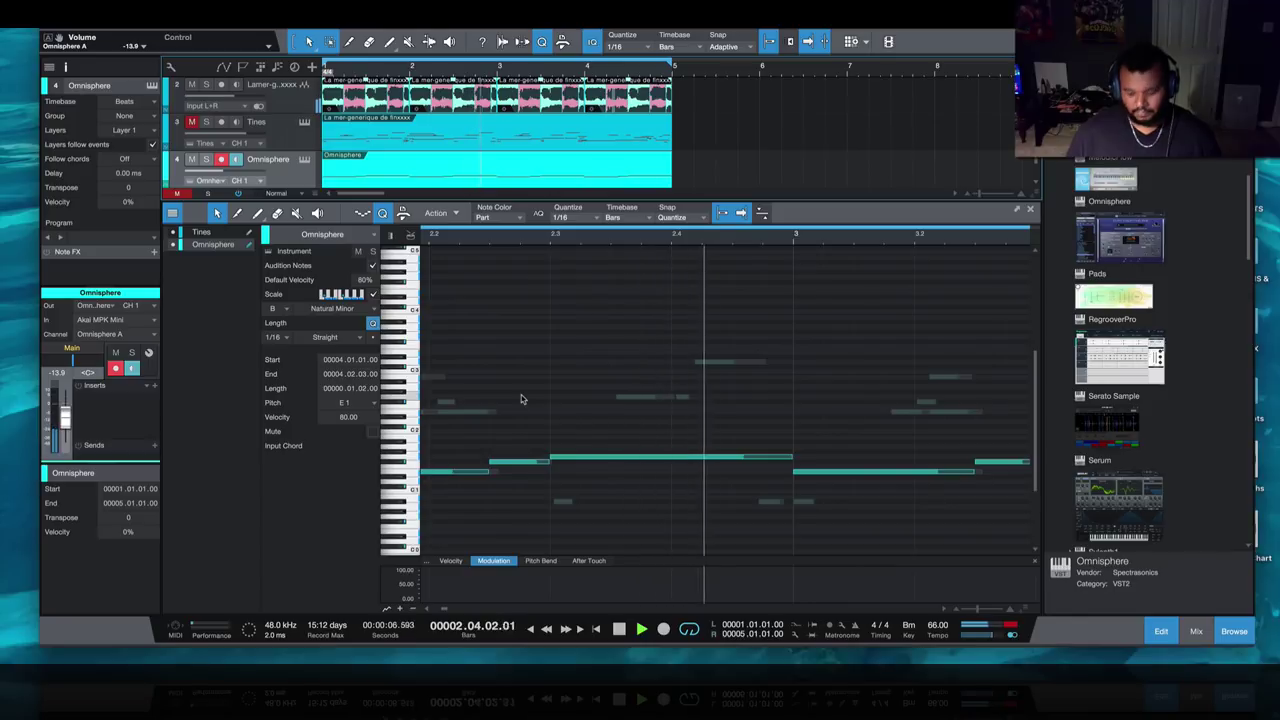
left_click(449, 143)
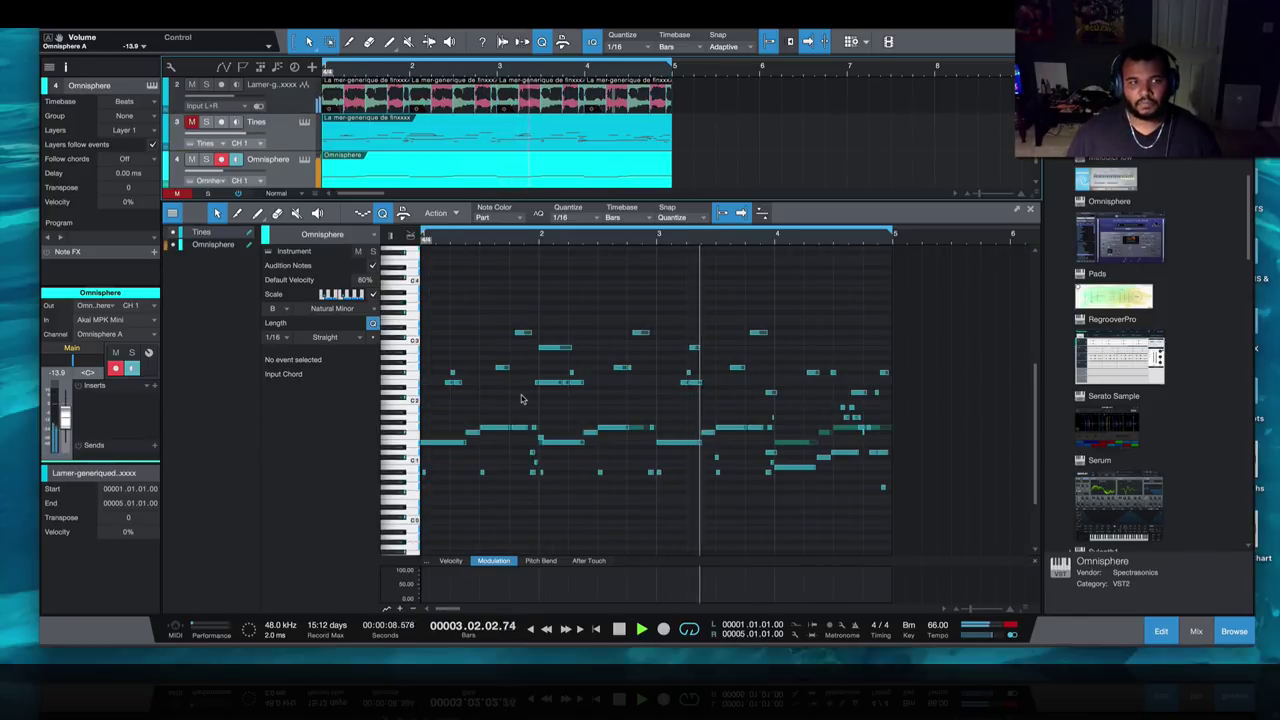
- Transpose all the Omnisphere notes up one octave and set the Omnisphere track volume to -18.1 dB
scroll(449, 143, "down", 1)
left_click(591, 426)
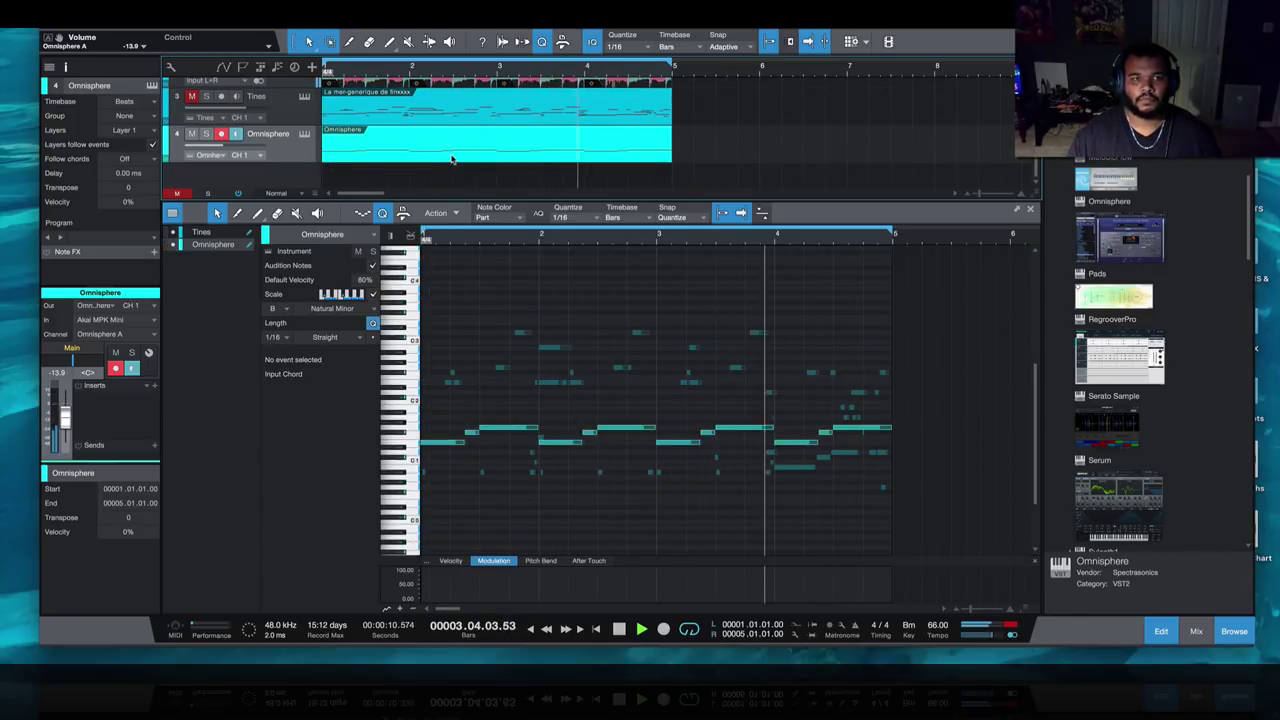
key("ctrl+a")
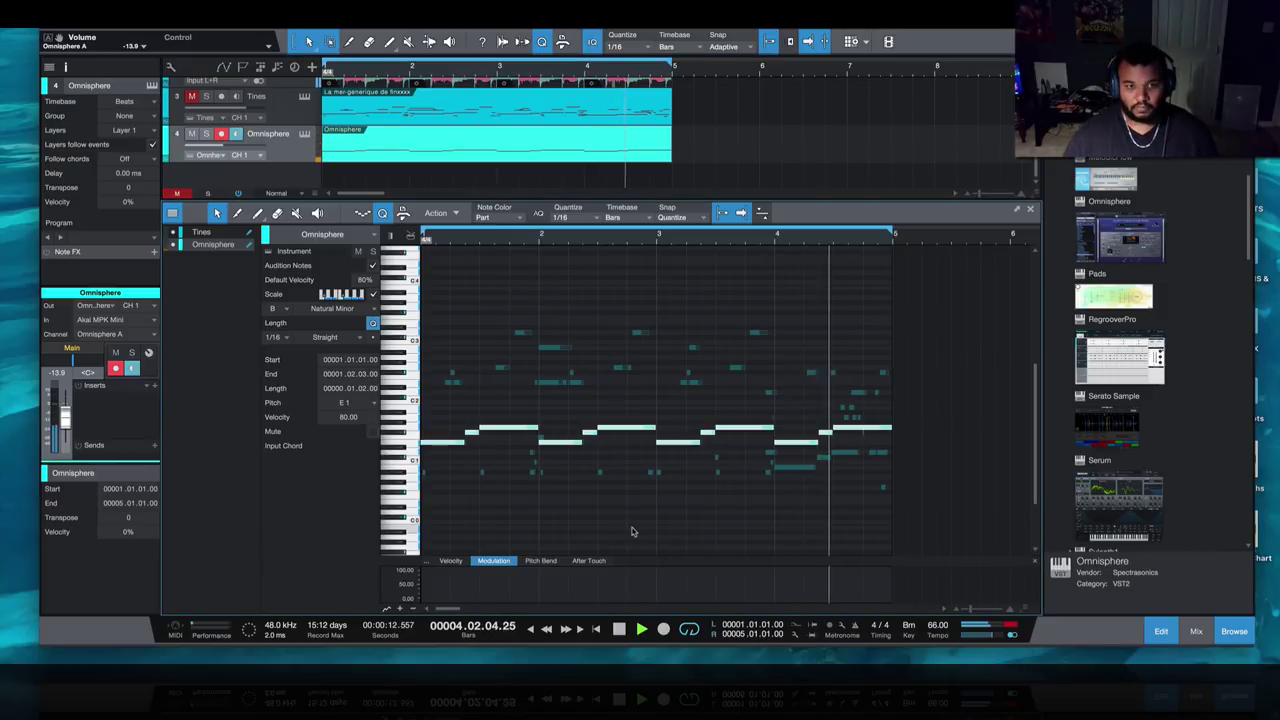
key("shift+Up")
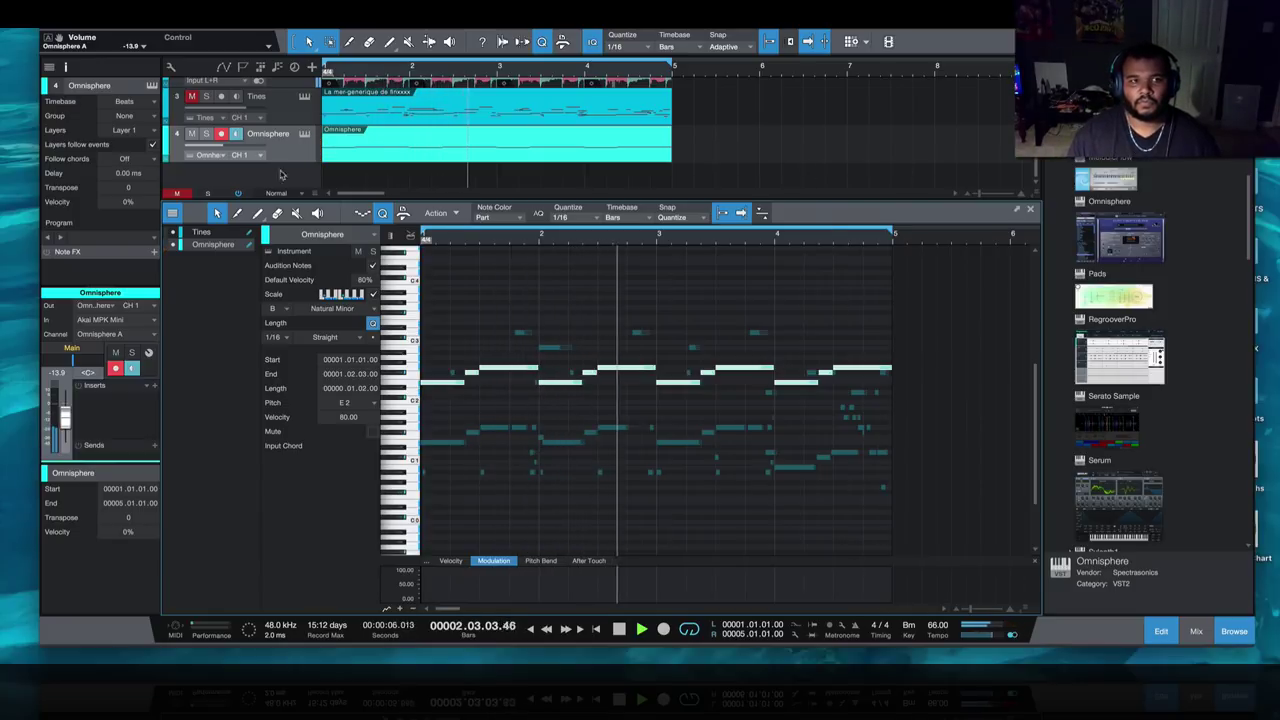
left_click_drag(222, 146, 212, 151)
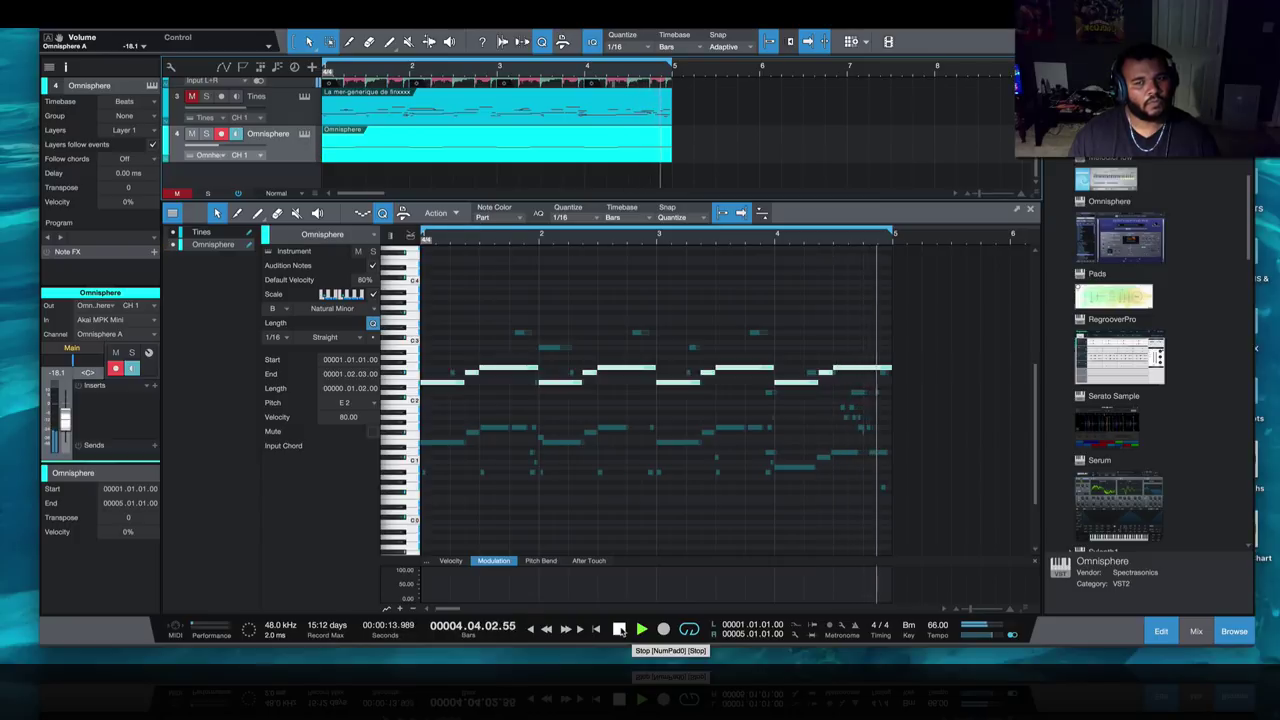
- Stop playback and add Sylenth1 as a new instrument track below the Omnisphere track
left_click(620, 630)
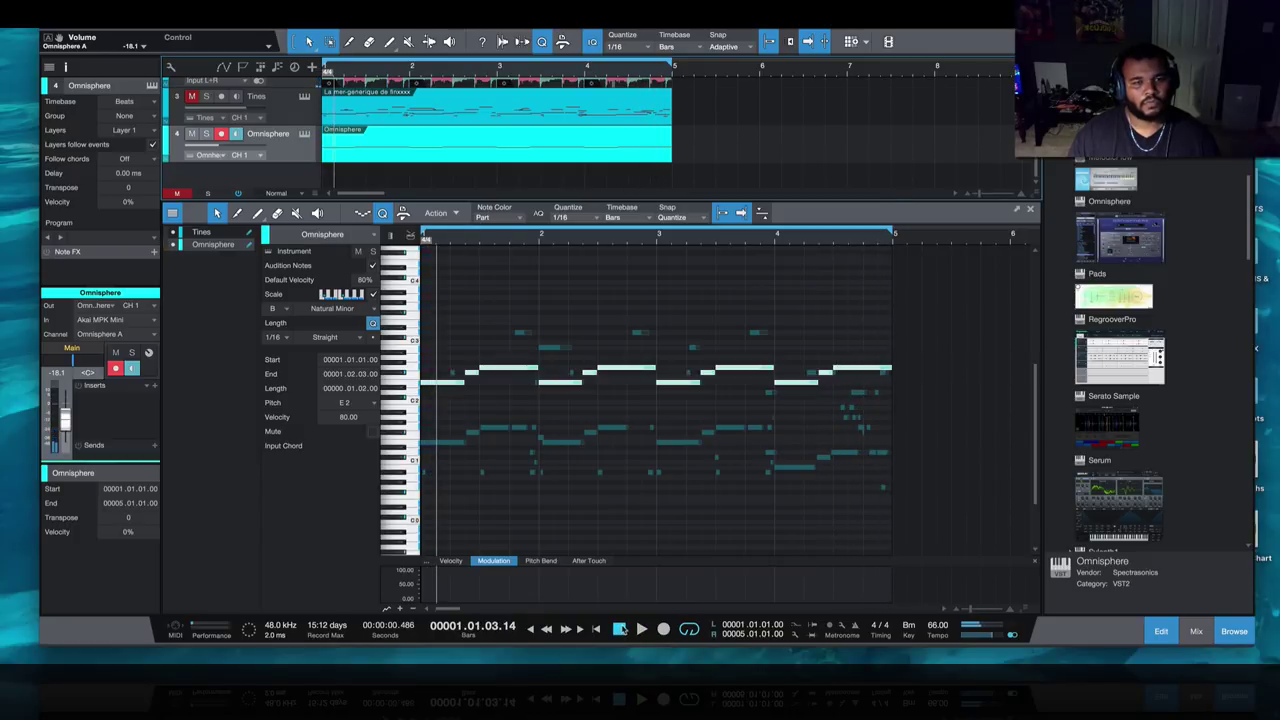
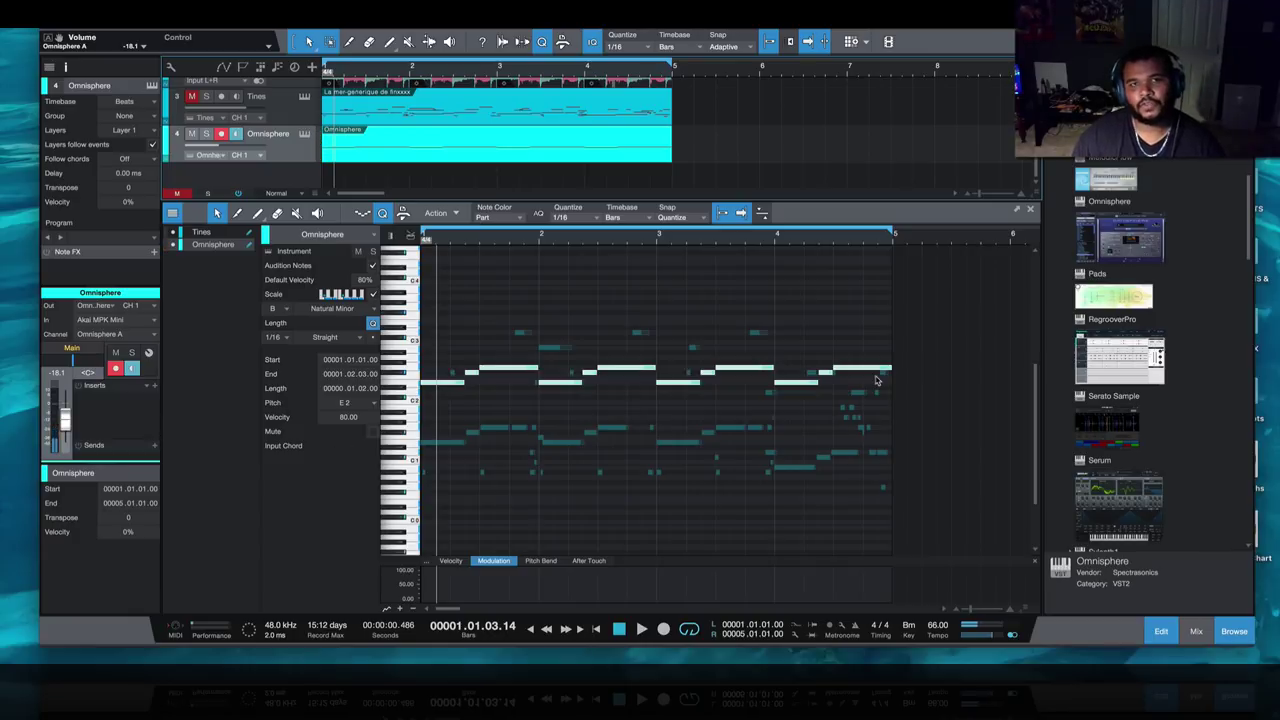
left_click_drag(921, 201, 925, 345)
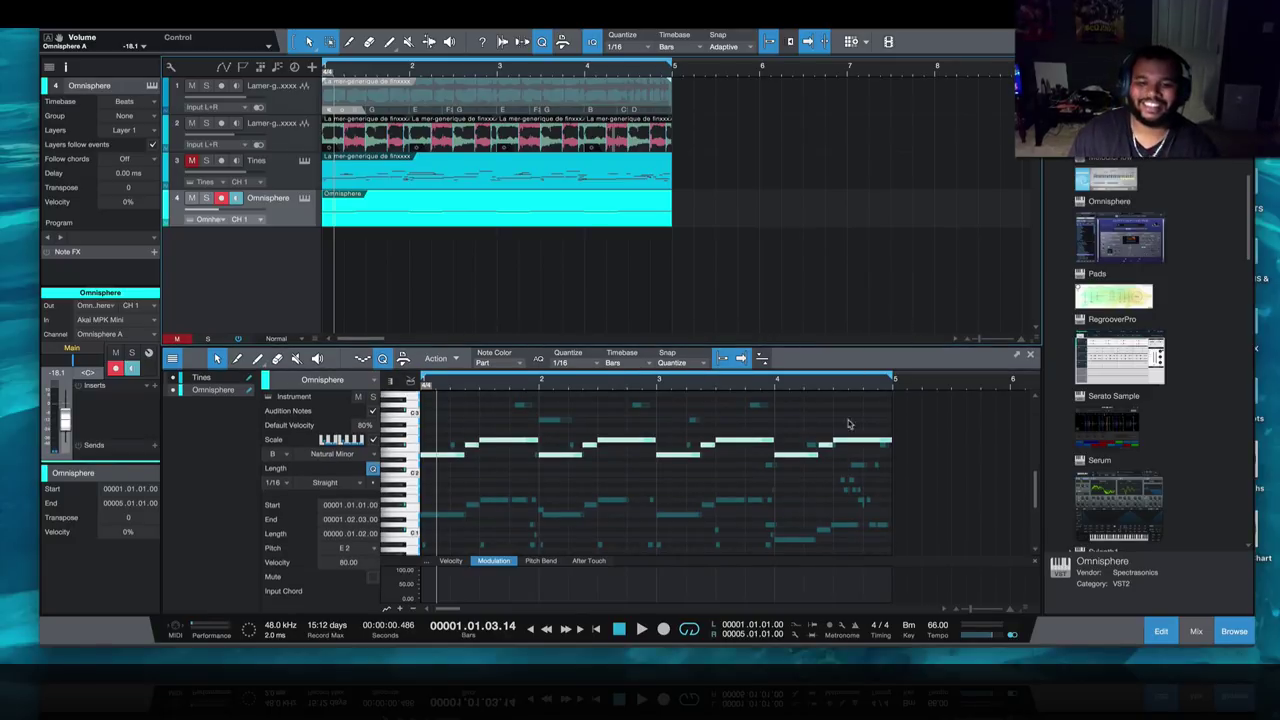
scroll(1160, 302, "down", 10)
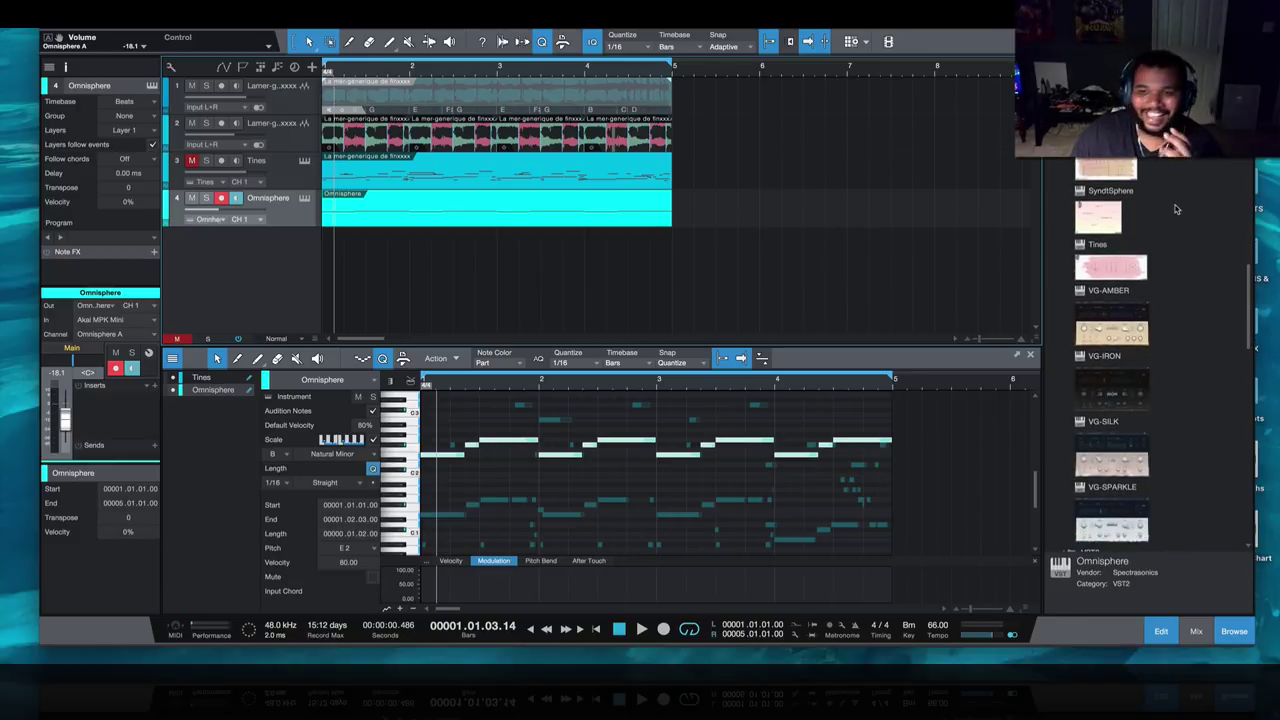
scroll(1176, 209, "down", 3)
scroll(1176, 284, "up", 2)
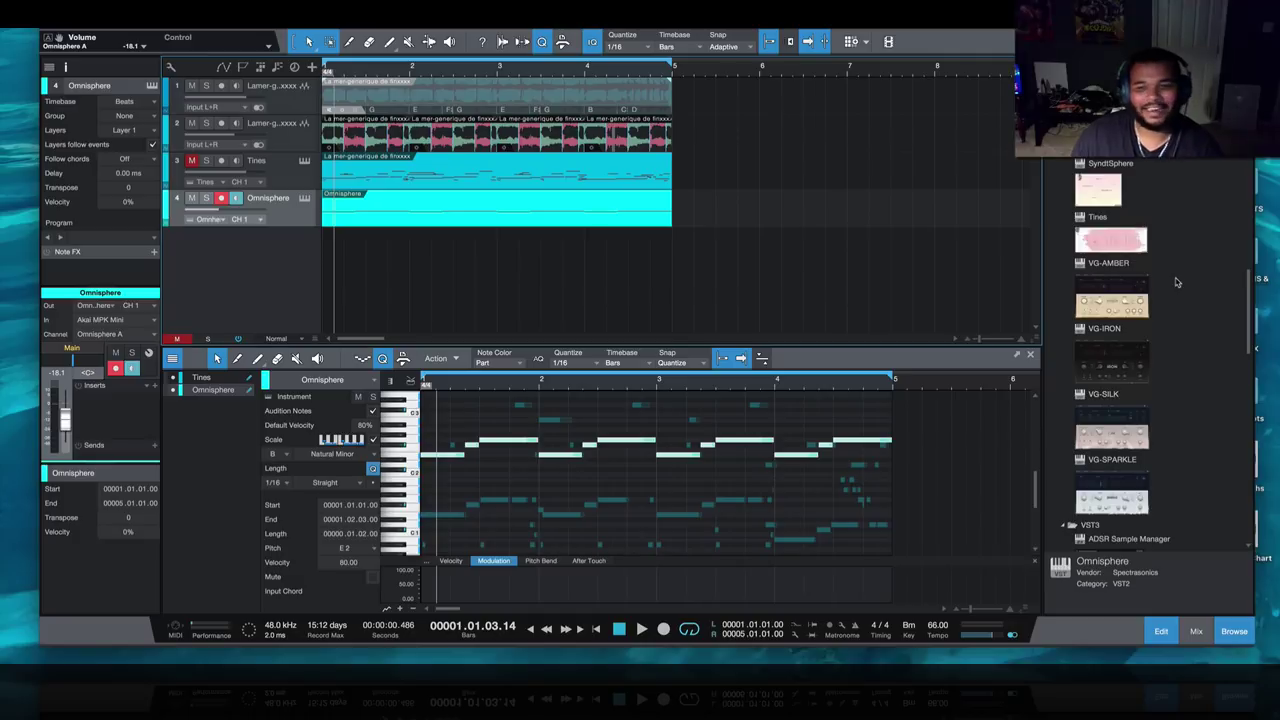
scroll(1176, 282, "up", 6)
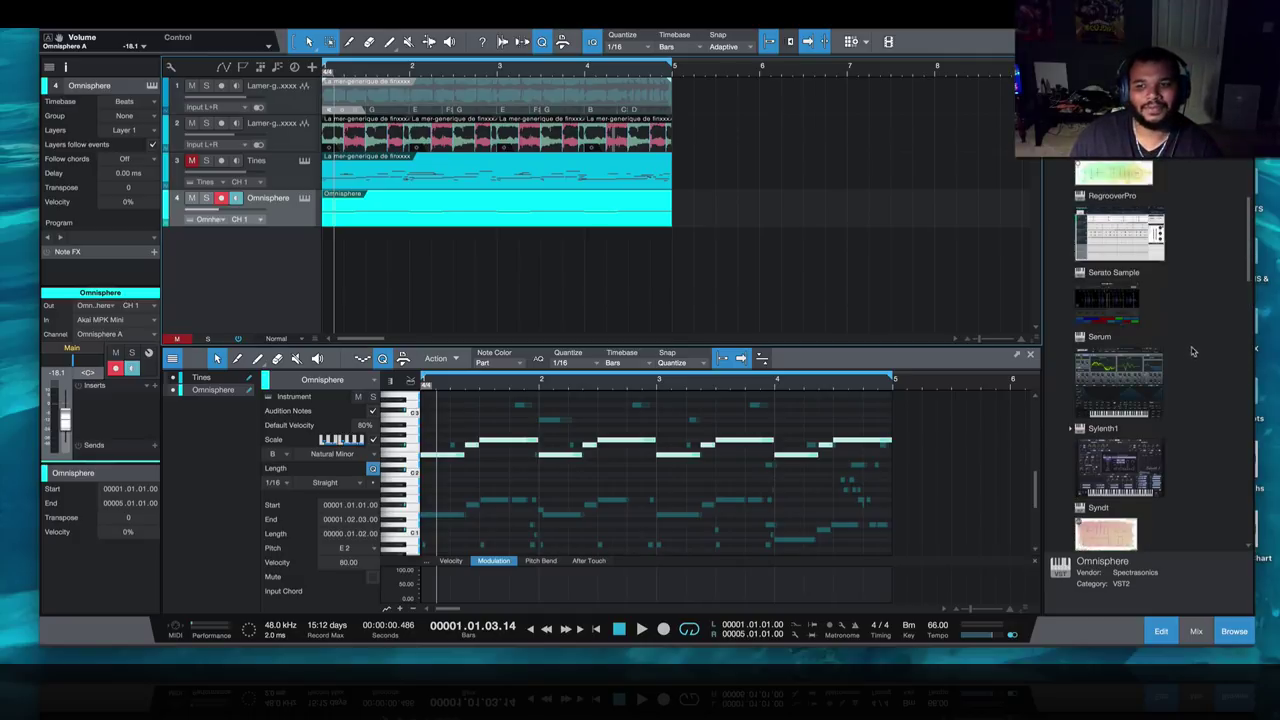
left_click_drag(1127, 462, 456, 278)
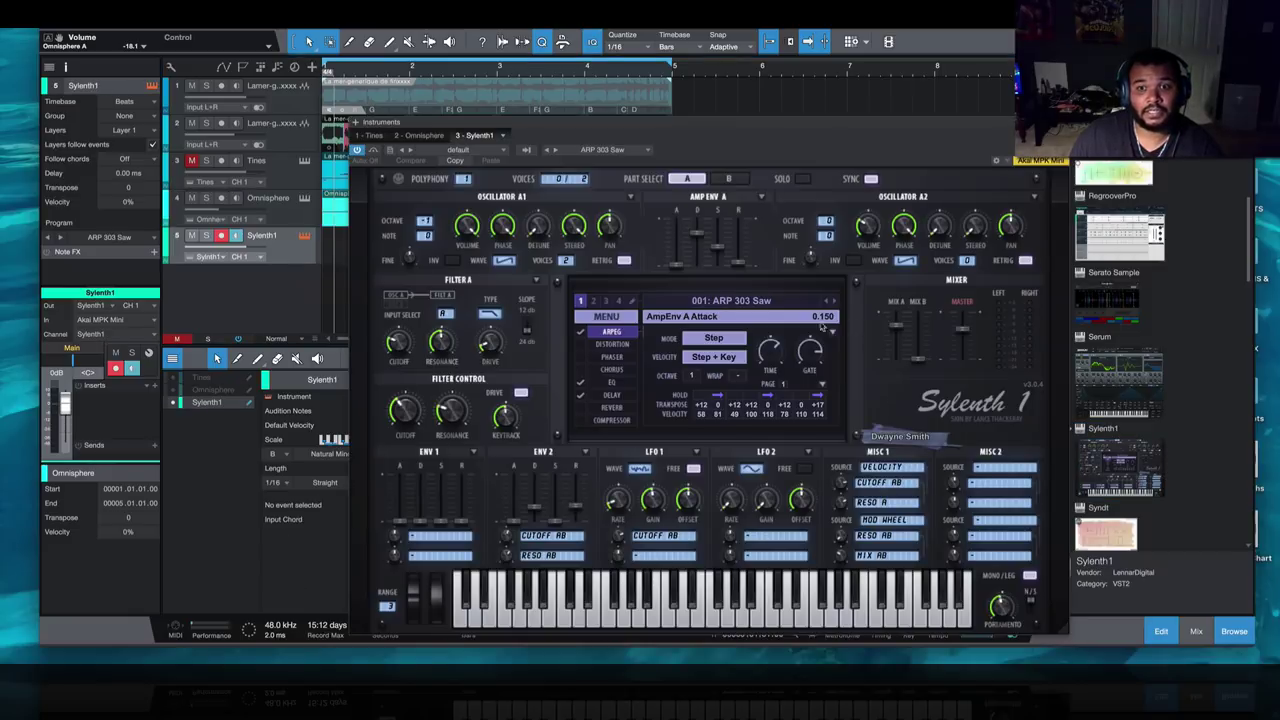
- Load a factory bank from OVO Banks in Sylenth1 and choose the preset 008: Bass - What If I
left_click(605, 315)
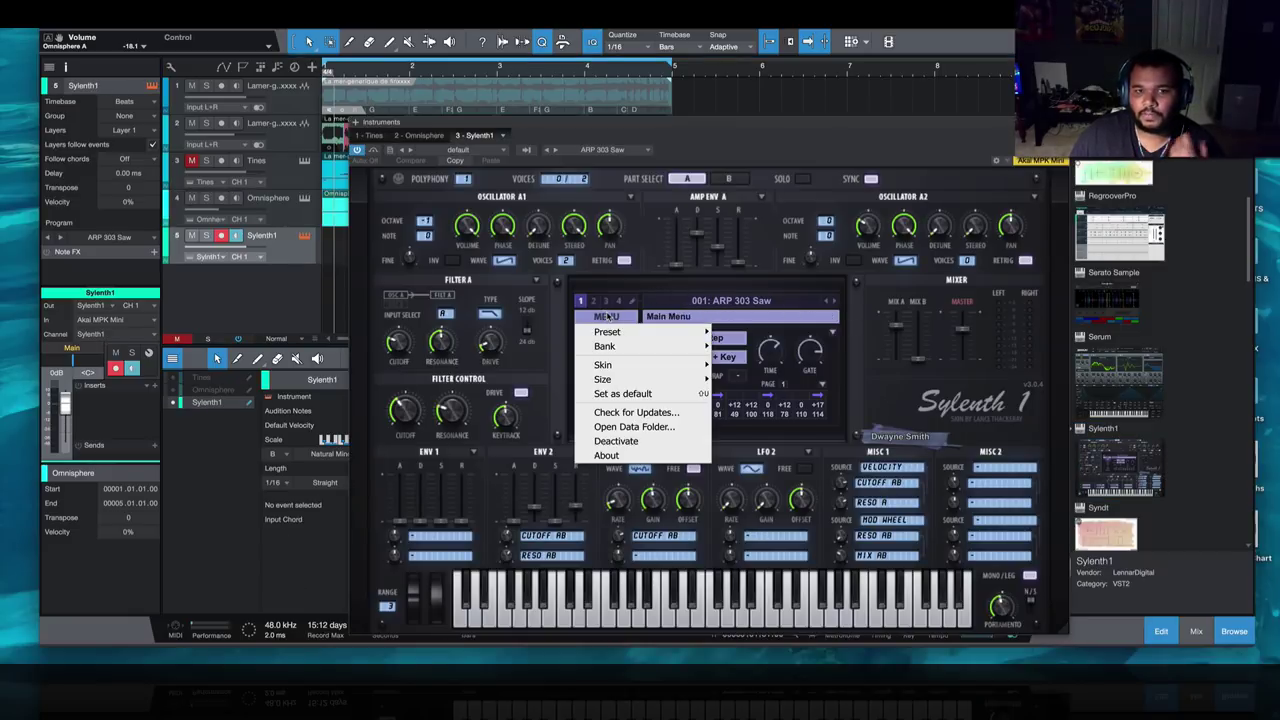
mouse_move(660, 347)
mouse_move(805, 354)
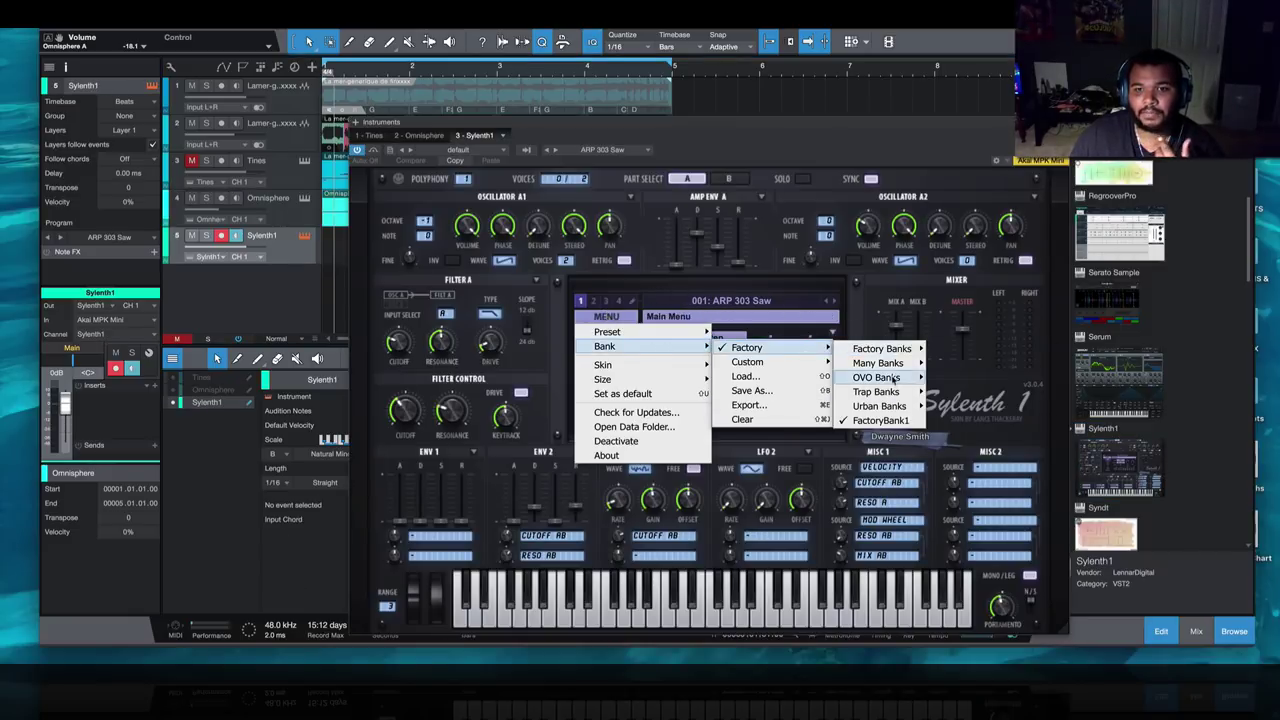
mouse_move(890, 379)
left_click(990, 450)
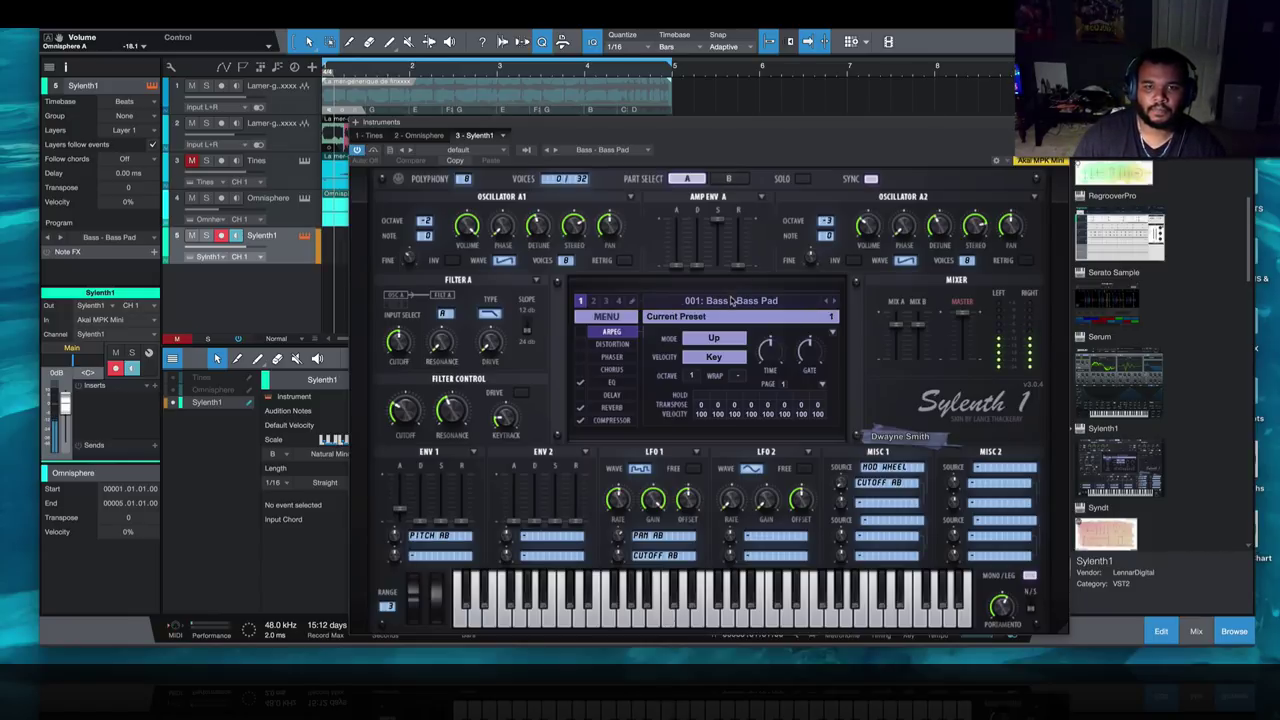
left_click(731, 300)
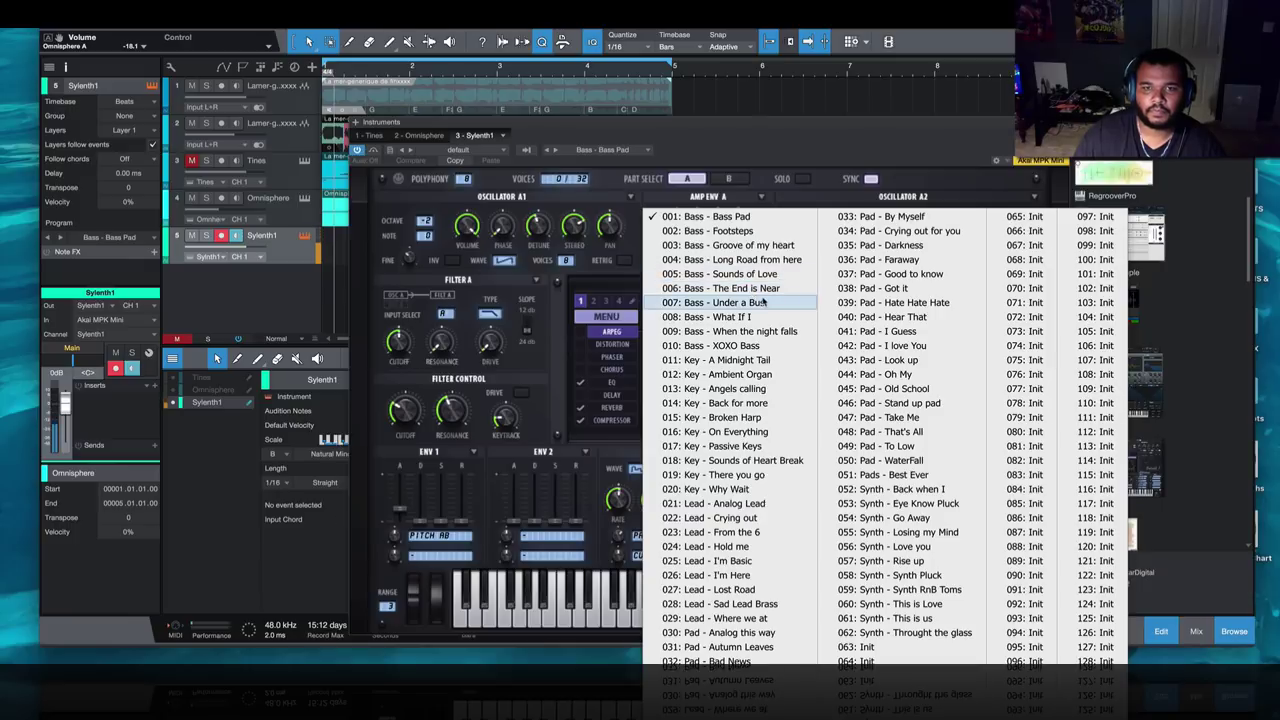
left_click(764, 301)
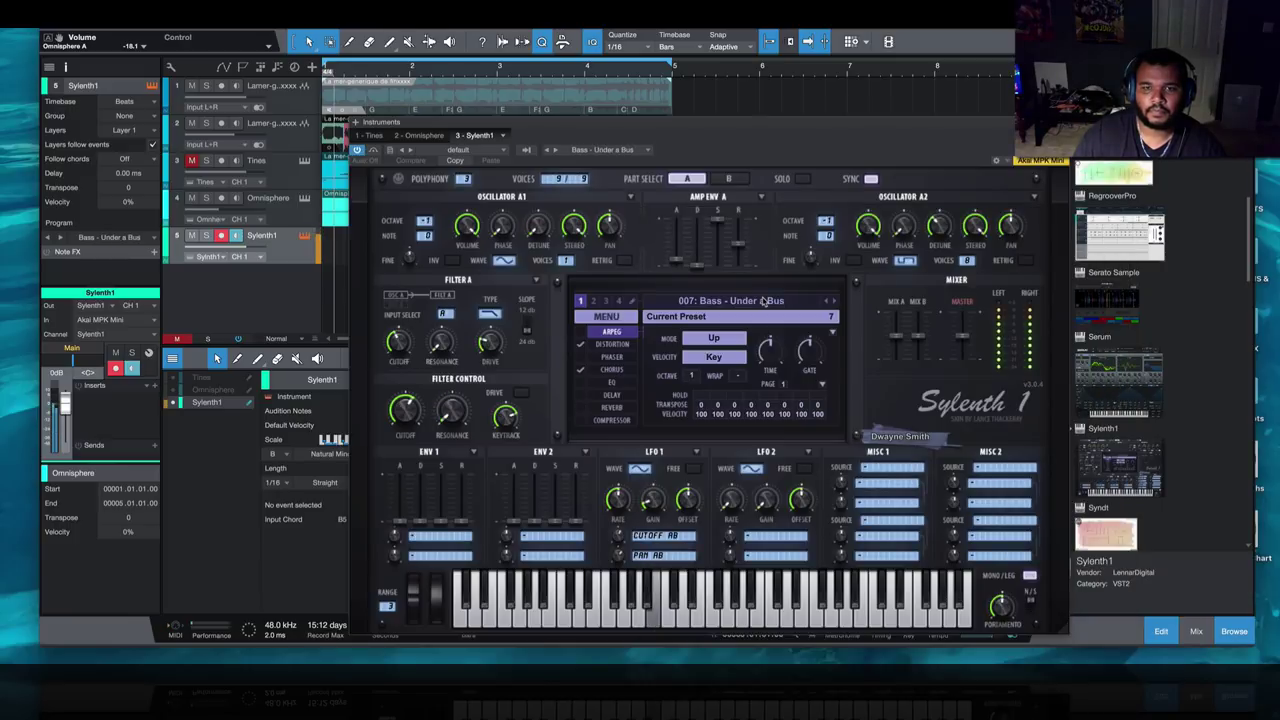
left_click(835, 302)
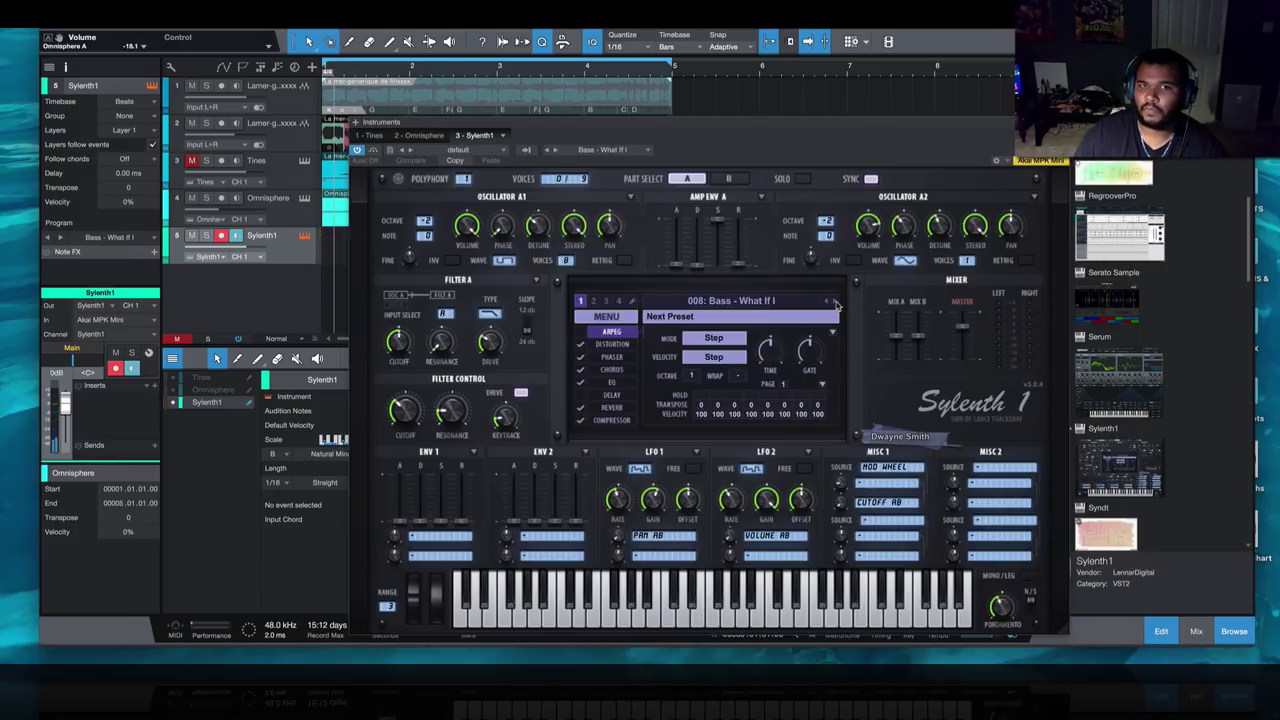
- Copy the four-bar Omnisphere part onto the Sylenth1 track at bar 1 and start playback
left_click(420, 224)
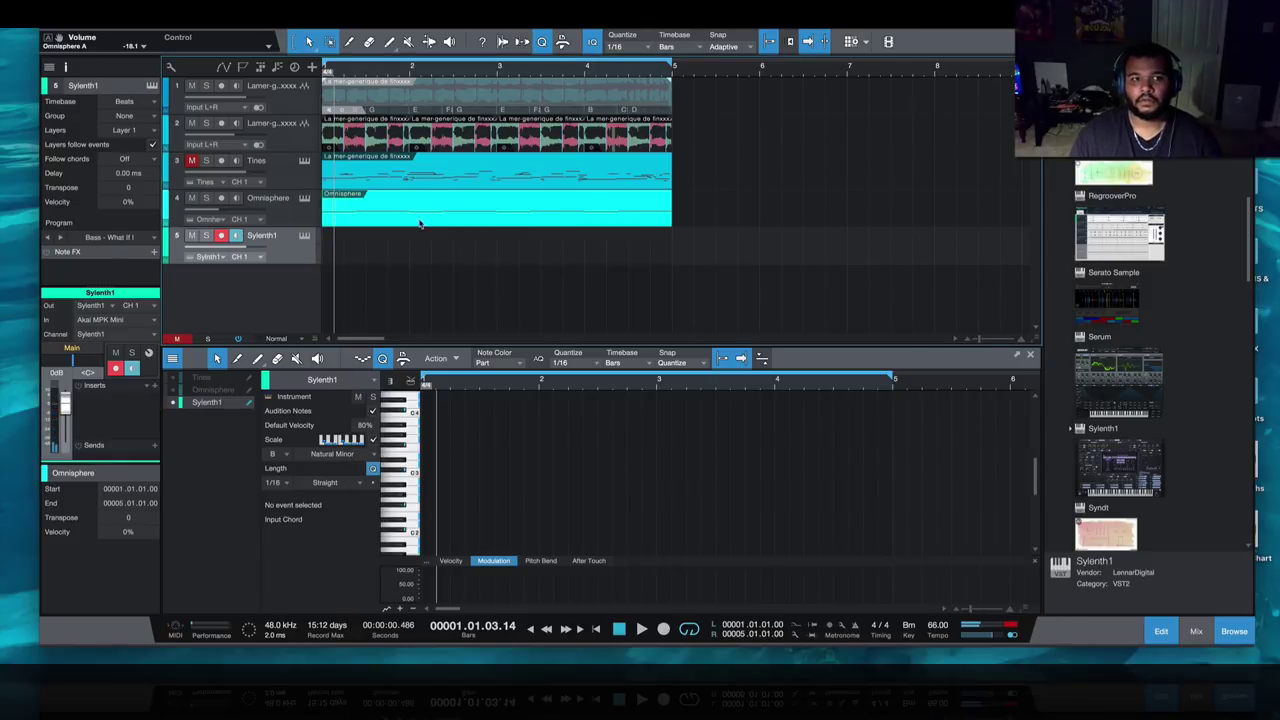
left_click(377, 222)
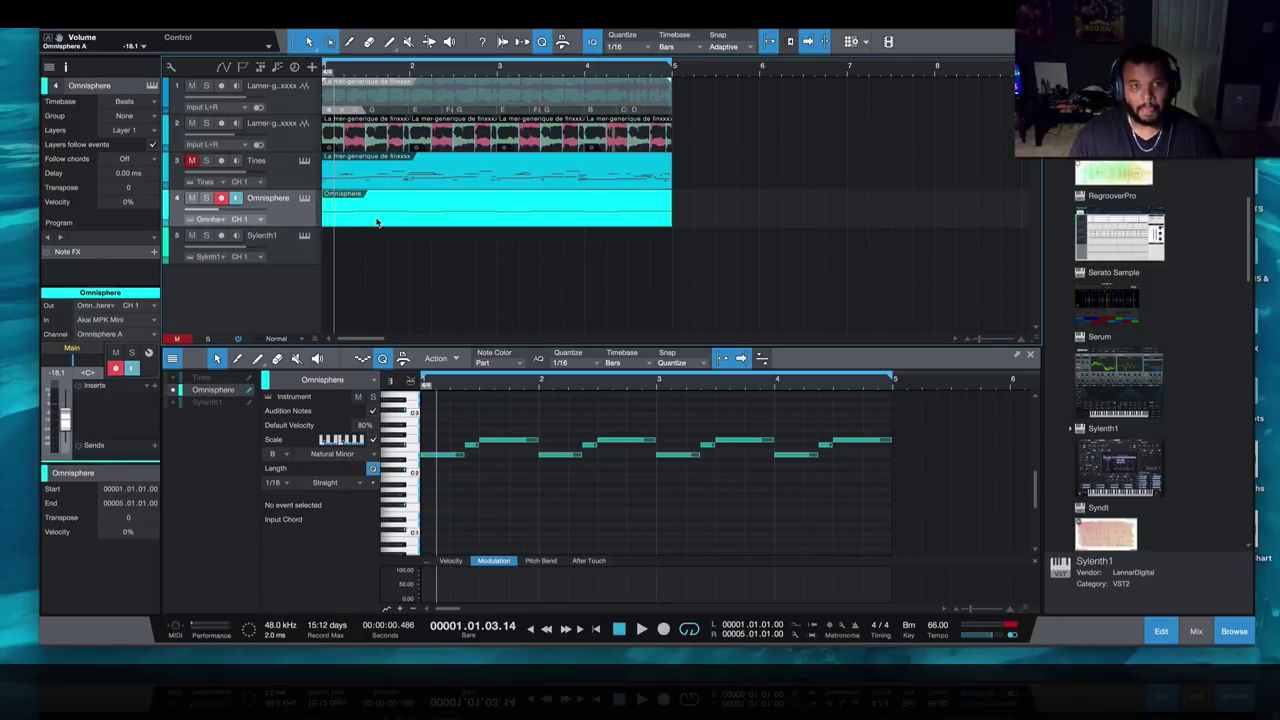
left_click_drag(377, 222, 378, 262)
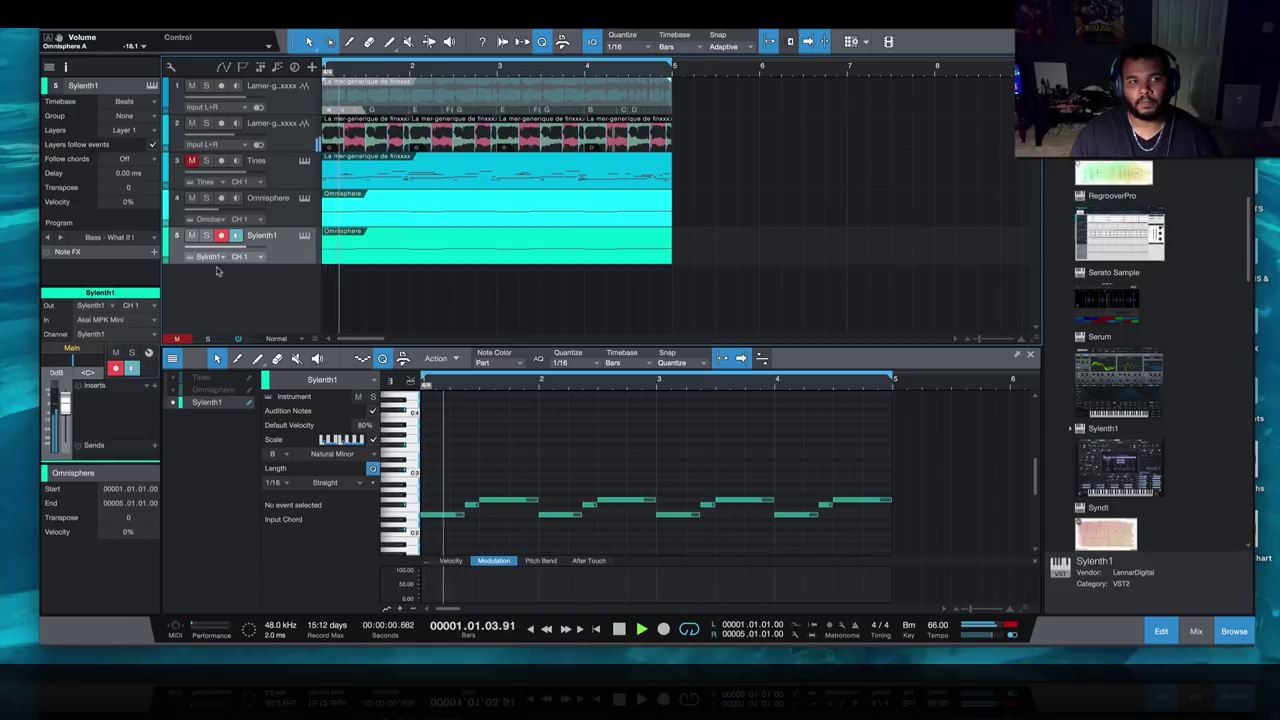
- Lower the Sylenth1 track volume to -19.0 dB while the loop plays
scroll(215, 256, "up", 4)
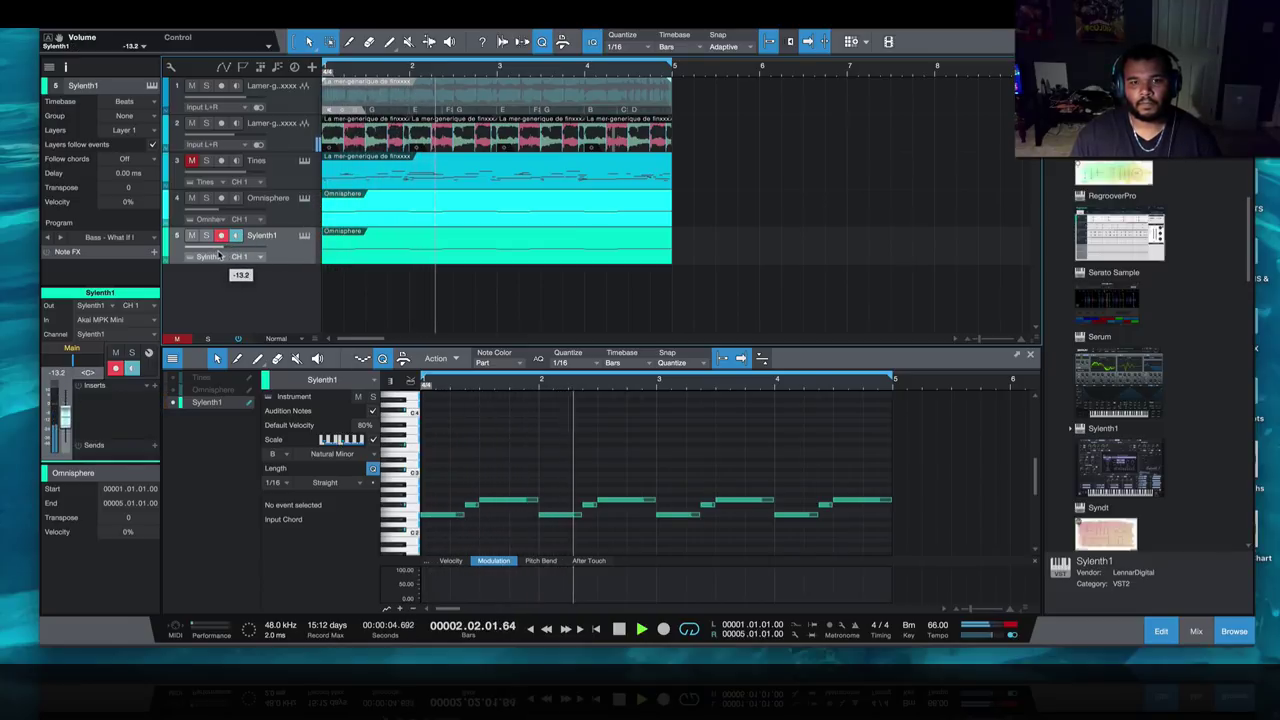
scroll(218, 256, "down", 1)
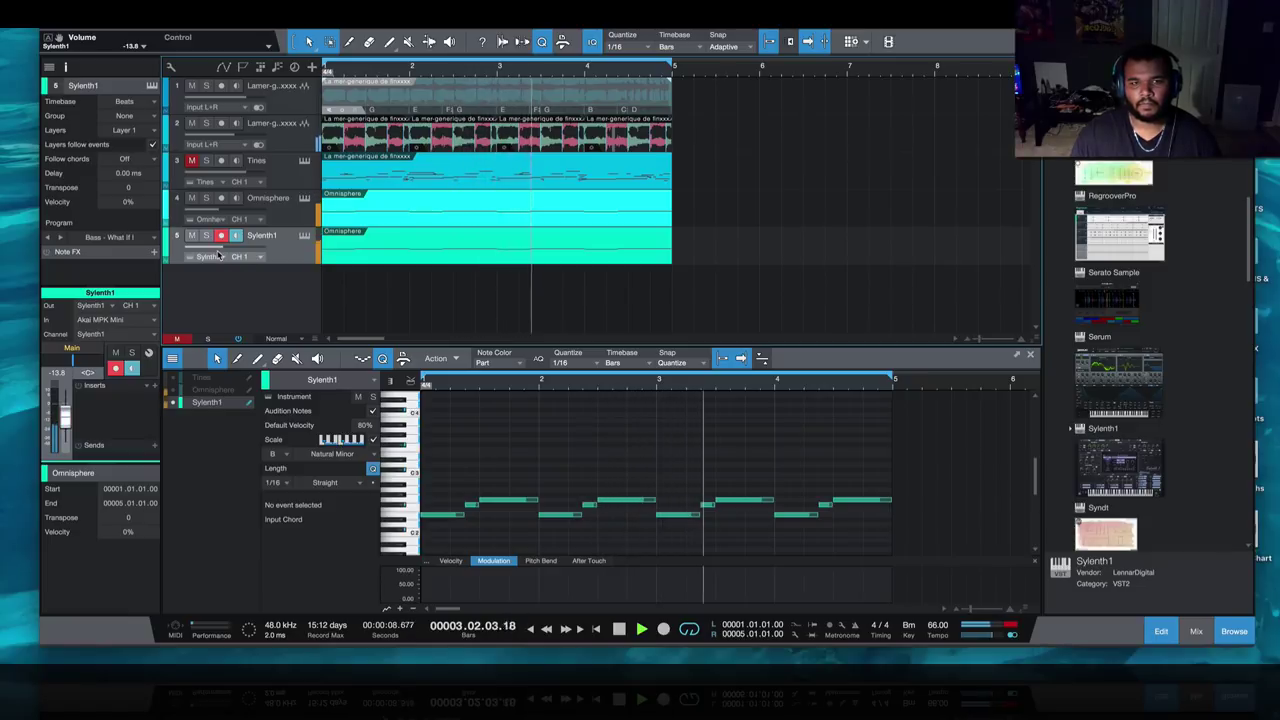
scroll(1158, 348, "down", 5)
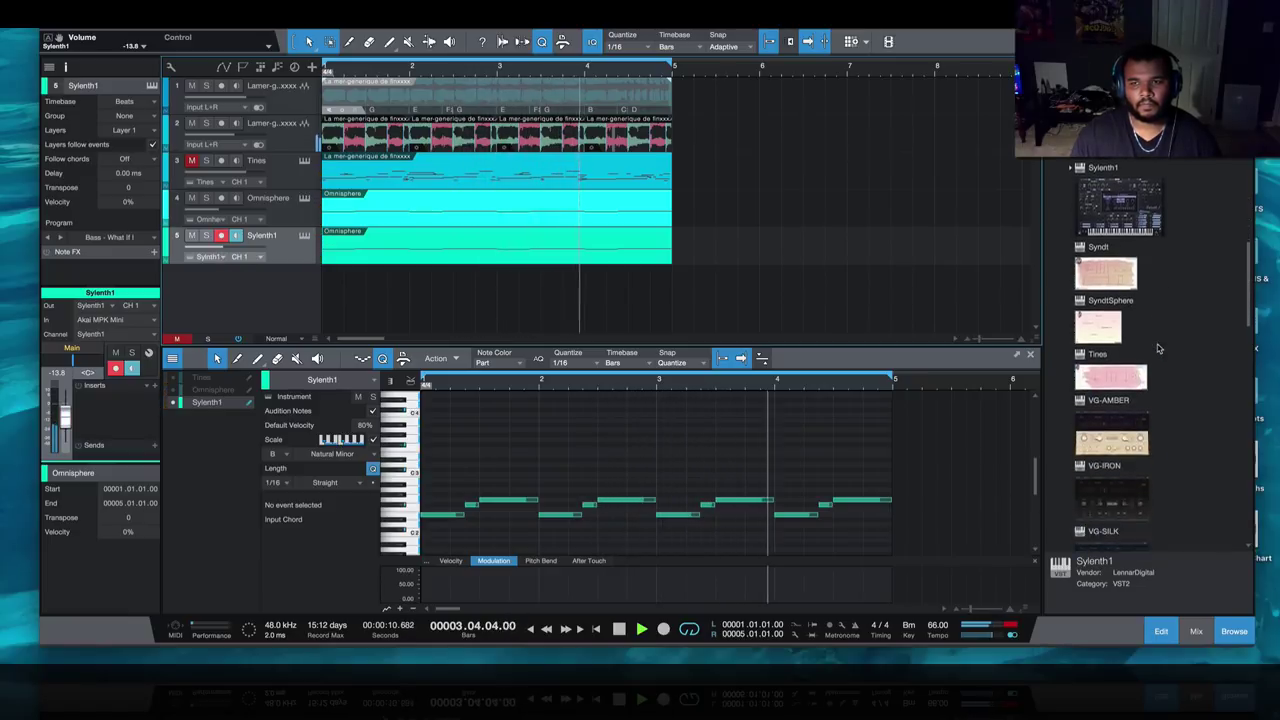
scroll(1158, 348, "down", 4)
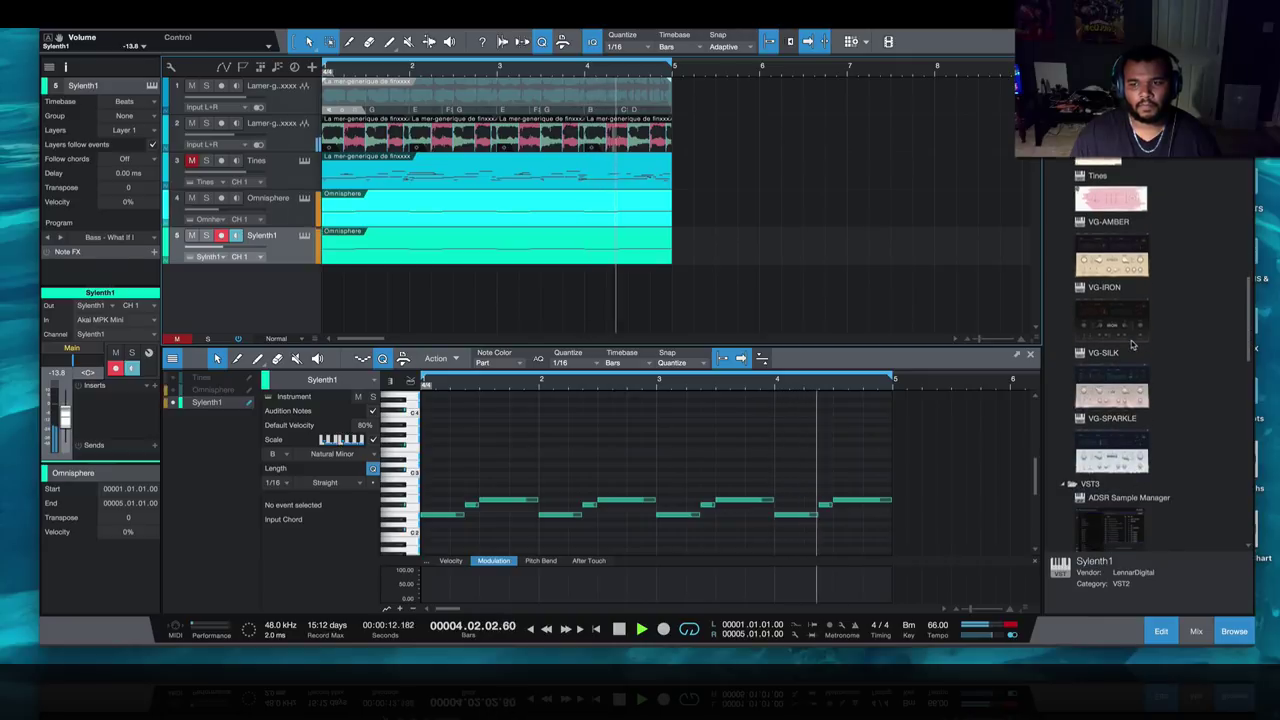
left_click(305, 212)
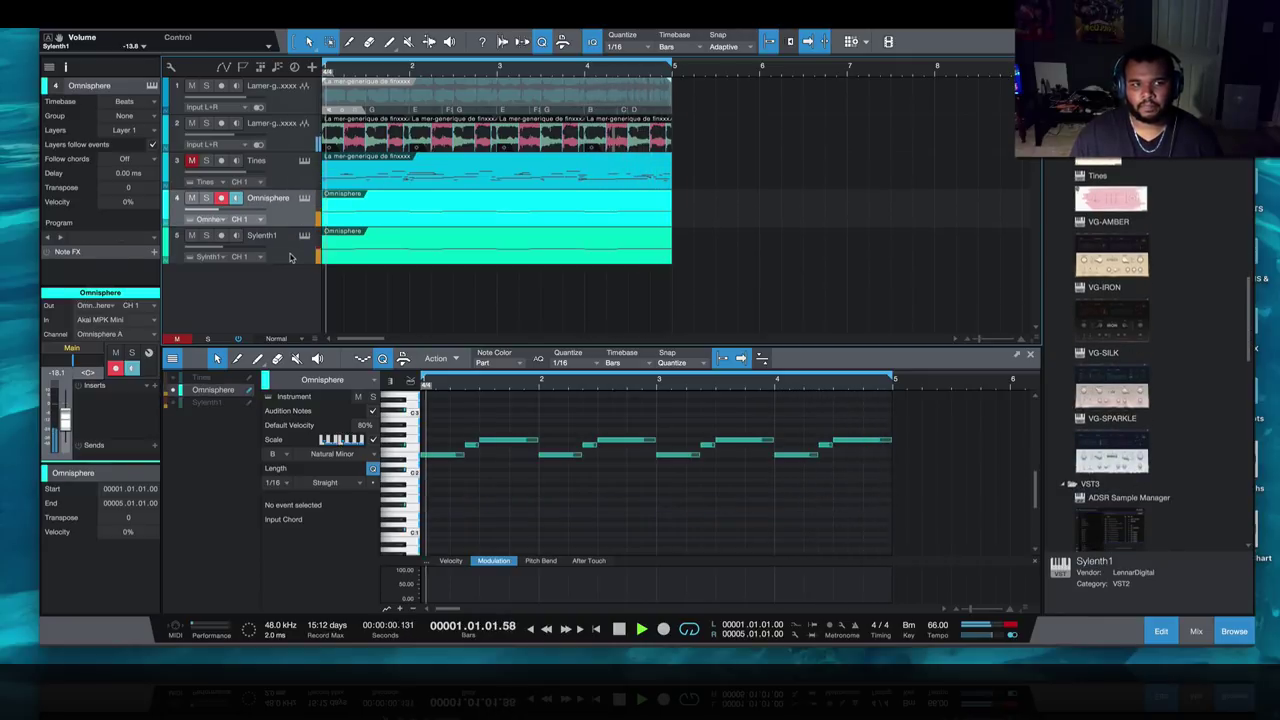
left_click(290, 258)
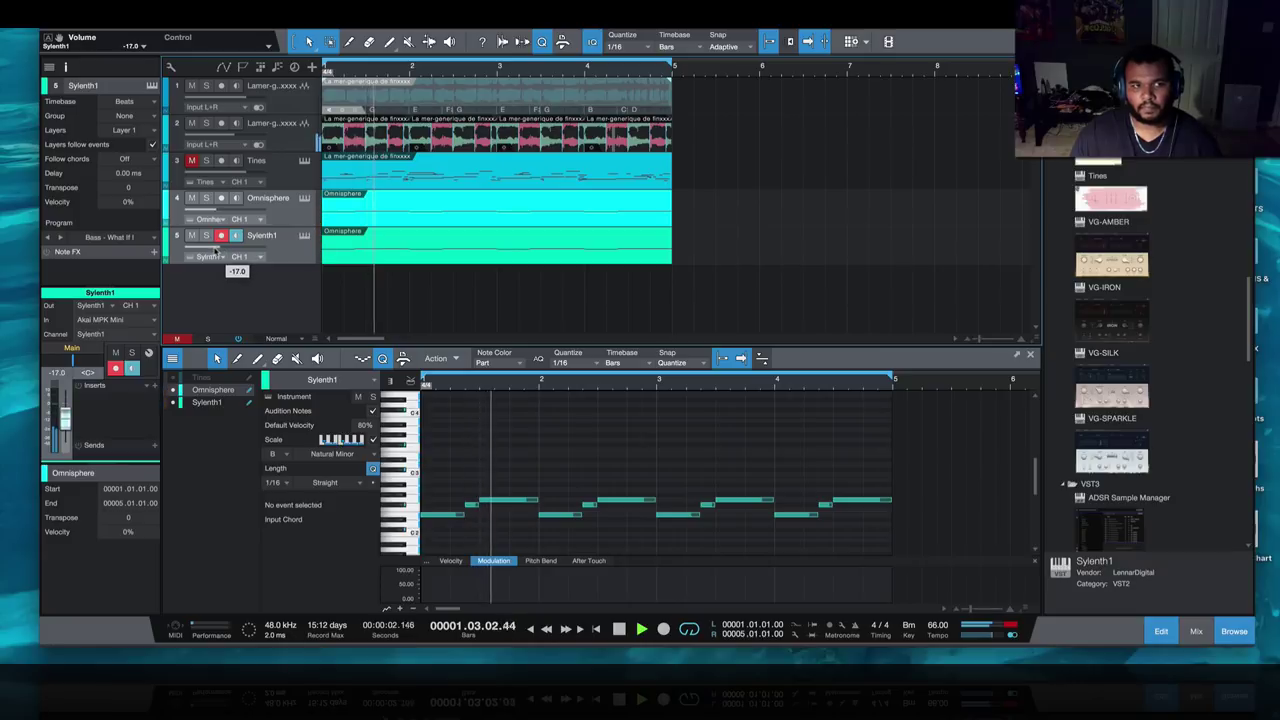
left_click_drag(214, 250, 208, 250)
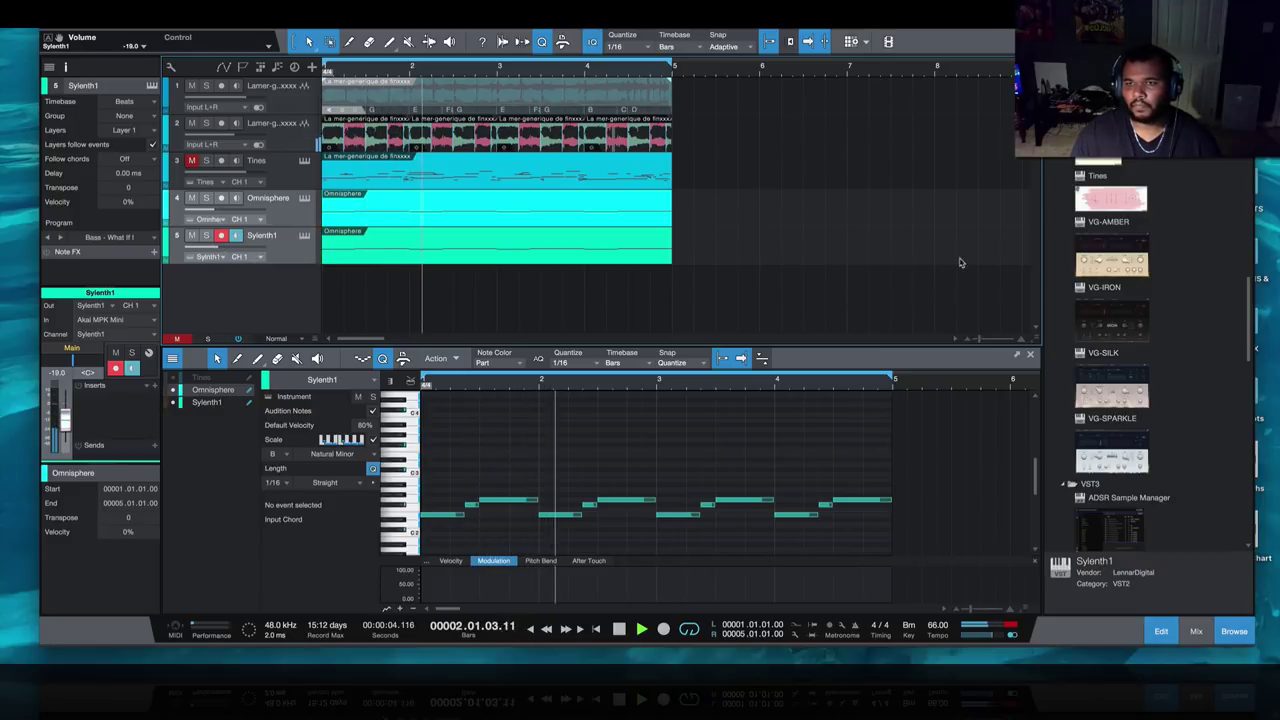
- Add a Serum instrument track and load the GT Strum 01 preset from the Echo Sound Works Coda V.1 user presets
scroll(1153, 310, "up", 5)
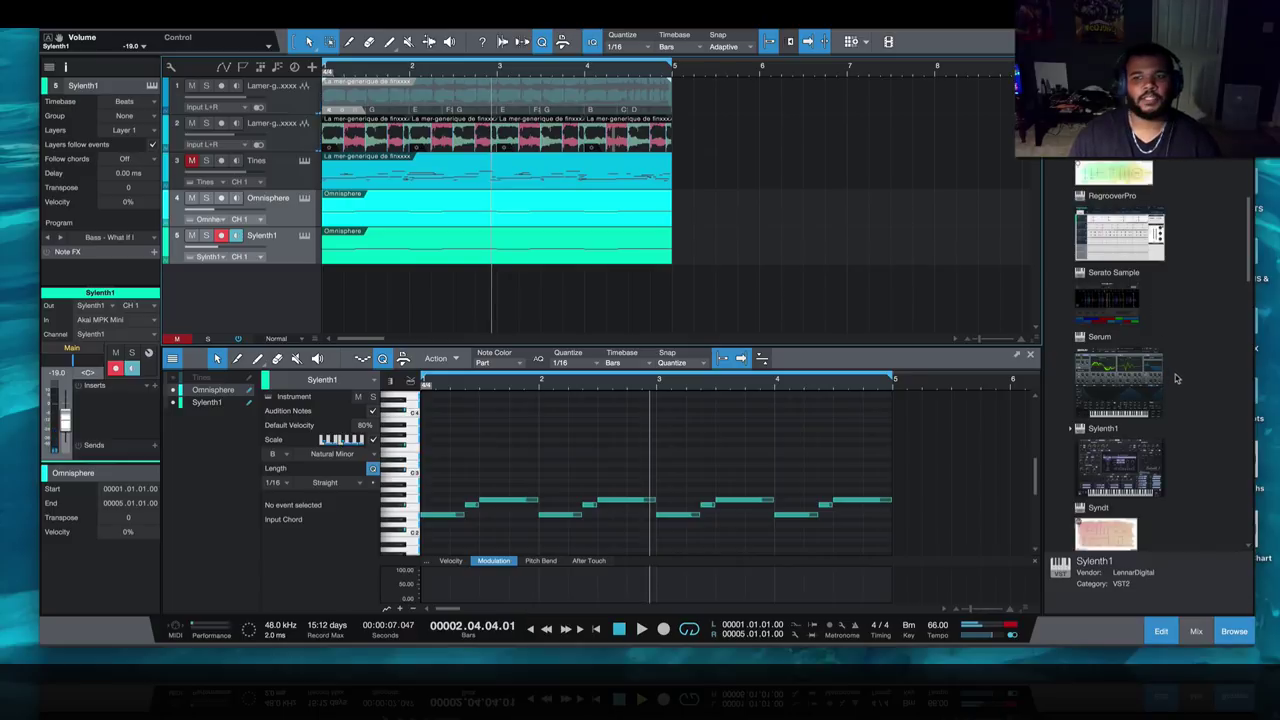
left_click_drag(1138, 380, 481, 293)
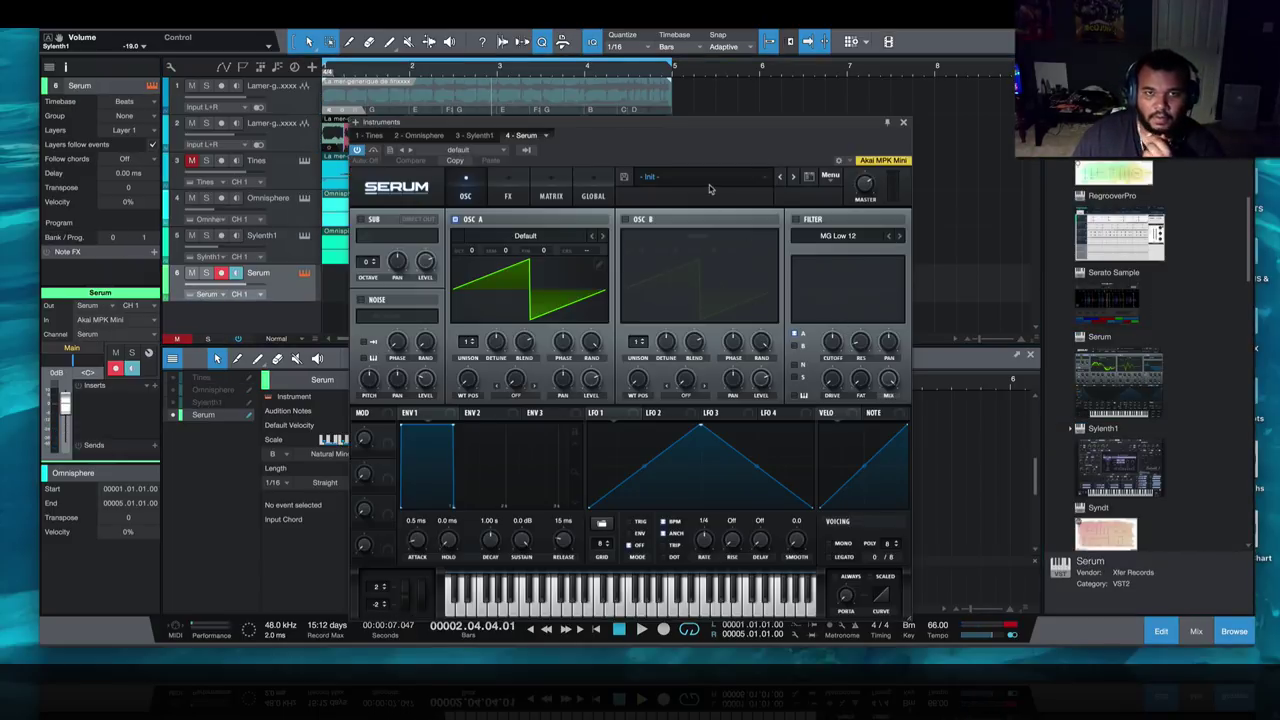
left_click(698, 180)
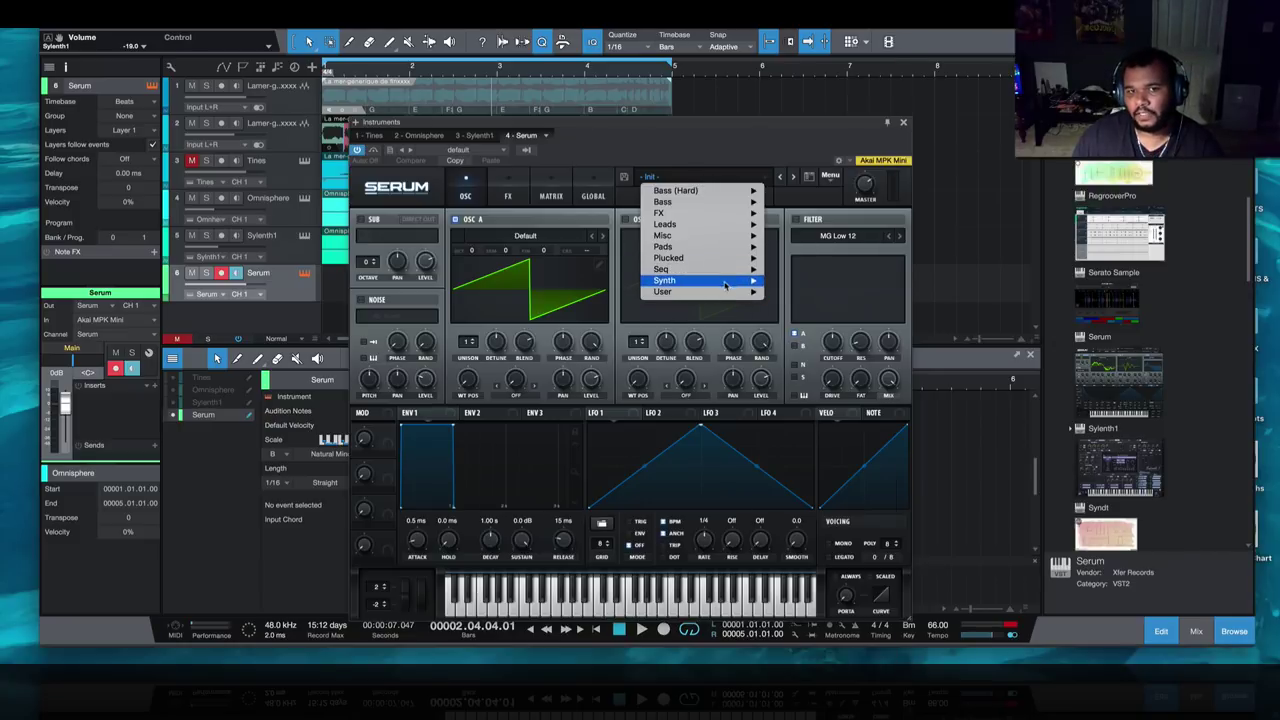
mouse_move(729, 293)
mouse_move(916, 407)
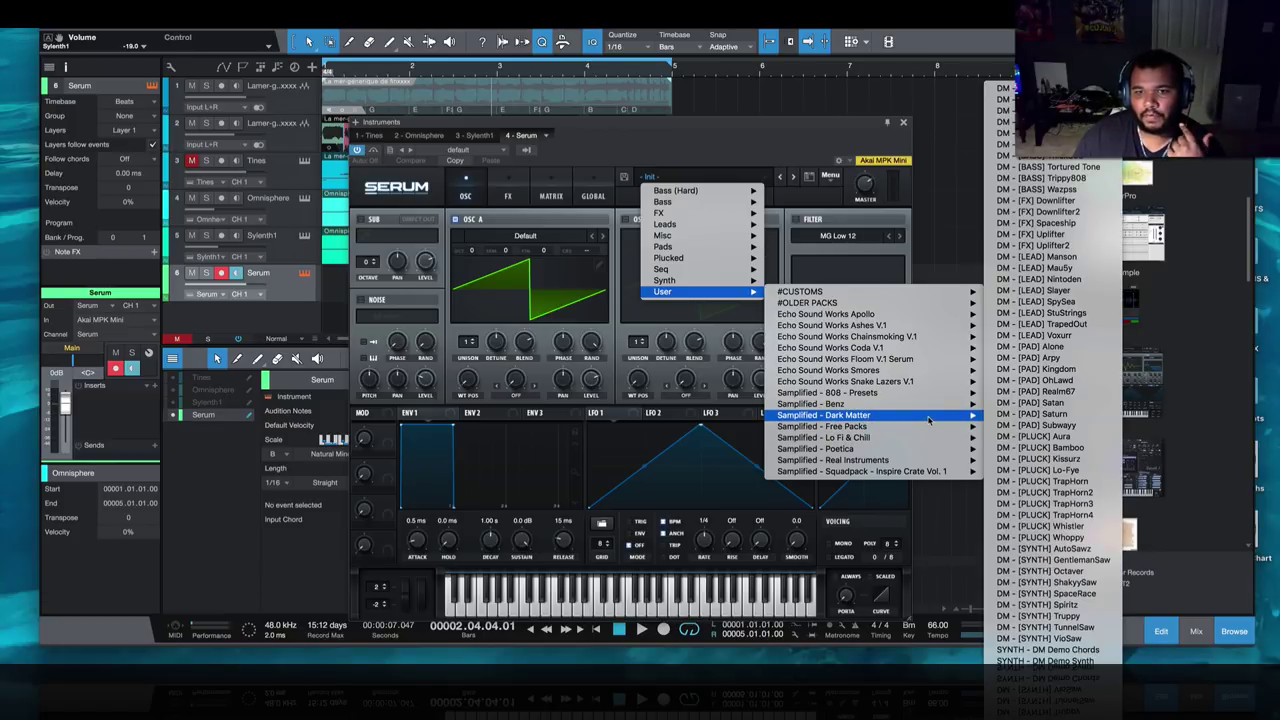
mouse_move(941, 450)
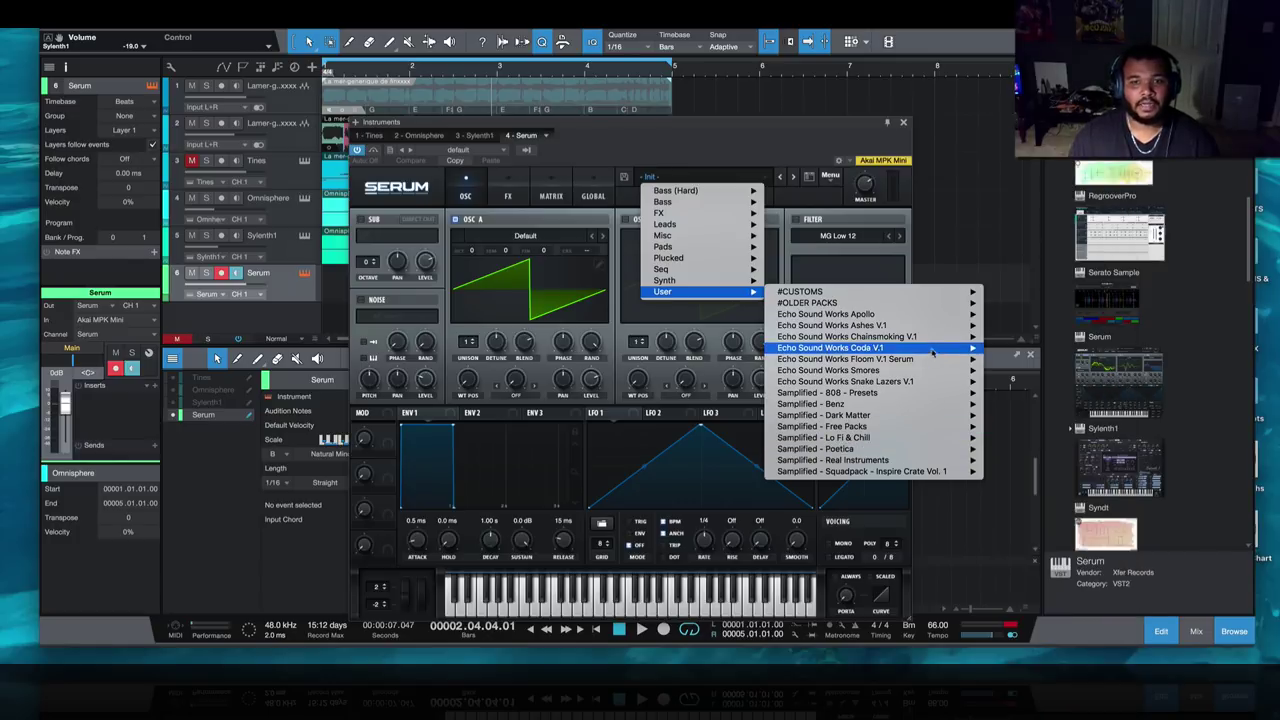
mouse_move(935, 349)
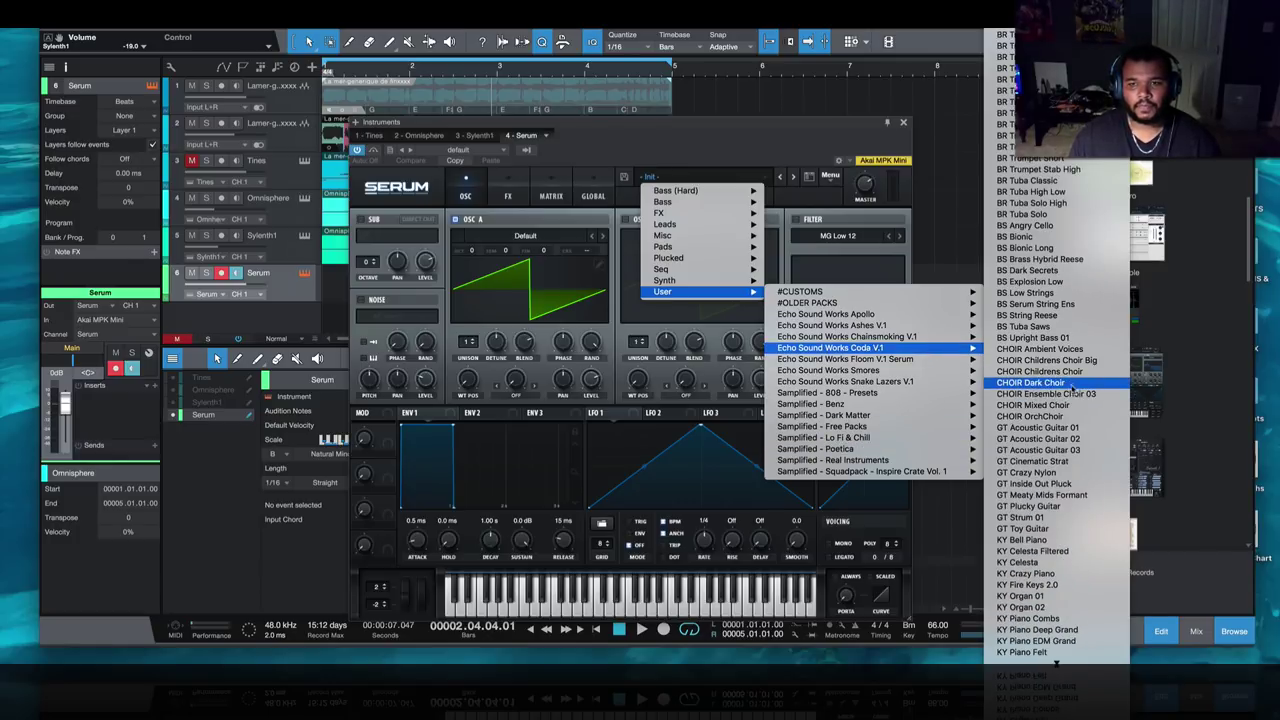
left_click(1066, 507)
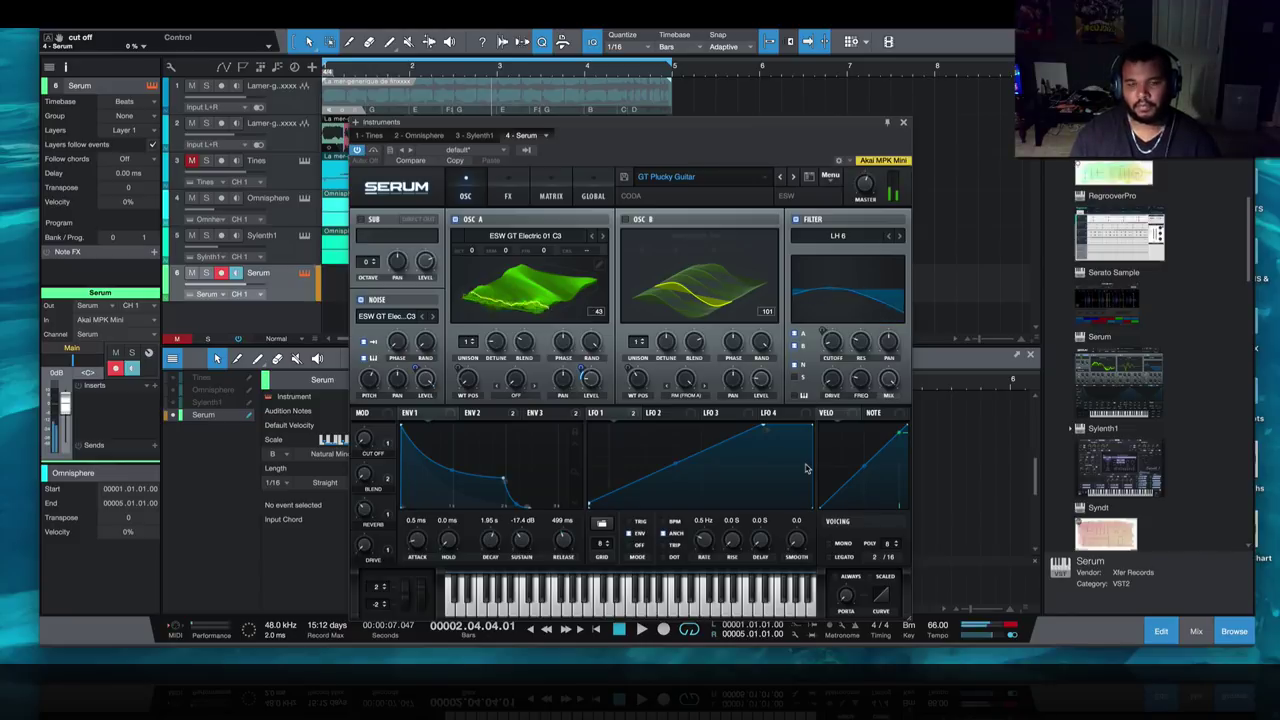
left_click(794, 177)
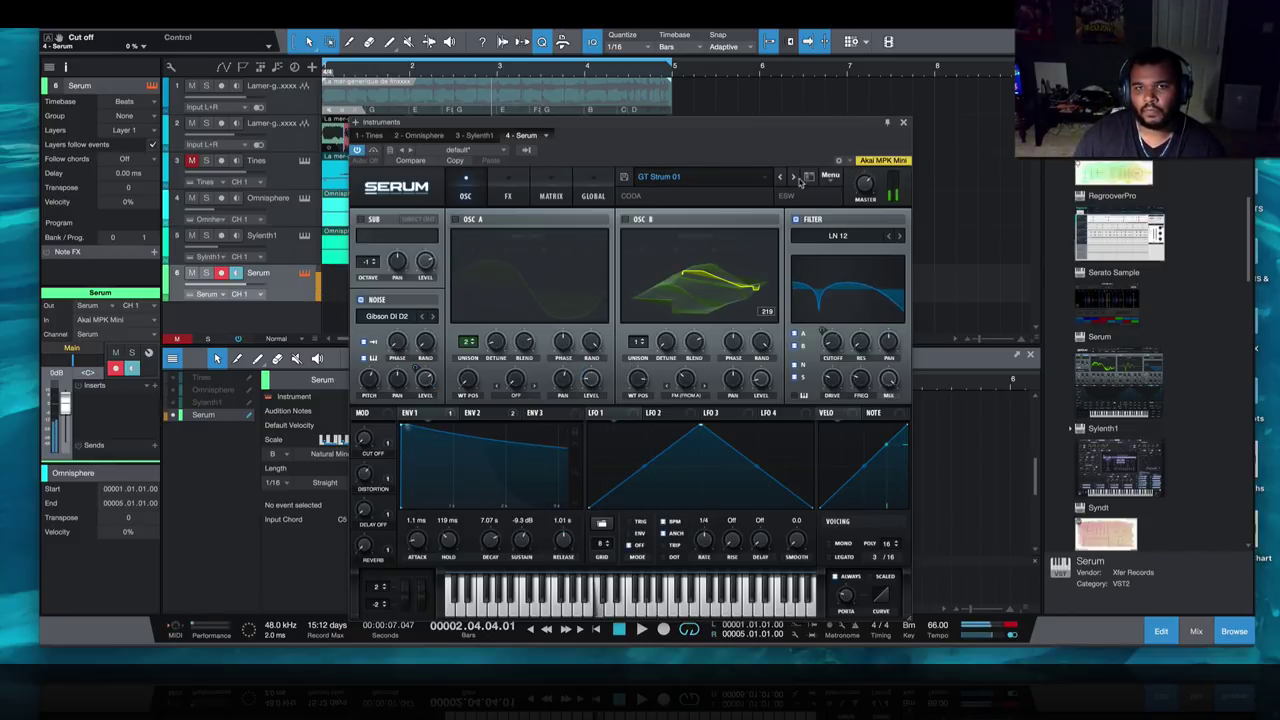
left_click(903, 123)
- Create an empty four-bar part on the Serum track and show only the Tines notes behind it as reference
double_click(322, 292)
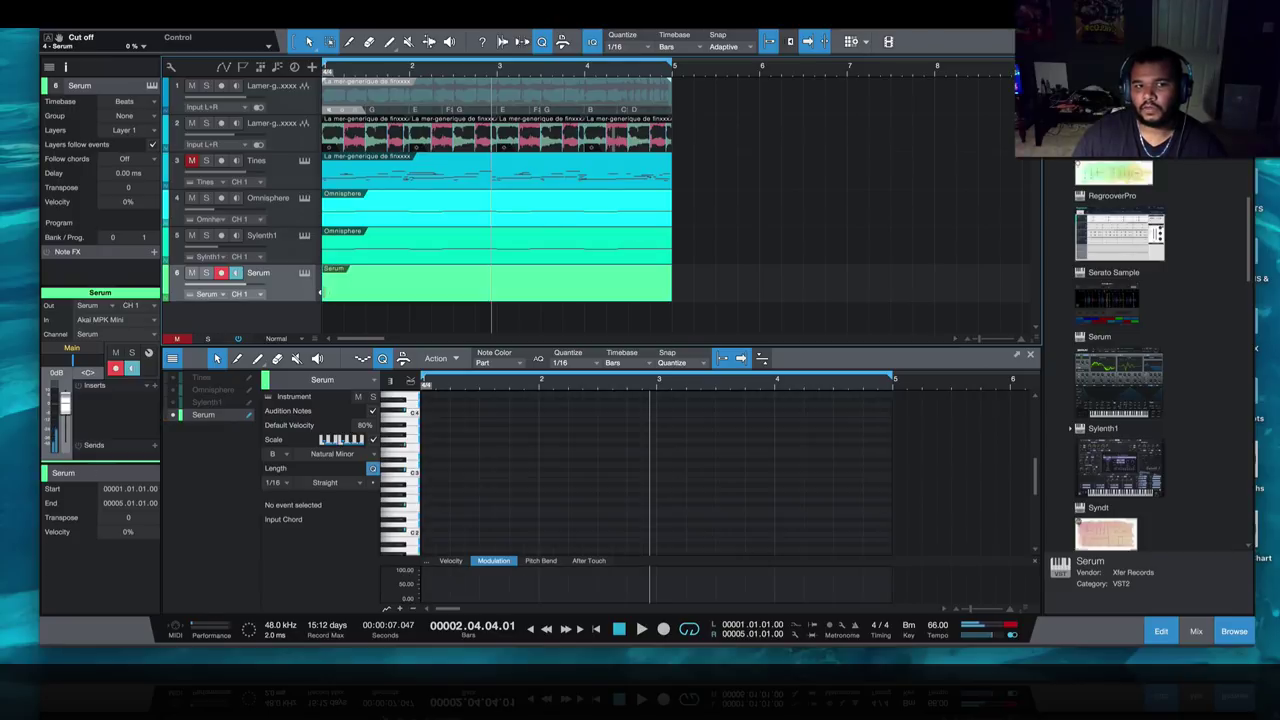
left_click(173, 390)
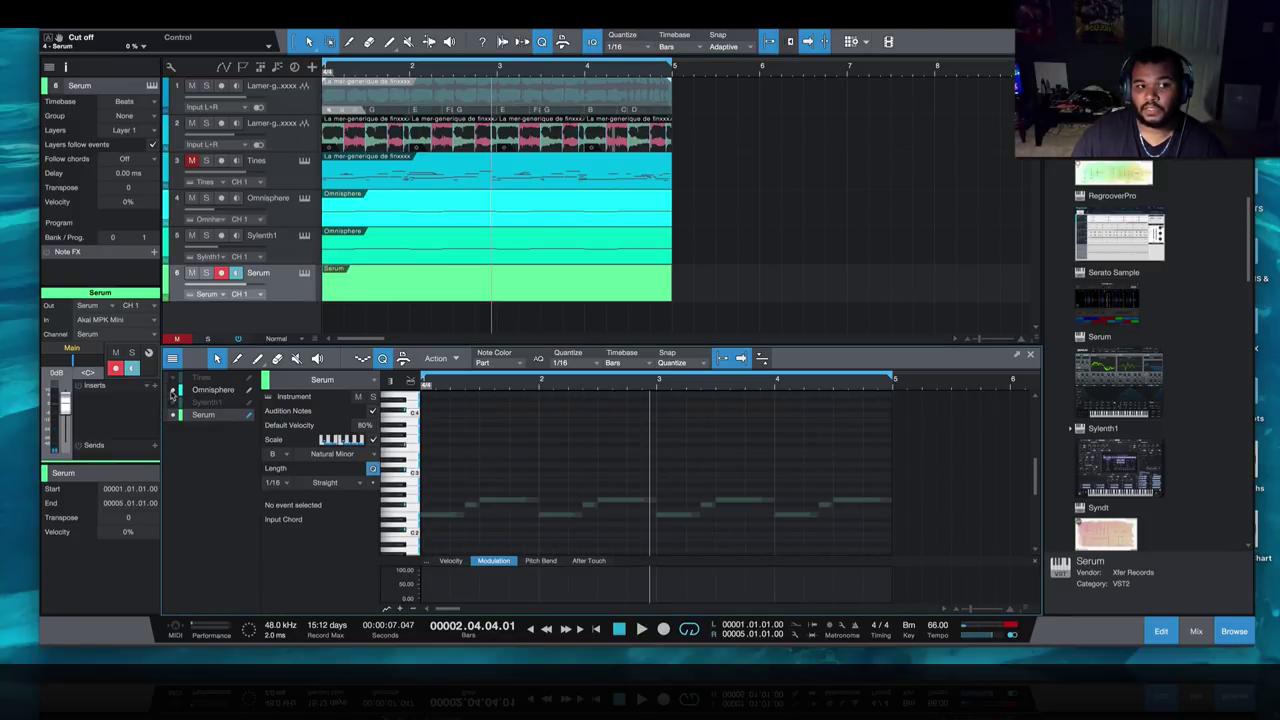
left_click(173, 390)
left_click(174, 378)
scroll(558, 480, "down", 6)
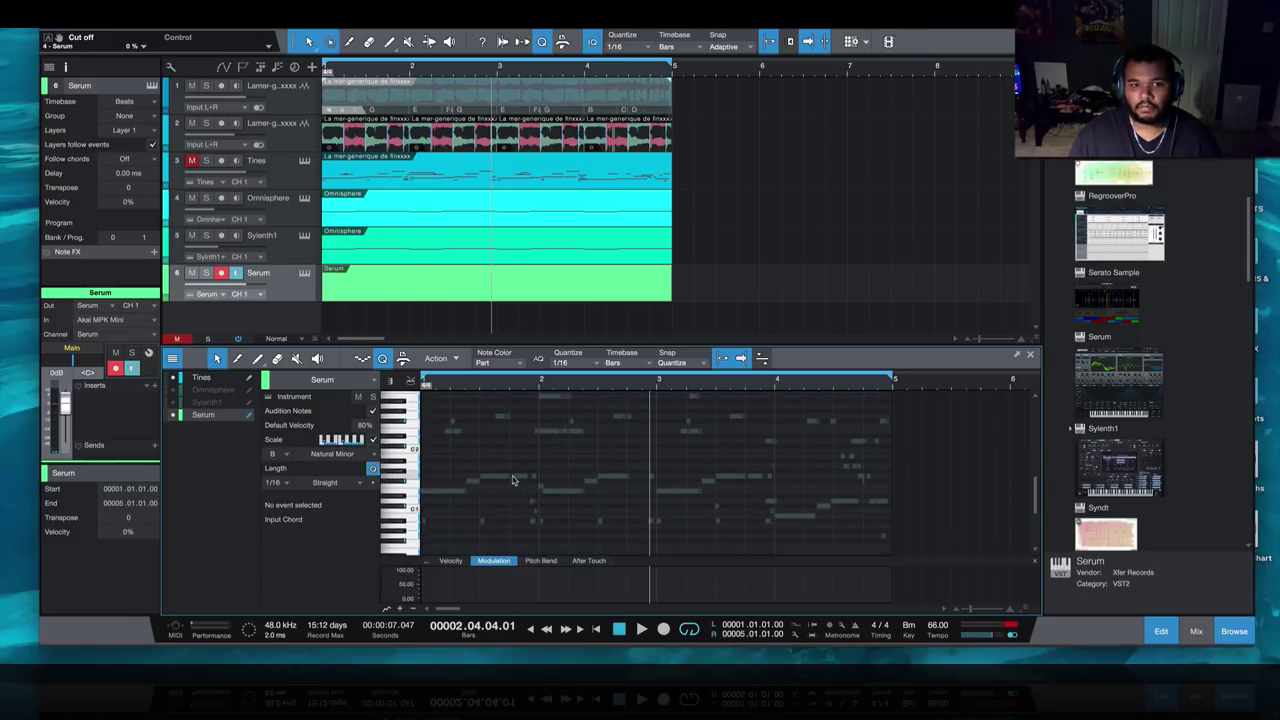
- Add 1/16 notes to the Serum part: G1 at 1.4.1, G2 at 1.3.4 and D3 at 1.4.3
left_click(512, 480)
scroll(512, 427, "up", 3)
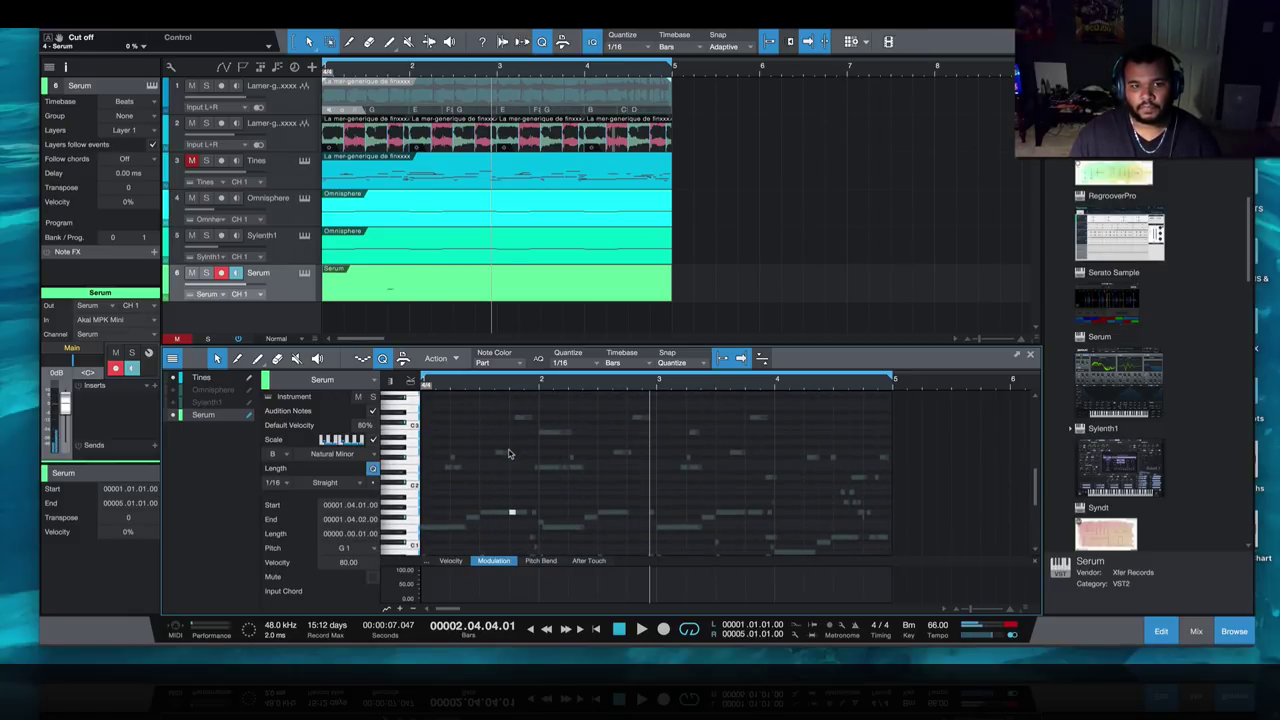
left_click(504, 453)
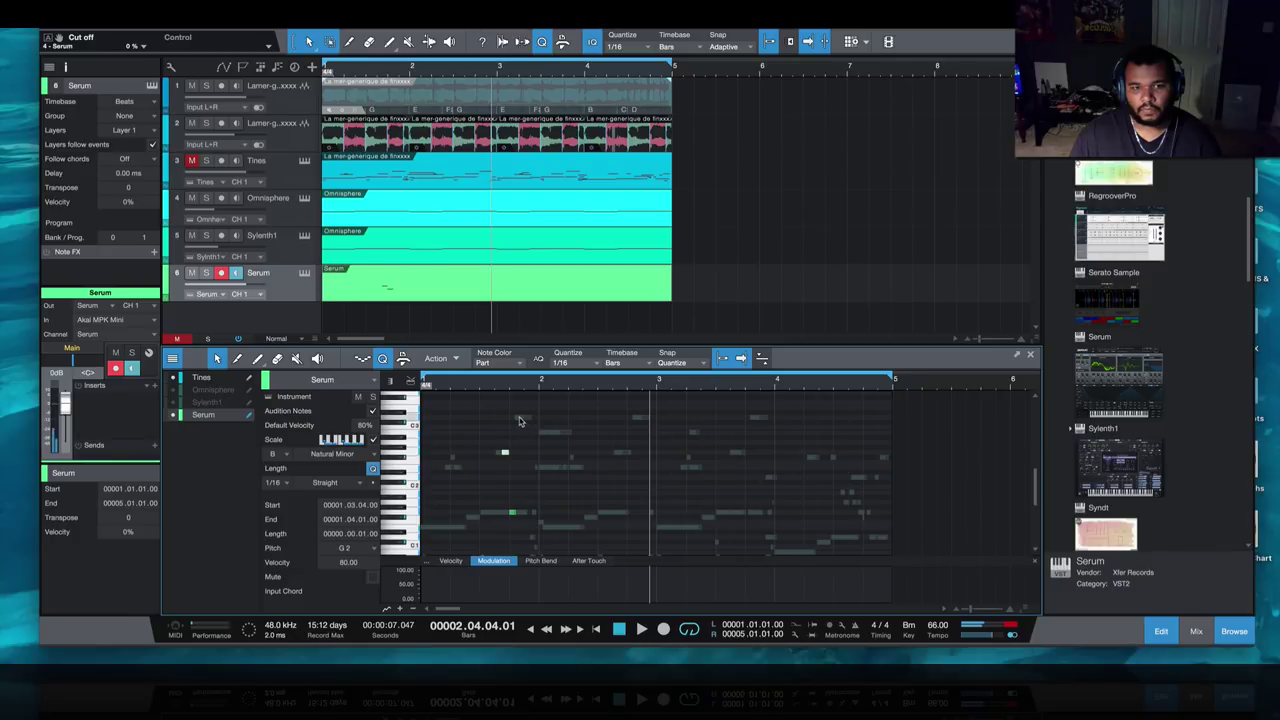
left_click(525, 419)
left_click(500, 387)
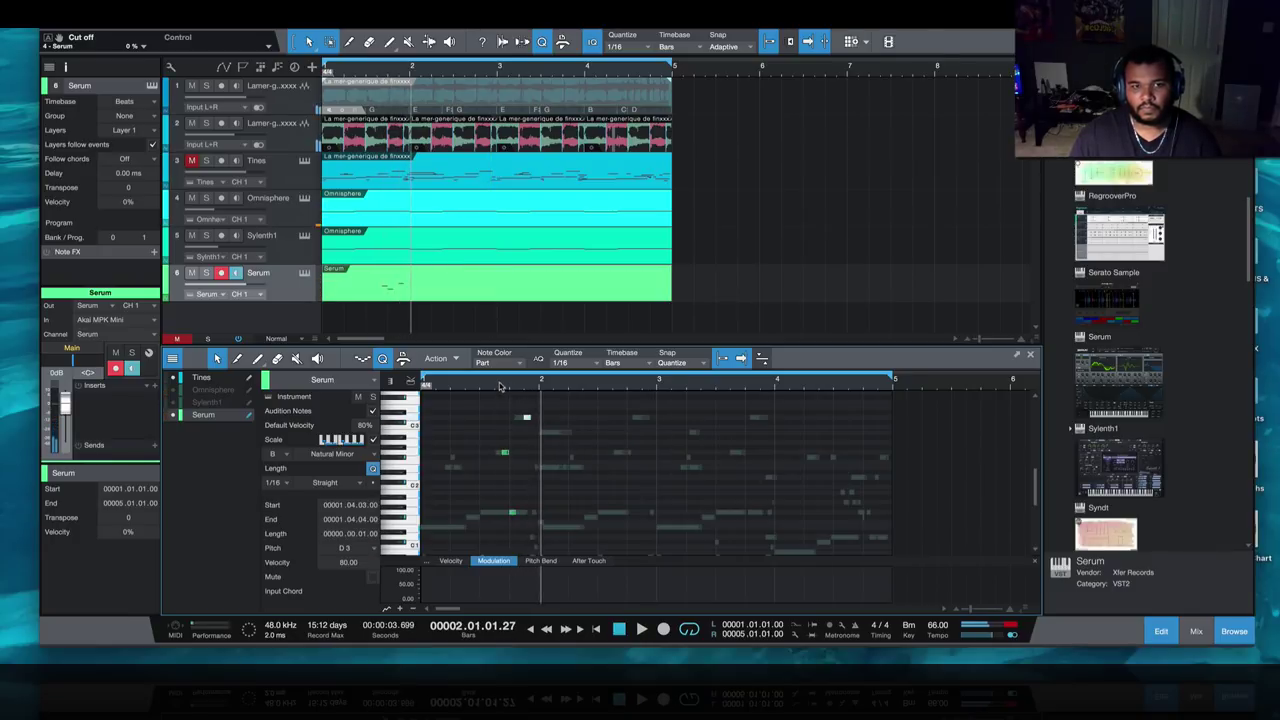
- Add a 1/16 note at 1.4.2 in the Serum part, set it to D1, and play back the phrase
left_click_drag(500, 387, 520, 470)
scroll(632, 476, "down", 2)
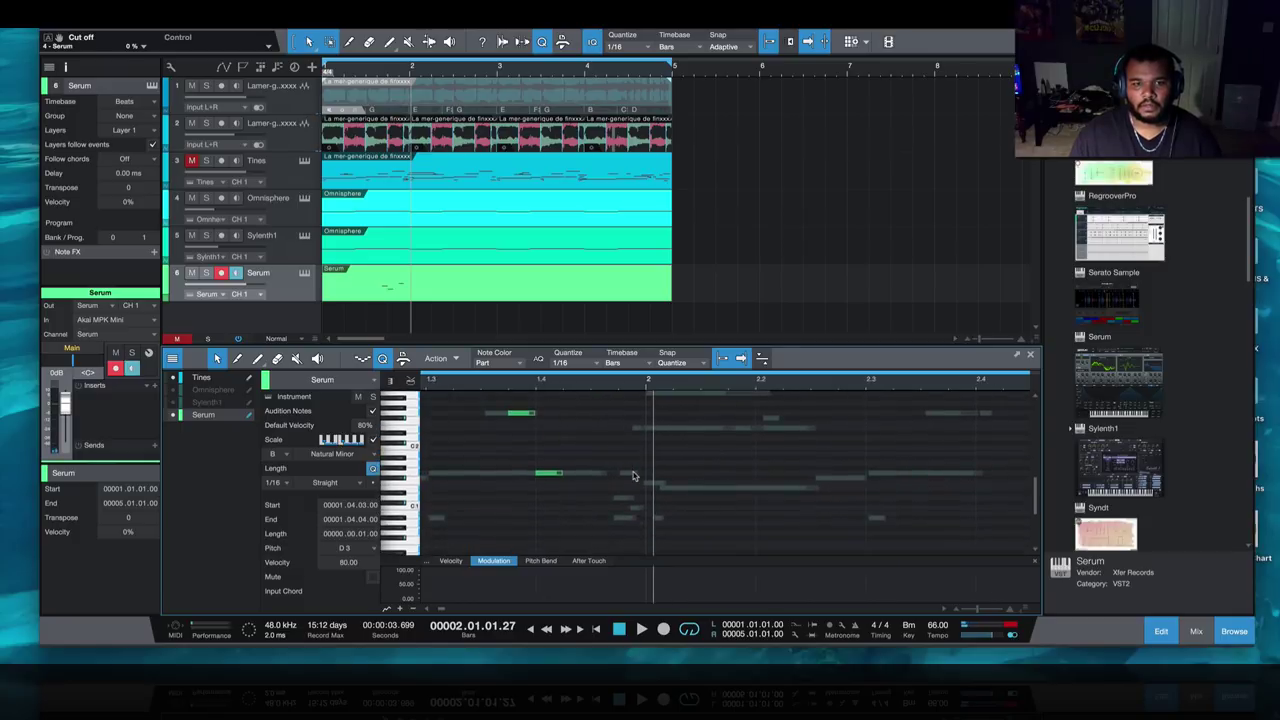
scroll(632, 476, "down", 2)
left_click(576, 488)
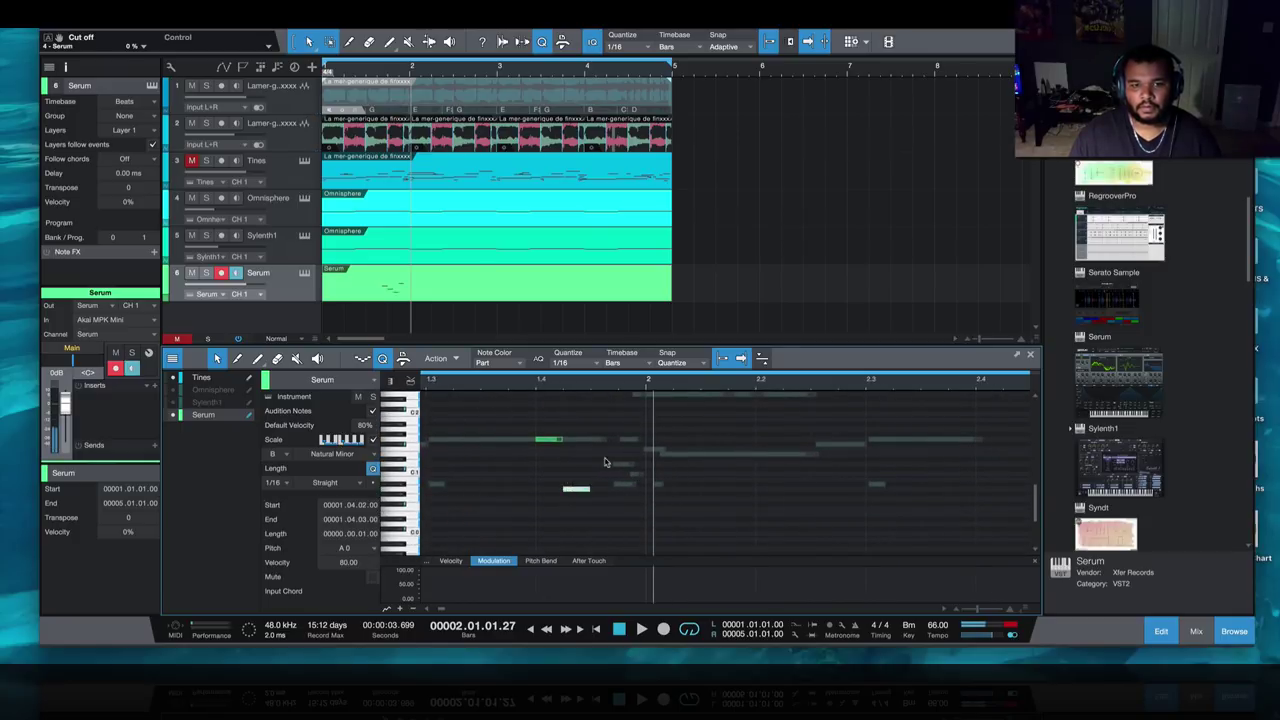
left_click_drag(577, 490, 578, 518)
scroll(575, 480, "up", 3)
left_click(500, 386)
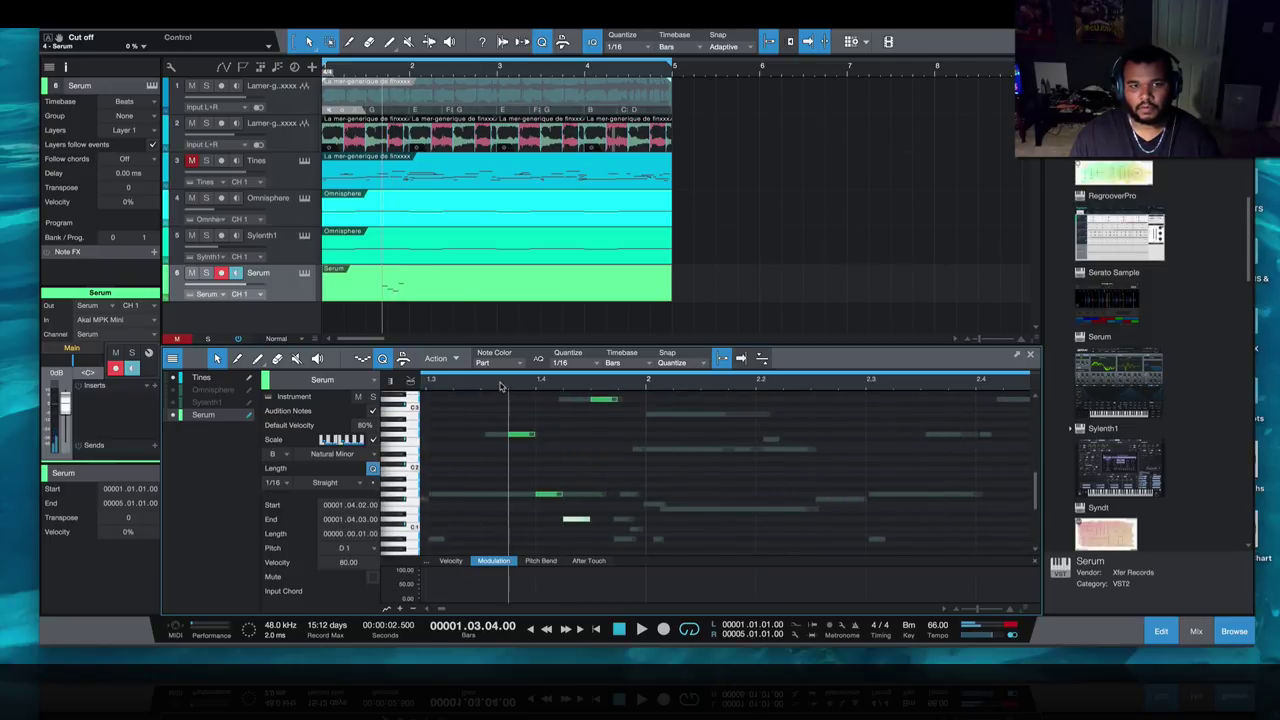
key("space")
left_click(500, 386)
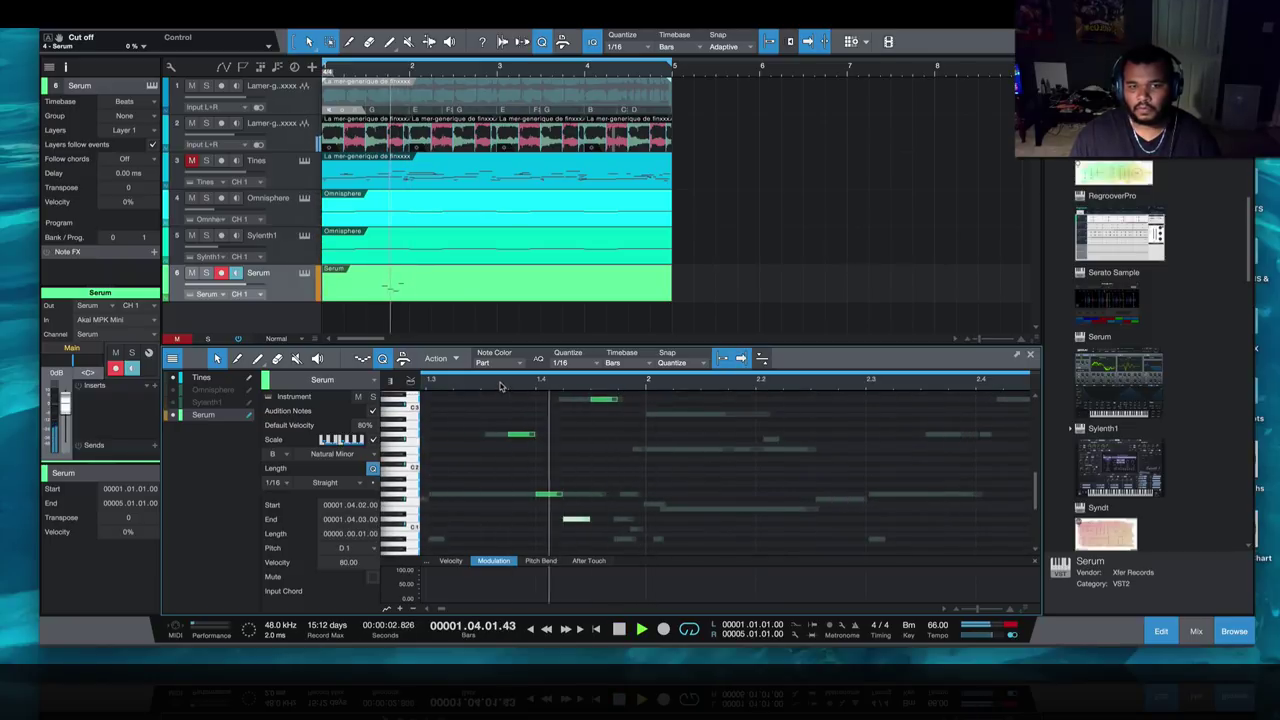
left_click(494, 388)
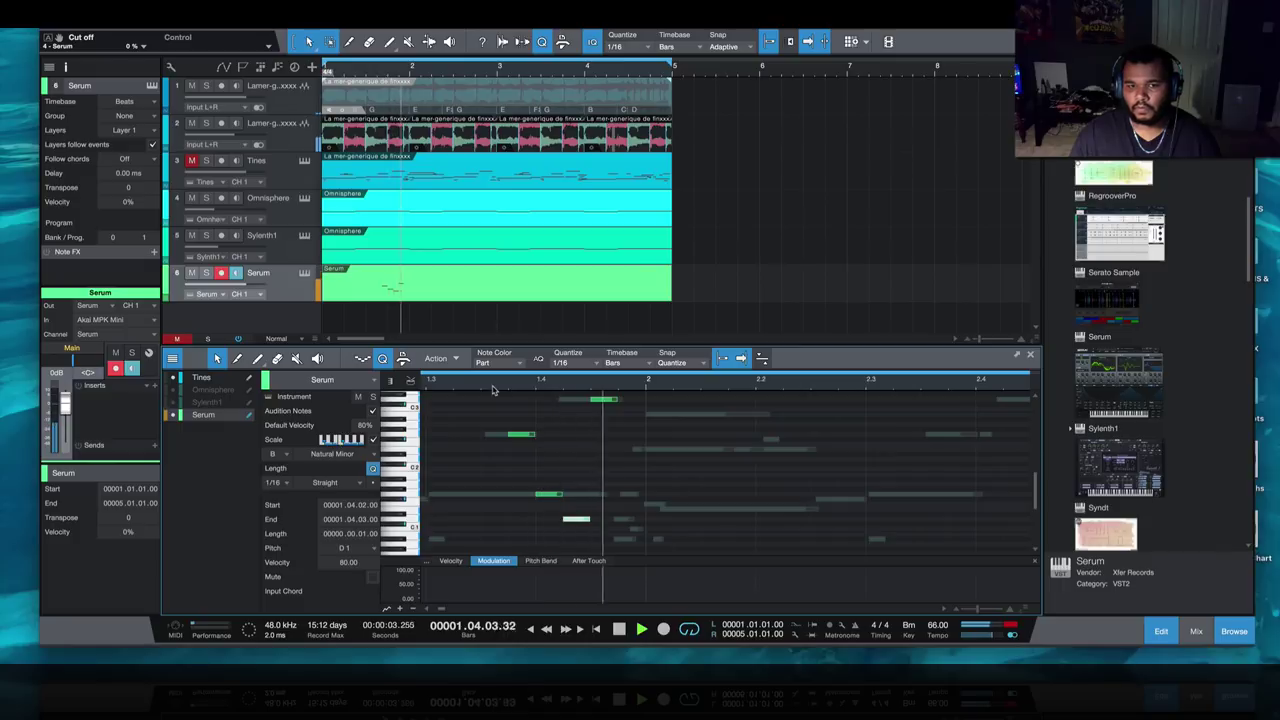
left_click(493, 389)
key("space")
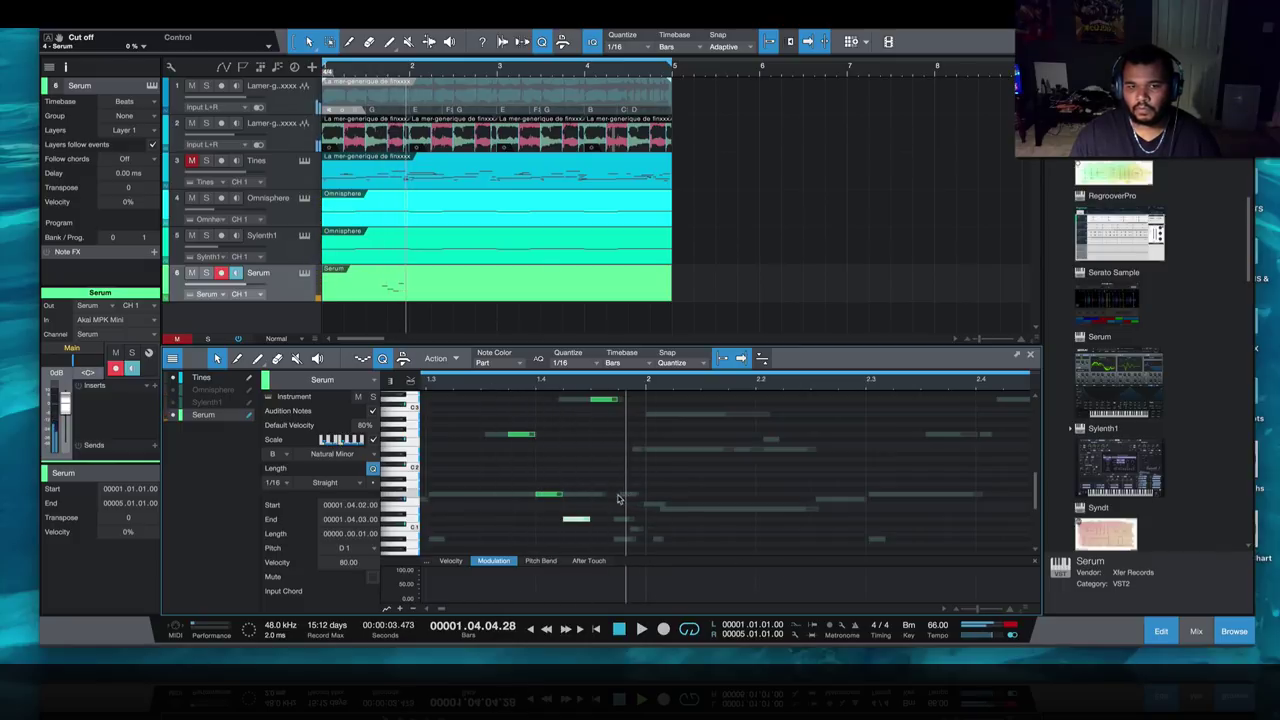
- Try a 1/16 G1 note at 1.4.4 in the Serum part and replay the phrase
double_click(628, 494)
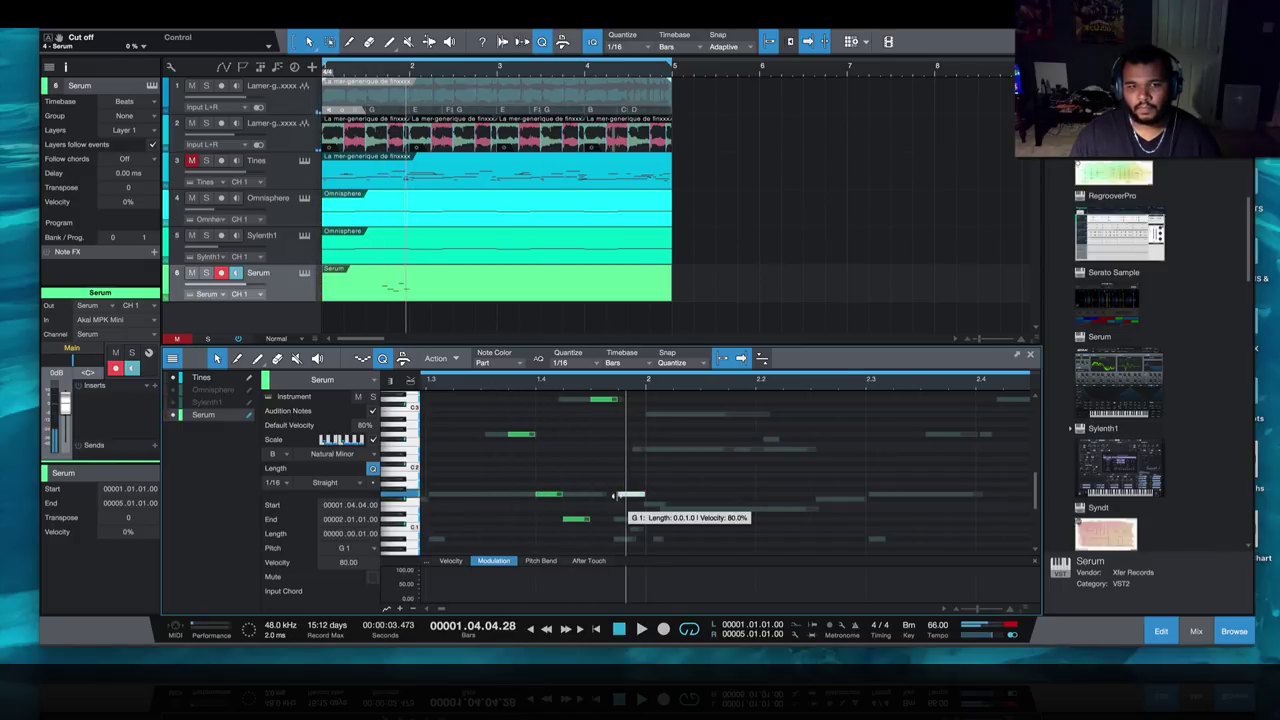
left_click(466, 391)
key("space")
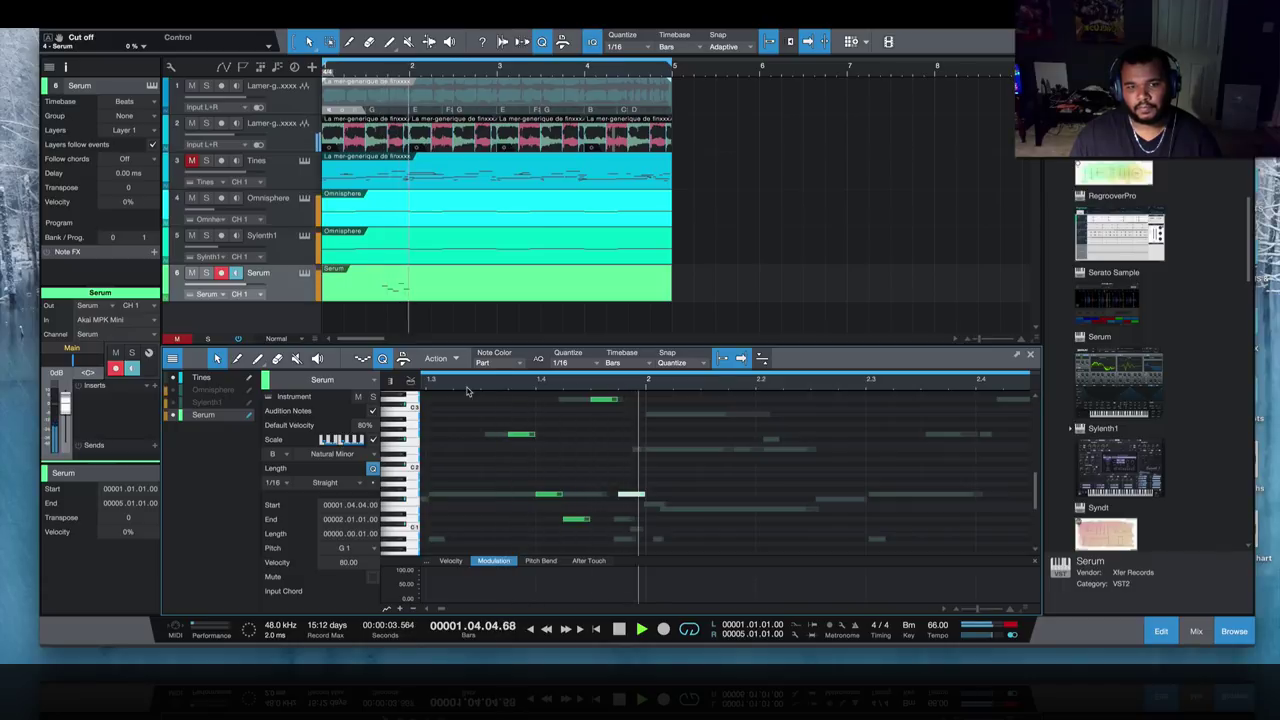
left_click(466, 391)
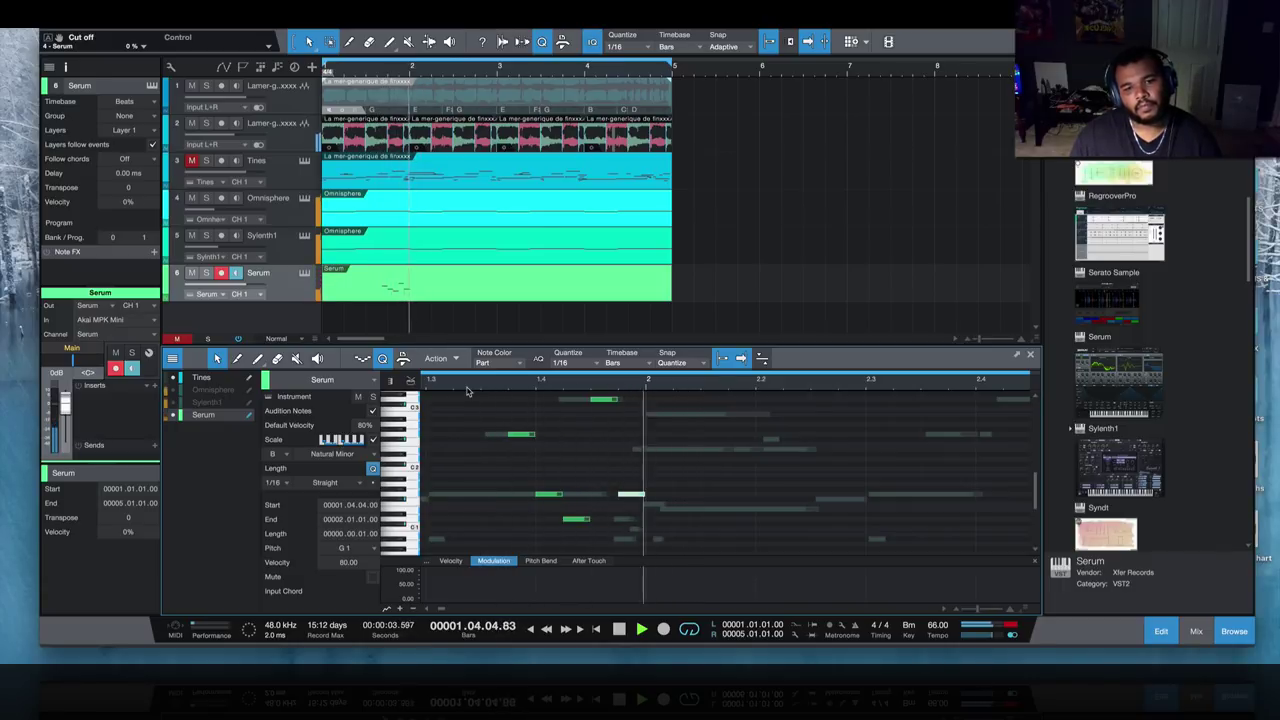
left_click(466, 391)
left_click(466, 391)
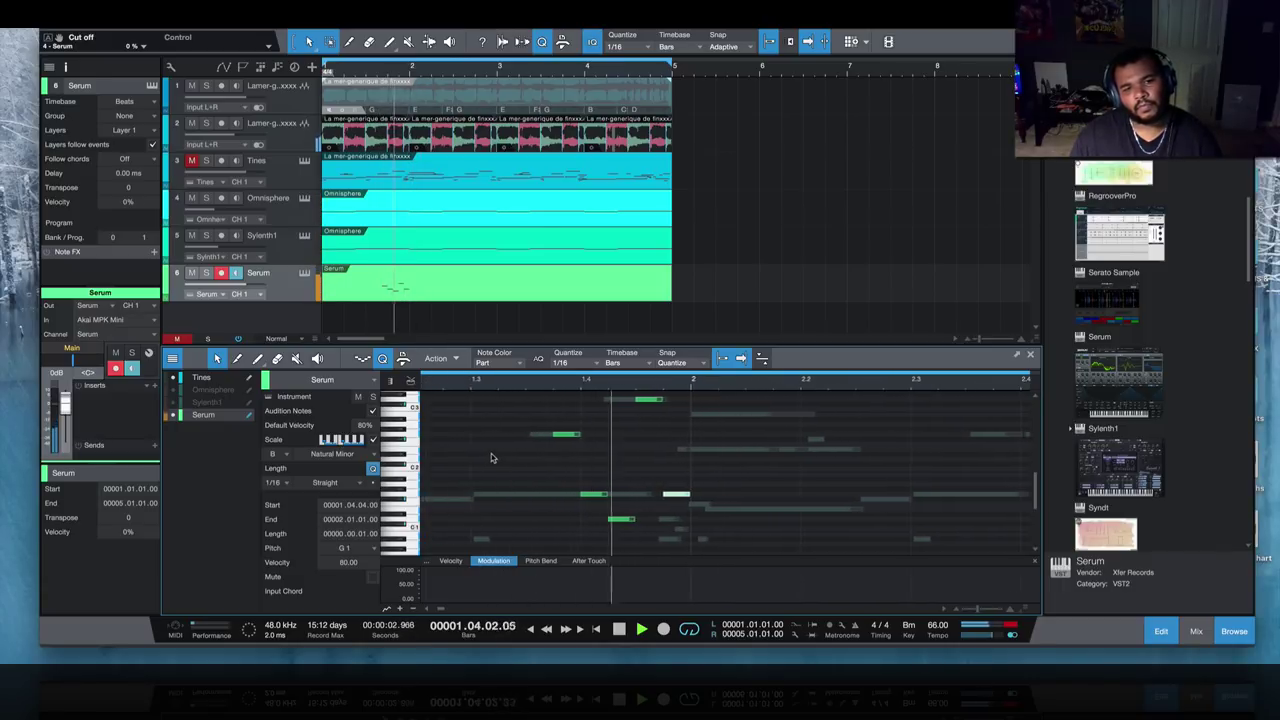
- Try a 1/16 note at 1.3.1 on A0, B0 and G1, and audition the phrase
scroll(486, 460, "down", 3)
scroll(486, 460, "left", 1)
left_click(478, 489)
left_click(478, 489)
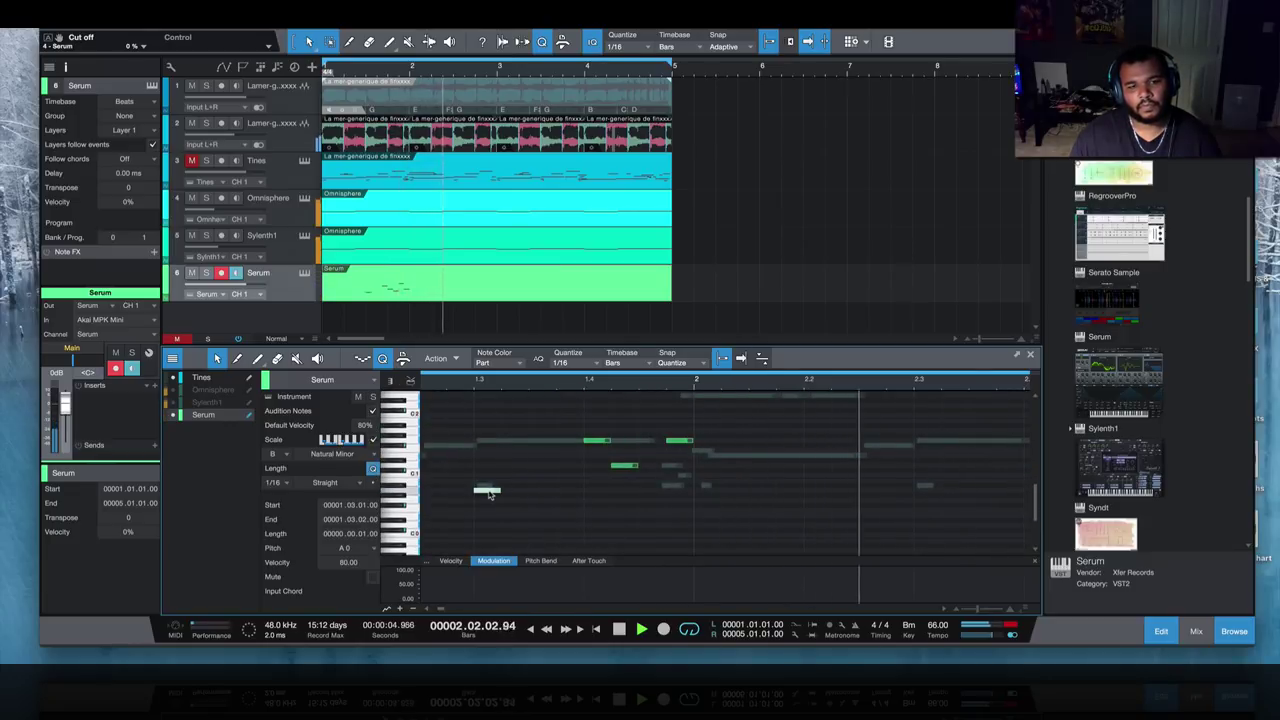
left_click_drag(490, 488, 491, 480)
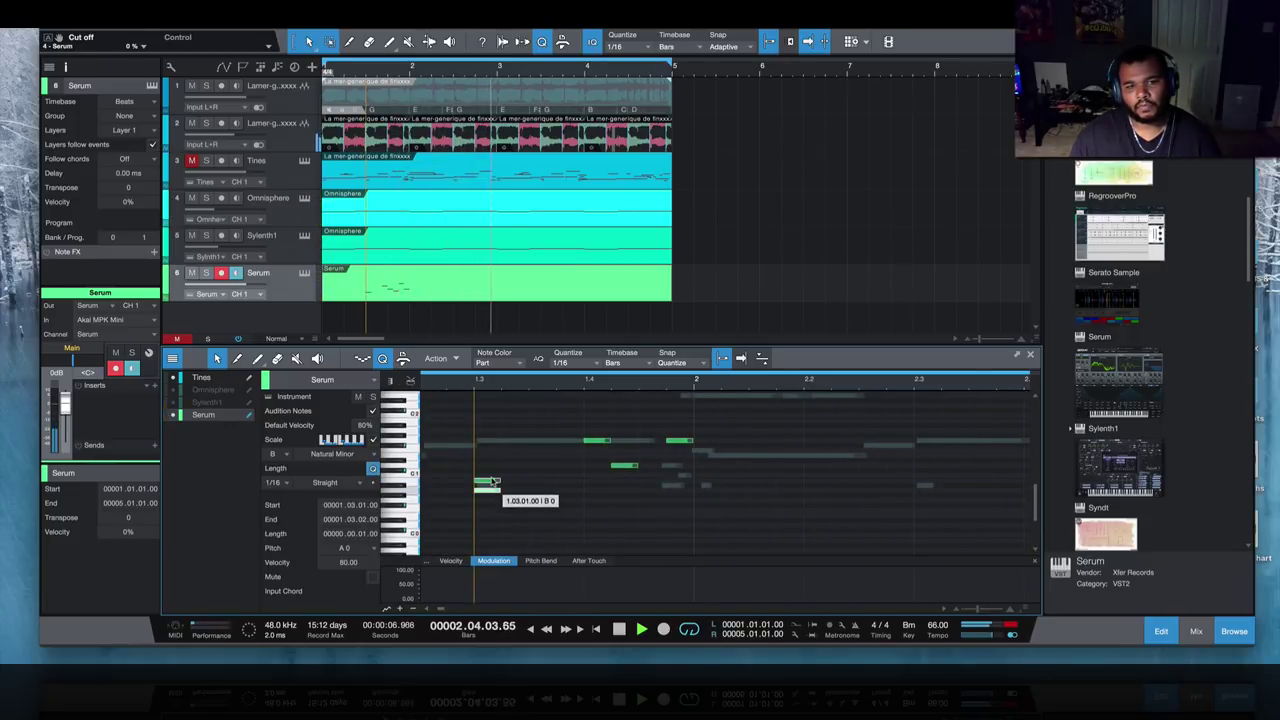
key("space")
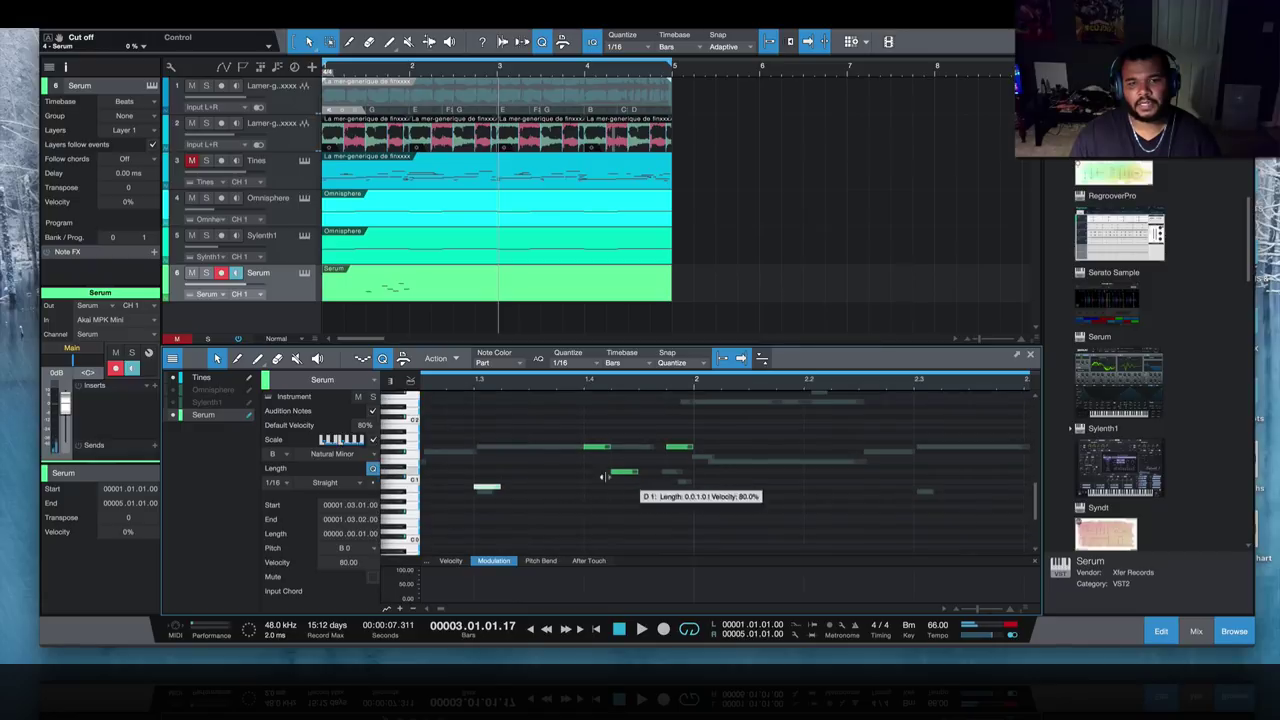
scroll(484, 519, "up", 2)
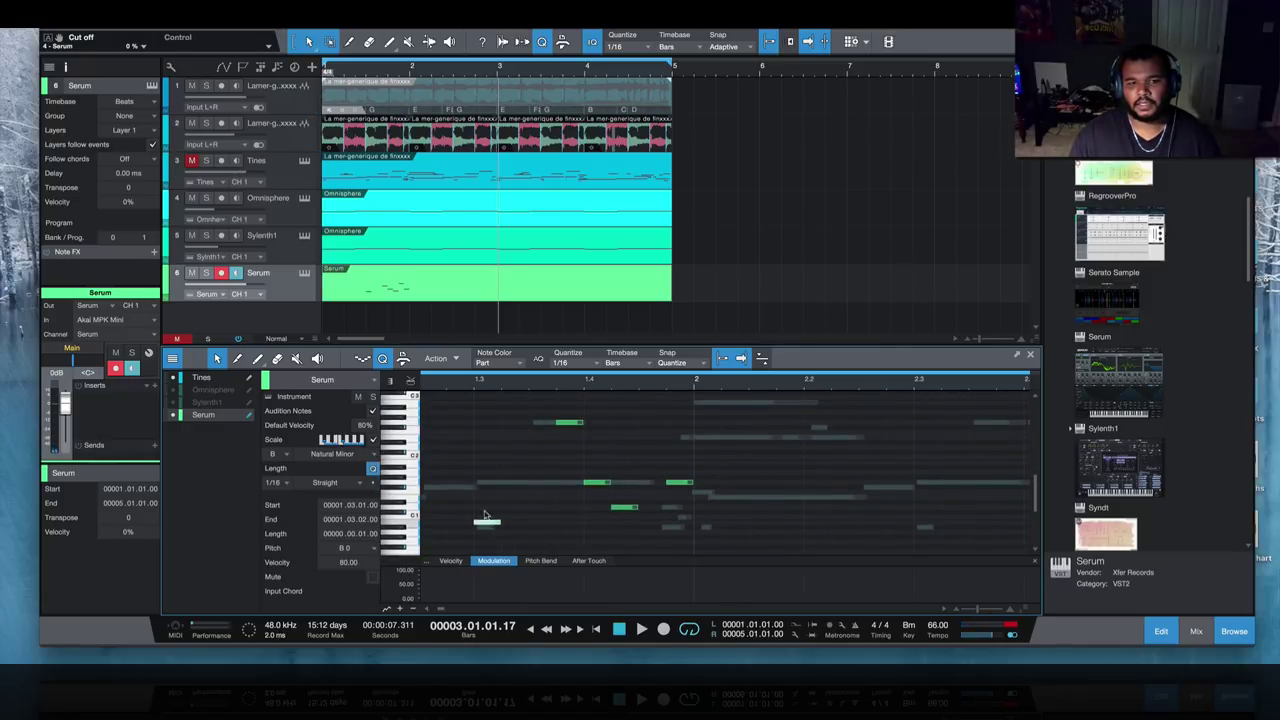
left_click_drag(484, 519, 491, 479)
scroll(491, 477, "up", 2)
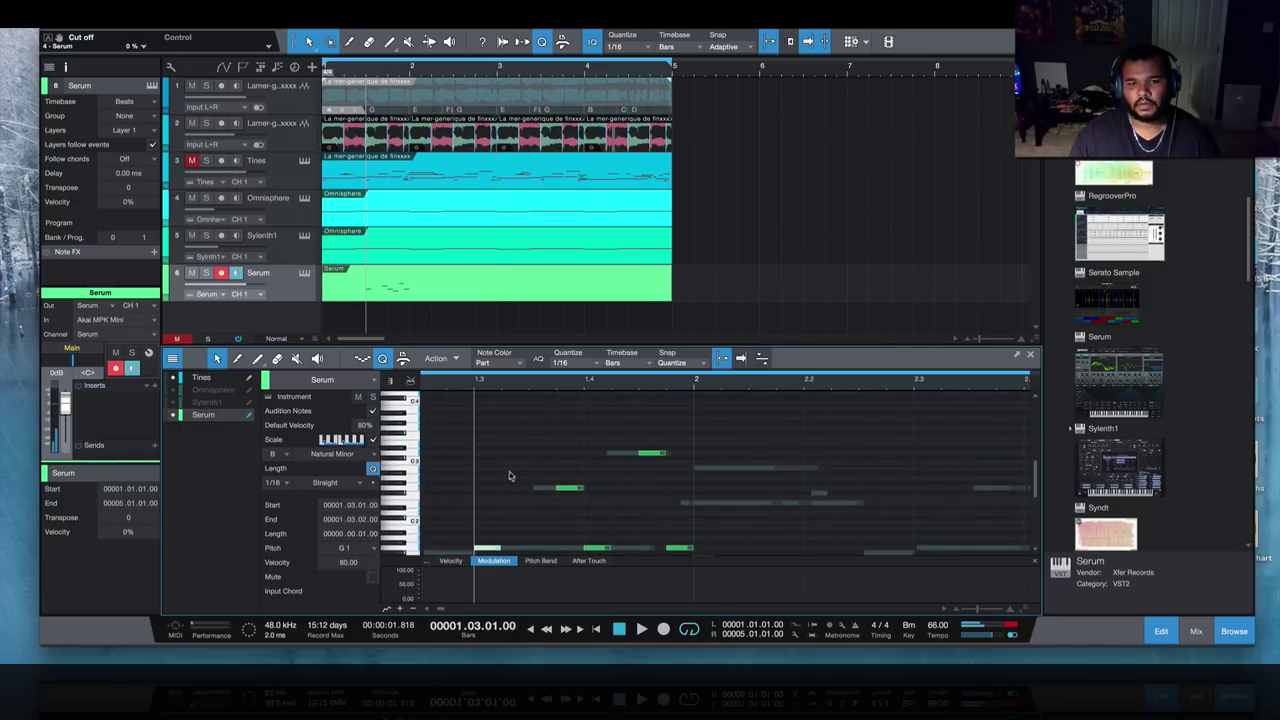
key("space")
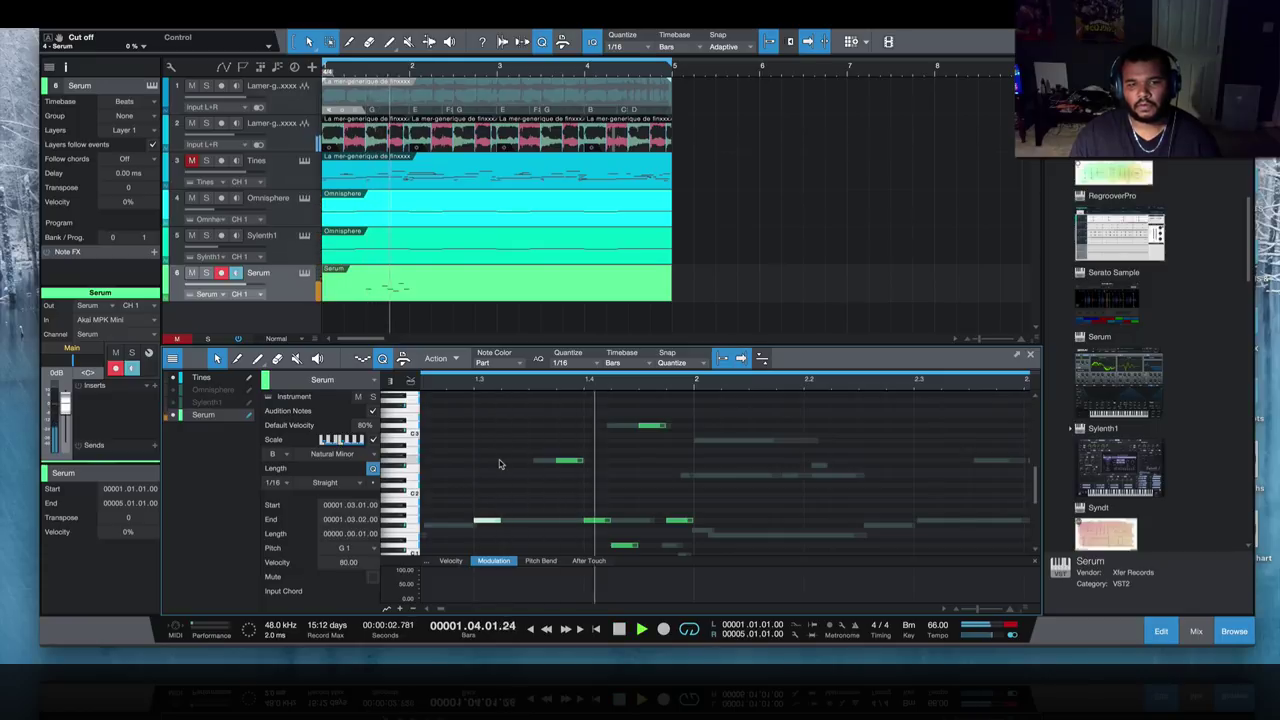
- Solo the Serum track and loop playback from 1.3.1 to 2.1.1
left_click(206, 273)
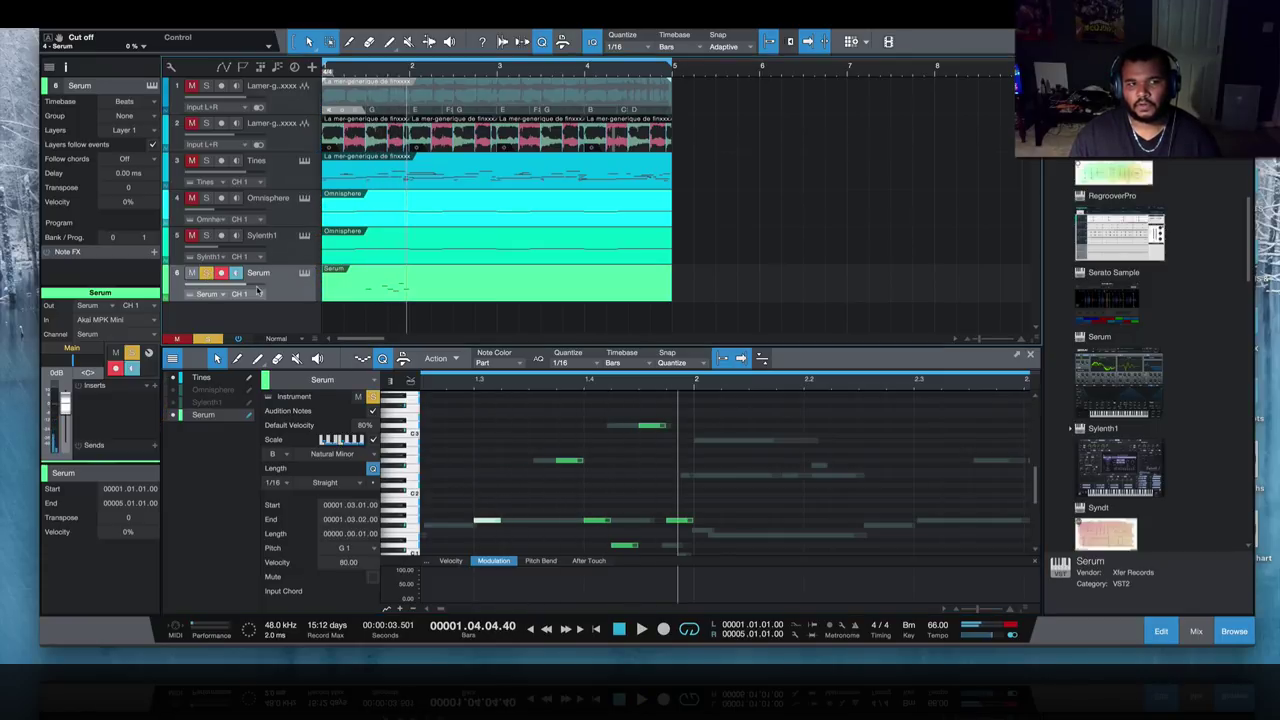
left_click(362, 72)
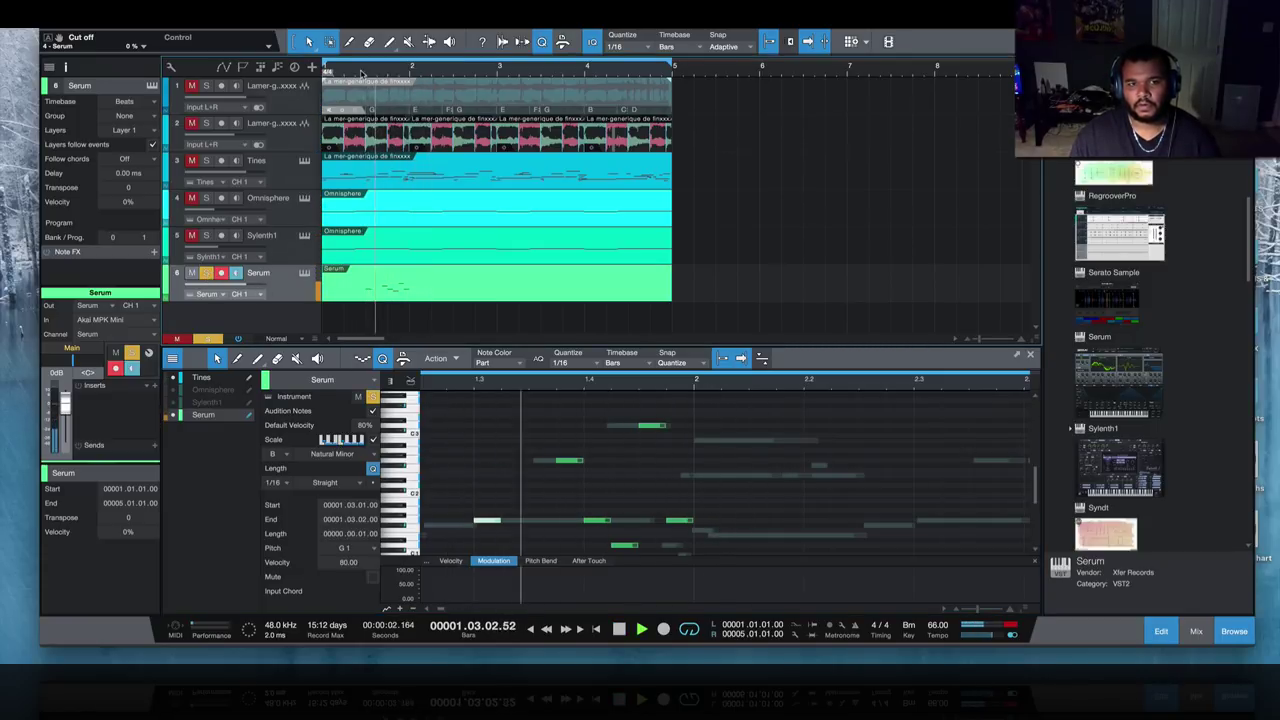
left_click(362, 72)
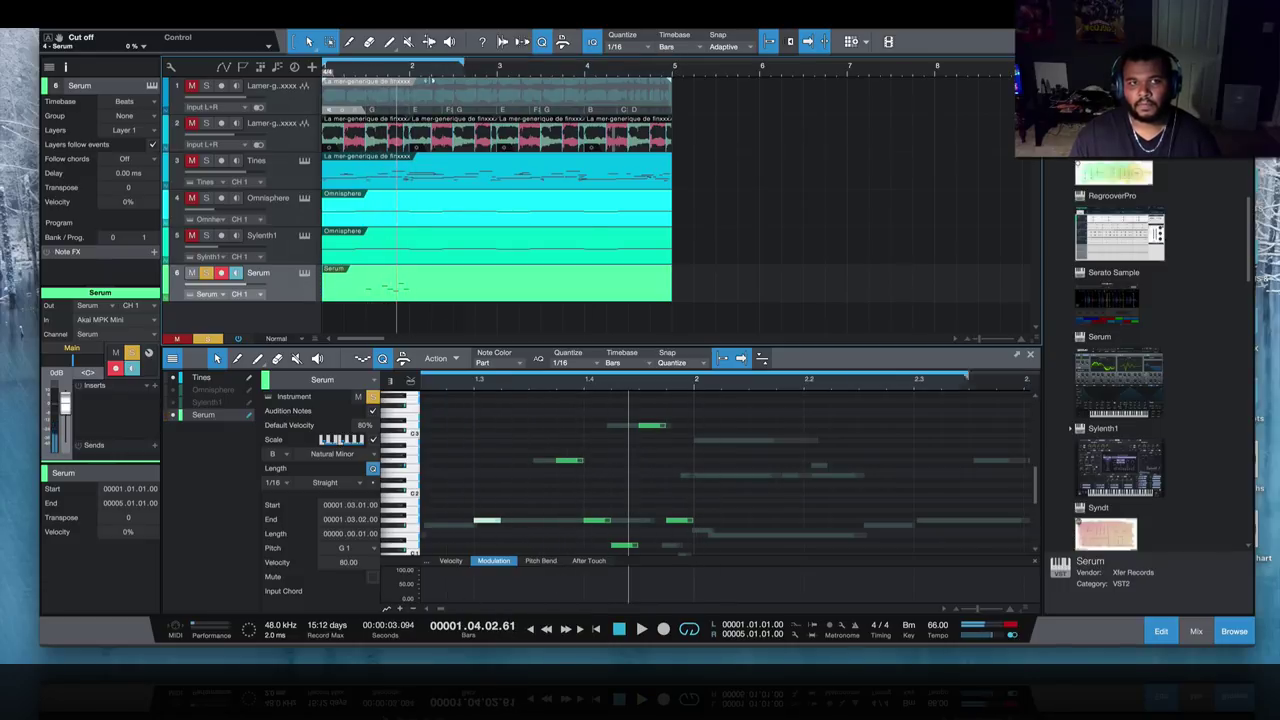
left_click_drag(326, 68, 379, 66)
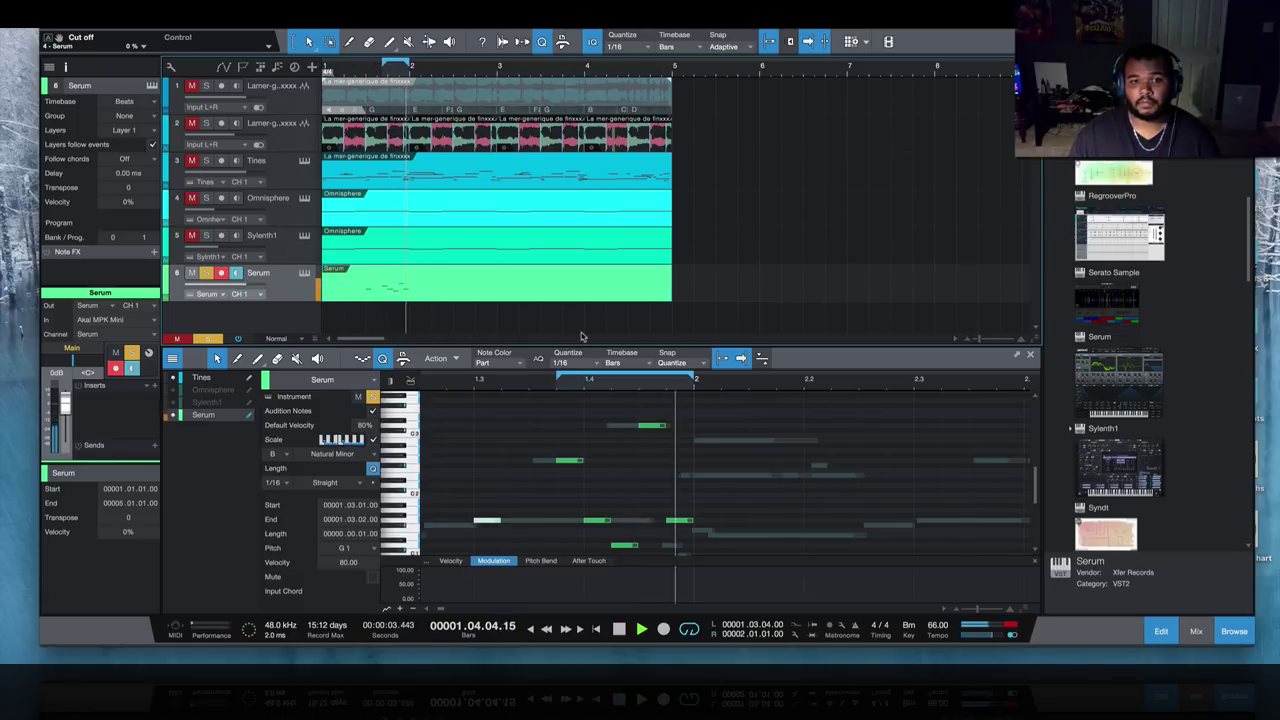
left_click_drag(556, 378, 476, 379)
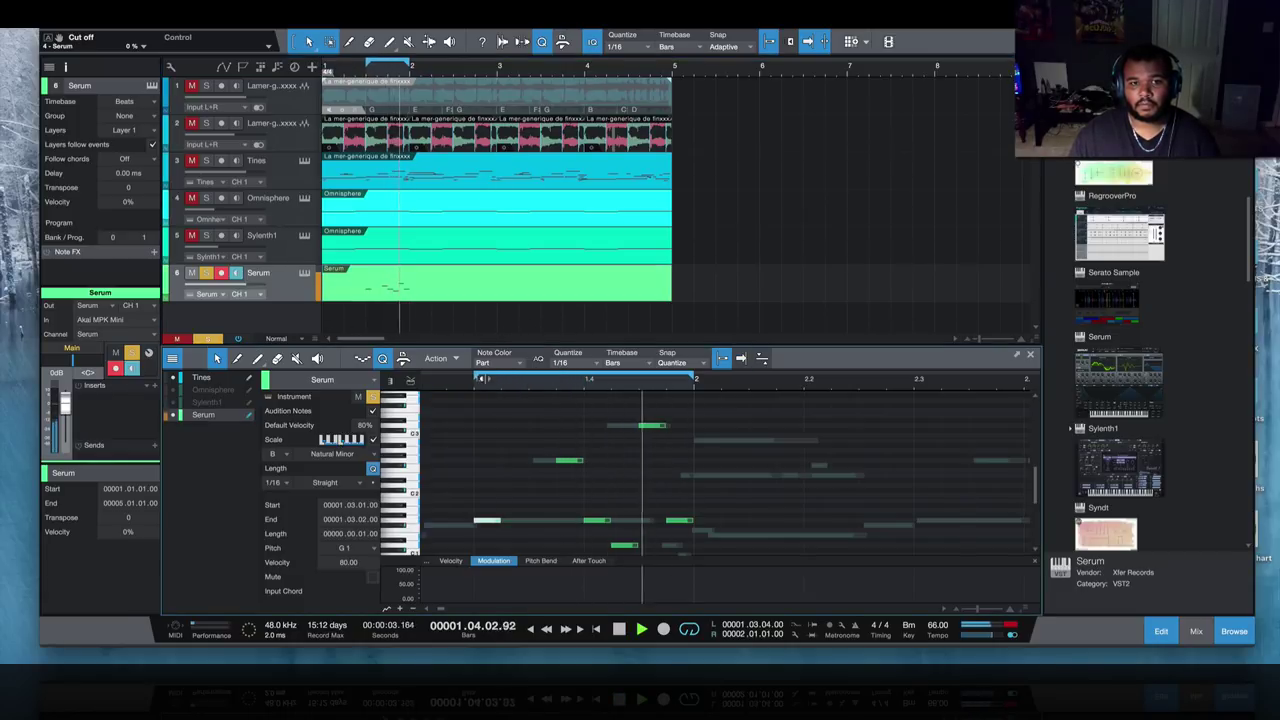
scroll(608, 466, "down", 2)
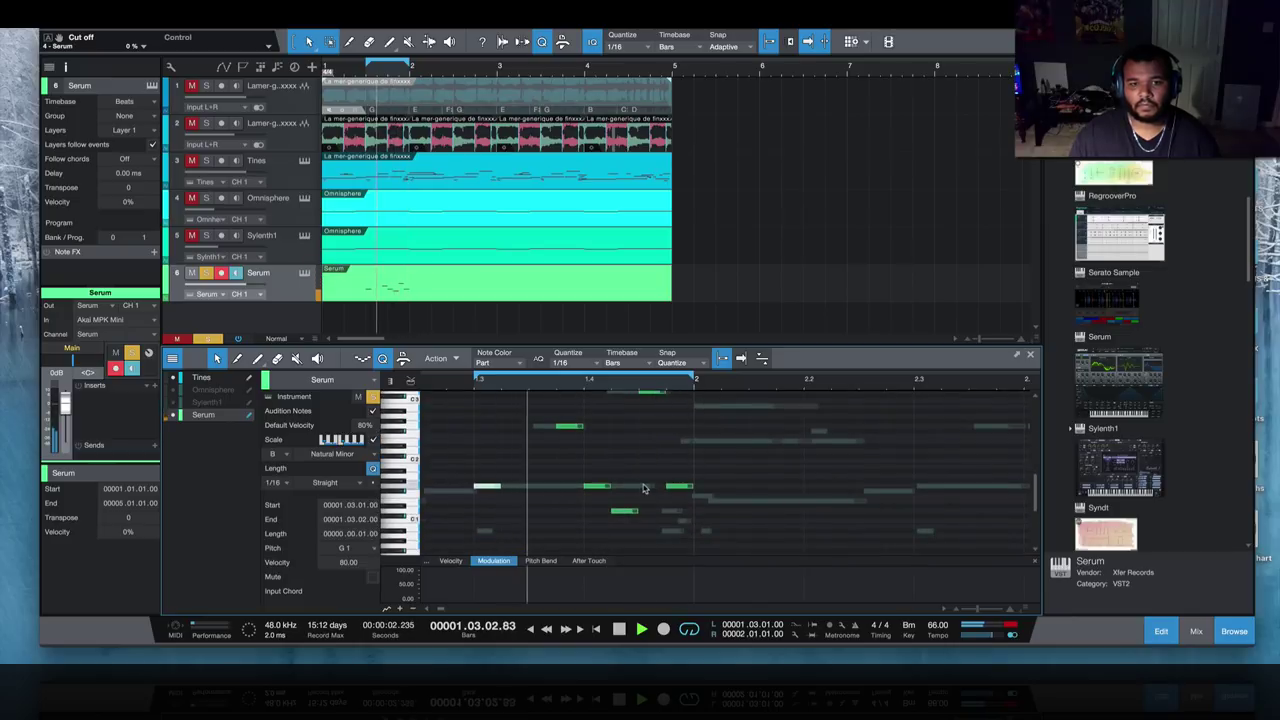
scroll(664, 486, "up", 1)
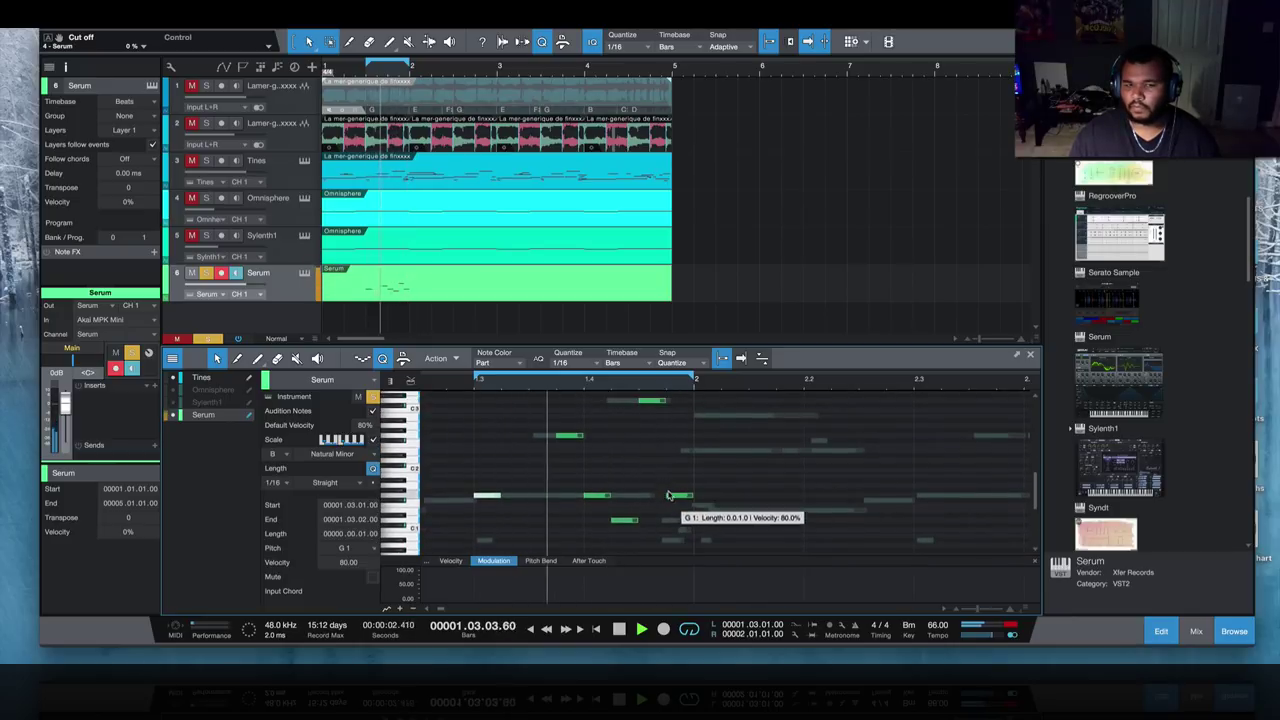
- Delete the G1 notes at 1.4.4 and 1.3.1, add a 1/16 G1 note at 1.3.3, and stop playback
left_click(669, 494)
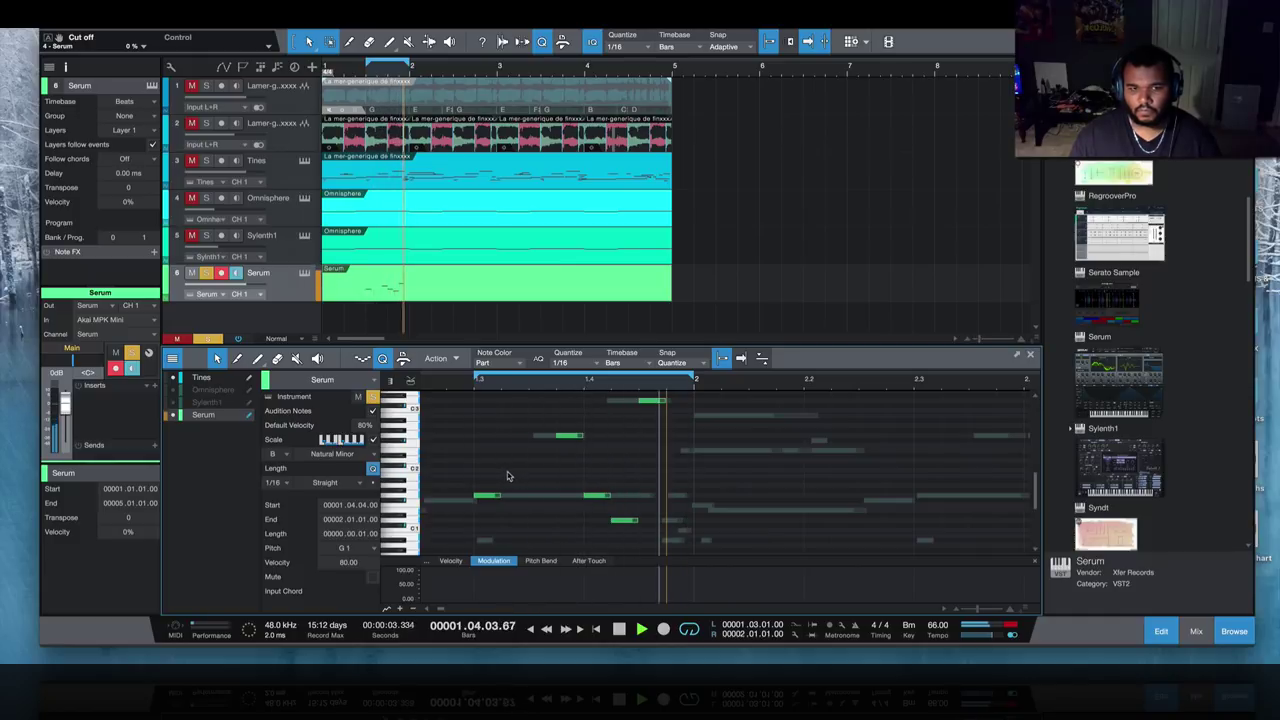
mouse_move(507, 476)
left_mouse_down()
mouse_move(545, 478)
mouse_move(563, 502)
left_mouse_up()
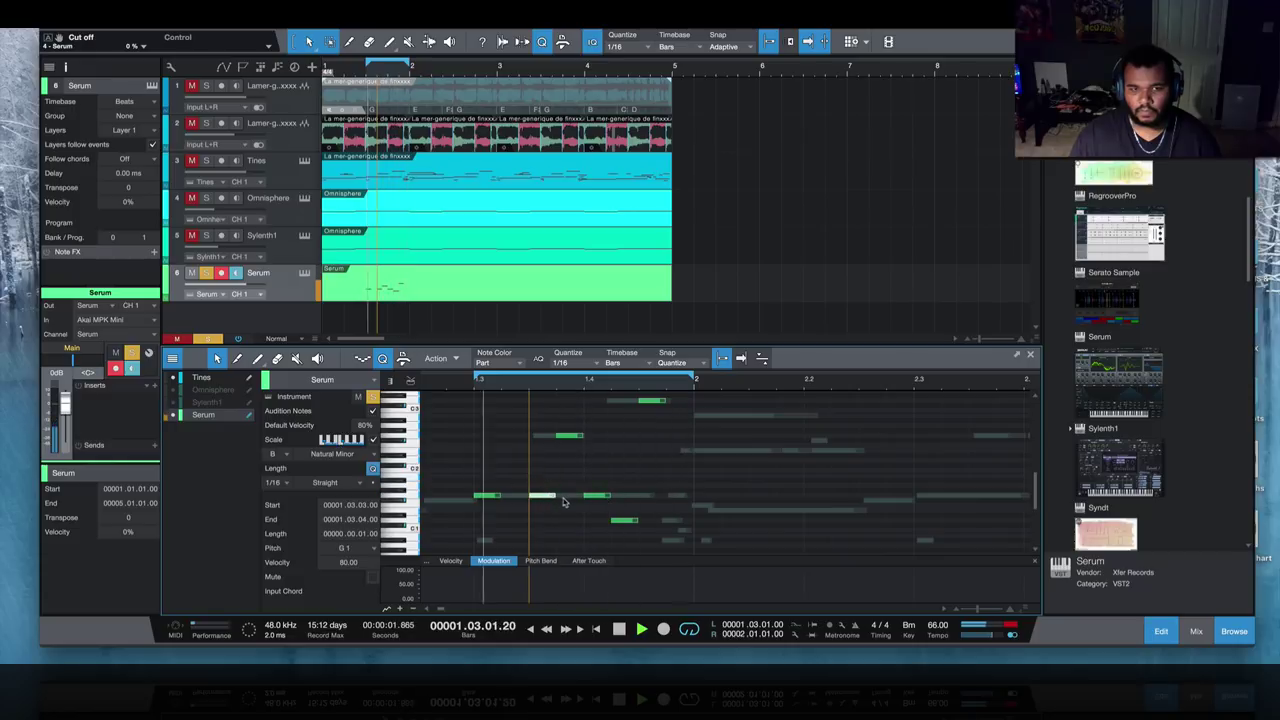
left_click(486, 495)
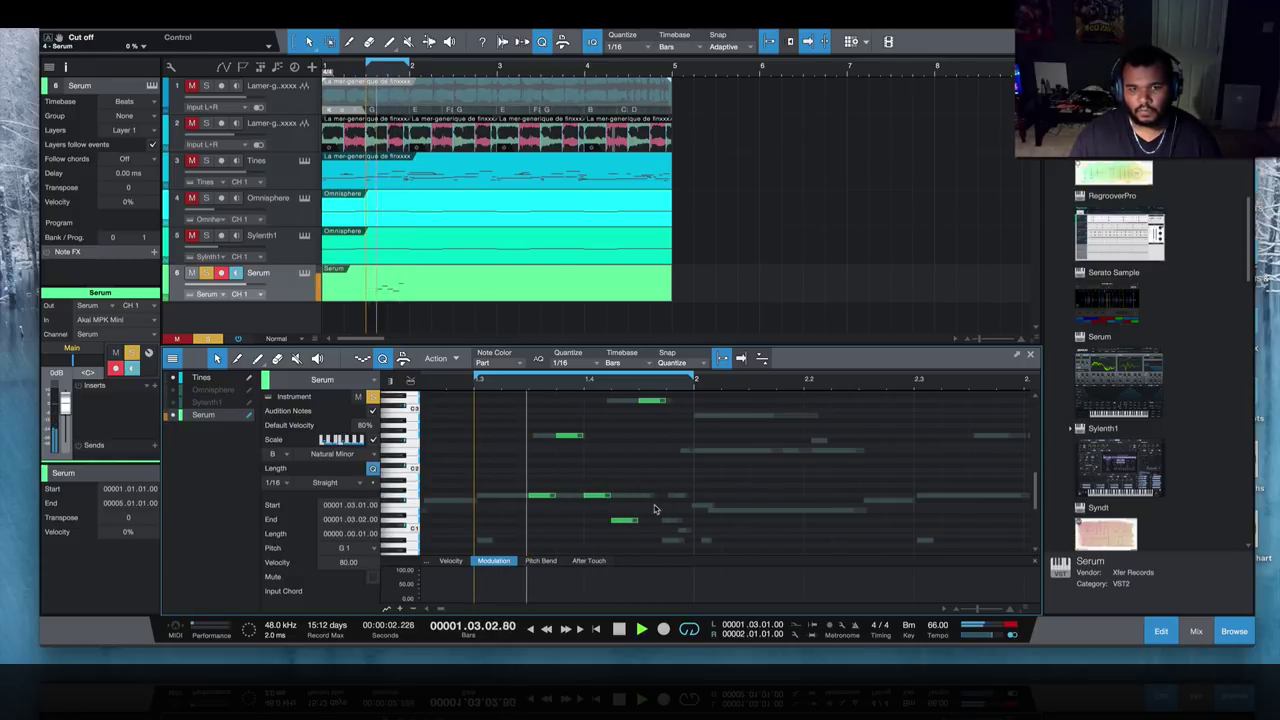
scroll(650, 510, "up", 2)
key("space")
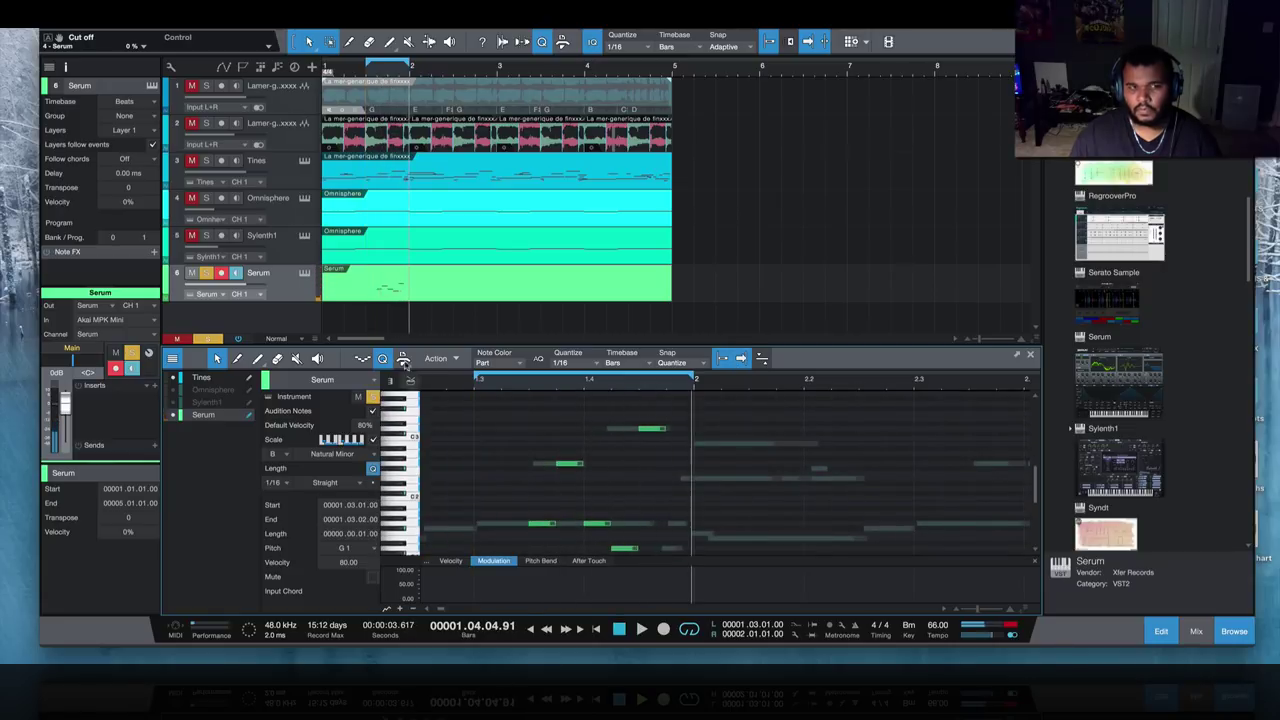
- Switch the Serum preset from GT Strum 01 to KY Bell Keys and close the instrument window
left_click(304, 271)
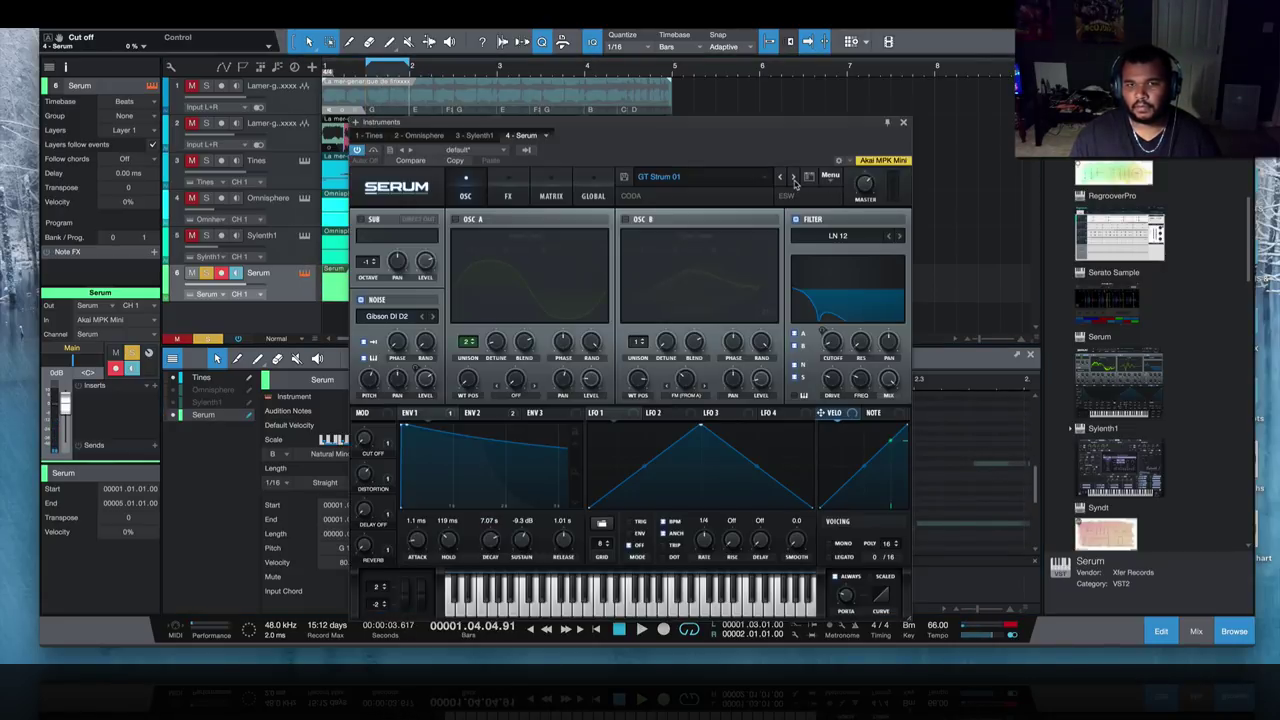
left_click(793, 177)
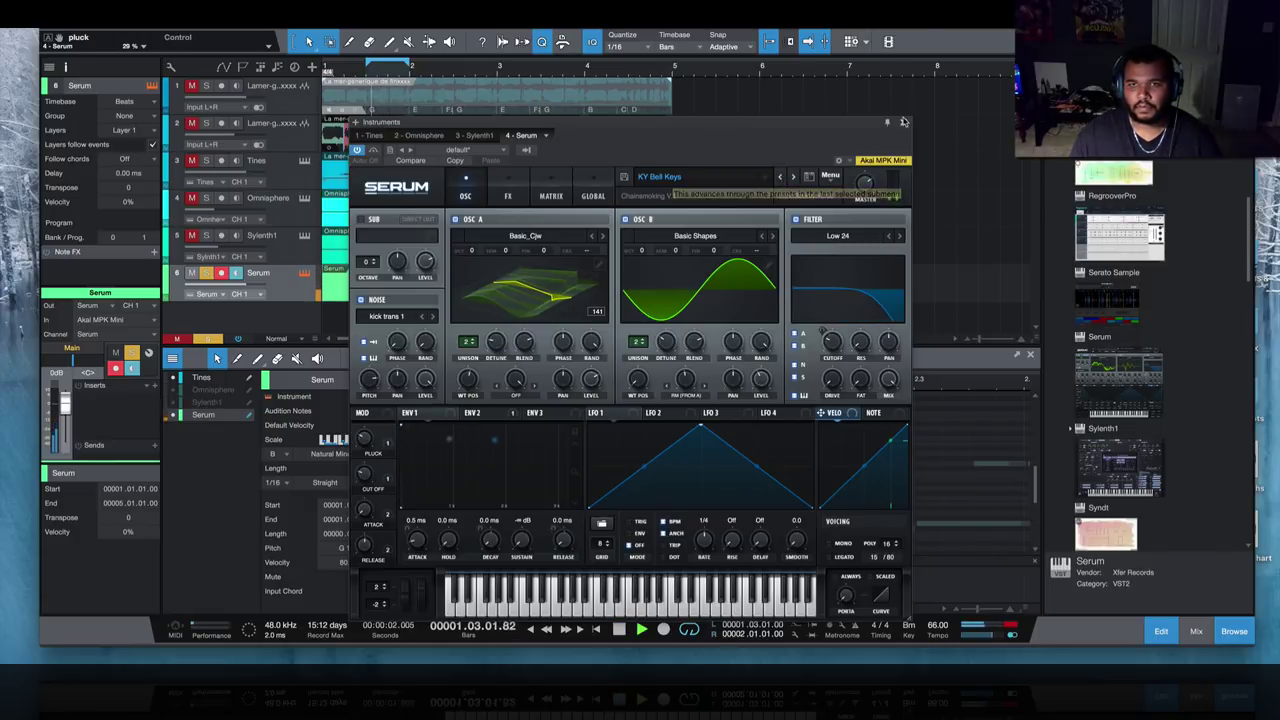
key("Escape")
- Add a 1/16 E3 note at 1.4.4 in the Serum part and play the loop from 1.3.1
scroll(637, 477, "down", 3)
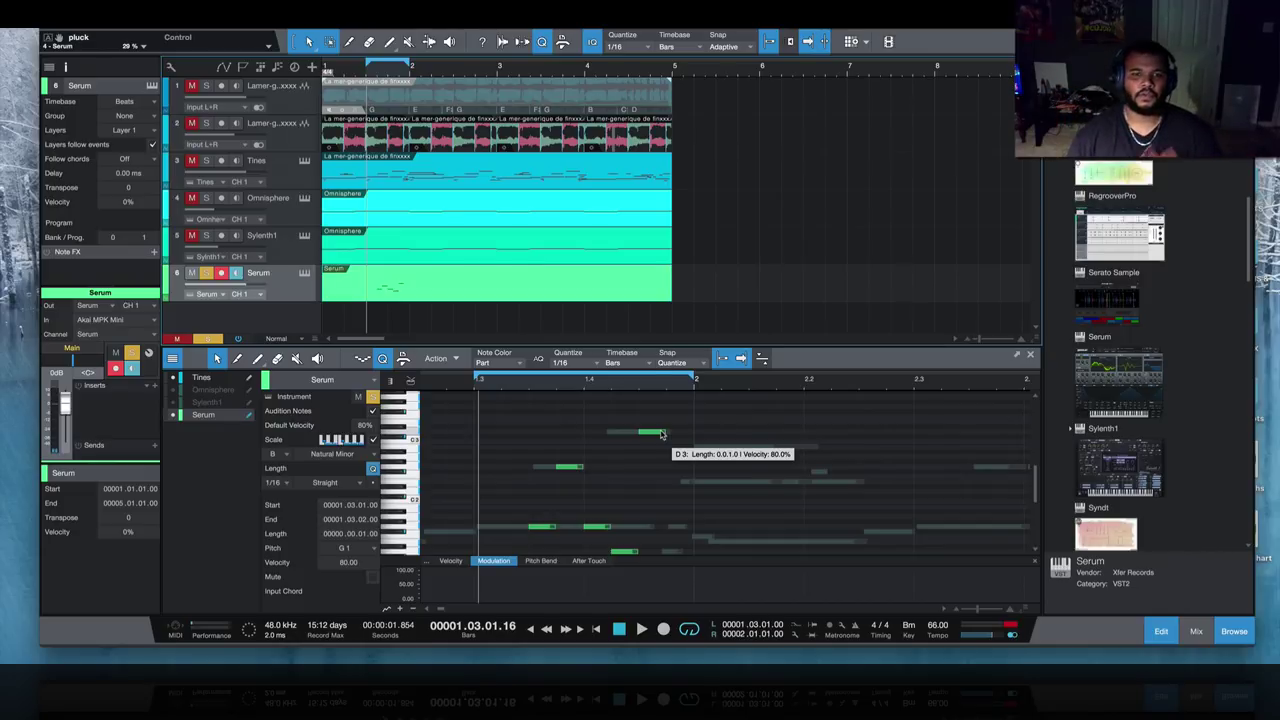
left_click(672, 425)
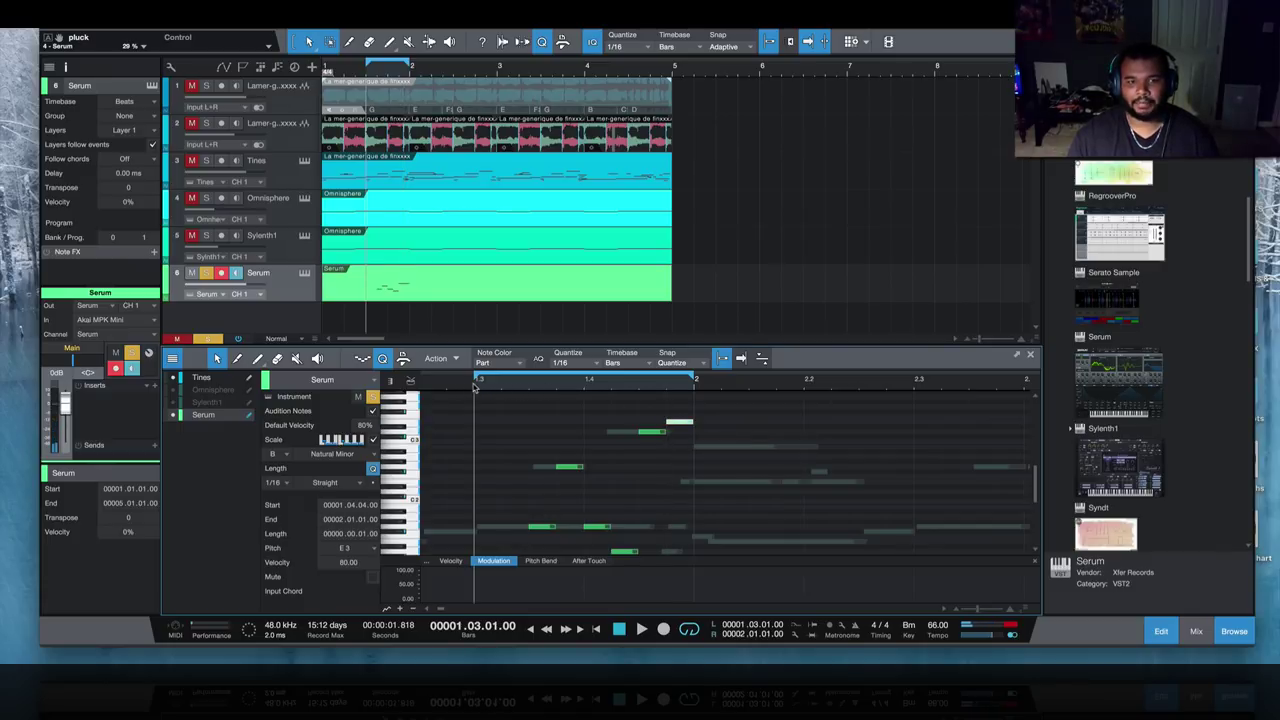
key("space")
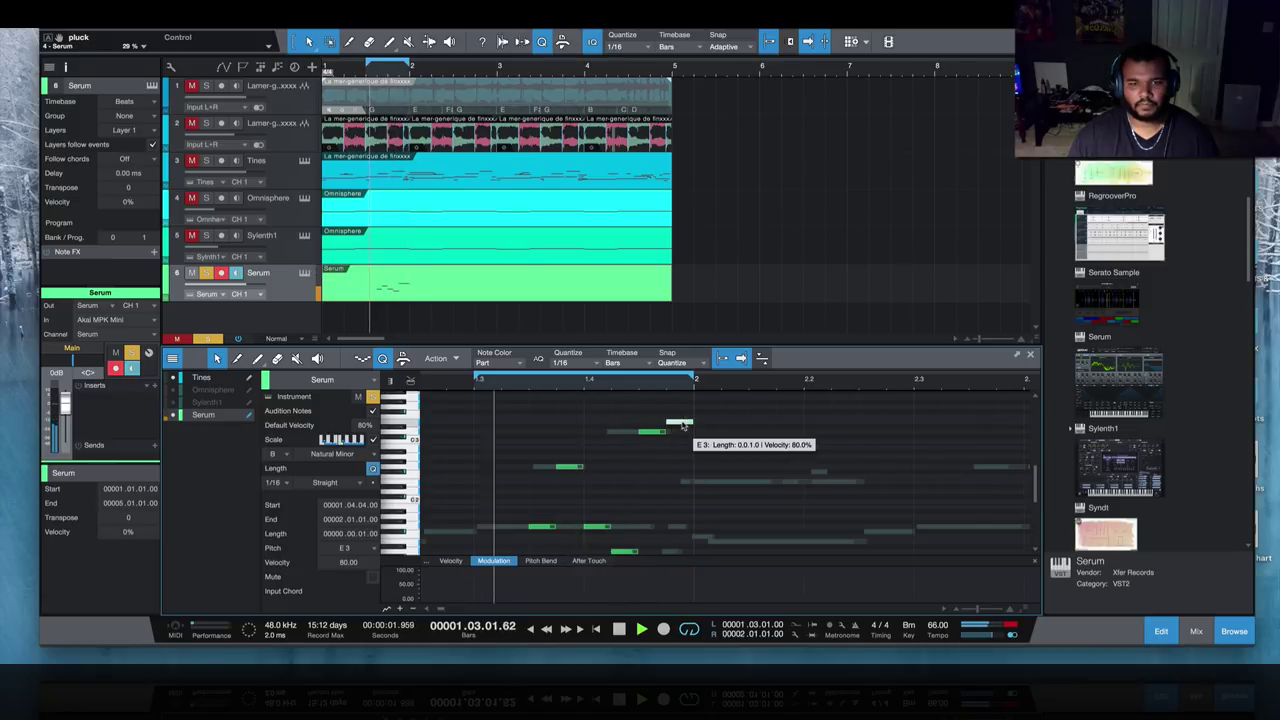
- Remove the E3 note at 1.4.4 from the Serum part and extend the D3 note at 1.4.3 to end at 2.1.1
left_click_drag(683, 425, 682, 440)
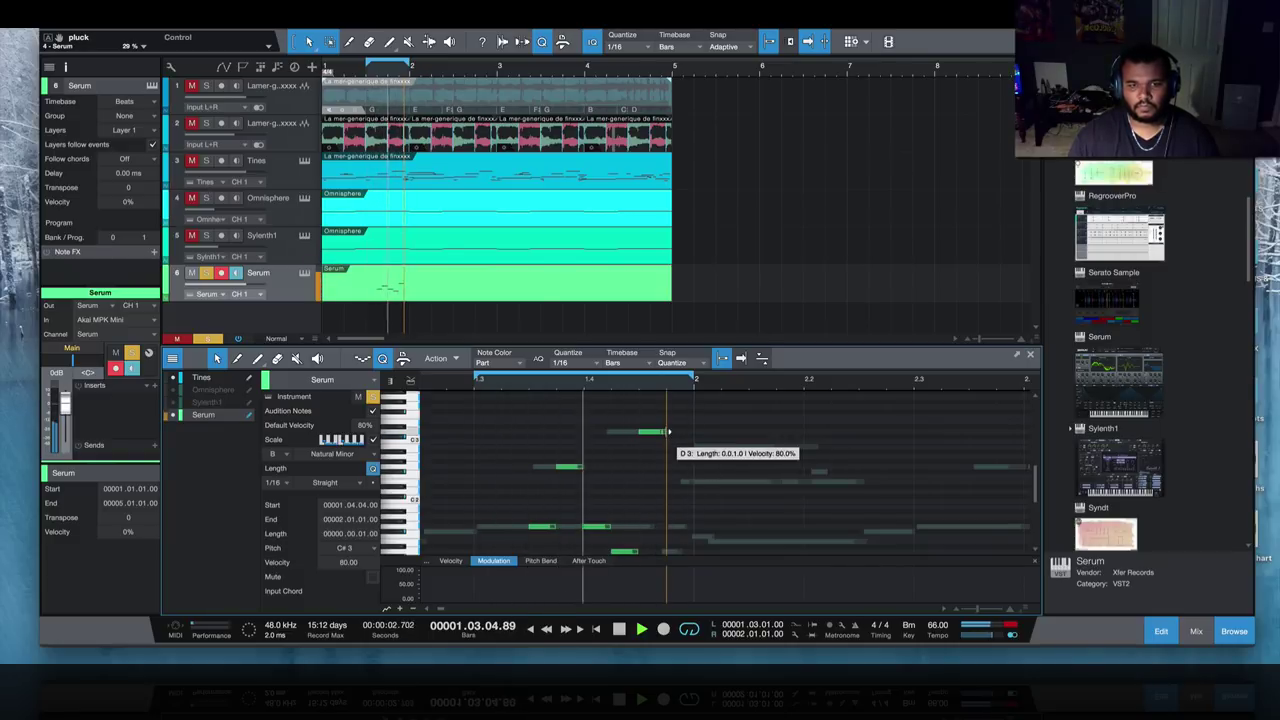
left_click_drag(667, 431, 692, 431)
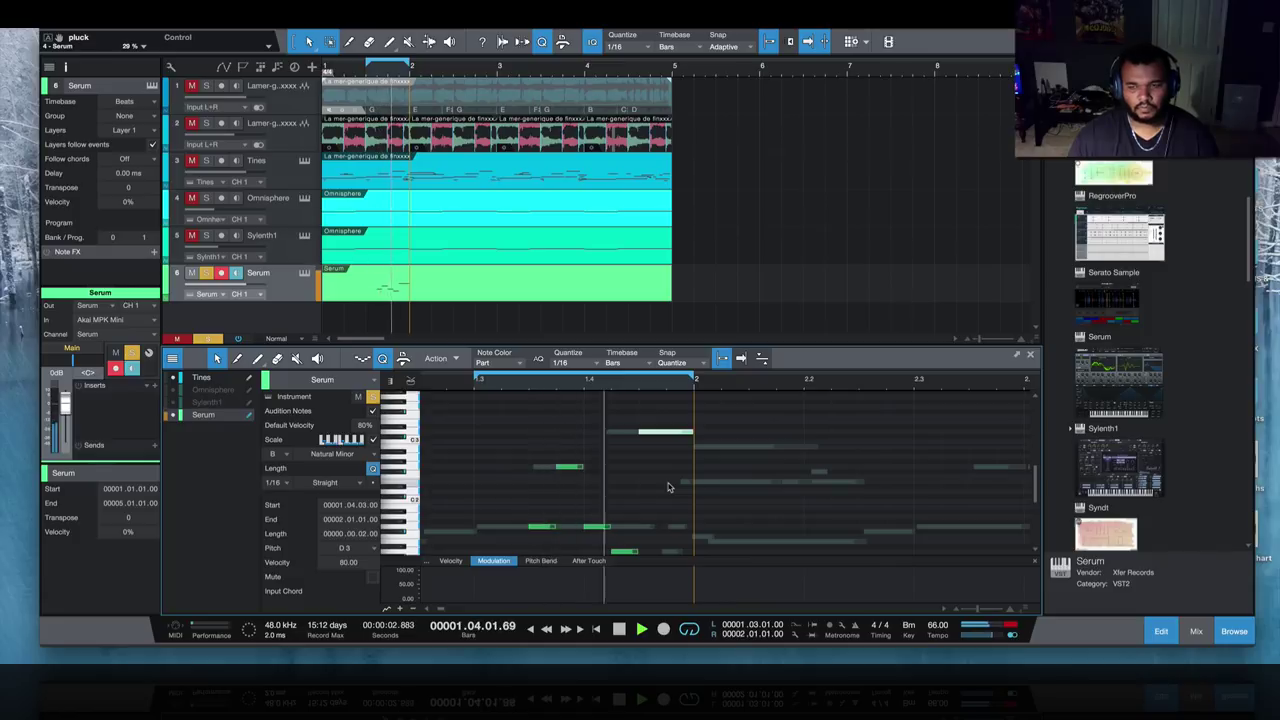
- Open the Serum instrument and try the Samplified - Benz presets BENZ - [SYNTH] 1984 and BENZ - [SYNTH] BadWeather
double_click(353, 270)
left_click(694, 187)
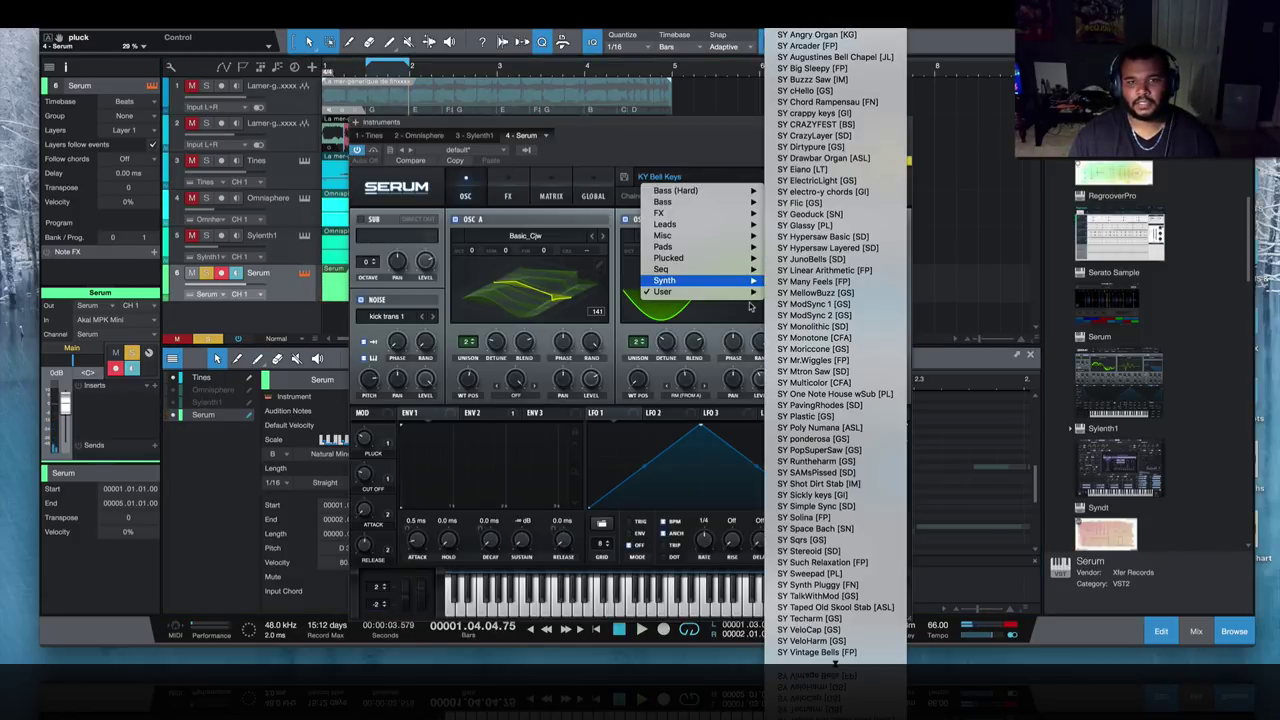
mouse_move(758, 296)
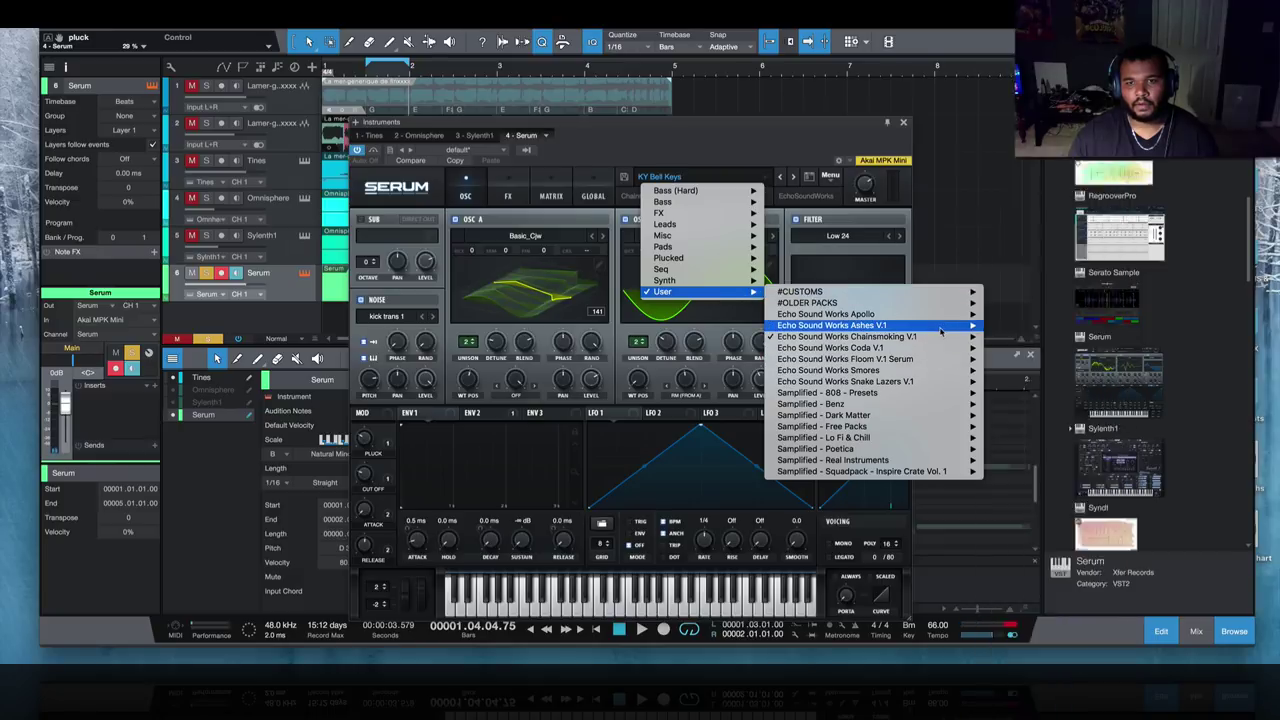
mouse_move(938, 404)
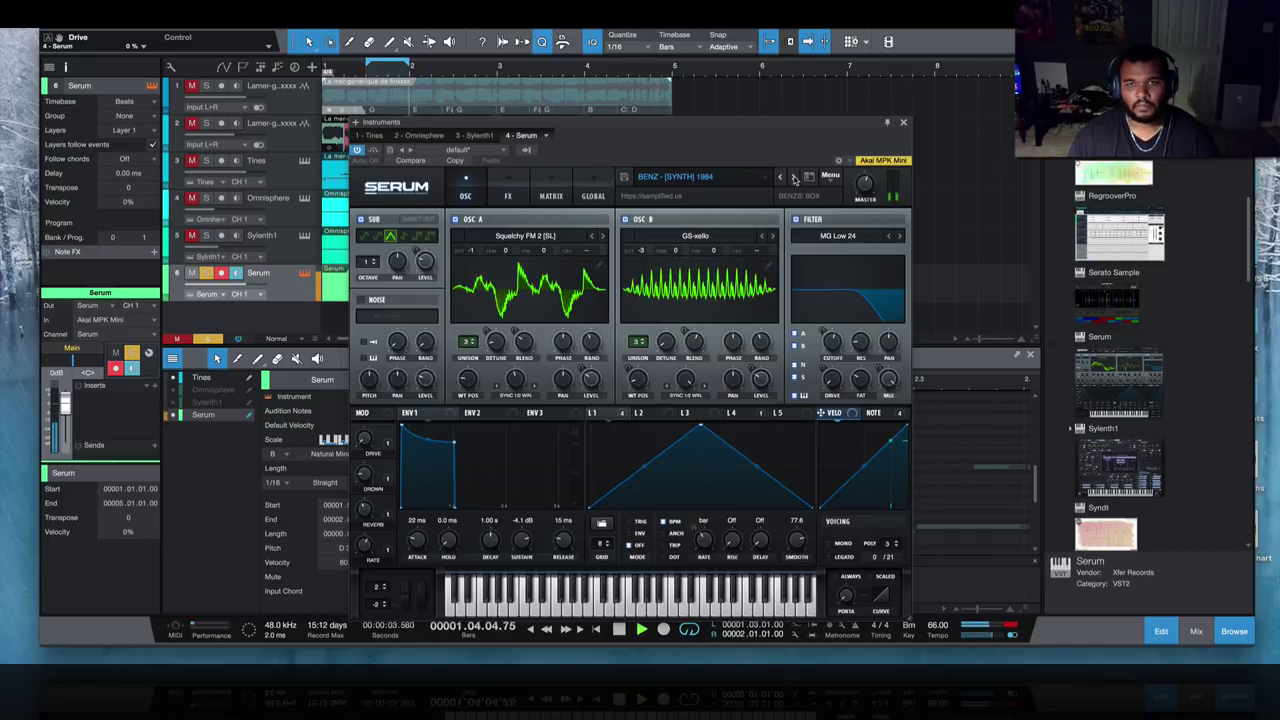
left_click(794, 178)
- Load the LF&C - Acidify Lead preset in Serum, lower its master volume to about 28%, and close the instrument window
left_click(690, 177)
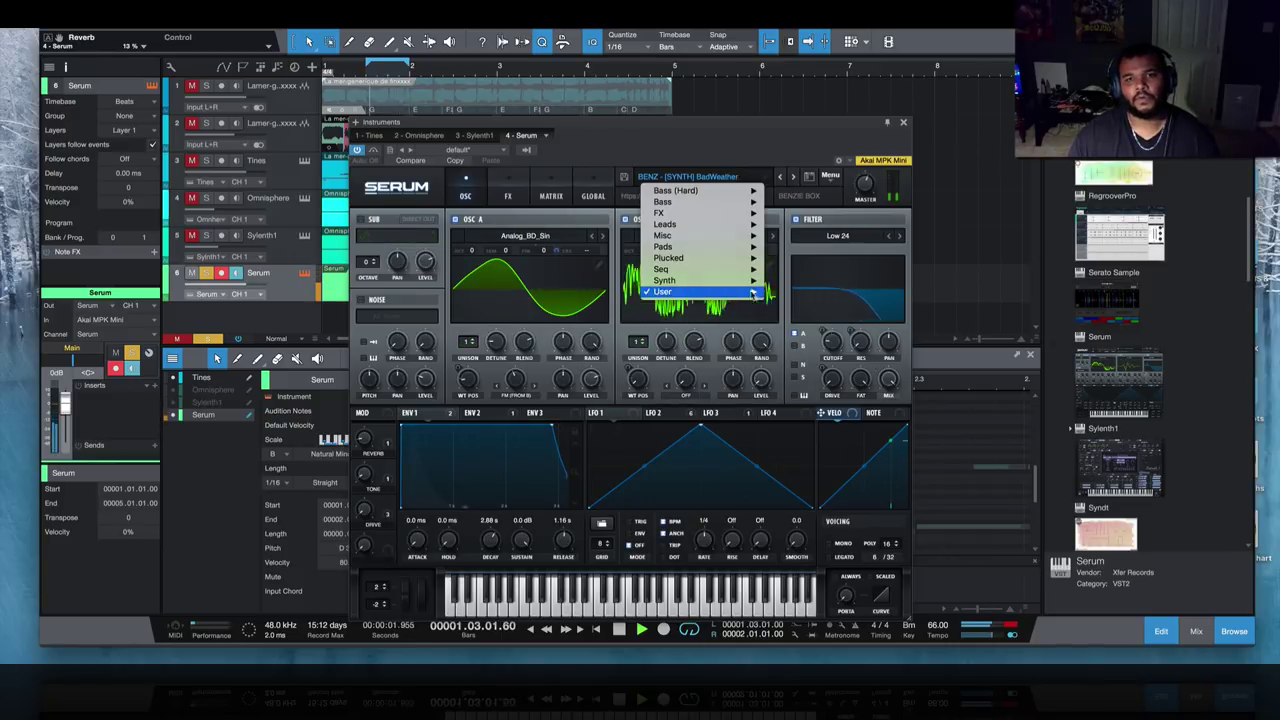
mouse_move(753, 293)
mouse_move(933, 443)
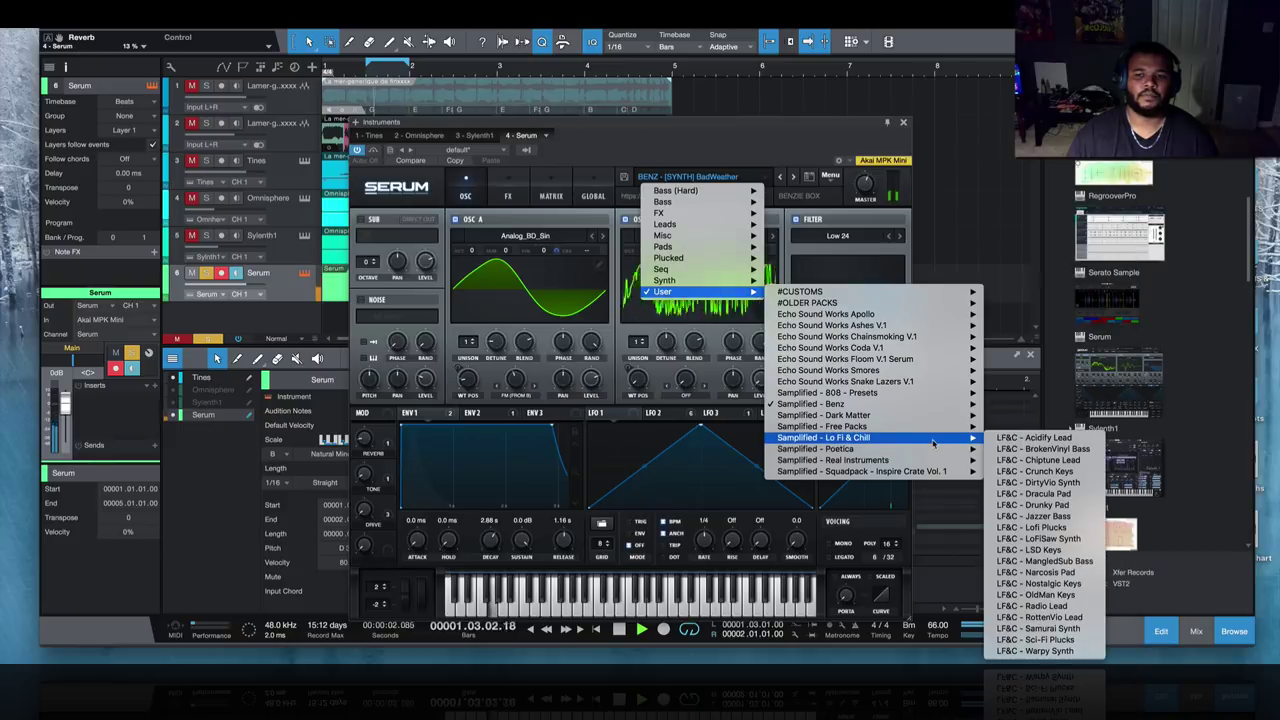
left_click(1057, 439)
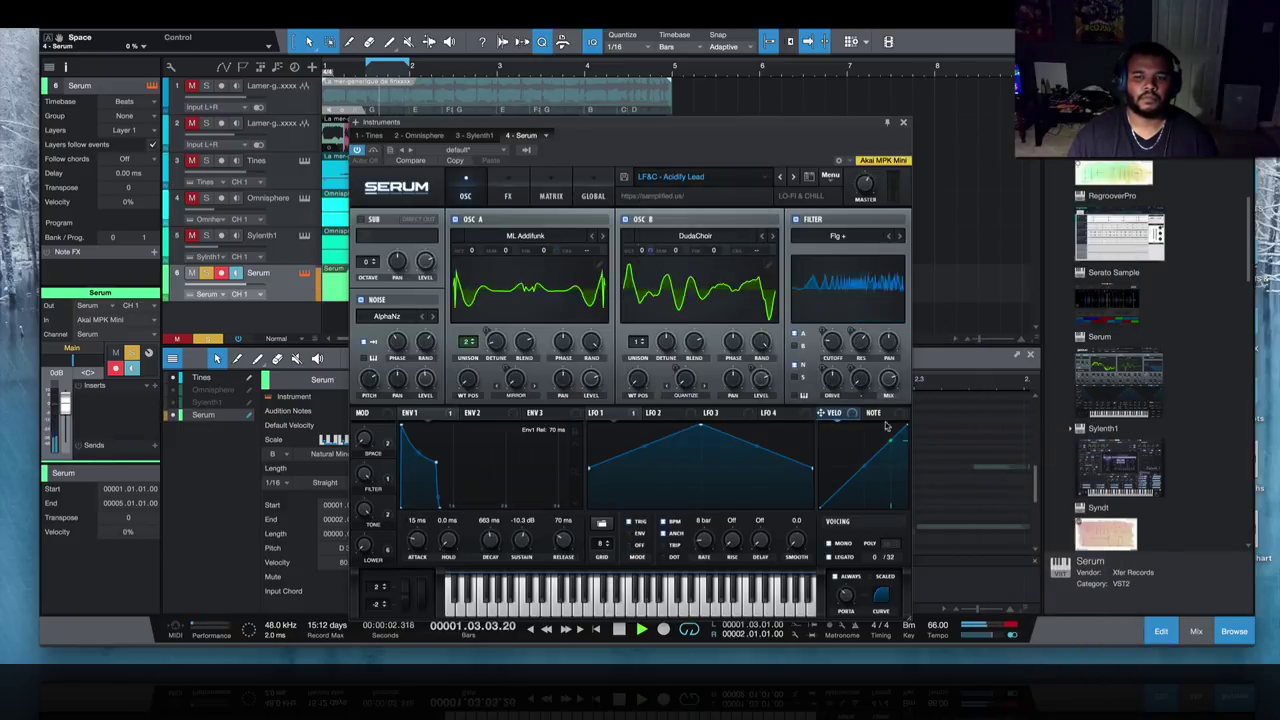
left_click_drag(868, 188, 866, 236)
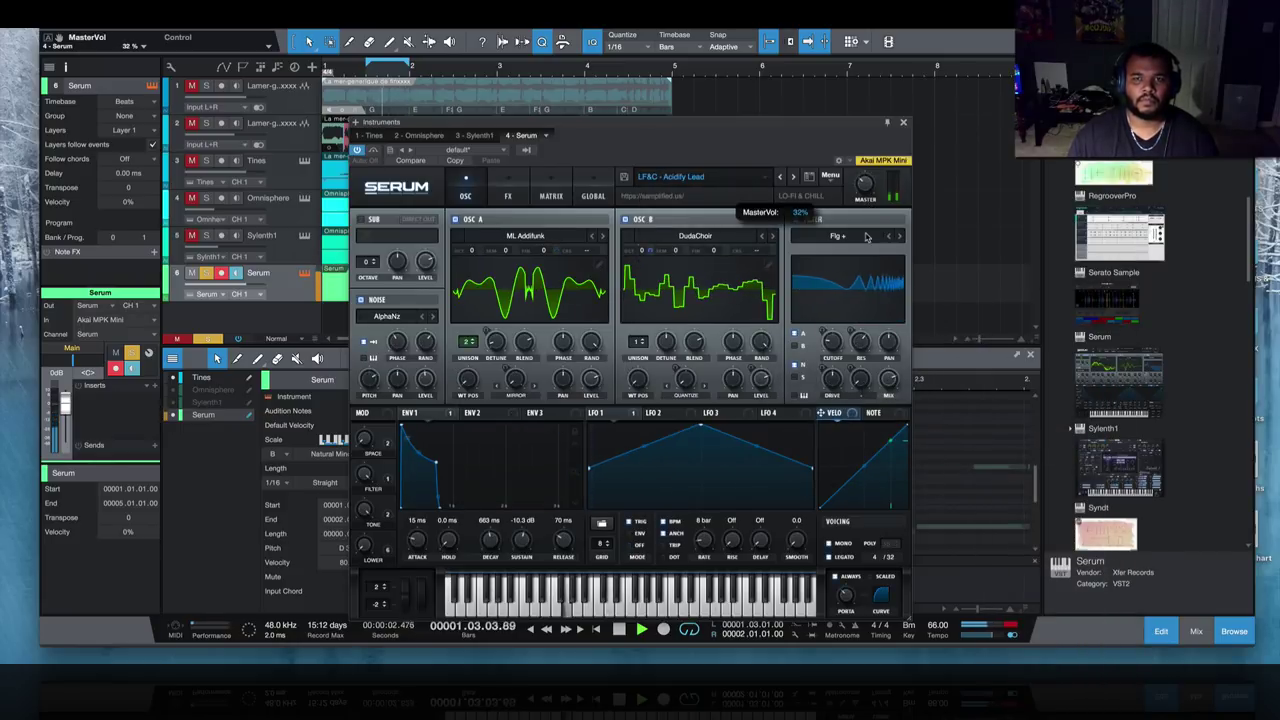
left_click(903, 122)
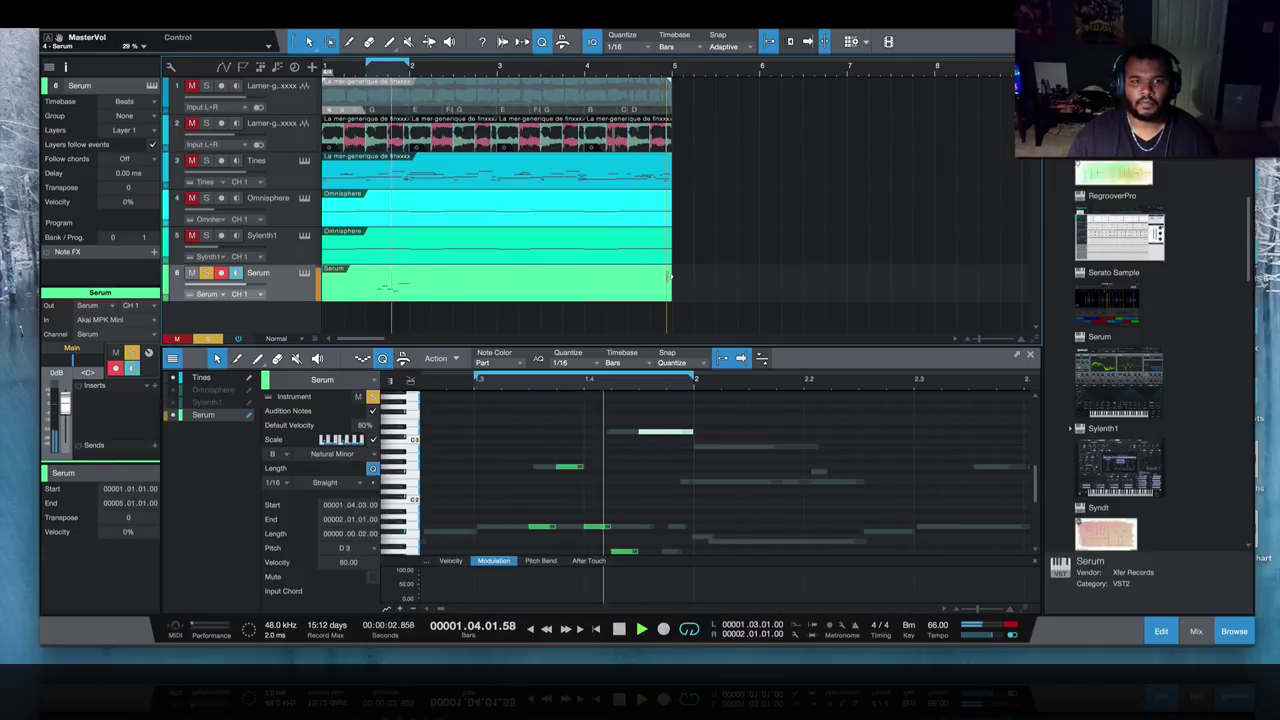
- Shorten the Serum part to end at 2.1.1 and duplicate it three times to fill up to bar 5
left_click_drag(604, 387, 409, 298)
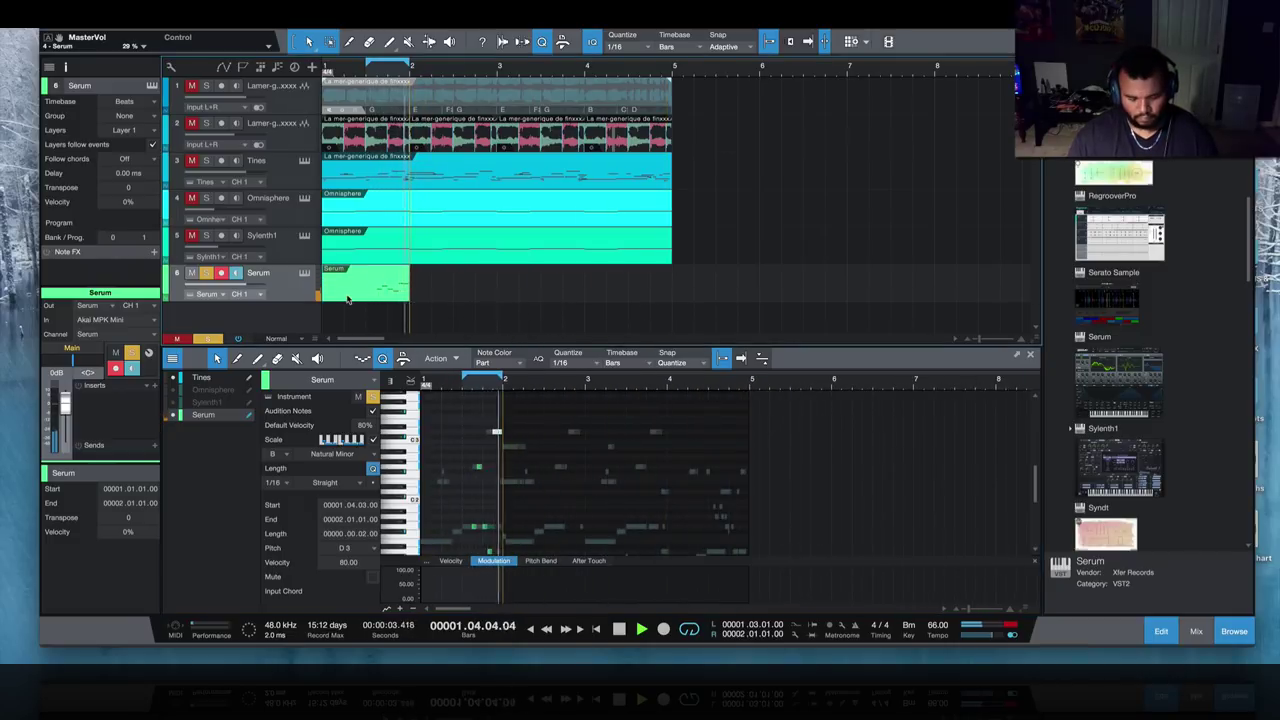
key("d")
key("d")
key("d")
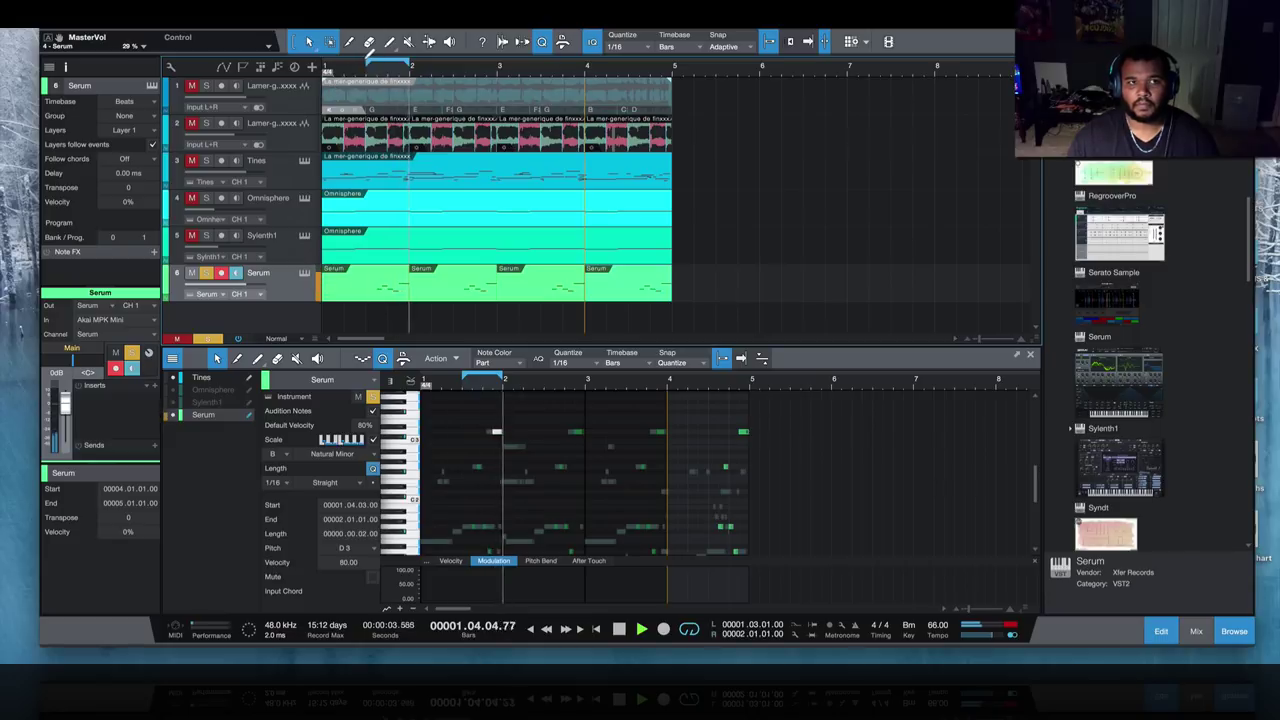
- Set the loop range from 1.1.1 to 5.1.1 and solo Sylenth1, Omnisphere and Tines along with Serum
left_click_drag(366, 64, 322, 64)
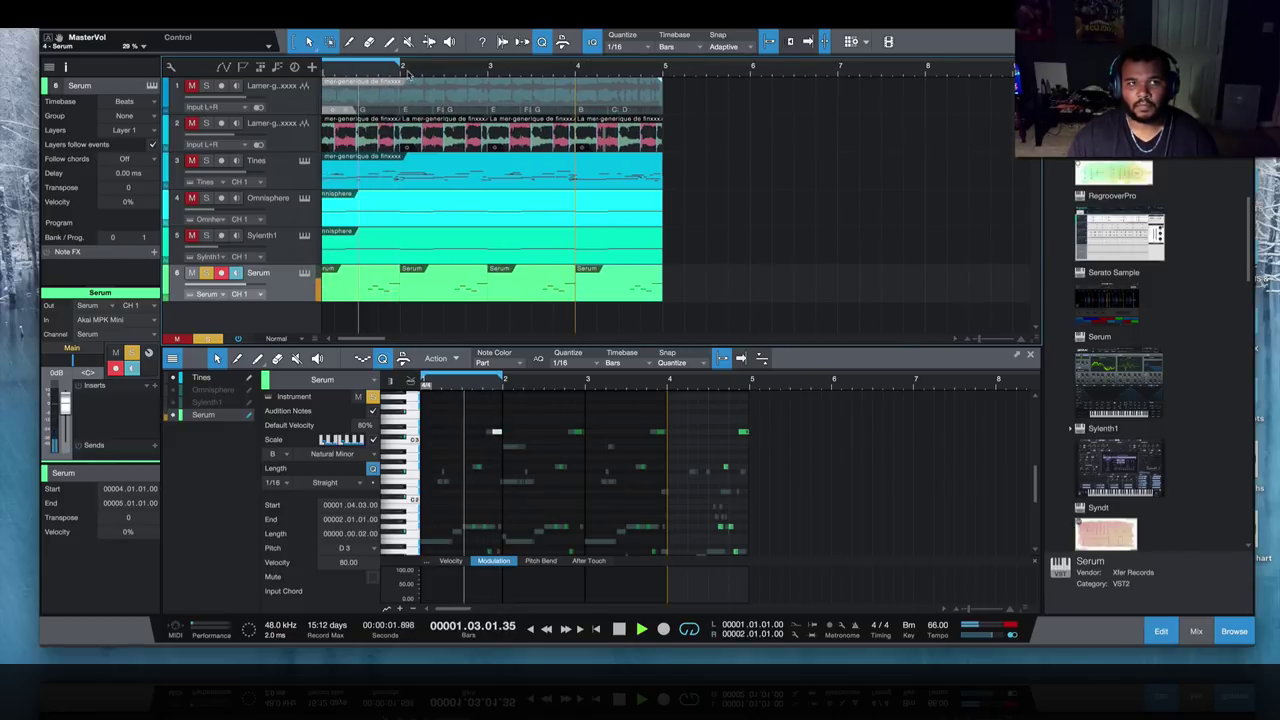
left_click_drag(404, 64, 664, 64)
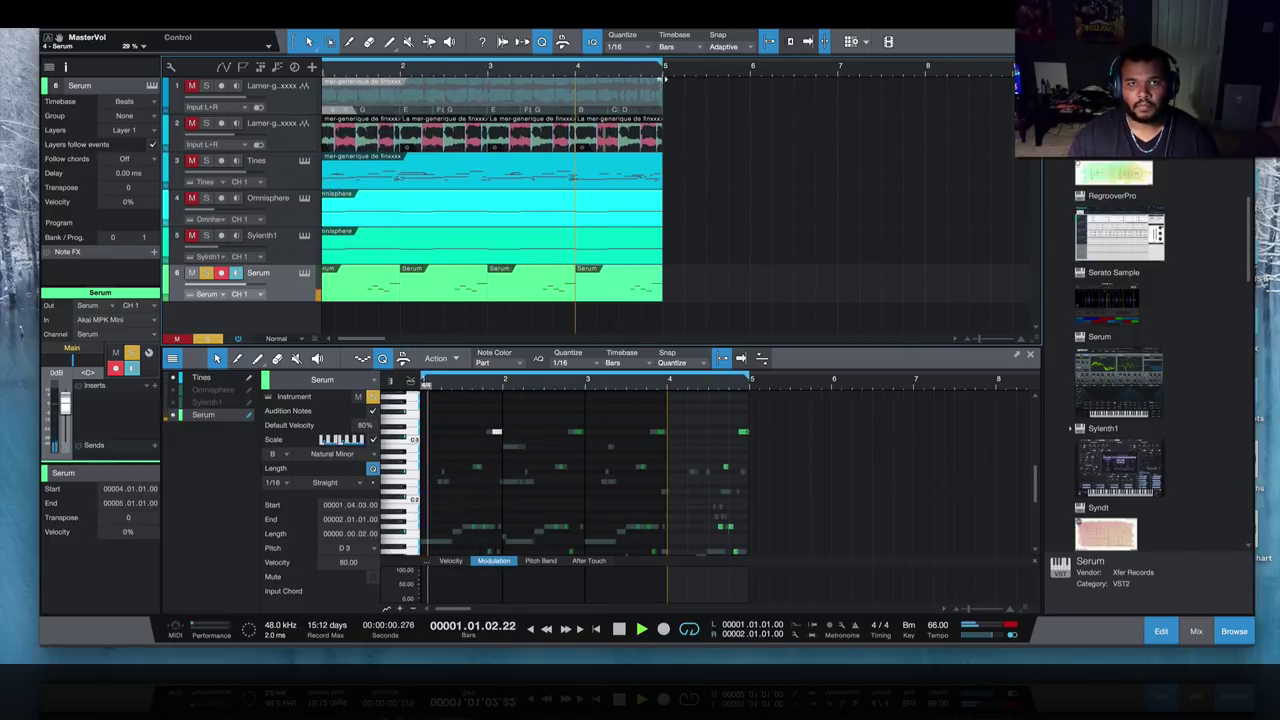
left_click(206, 235)
left_click(206, 197)
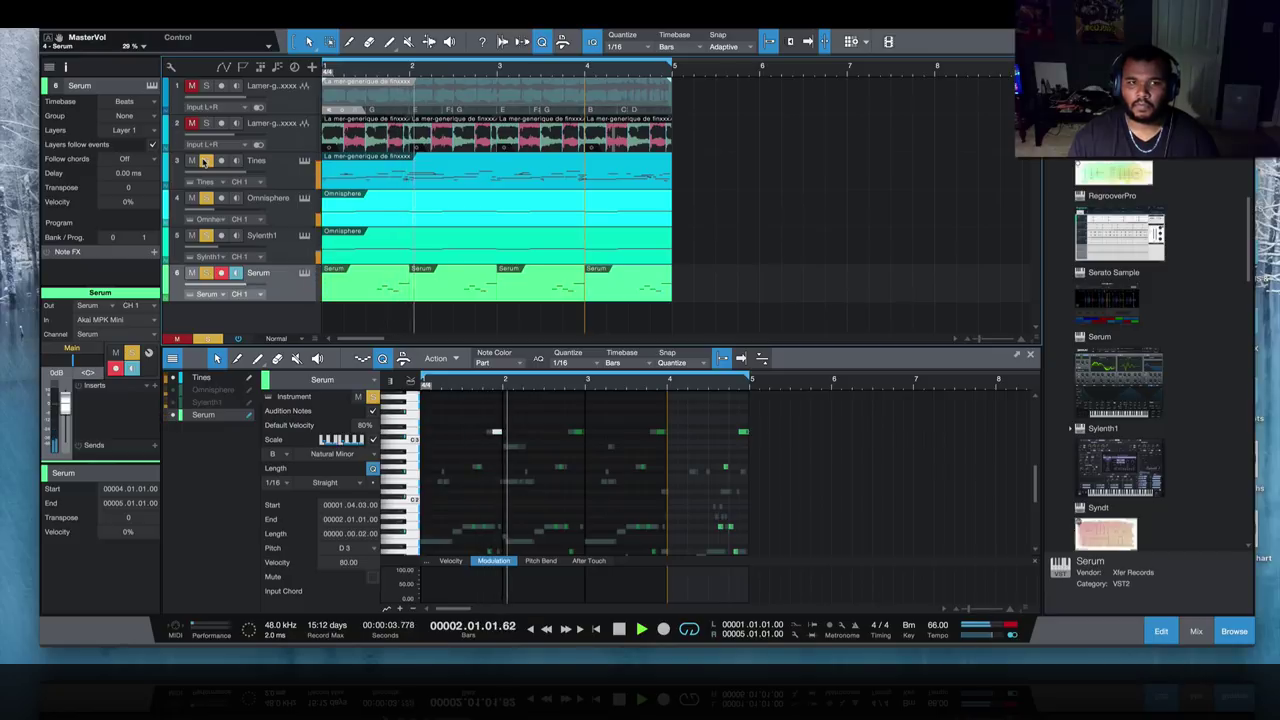
- Clear the solos on the four instrument tracks and mute the first La mer audio track
left_click_drag(203, 162, 203, 274)
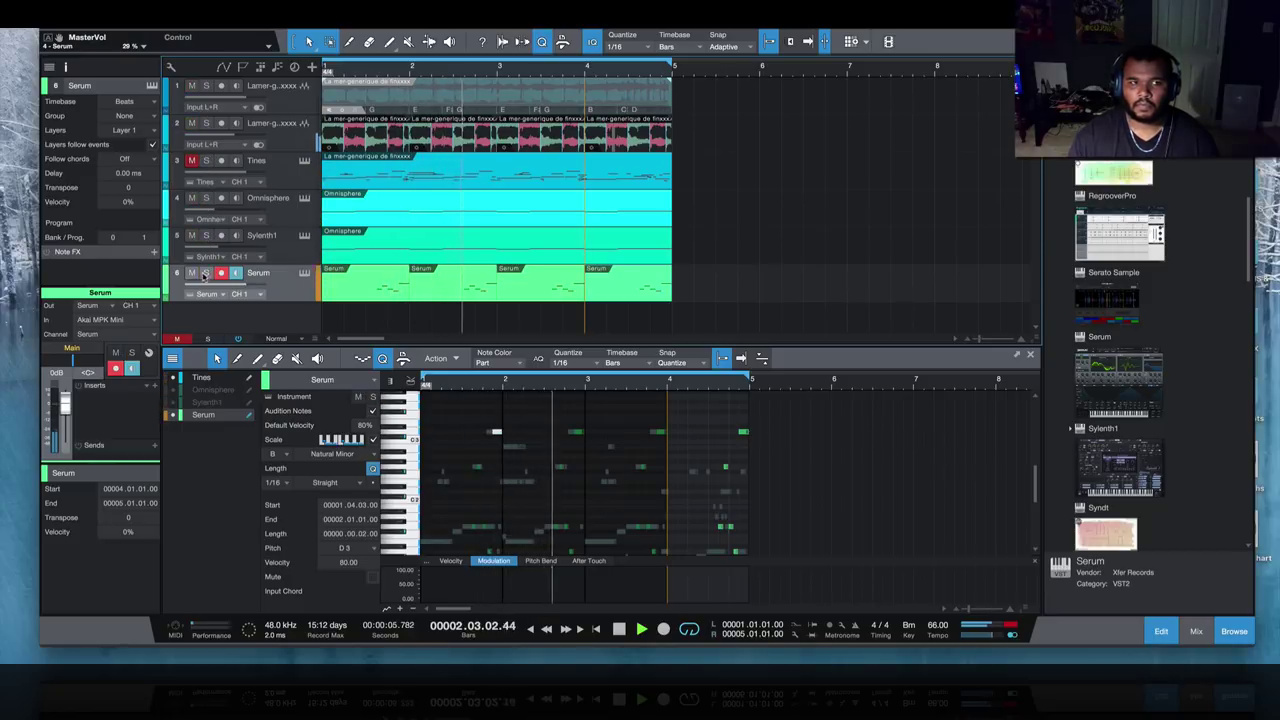
left_click(191, 85)
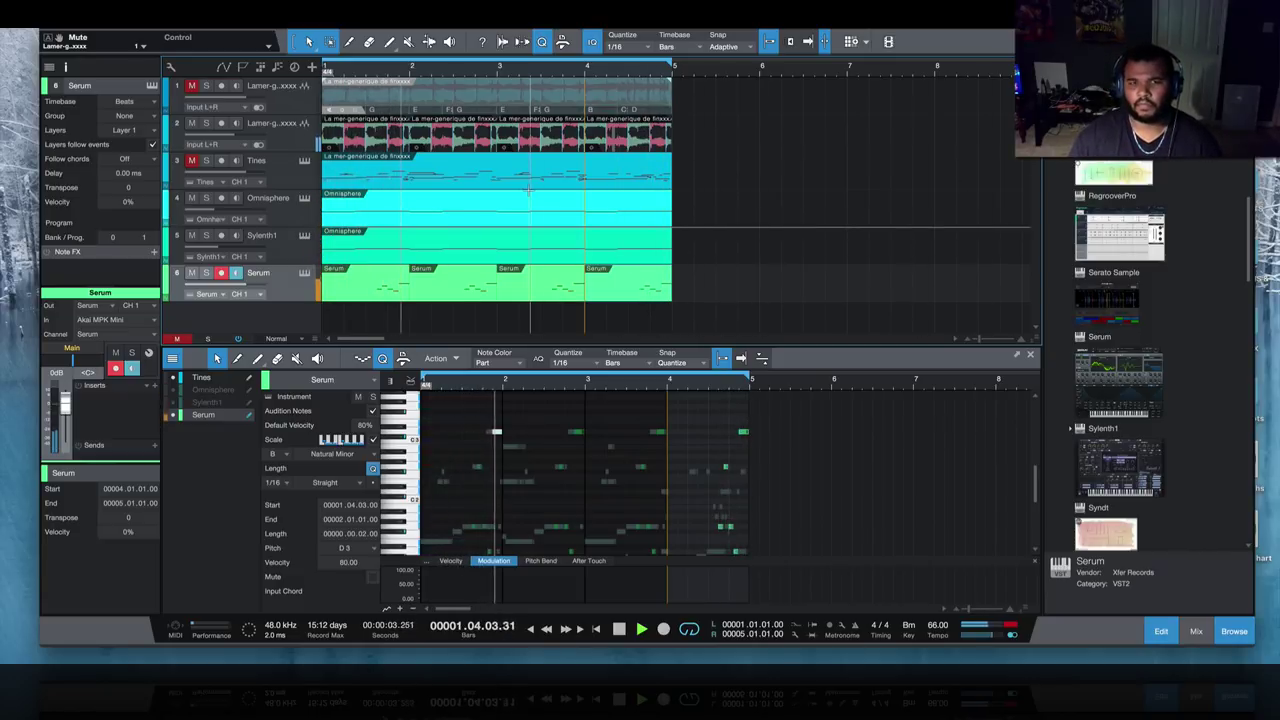
- Place HHLoop_ThinkAboutIt1_144BPM.wav from the Saucey Street Files HHLoops folder on a new track at 1.1.1 and stretch it to end at 5.1.1
key("F6")
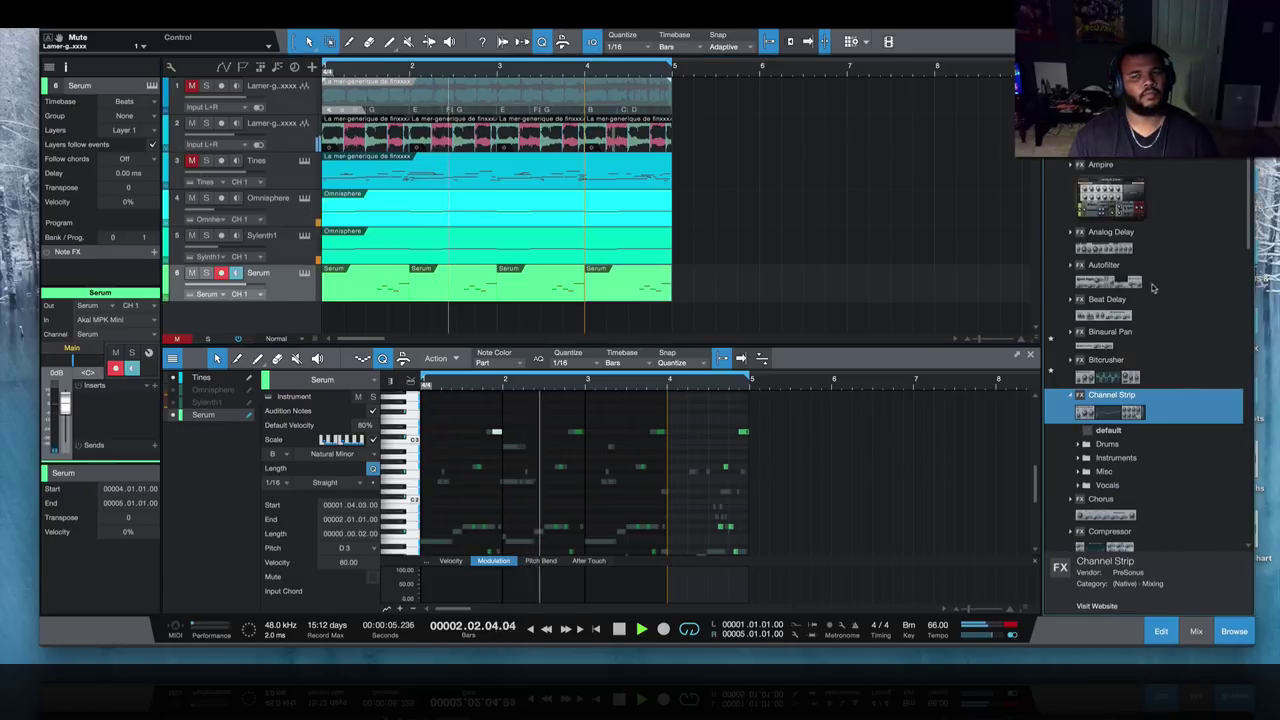
key("F8")
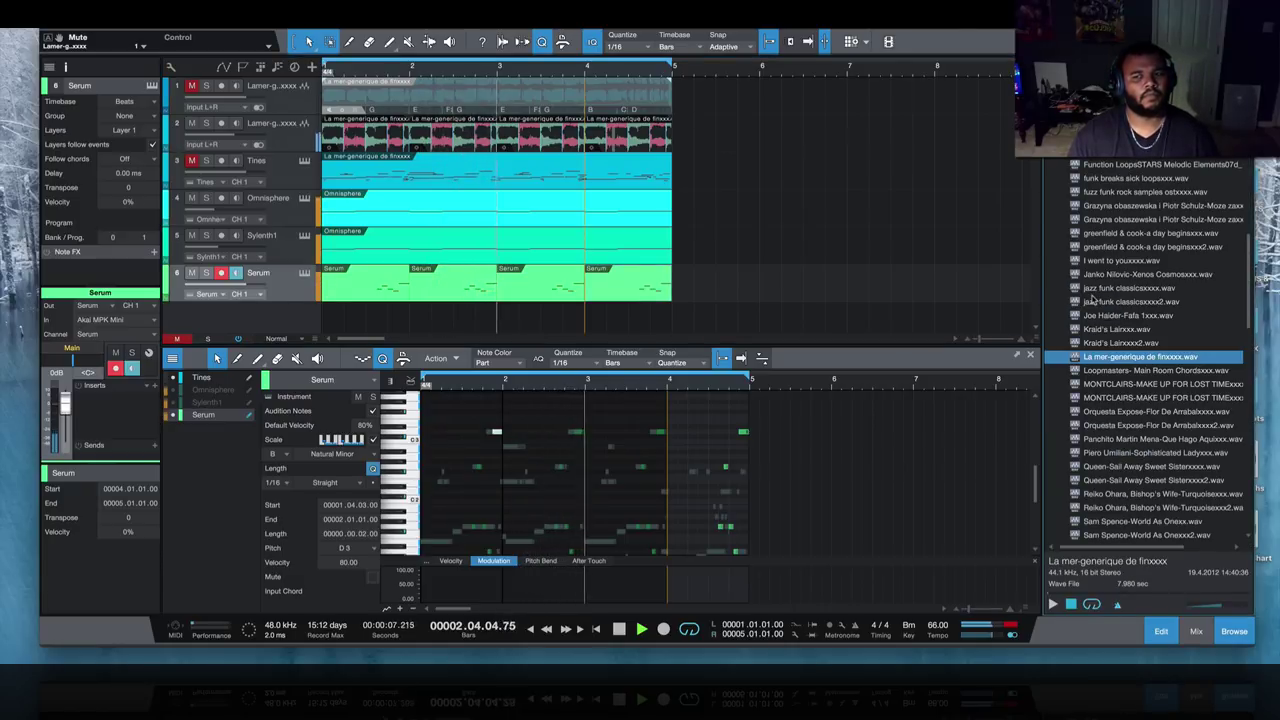
scroll(1126, 320, "up", 10)
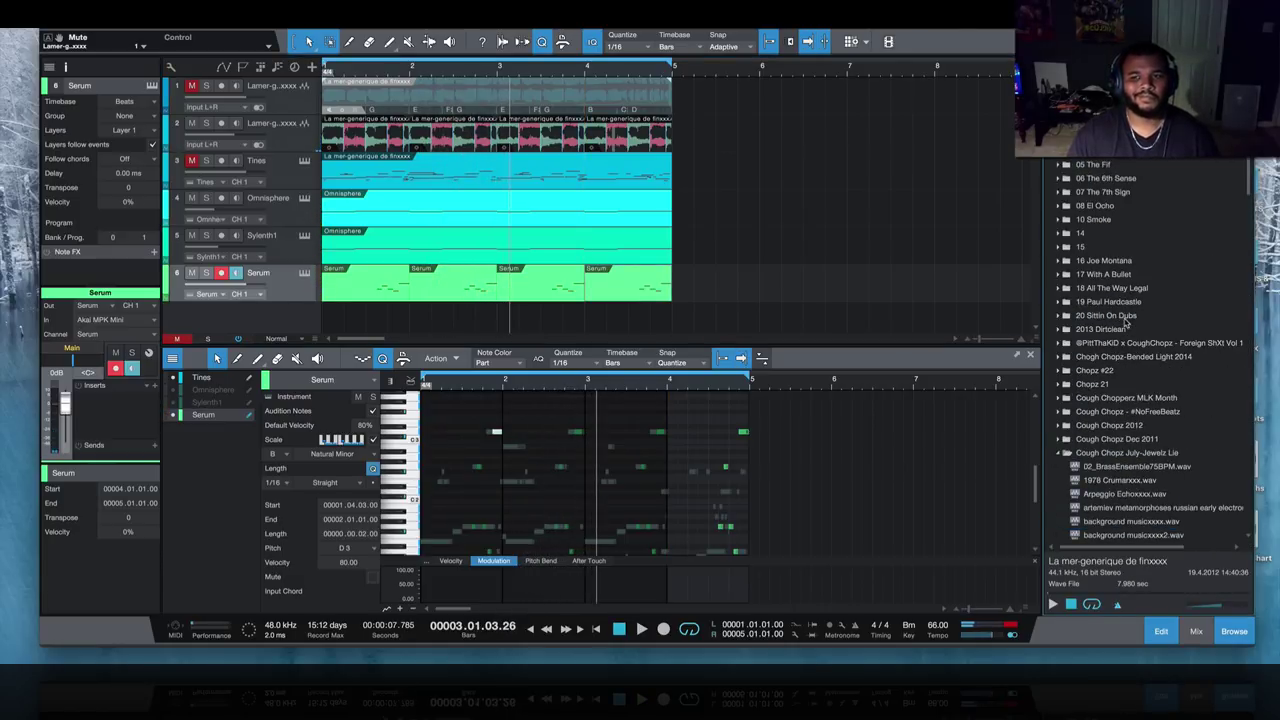
scroll(1126, 320, "down", 10)
scroll(1148, 350, "down", 10)
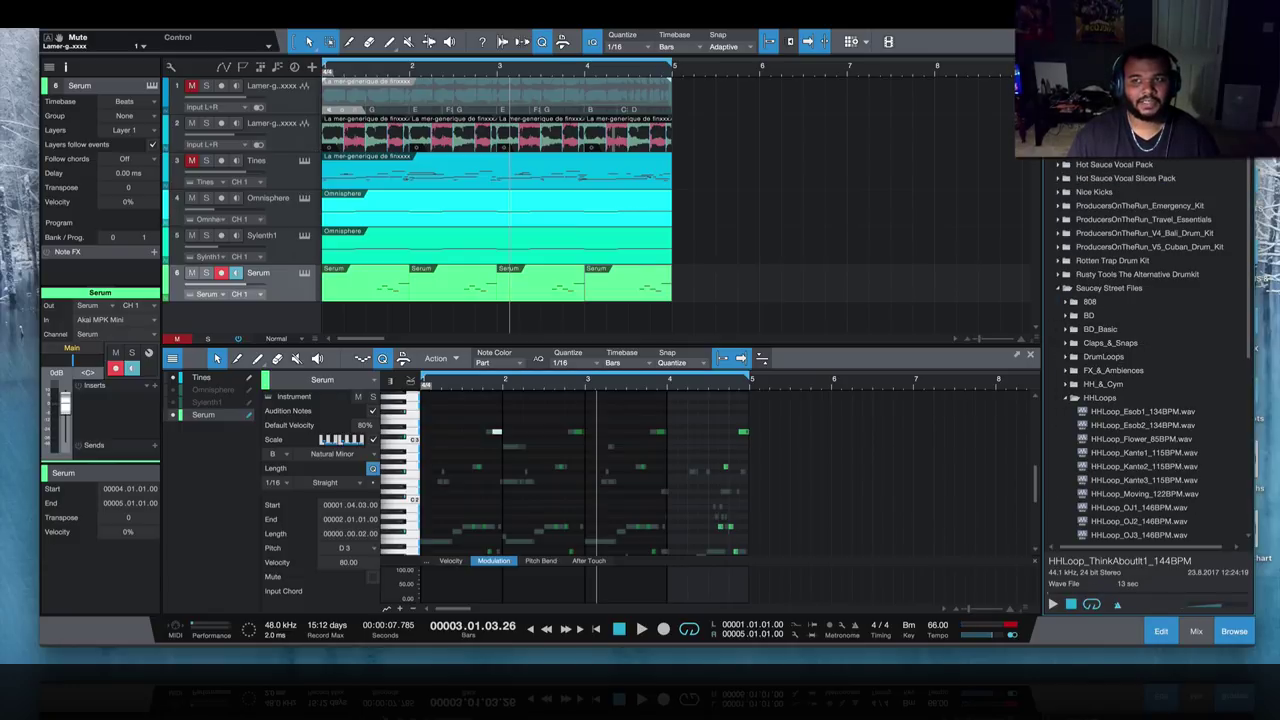
scroll(1103, 320, "down", 5)
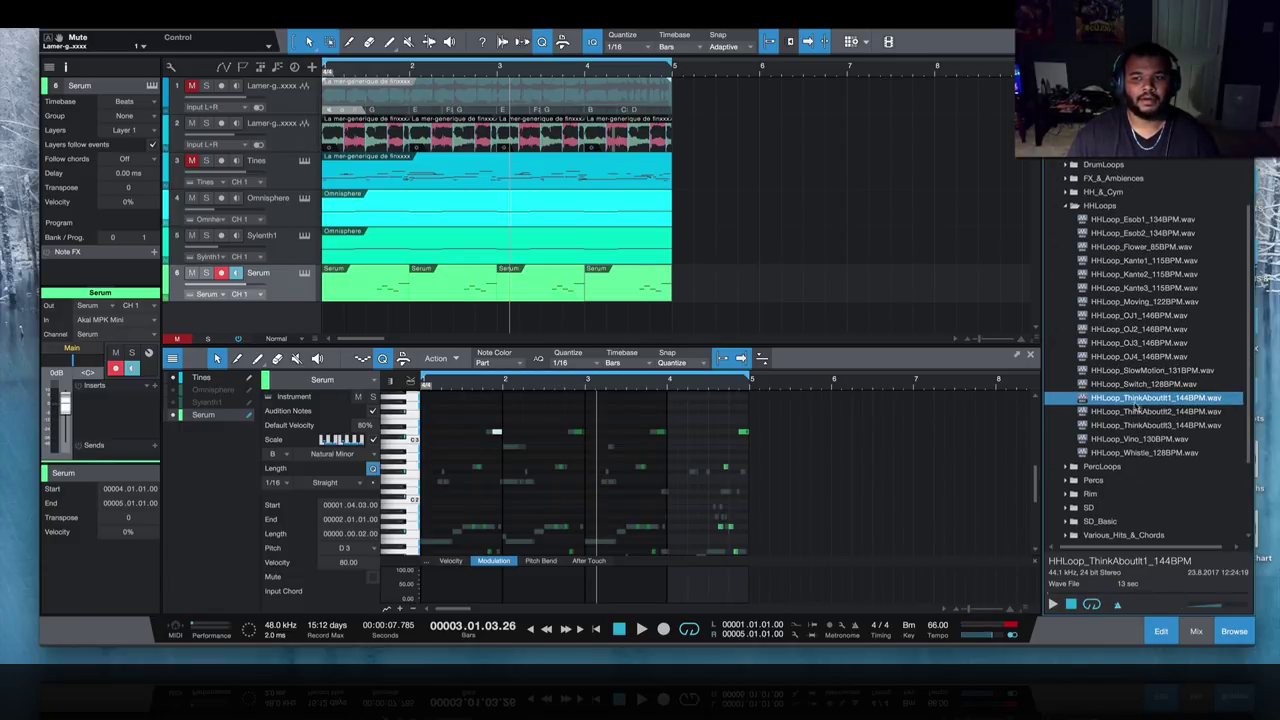
left_click_drag(703, 403, 340, 316)
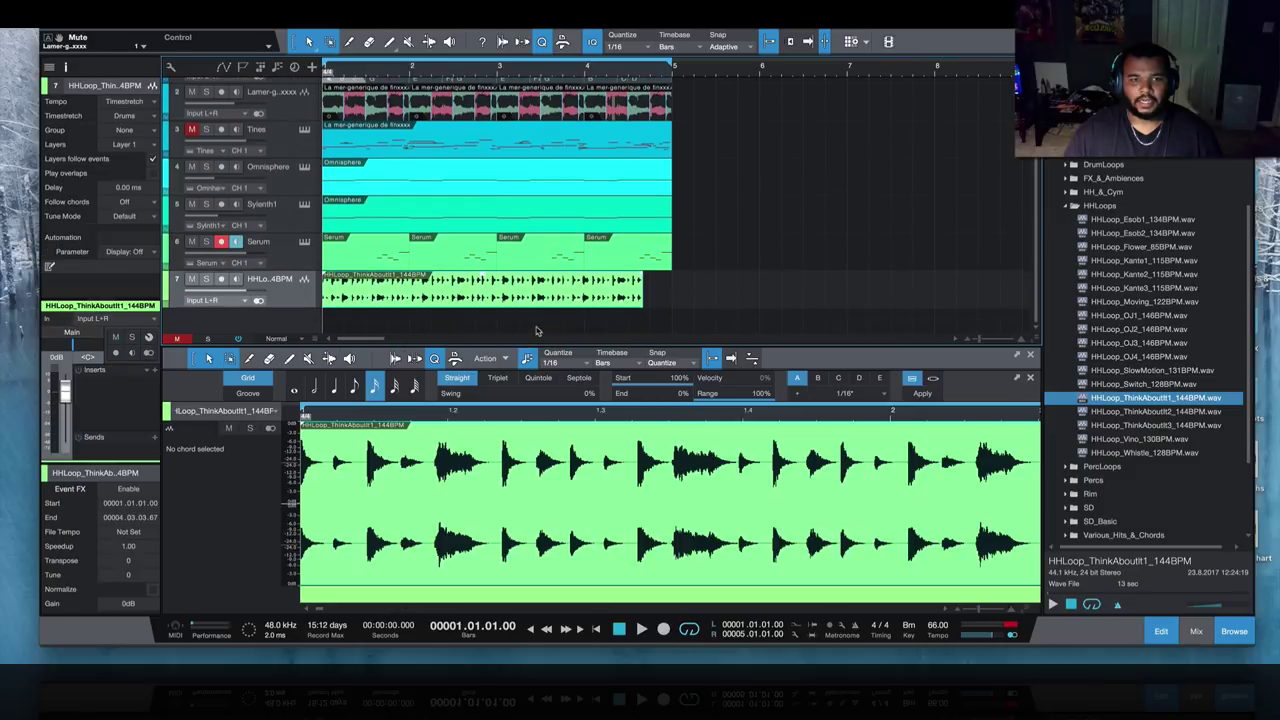
left_click_drag(643, 288, 672, 290)
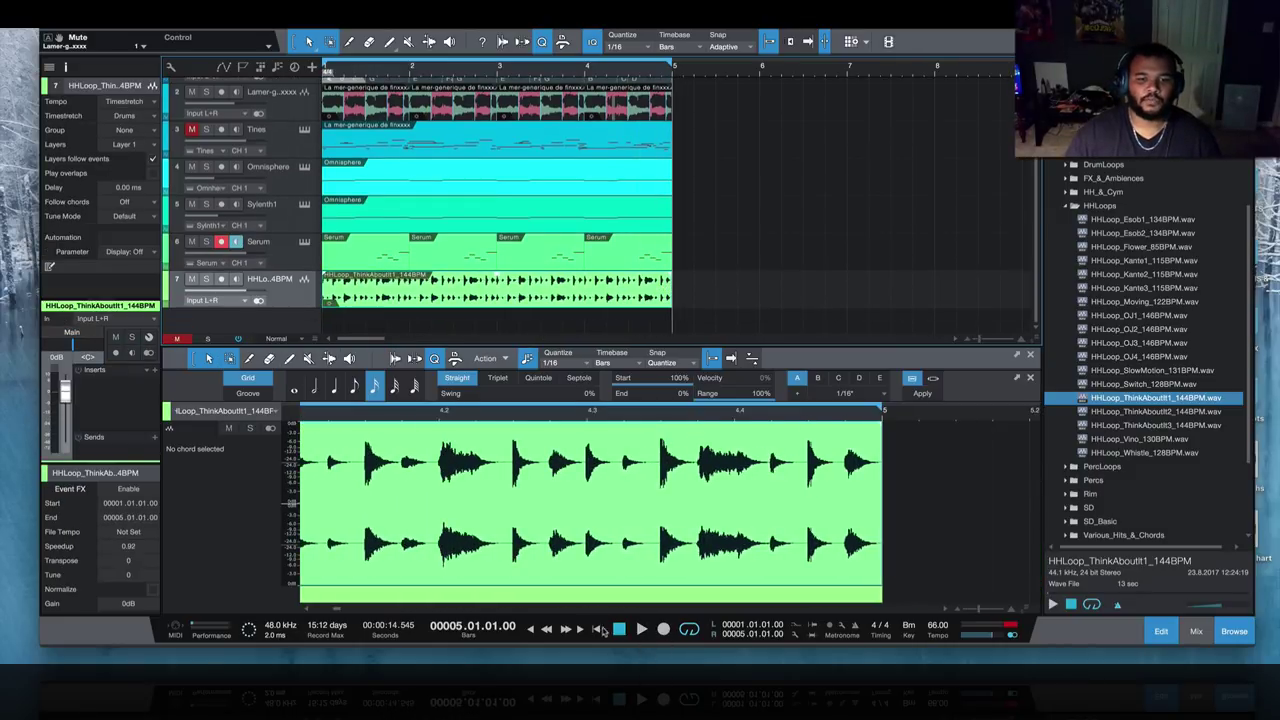
- Play the loop from the start and lower the hi-hat loop track's volume to -9.0 dB
left_click(598, 628)
left_click(642, 628)
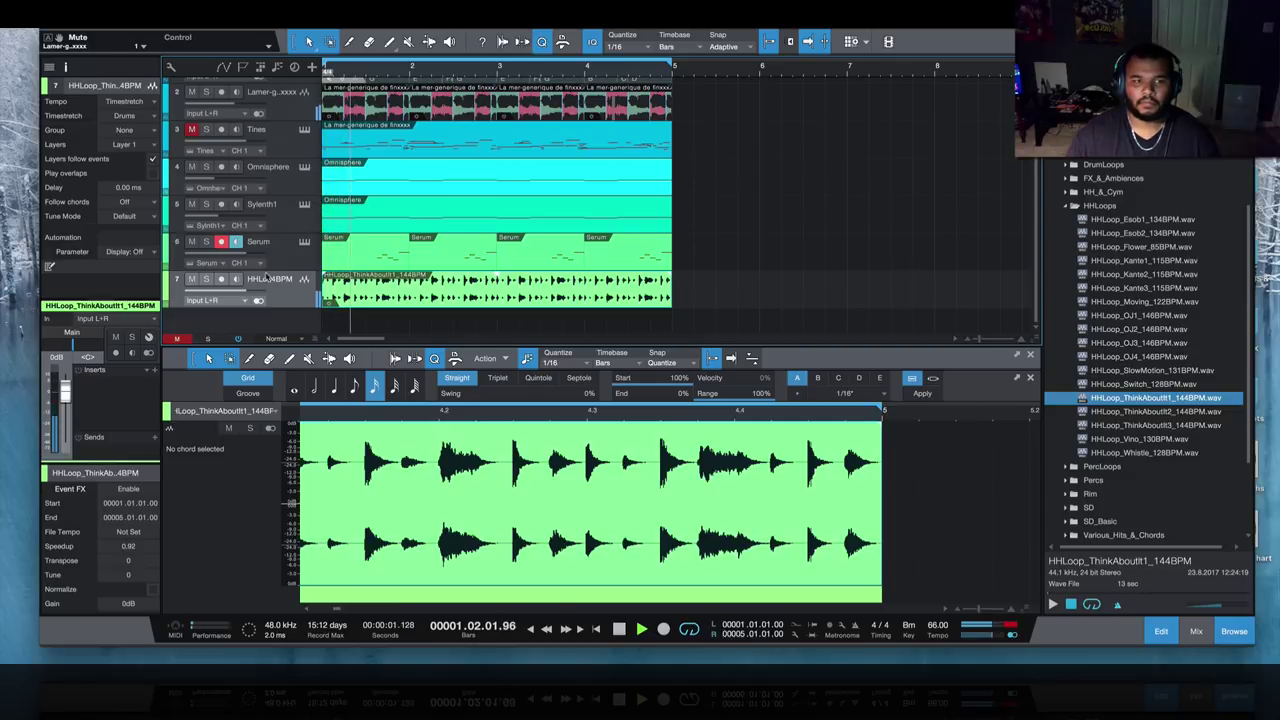
left_click_drag(246, 298, 222, 300)
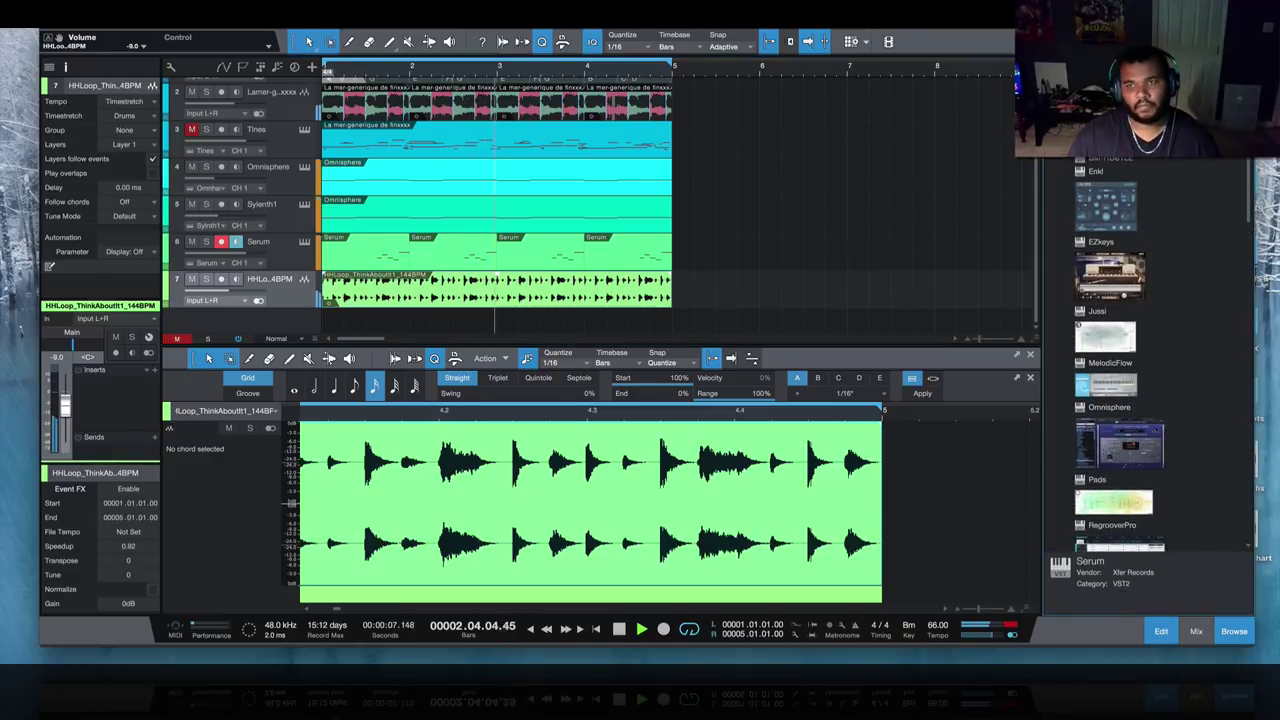
- Add an Atlas instrument track and load the Rusty Tools sample map
left_click_drag(1138, 230, 385, 333)
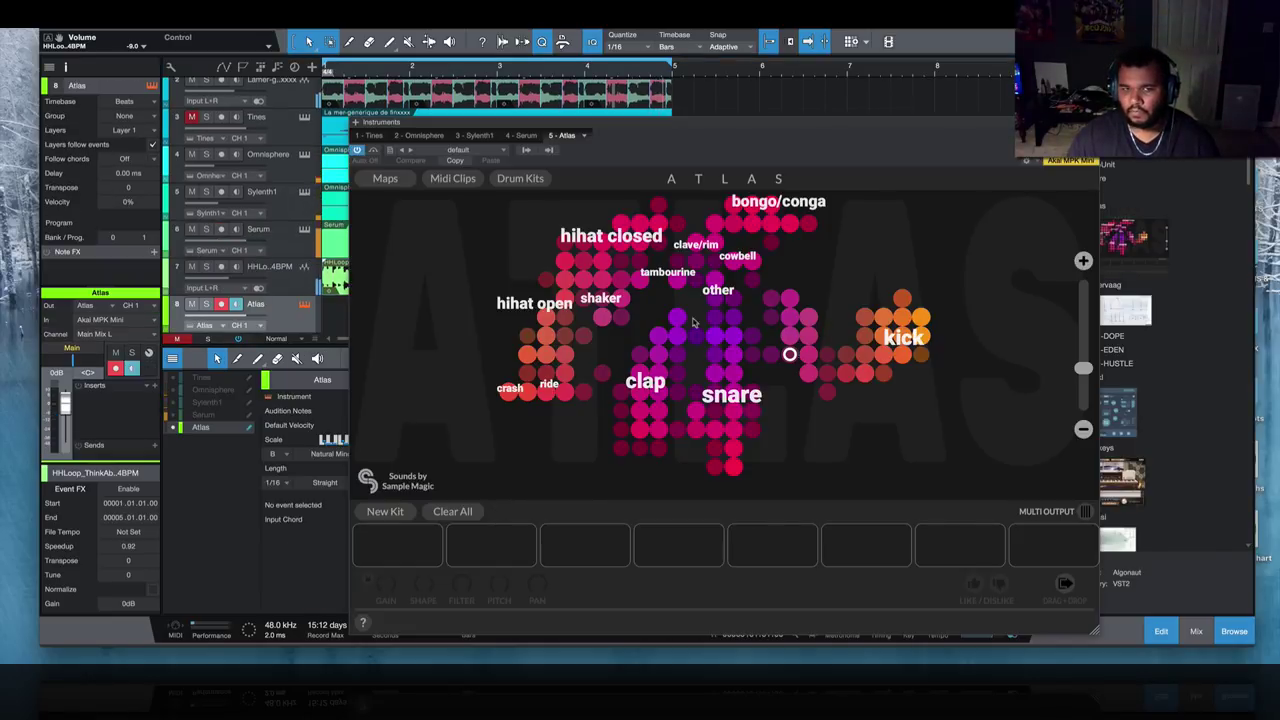
left_click(385, 178)
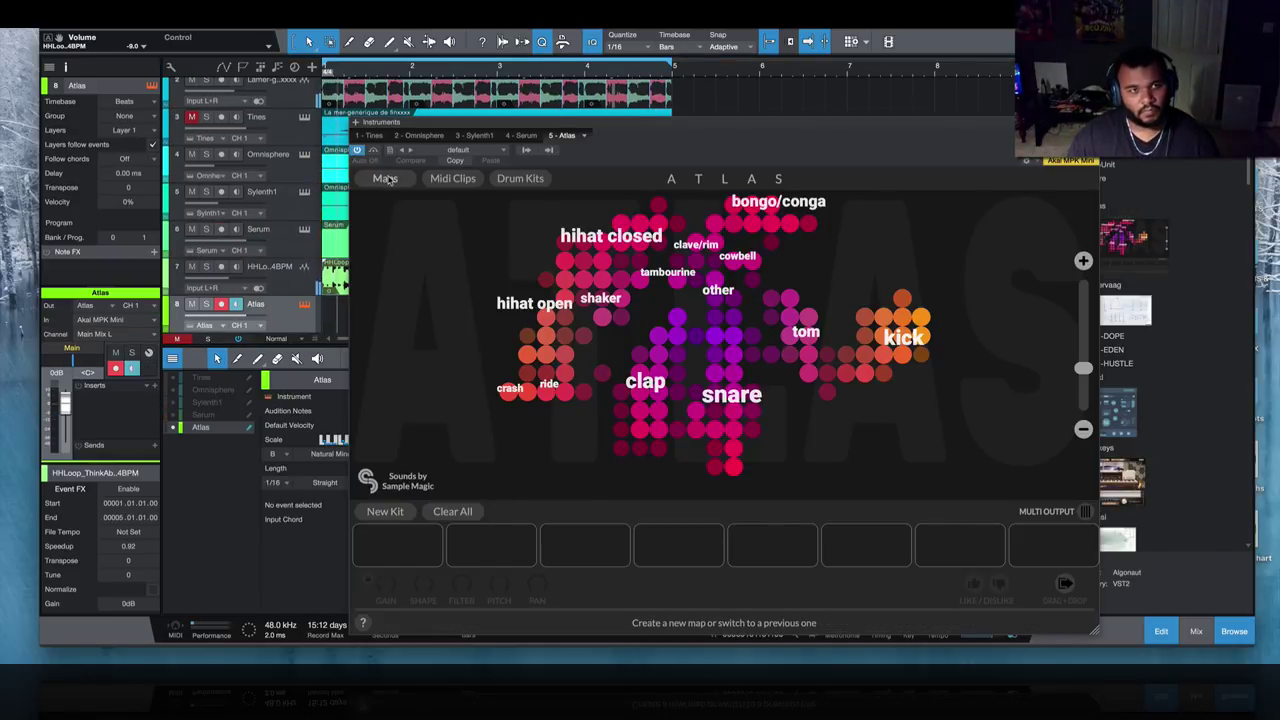
scroll(762, 424, "down", 1)
scroll(762, 424, "down", 3)
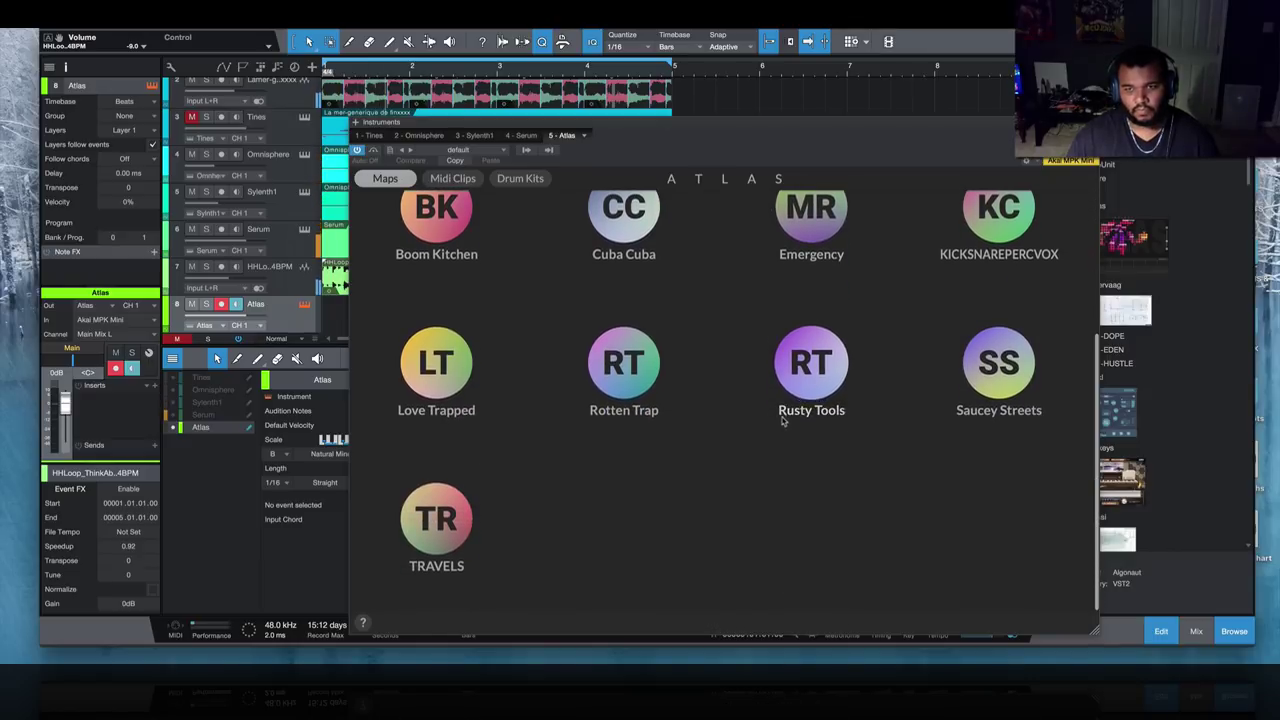
left_click(808, 391)
- Generate a new drum kit in Atlas and preview its kick, snare and clap pads
left_click(704, 570)
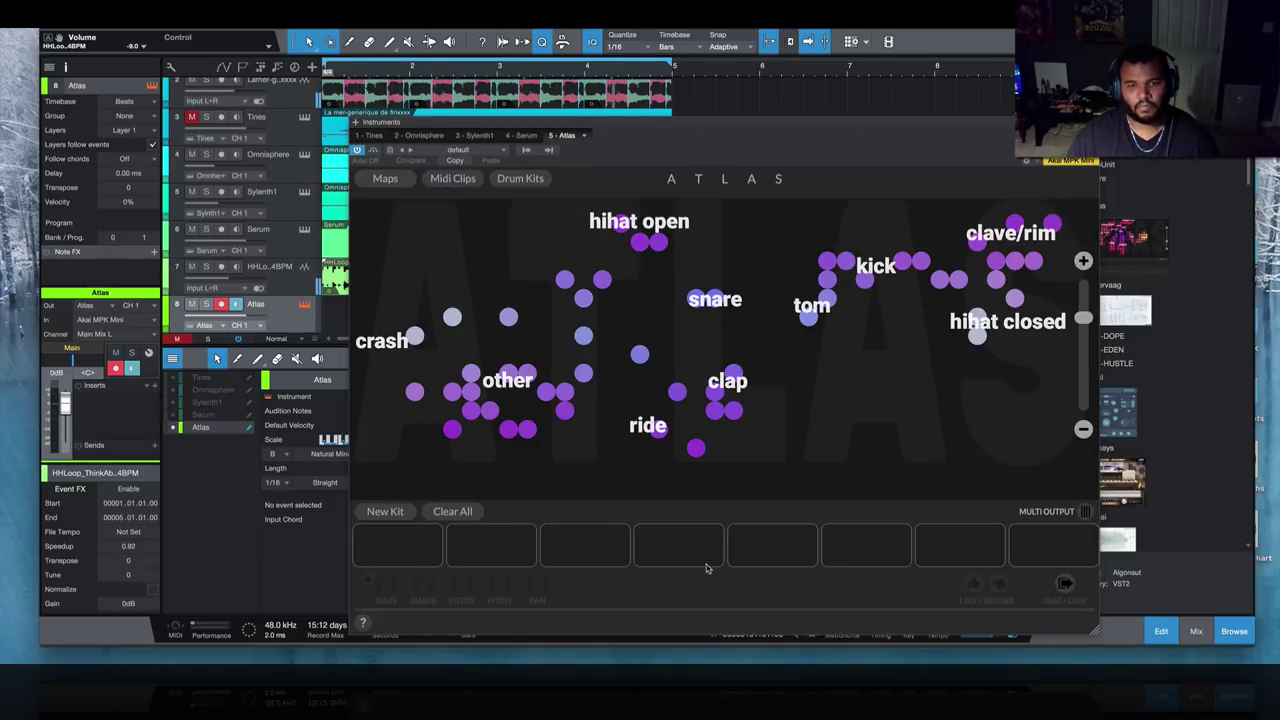
left_click(430, 550)
left_click(500, 545)
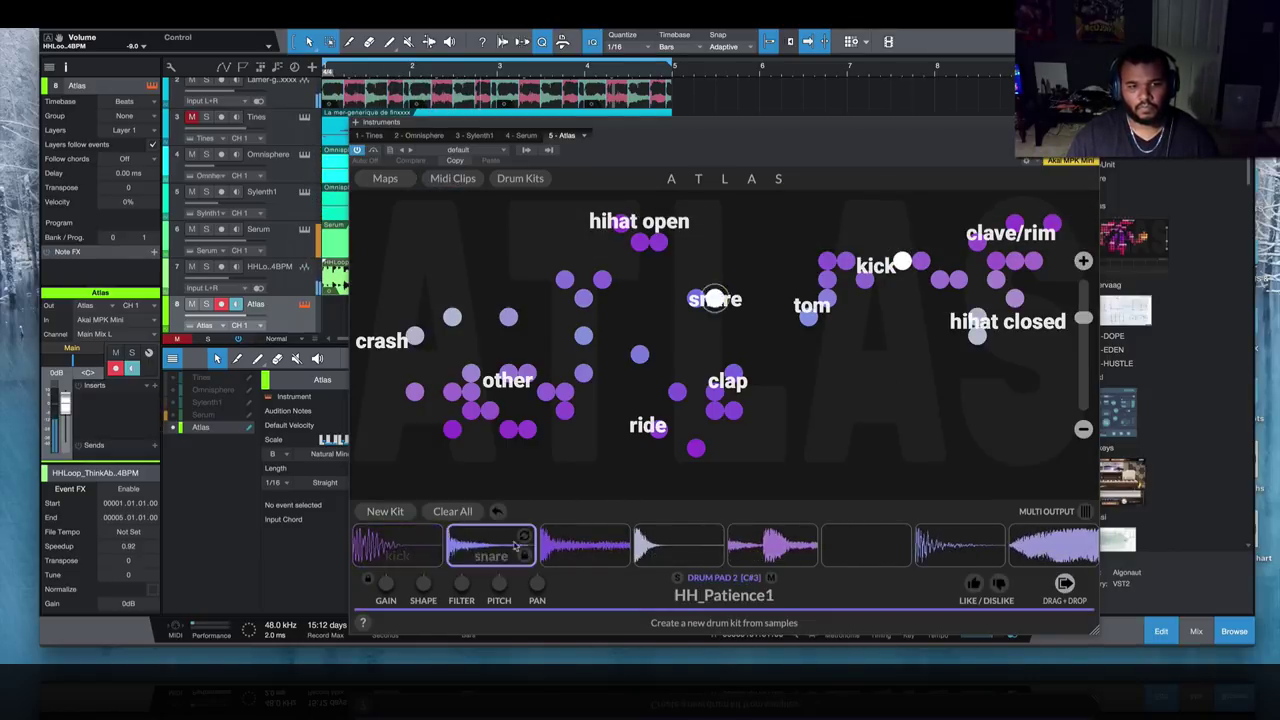
left_click(595, 538)
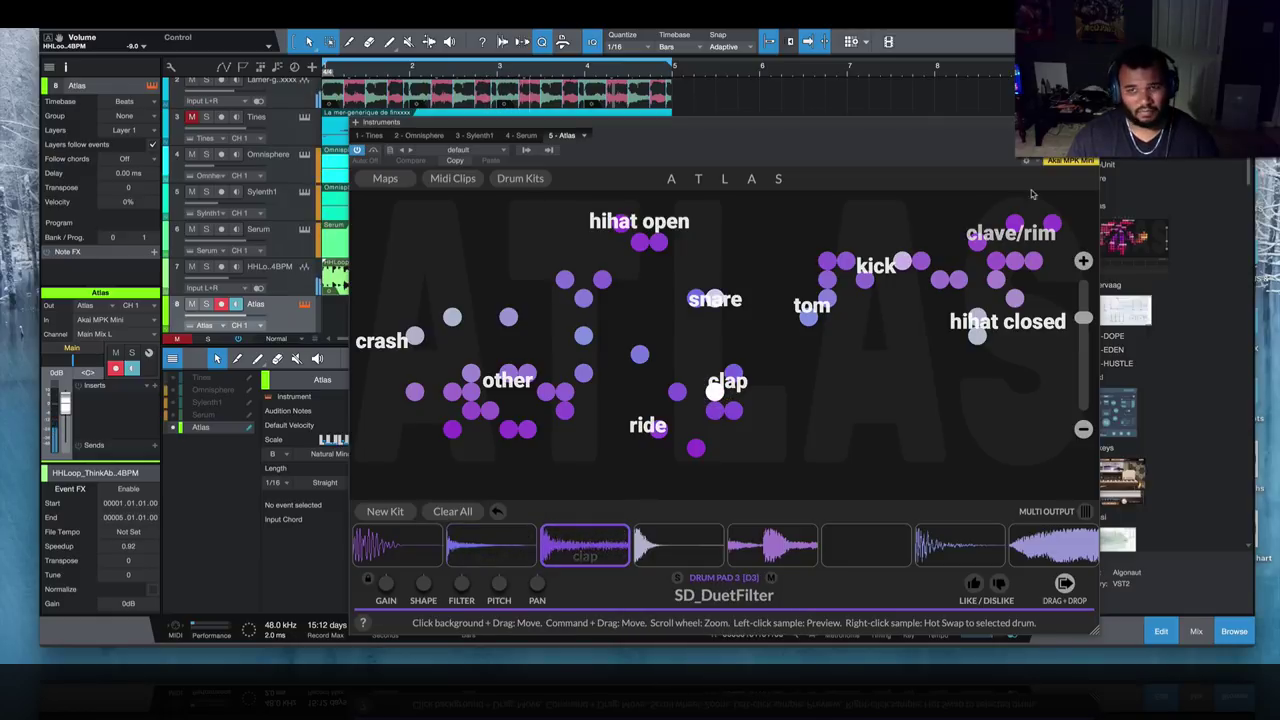
- Return to the arrangement, insert an empty pattern on the Atlas track, and move it to start at 1.1.1
left_click(330, 328)
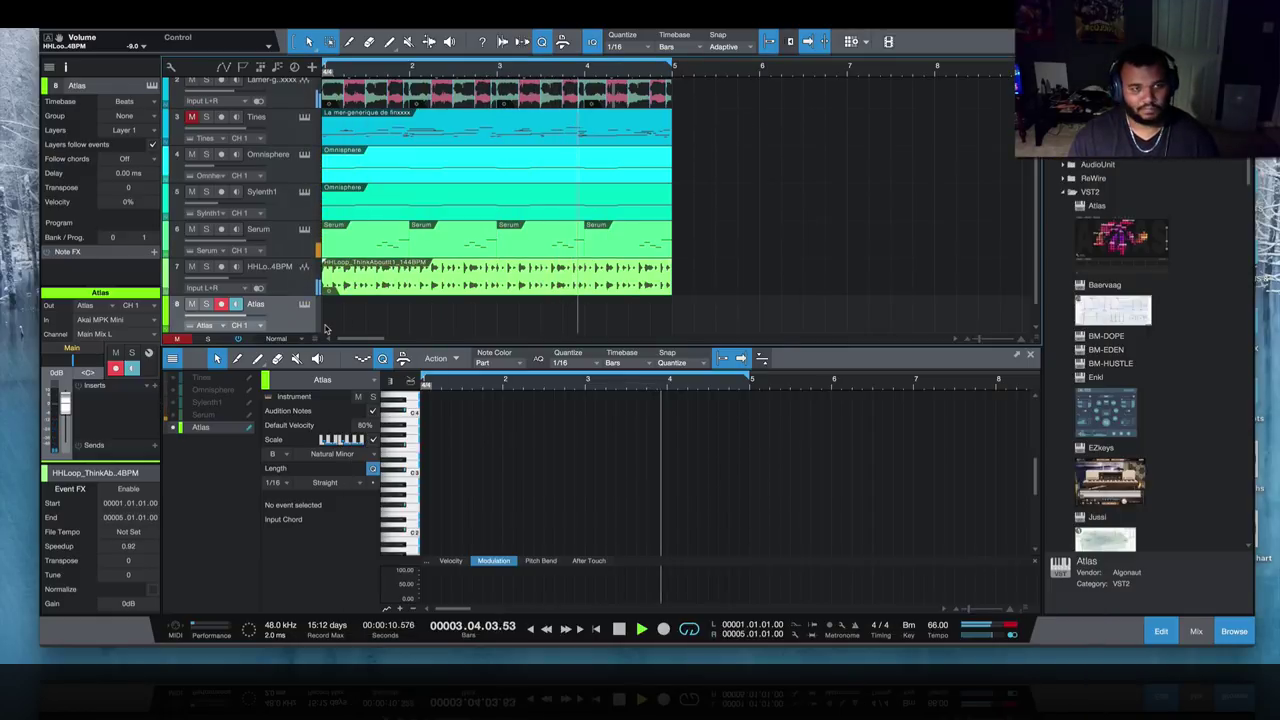
key("ctrl+shift+p")
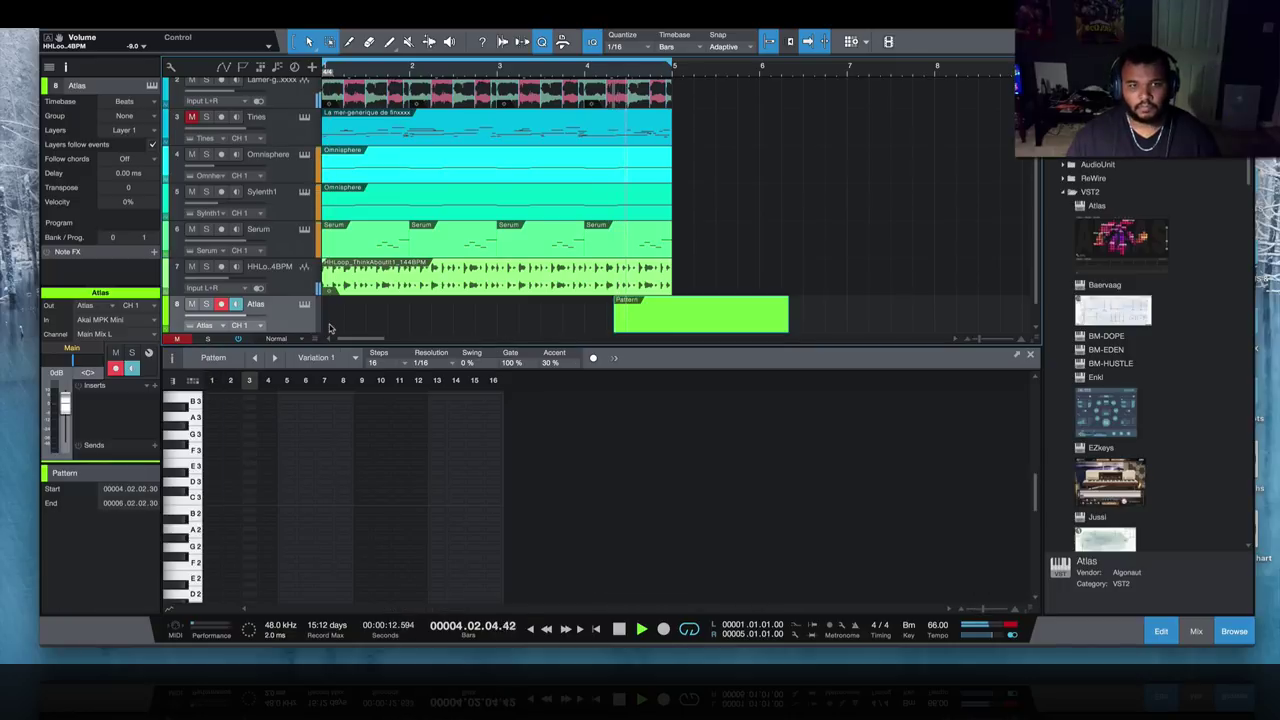
left_click_drag(632, 325, 340, 318)
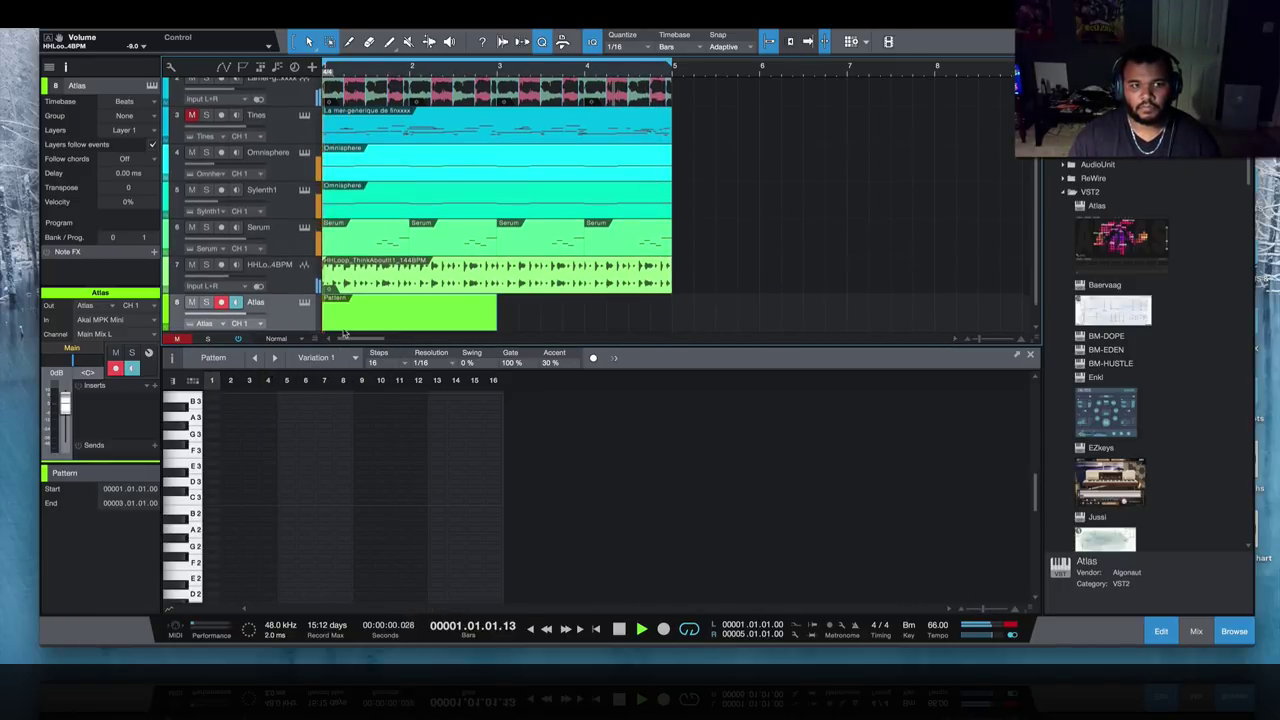
- Extend the Atlas pattern to end at 5.1.1, stop playback, and show the pattern's notes as drum lanes
left_click_drag(496, 318, 672, 320)
key("space")
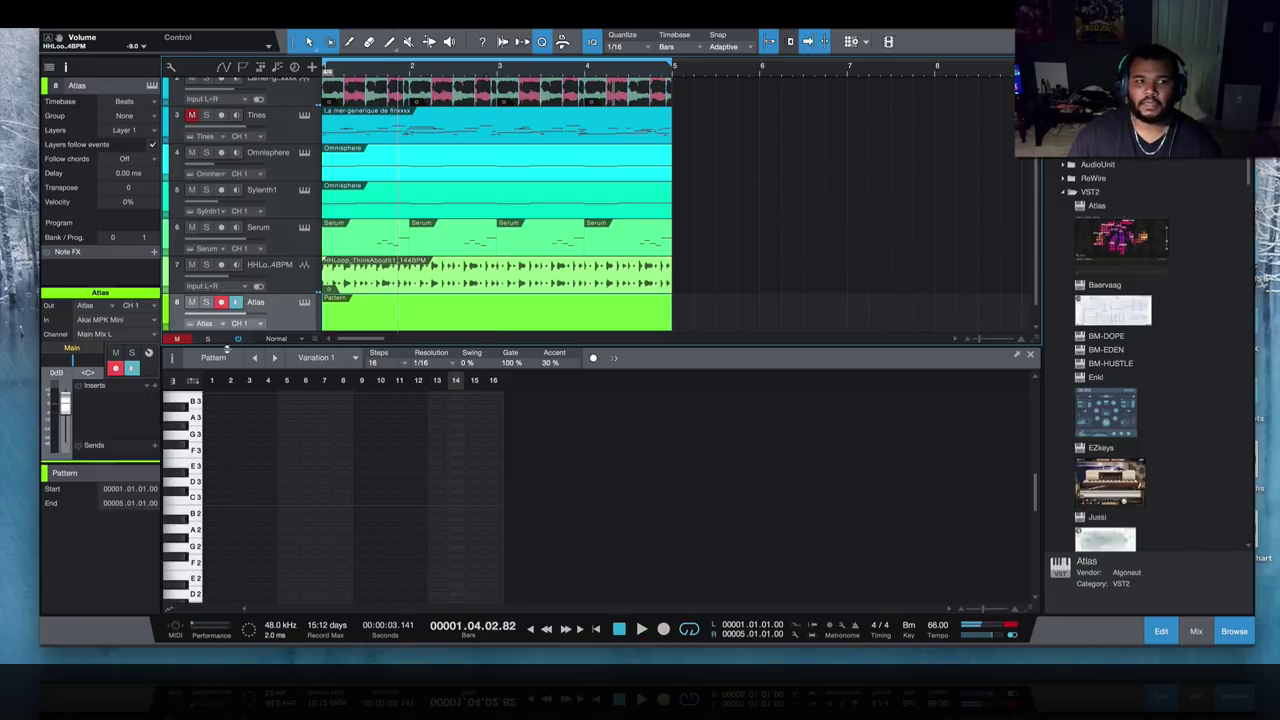
left_click(193, 381)
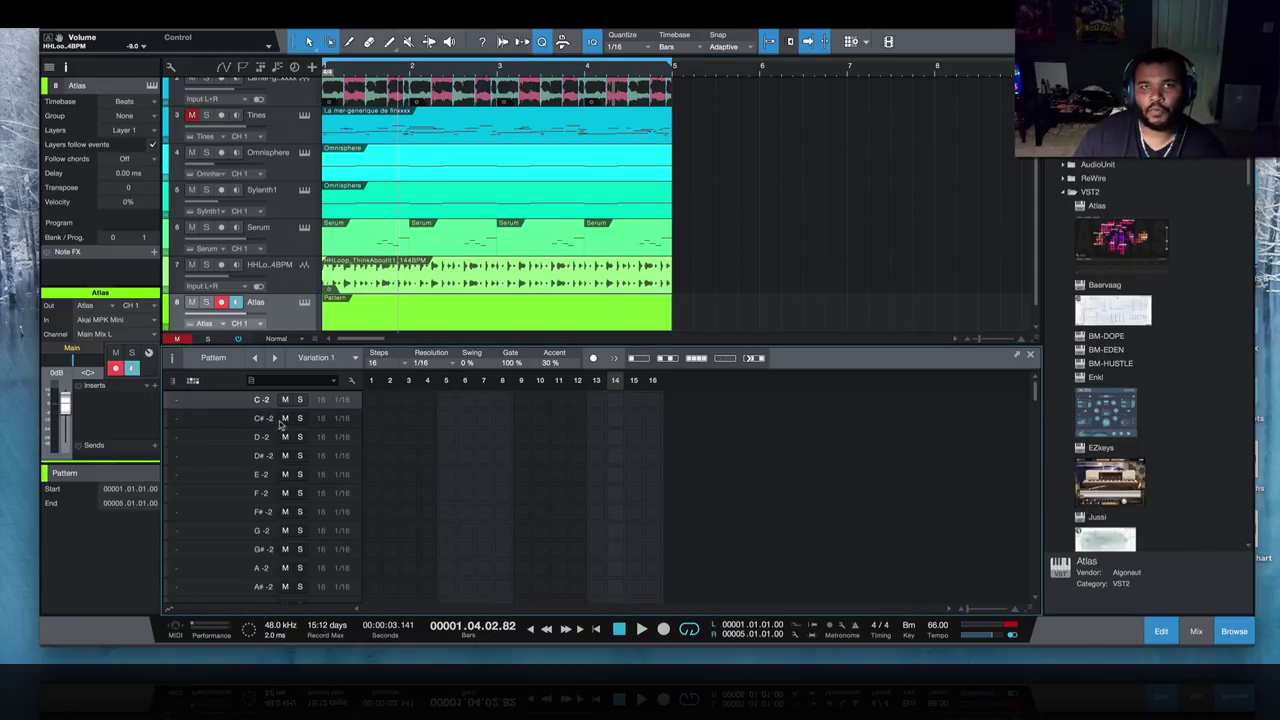
- Set the Atlas pattern's length to 32 steps and audition the drum sound on the C 3 lane
scroll(220, 508, "down", 5)
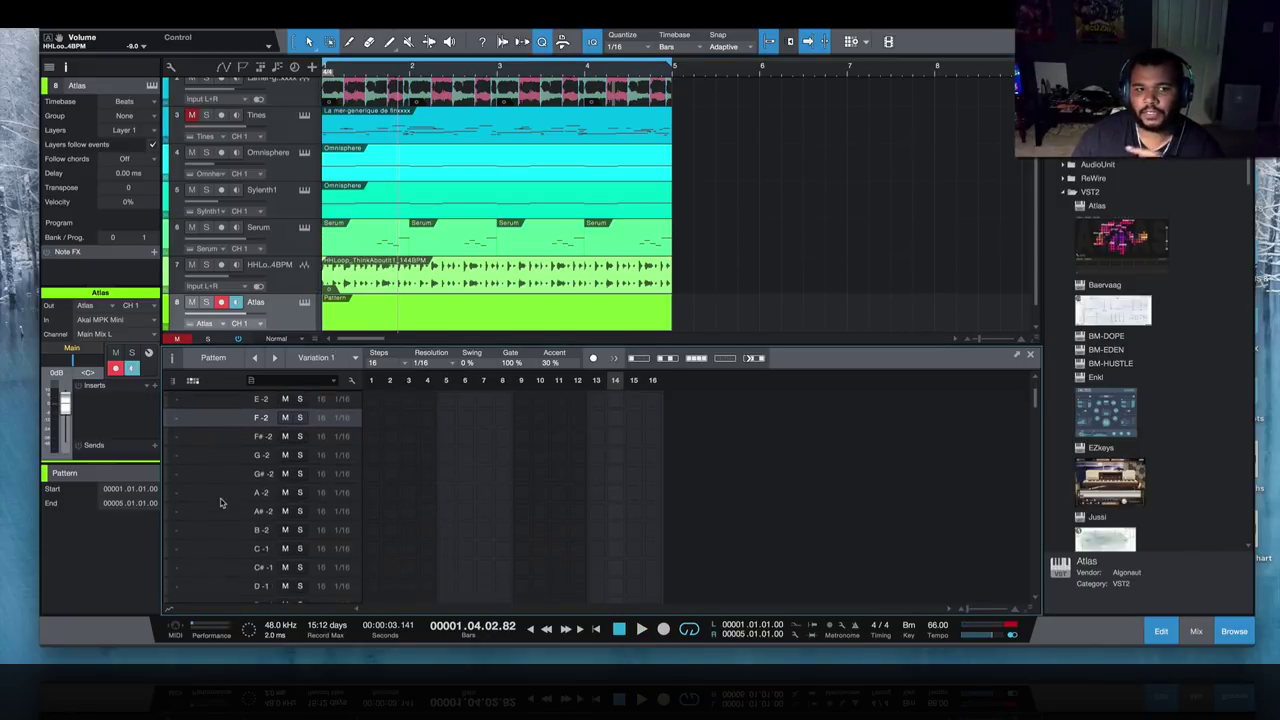
left_click(419, 443)
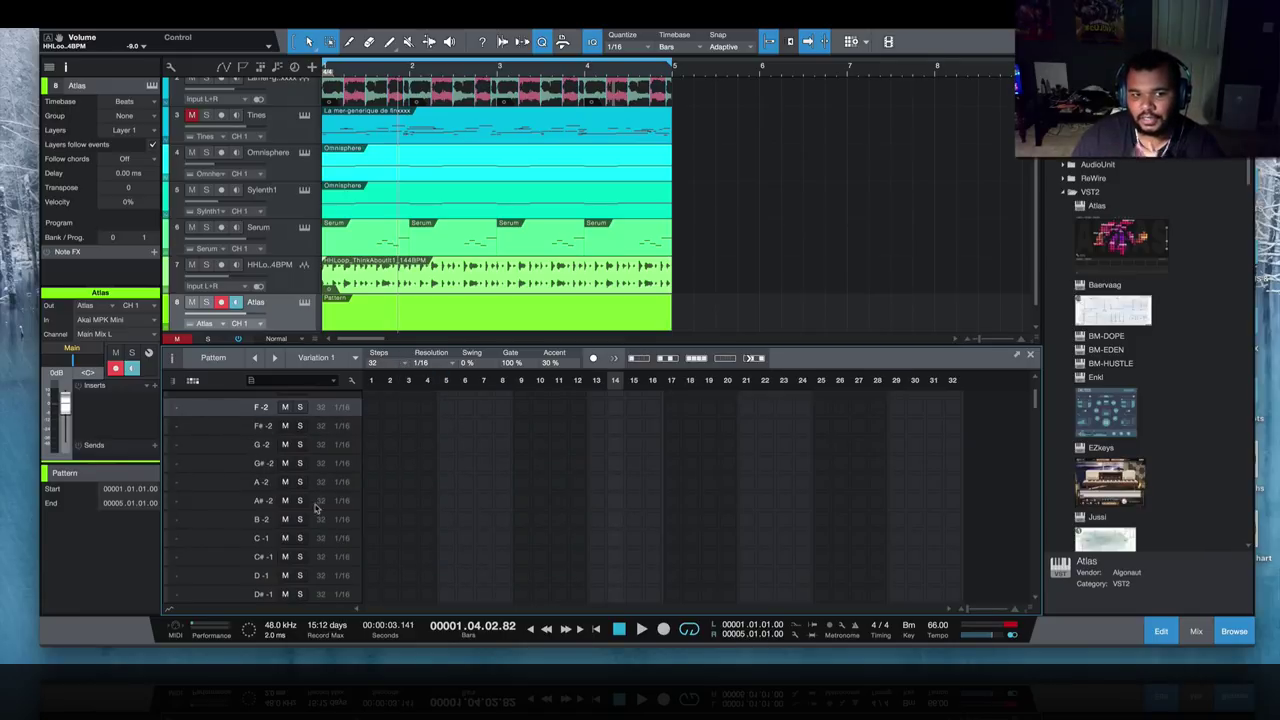
scroll(238, 514, "down", 7)
scroll(240, 513, "down", 10)
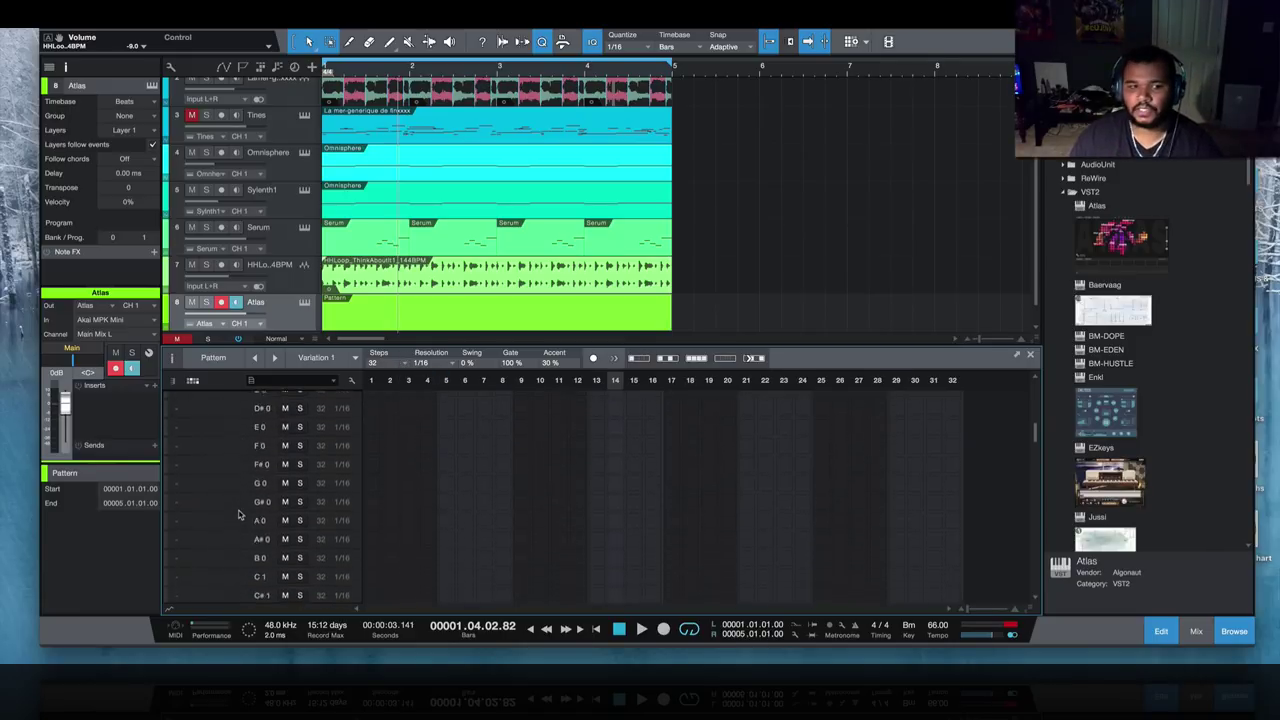
scroll(242, 510, "down", 6)
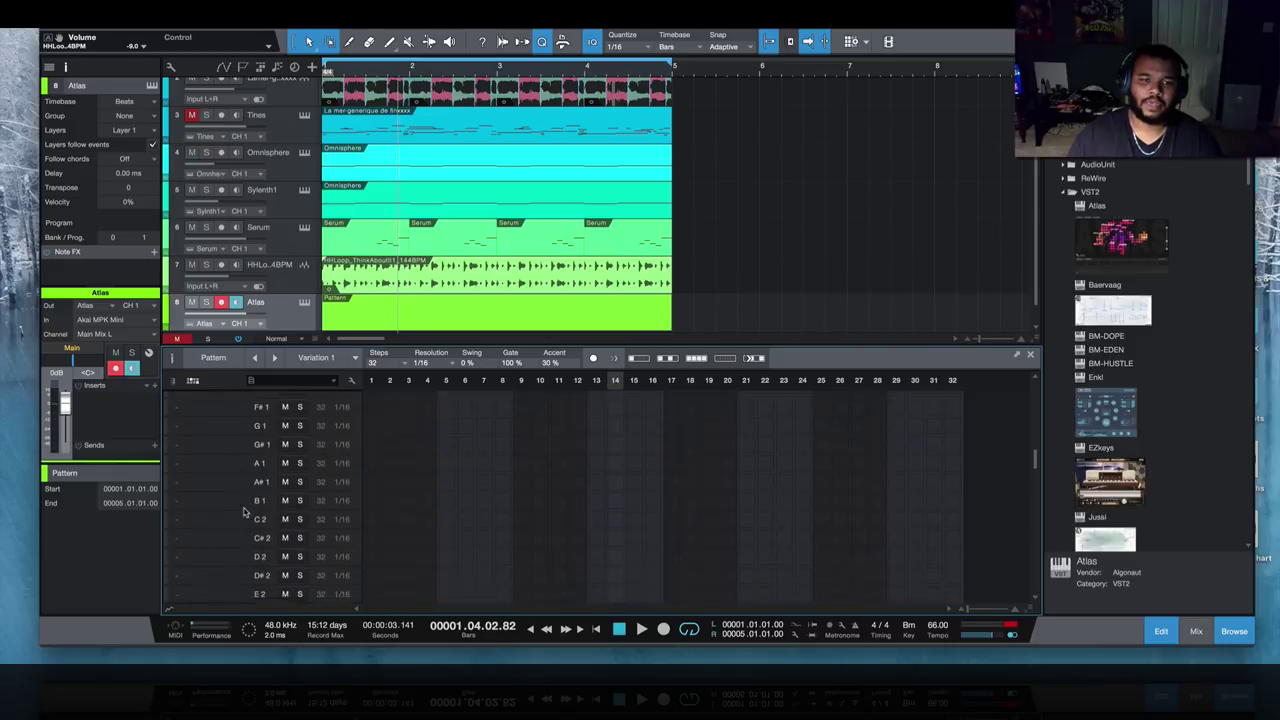
scroll(238, 510, "down", 3)
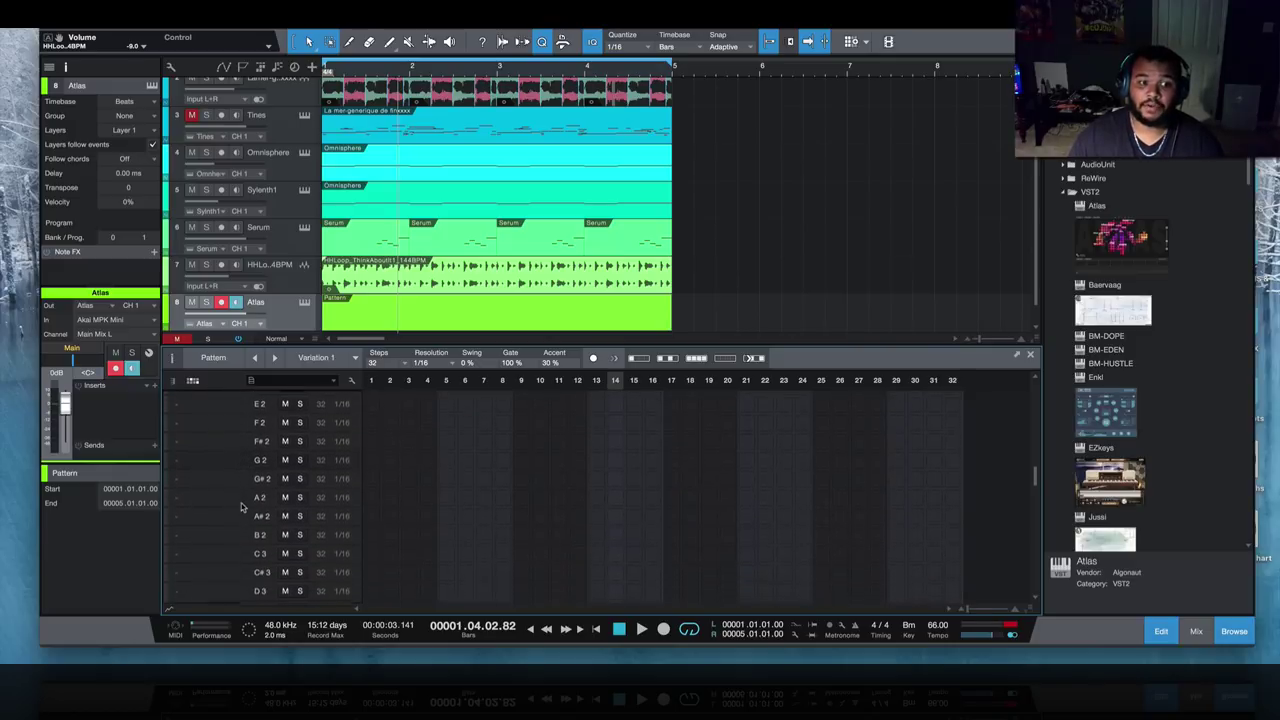
left_click(243, 506)
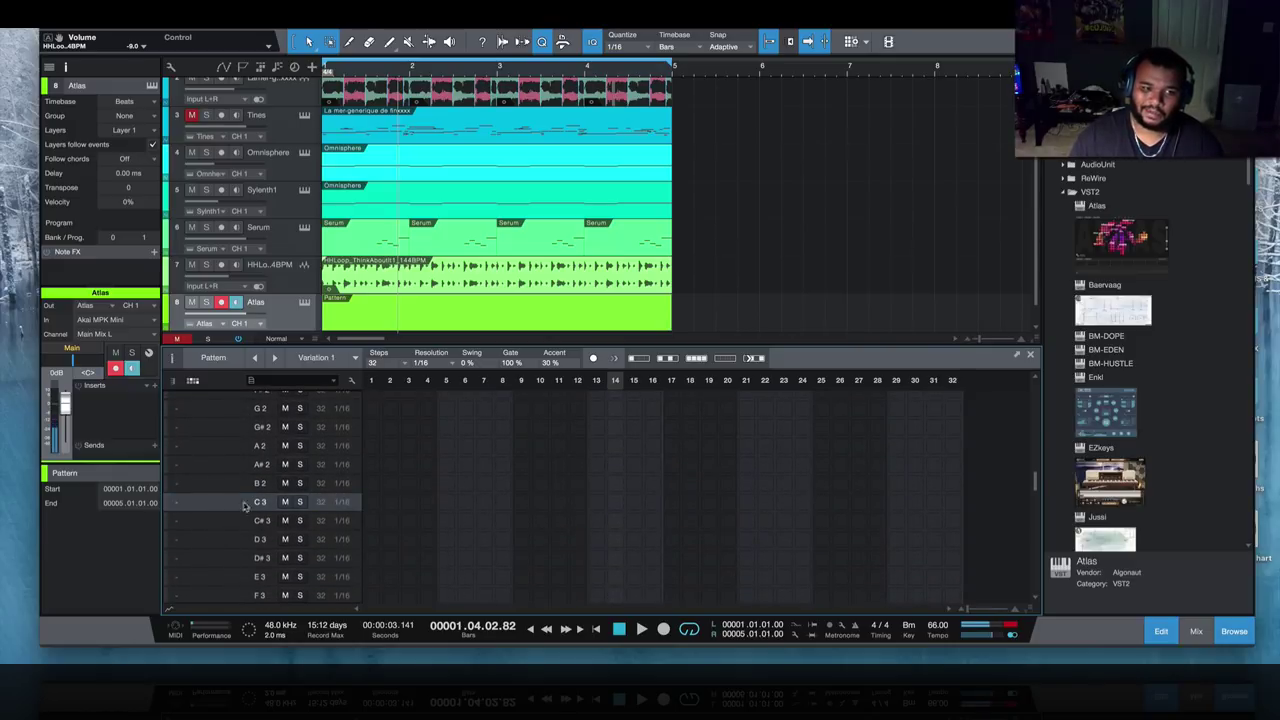
- Place C 3 hits on steps 1 and 17 of the Atlas pattern and briefly play the loop
left_click(371, 502)
left_click(521, 502)
left_click(671, 502)
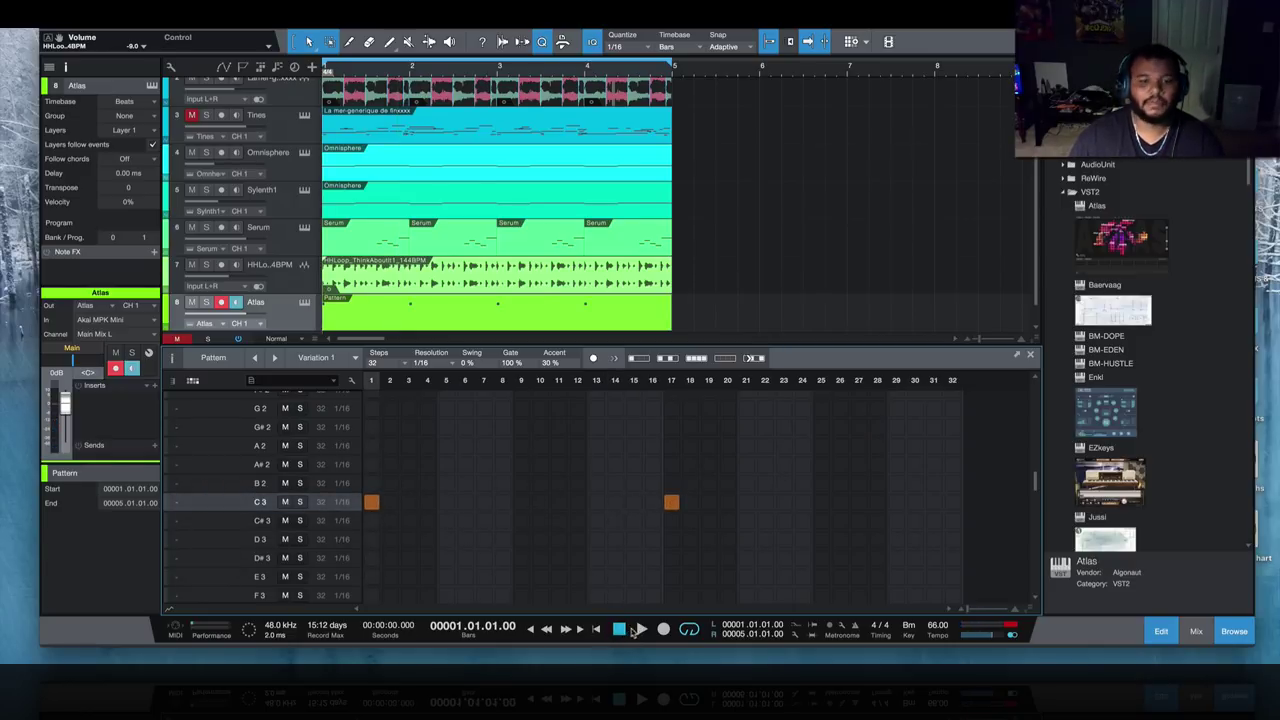
left_click(640, 629)
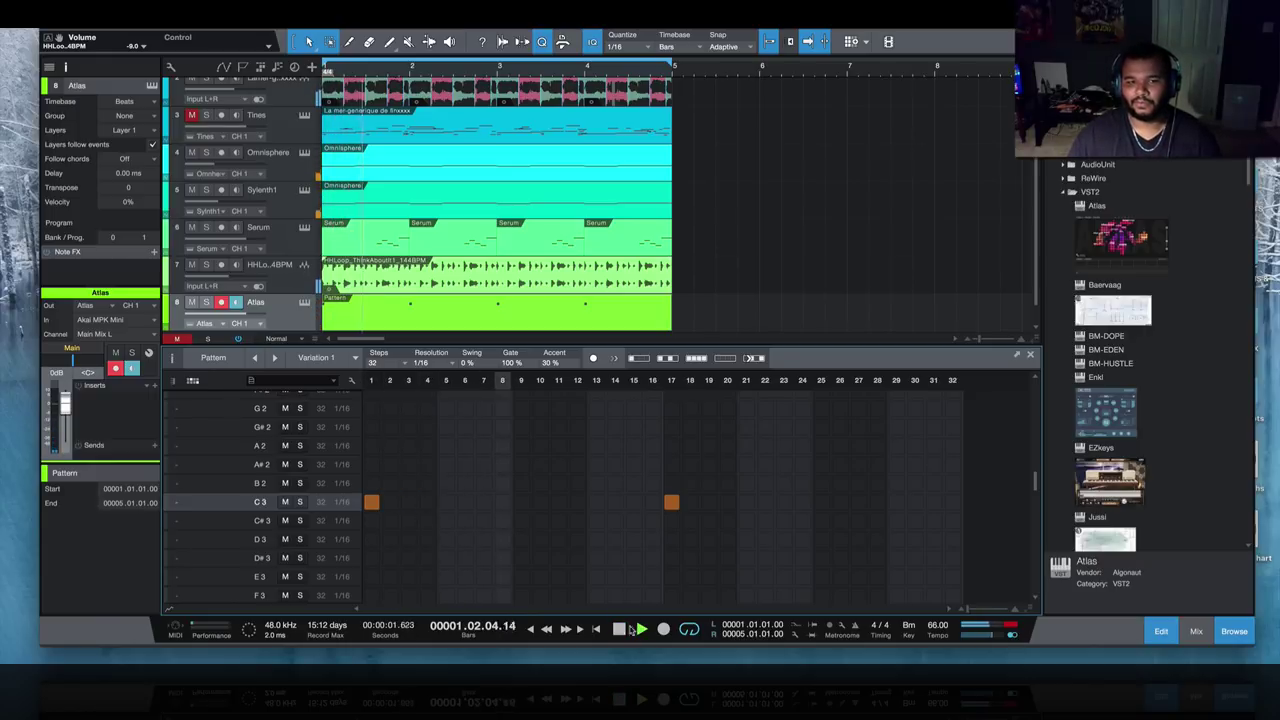
left_click(619, 629)
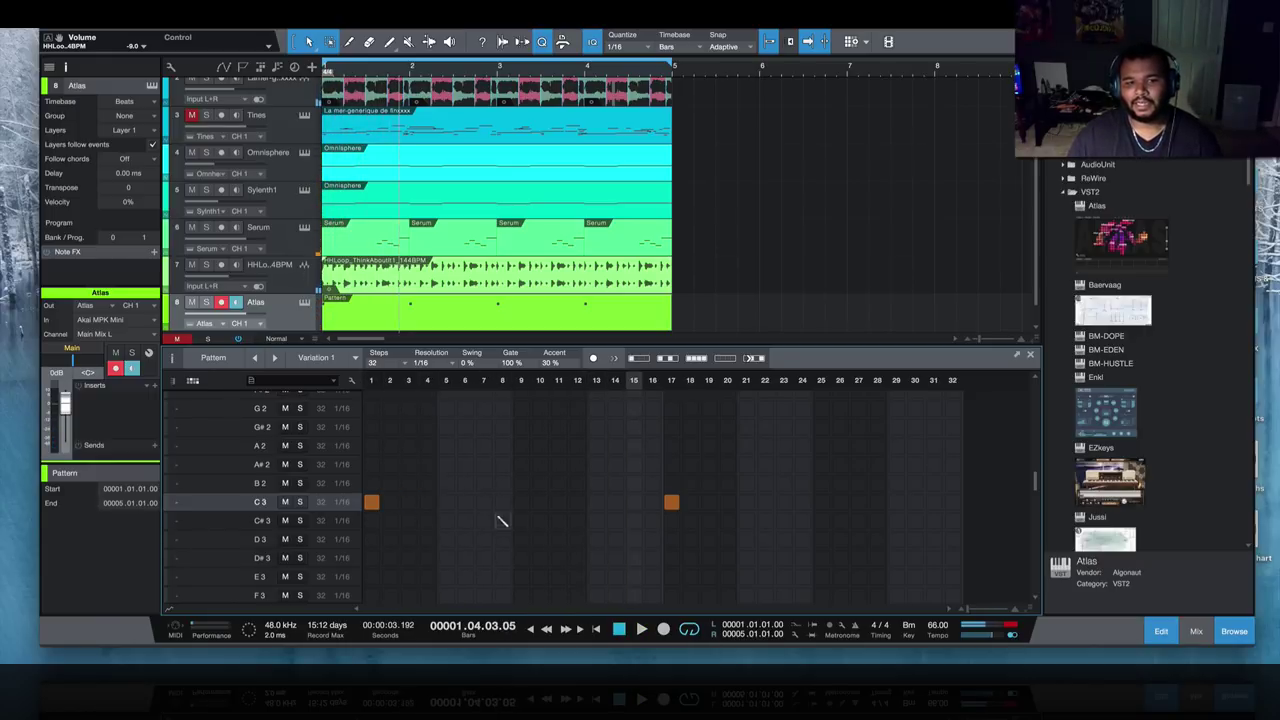
- Add C 3 hits on steps 7, 11, 23 and 27 of the pattern
left_click(483, 502)
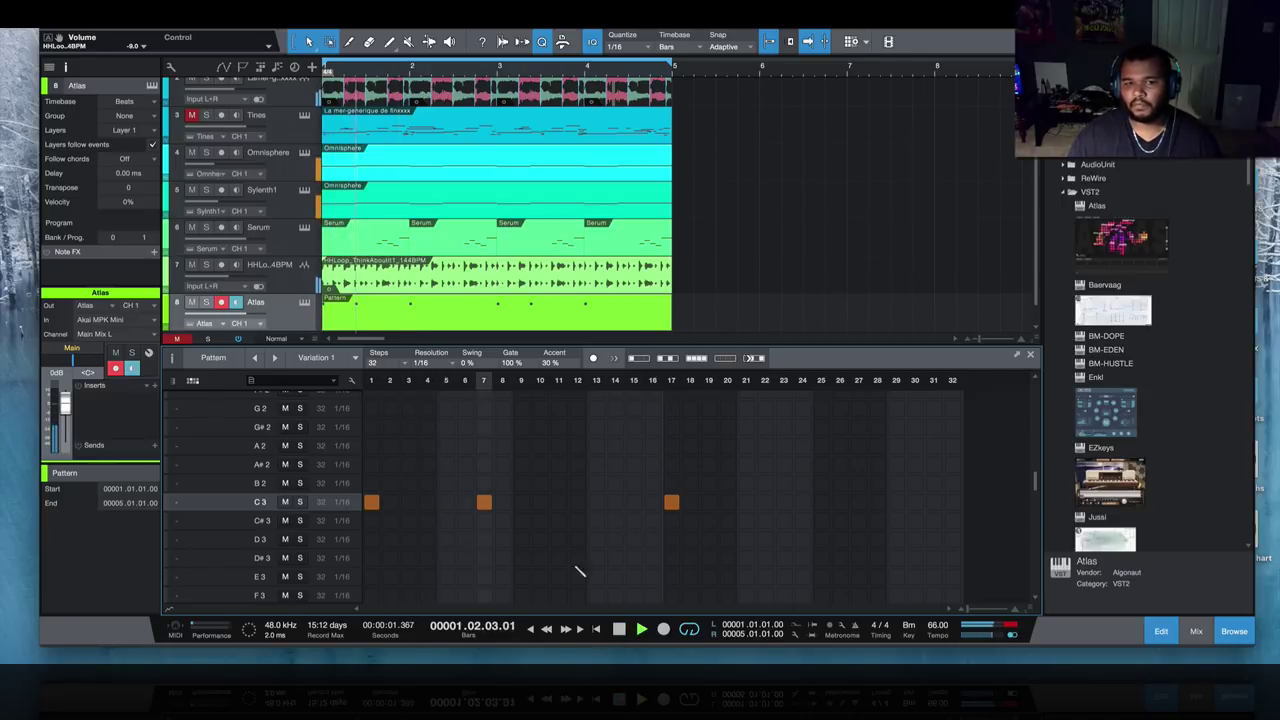
left_click(561, 501)
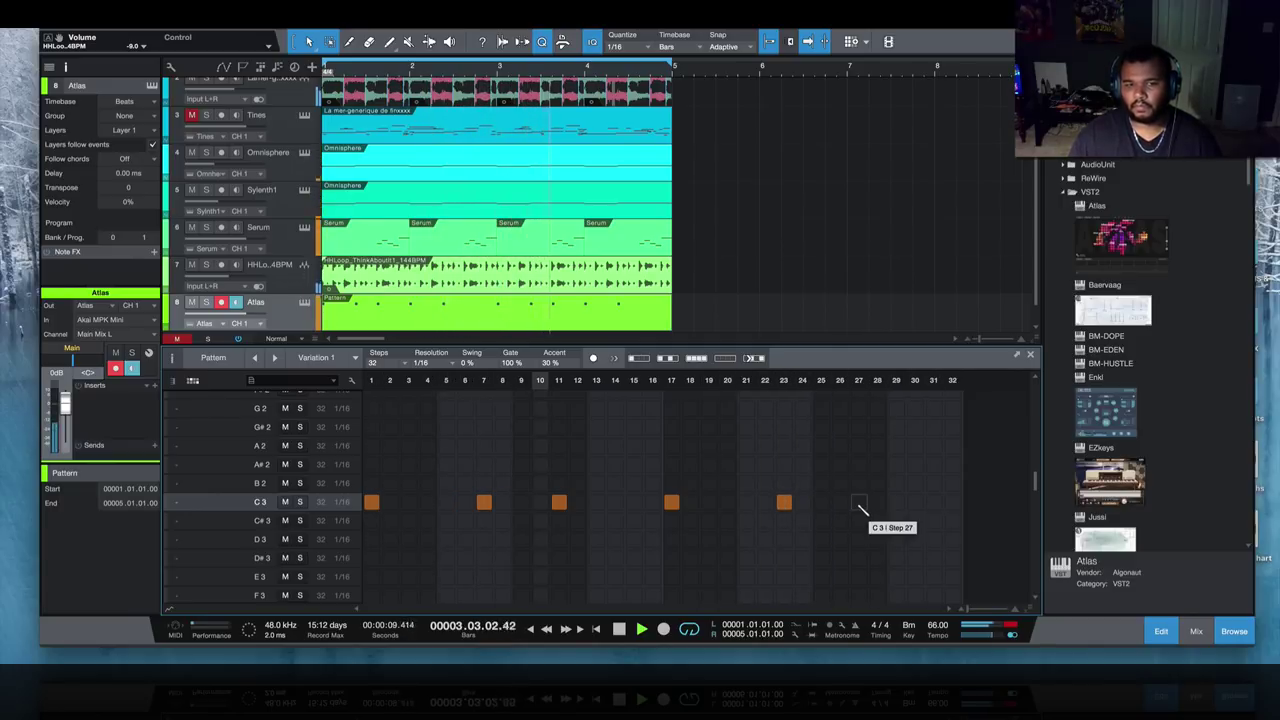
left_click(859, 503)
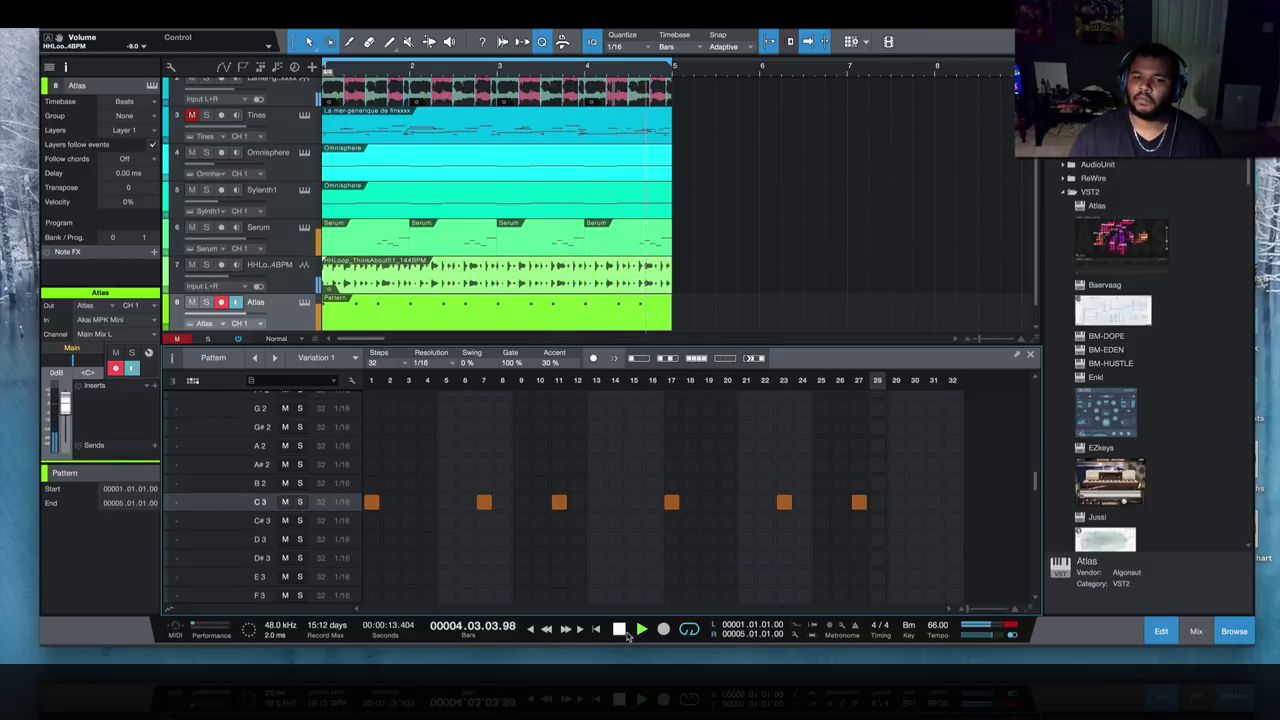
- Place D 3 hits on steps 5, 13, 21 and 29, leaving the D# 3 row empty
left_click(221, 548)
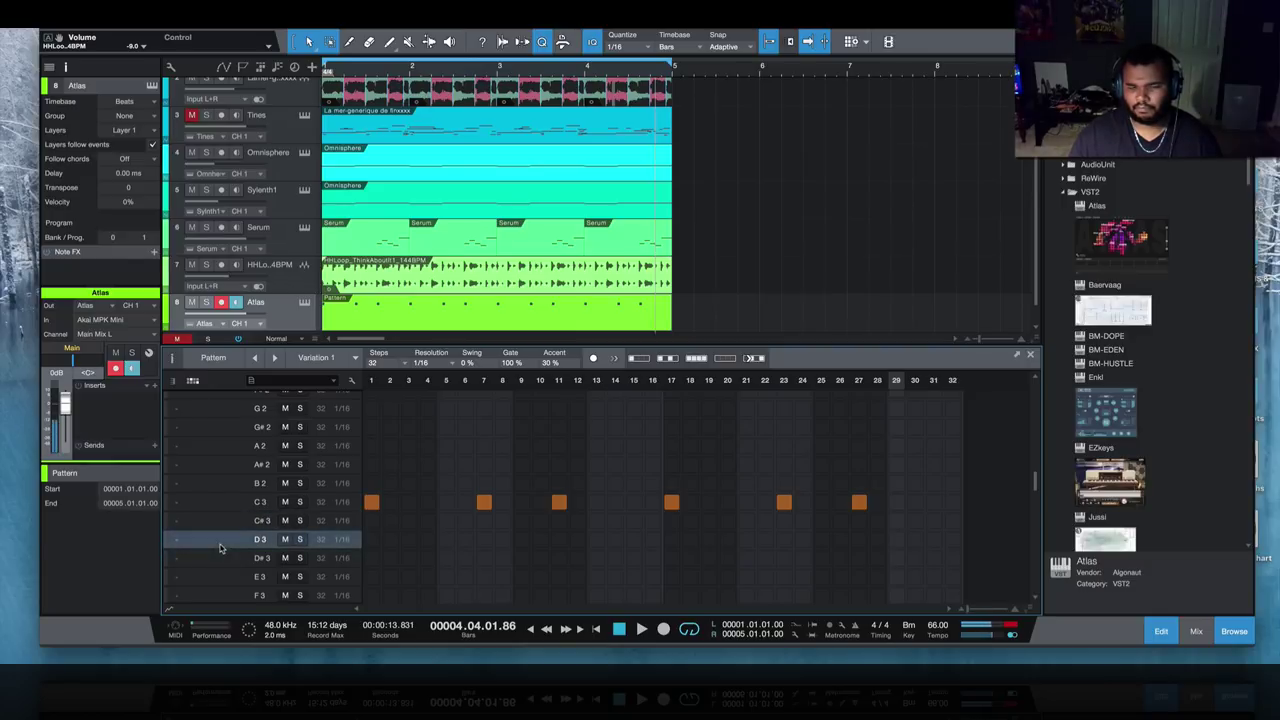
left_click(578, 558)
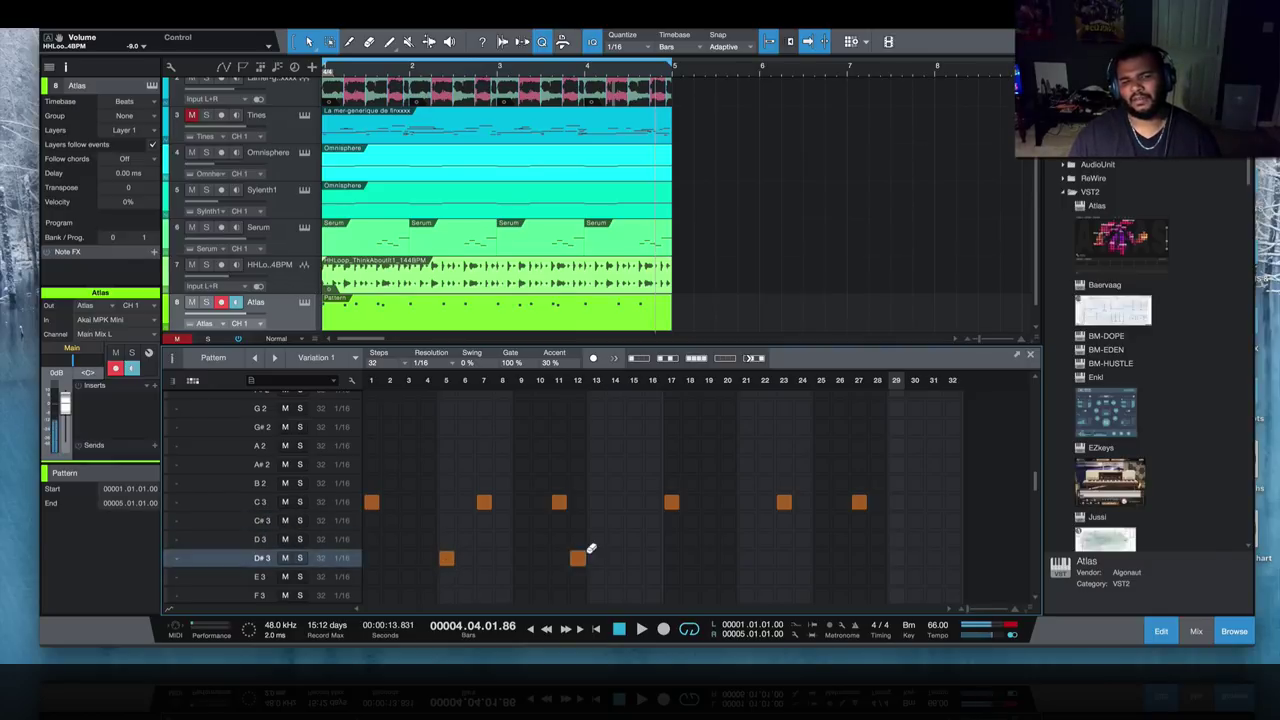
left_click(447, 540)
left_click(578, 558)
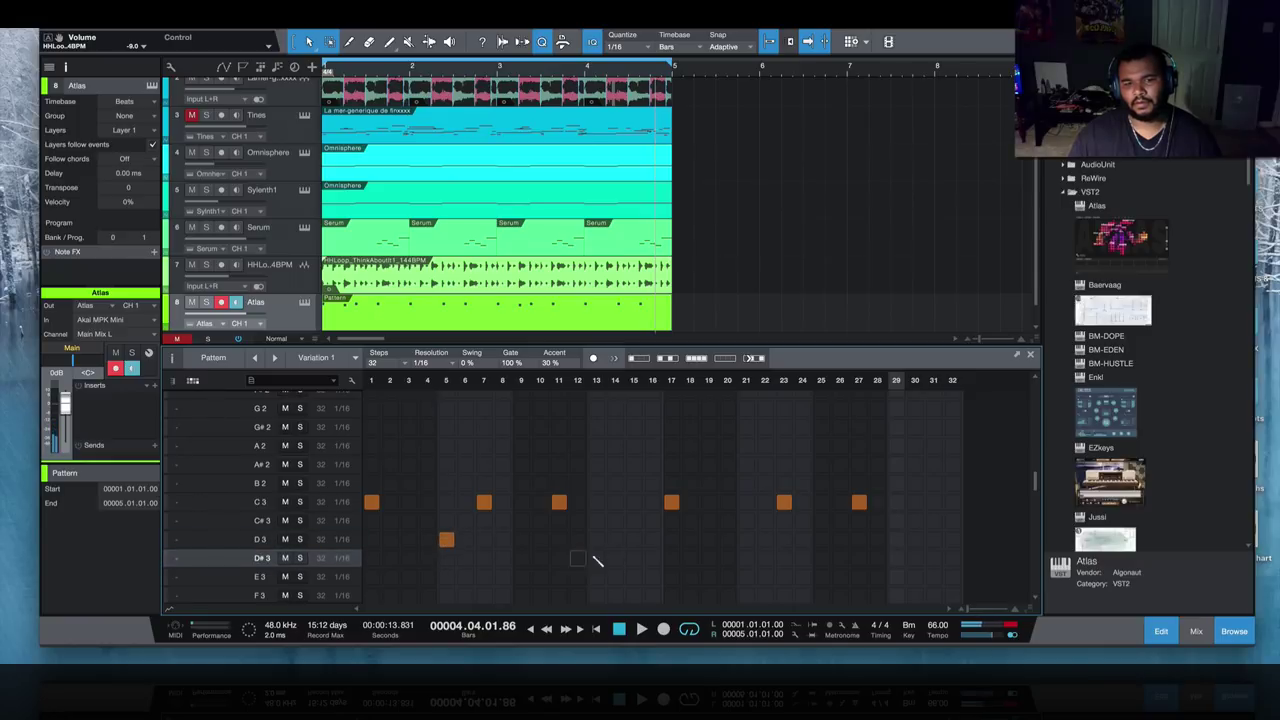
left_click(596, 540)
left_click(746, 540)
left_click(896, 540)
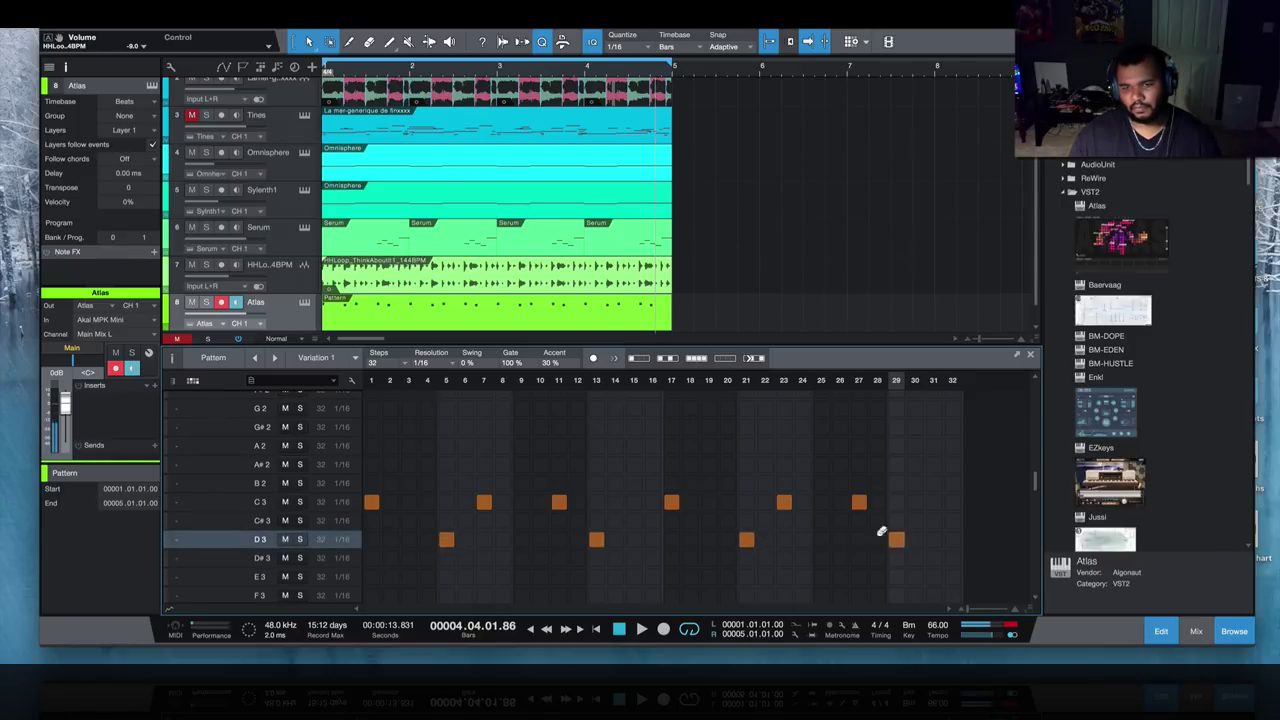
- Show the velocity lane and raise all C 3 and D 3 hits to velocity 100
left_click(216, 505)
left_click(168, 612)
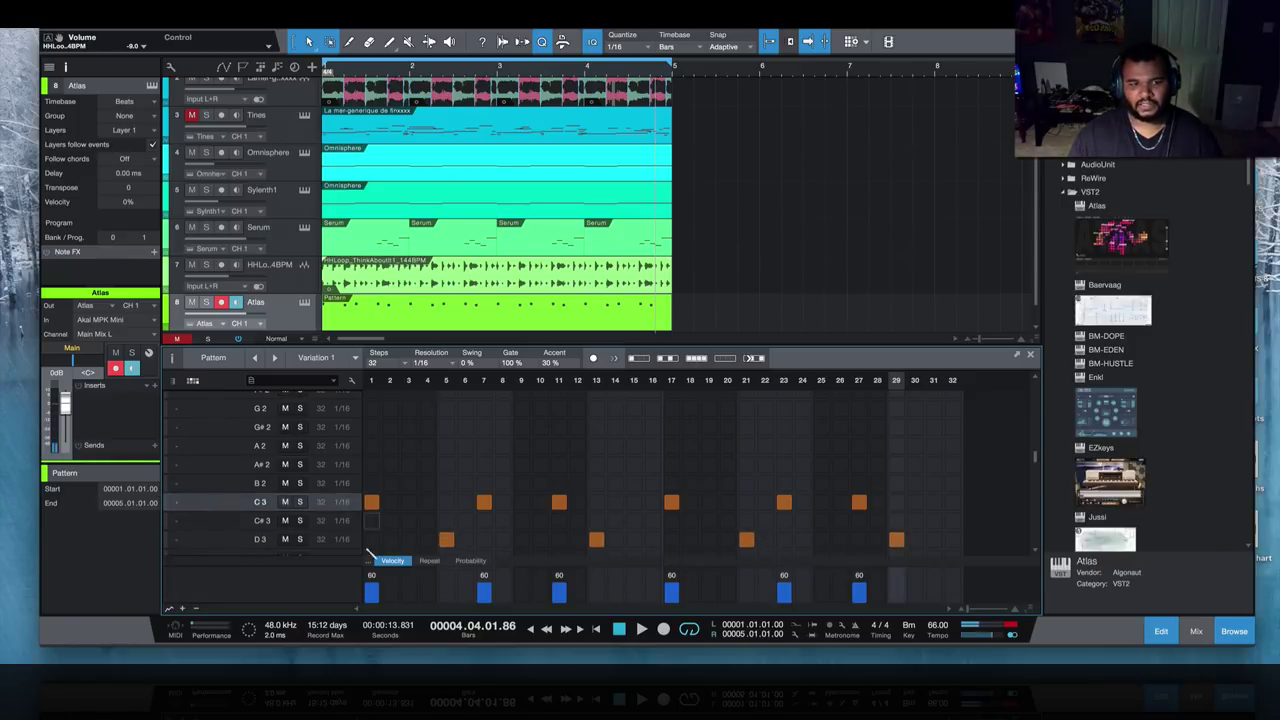
left_click_drag(371, 575, 784, 572)
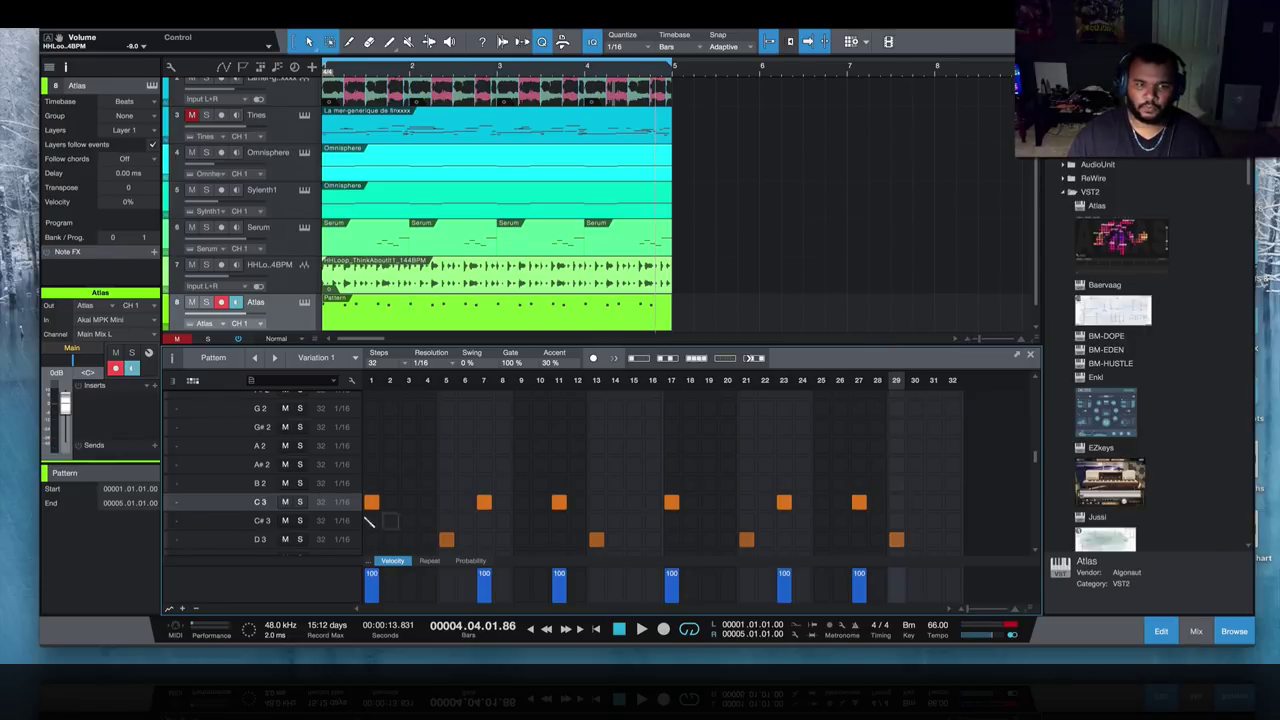
left_click(218, 540)
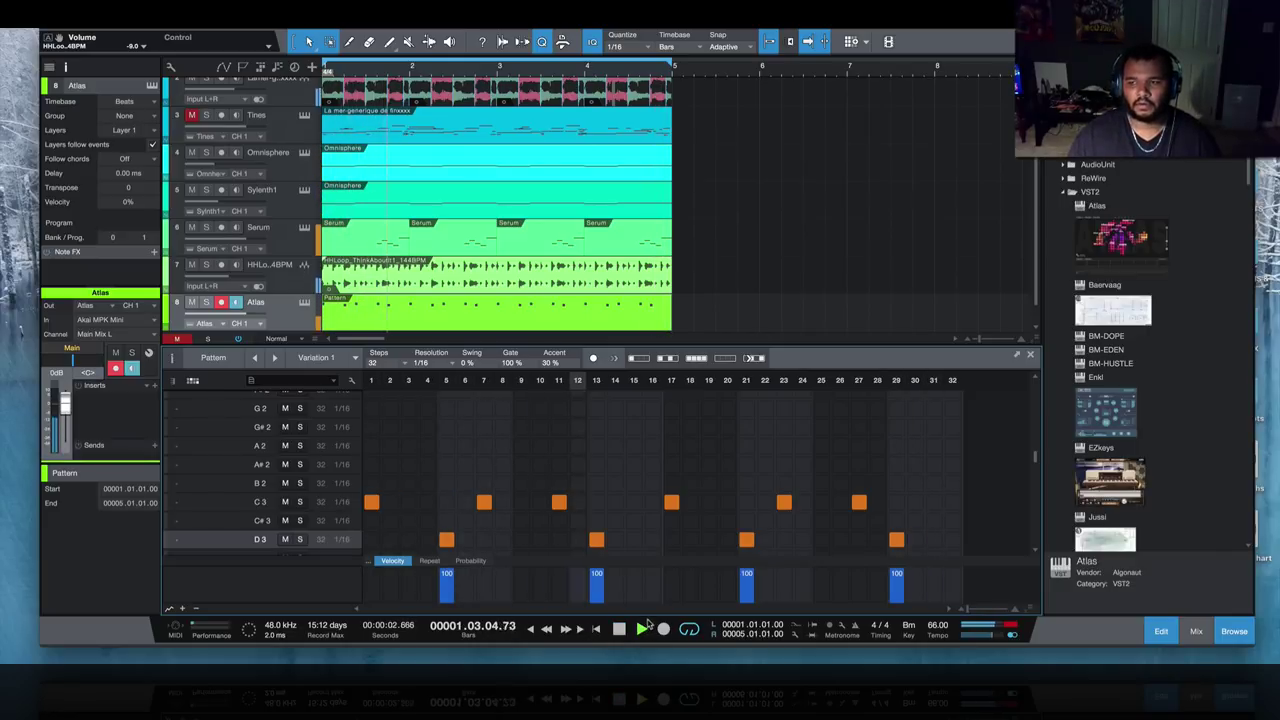
- Fill all 32 steps of the D# 3 row with hits
scroll(577, 470, "down", 3)
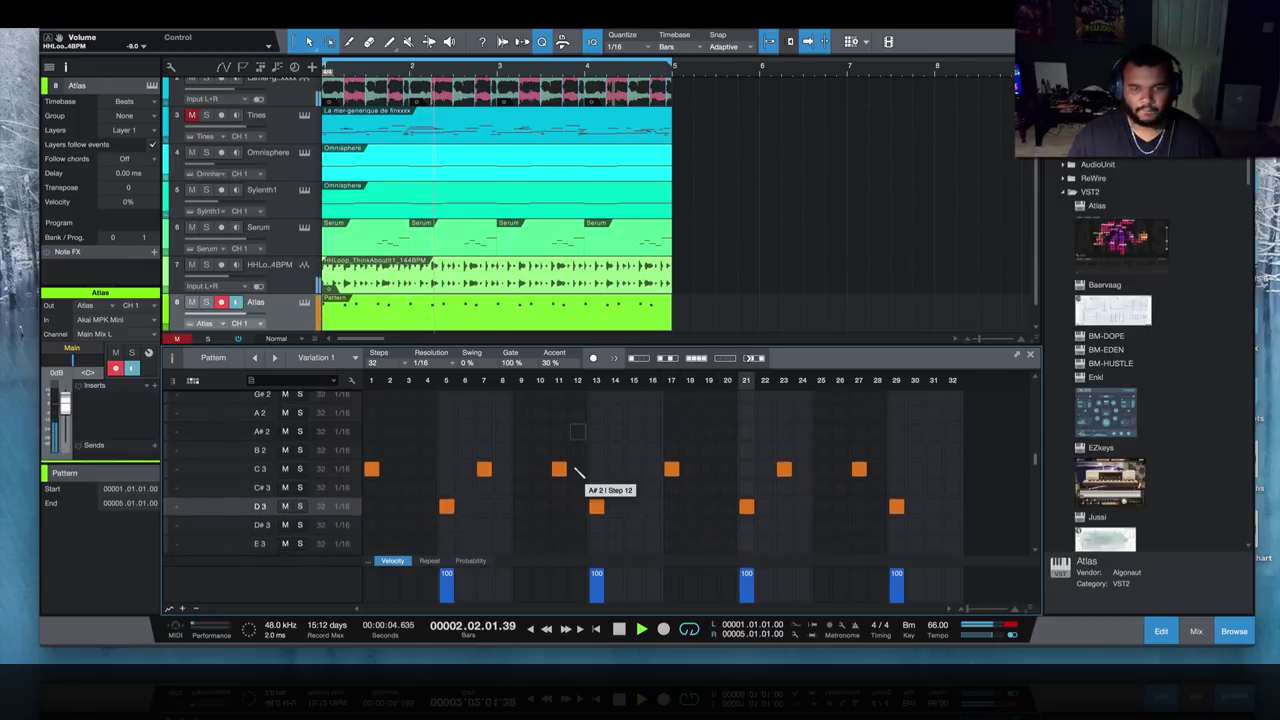
scroll(577, 470, "down", 2)
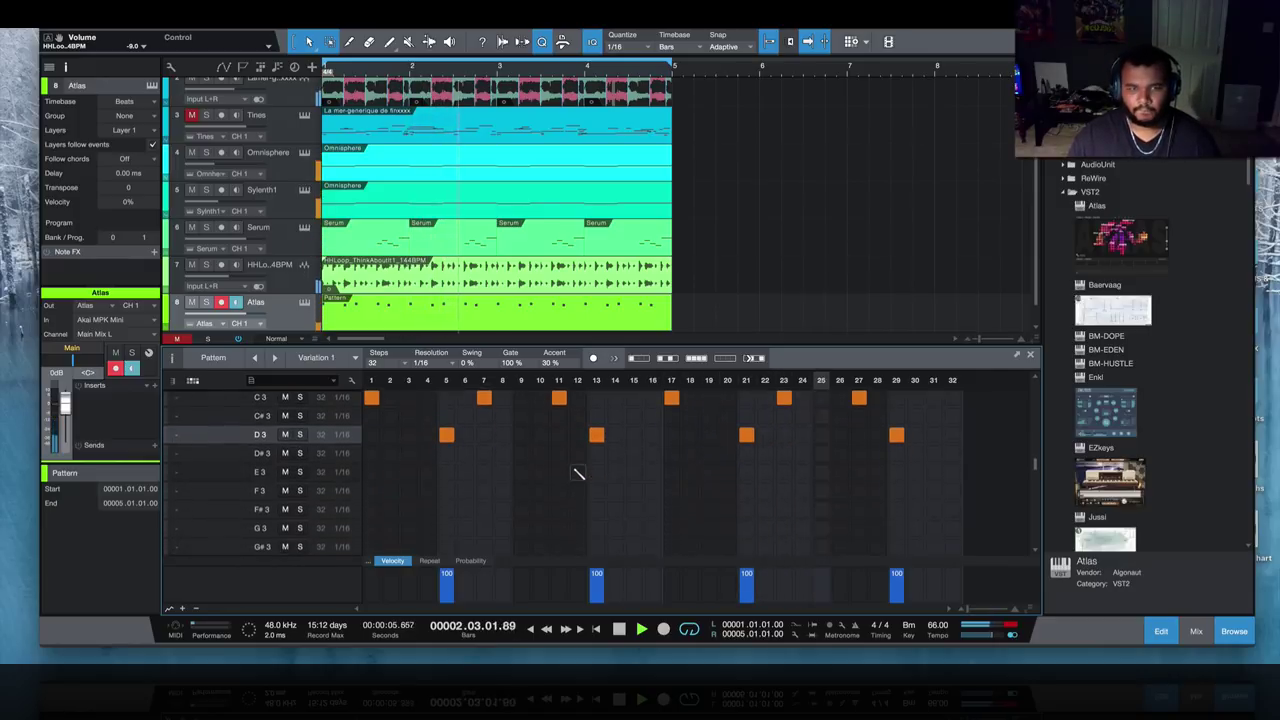
left_click(221, 458)
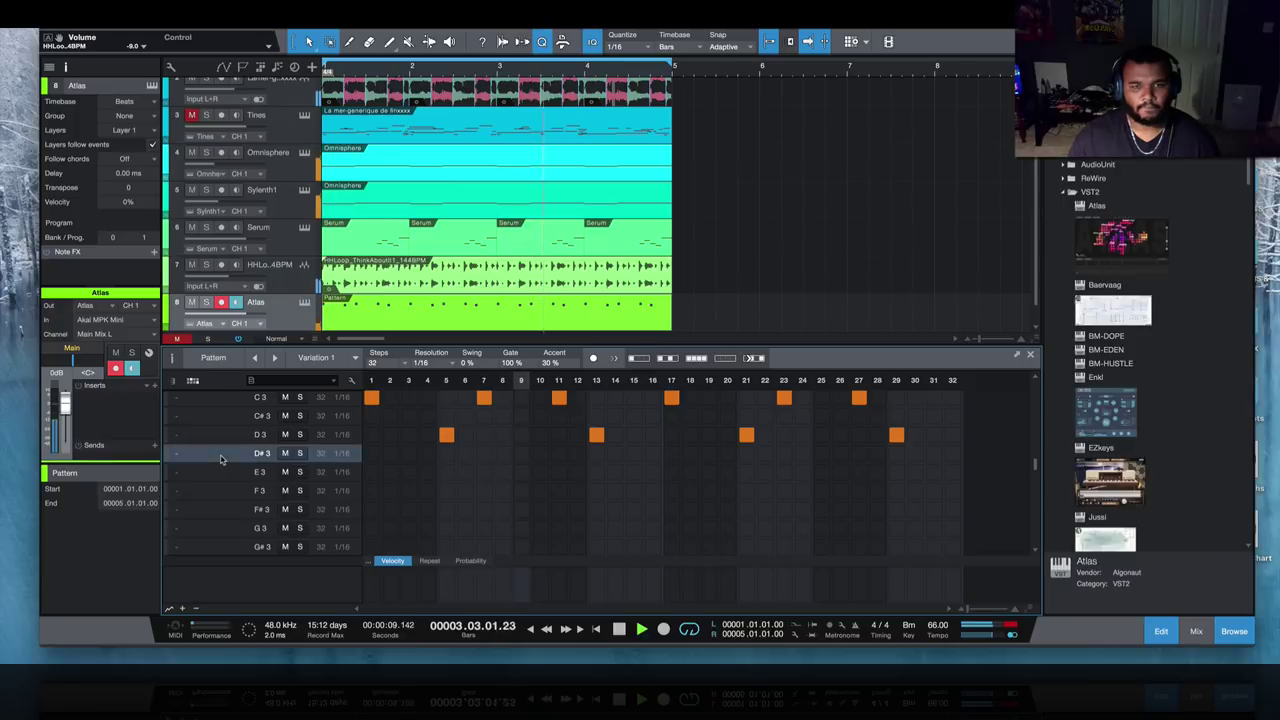
left_click(689, 359)
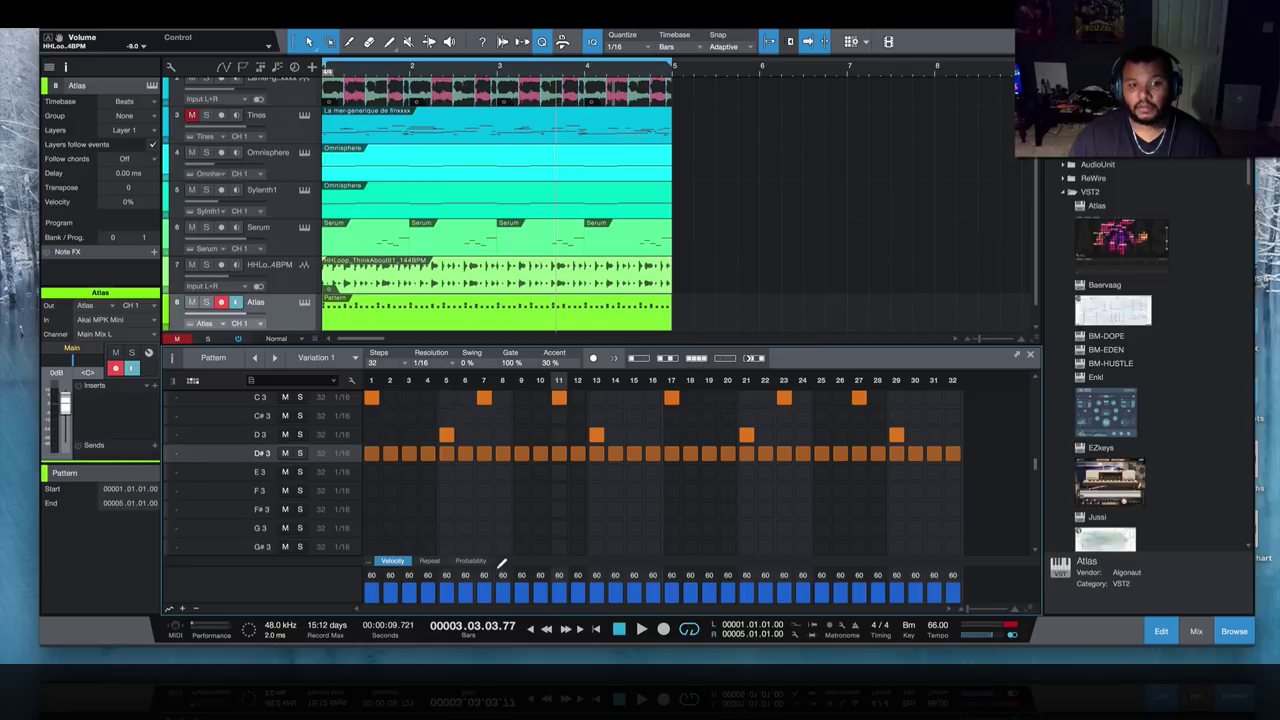
- Enlarge the velocity lane and shape the D# 3 velocities: 100 on every fourth step from step 1, descending across the three steps after each
left_click_drag(496, 565, 496, 452)
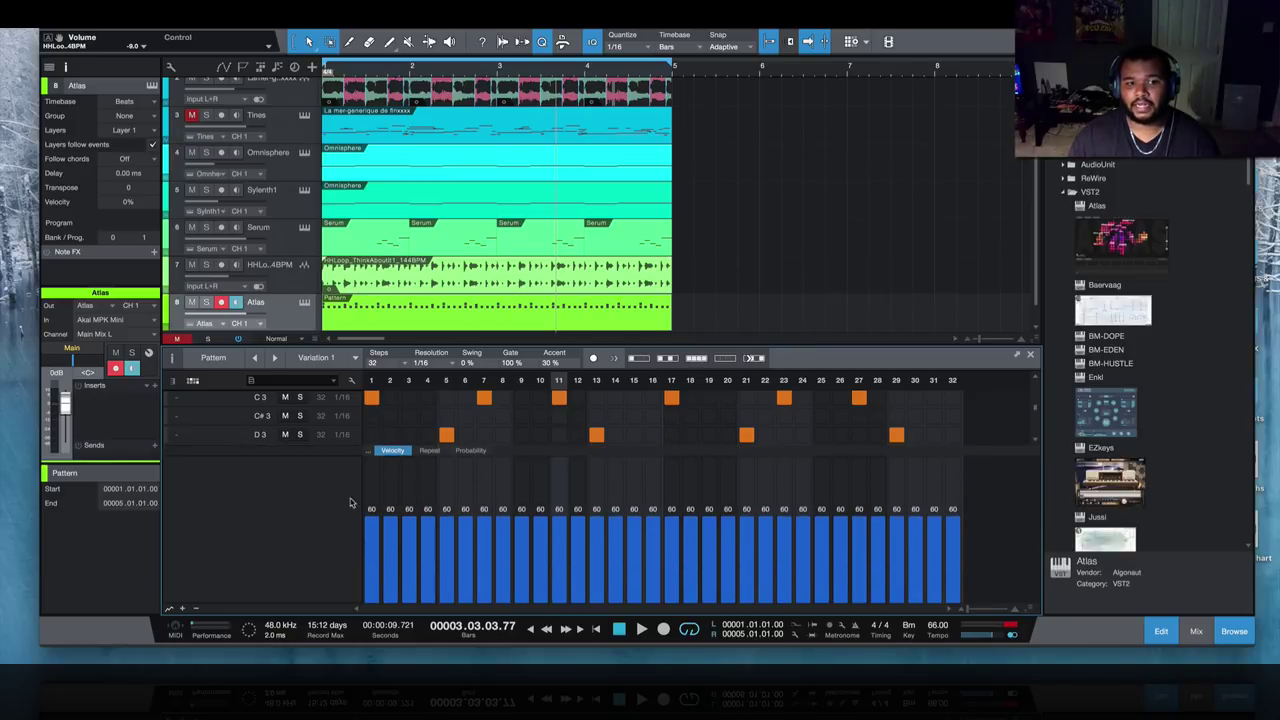
left_click_drag(376, 465, 962, 462)
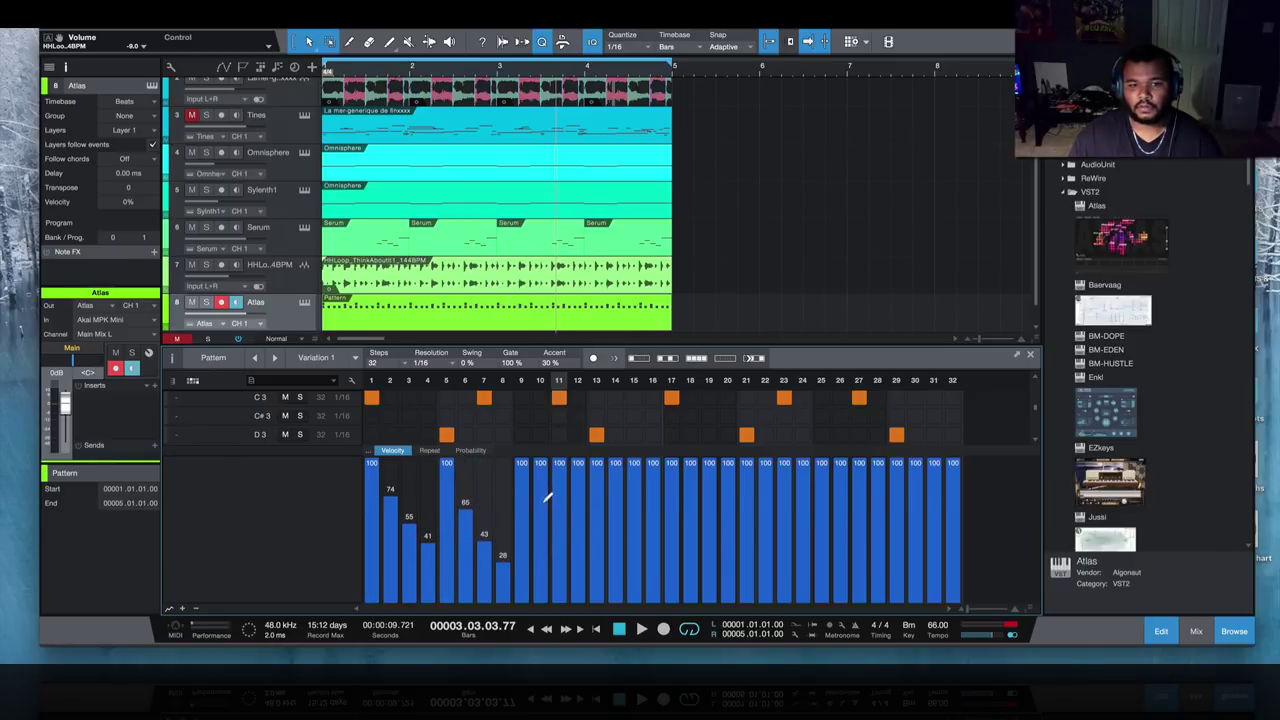
left_click_drag(548, 497, 596, 550)
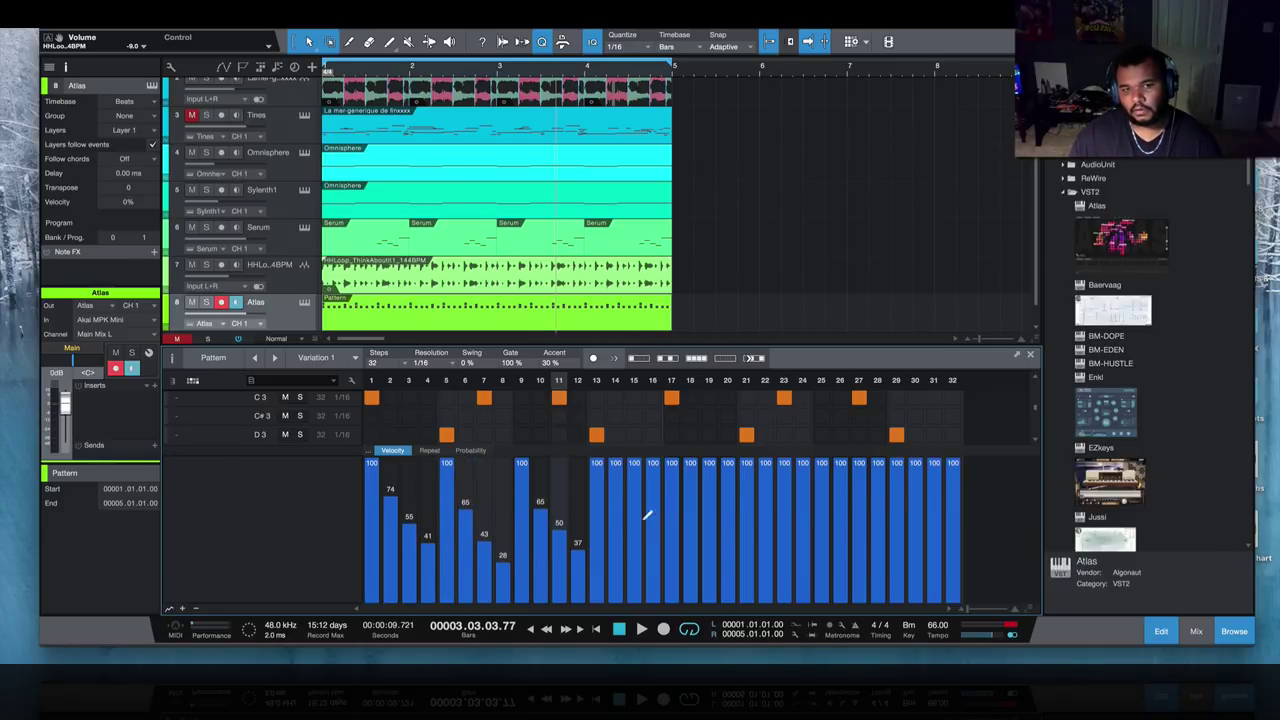
mouse_move(630, 504)
left_mouse_down()
mouse_move(650, 540)
mouse_move(706, 514)
mouse_move(730, 537)
left_mouse_up()
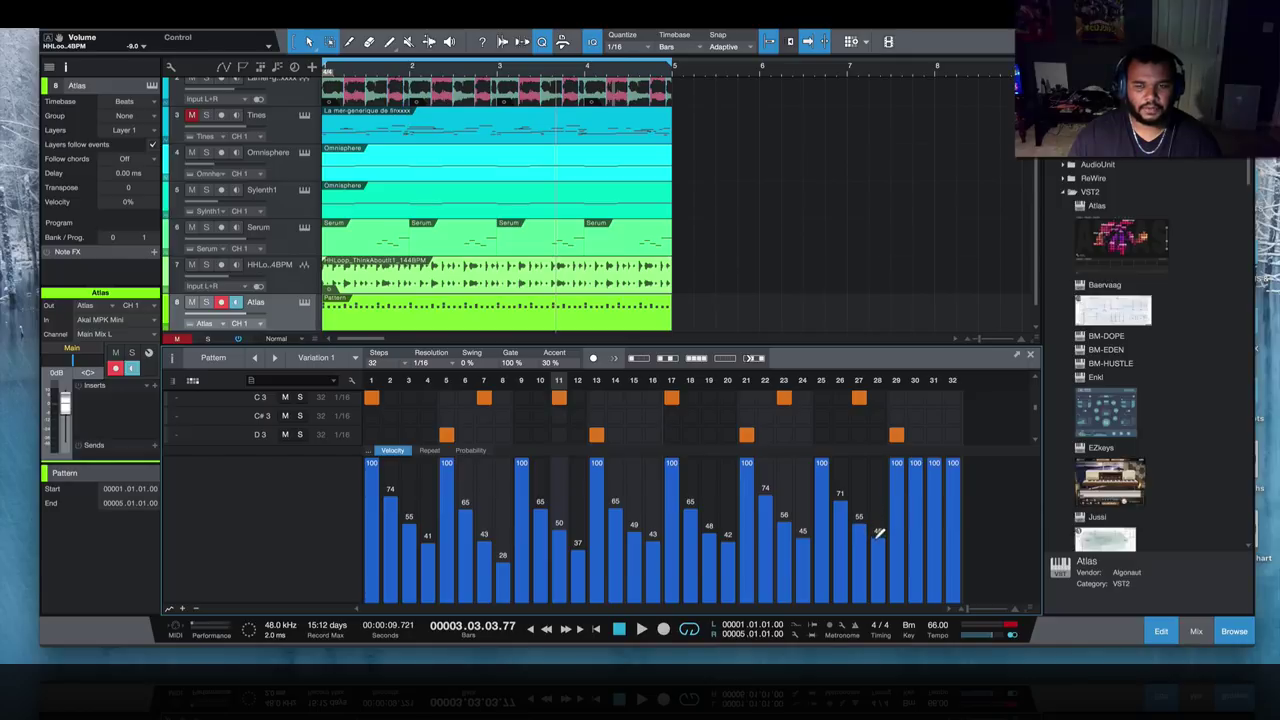
left_click_drag(917, 500, 962, 540)
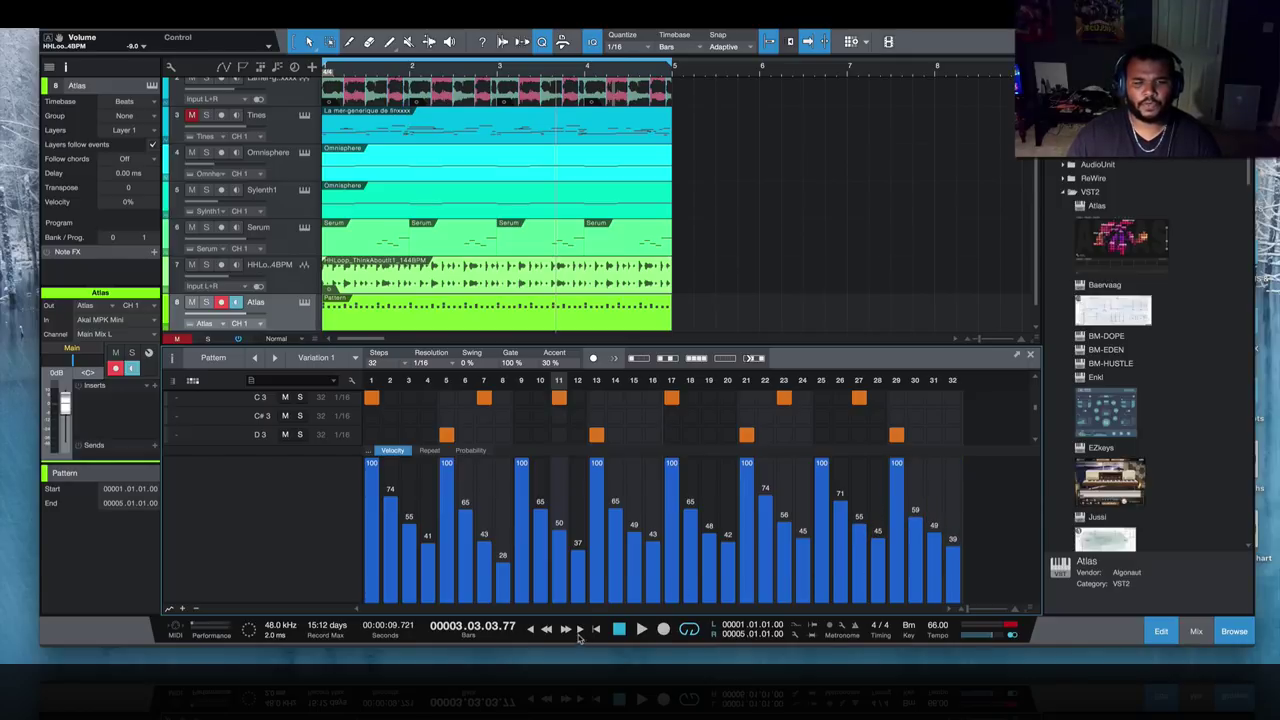
- Play the loop from the start and shrink the velocity lane to uncover the lower note rows
left_click(595, 629)
key("space")
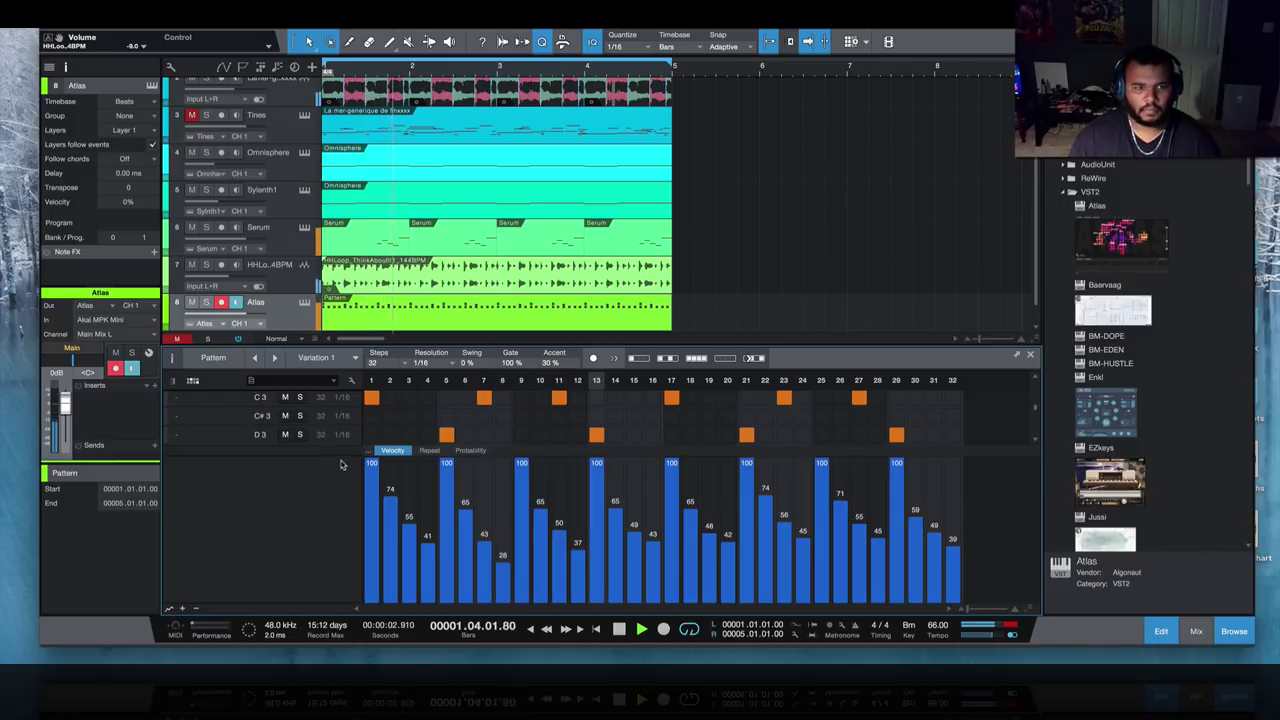
left_click_drag(340, 465, 350, 583)
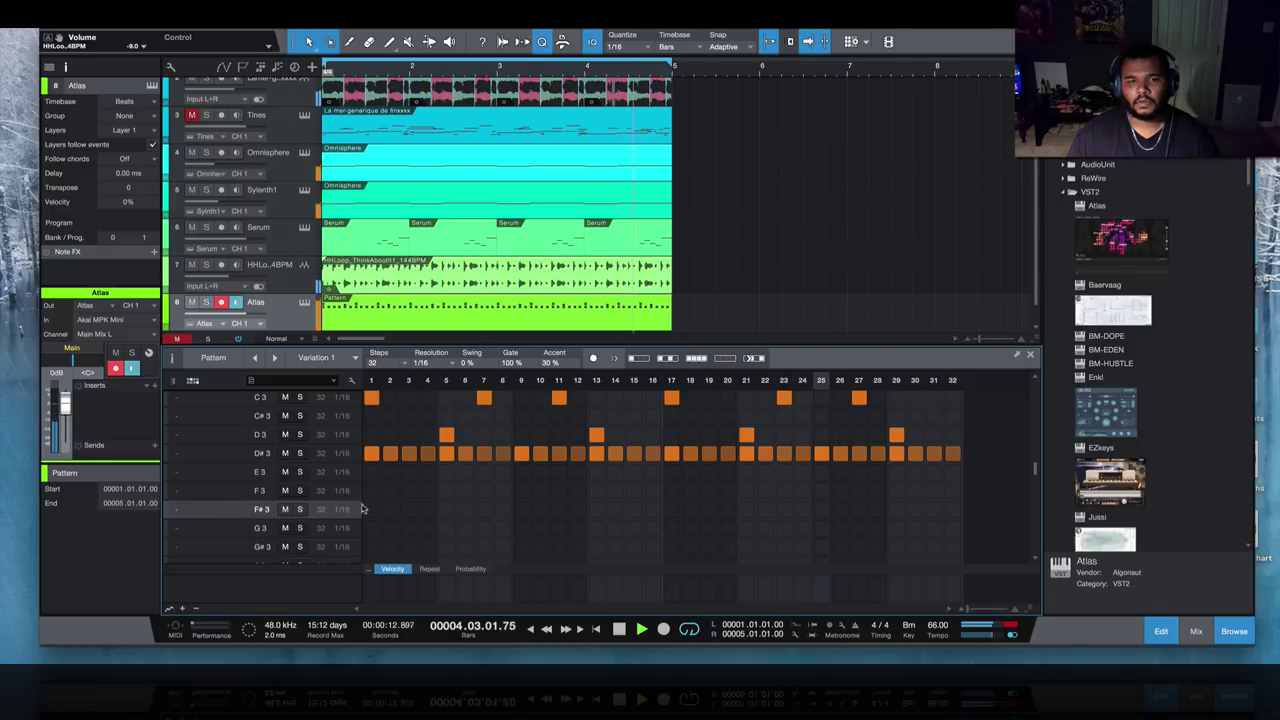
- Place F# 3 hits on steps 6, 22, 24, 31 and 32 of the pattern
left_click(465, 510)
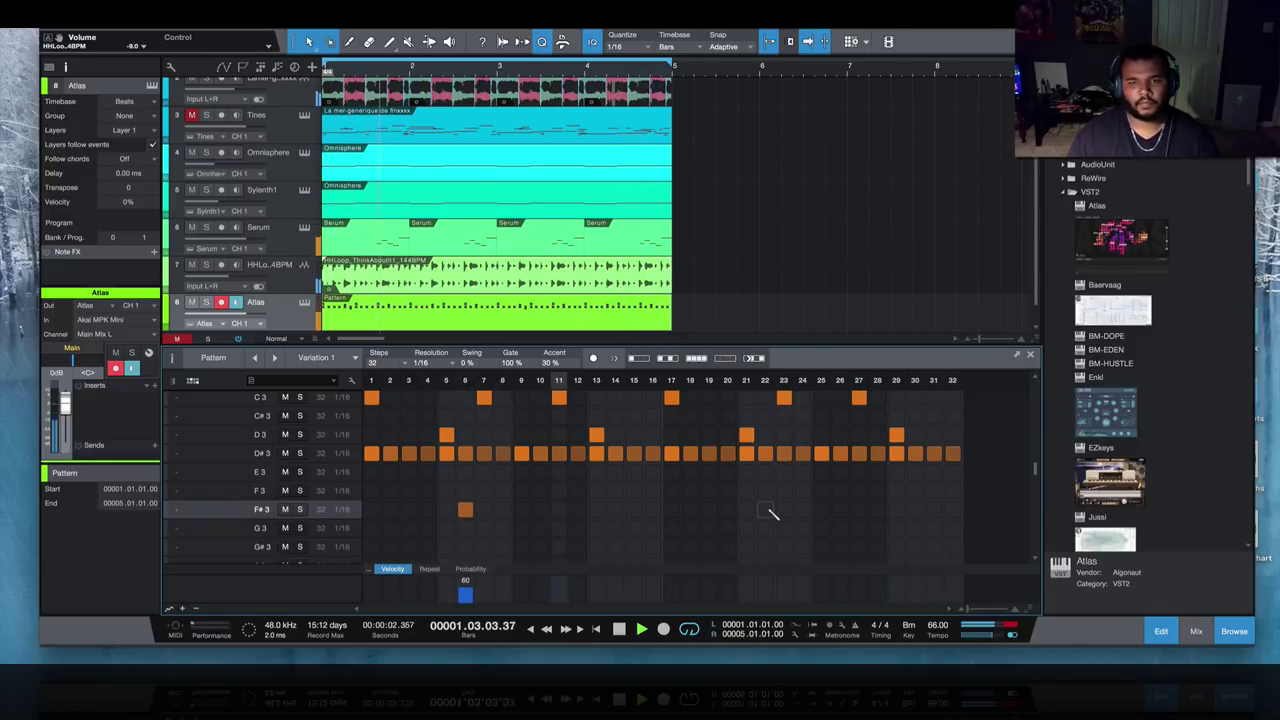
left_click(767, 511)
left_click(803, 510)
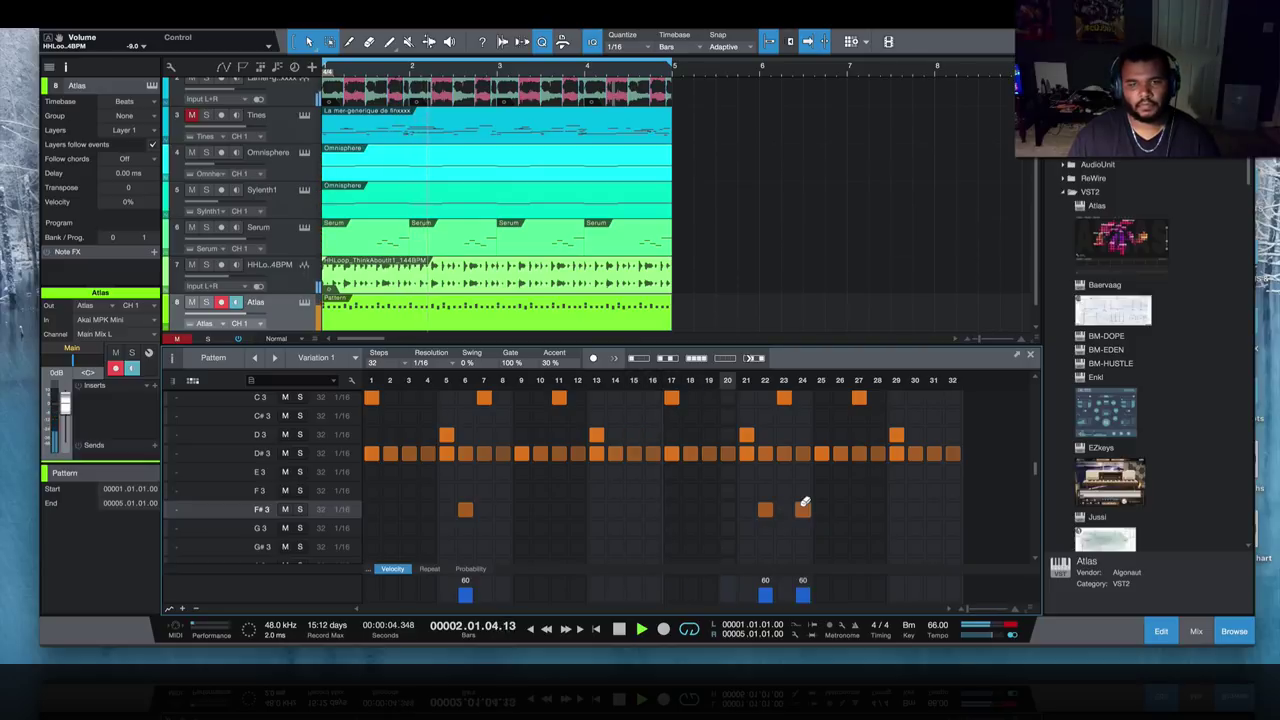
left_click(933, 509)
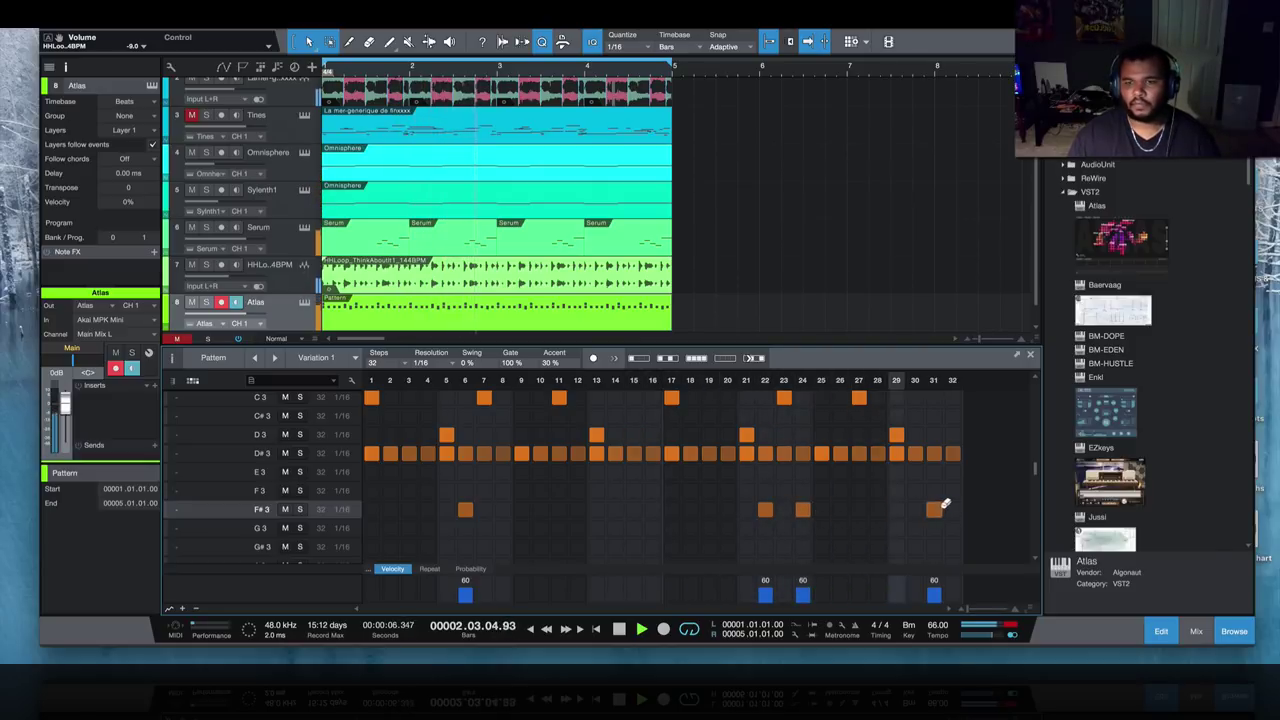
left_click(951, 507)
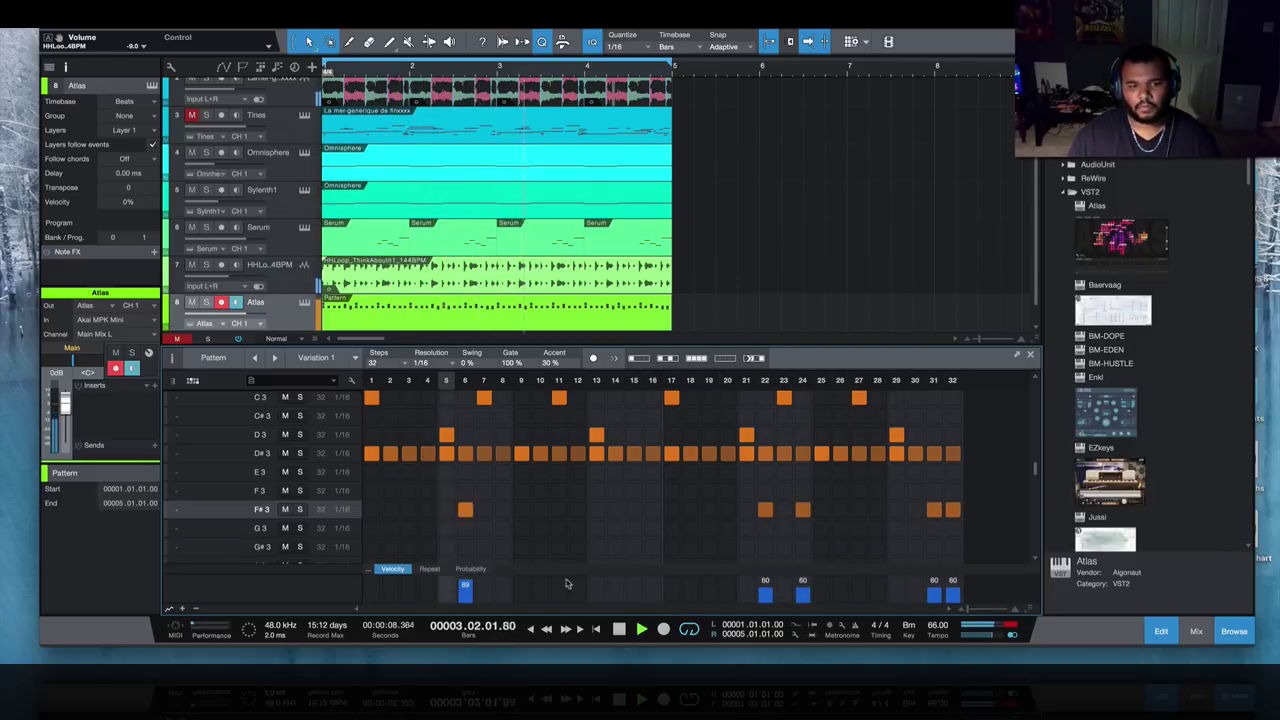
- Set the F# 3 velocities to 89 on step 6, 91 on step 22, 50 on step 24, 100 on step 31 and 39 on step 32
left_click(767, 578)
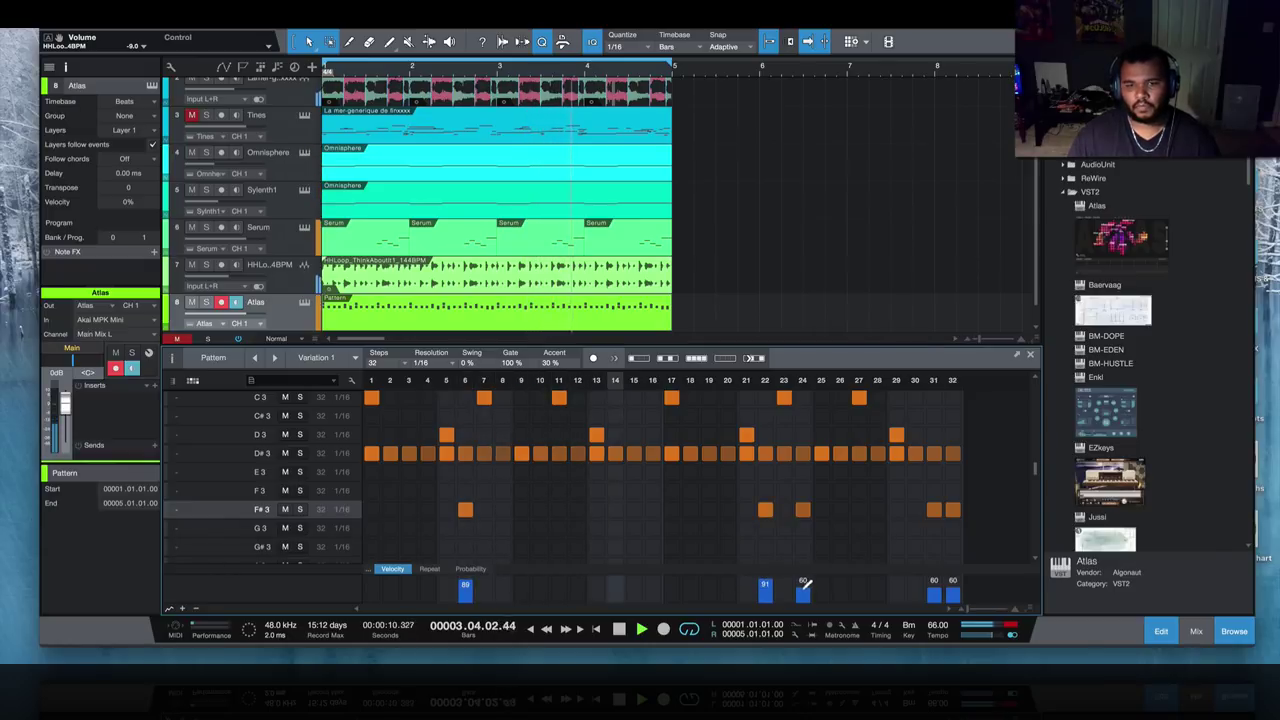
left_click(804, 590)
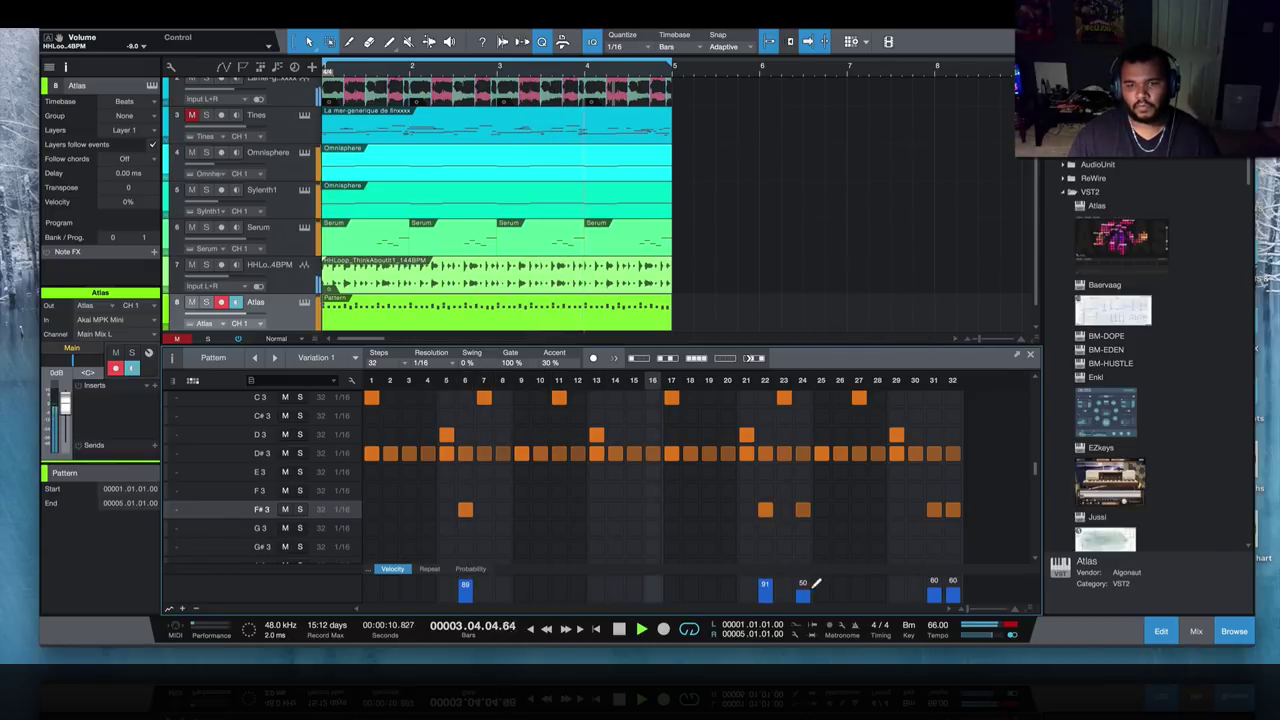
left_click(955, 594)
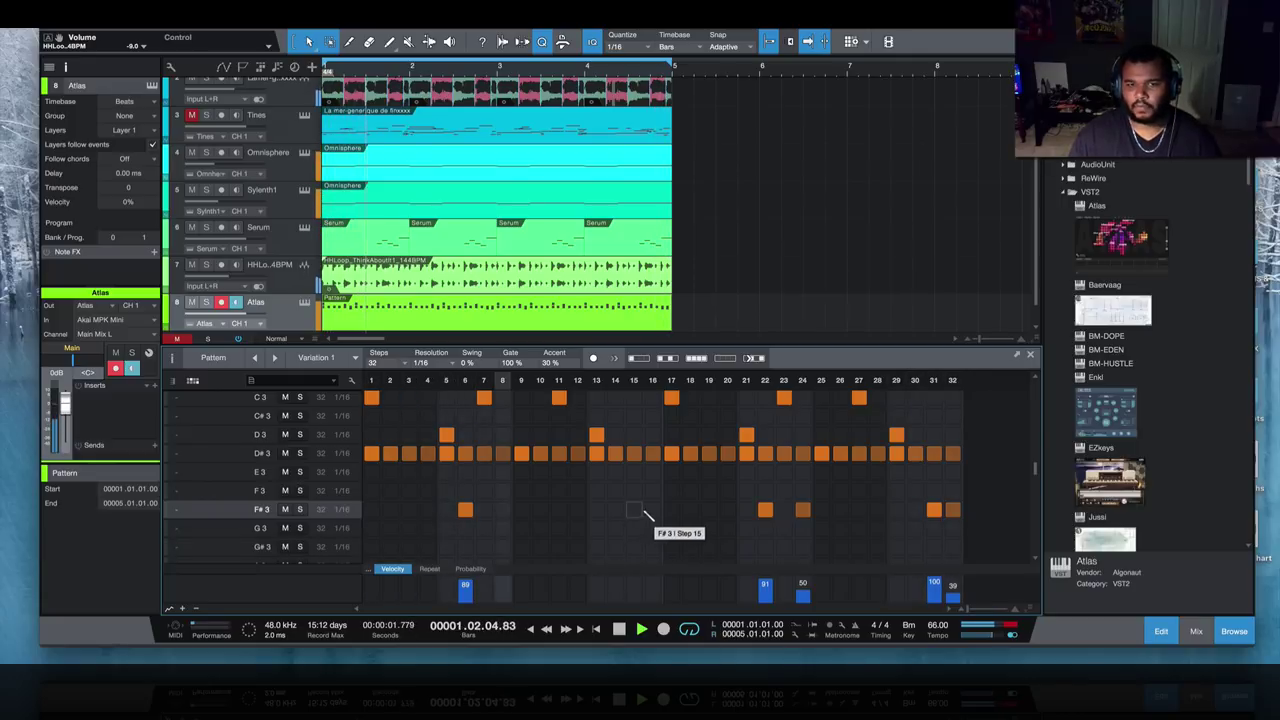
- Add F# 3 hits on steps 15 and 16 with velocities 48 and 100, and shrink the velocity lane
left_click(634, 509)
left_click(652, 509)
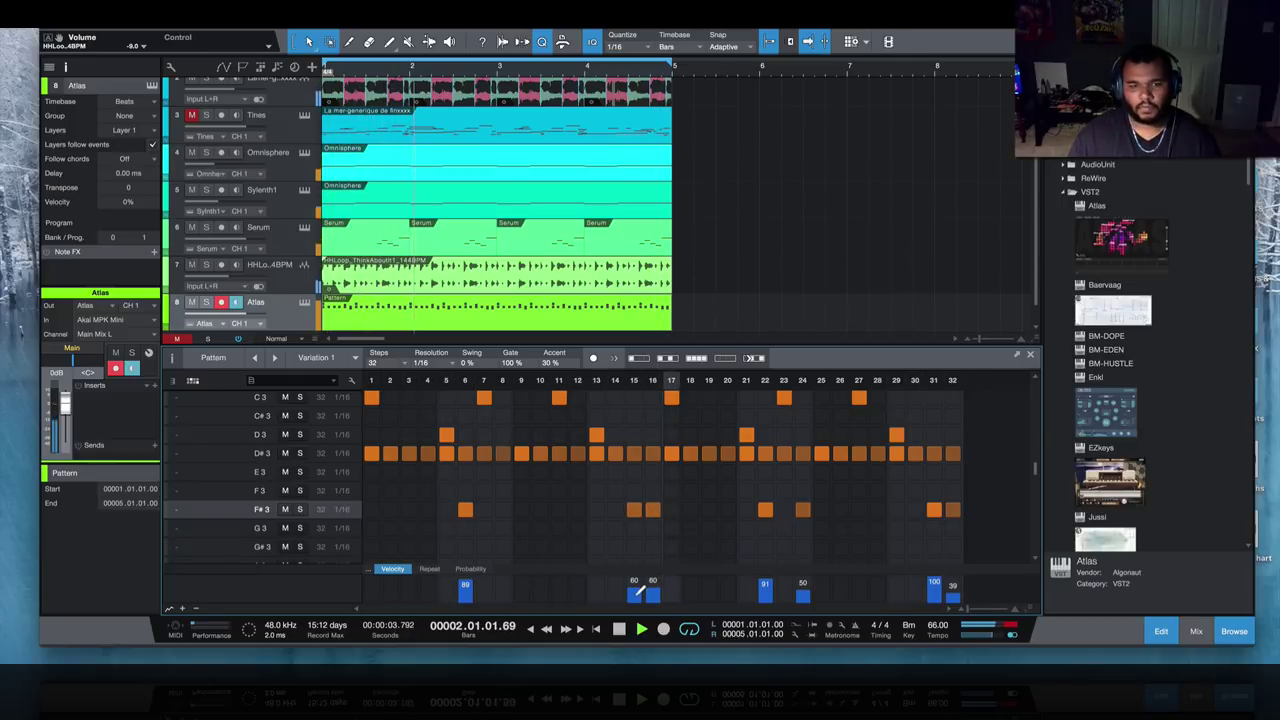
left_click(652, 577)
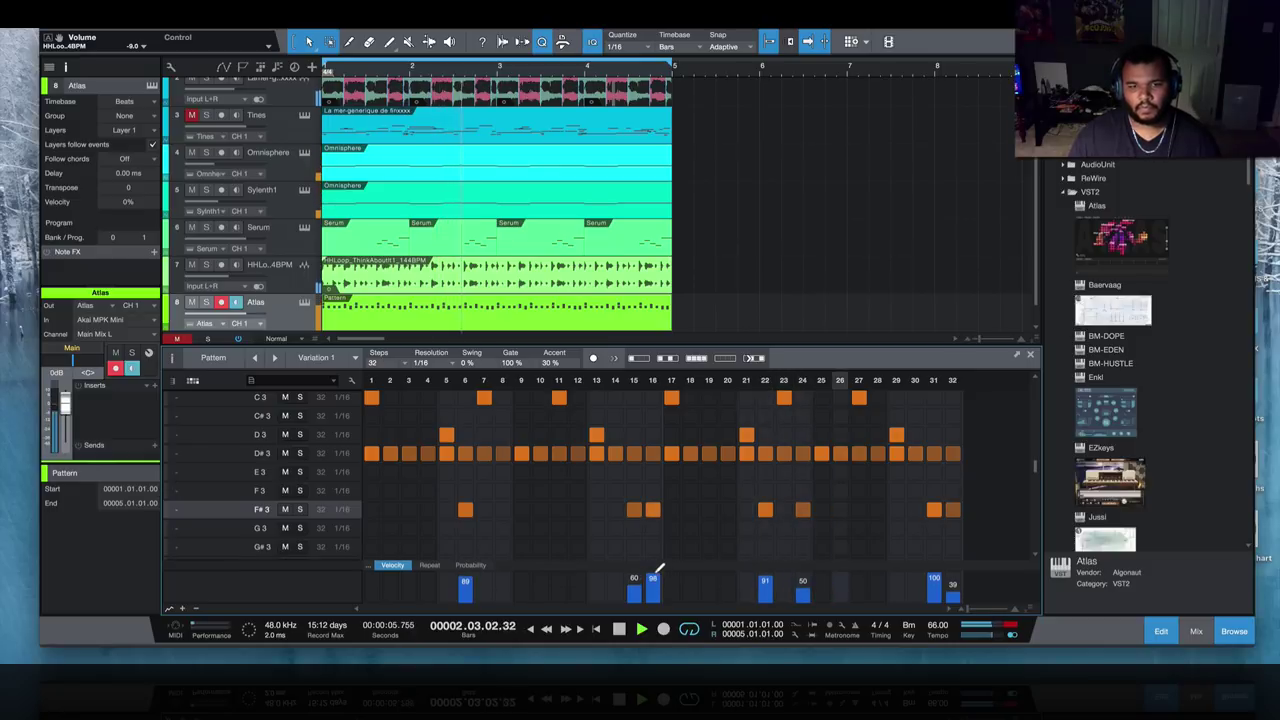
left_click(634, 590)
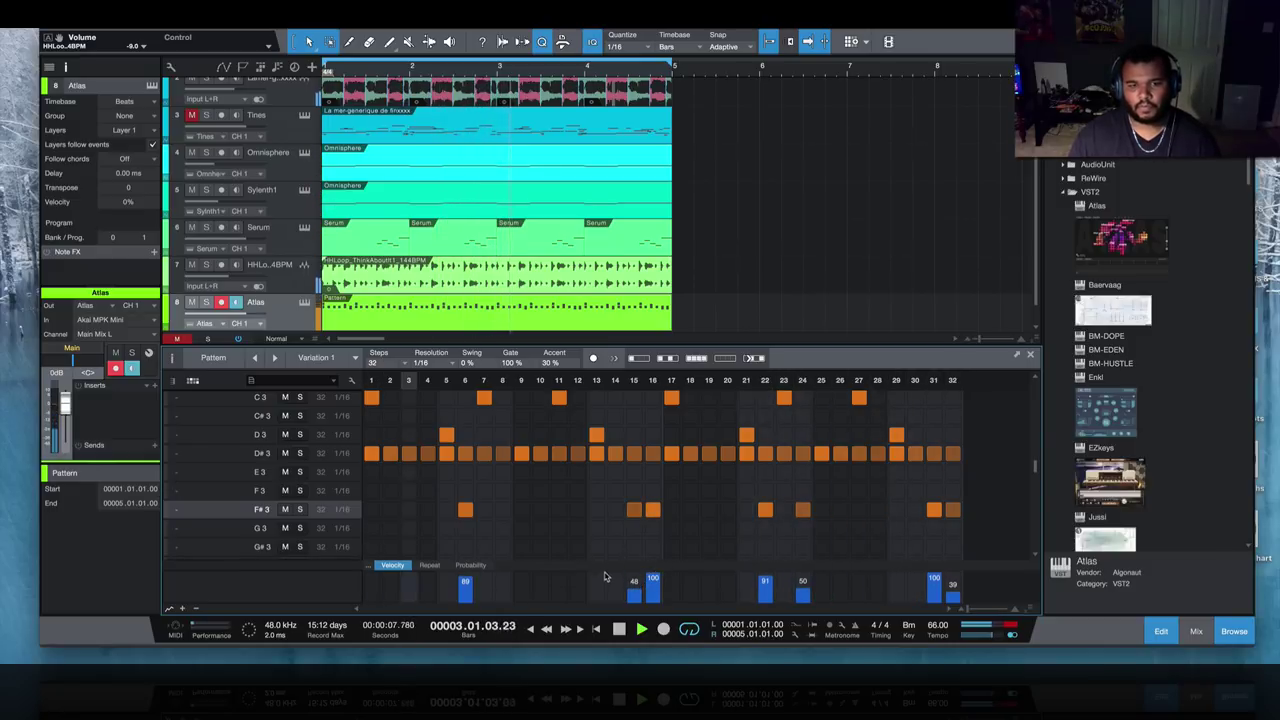
left_click_drag(606, 568, 611, 590)
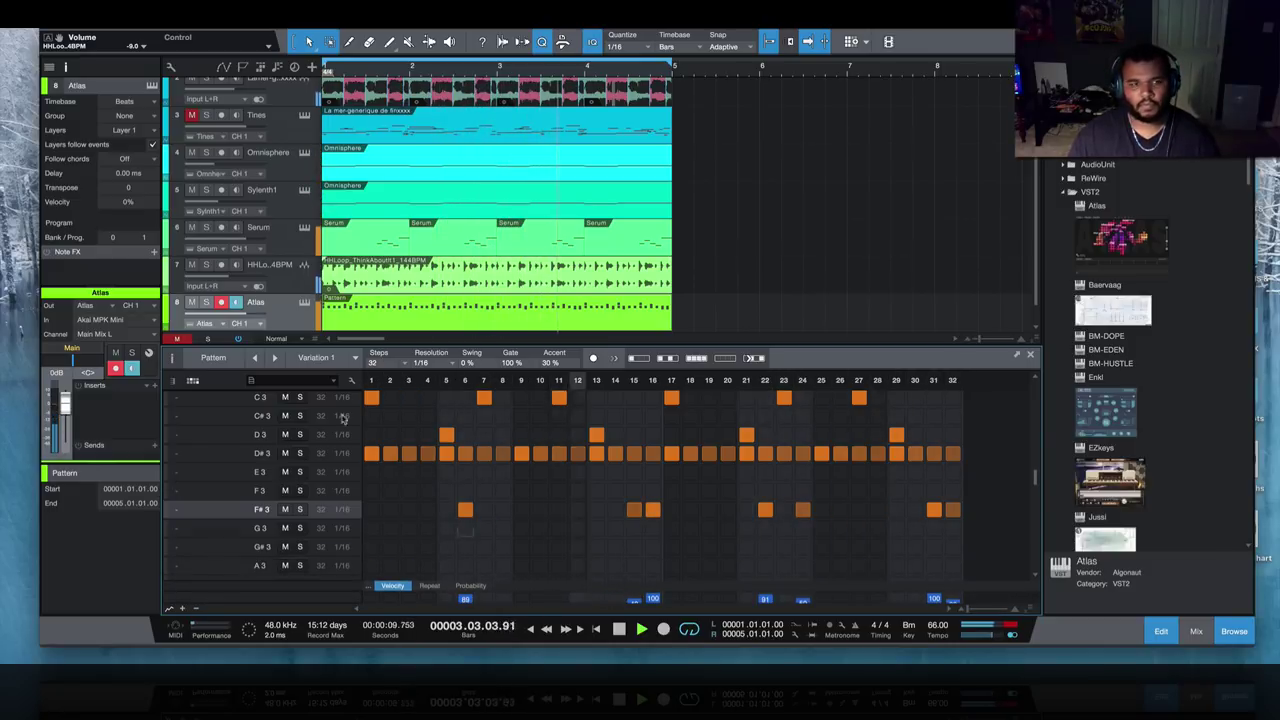
- Enlarge the velocity lane and place C# 3 hits on steps 5, 13, 16, 21, 29 and 32
left_click_drag(521, 589, 521, 575)
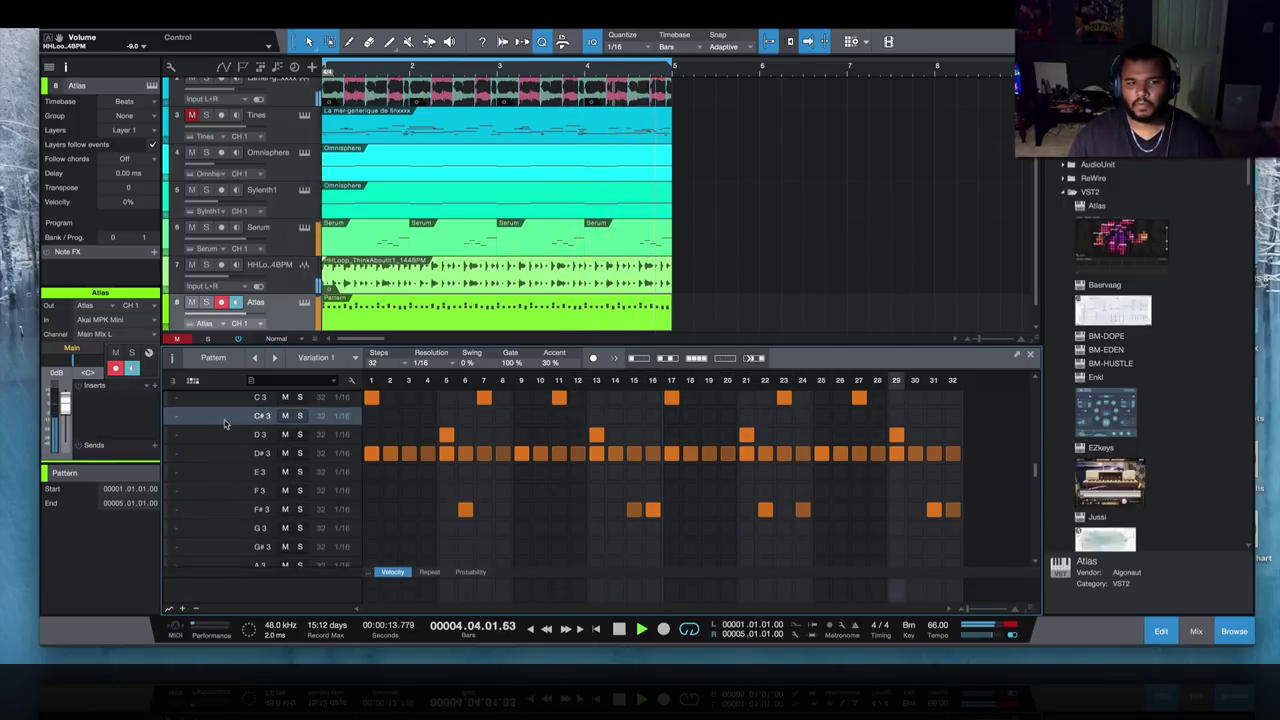
left_click(446, 416)
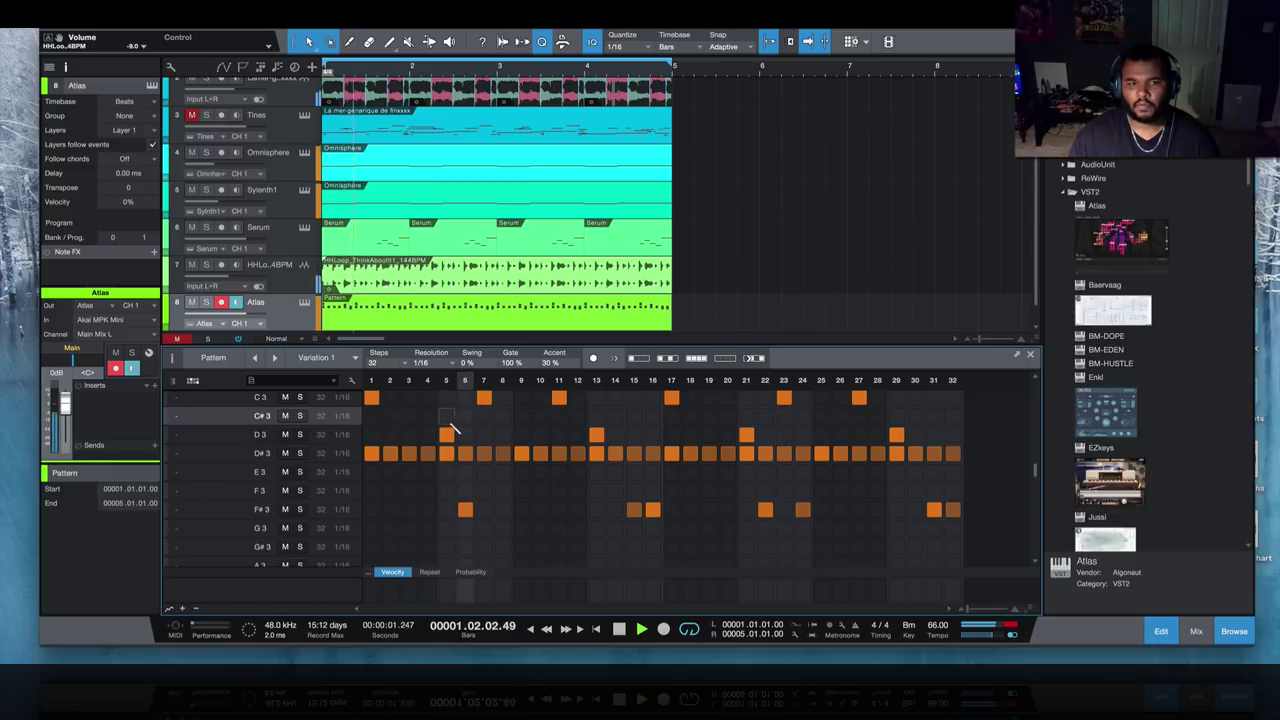
left_click(596, 416)
left_click(746, 416)
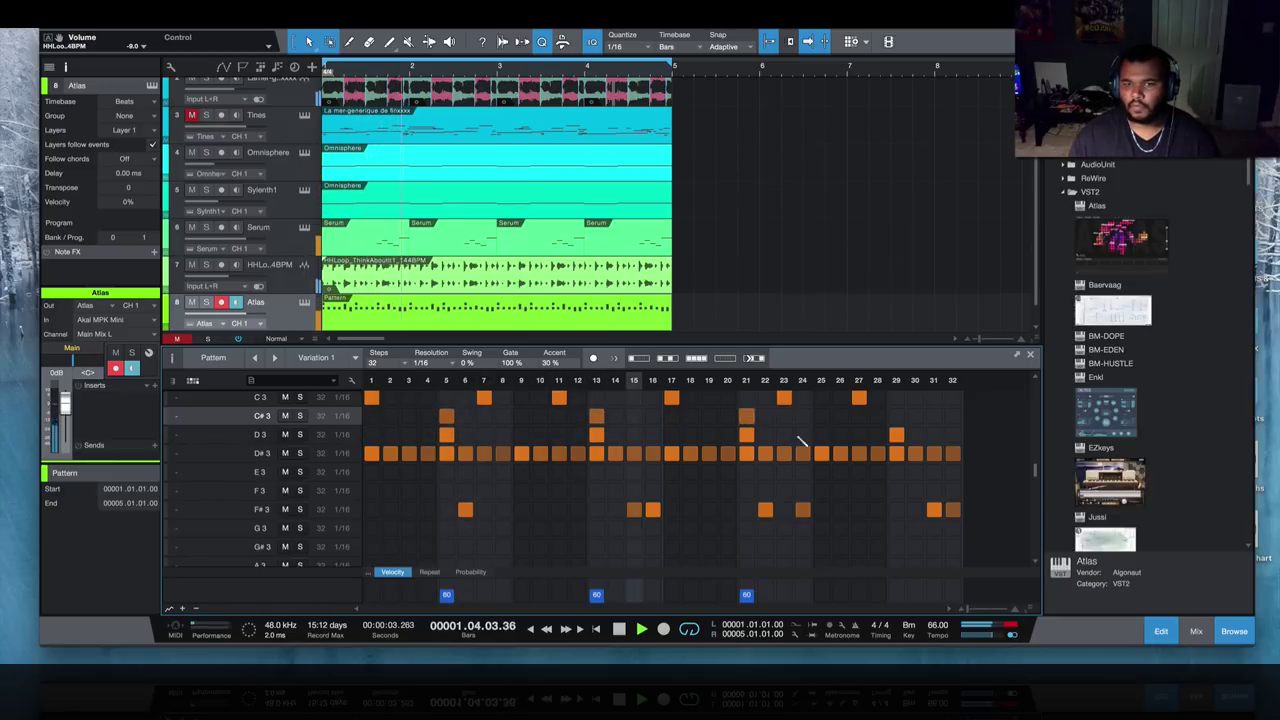
left_click(896, 416)
left_click(952, 416)
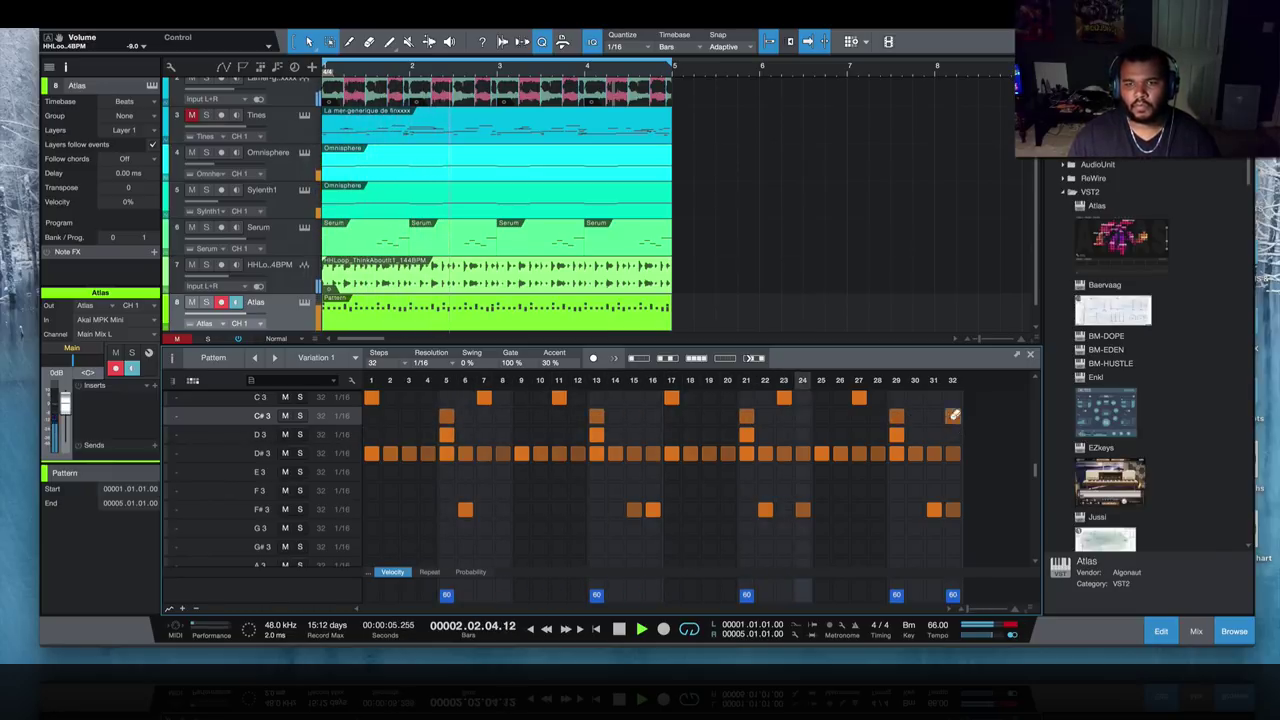
left_click(652, 416)
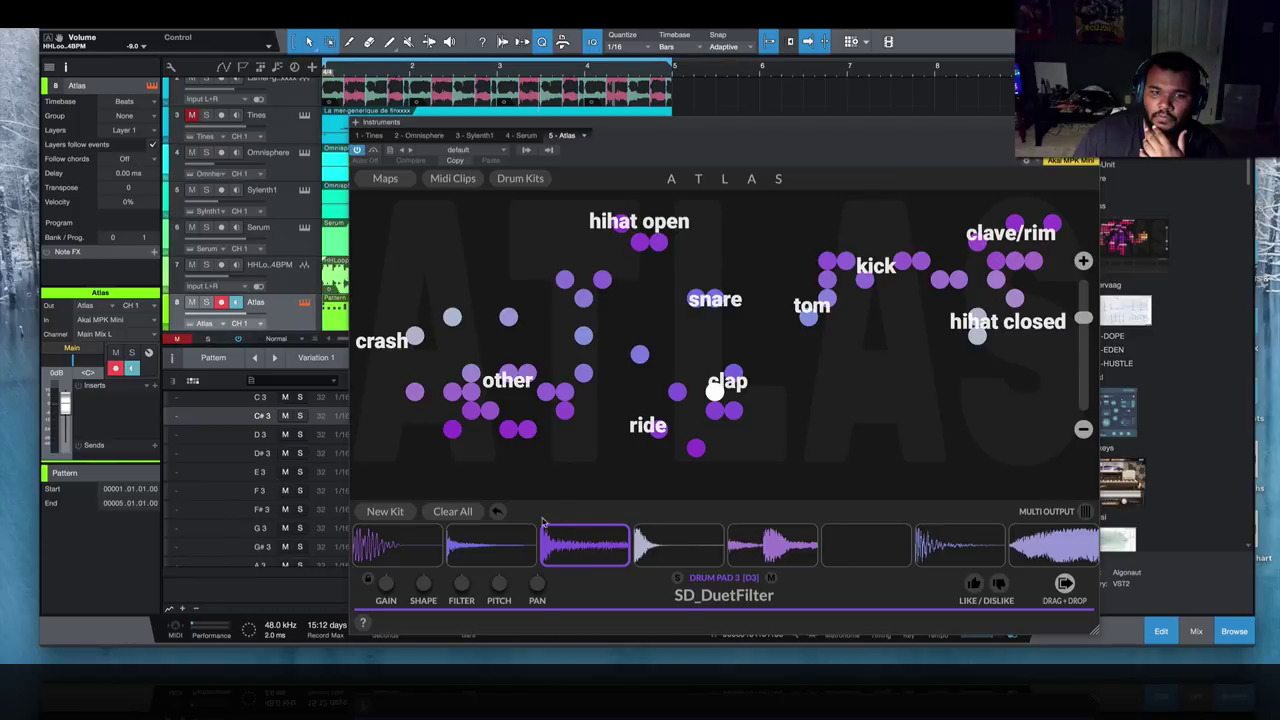
- Audition replacement samples for the C# 3 snare pad in Atlas and try SD_Mankind1 with adjusted gain and a 10 kHz low-pass filter
left_click(524, 537)
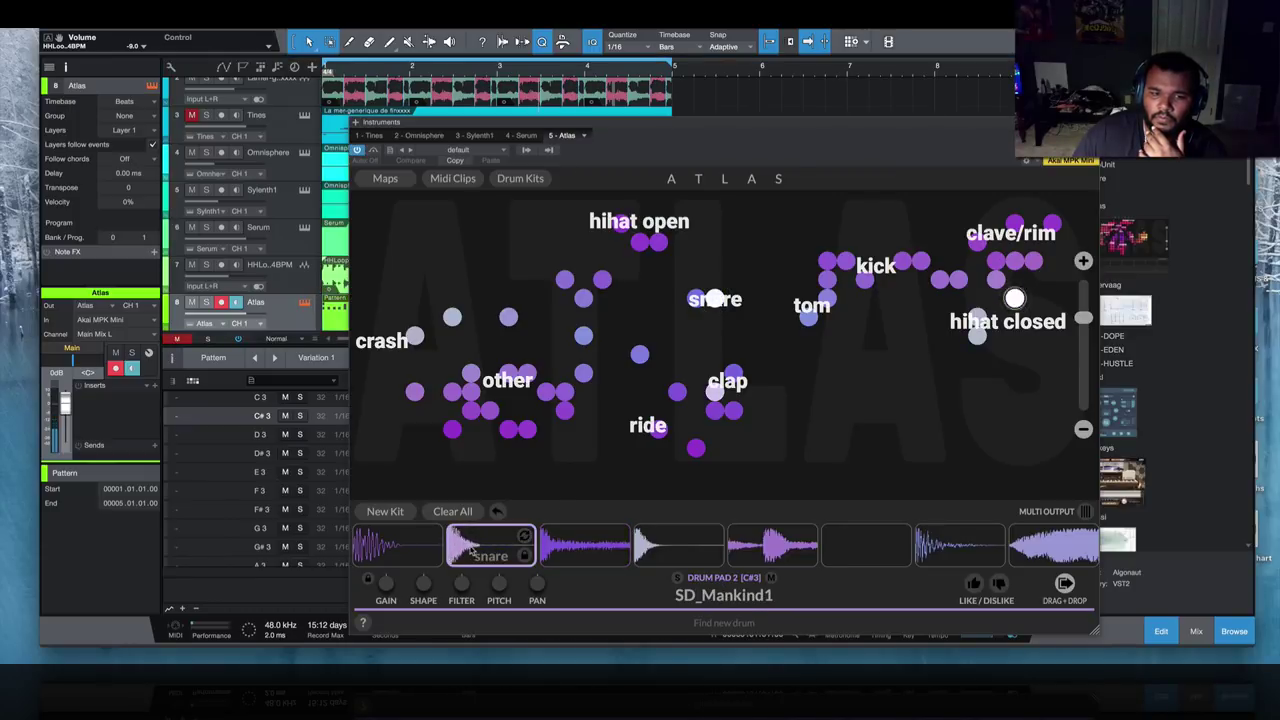
left_click(524, 537)
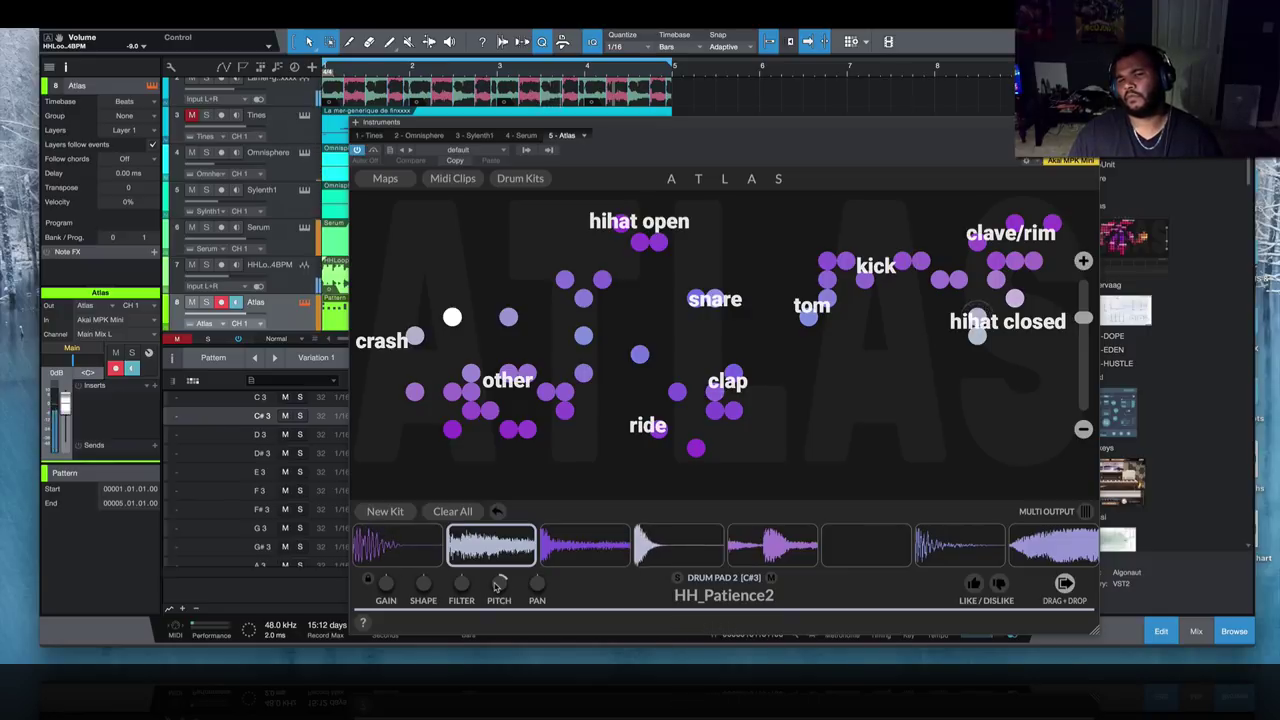
mouse_move(490, 552)
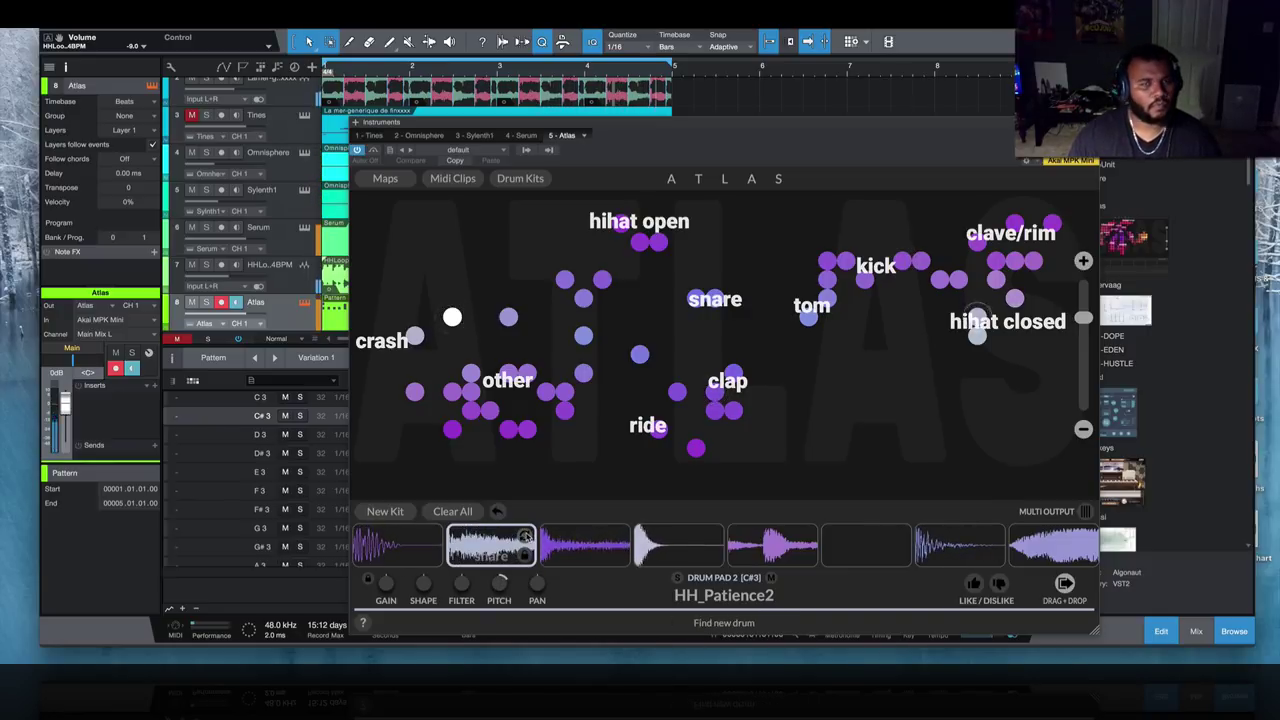
left_click(524, 537)
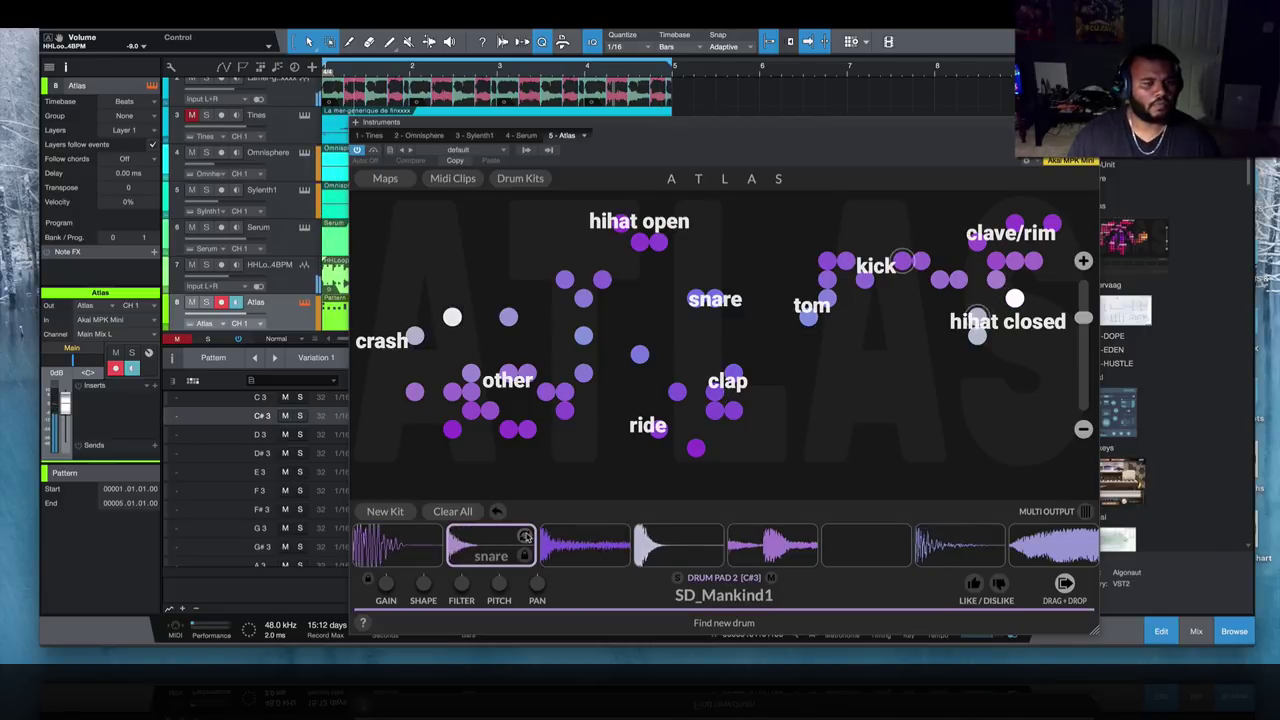
mouse_move(390, 580)
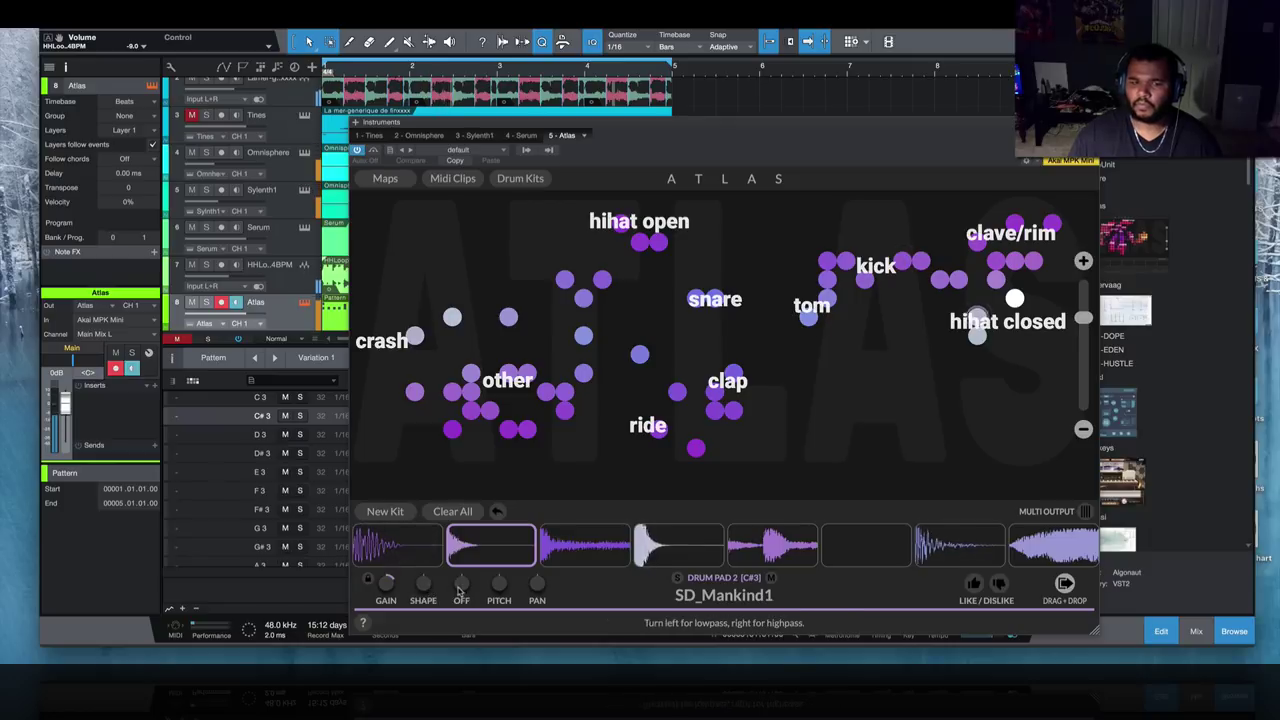
mouse_move(449, 597)
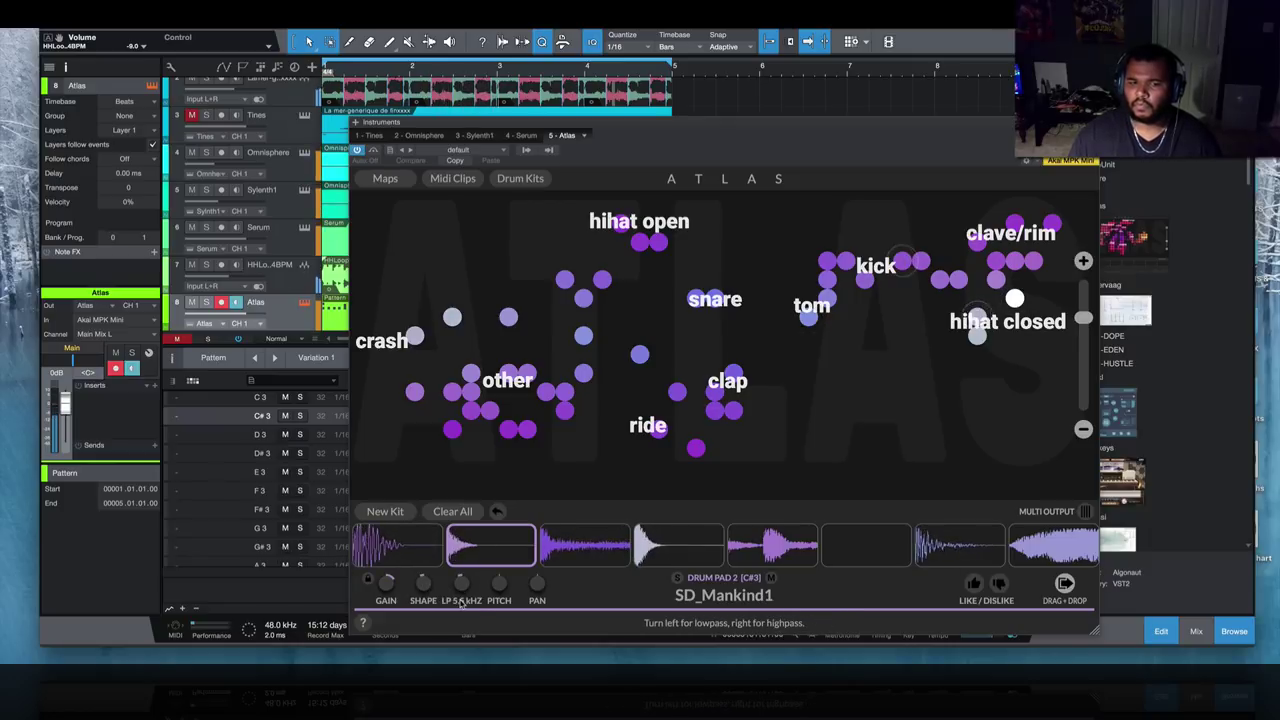
left_click_drag(461, 612, 469, 598)
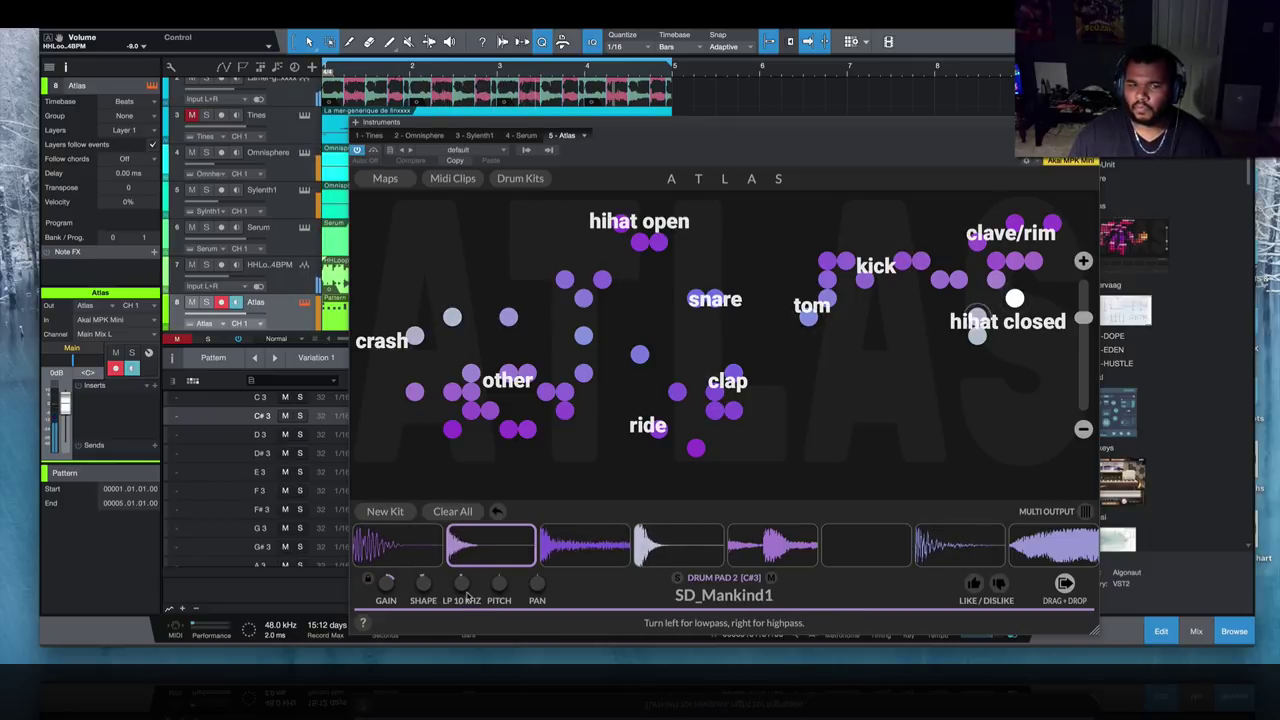
- Swap the C# 3 pad's sample for SD_Jets, adjust its pitch, low-pass filter and gain, and close the Atlas window
left_click(524, 538)
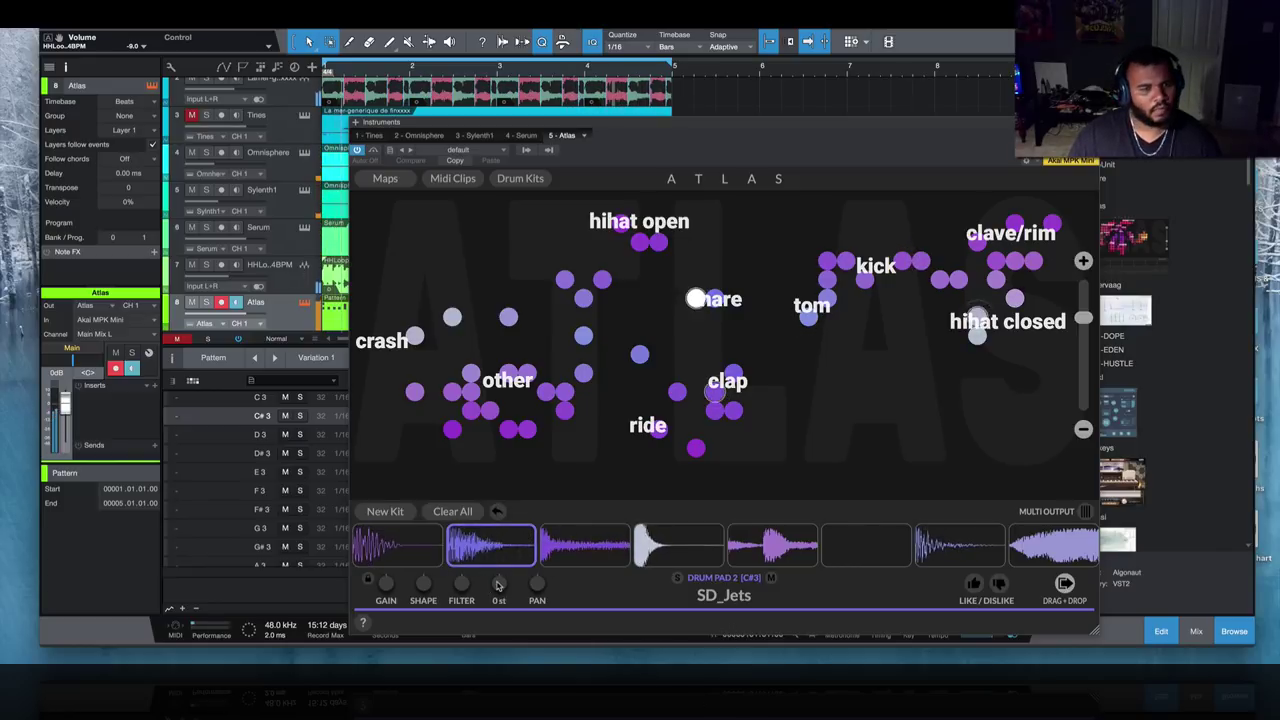
left_click_drag(499, 586, 498, 590)
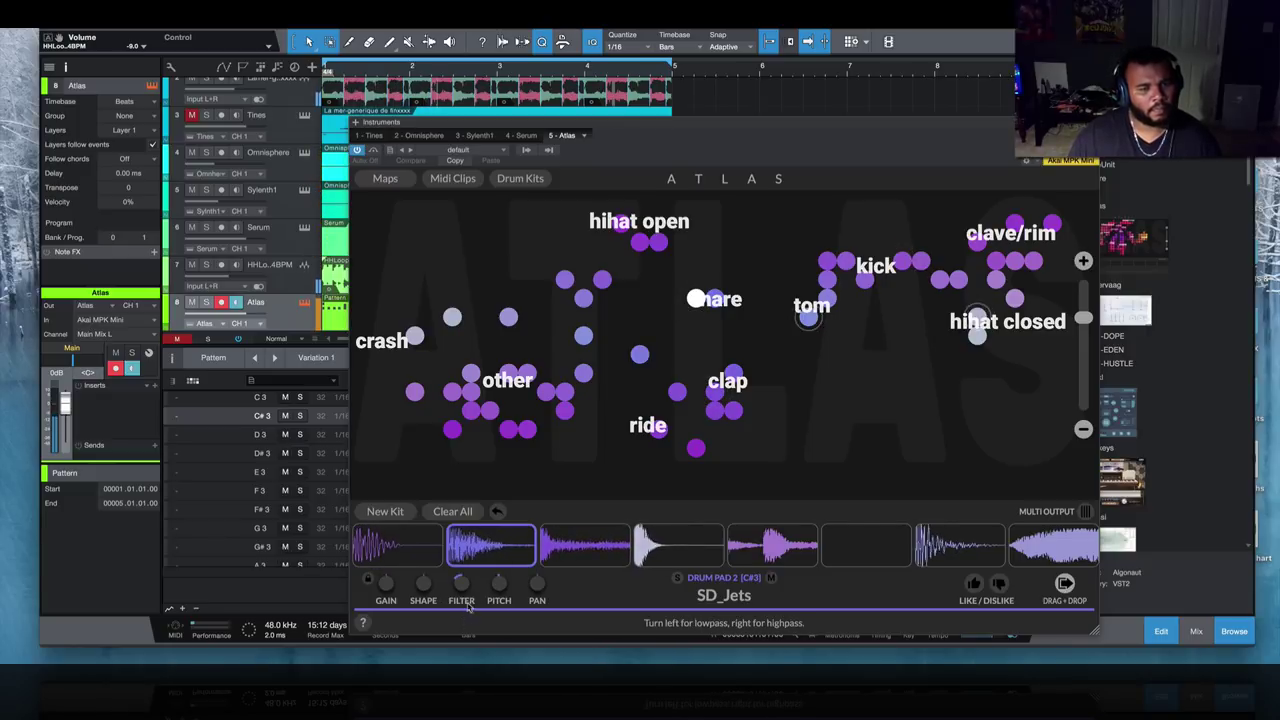
left_click_drag(462, 589, 467, 583)
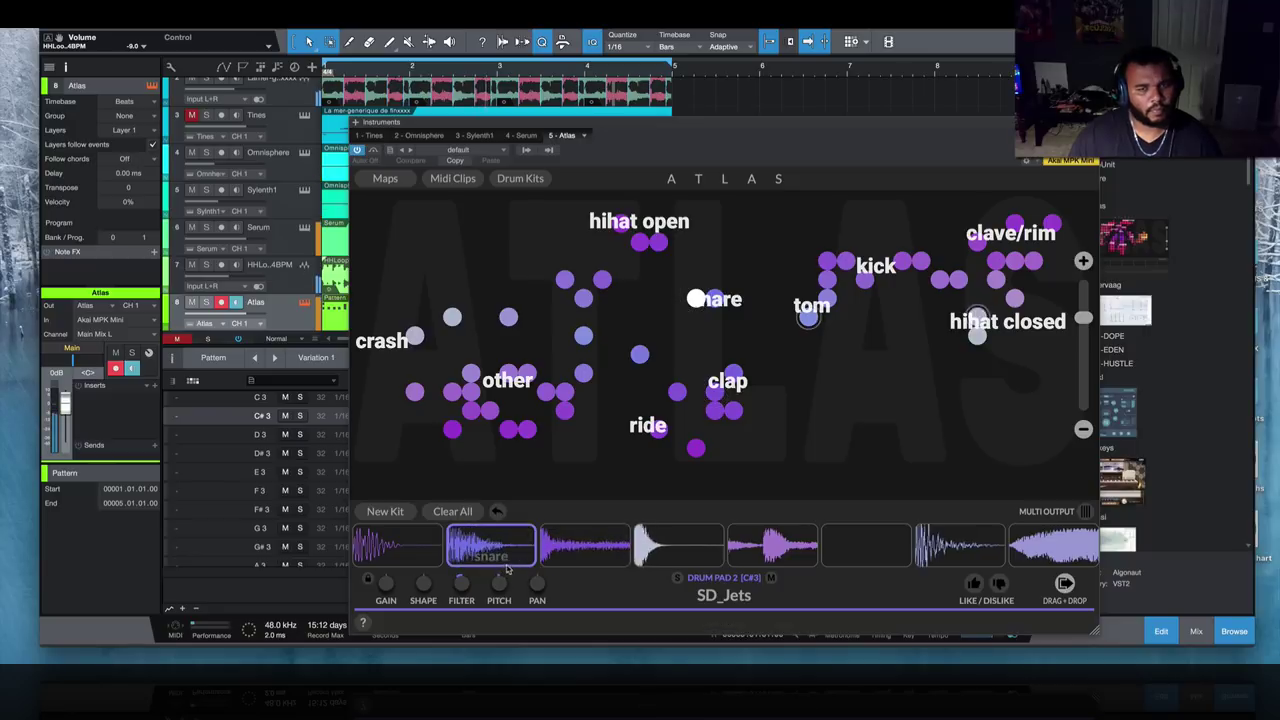
left_click_drag(377, 596, 388, 625)
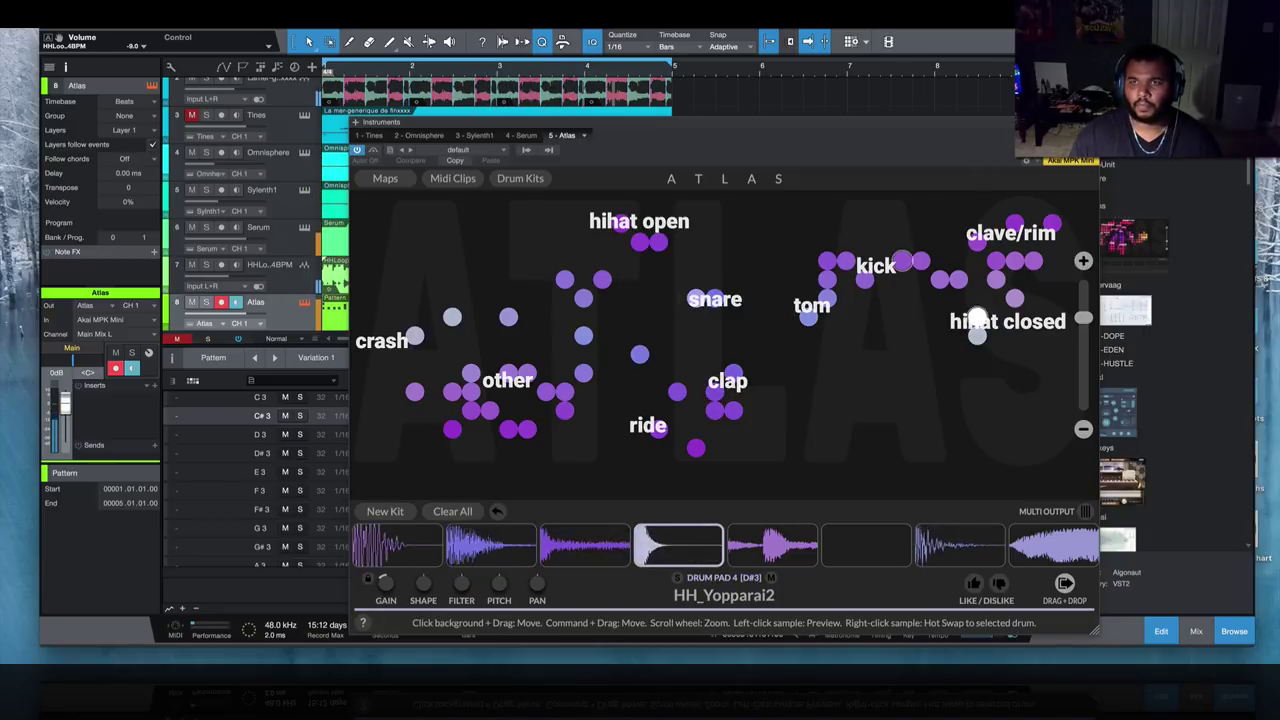
key("Escape")
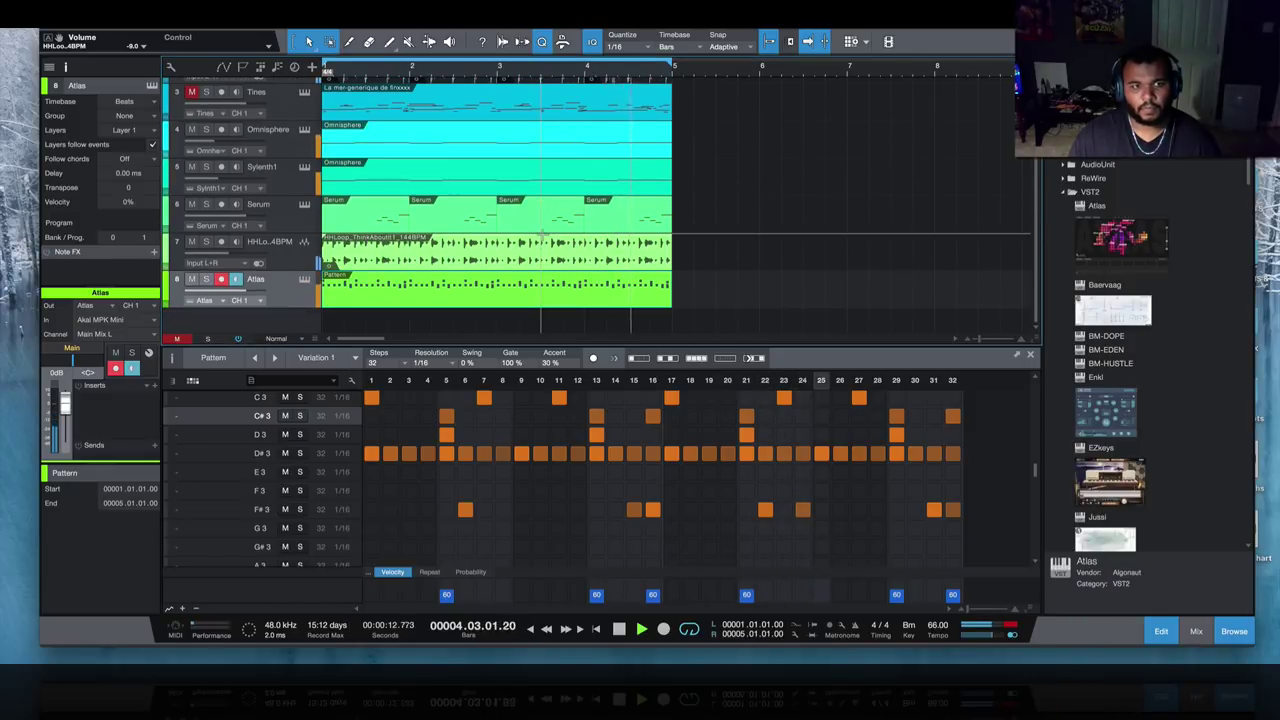
- Replace the bar 4 audio event on track 2 by extending the bar 3 event to bar 5, and play from bar 4
left_click_drag(714, 381, 714, 502)
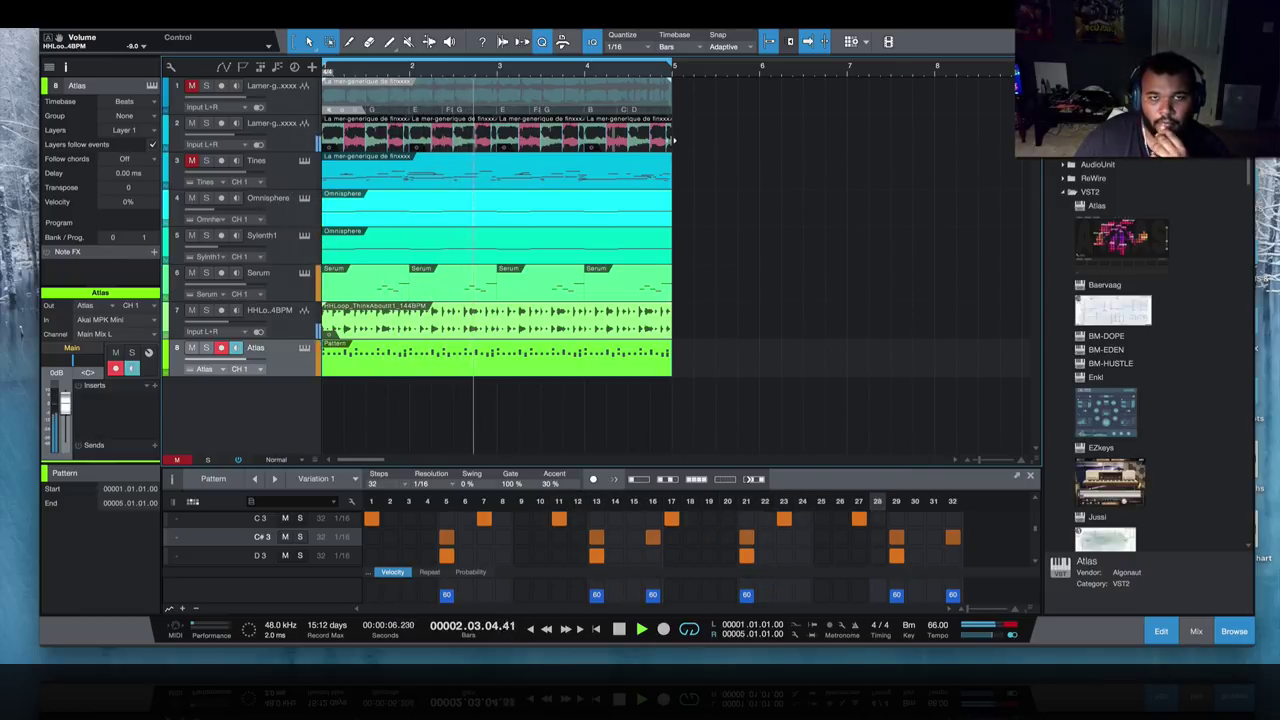
key("space")
double_click(634, 145)
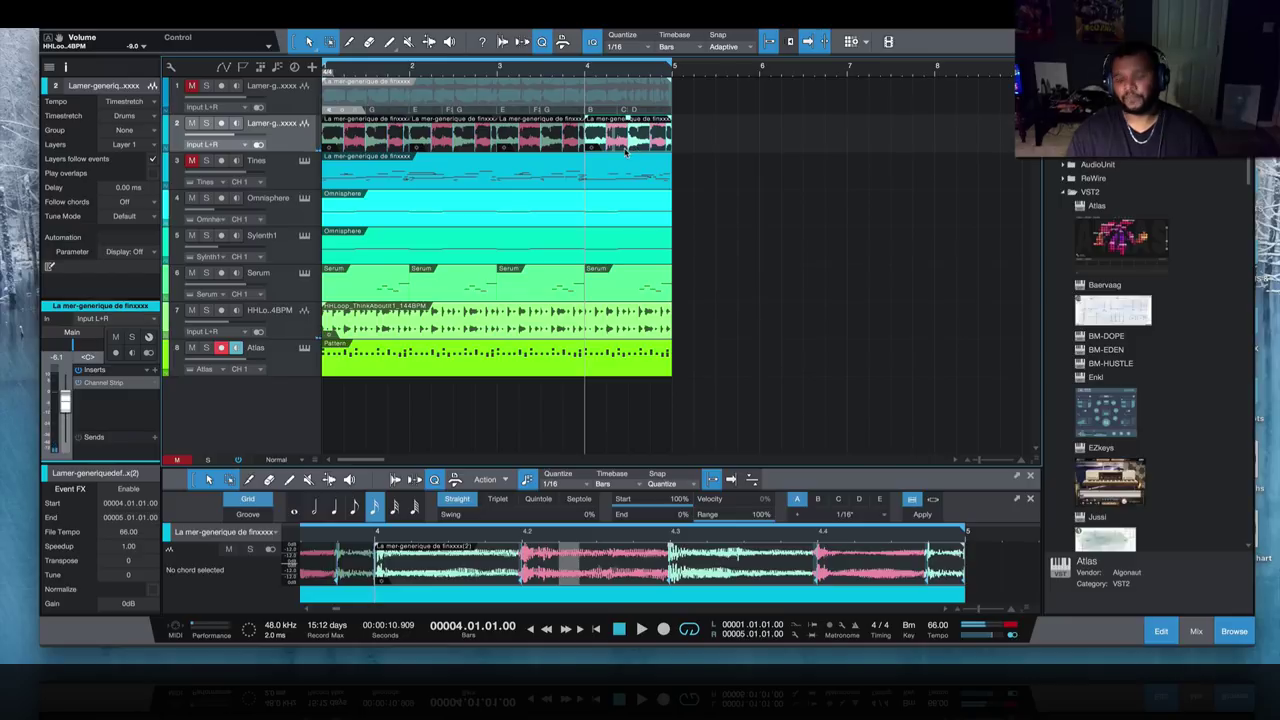
left_click_drag(626, 150, 675, 140)
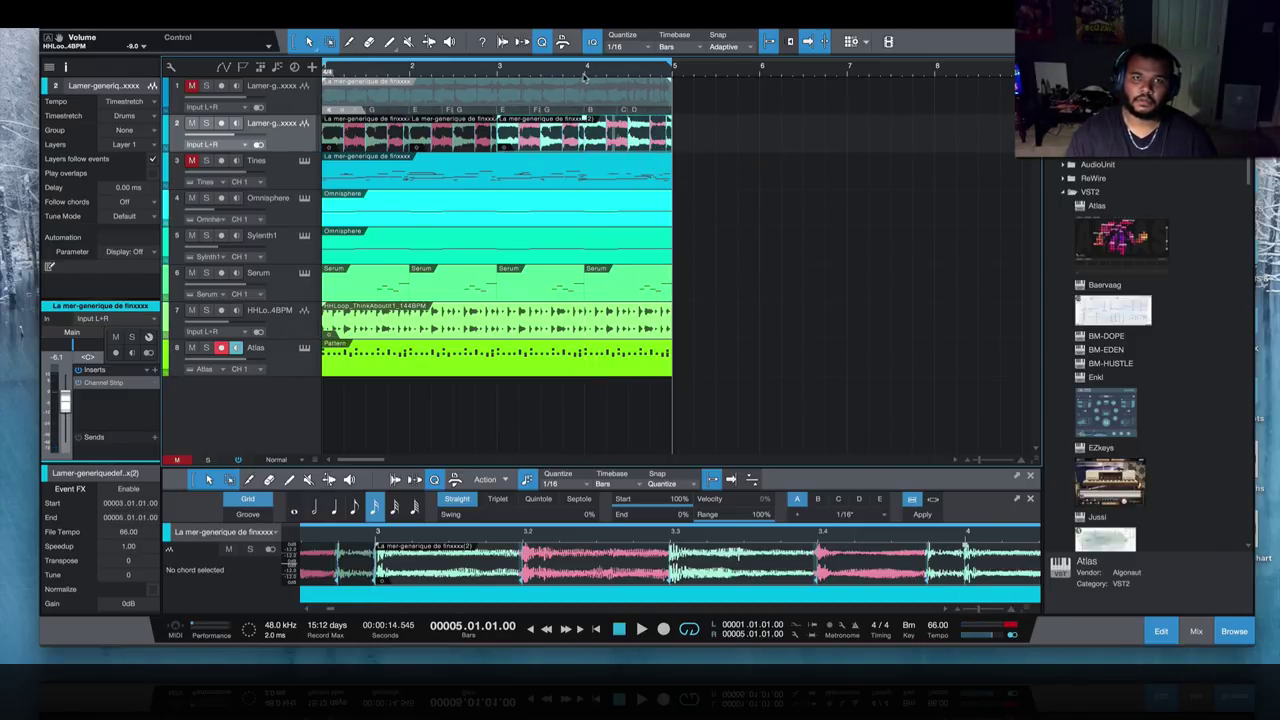
left_click(585, 72)
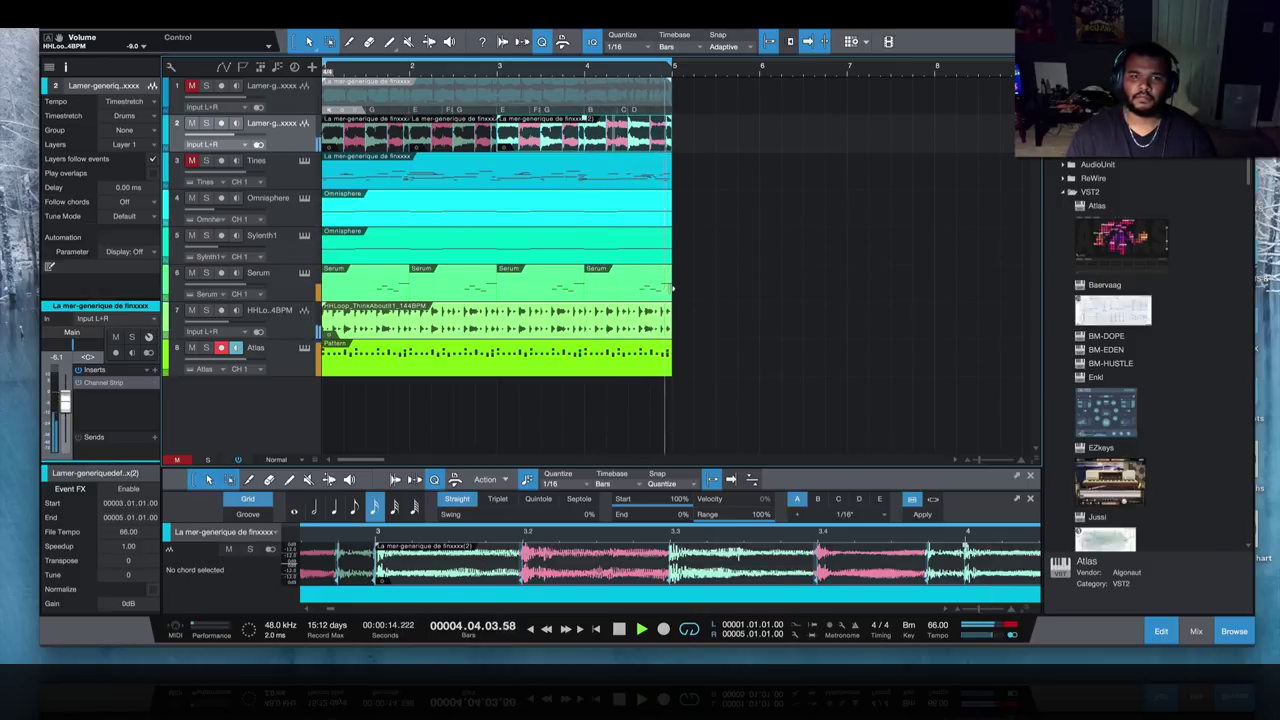
- Delete the fourth Serum part and shorten the Omnisphere and Sylenth1 parts to end at bar 4
left_click(609, 293)
key("Delete")
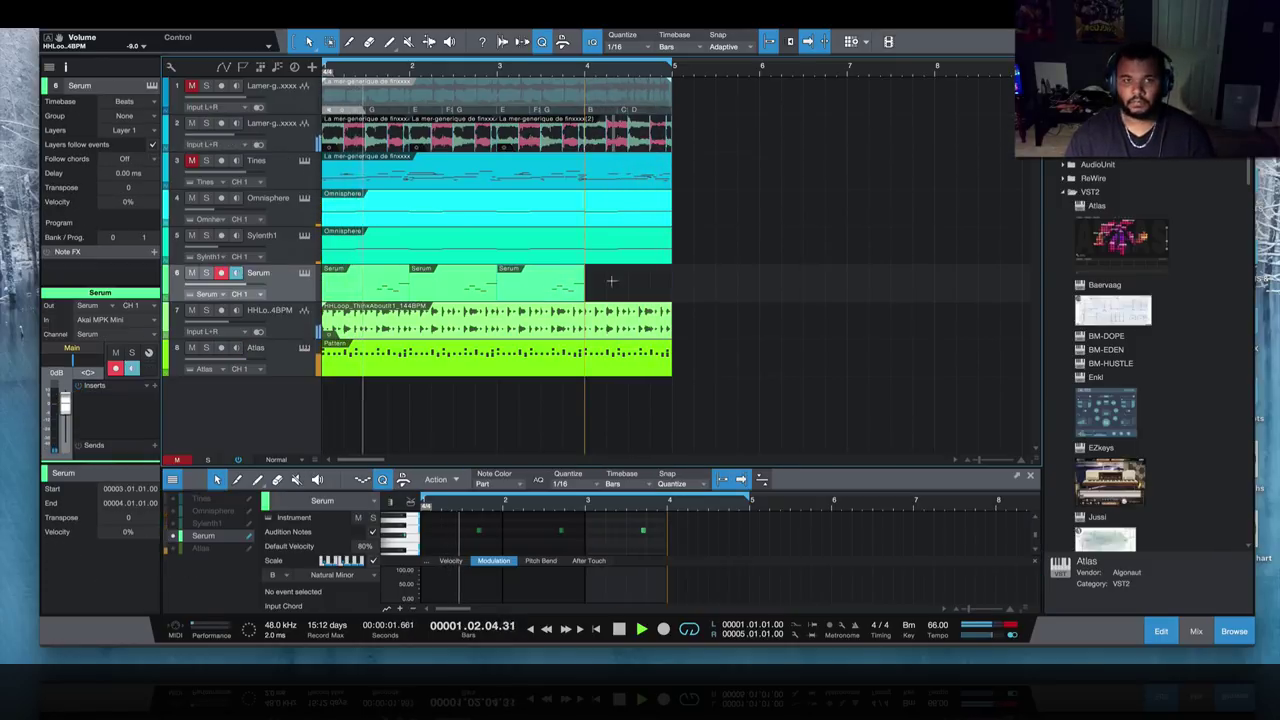
left_click_drag(673, 205, 585, 210)
left_click_drag(671, 250, 585, 252)
- Show the Tines part in the note editor to examine its notes
left_click(576, 185)
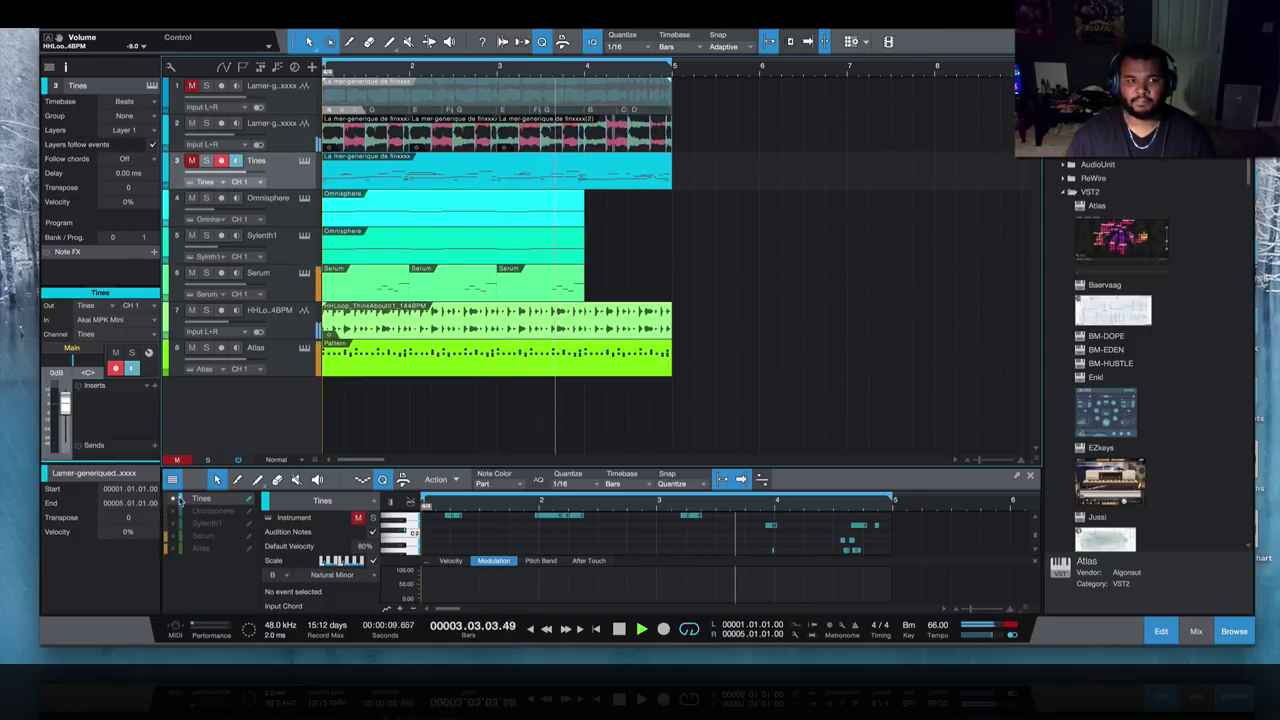
left_click(176, 499)
left_click(174, 500)
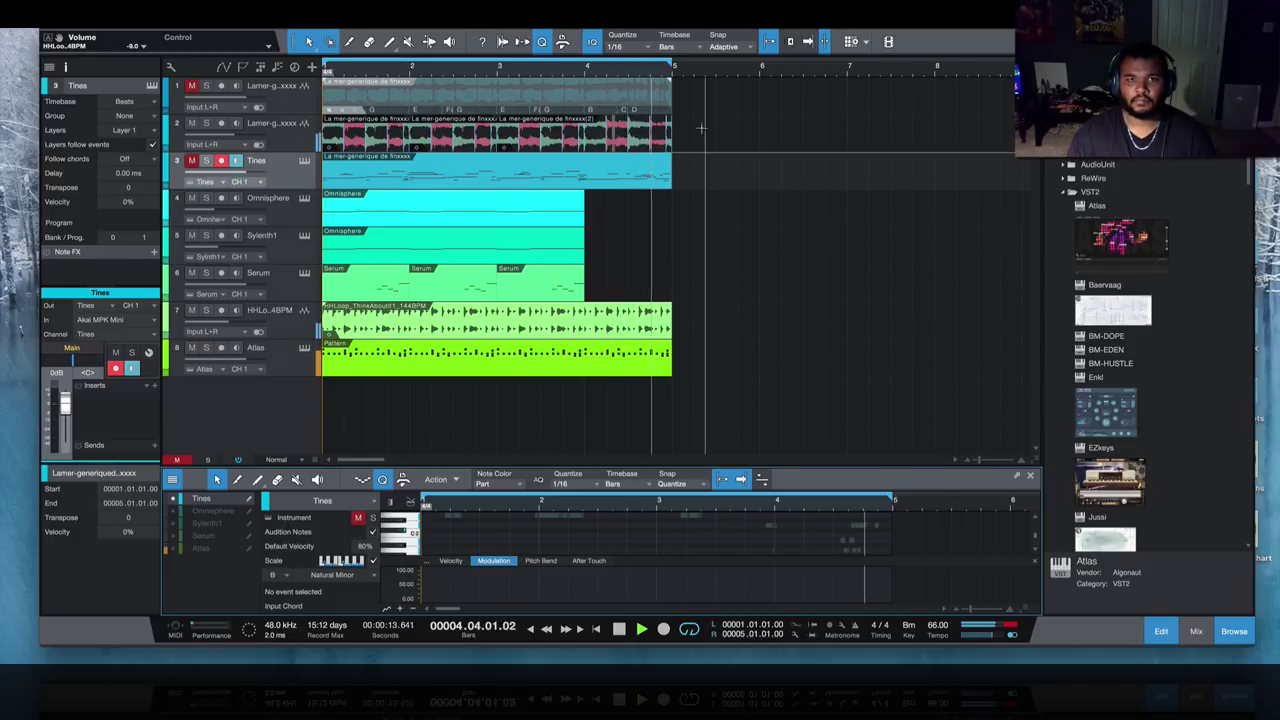
- Rework the extended audio event on track 2 into a one-bar event at bar 4, and duplicate the bar 2 event into bar 3
left_click_drag(669, 138, 980, 146)
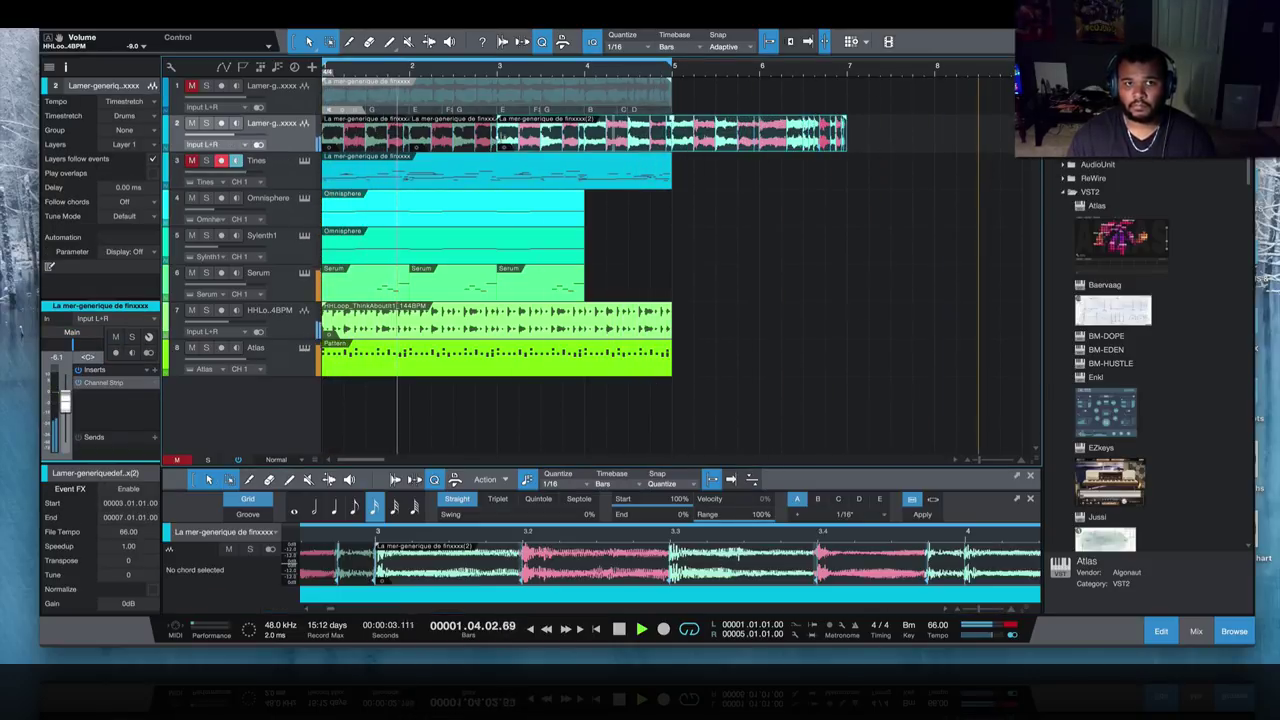
left_click_drag(498, 140, 617, 148)
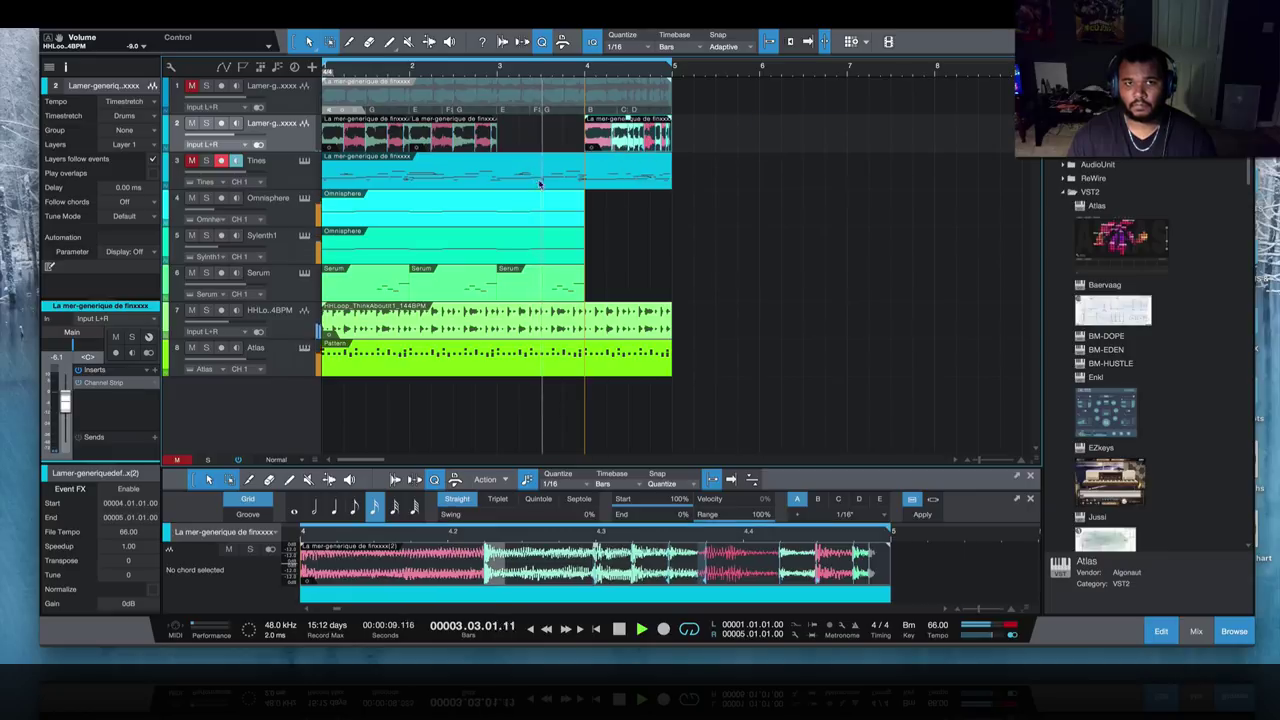
left_click(427, 145)
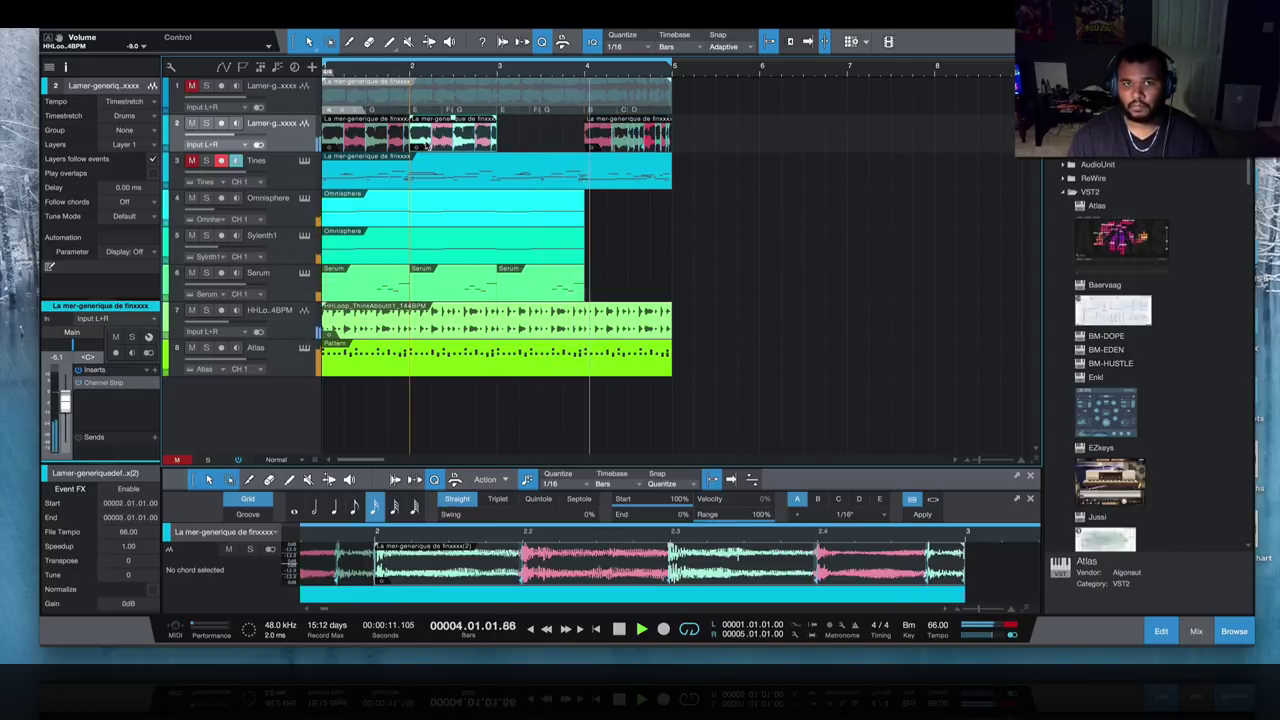
key("ctrl+d")
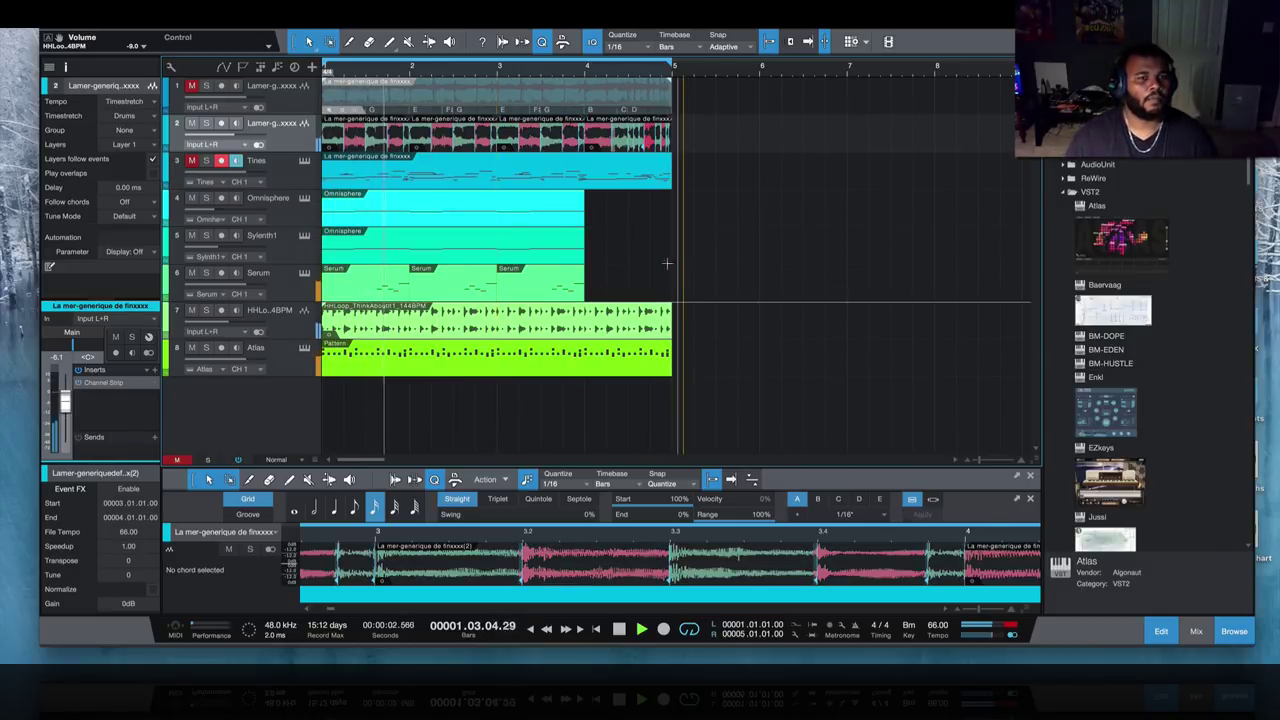
- Extend the Omnisphere part to bar 5 and display the Tines notes behind its notes in an enlarged note editor
left_click_drag(586, 224, 672, 229)
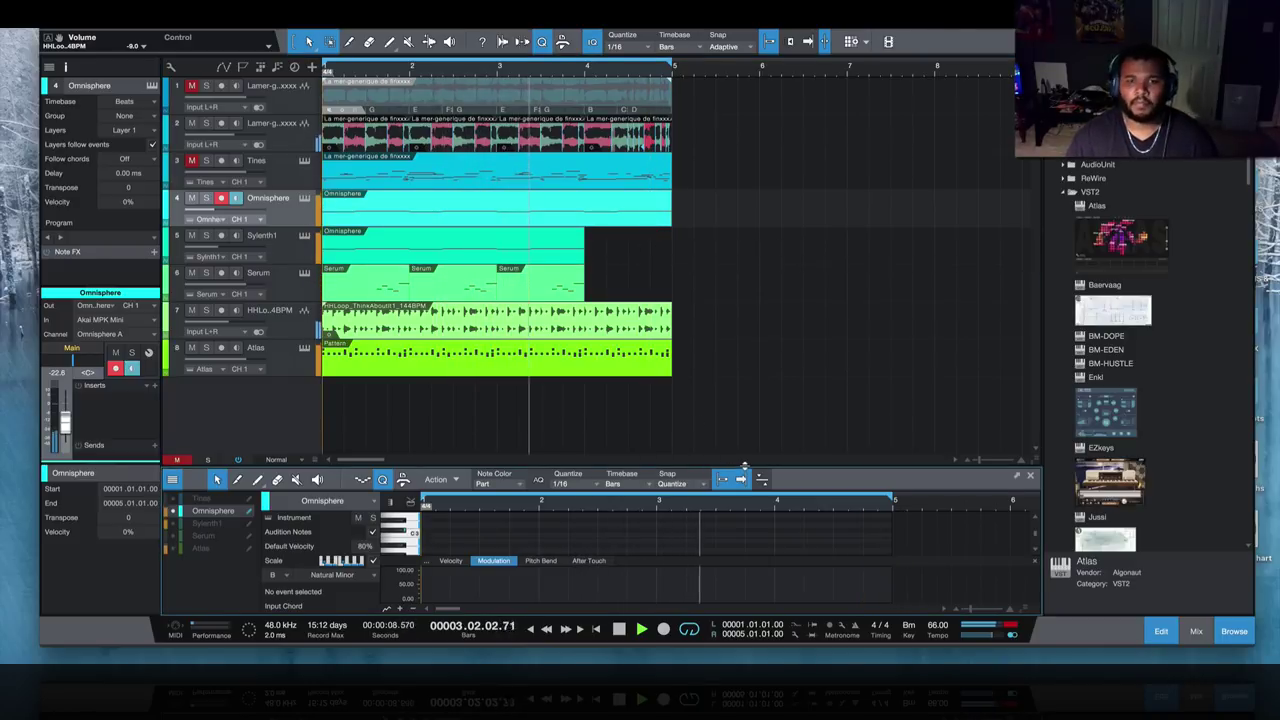
left_click_drag(745, 466, 745, 243)
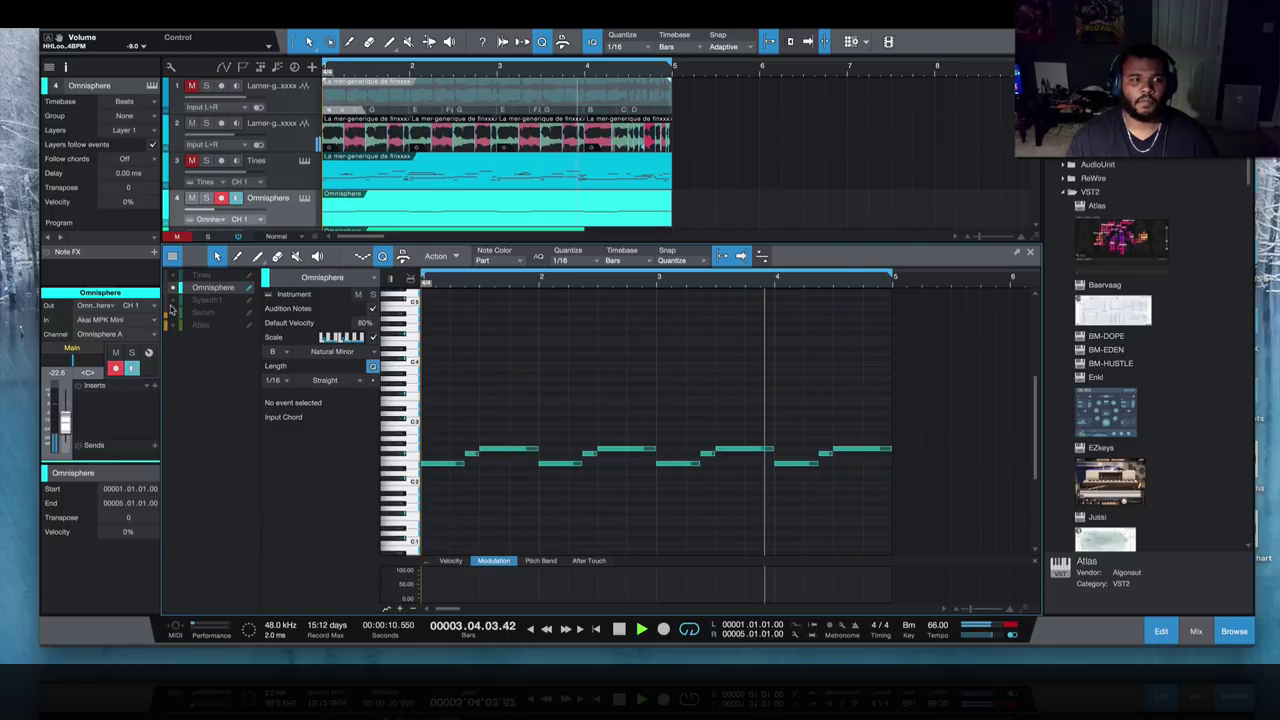
left_click(180, 280)
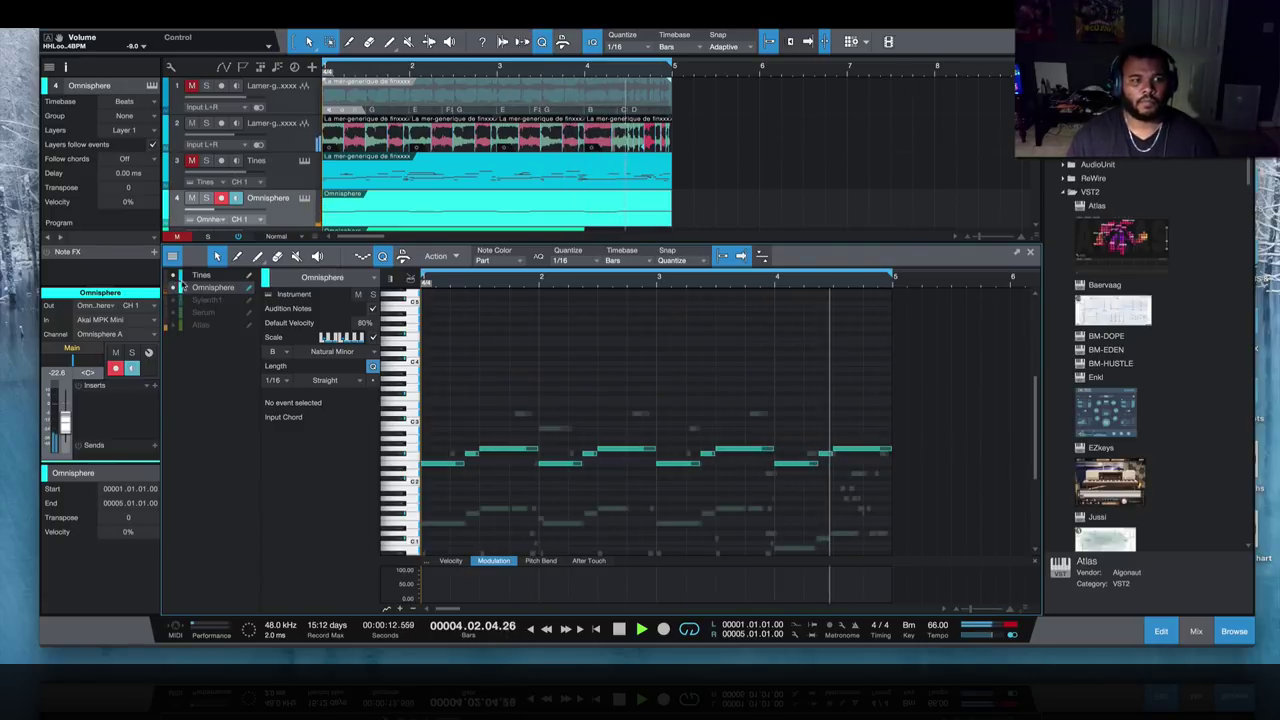
scroll(724, 463, "down", 5)
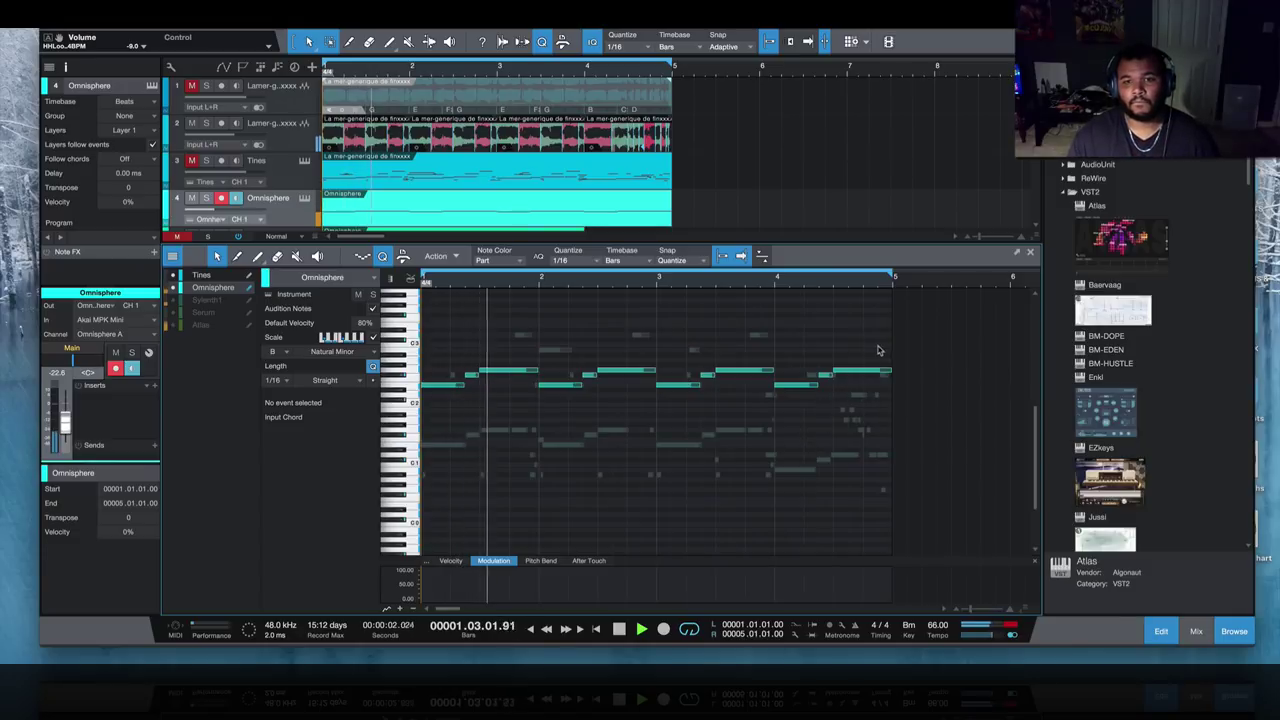
- Lower the three Omnisphere notes in bar 4 so the first sits on B 1, and shrink the note editor
left_click_drag(878, 350, 792, 385)
left_click_drag(790, 456, 788, 470)
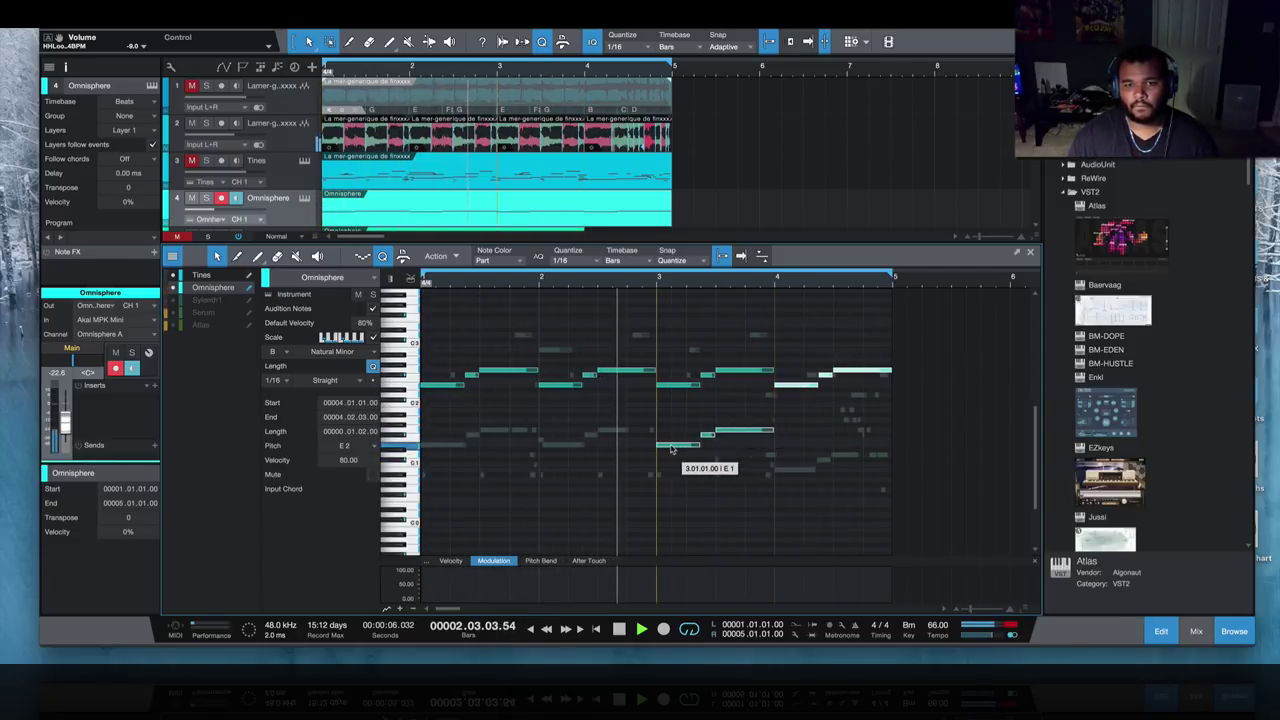
left_click_drag(774, 427, 922, 514)
key("shift+Up")
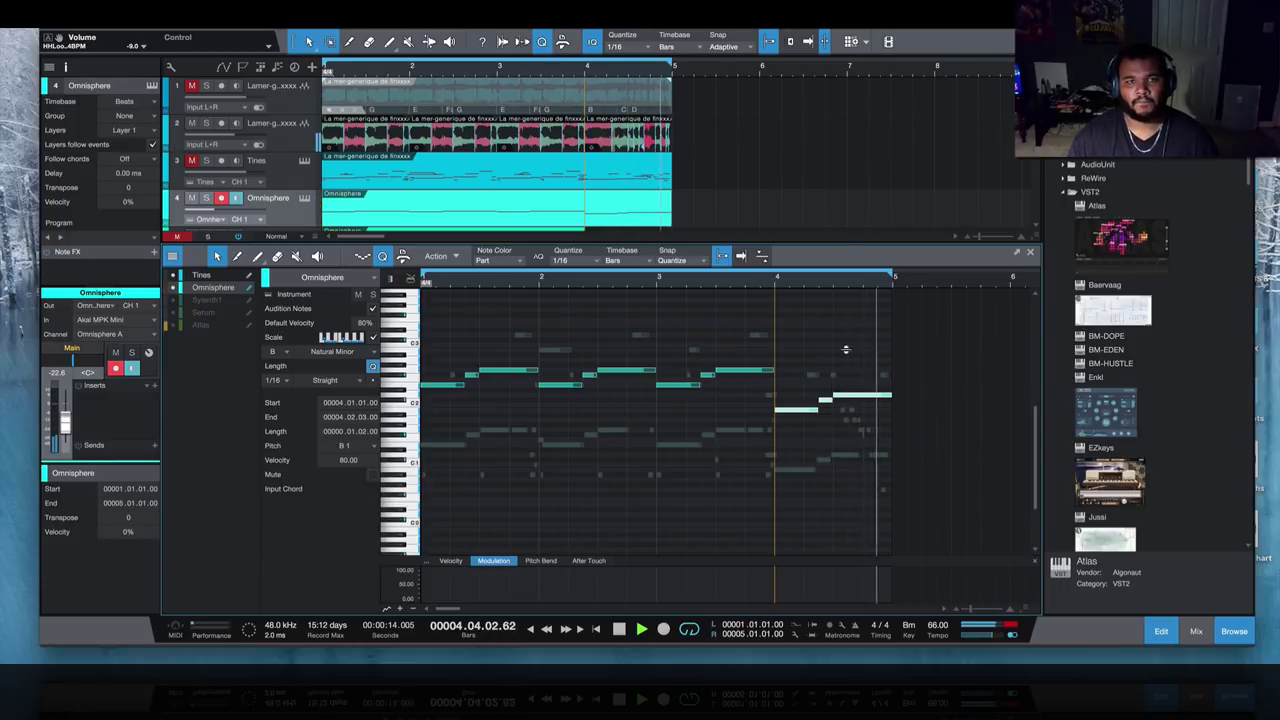
left_click_drag(842, 242, 842, 415)
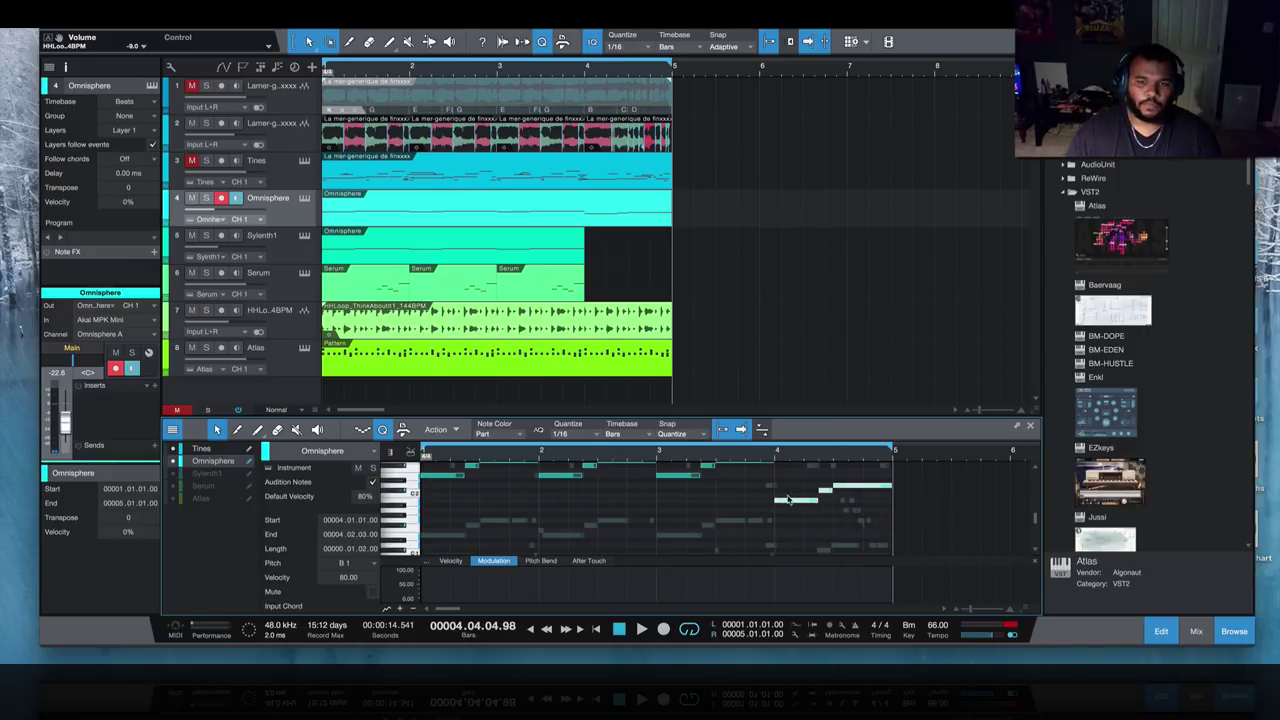
- Split the Omnisphere part at bar 4 and copy its bar 4 section onto the Sylenth1 track
left_click(349, 42)
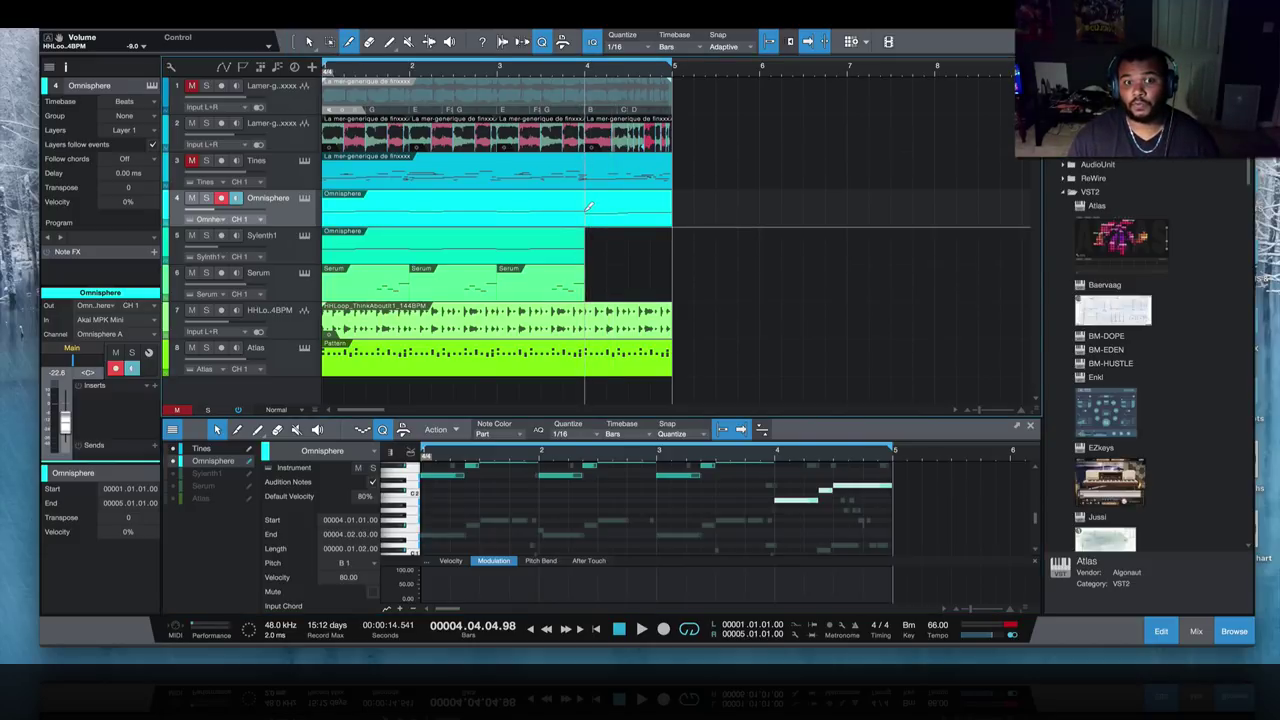
left_click(588, 207)
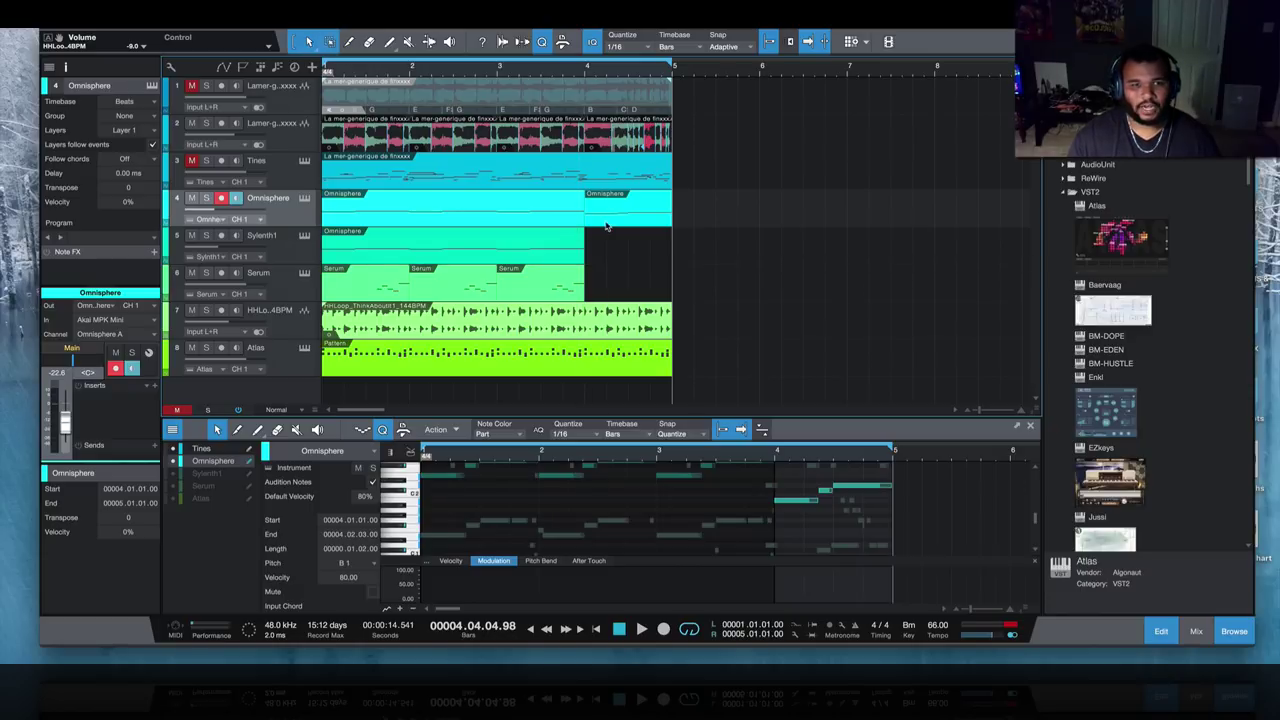
left_click_drag(620, 222, 617, 251)
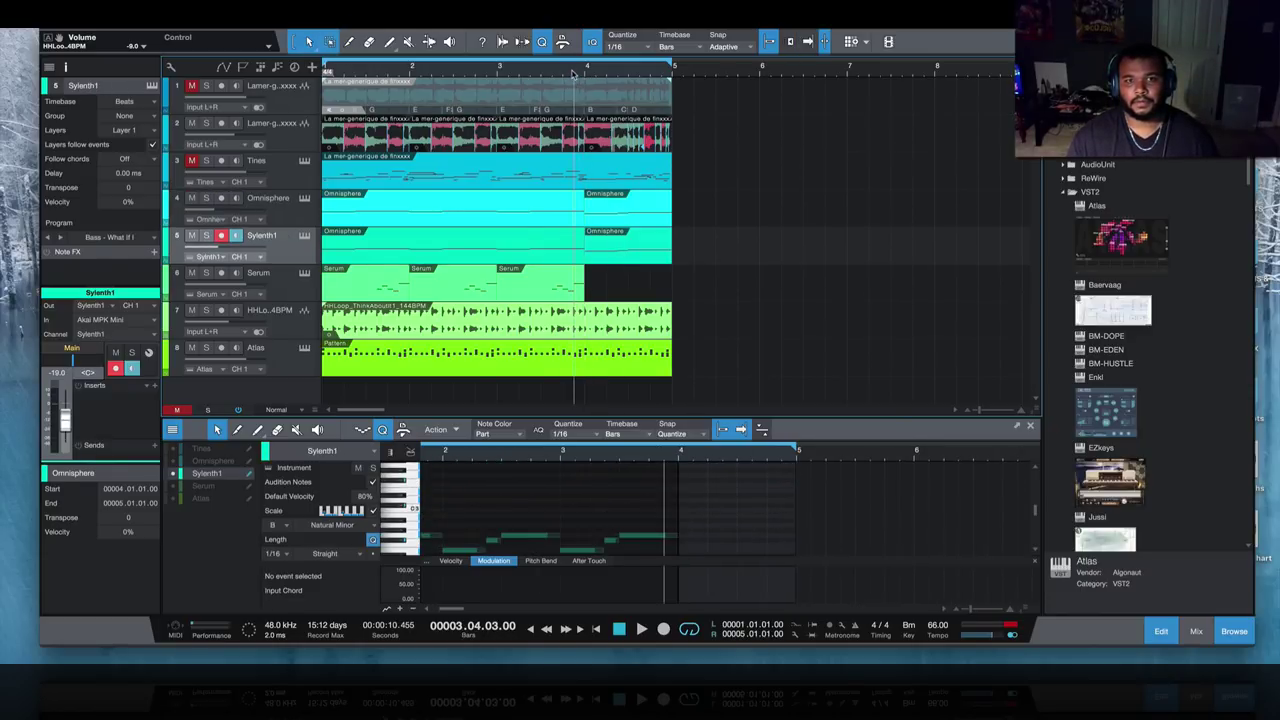
key("f")
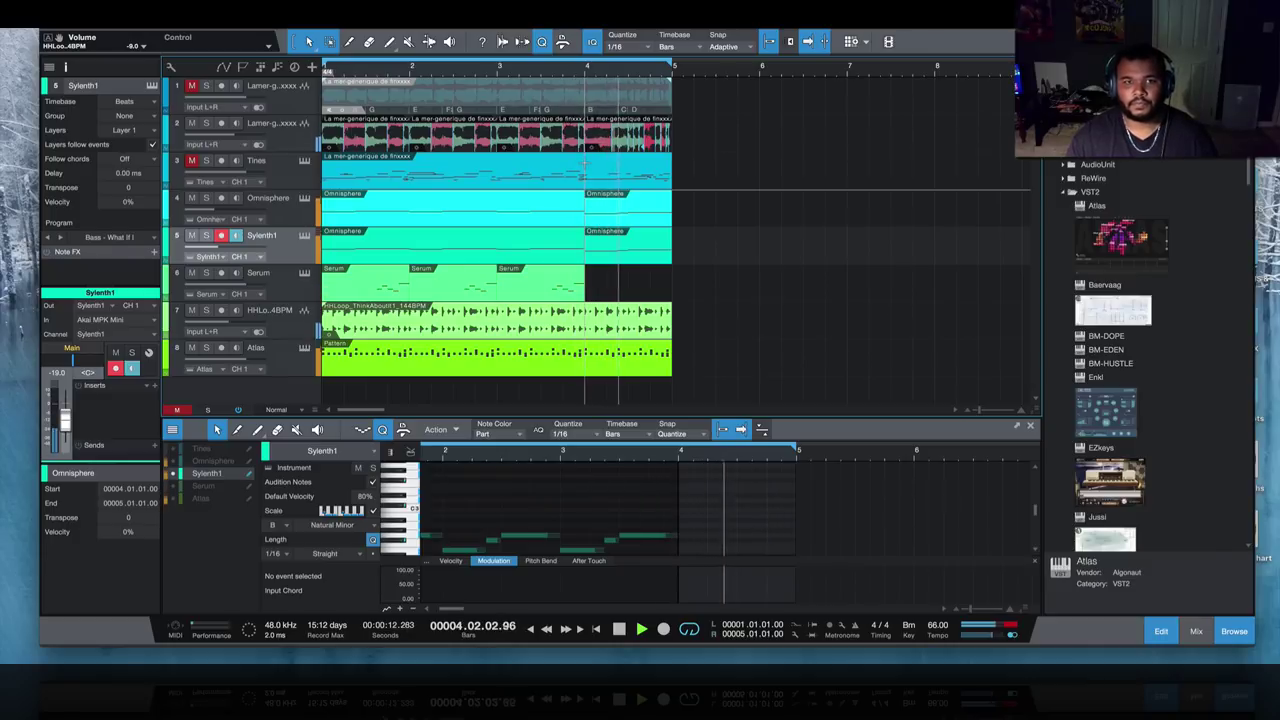
- Duplicate the bar 3 Serum part into bar 4 and display the Tines notes behind its notes in an enlarged note editor
left_click(573, 296)
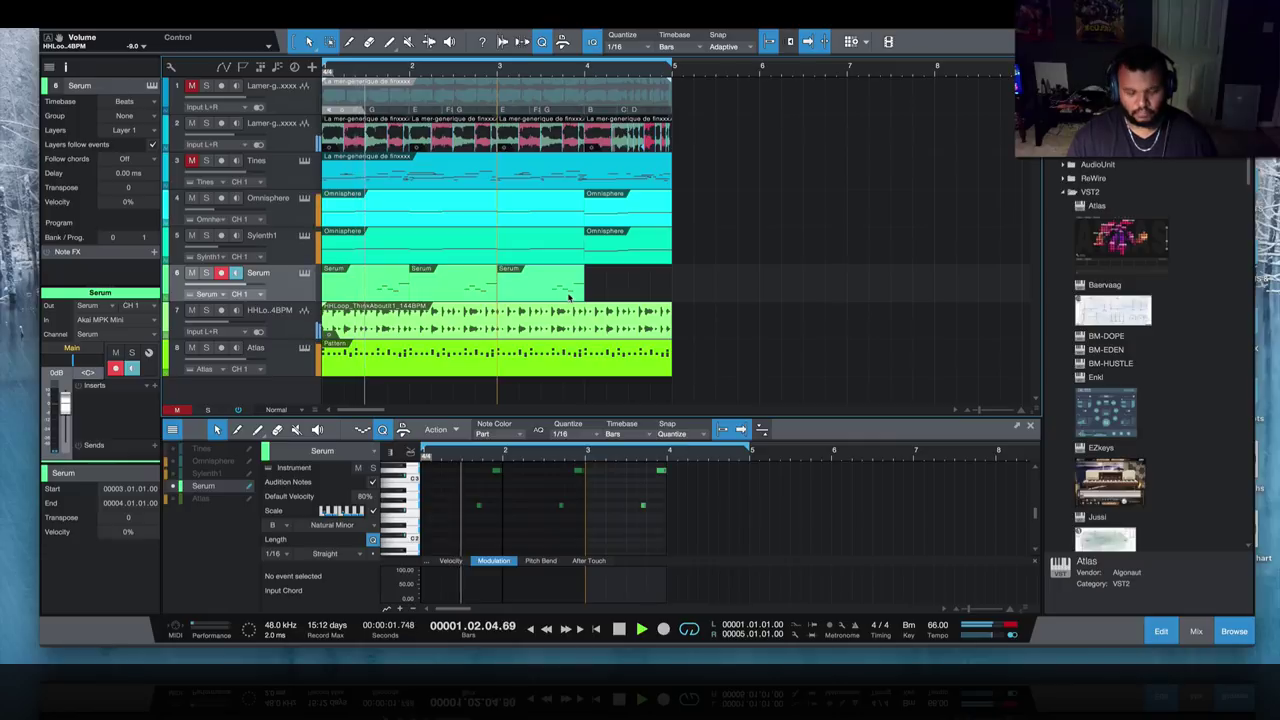
key("d")
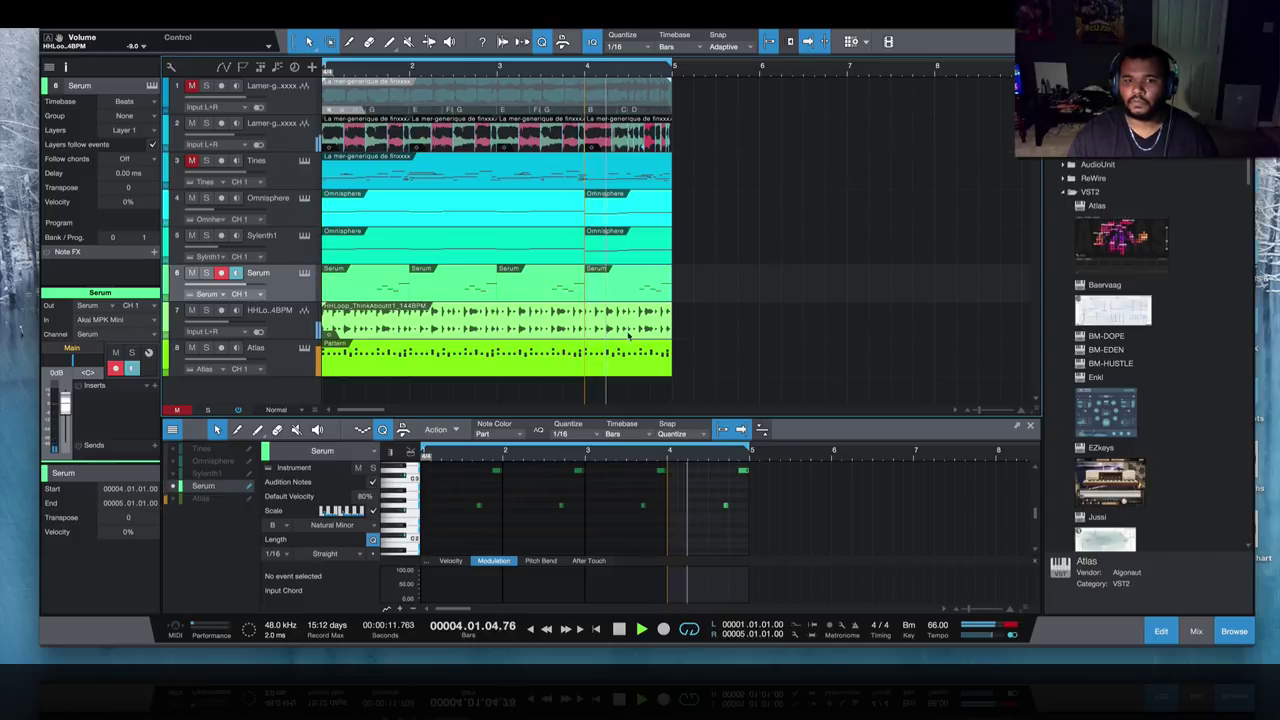
left_click_drag(784, 415, 784, 207)
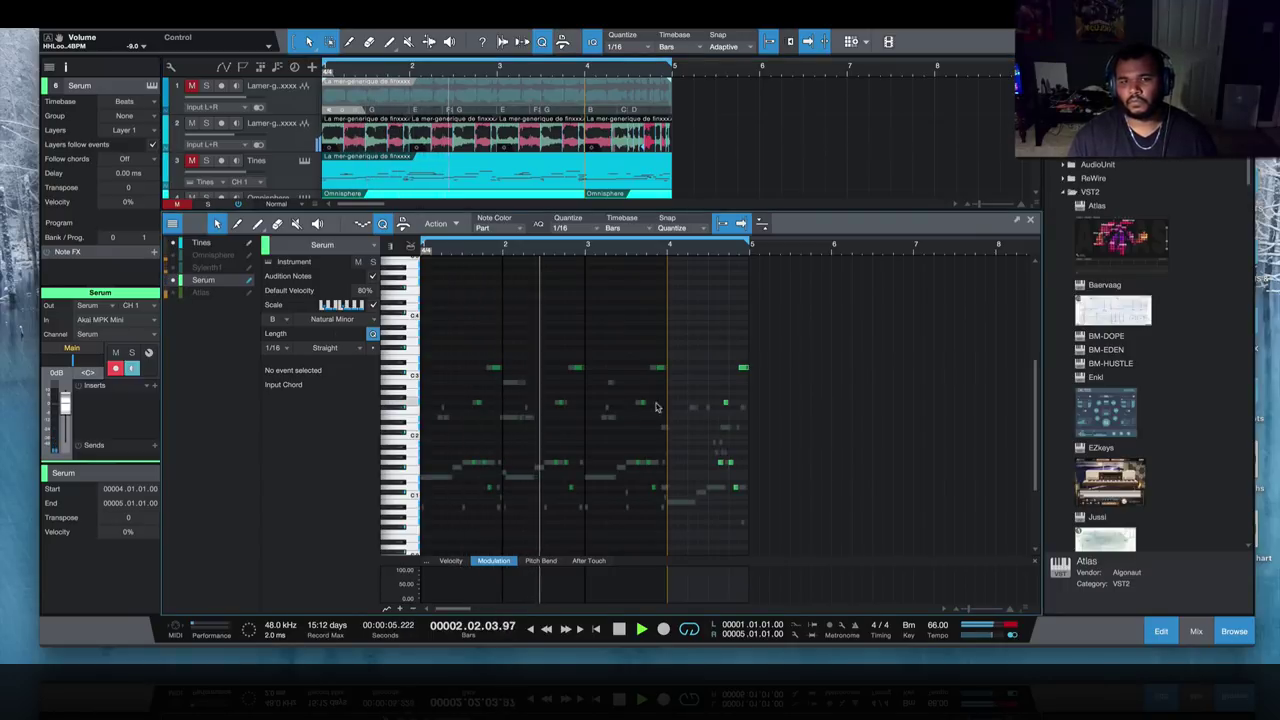
left_click(174, 243)
left_click_drag(714, 252, 712, 313)
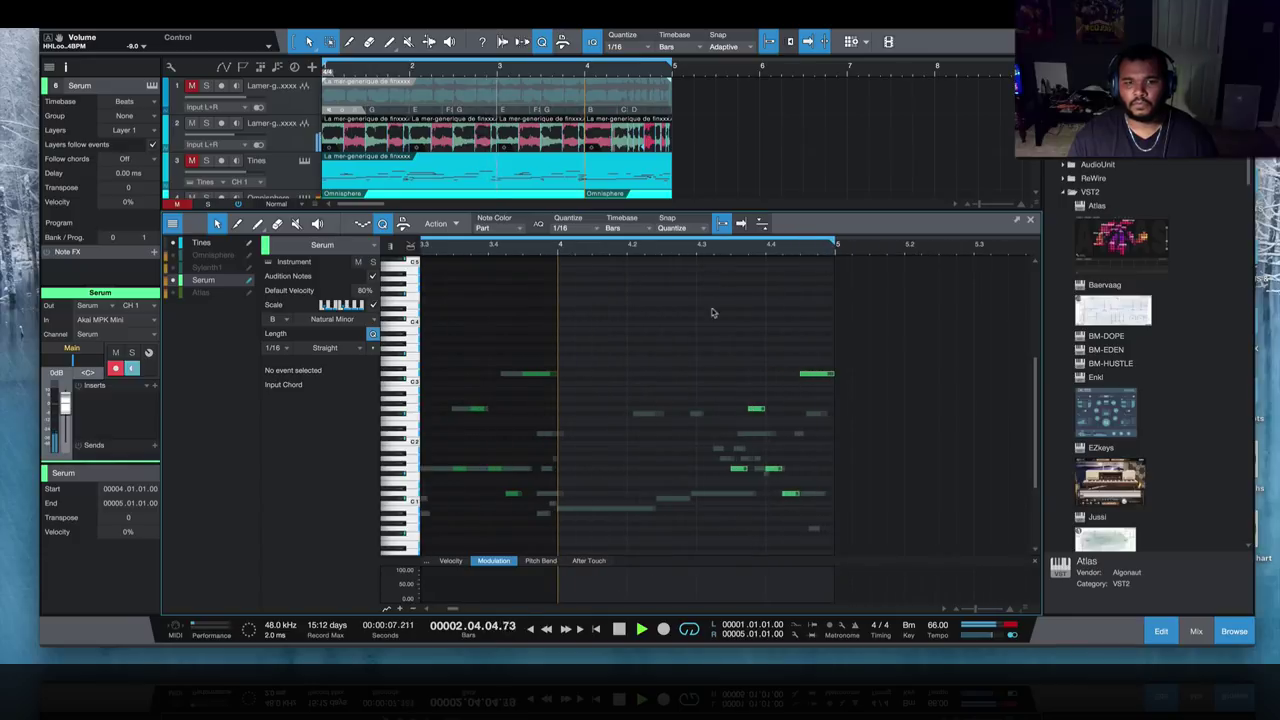
- Replace the copied Serum notes in bar 4 with a single F# 2 note starting at 4.01.01.00 and lasting three beats
left_click(566, 414)
left_click_drag(575, 413, 700, 424)
left_click_drag(729, 340, 888, 514)
key("Delete")
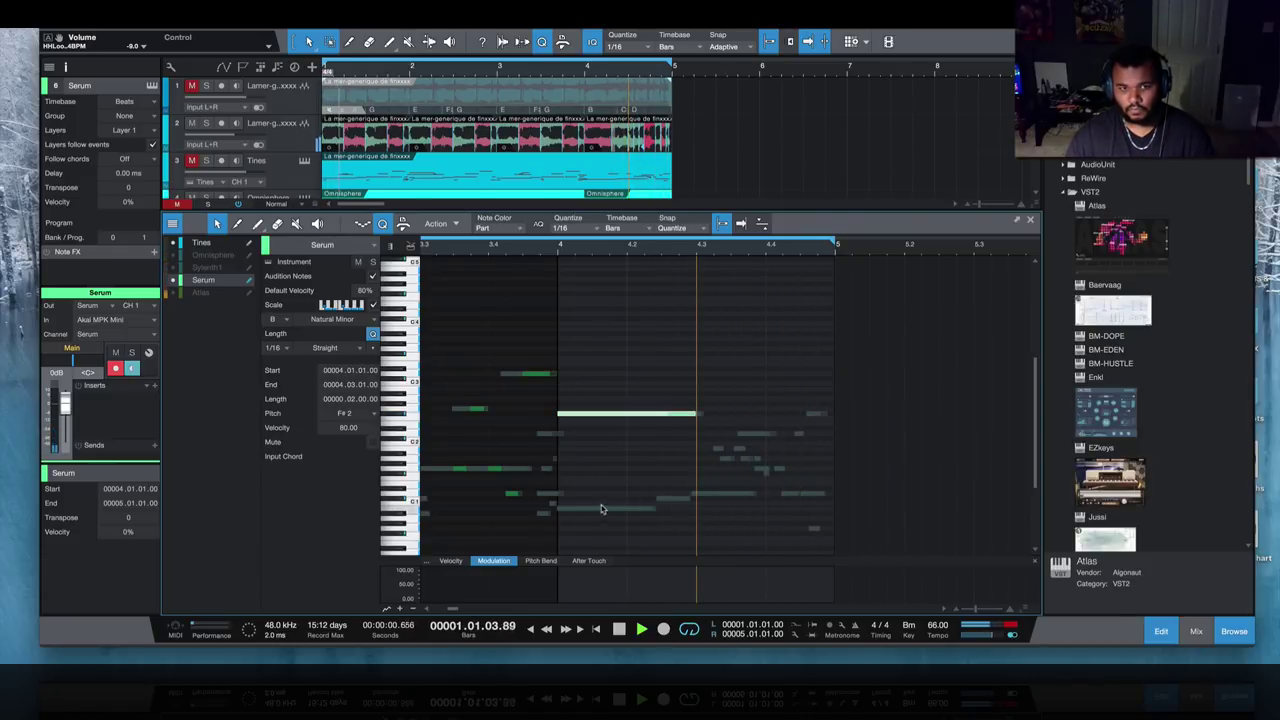
left_click(484, 246)
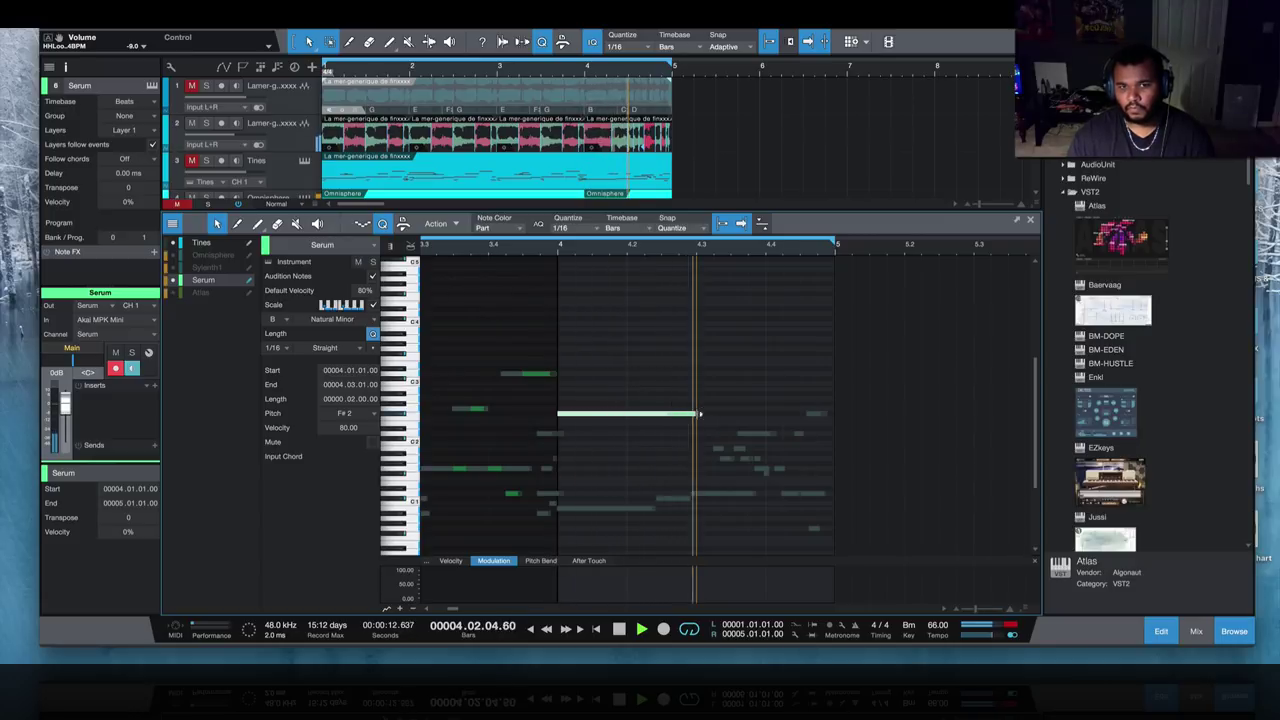
left_click_drag(699, 413, 774, 419)
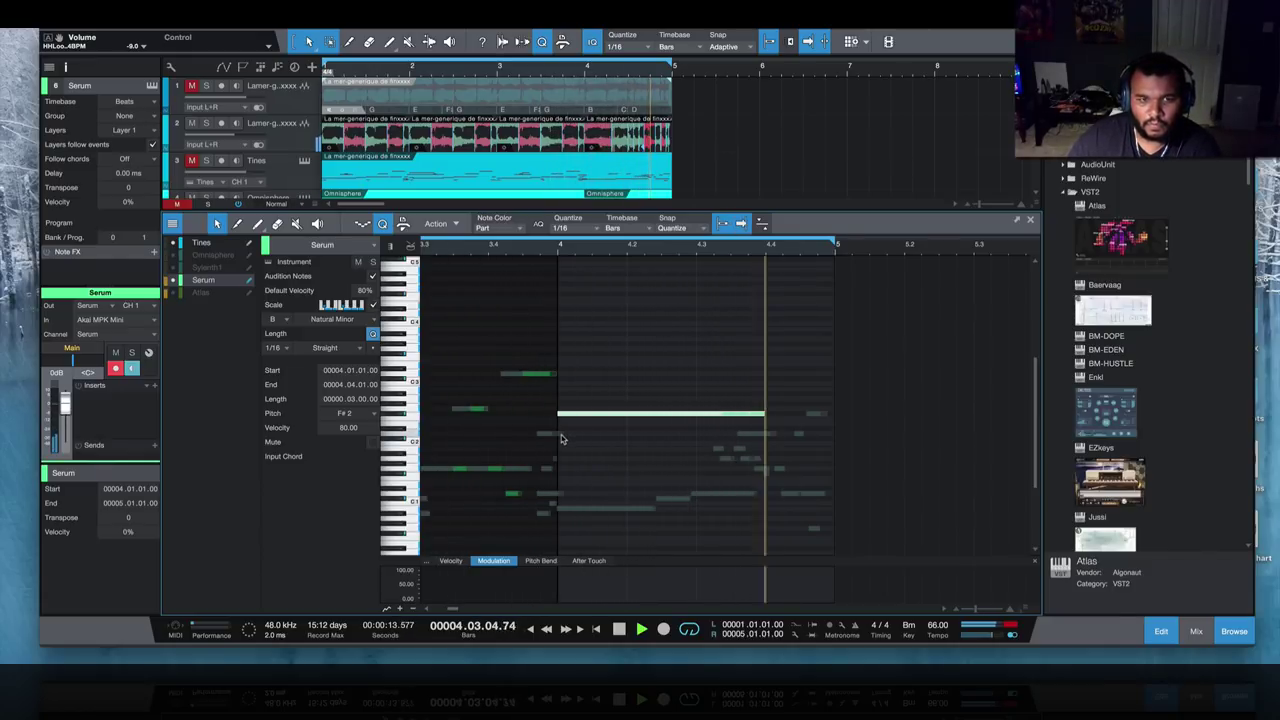
- Put a short lower lead-in note at the start of bar 4 and, with Quantize at 1/32, start the F# 2 note at 4.01.01.50
key("alt+Right")
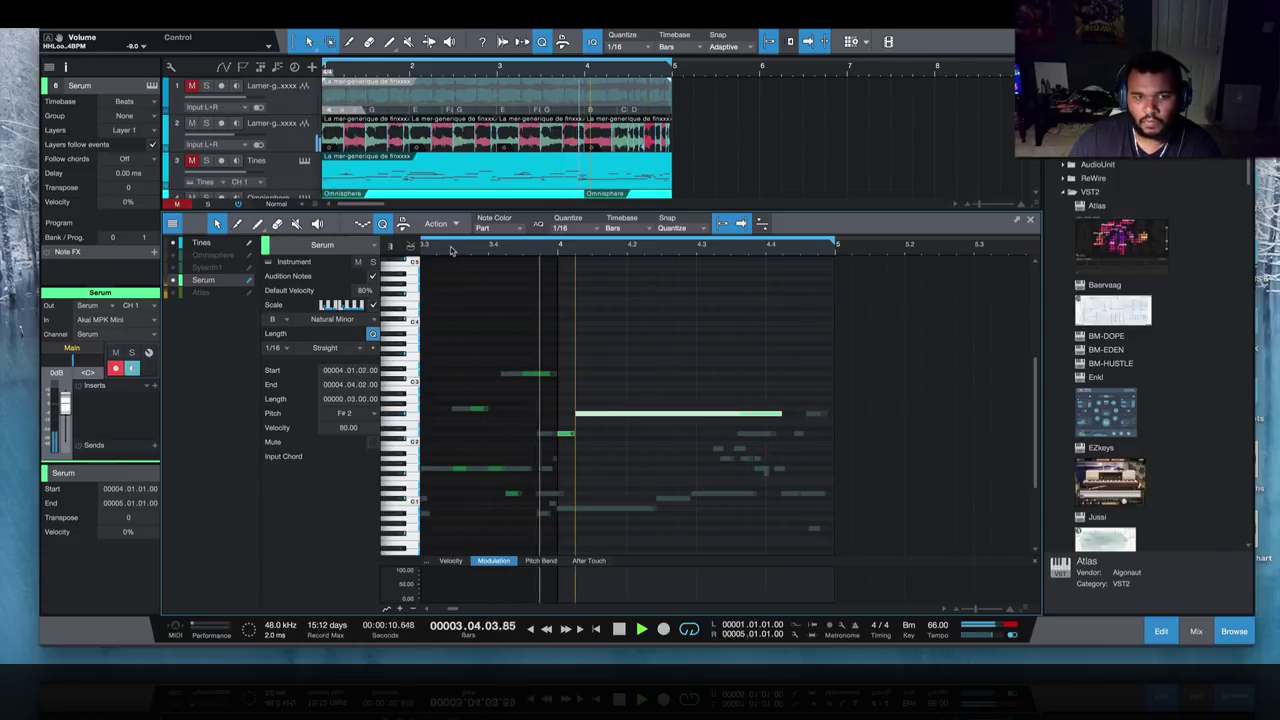
scroll(528, 271, "up", 8)
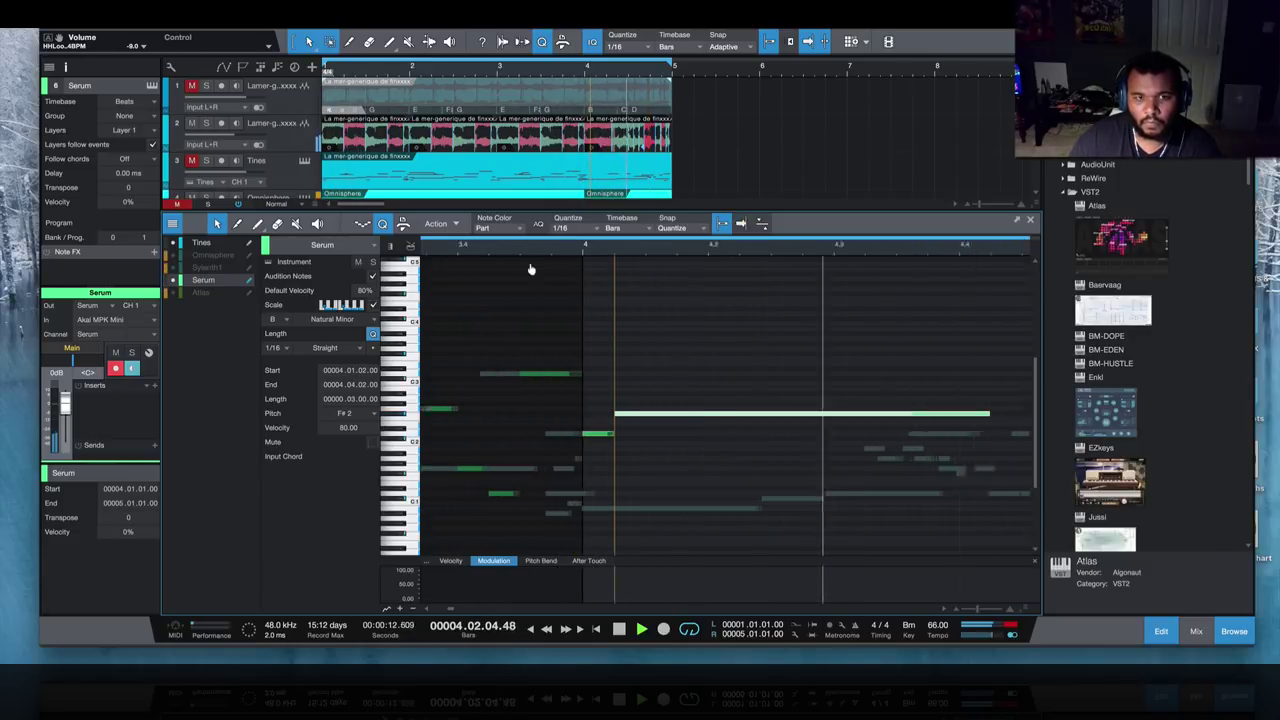
left_click(567, 229)
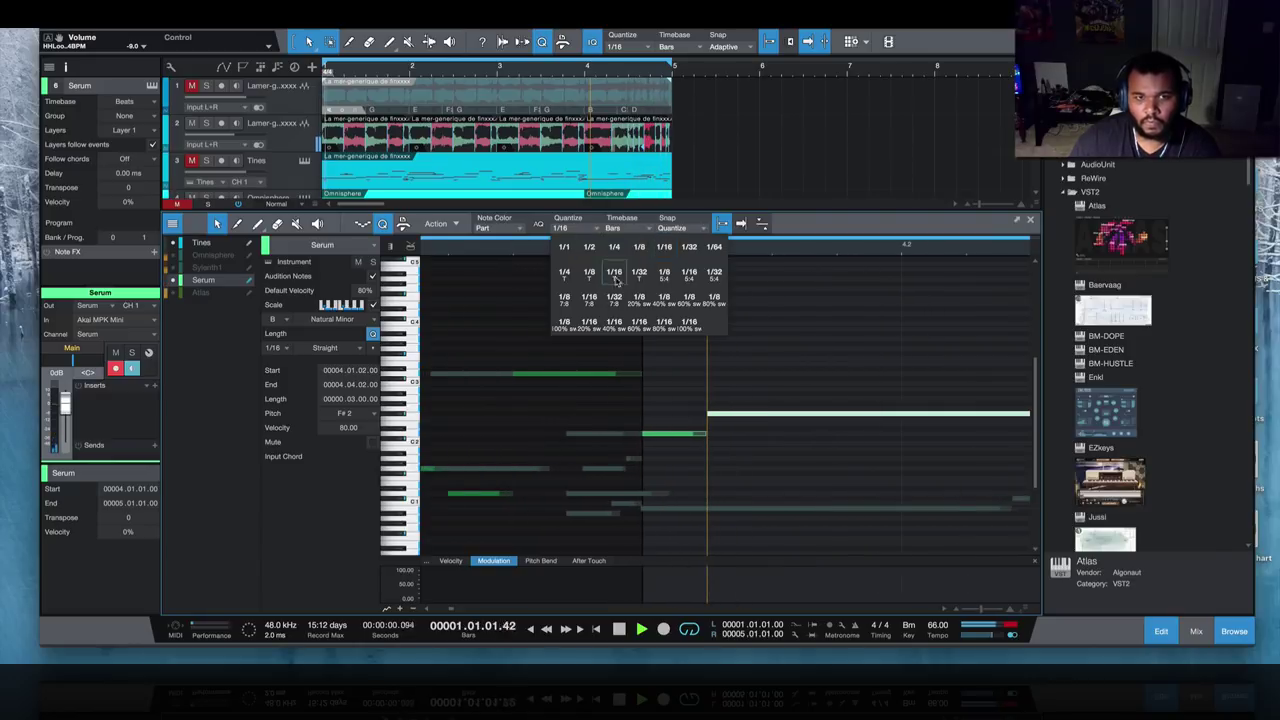
left_click(689, 248)
left_click_drag(727, 419, 695, 419)
key("w")
key("w")
key("w")
key("w")
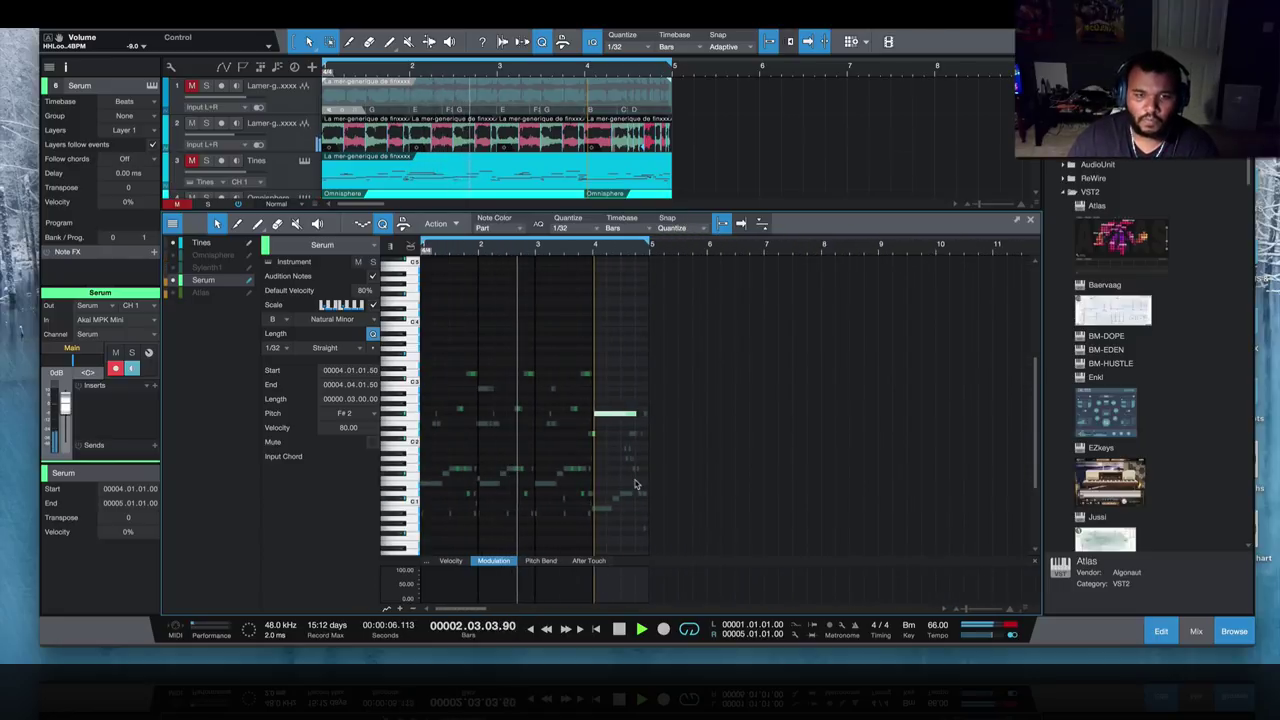
left_click(481, 534)
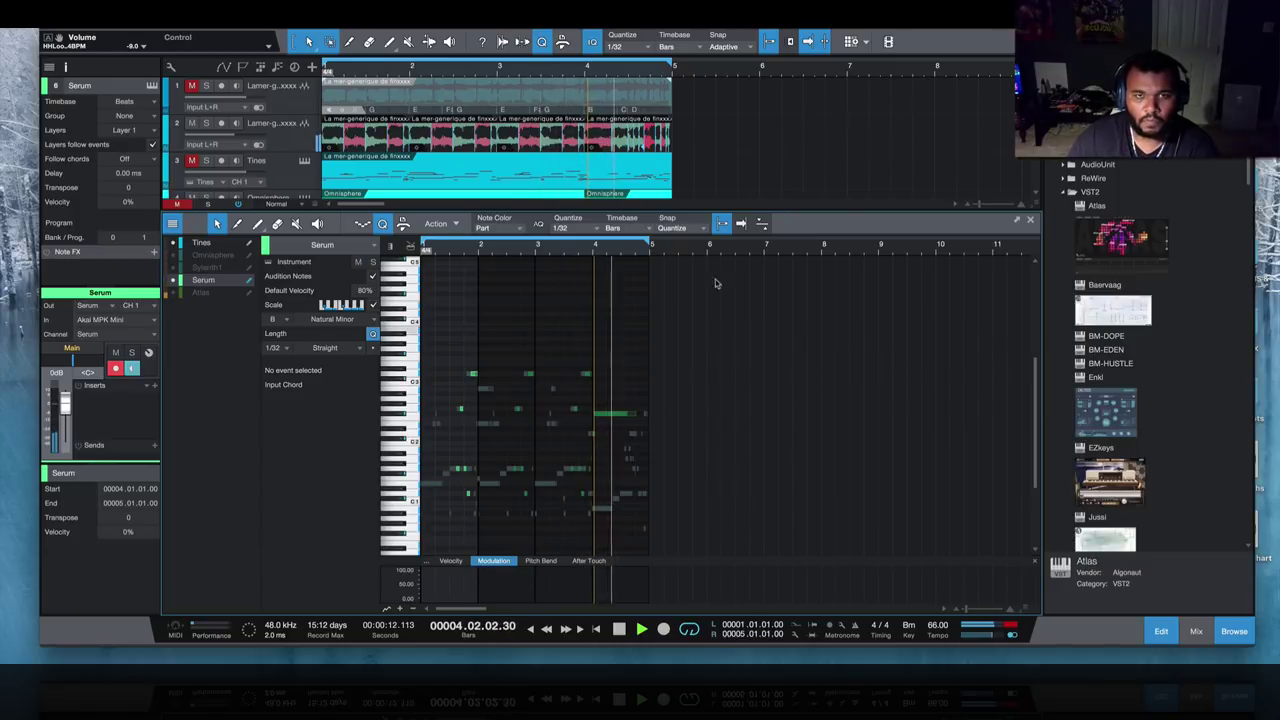
- Shorten the Atlas pattern so it ends at the start of bar 4, and set the arrangement's Quantize to 1/16
left_click_drag(818, 260, 818, 440)
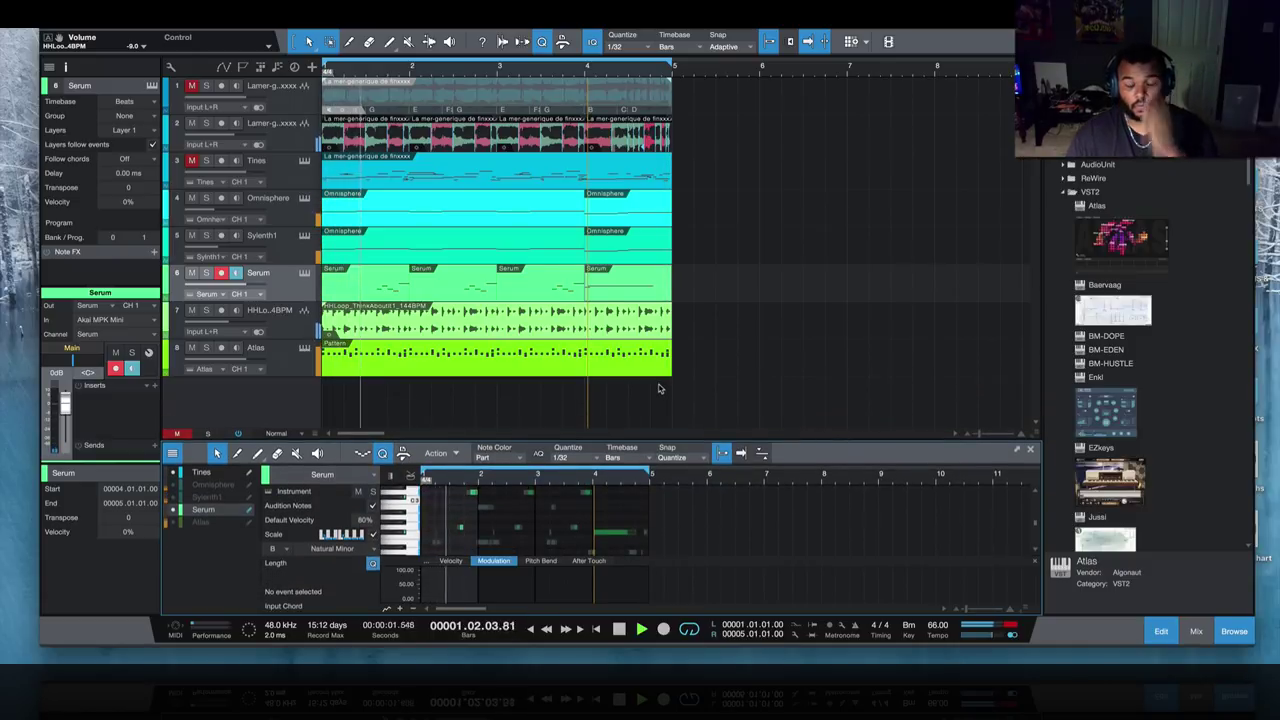
left_click(625, 370)
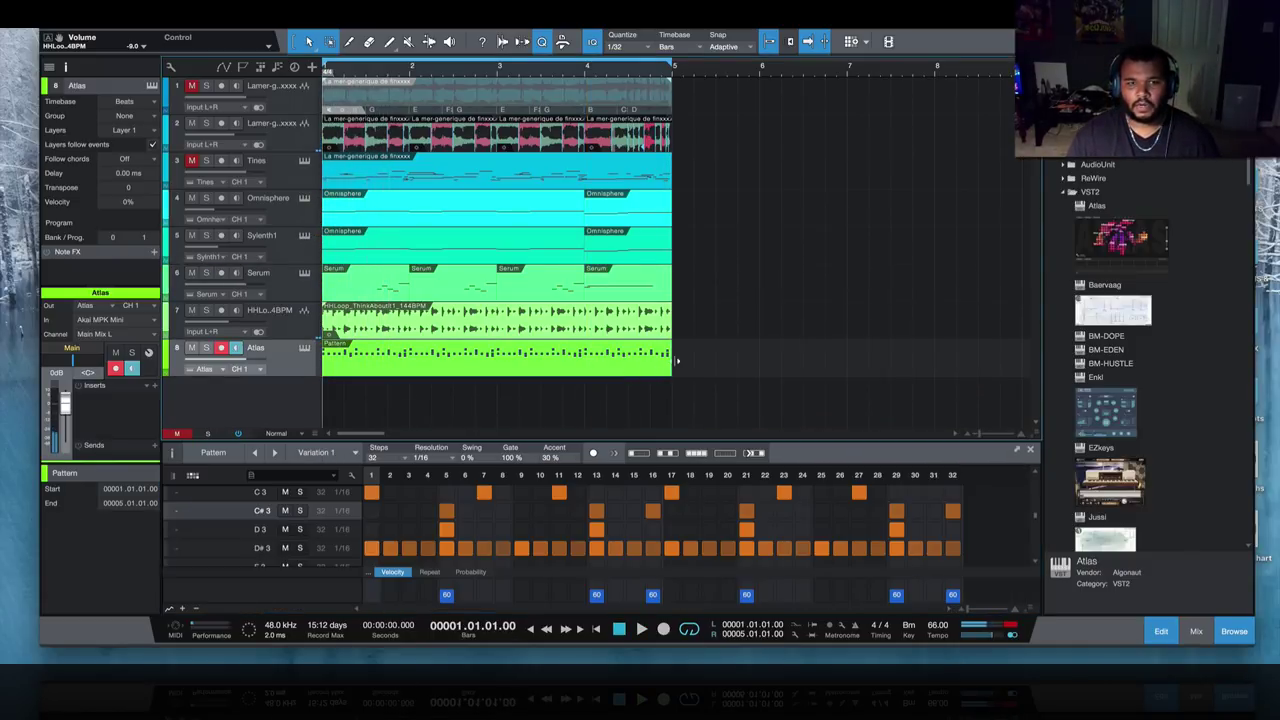
left_click_drag(670, 368, 584, 368)
left_click(648, 50)
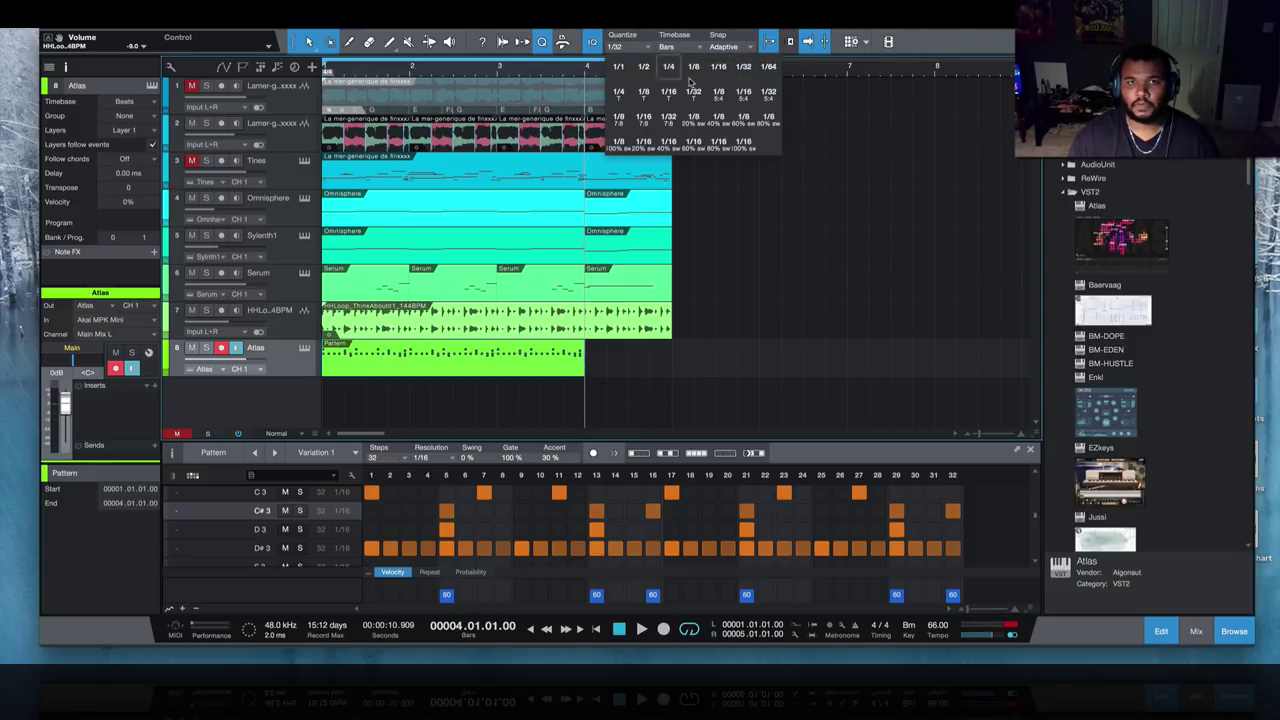
left_click(720, 68)
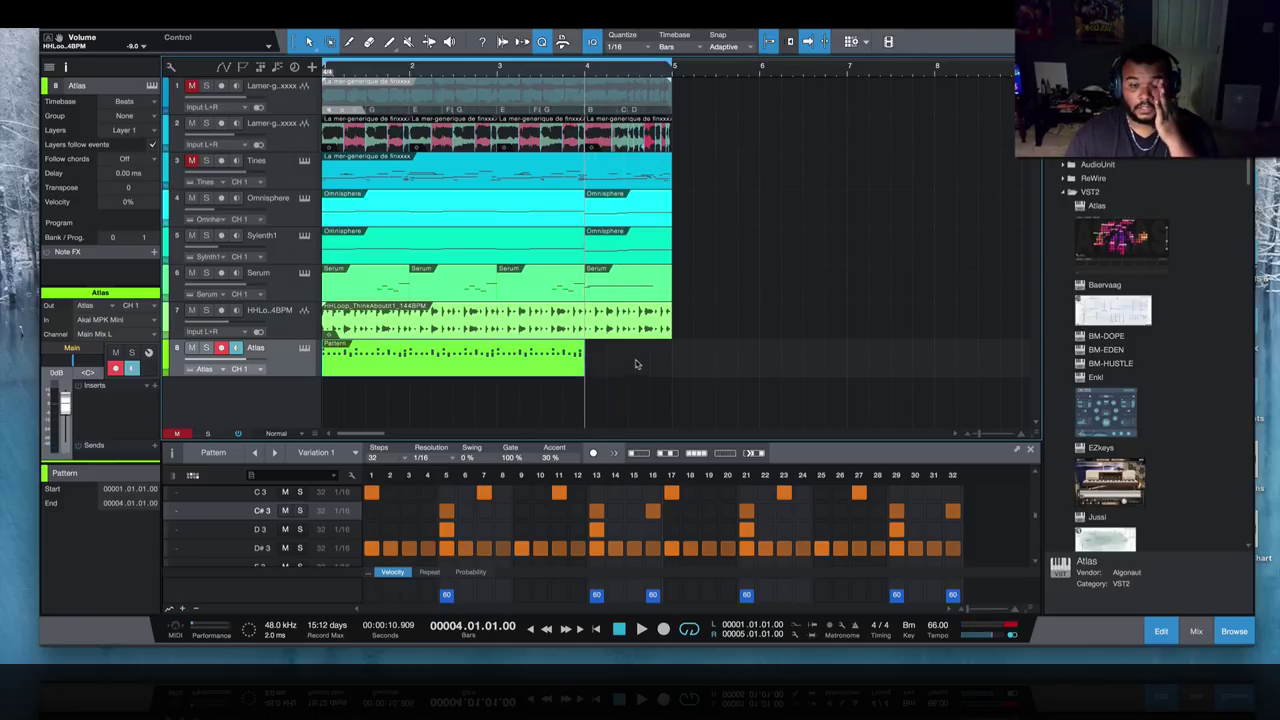
- Name the existing Atlas pattern variation VERSE and duplicate it as a second variation named FILL
left_click(172, 454)
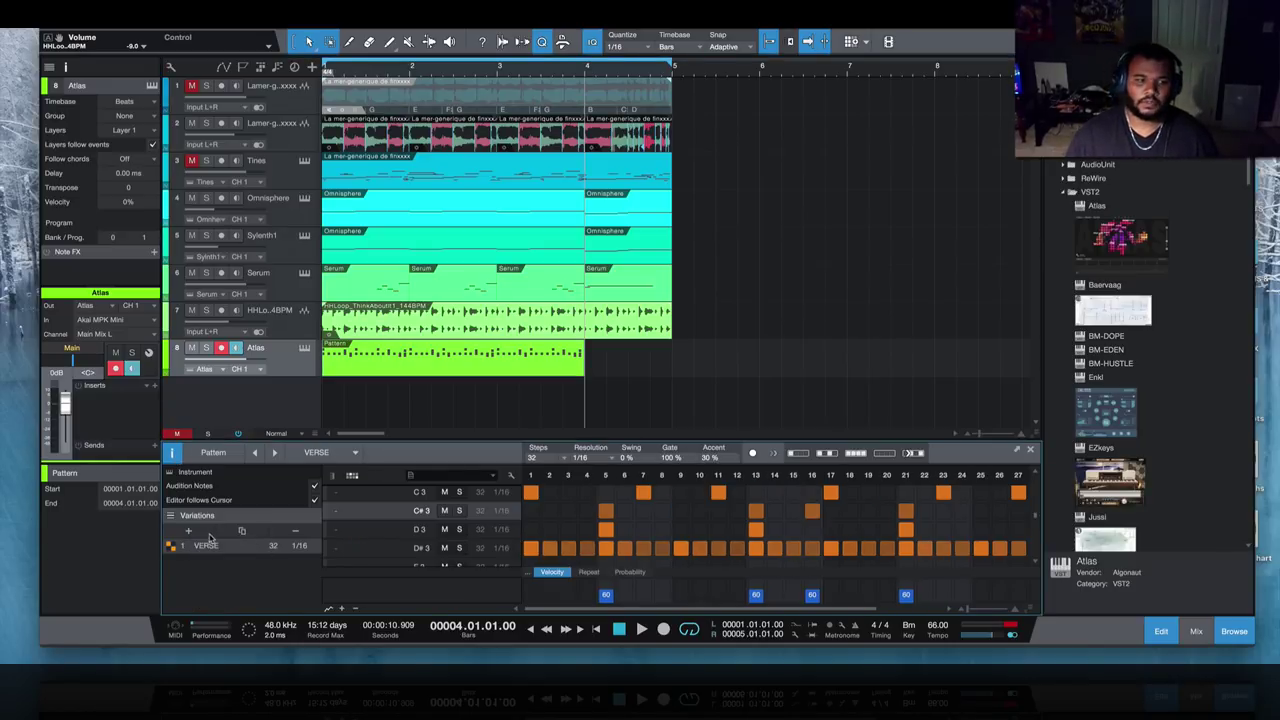
left_click(242, 531)
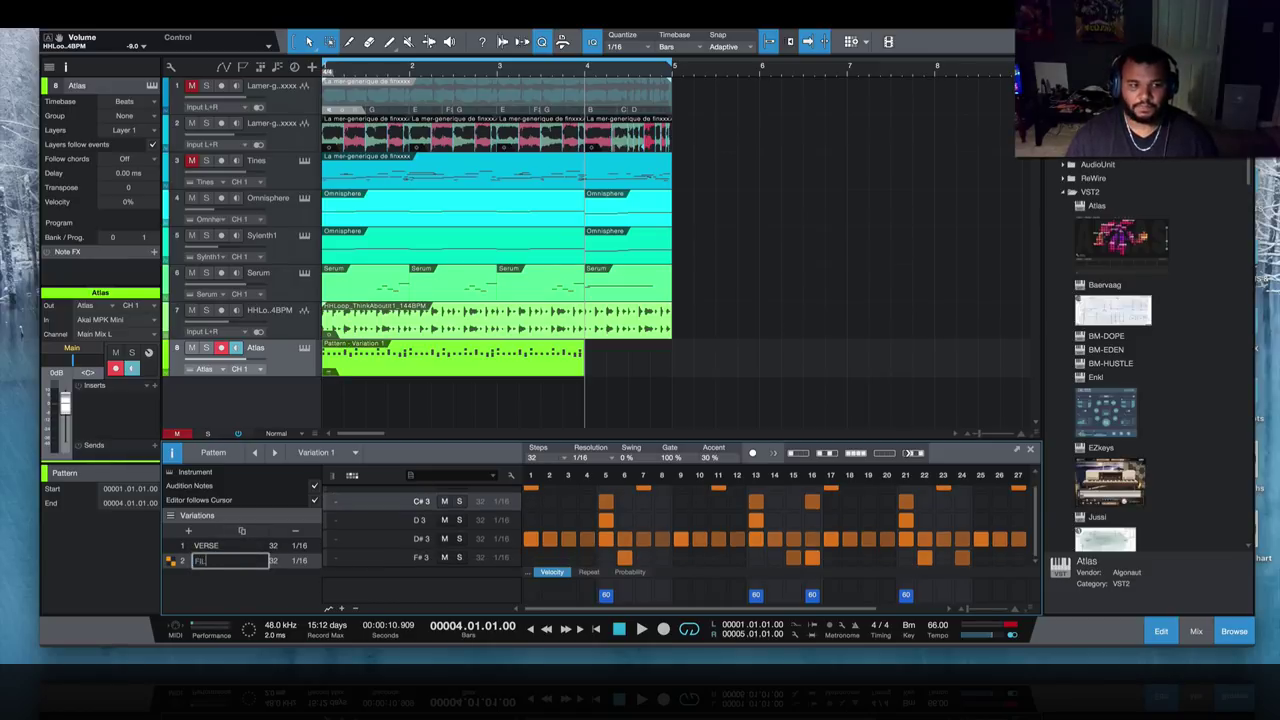
double_click(592, 367)
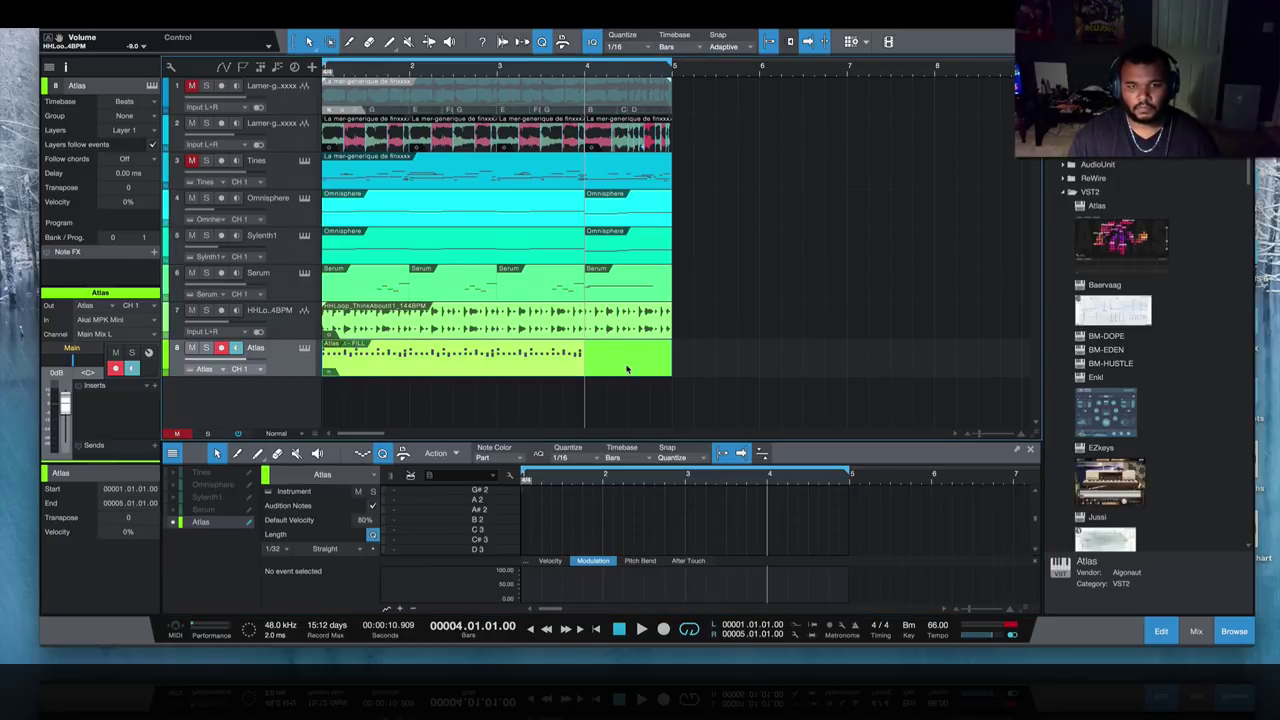
key("ctrl+z")
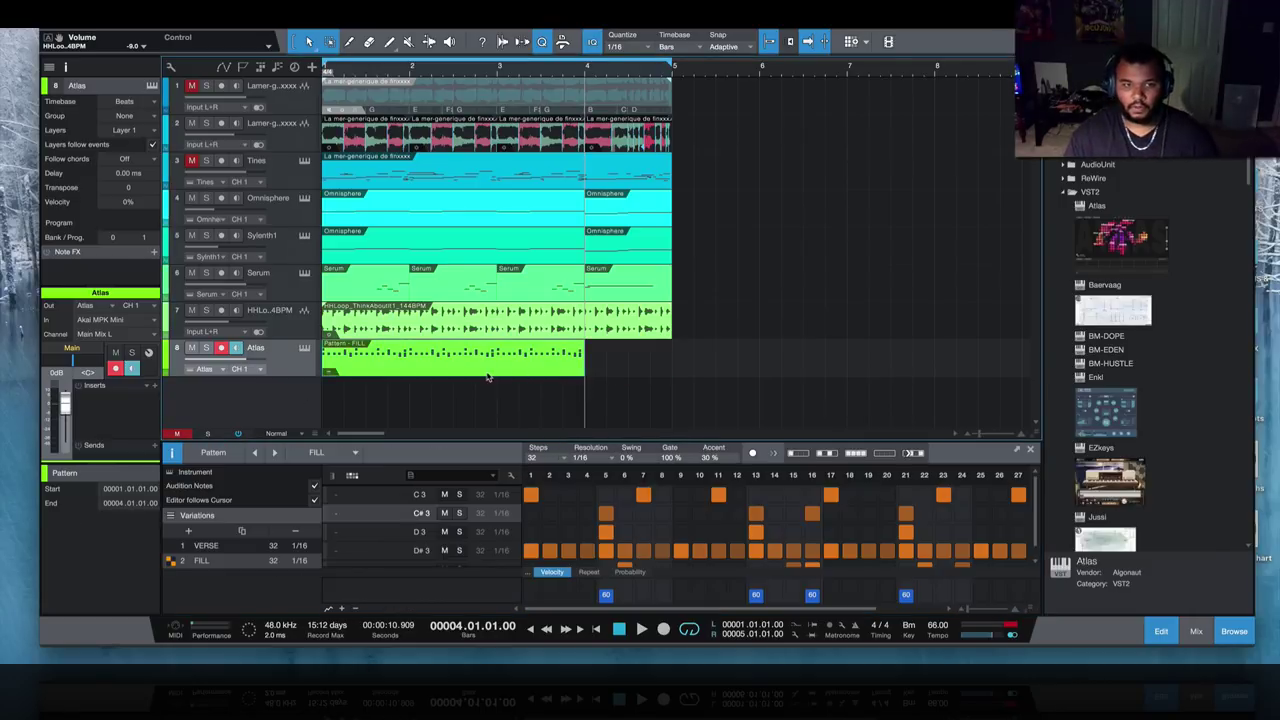
- Place a separate one-bar FILL pattern part at bar 4 and assign the VERSE variation to the part covering bars 1 to 3
left_click_drag(541, 371, 672, 372)
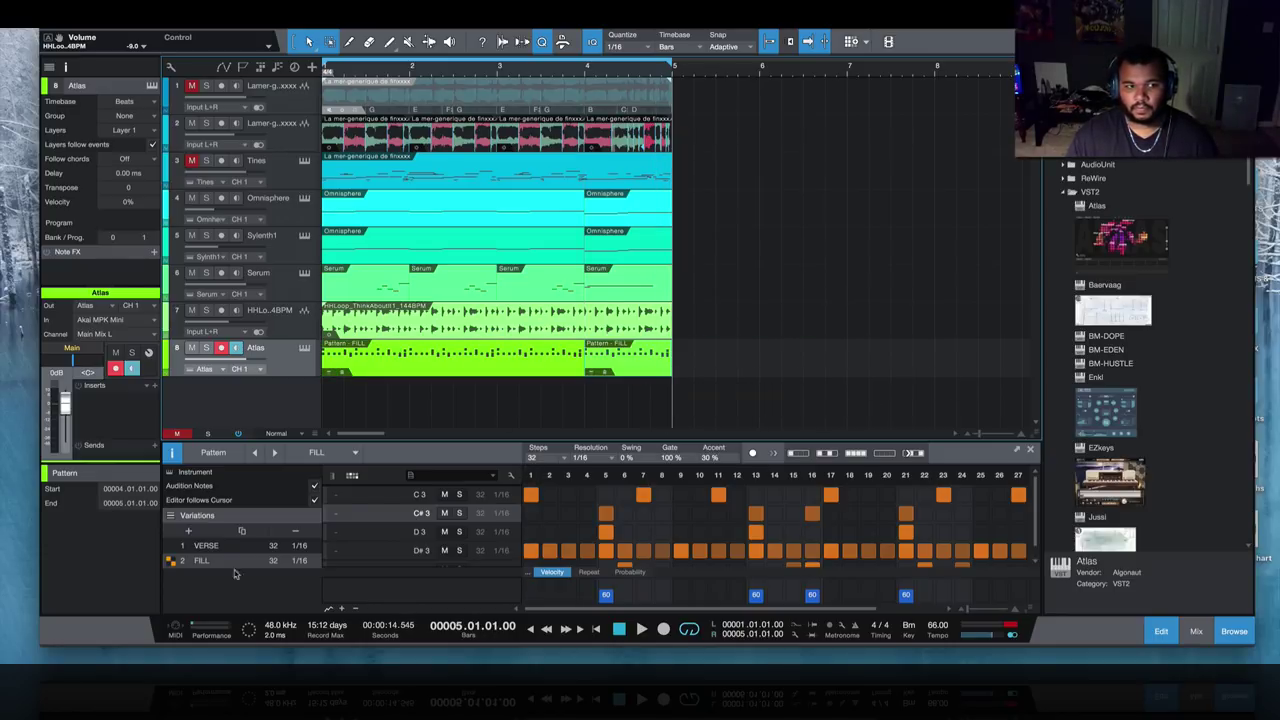
left_click(383, 372)
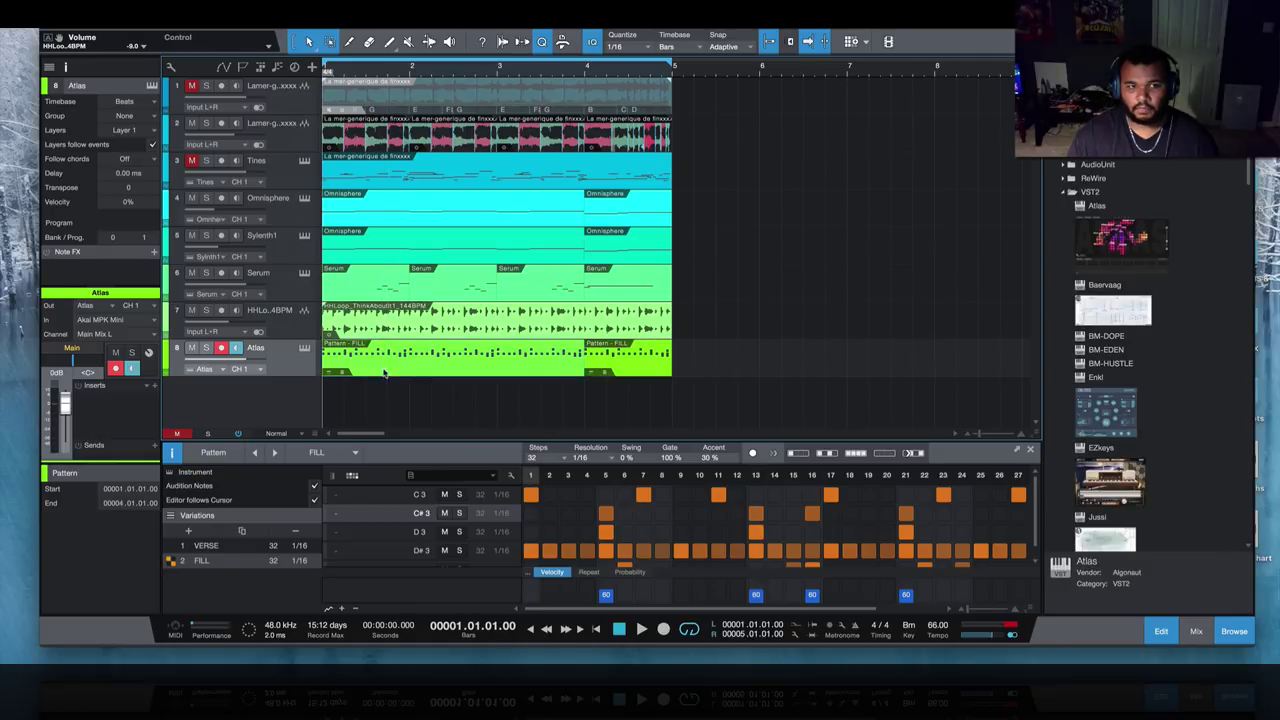
left_click(203, 545)
- Loop playback over the bar 4 FILL pattern part and enlarge the pattern editor
left_click(628, 369)
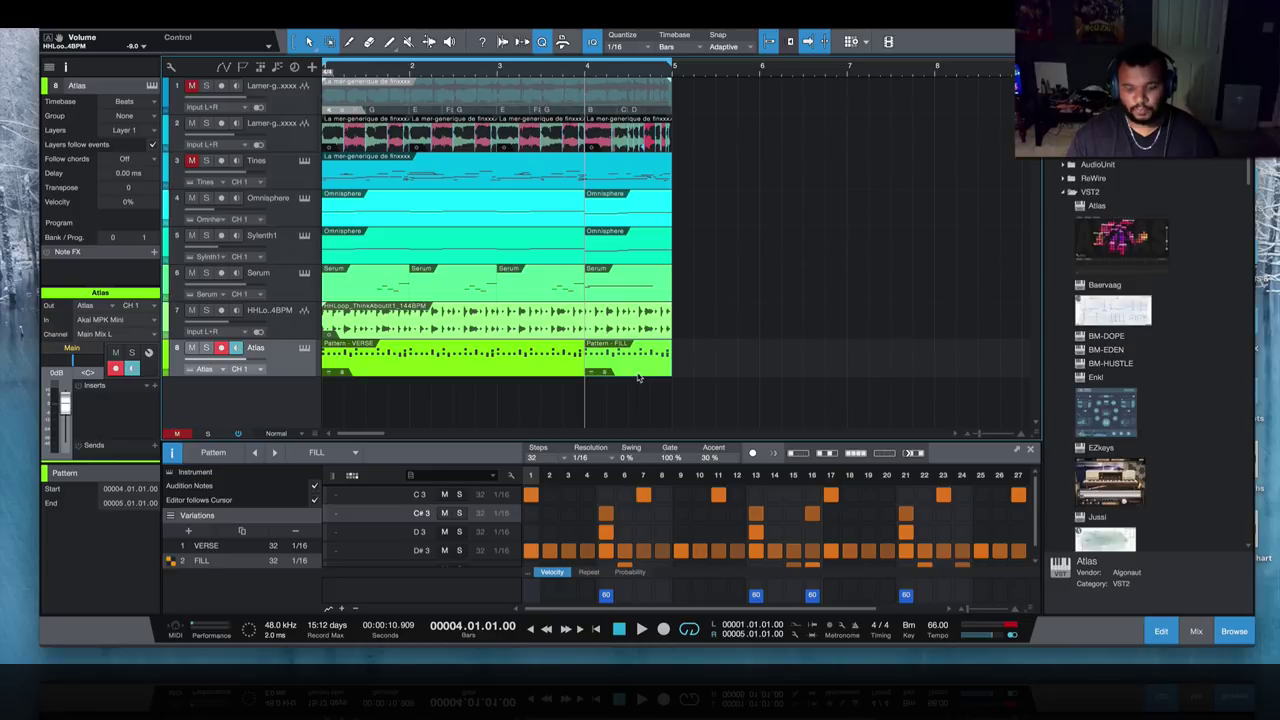
key("space")
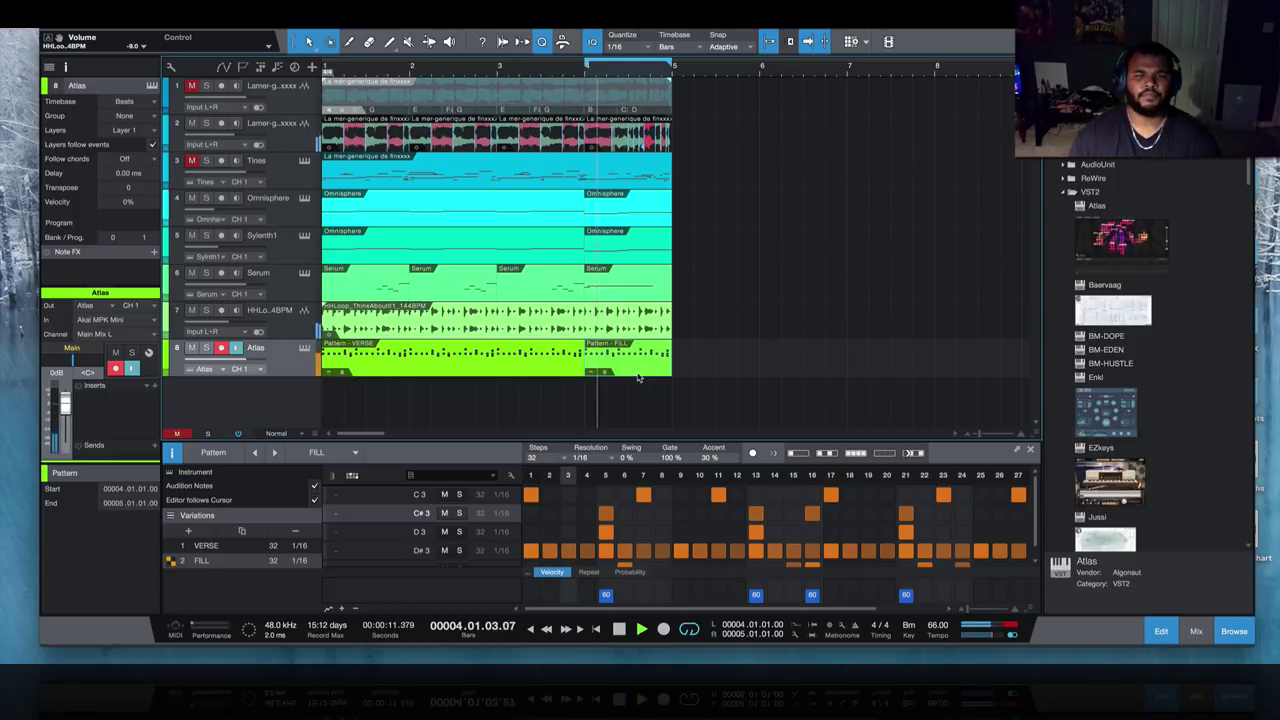
left_click_drag(747, 442, 730, 342)
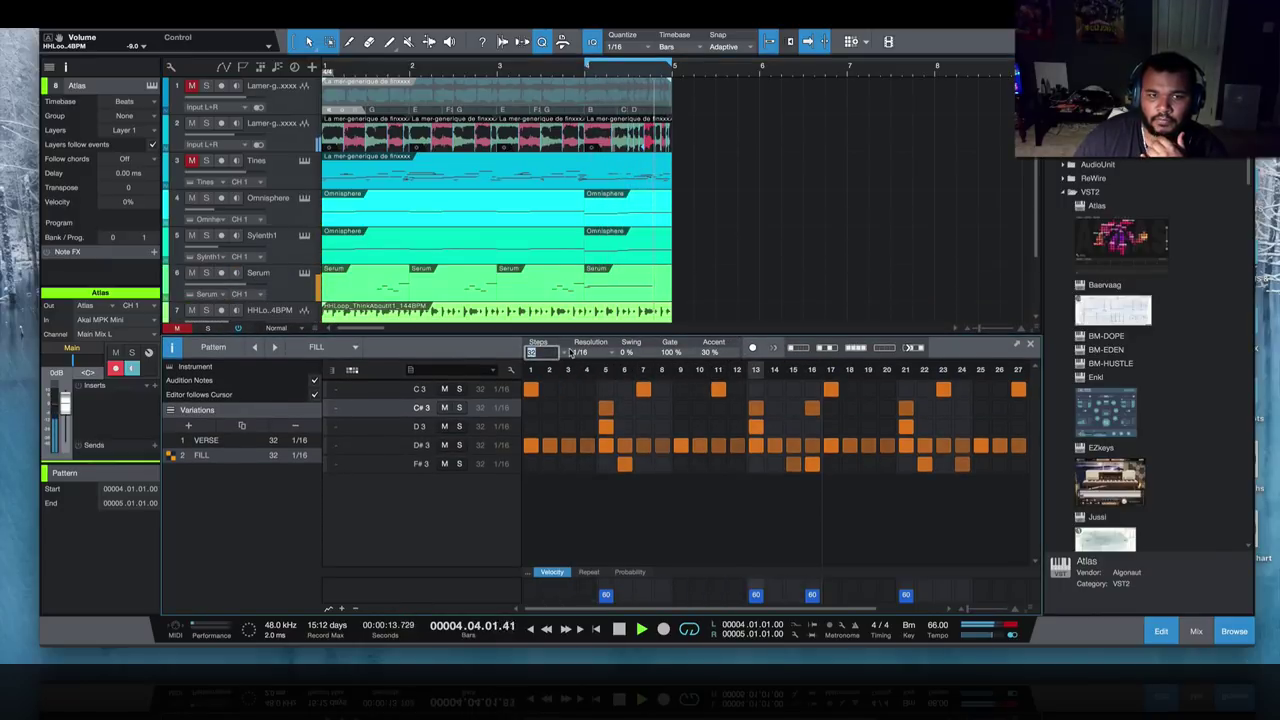
- Reduce the FILL variation to 16 steps and remove its C 3 hits at steps 7 and 11
left_click(565, 352)
left_click(575, 405)
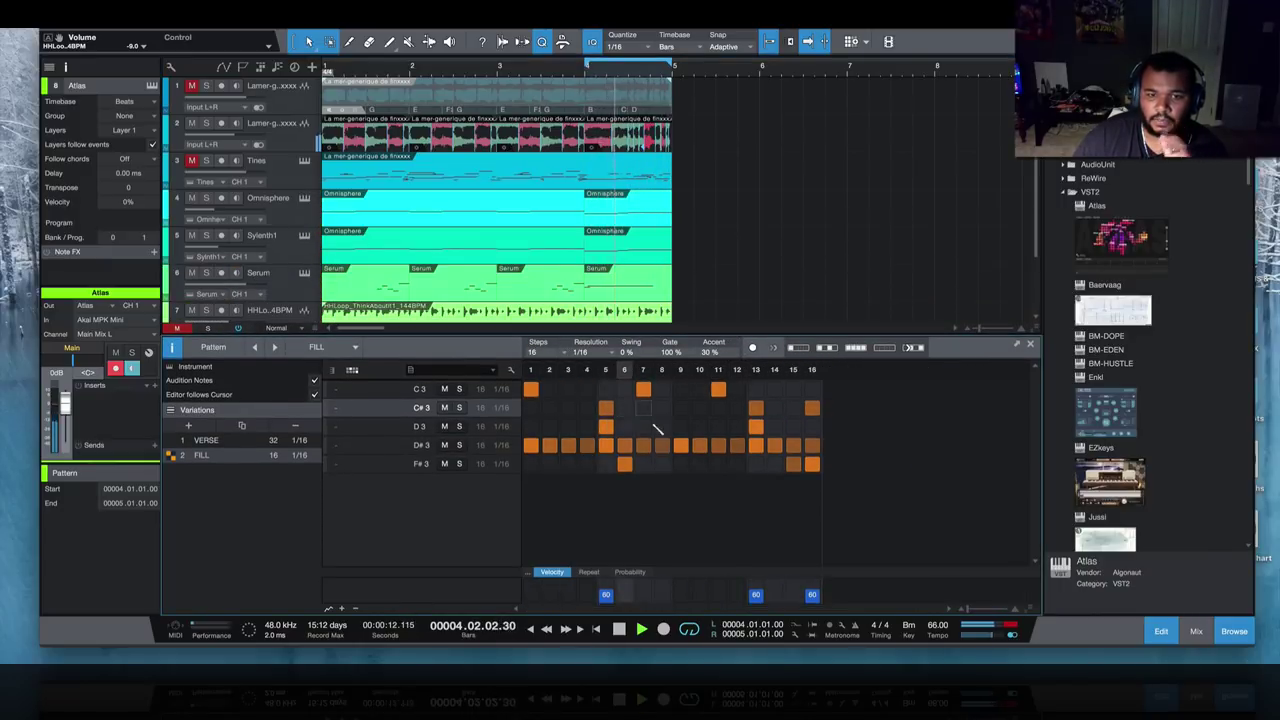
left_click(718, 388)
left_click(643, 388)
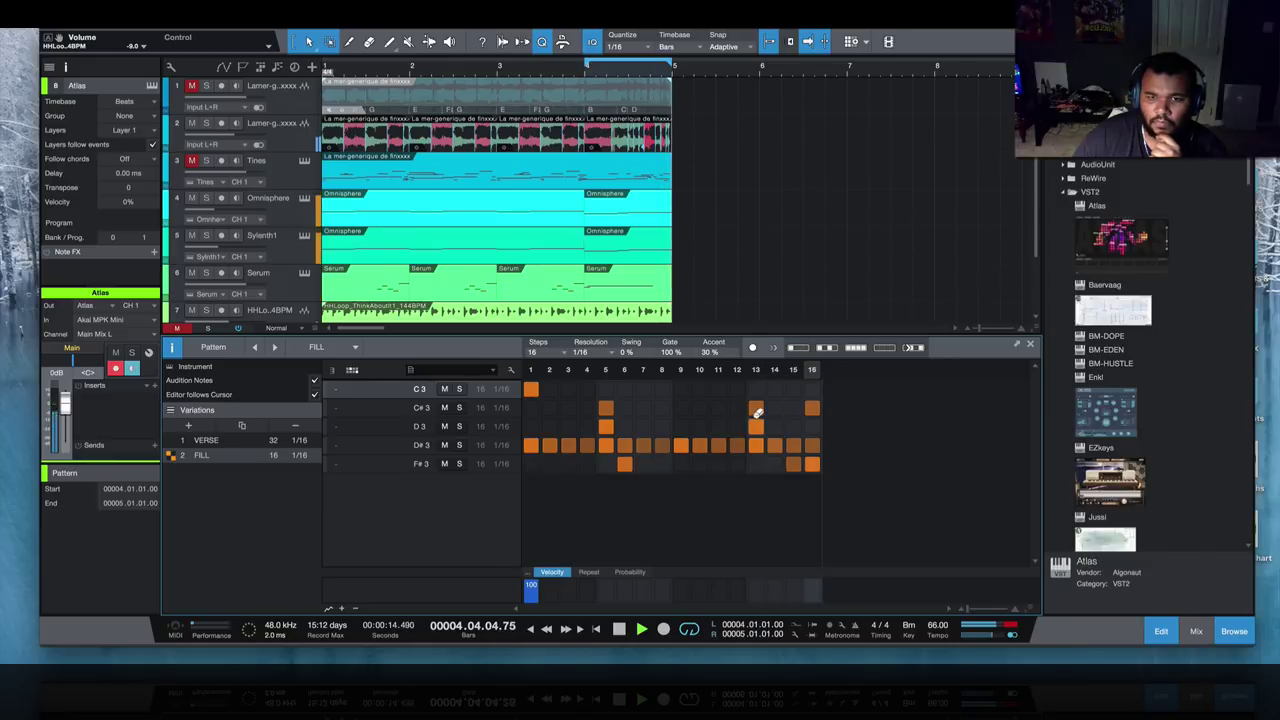
- Add FILL hits on D 3 at step 11 and C# 3 at steps 14 and 15, setting velocity 100 there and on C# 3 steps 13 and 16
left_click(718, 426)
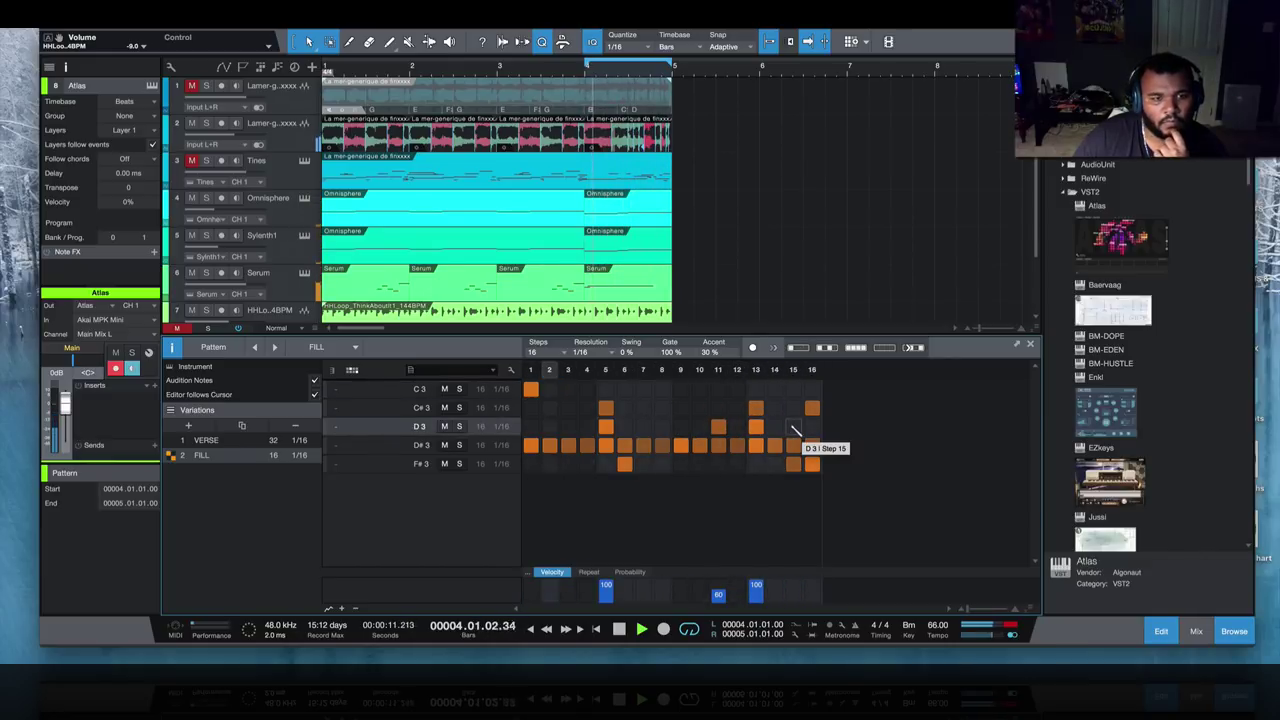
left_click_drag(728, 585, 737, 560)
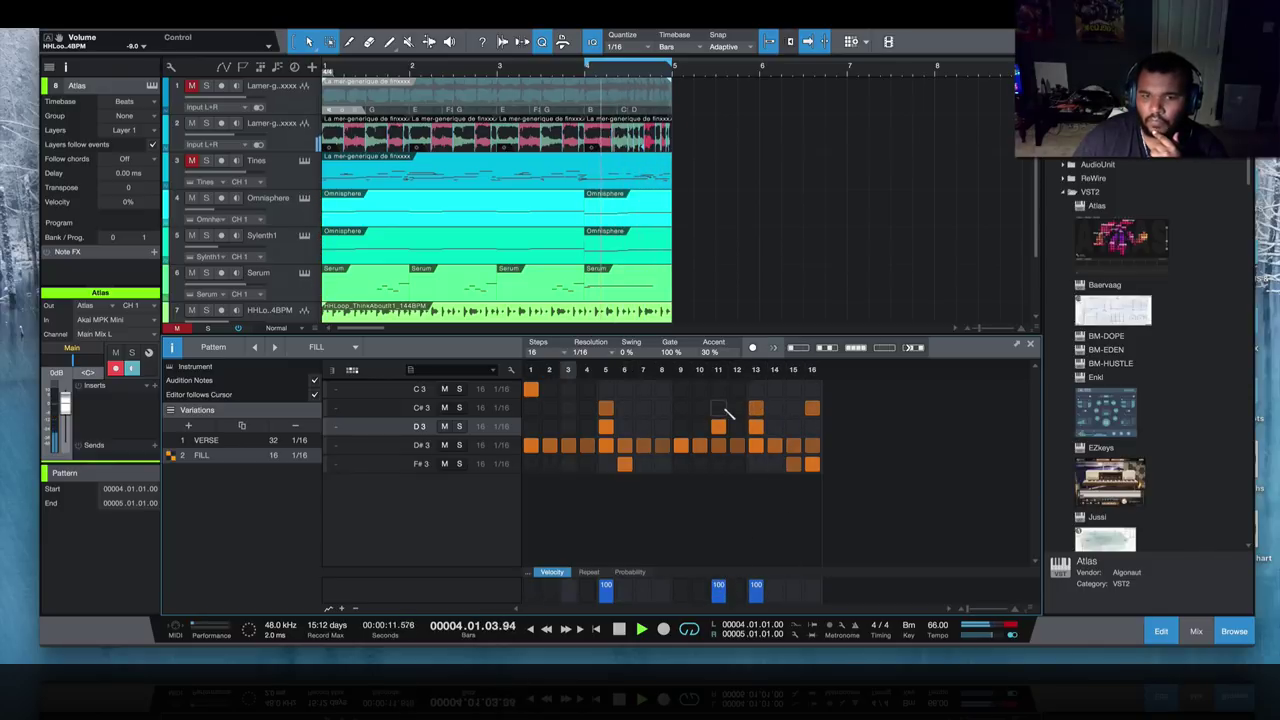
left_click_drag(774, 408, 793, 408)
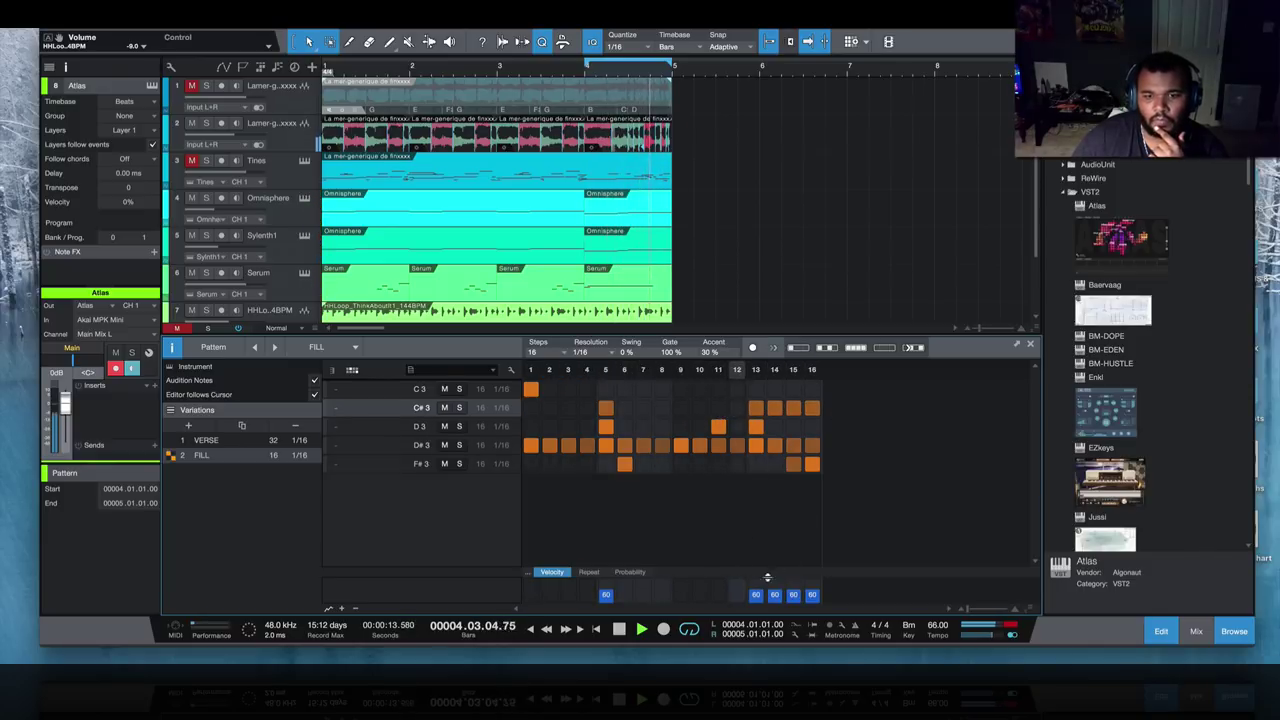
left_click_drag(752, 562, 820, 562)
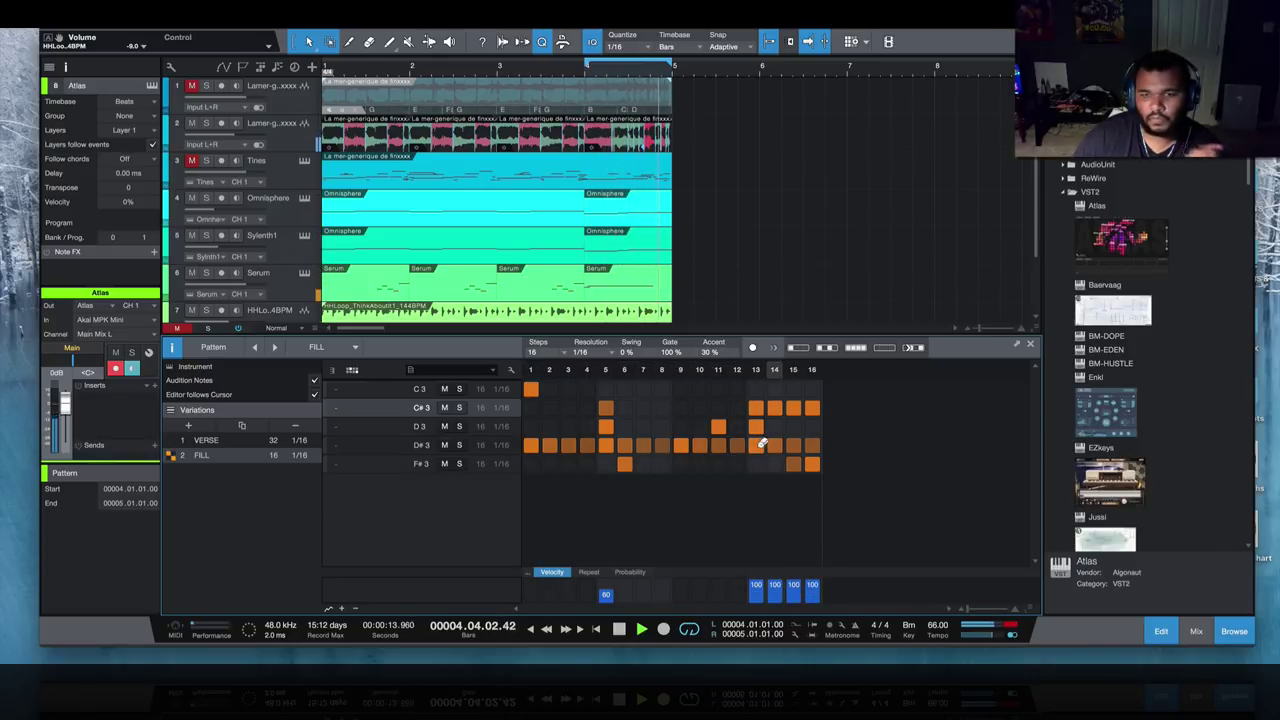
- Remove the FILL variation's D# 3 hits at steps 10, 14 and 16 and its F# 3 hits at steps 15 and 16
left_click(710, 445)
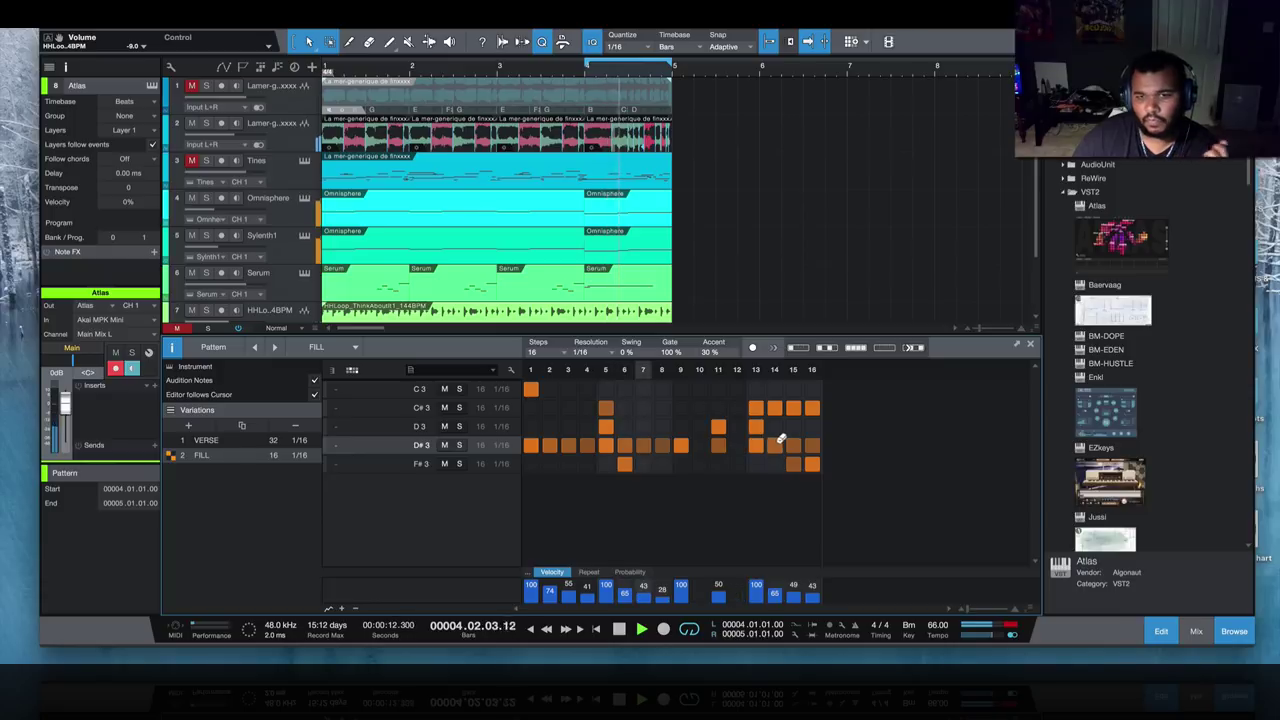
left_click(781, 442)
left_click(813, 442)
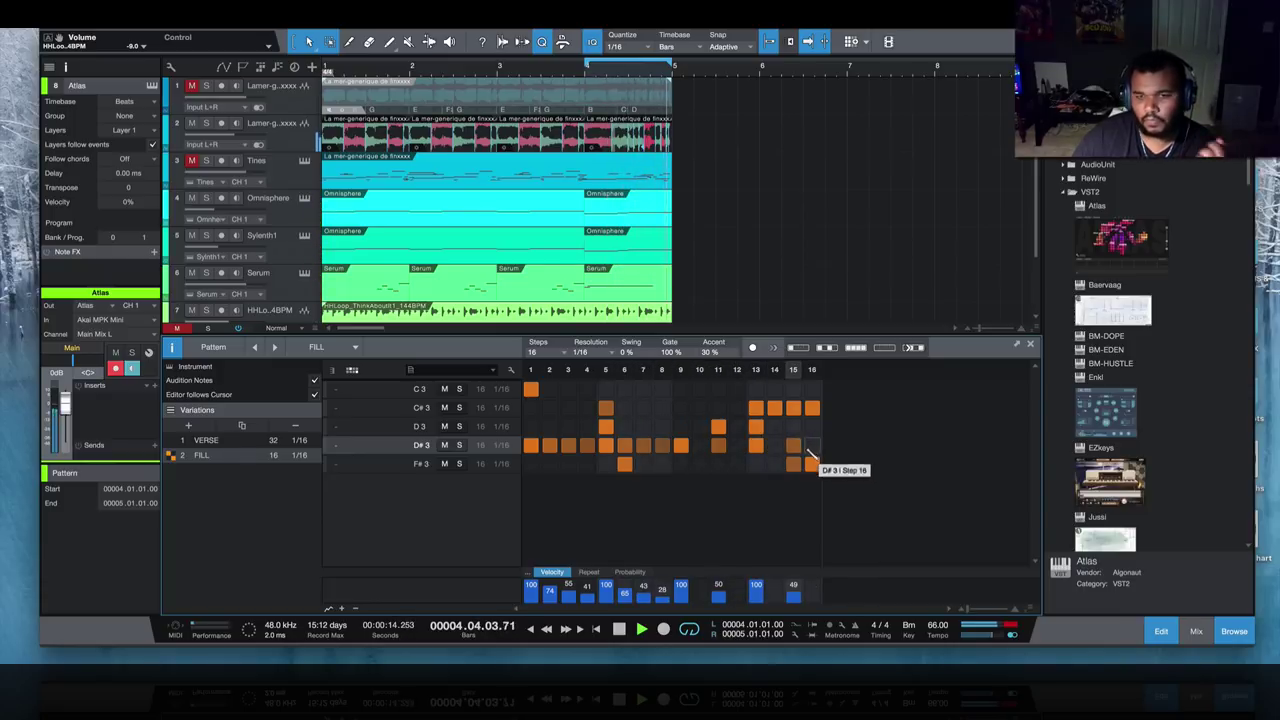
left_click(738, 446)
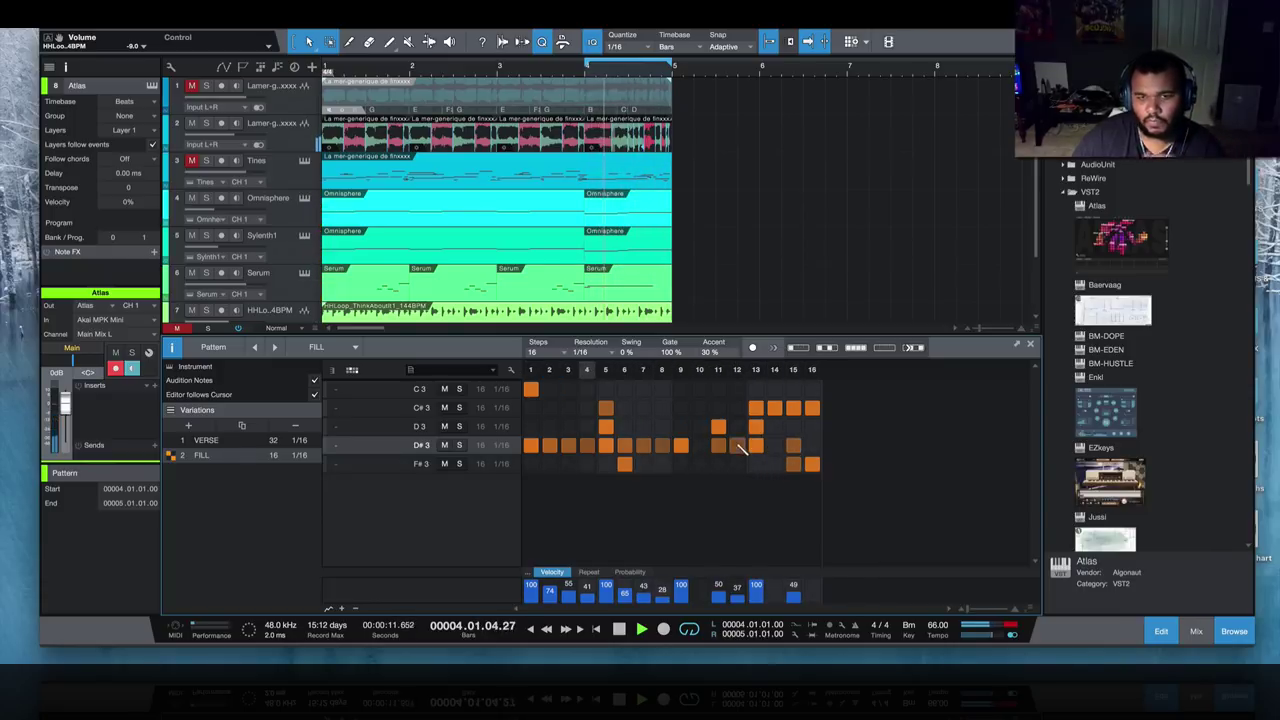
left_click(812, 463)
- Add C 3 hits at steps 15 and 16 of the FILL variation with velocity 100
mouse_move(757, 390)
left_mouse_down()
mouse_move(812, 389)
mouse_move(755, 389)
left_mouse_up()
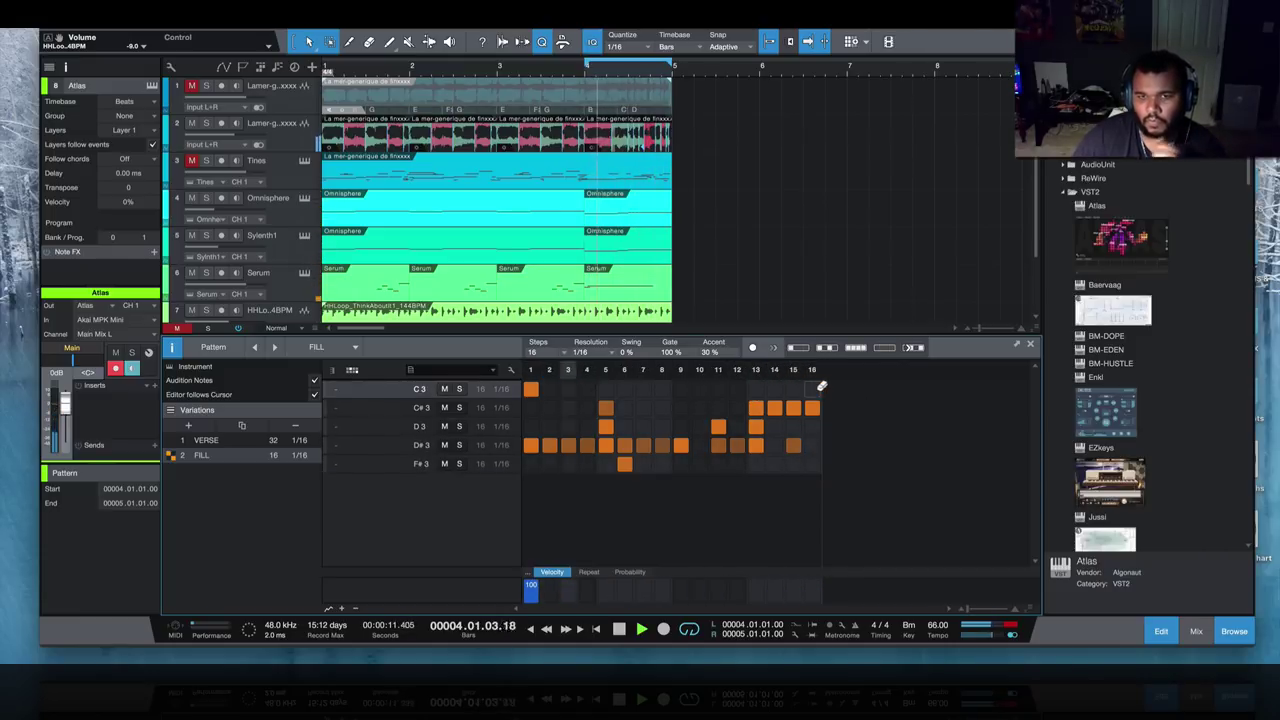
left_click_drag(808, 573, 803, 566)
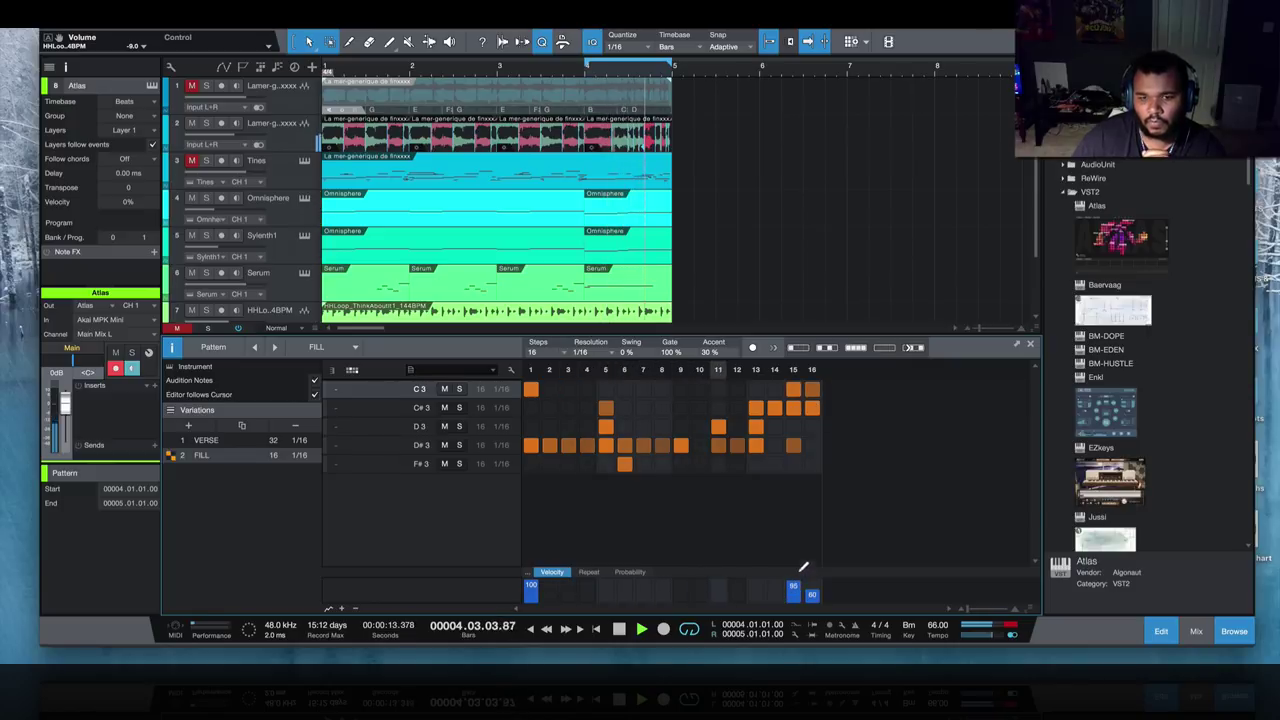
left_click(643, 389)
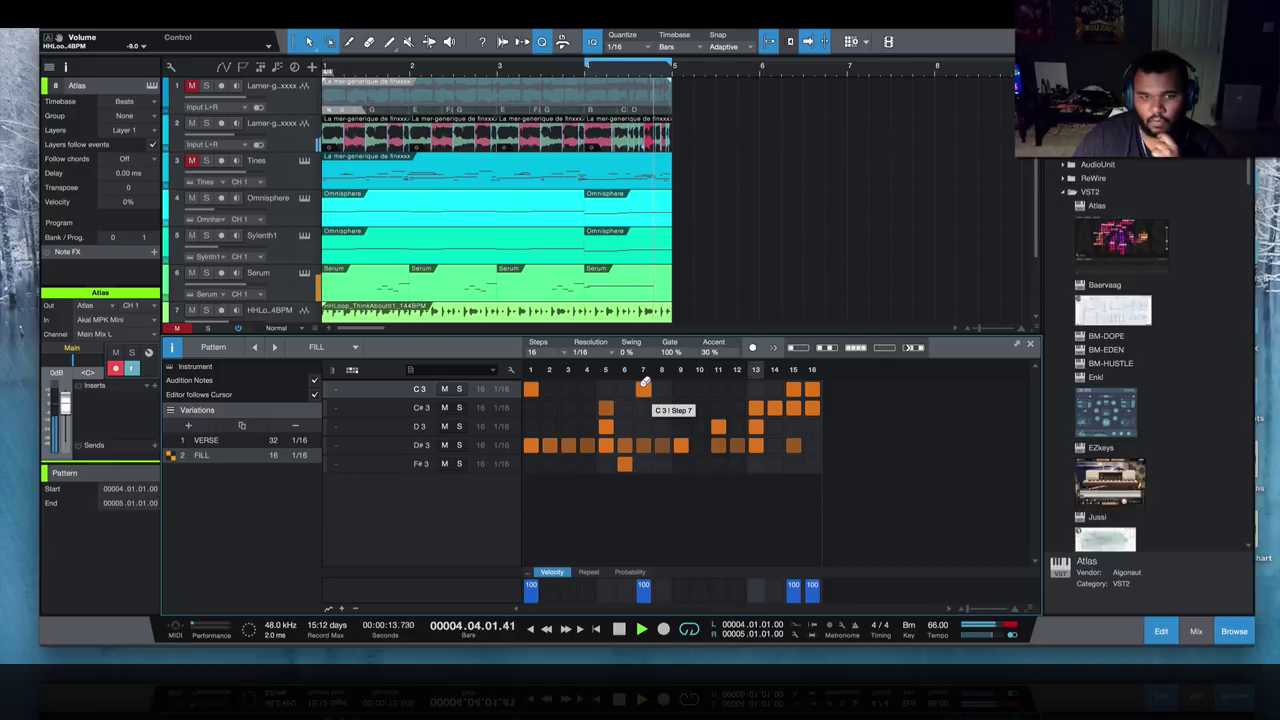
left_click(644, 389)
- Add F# 3 hits at steps 7 and 8 and ramp the velocities of steps 6 to 8 to 46, 65 and 100
left_click_drag(643, 463, 661, 463)
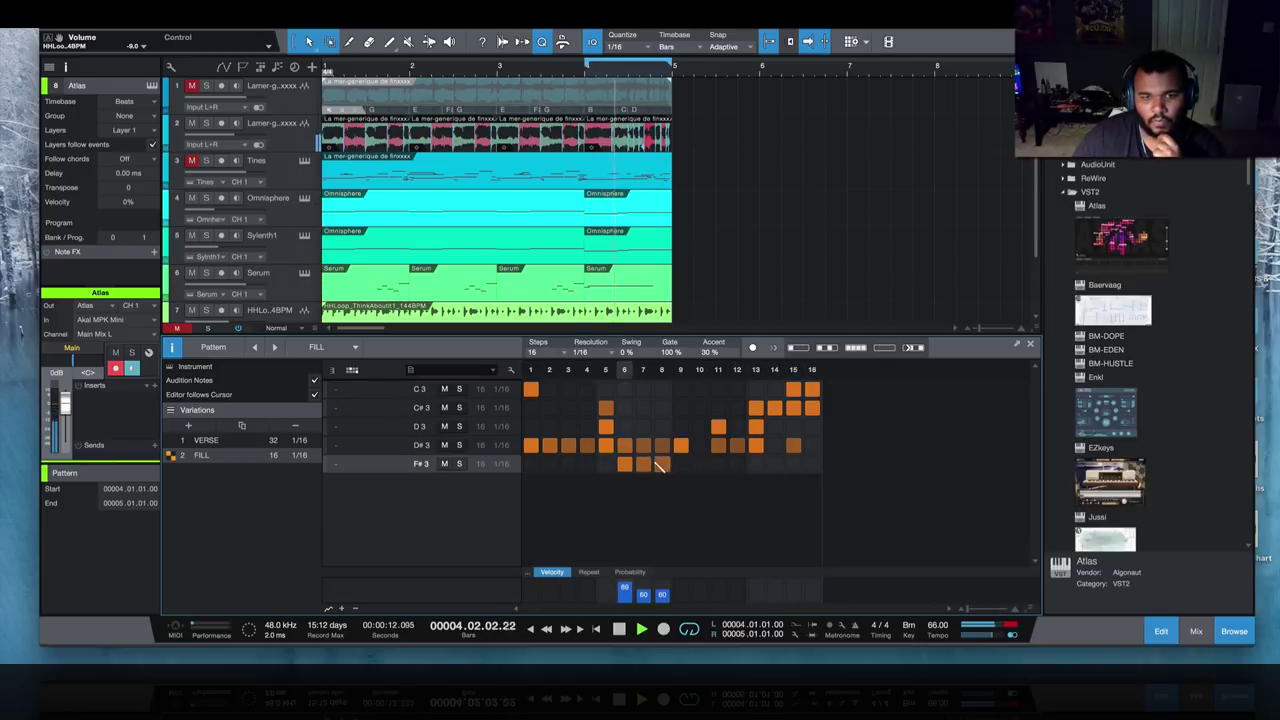
left_click(663, 551)
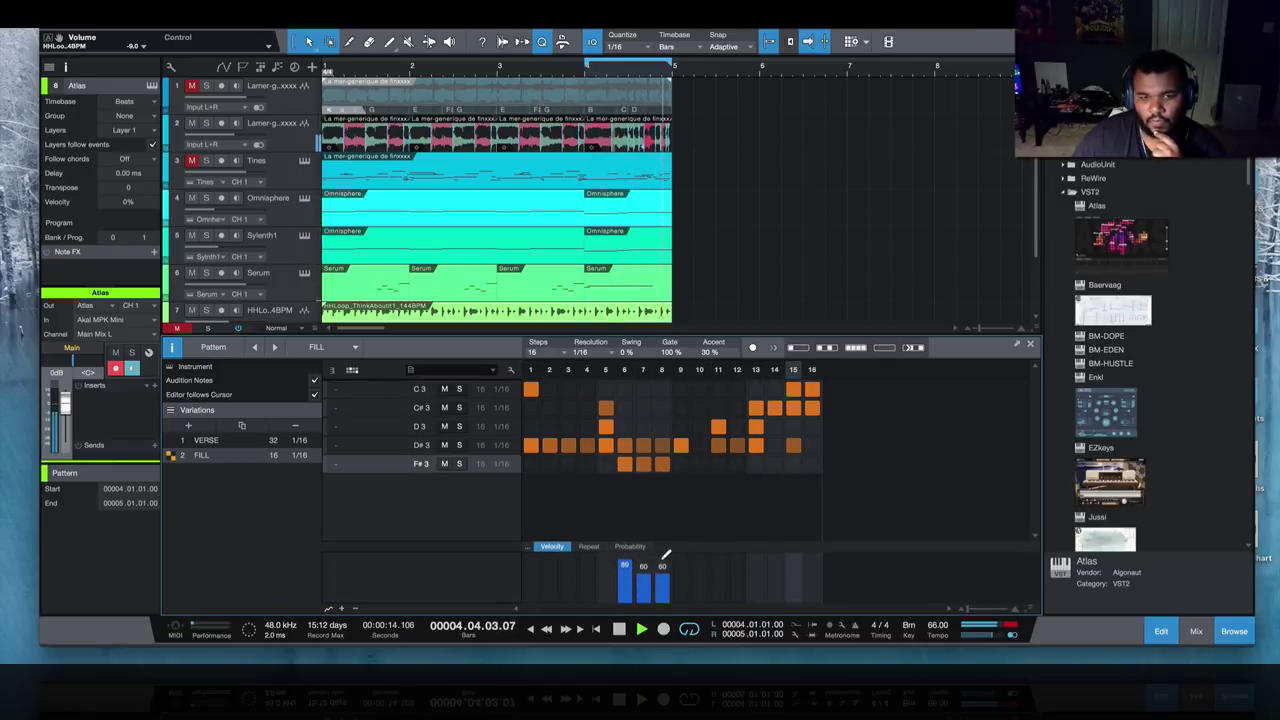
left_click(641, 566)
left_click_drag(625, 581, 643, 572)
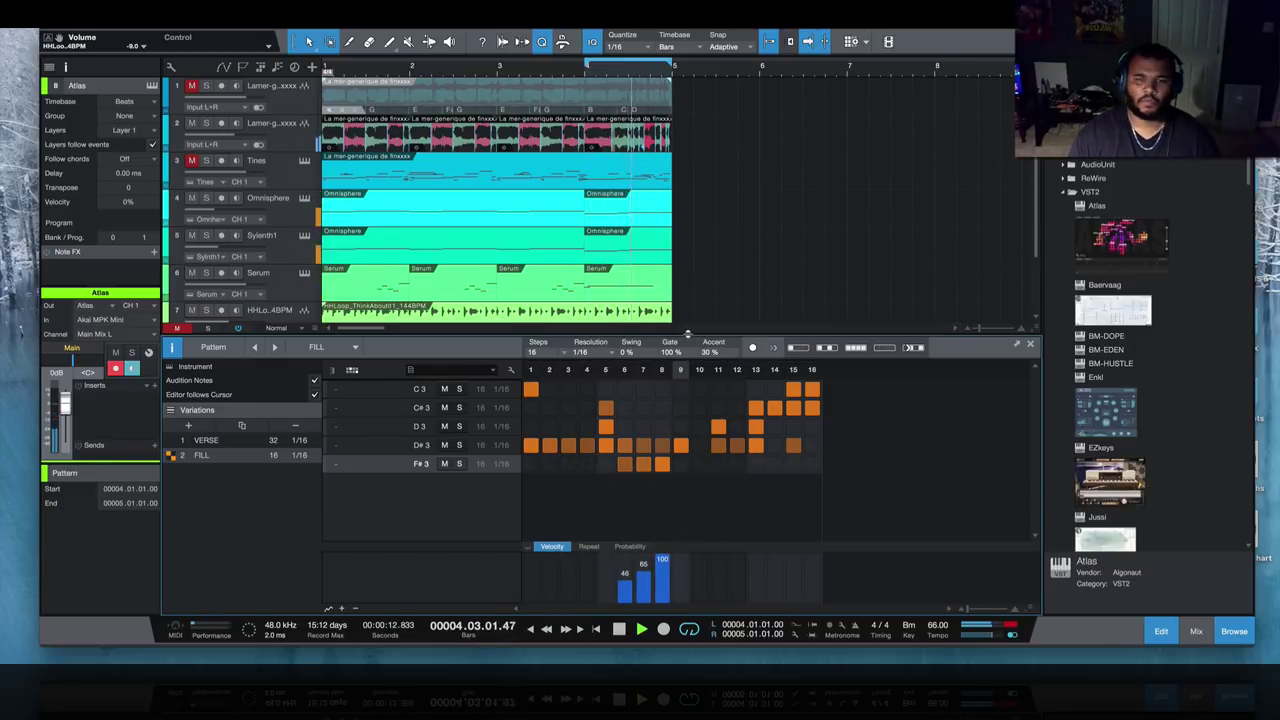
- Enlarge the arrangement, loop bars 1 to 4, and play the beat from the start to check the fill in context
left_click_drag(673, 333, 673, 399)
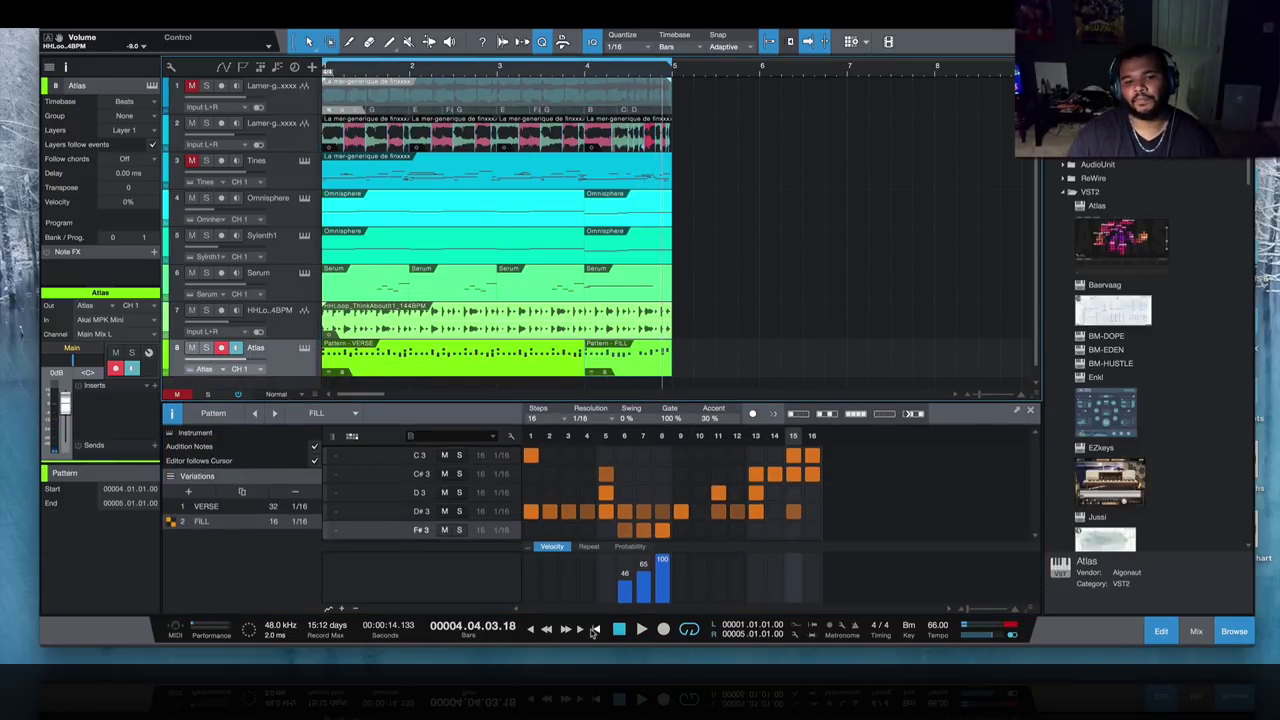
left_click(594, 629)
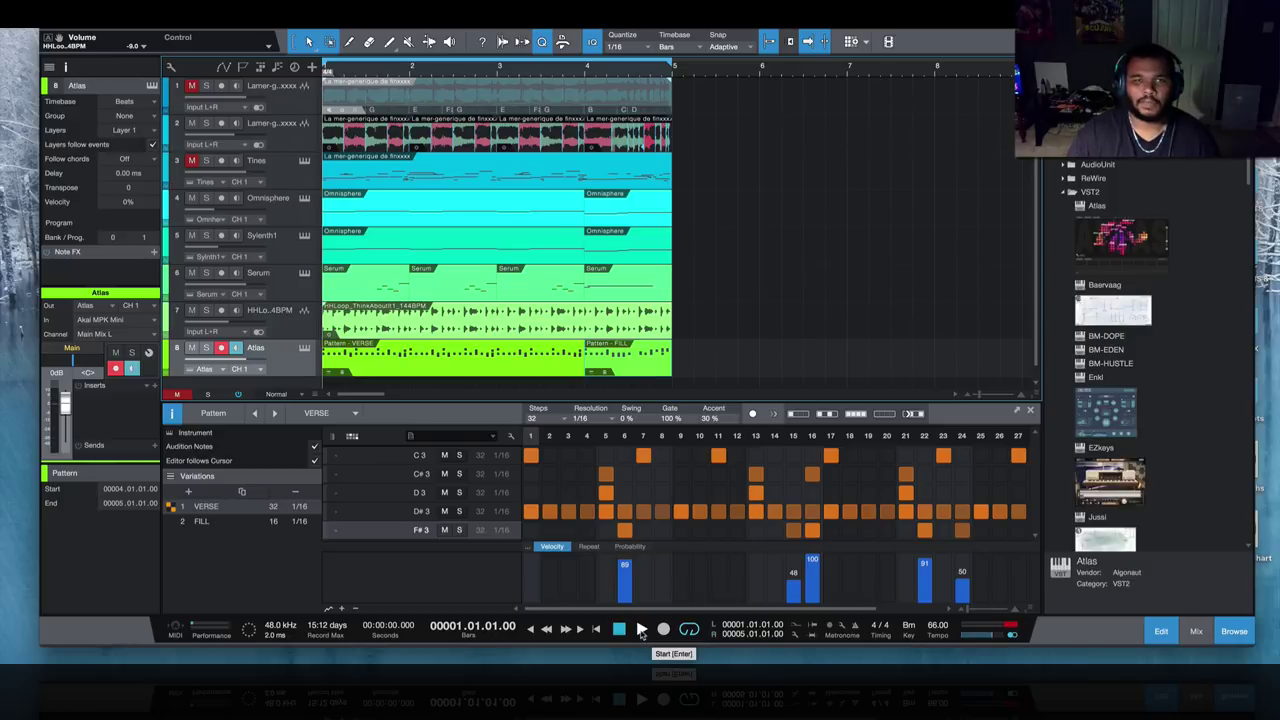
left_click(641, 630)
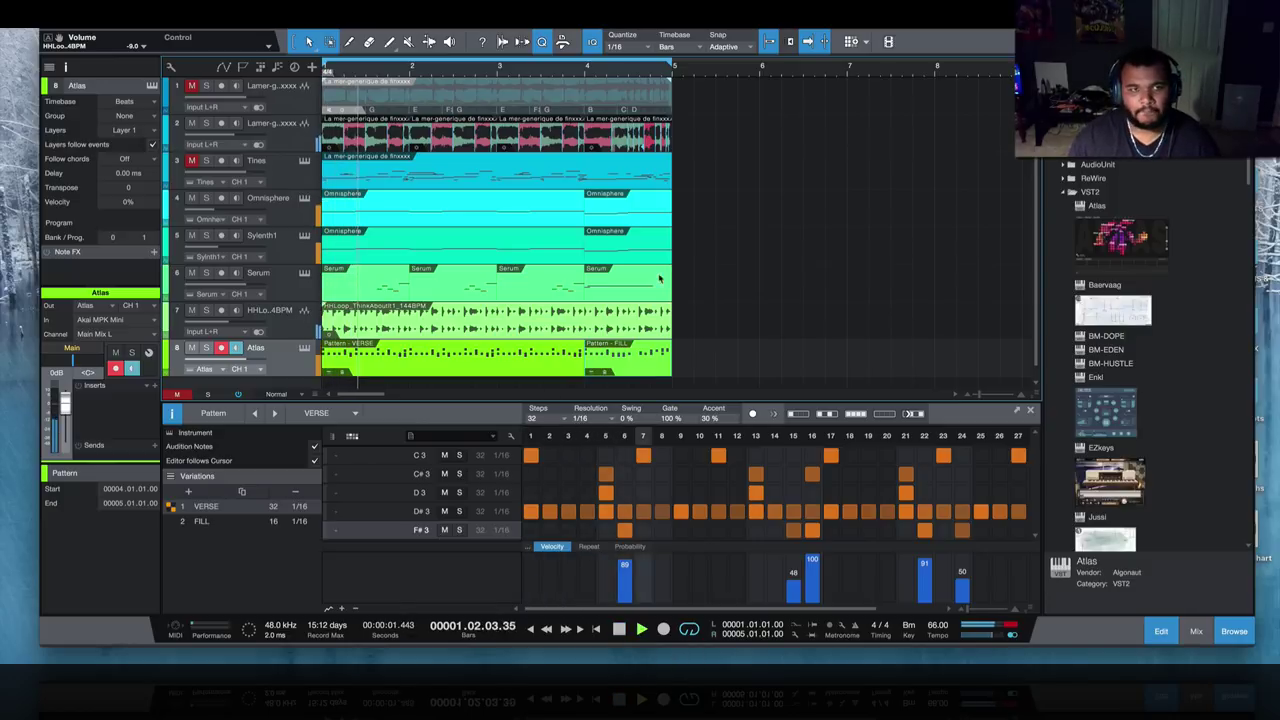
scroll(659, 279, "down", 1)
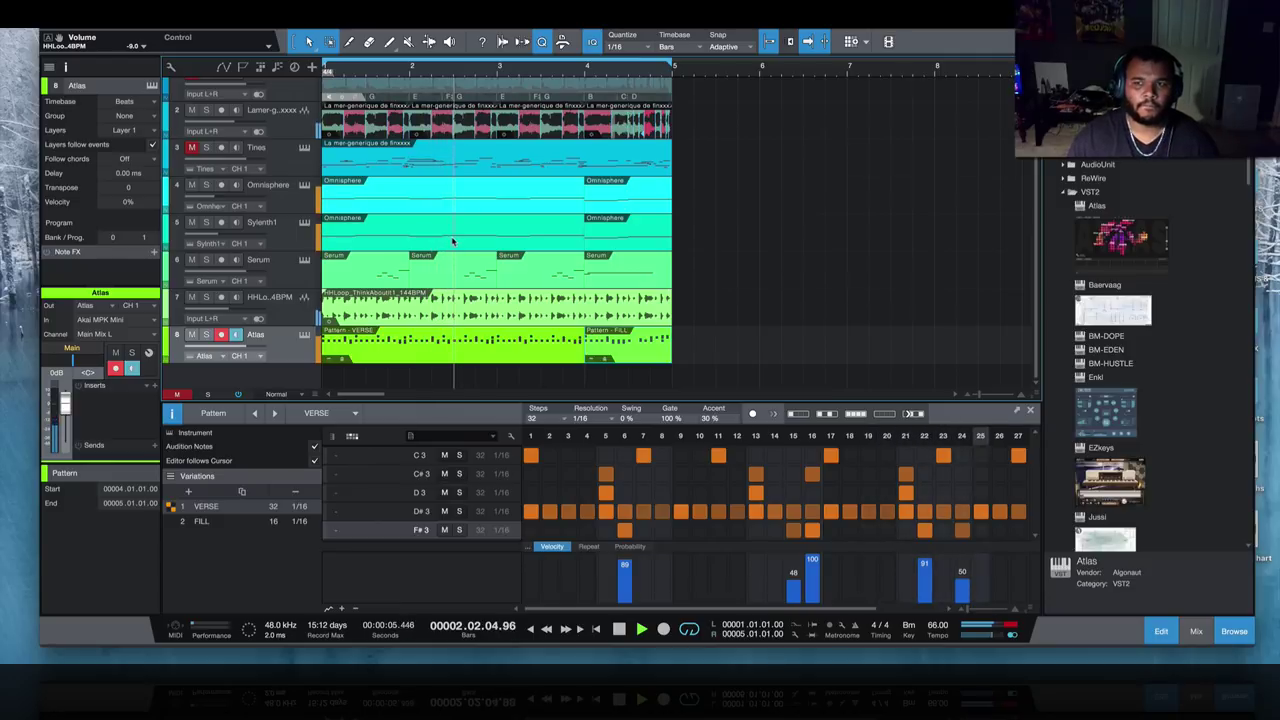
scroll(536, 216, "up", 1)
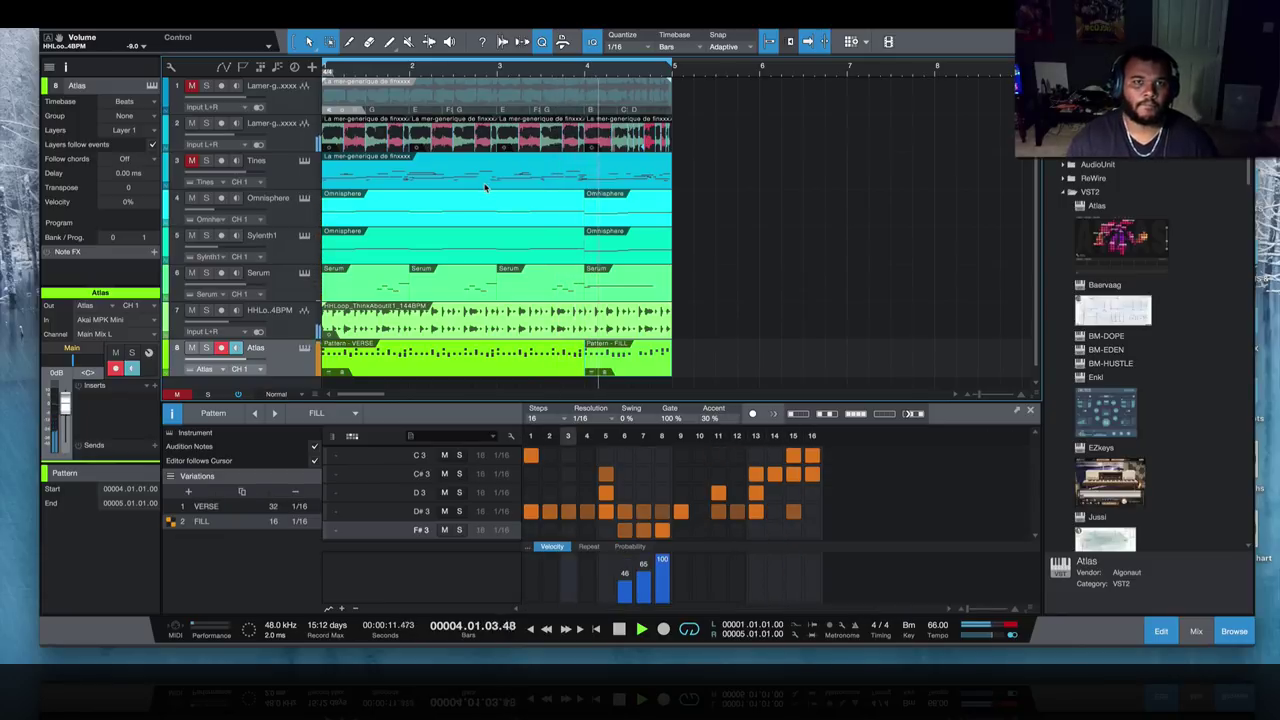
scroll(485, 187, "down", 1)
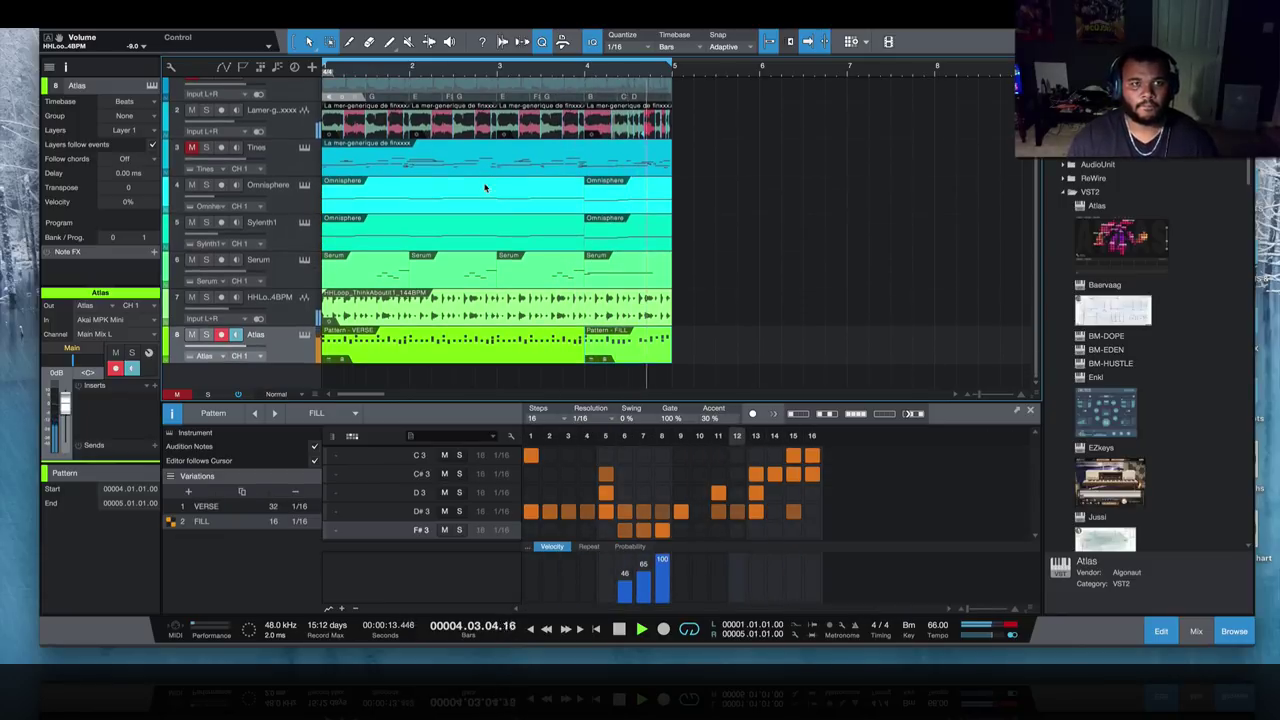
scroll(485, 187, "up", 1)
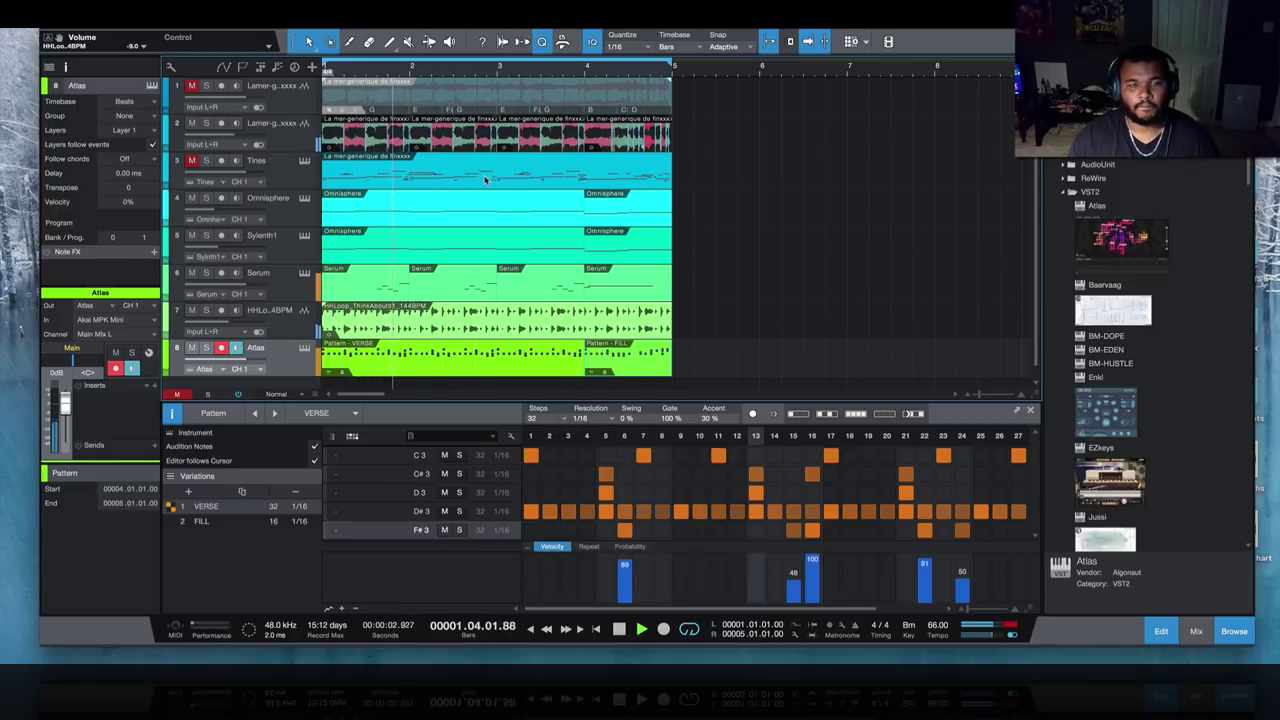
scroll(486, 180, "down", 1)
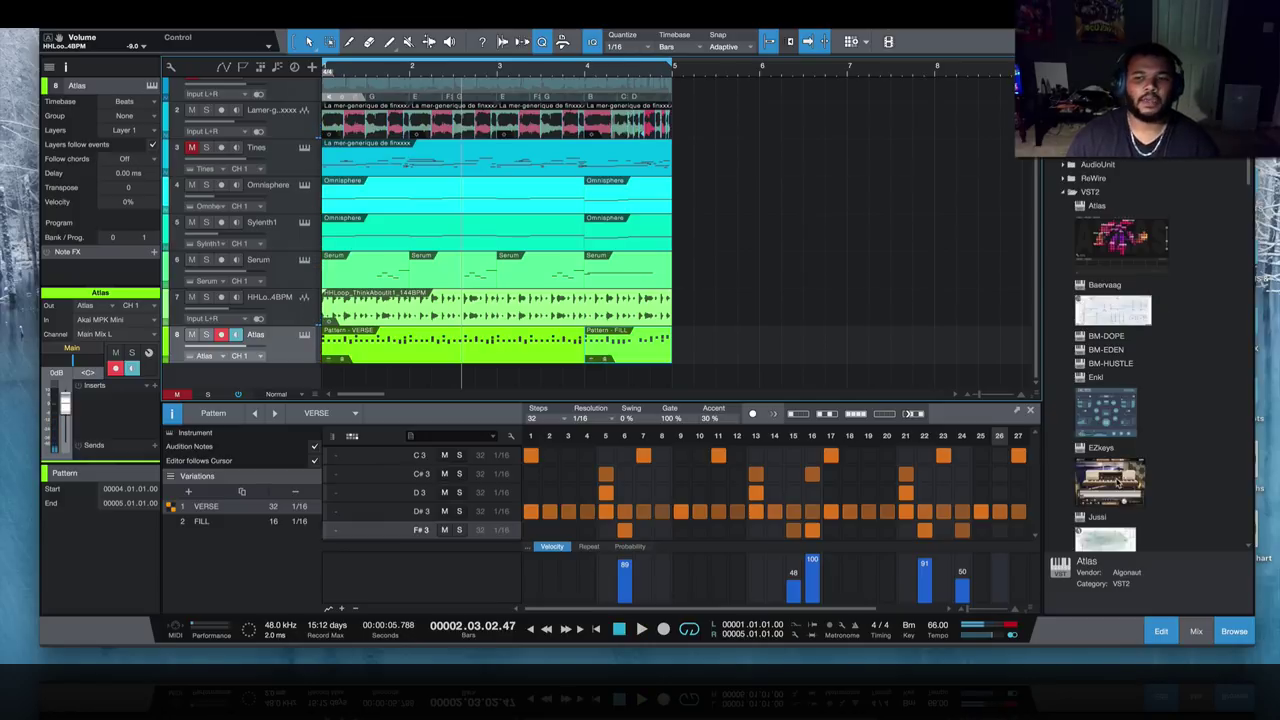
- Add an EZkeys instrument track below Atlas and insert two chord blocks in the EZkeys song track
left_click_drag(1110, 478, 378, 380)
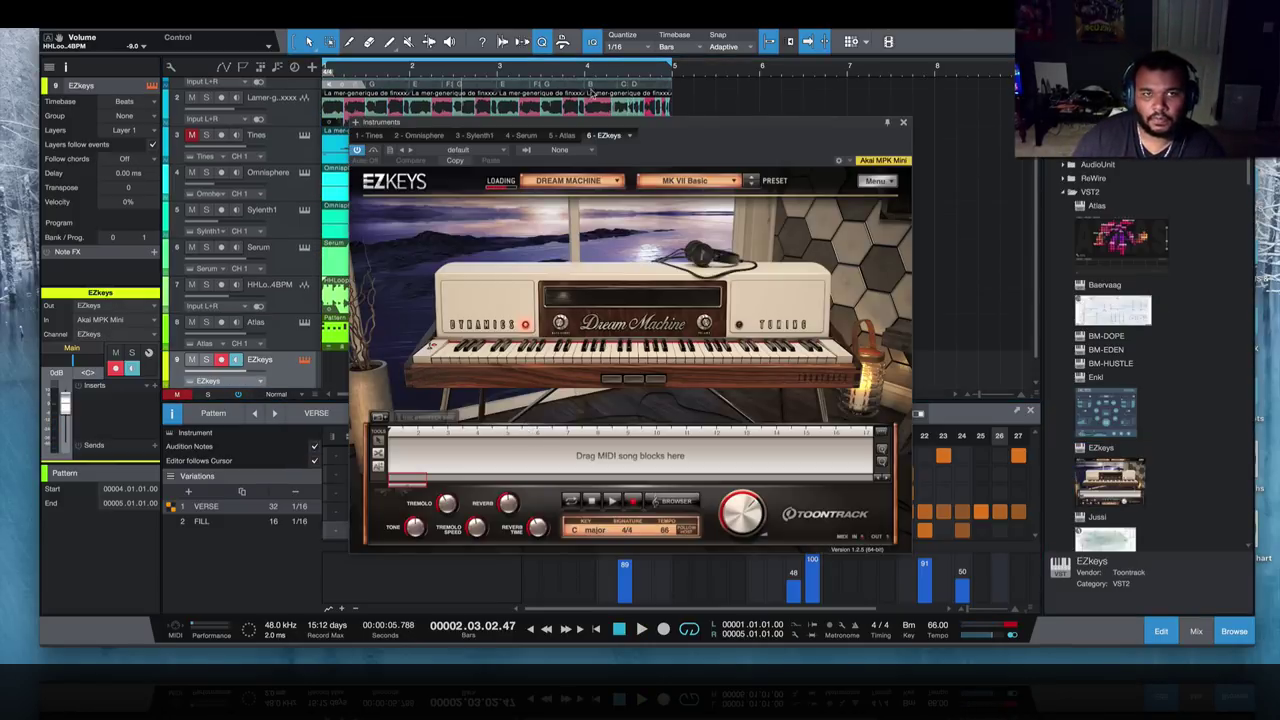
left_click_drag(673, 121, 767, 128)
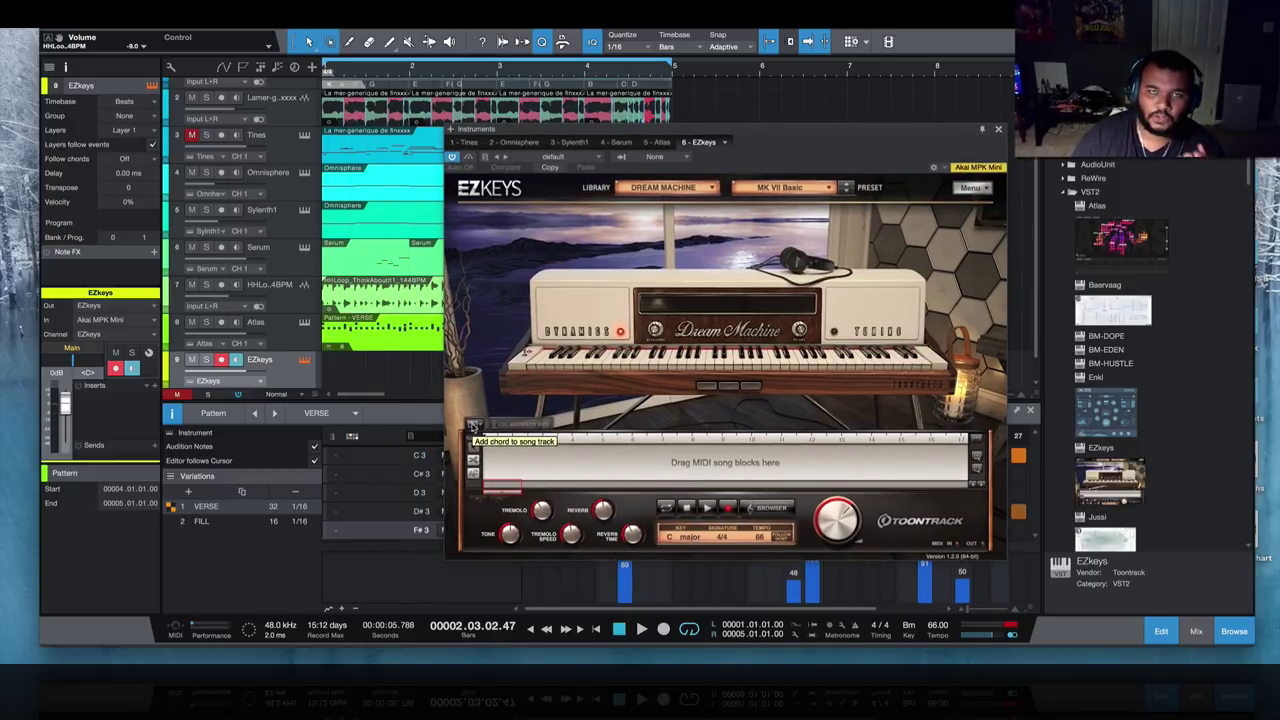
left_click(473, 425)
left_click(474, 425)
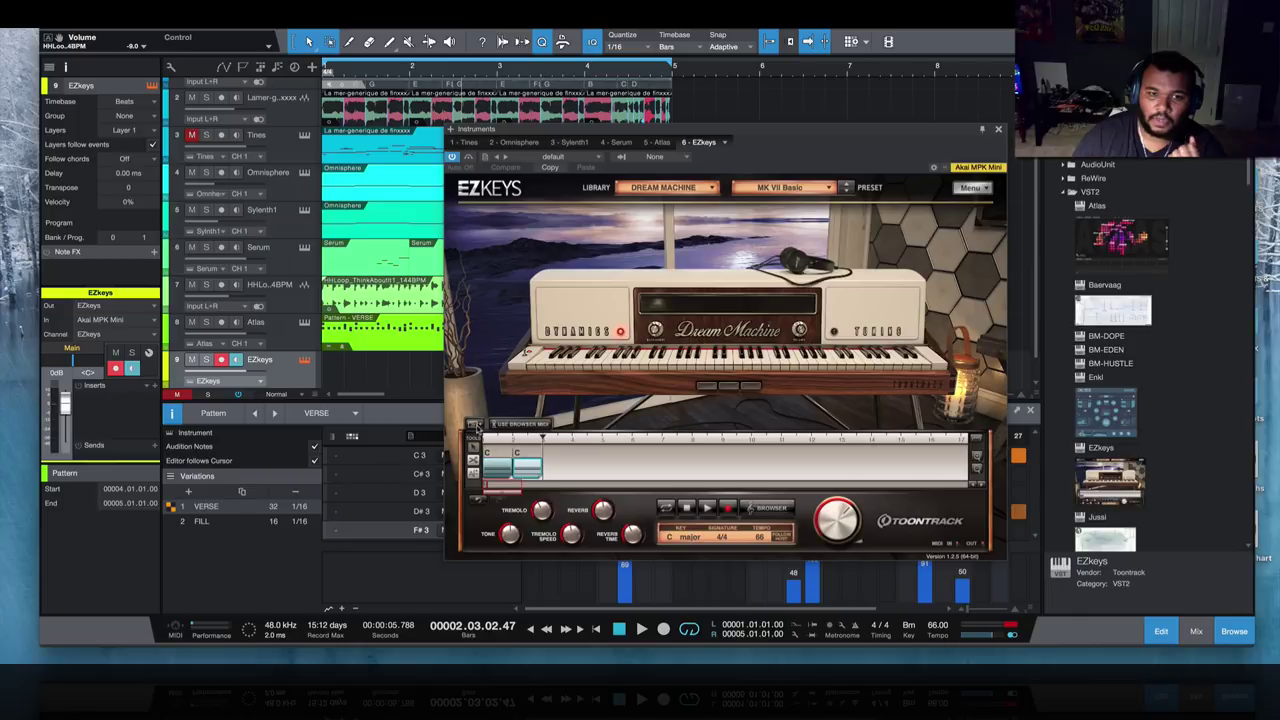
- Set the EZkeys song key to B minor and close the instrument window
left_click(670, 537)
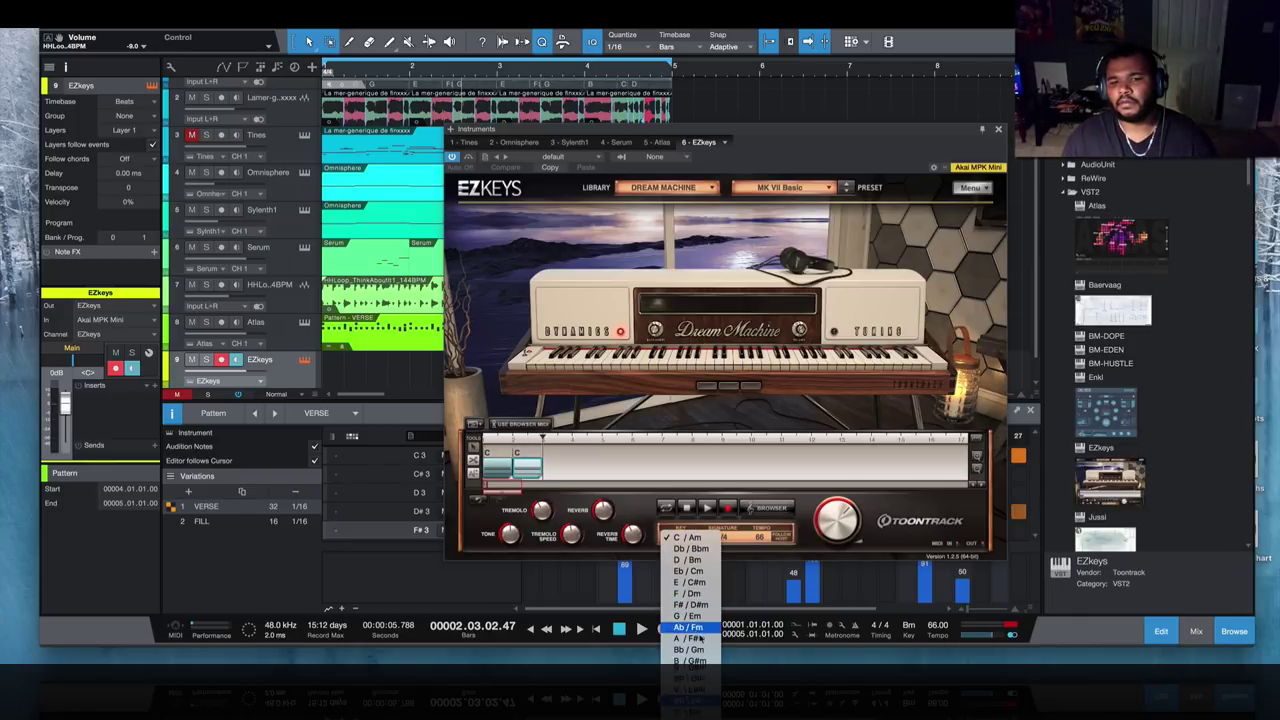
left_click(703, 558)
left_click(693, 538)
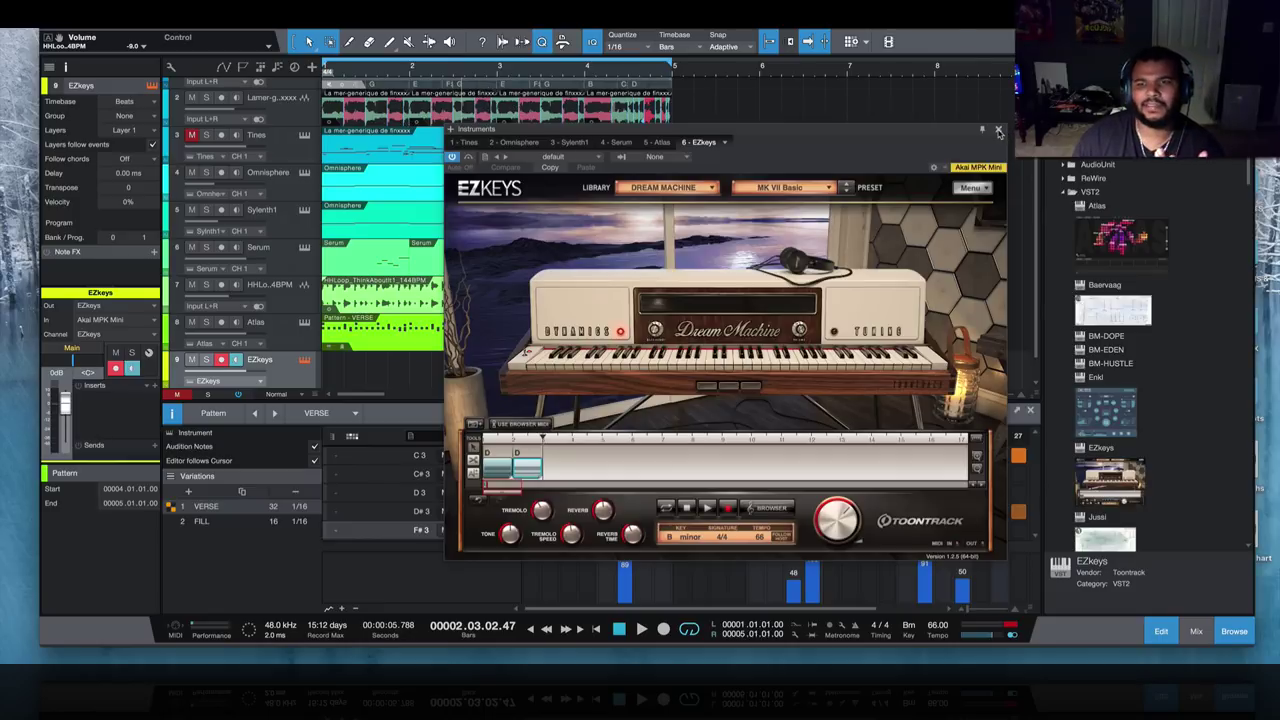
left_click(998, 131)
- Extract the muted original sample's chords to the chord track and close the Melodyne editor
scroll(380, 108, "up", 1)
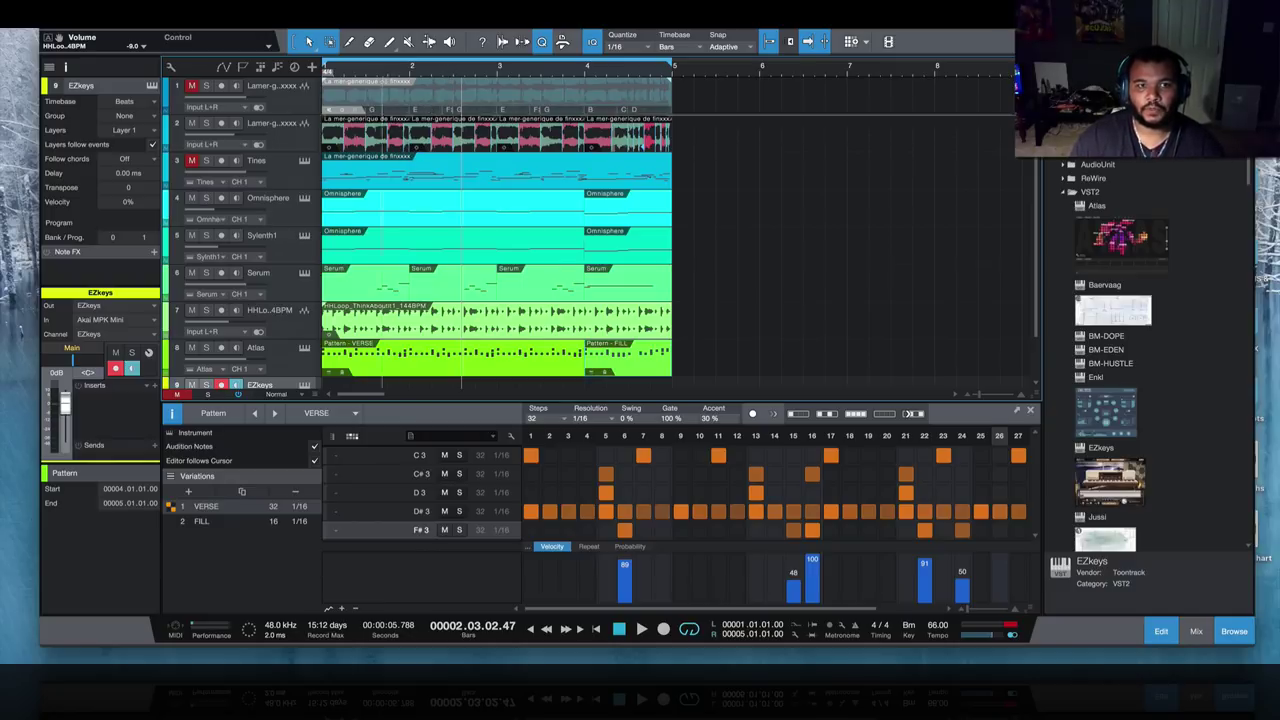
right_click(390, 98)
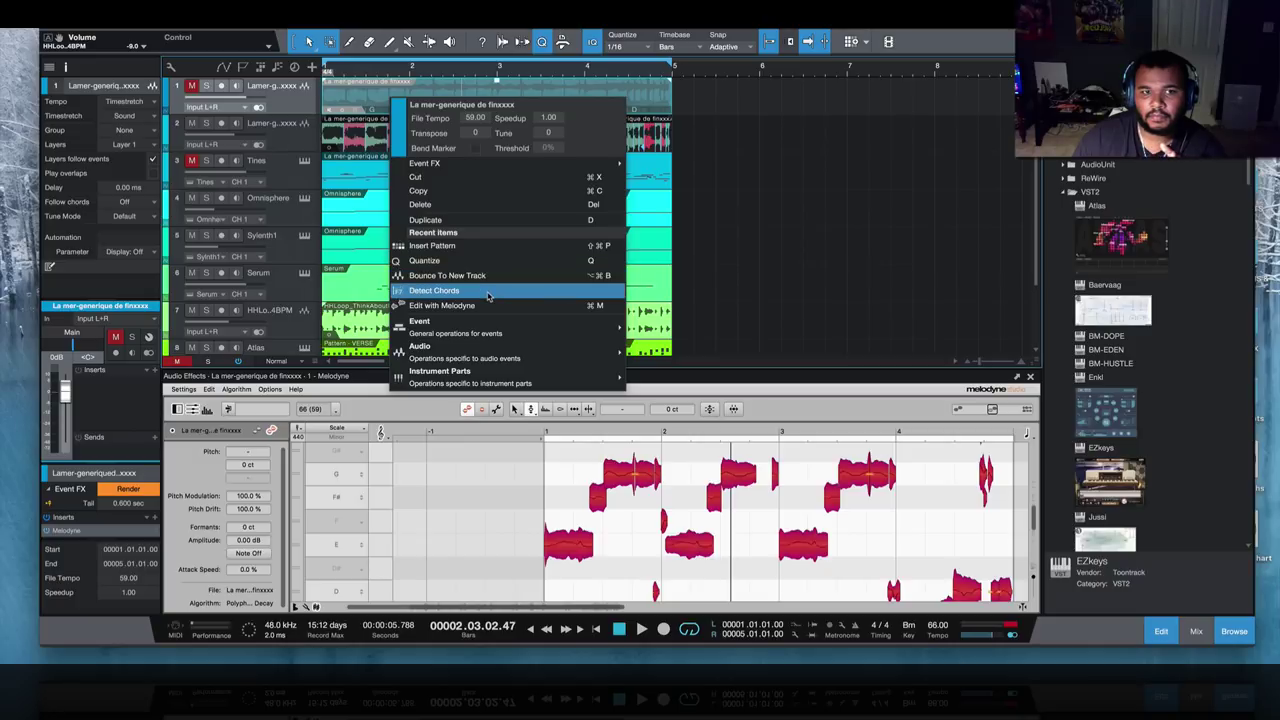
mouse_move(576, 347)
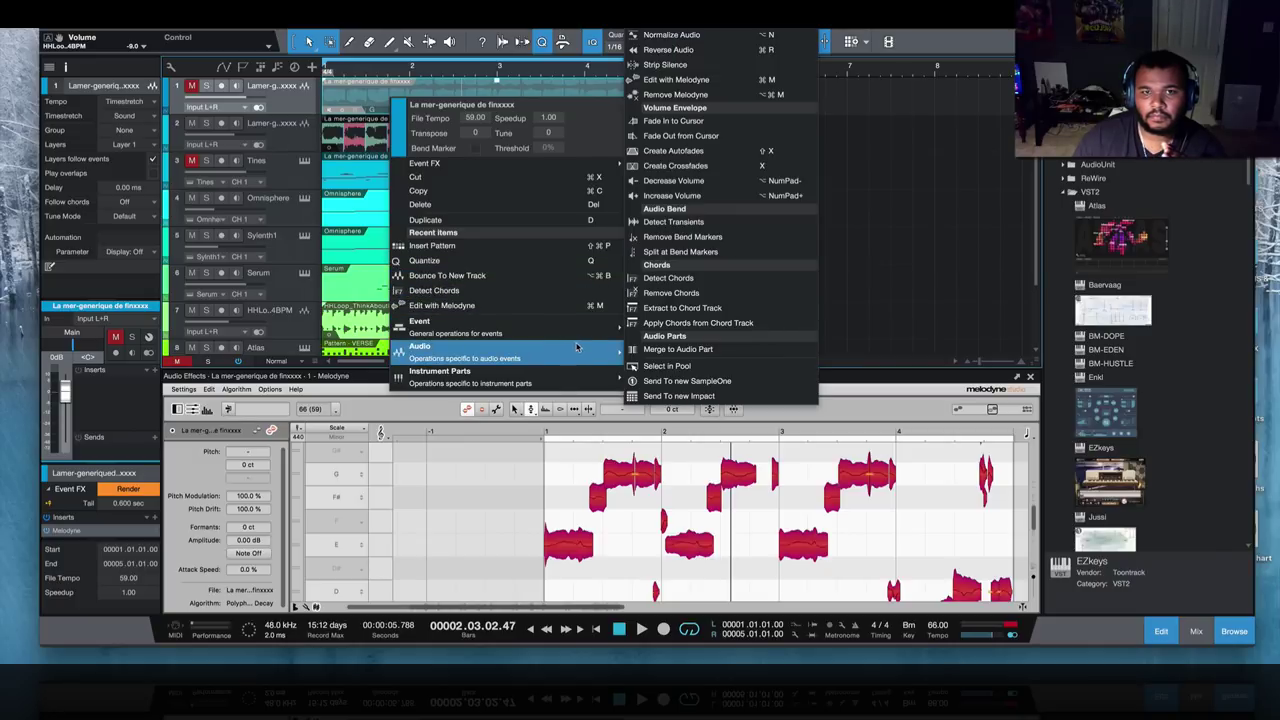
left_click(700, 310)
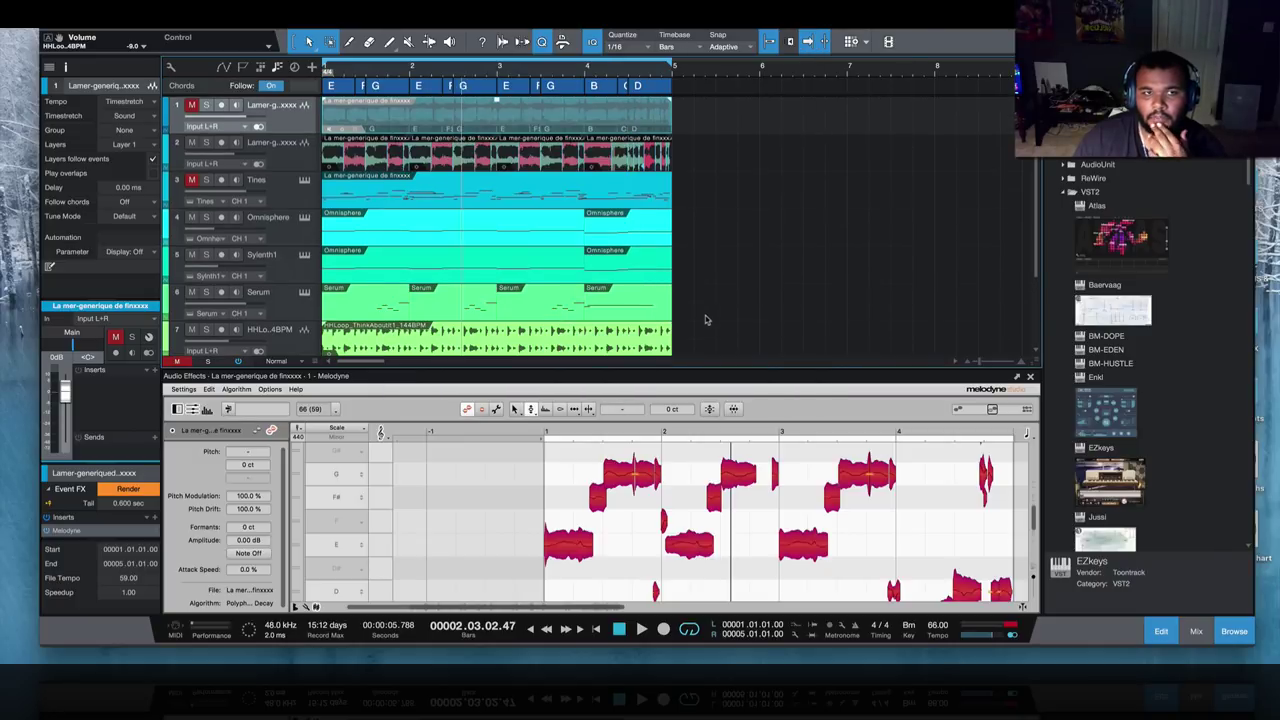
left_click(1030, 377)
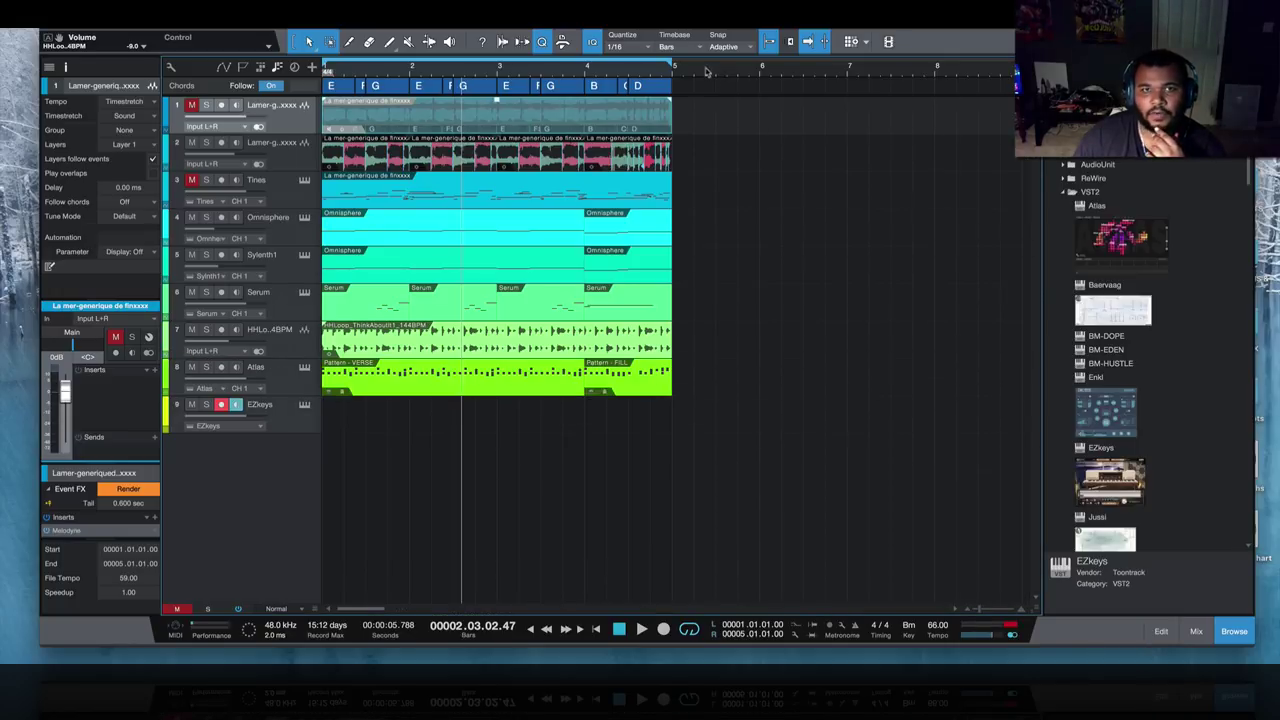
- Set the first EZkeys chord block to E and the second to F#m, using the chord track as reference
left_click_drag(729, 75, 729, 101)
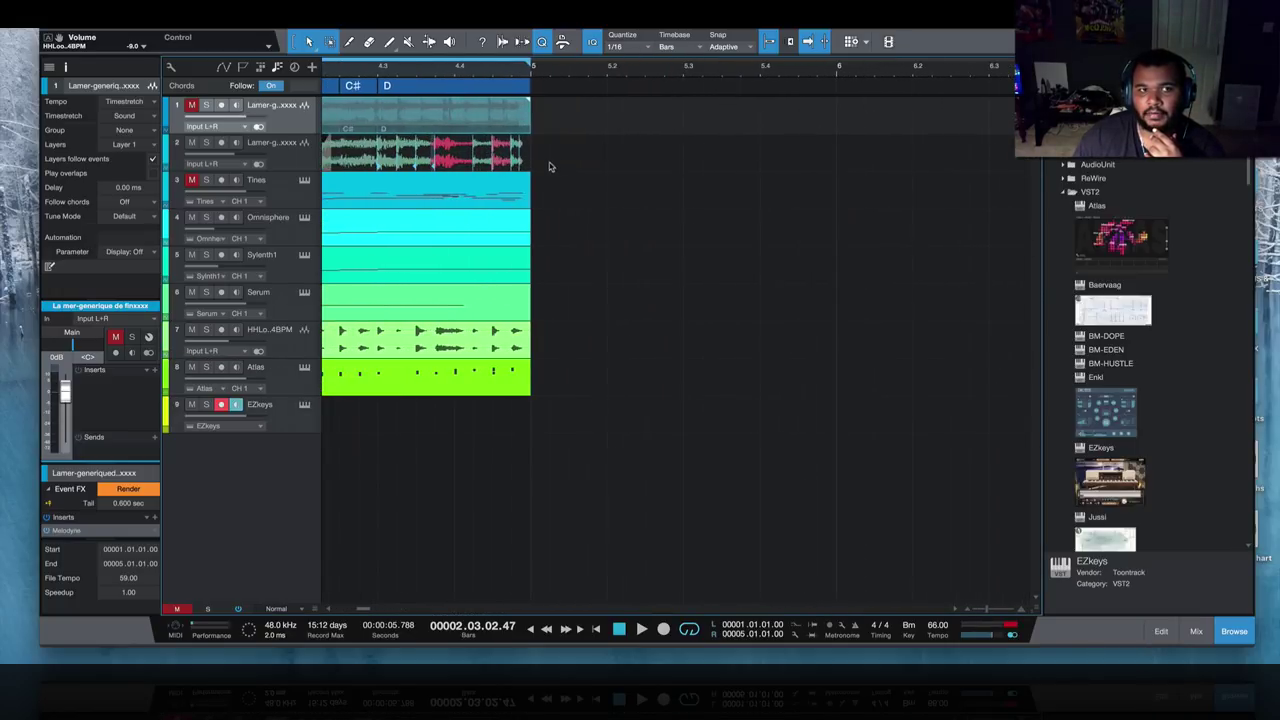
scroll(549, 167, "left", 5)
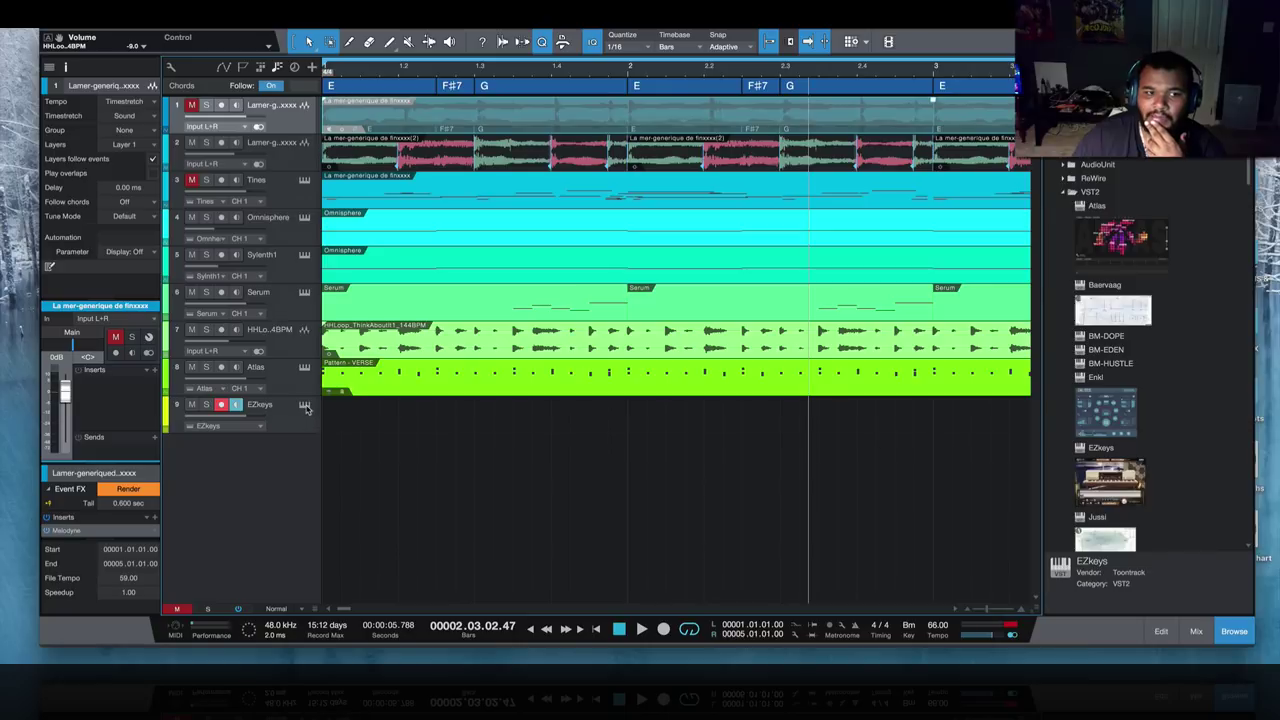
key("F11")
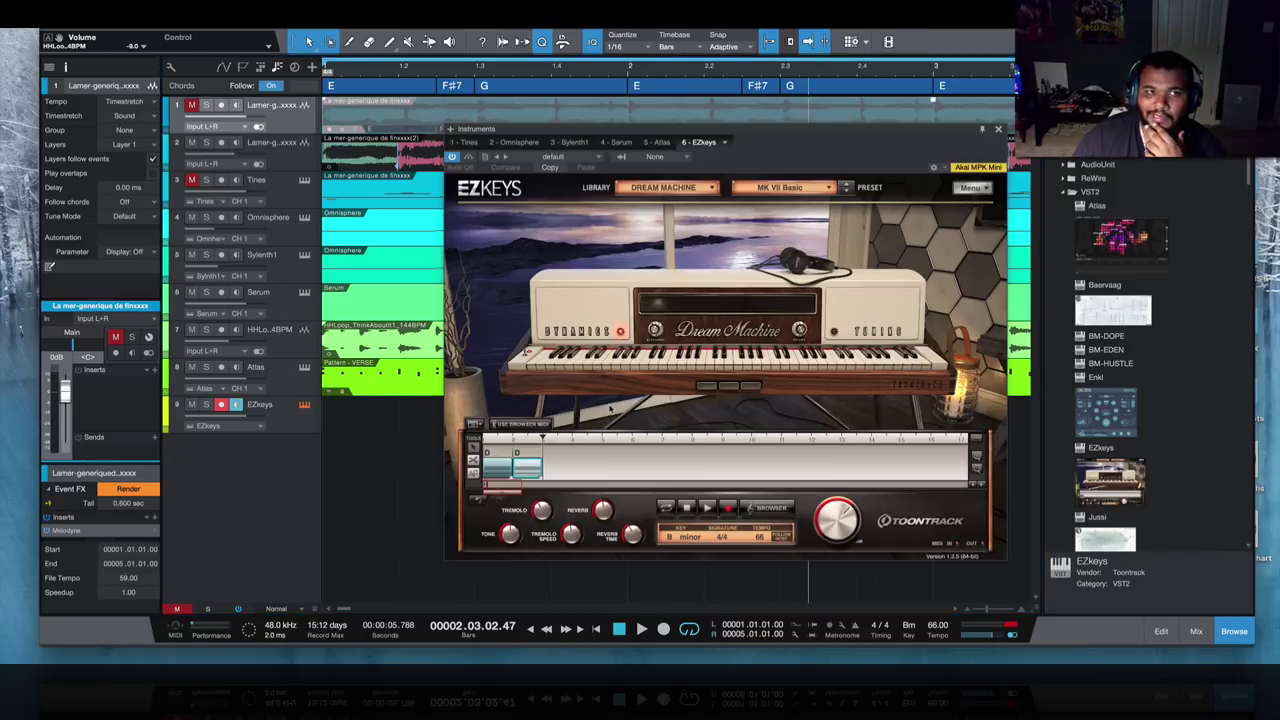
left_click(491, 451)
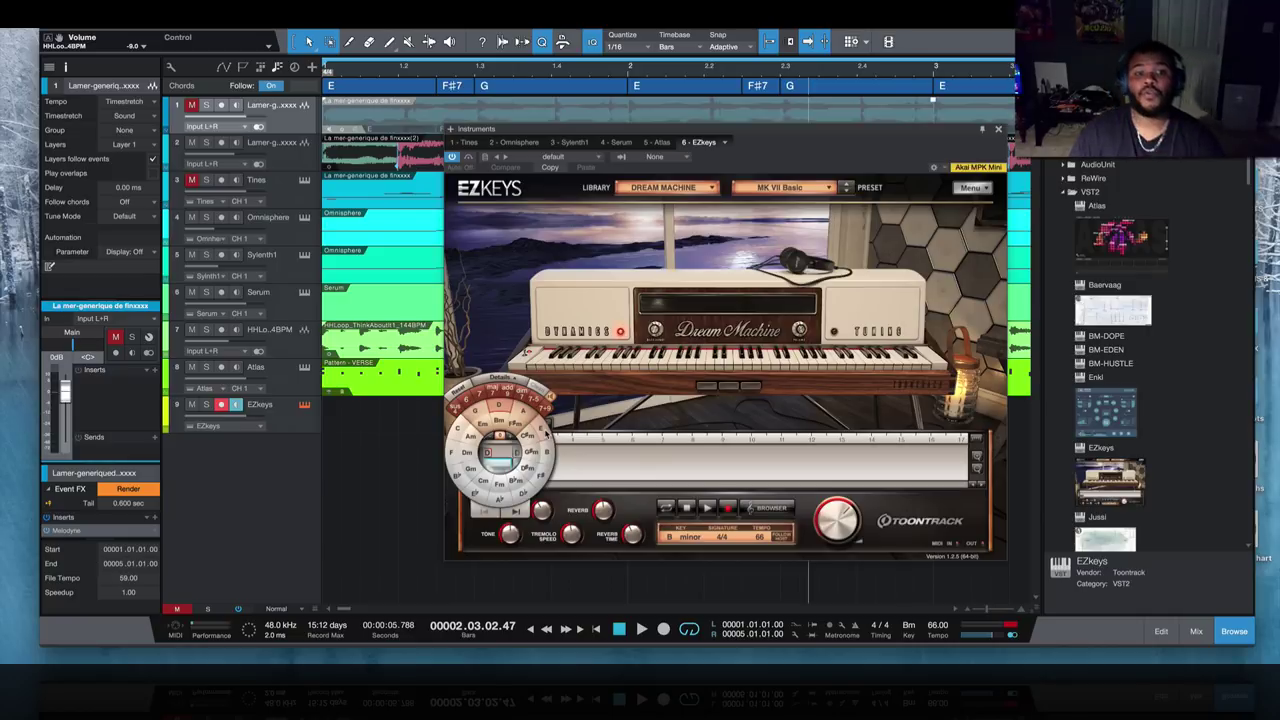
left_click(636, 467)
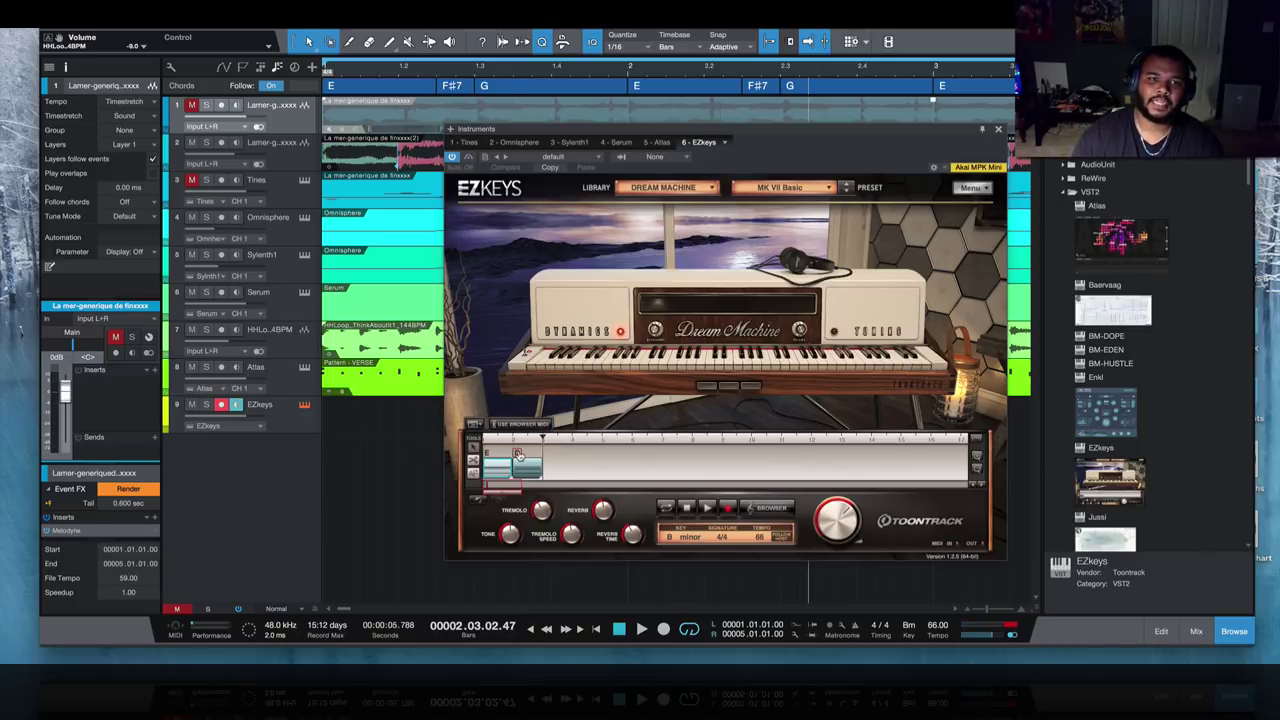
left_click(517, 455)
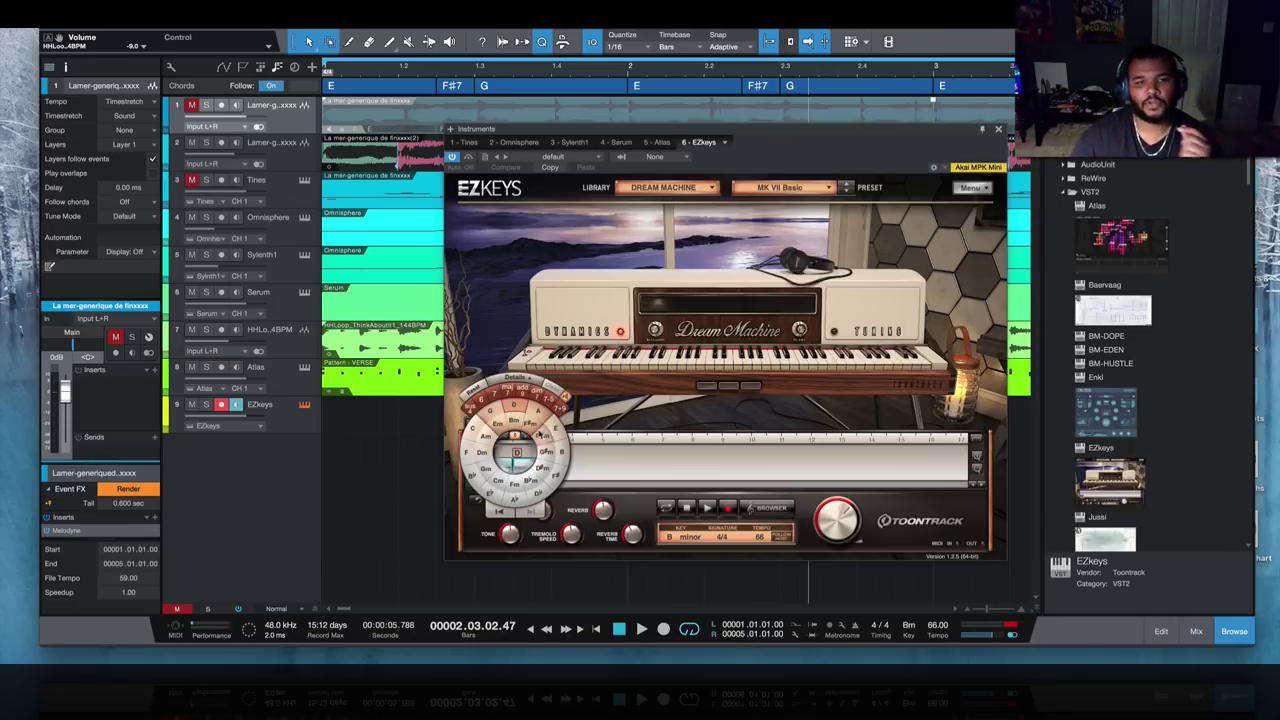
left_click(615, 476)
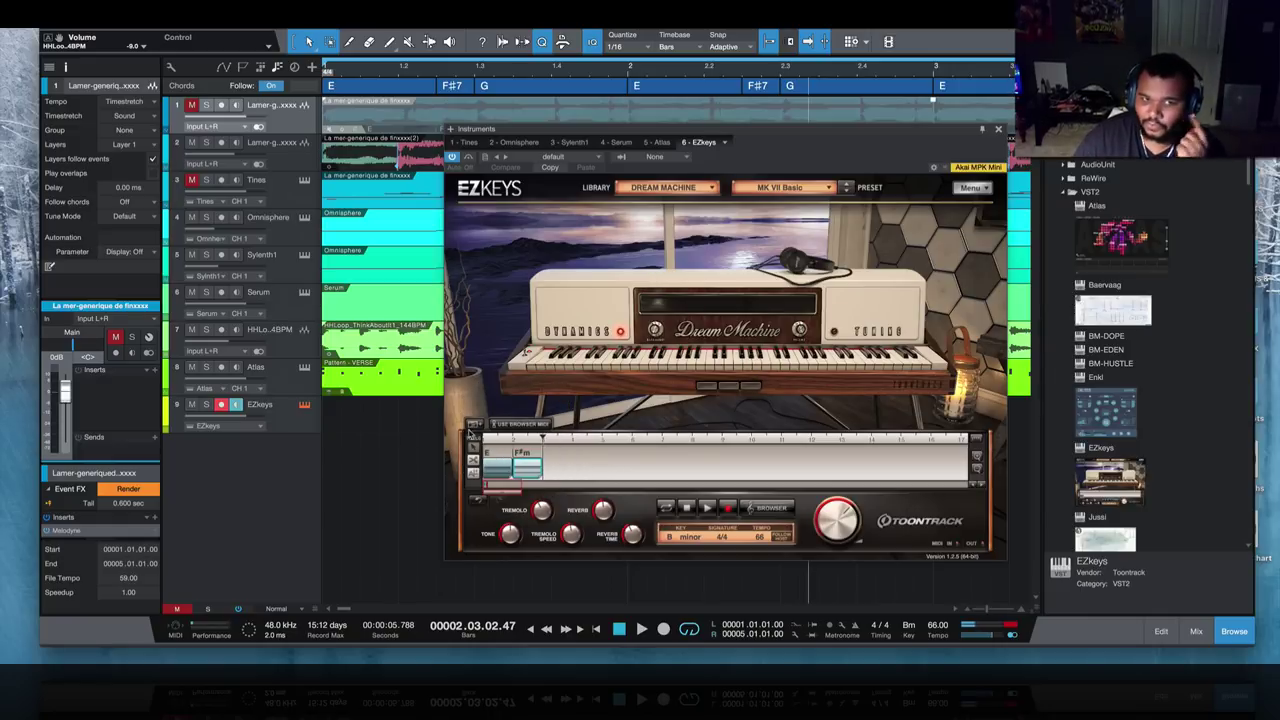
- Set the third EZkeys chord block to G, shorten the F#m block so G begins at bar 2, and preview the progression
left_click(556, 455)
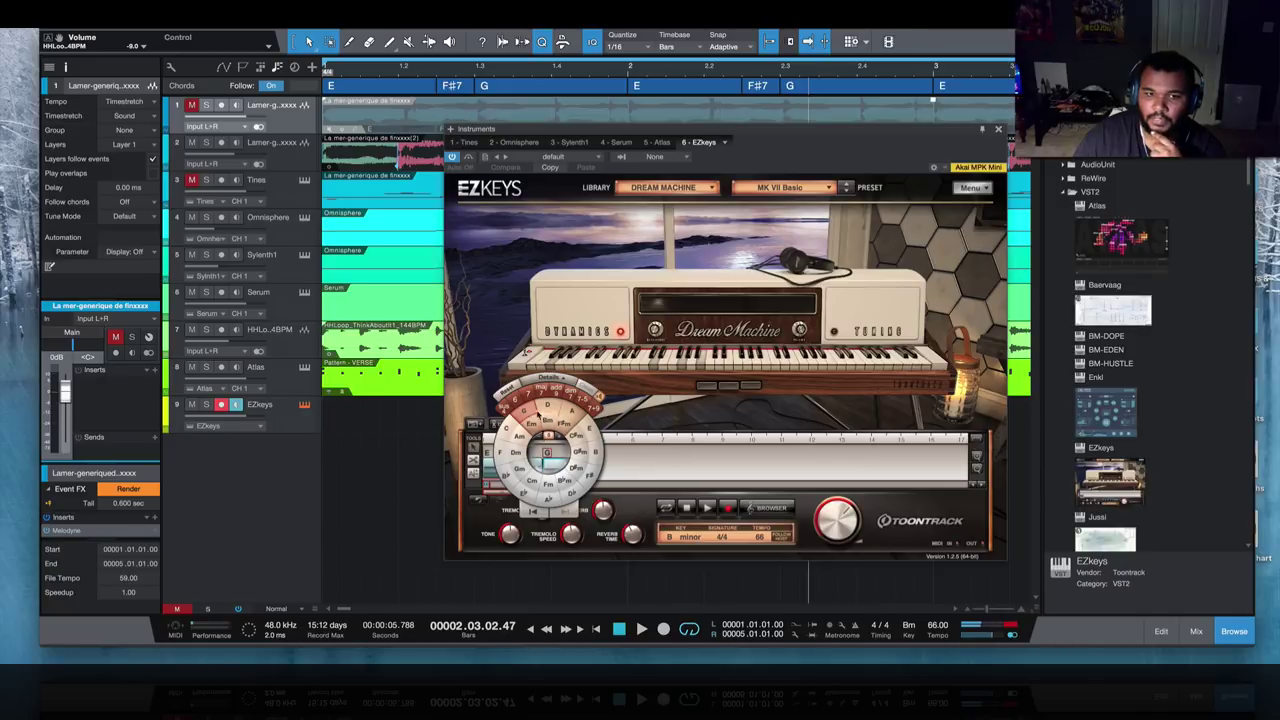
left_click(660, 457)
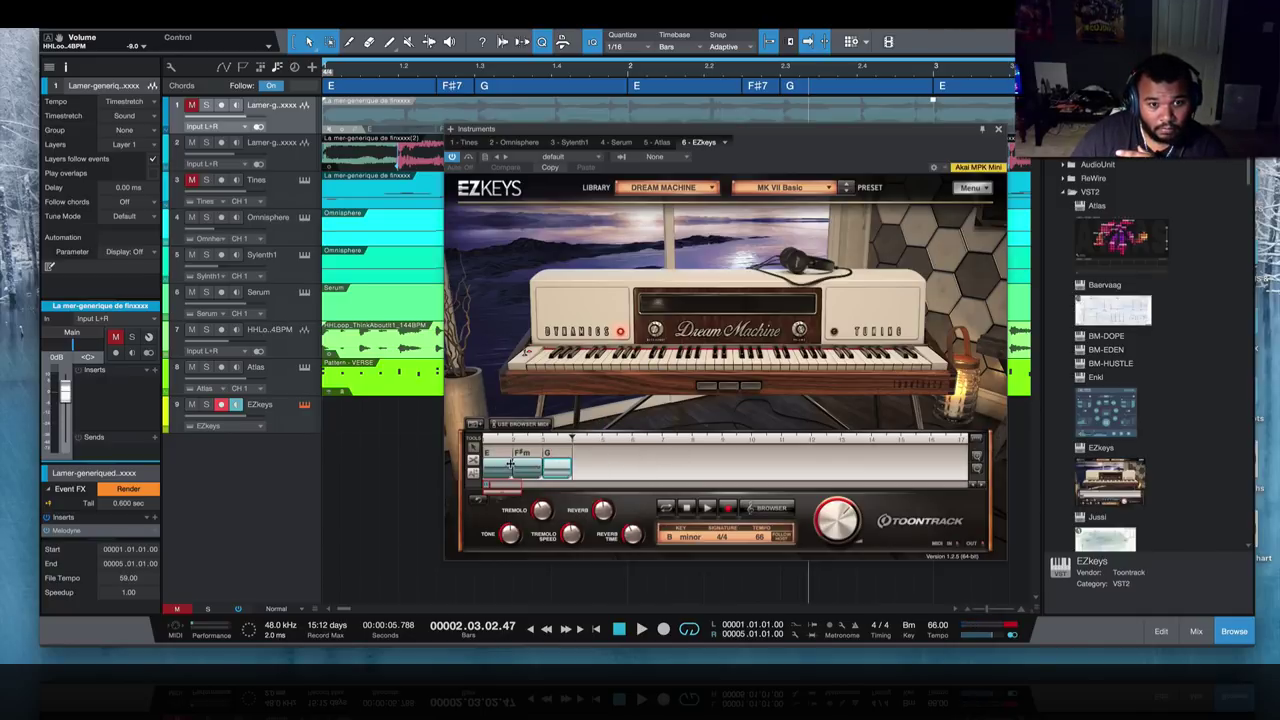
left_click(978, 456)
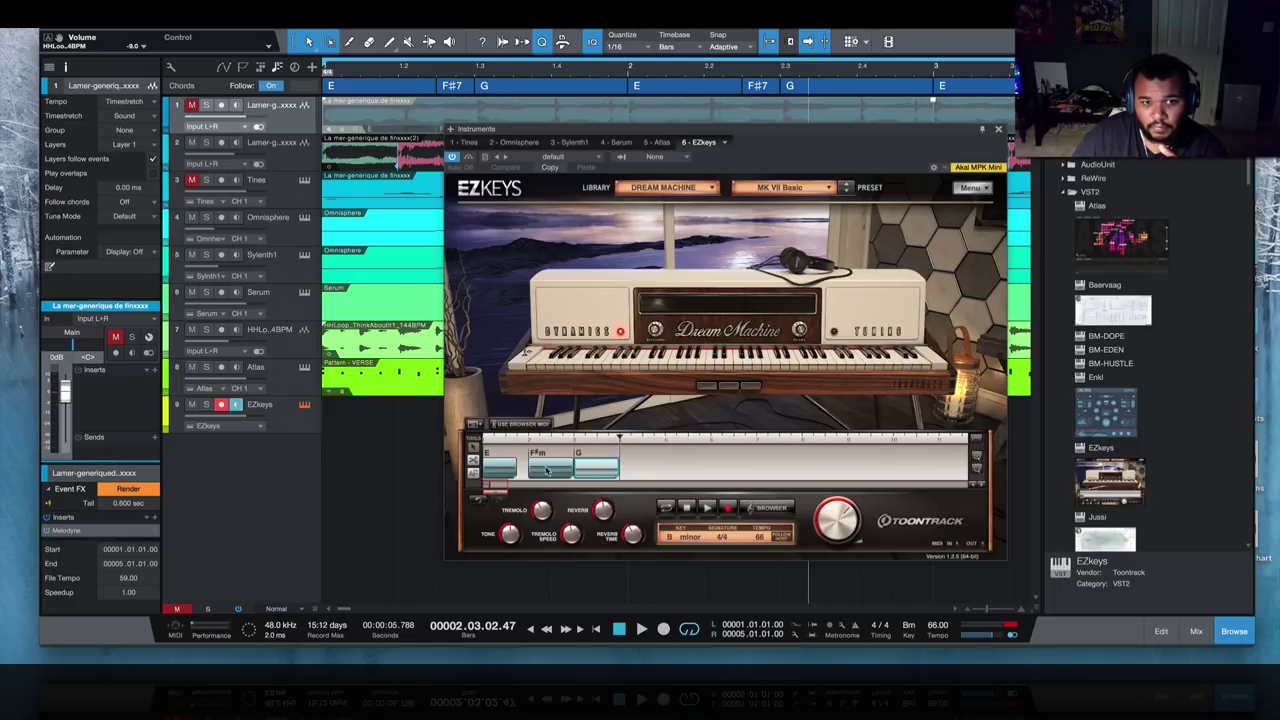
left_click_drag(525, 463, 552, 467)
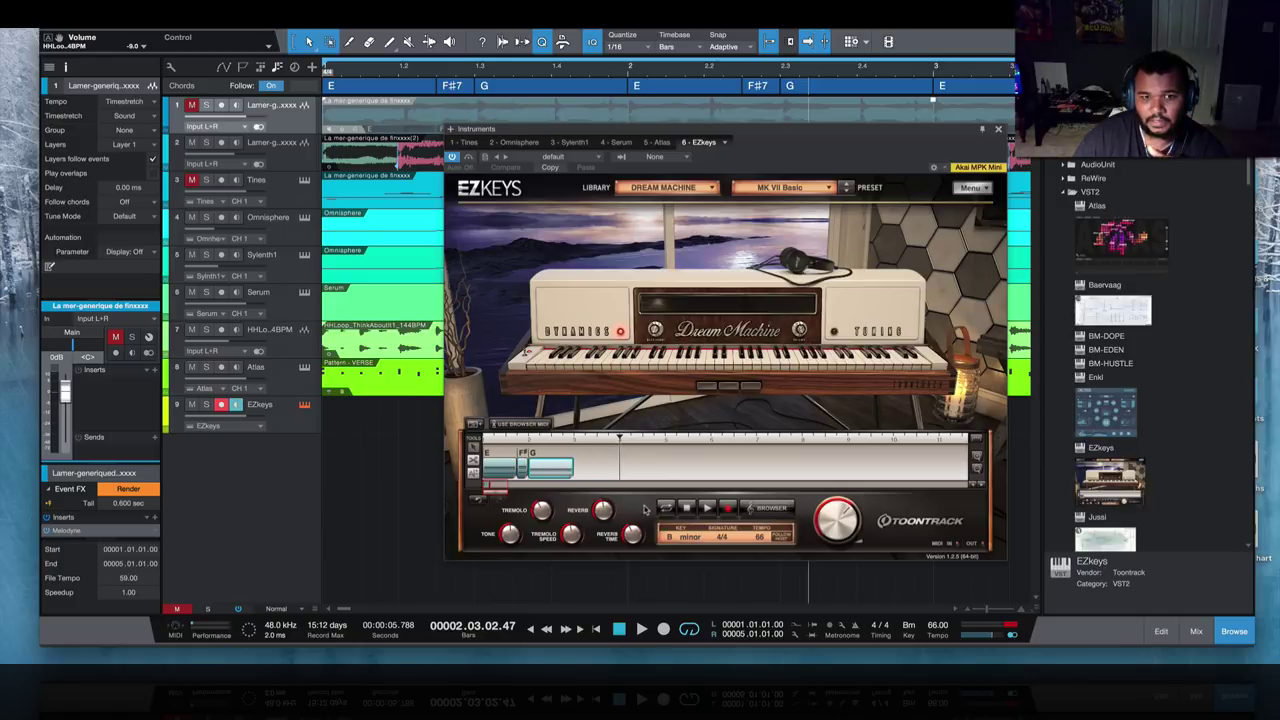
left_click(706, 508)
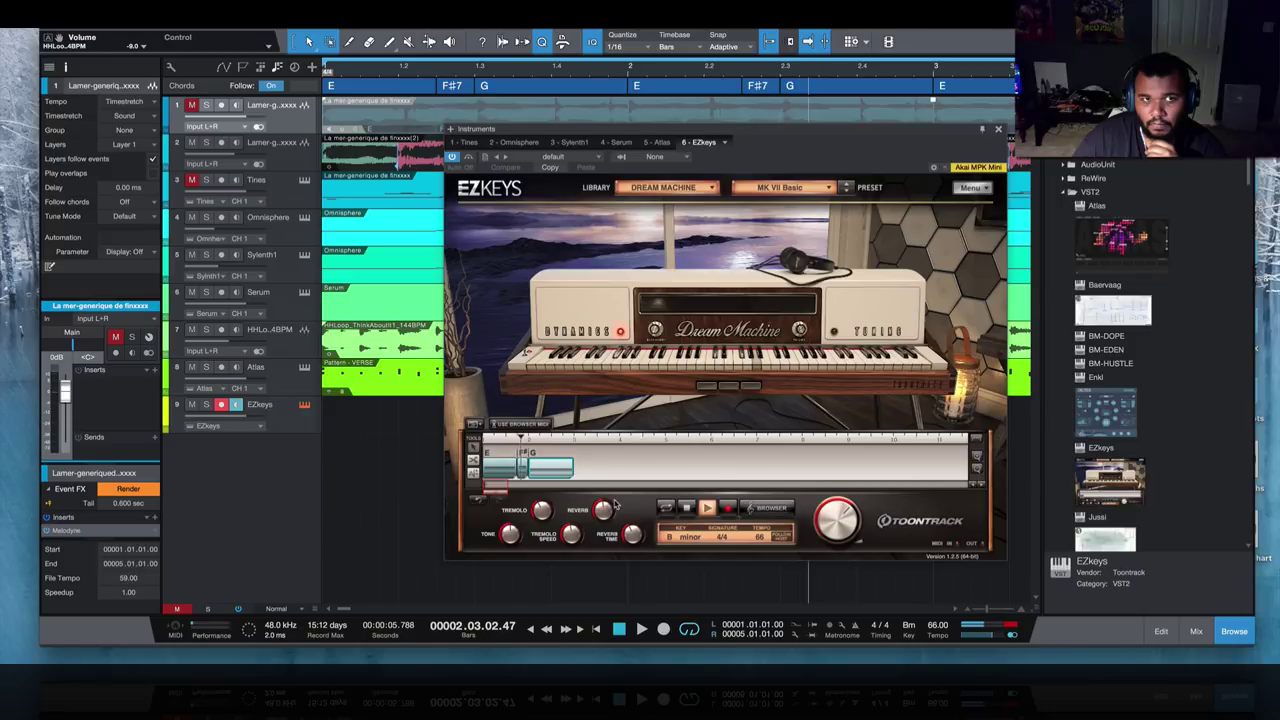
left_click(706, 508)
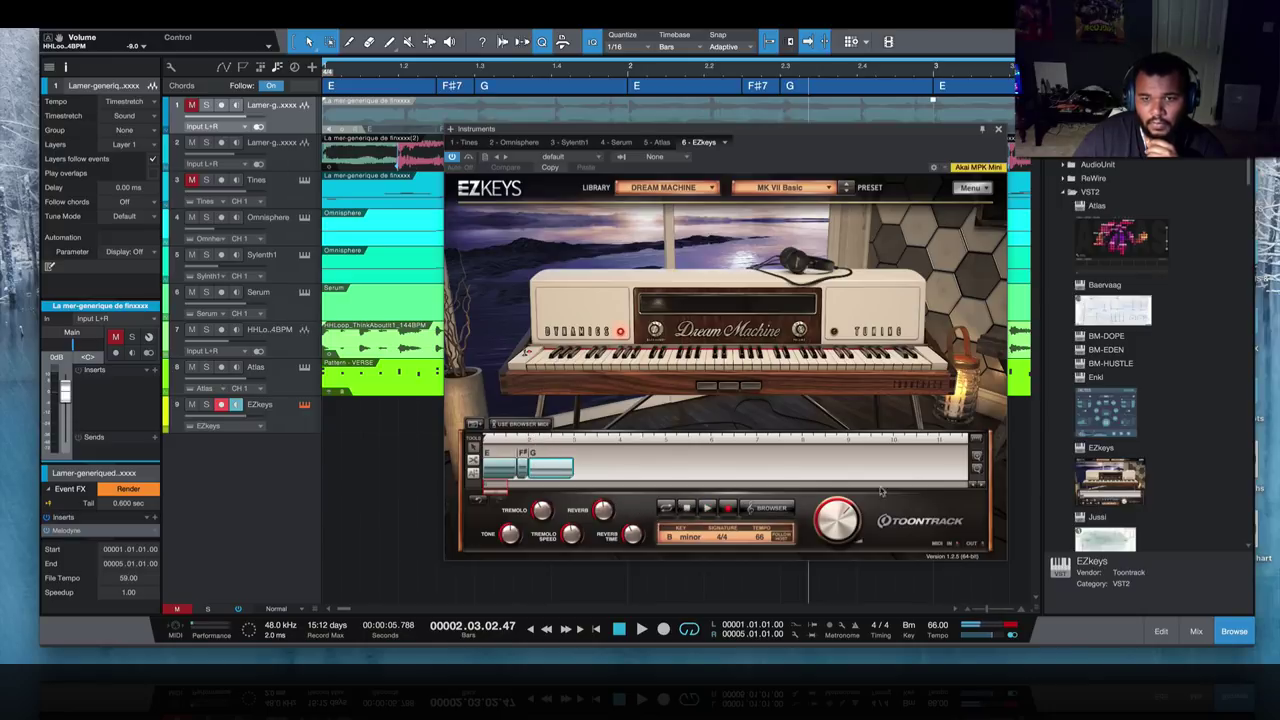
- Shorten the E block to half a bar, move F#m and G up against it, and preview the result against the project
left_click(978, 457)
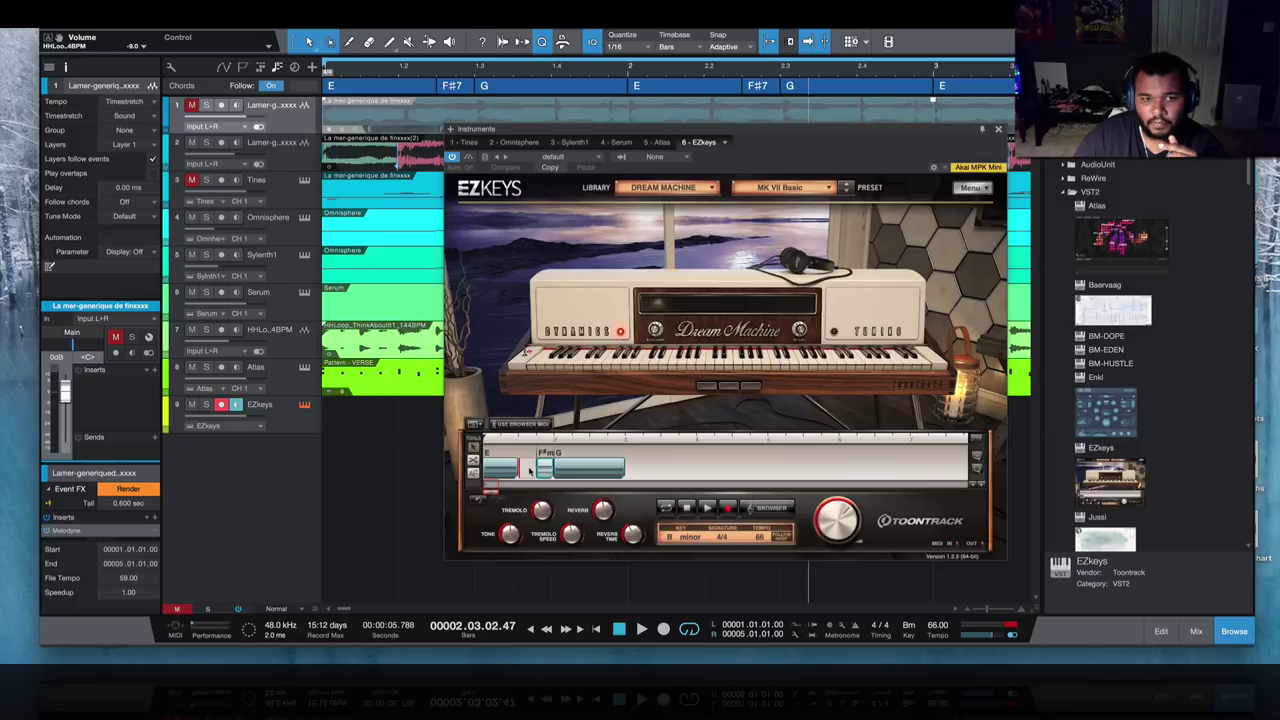
left_click_drag(551, 470, 534, 470)
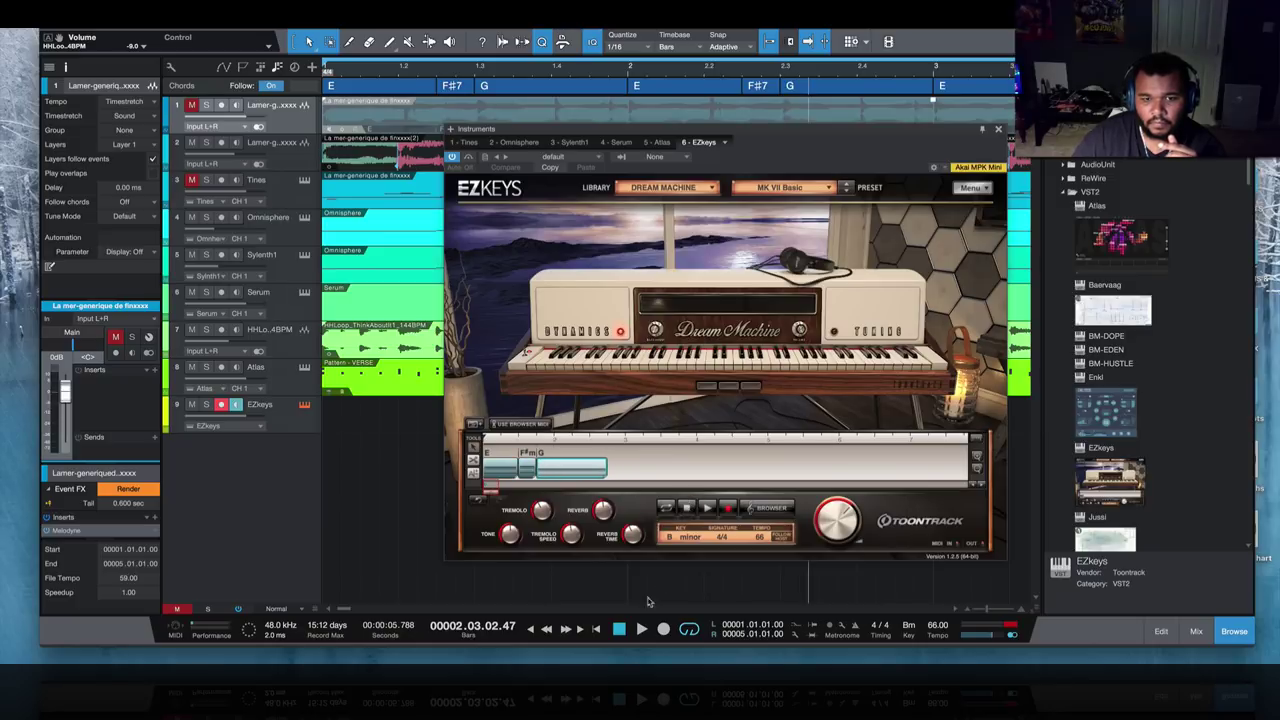
left_click(597, 629)
left_click(641, 629)
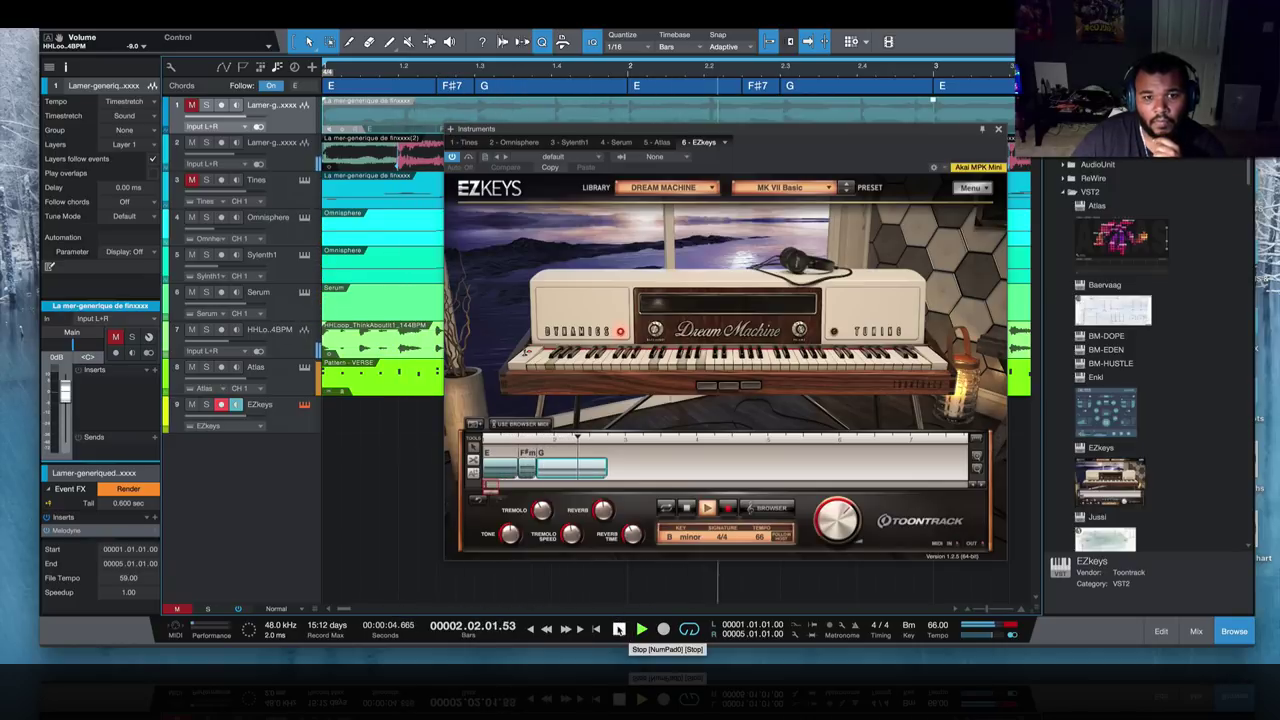
left_click(619, 629)
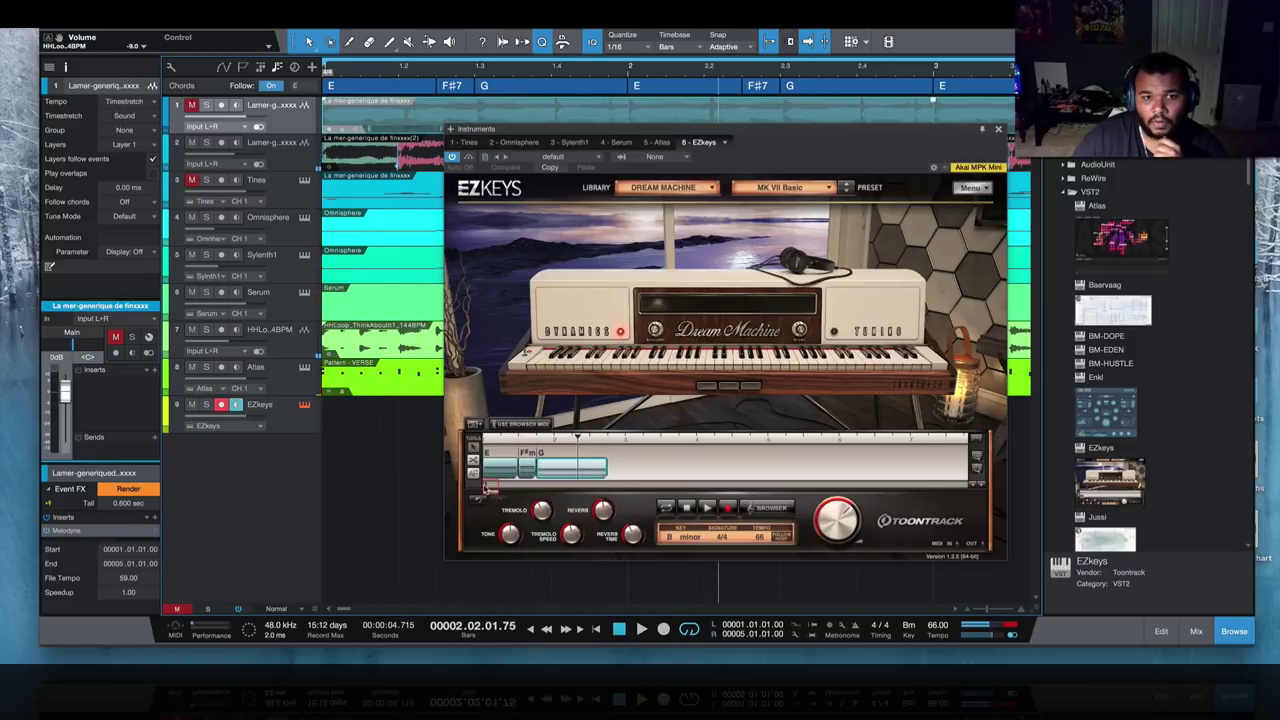
- Shorten the E, F#m and G blocks so the whole progression fits one bar, with G filling its second half
left_click(977, 457)
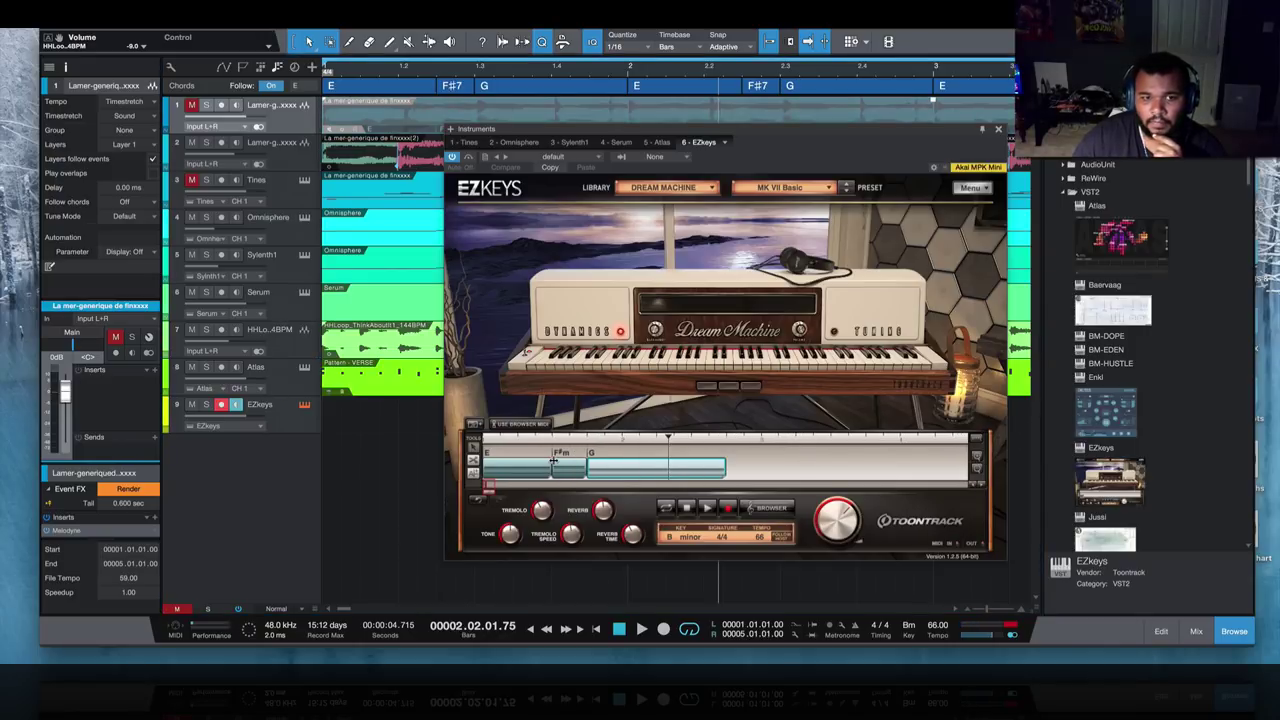
left_click_drag(548, 467, 585, 472)
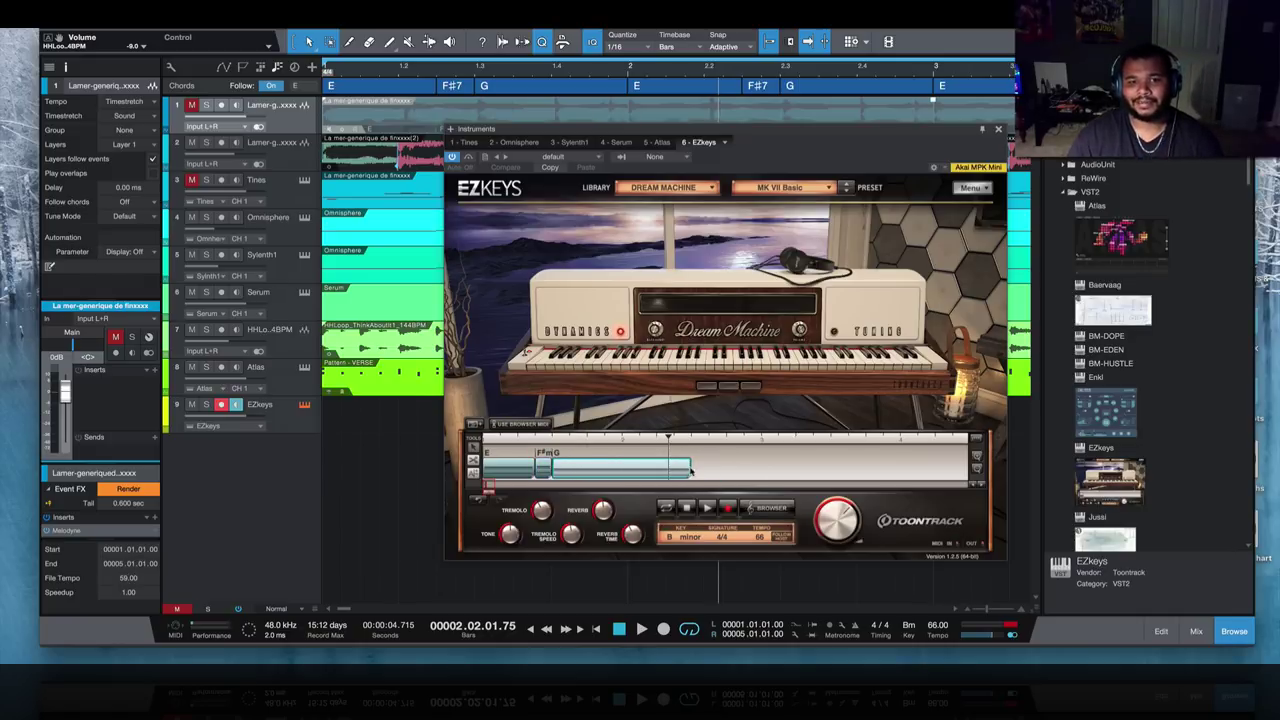
left_click_drag(690, 470, 617, 470)
- Audition the one-bar progression alone and with the project, and turn on looping in EZkeys
left_click(707, 509)
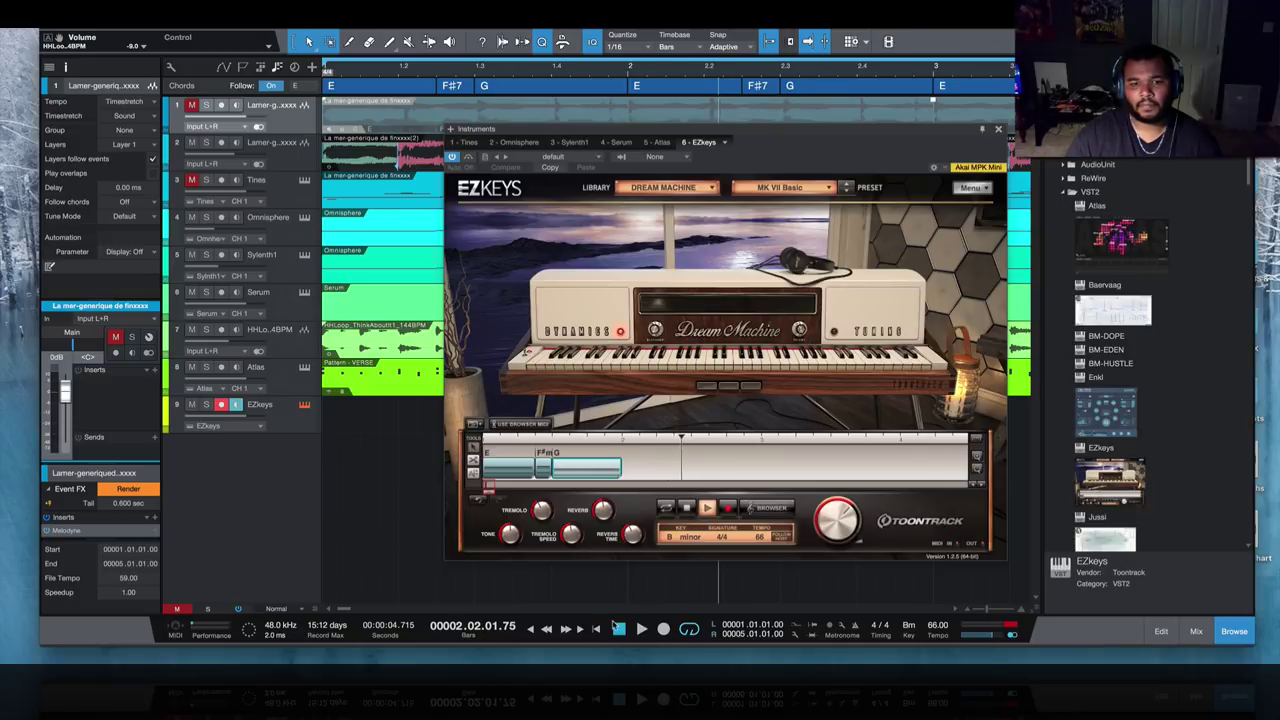
left_click(706, 510)
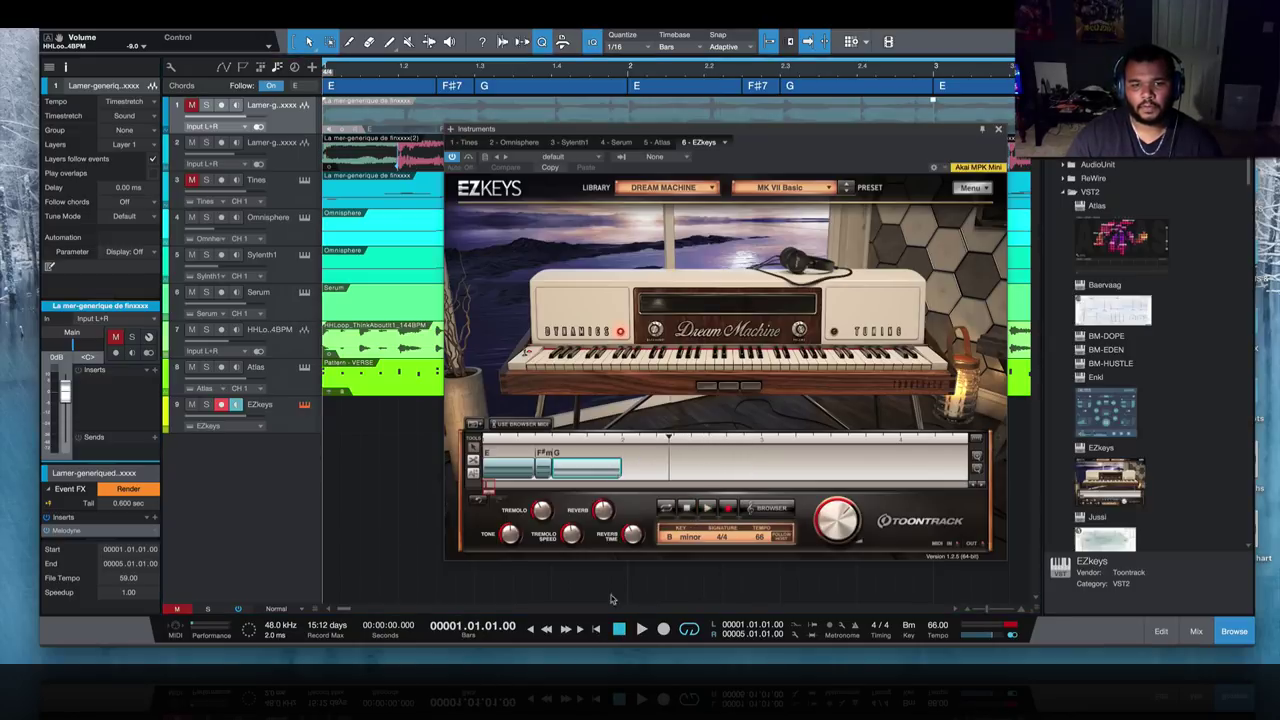
left_click(641, 629)
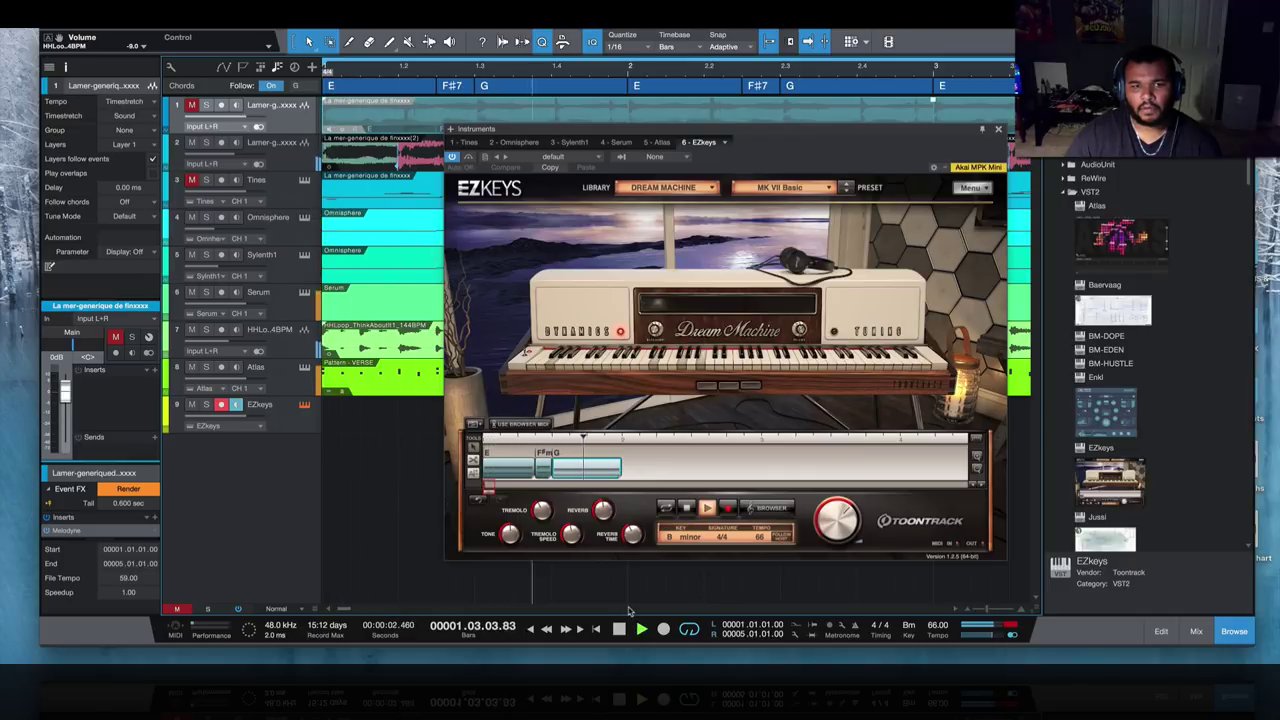
left_click(691, 511)
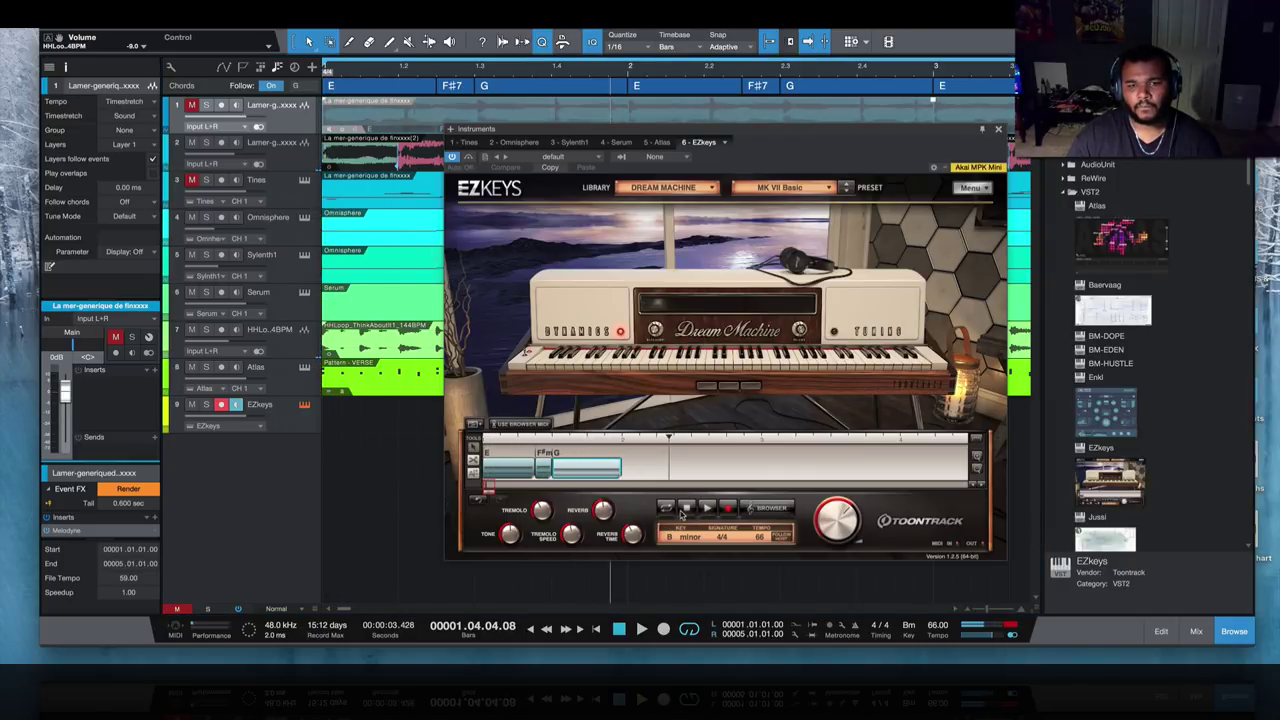
left_click(664, 510)
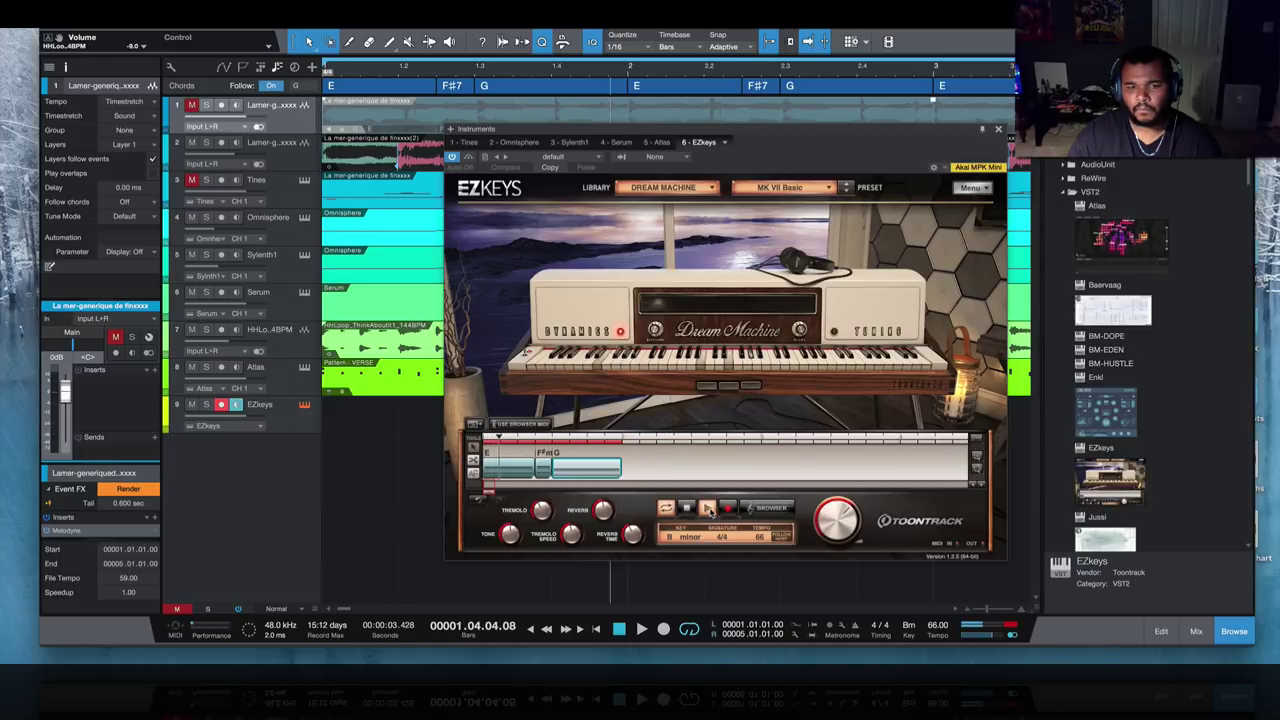
left_click(707, 509)
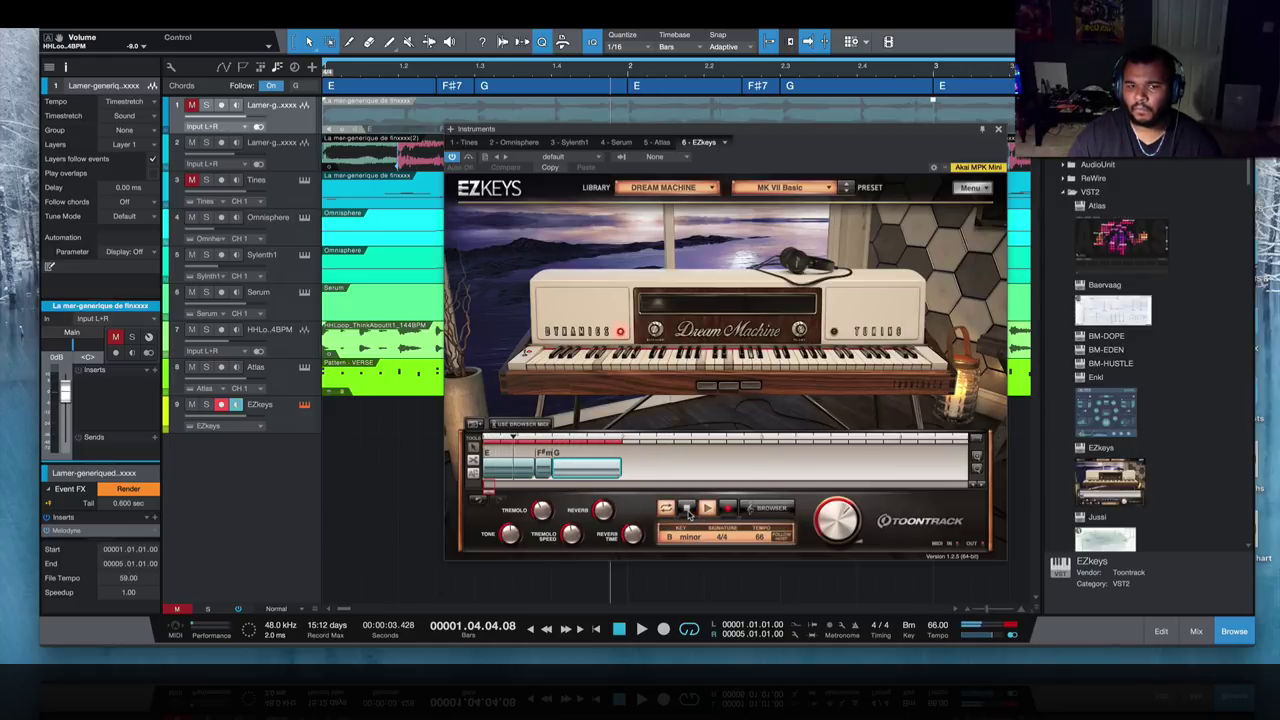
left_click(688, 513)
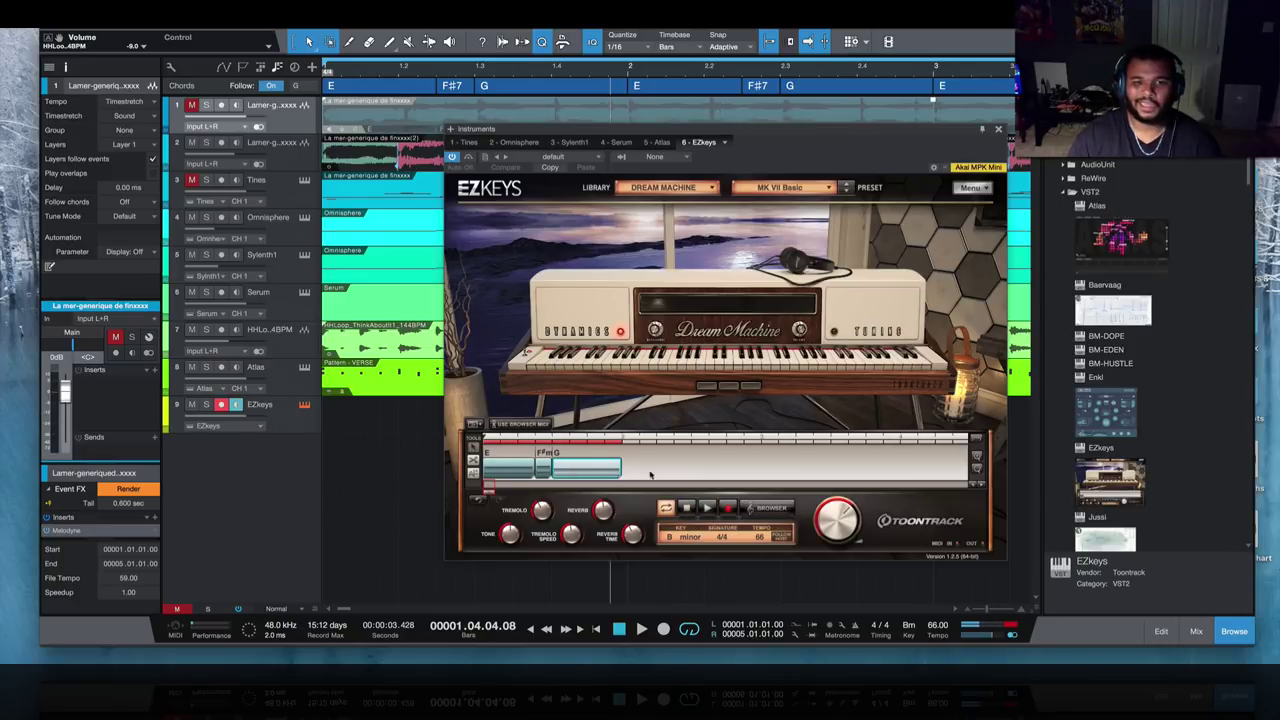
- Copy the one-bar E, F#m, G progression and paste it three times in succession to fill four bars
right_click(508, 474)
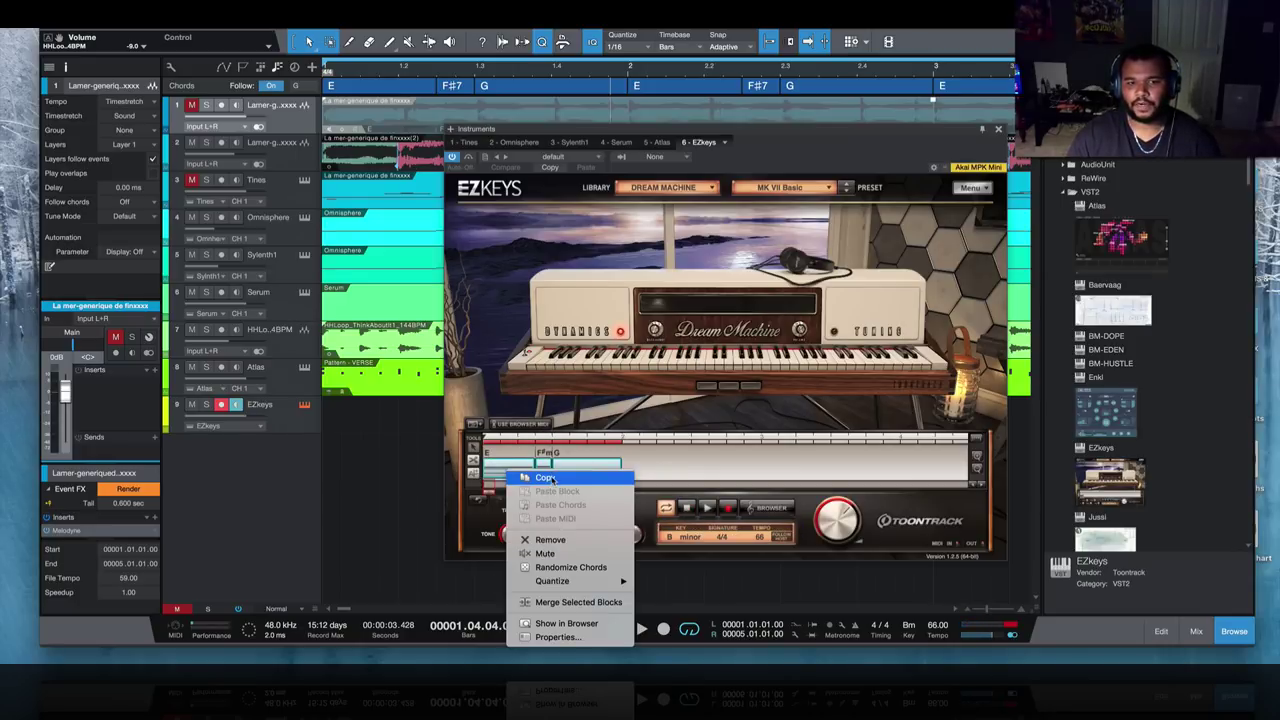
left_click(615, 455)
right_click(621, 455)
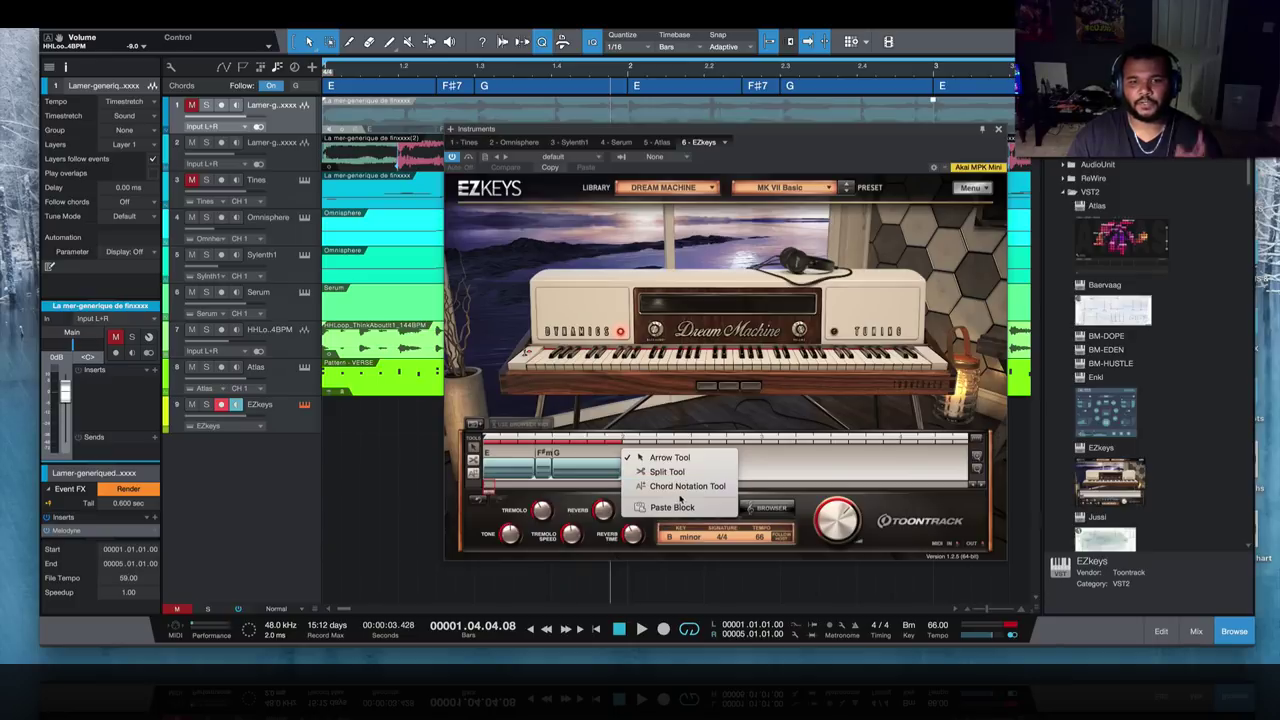
left_click(682, 507)
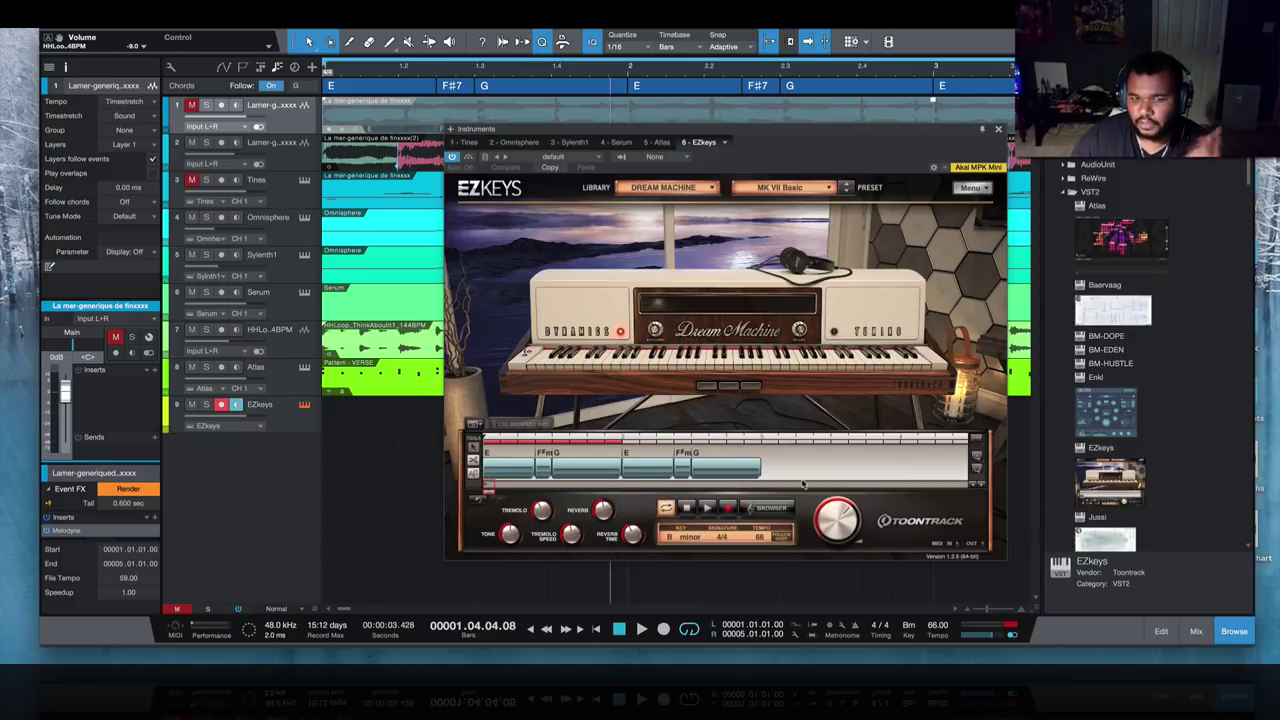
left_click(977, 468)
left_click(977, 468)
left_click(977, 468)
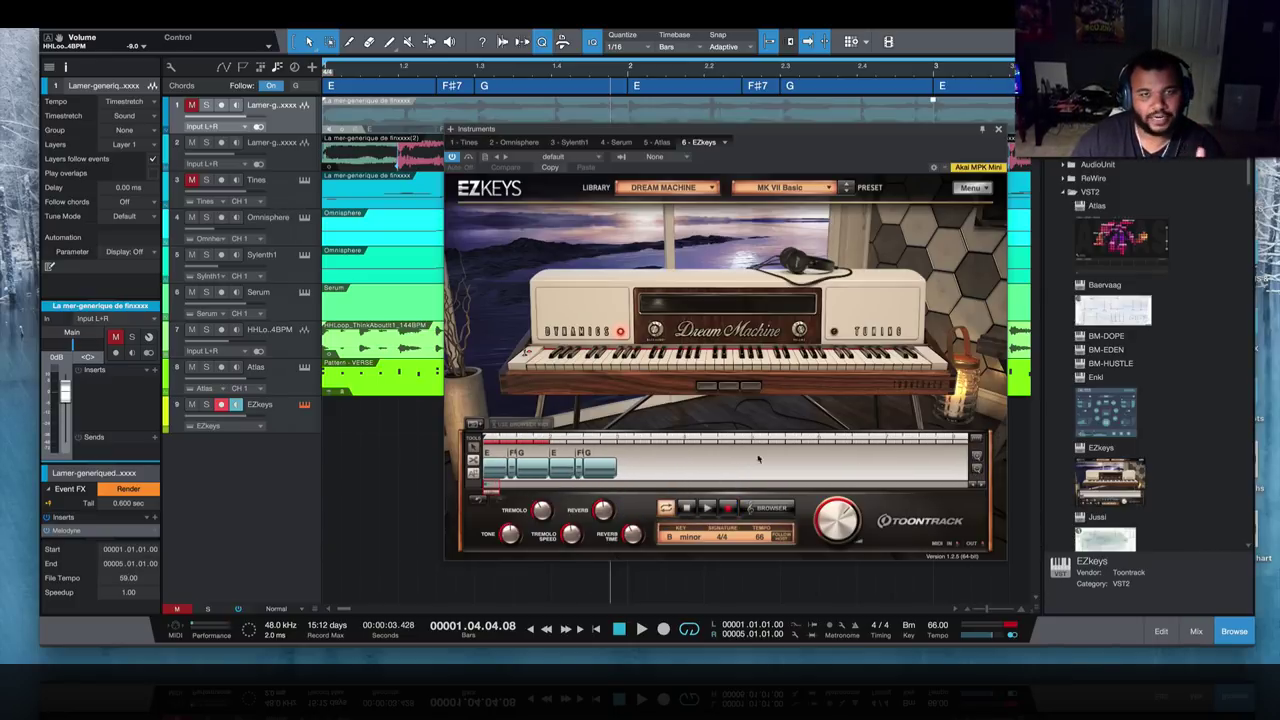
right_click(614, 455)
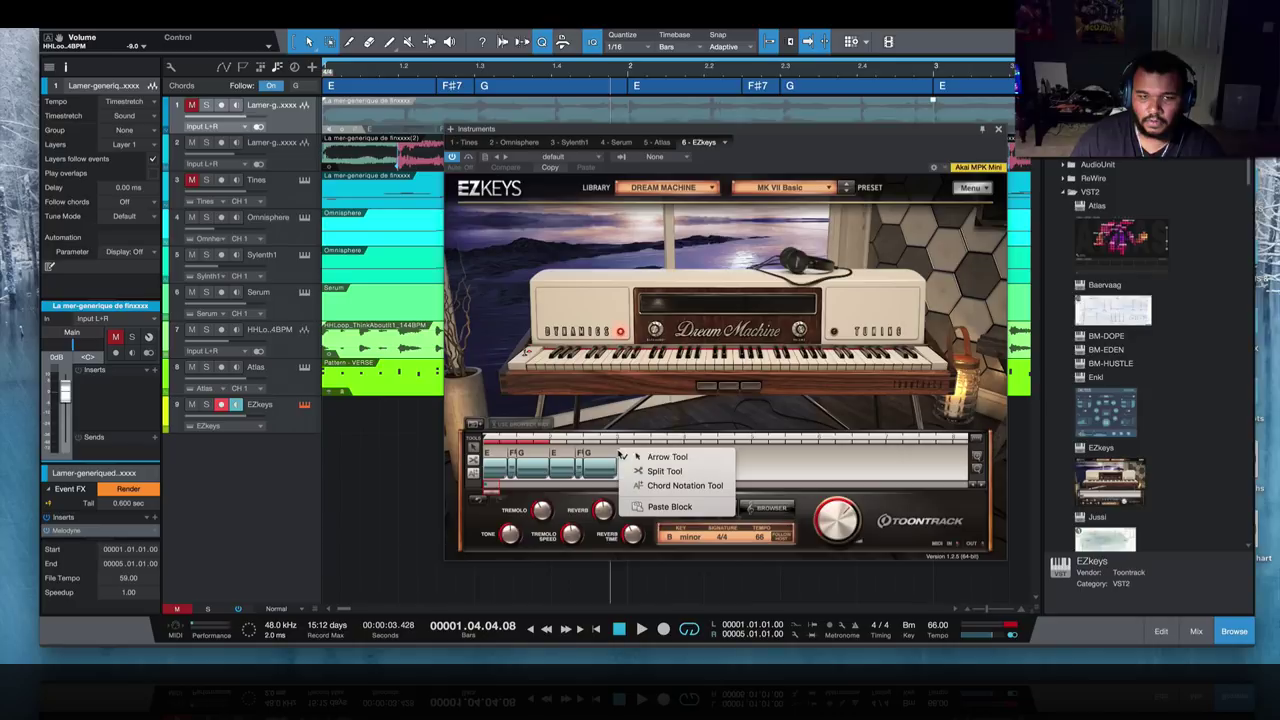
left_click(688, 501)
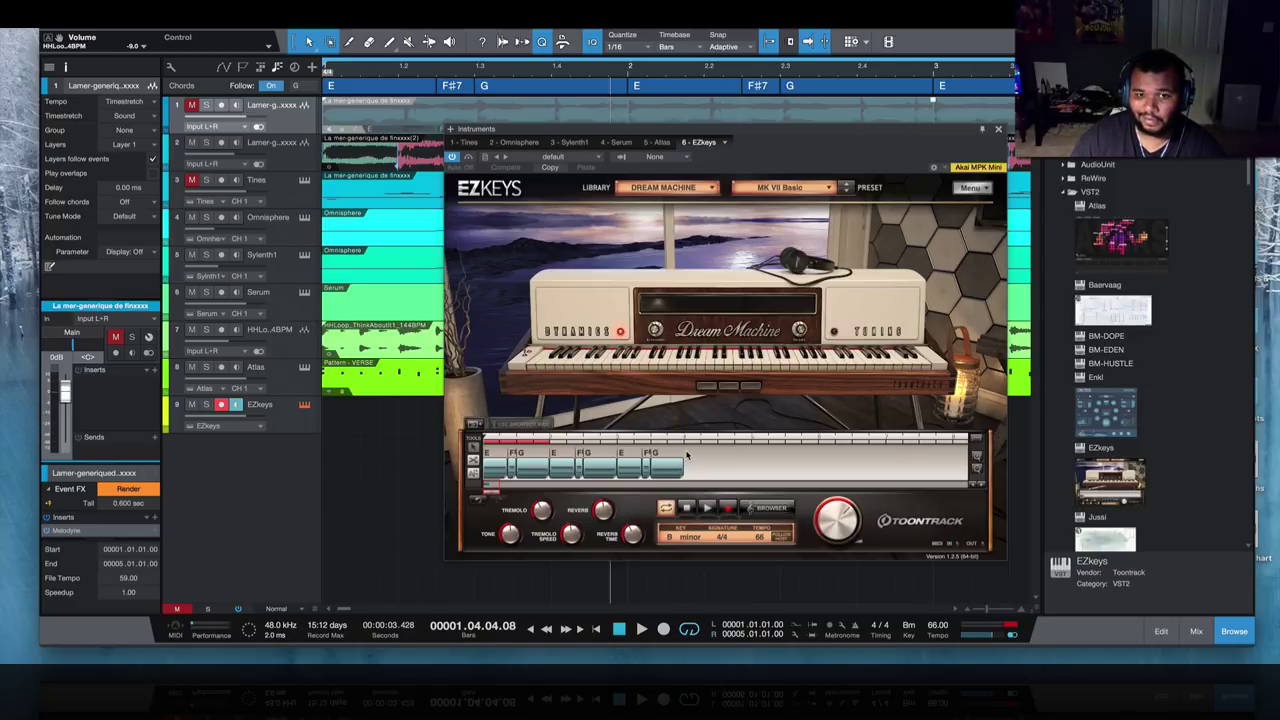
right_click(687, 455)
left_click(740, 506)
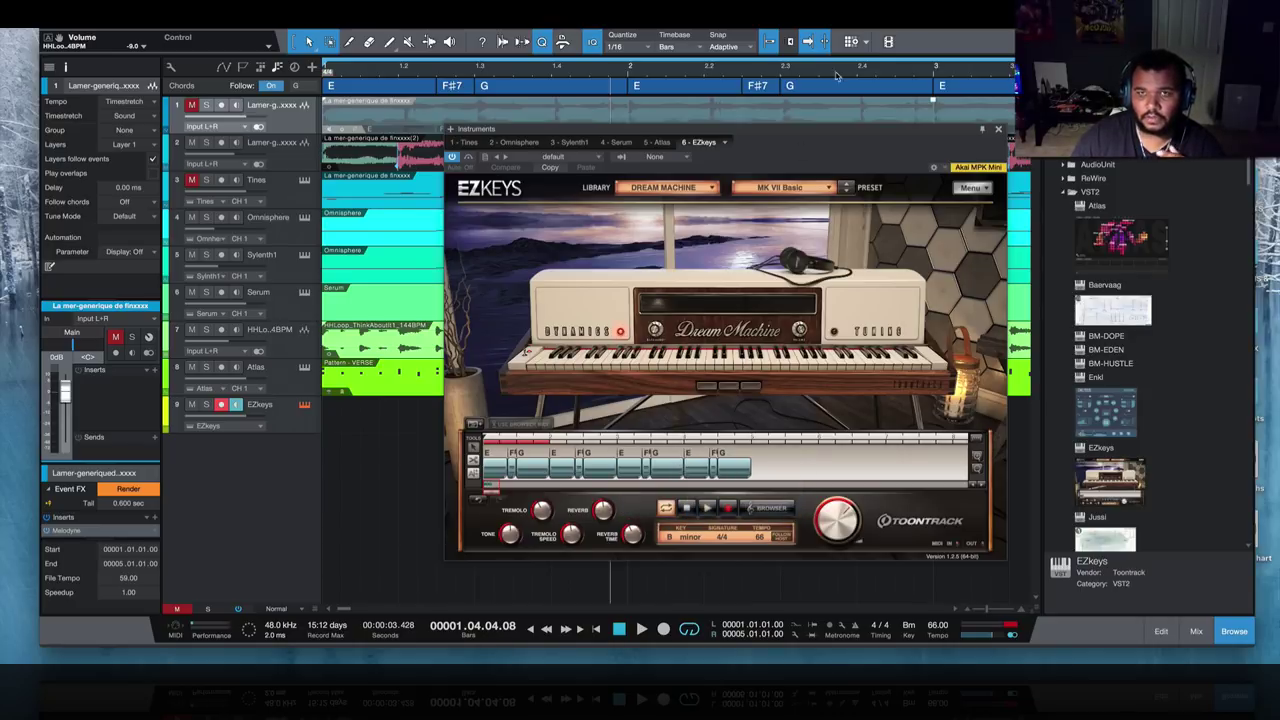
- Change the fourth bar's chords to B, C# and D to match the chord track, and play back the four-bar progression
scroll(810, 90, "right", 5)
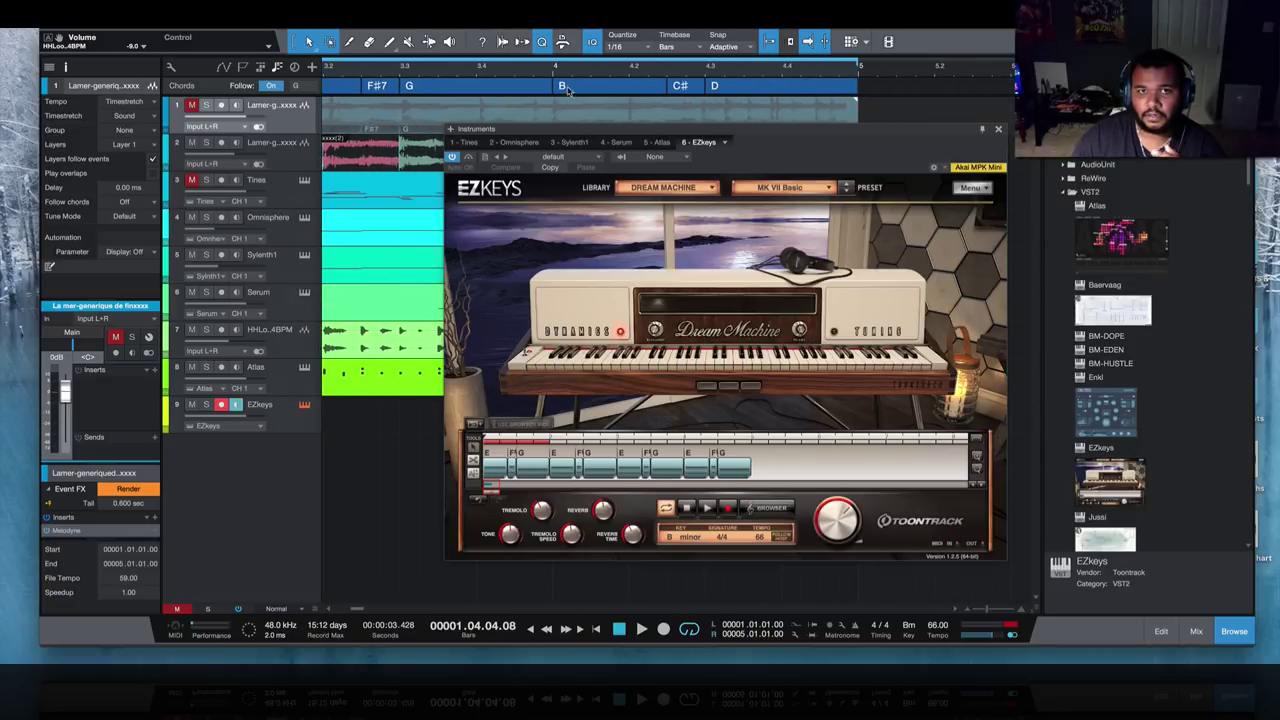
left_click(688, 453)
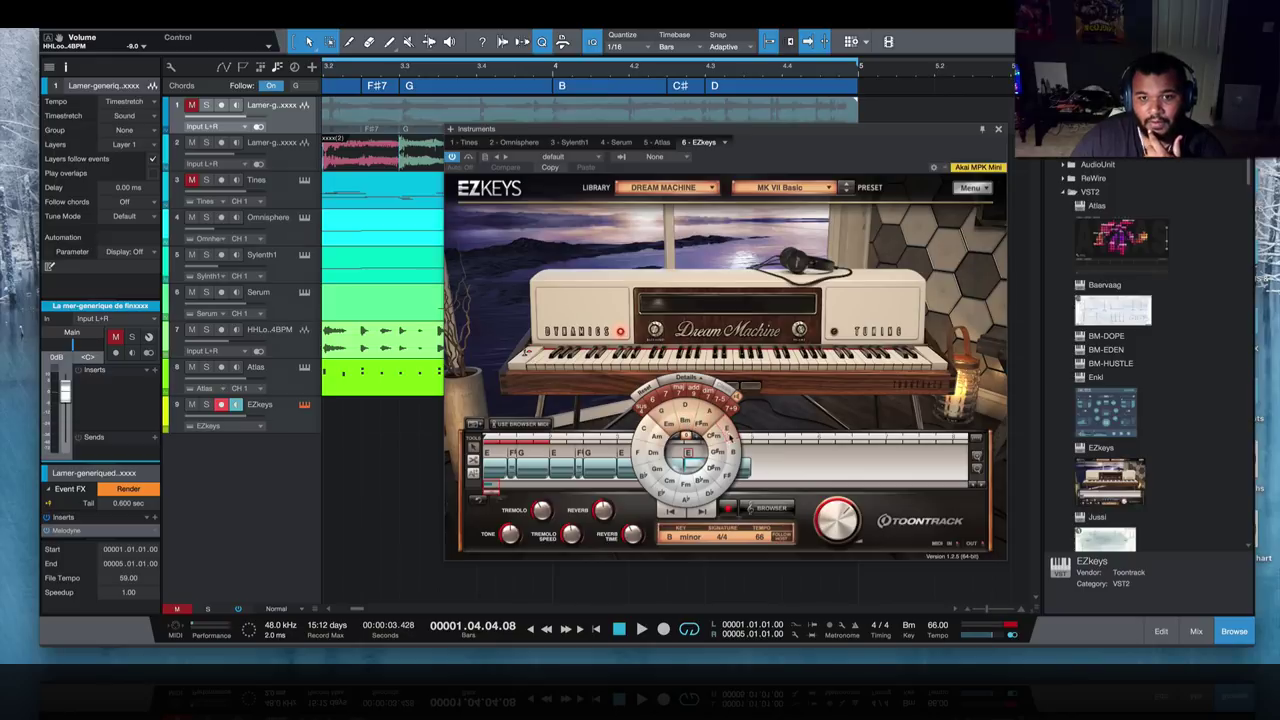
left_click(733, 455)
left_click(743, 455)
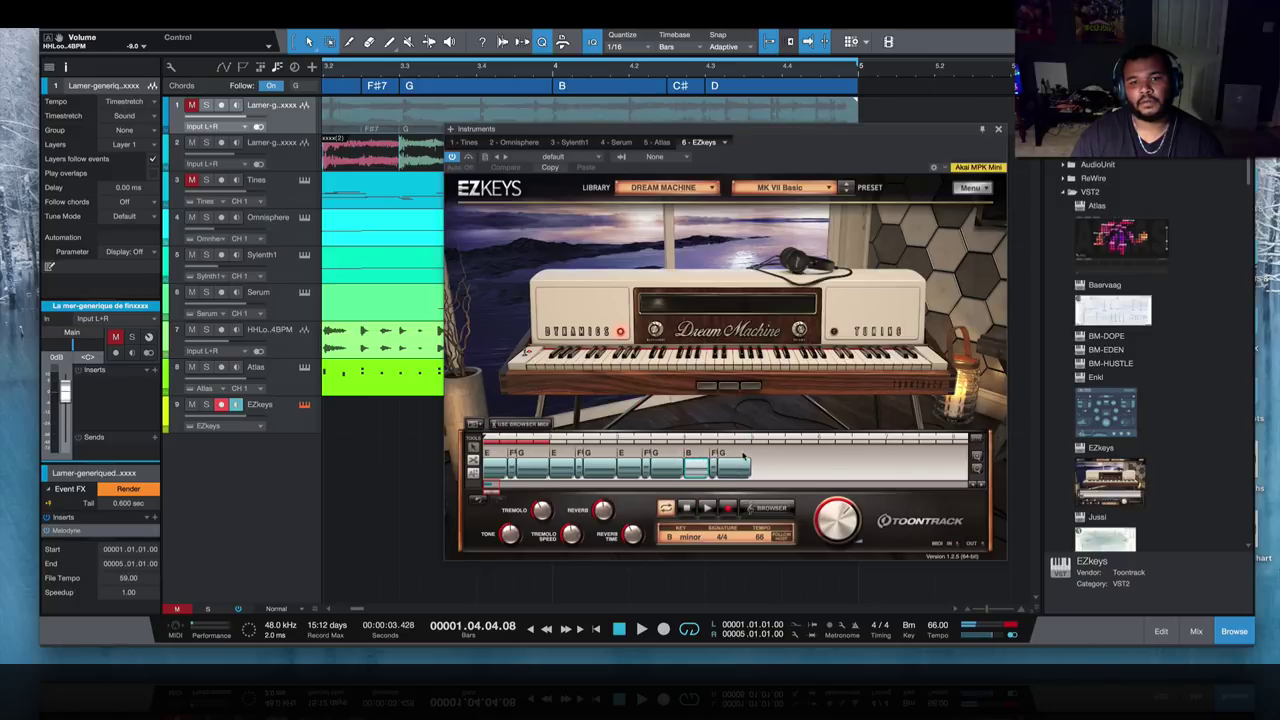
left_click(716, 454)
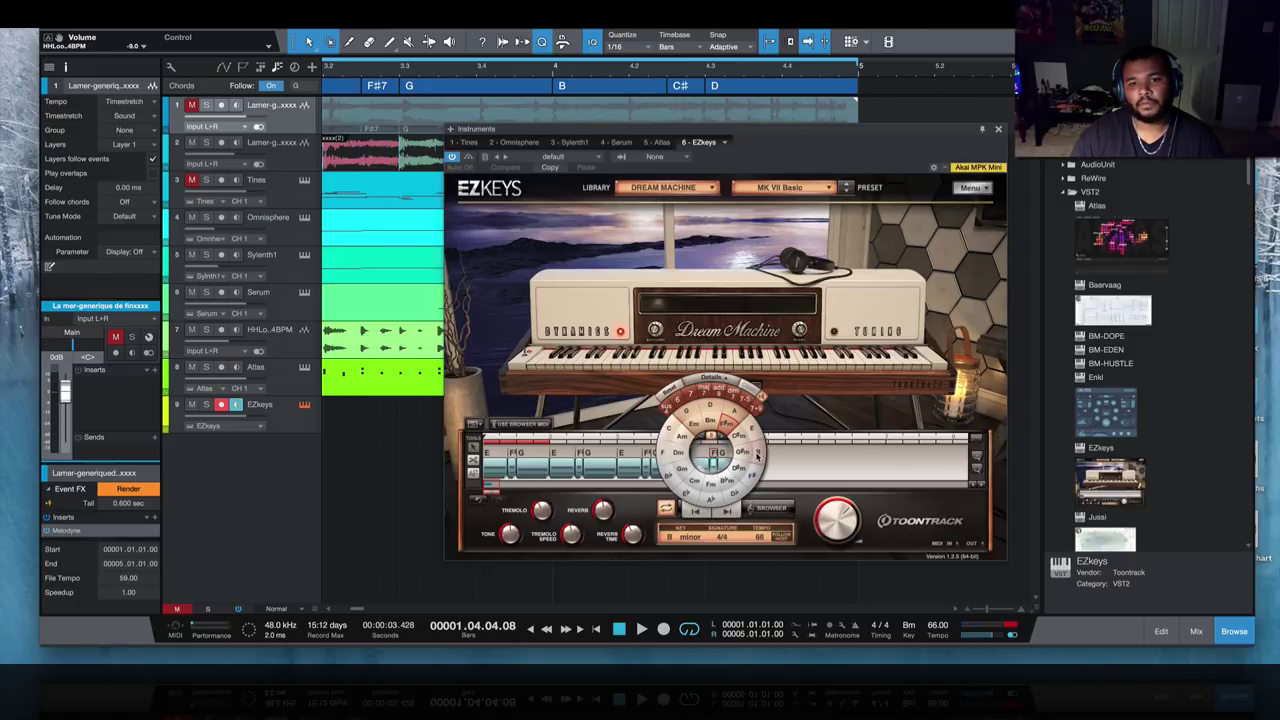
left_click(733, 459)
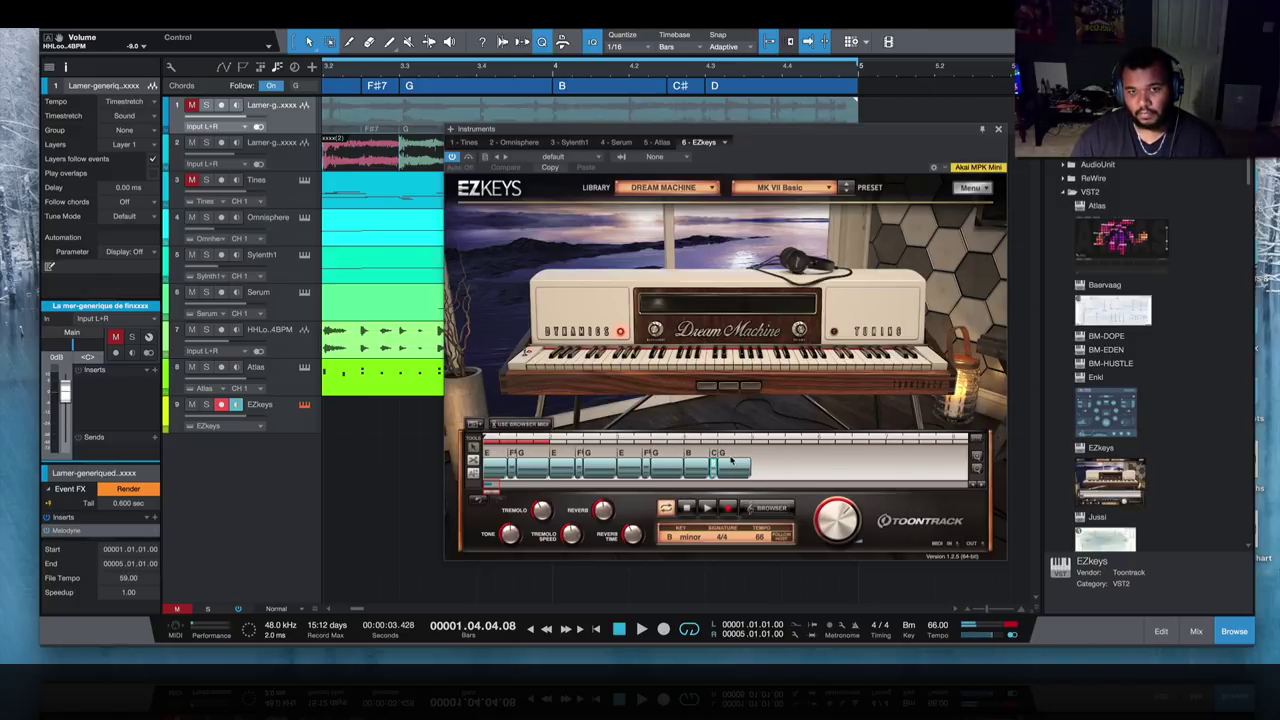
left_click(726, 458)
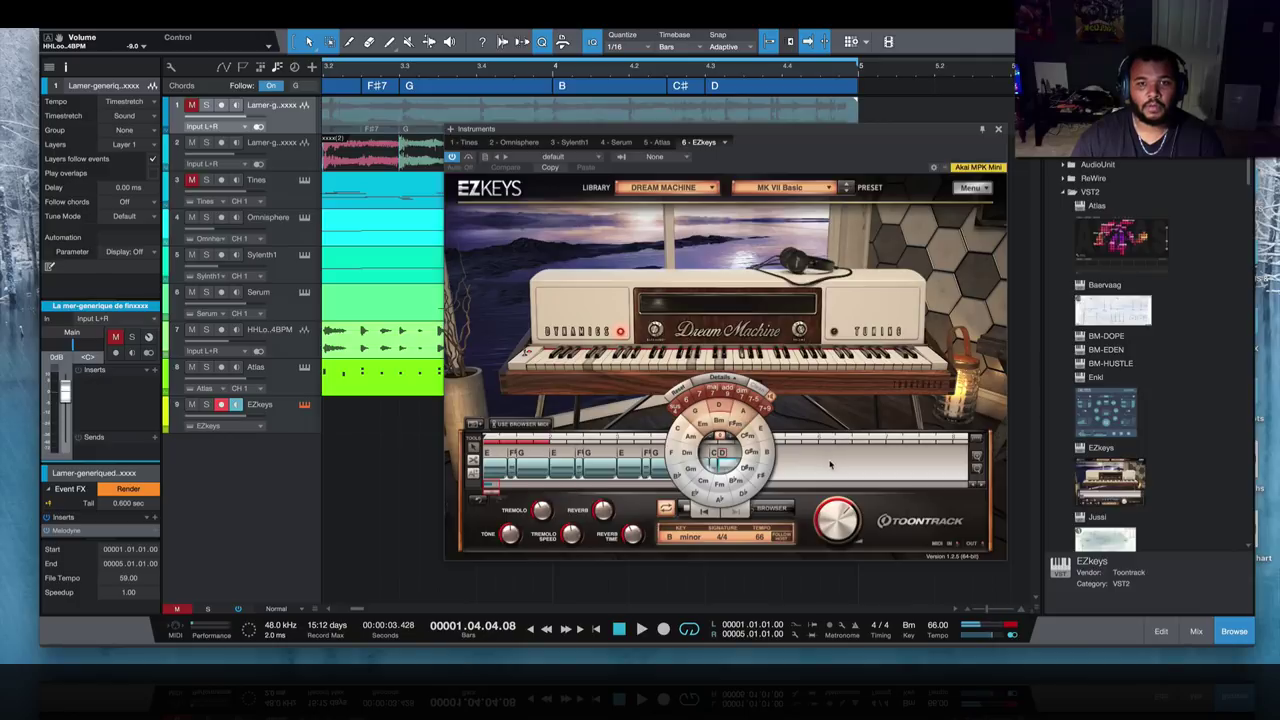
left_click(748, 443)
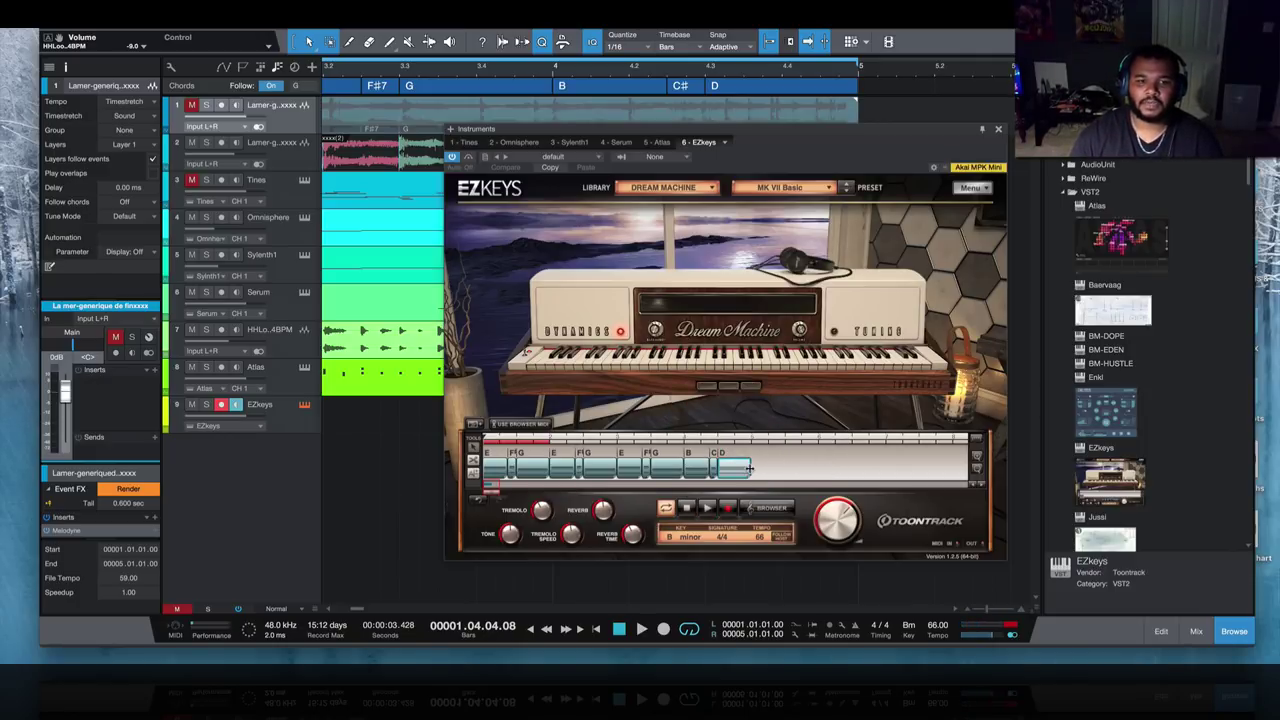
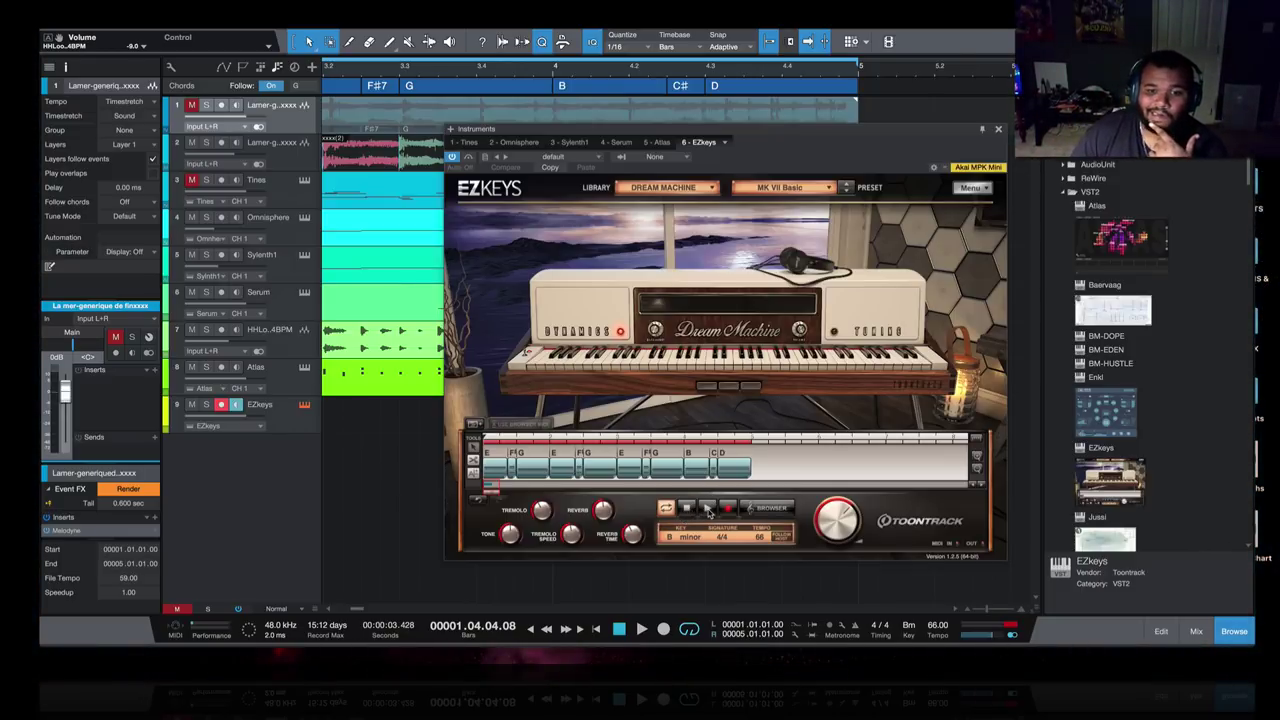
left_click(707, 510)
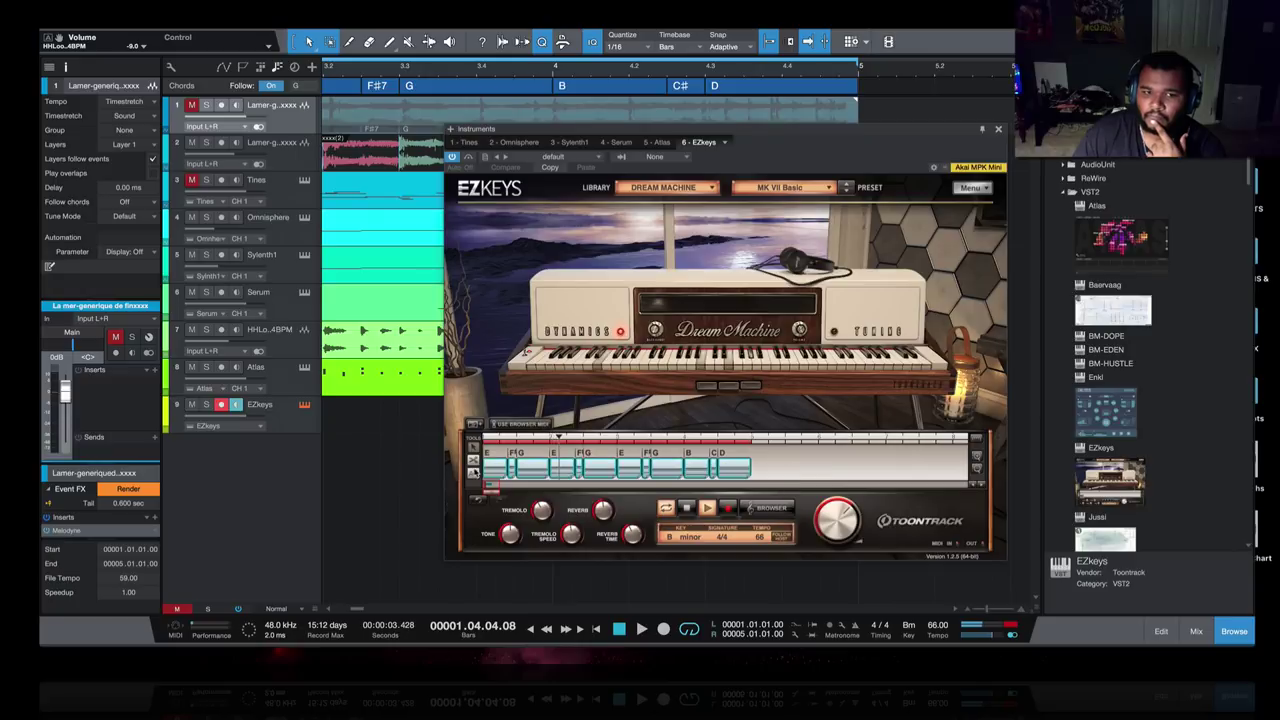
- Audition Storch Ballad - 1Bar and Storch Myself - 2Bar from the user MIDI folder, then replace the progression's MIDI with Storch Ballad - 1Bar
left_click(526, 427)
scroll(605, 362, "down", 5)
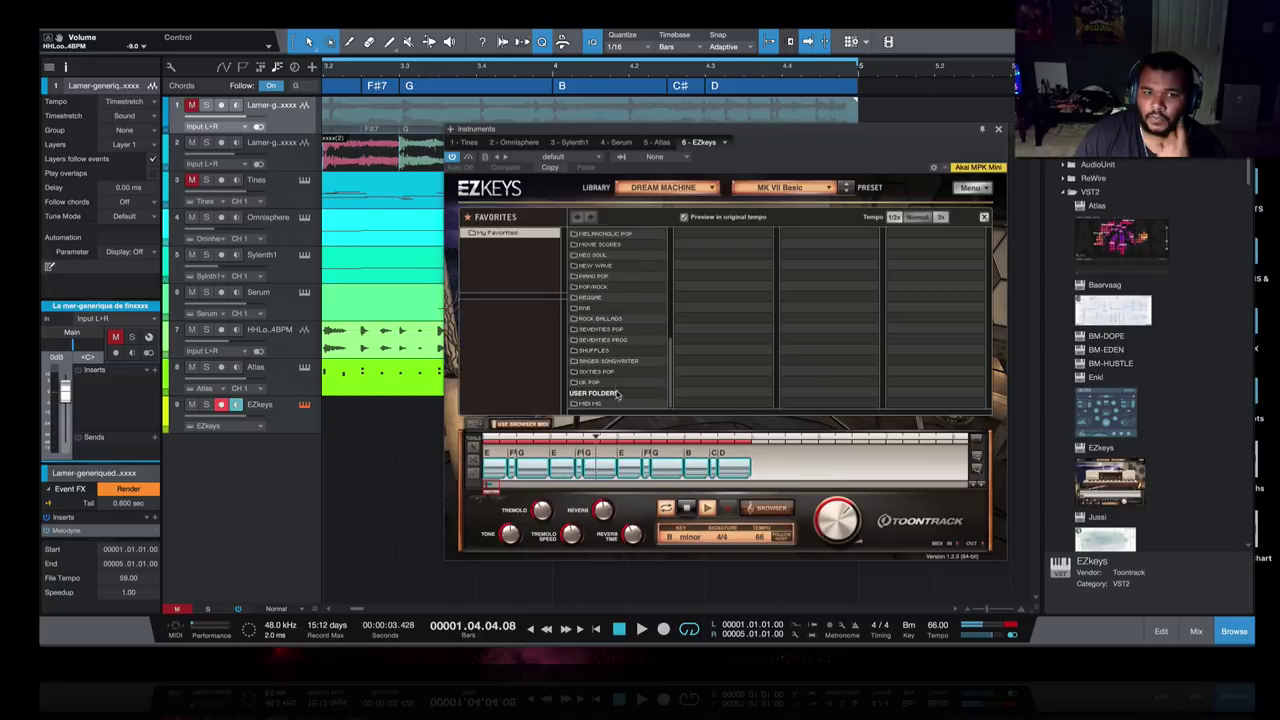
left_click(604, 402)
left_click(732, 266)
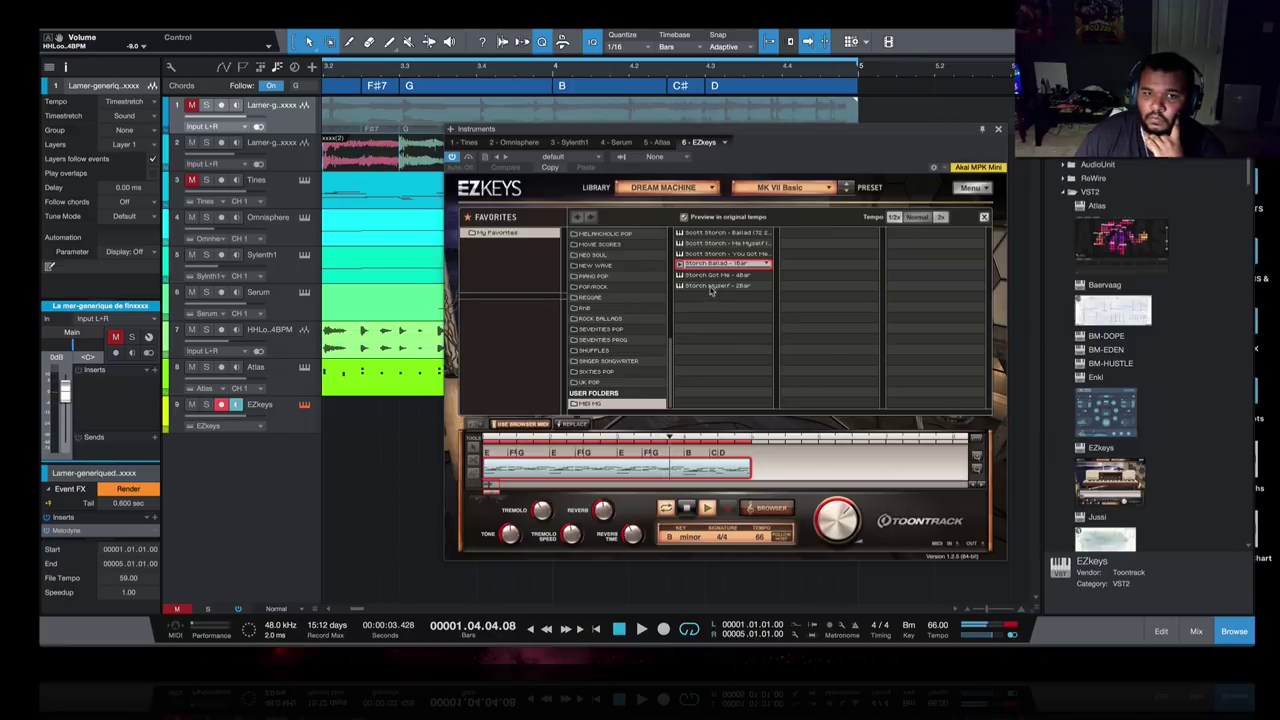
left_click(721, 286)
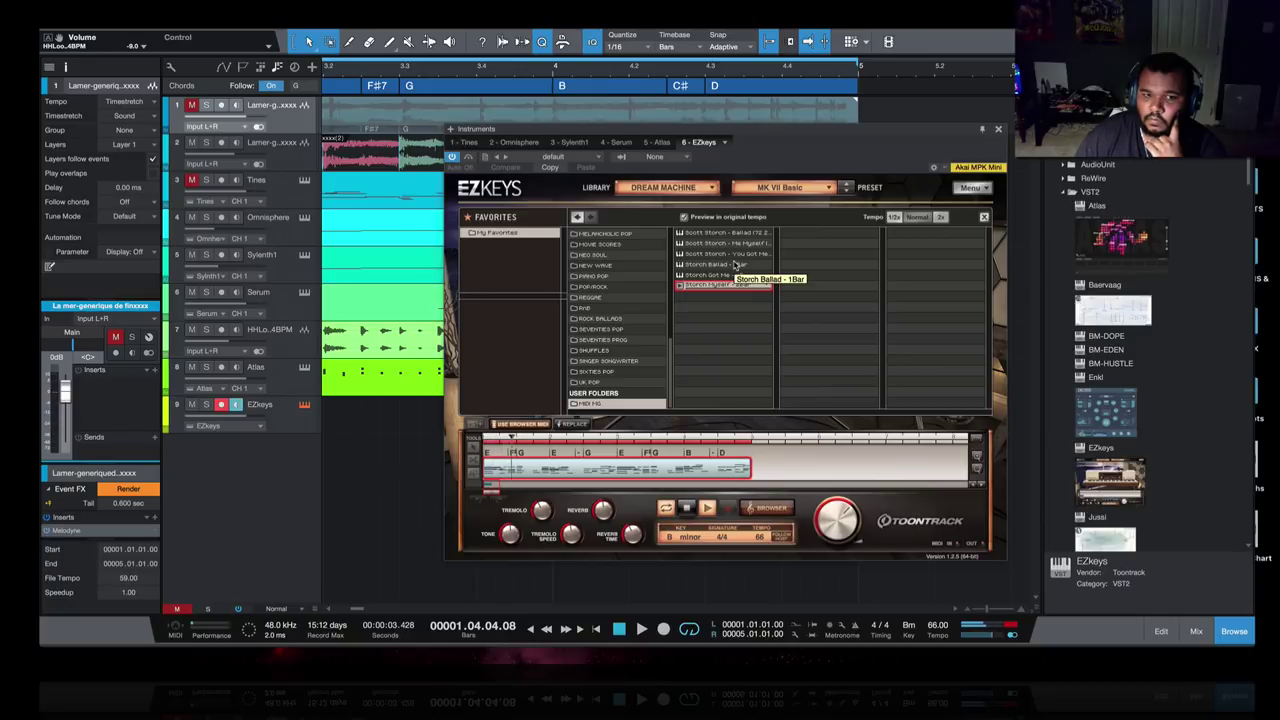
left_click(735, 264)
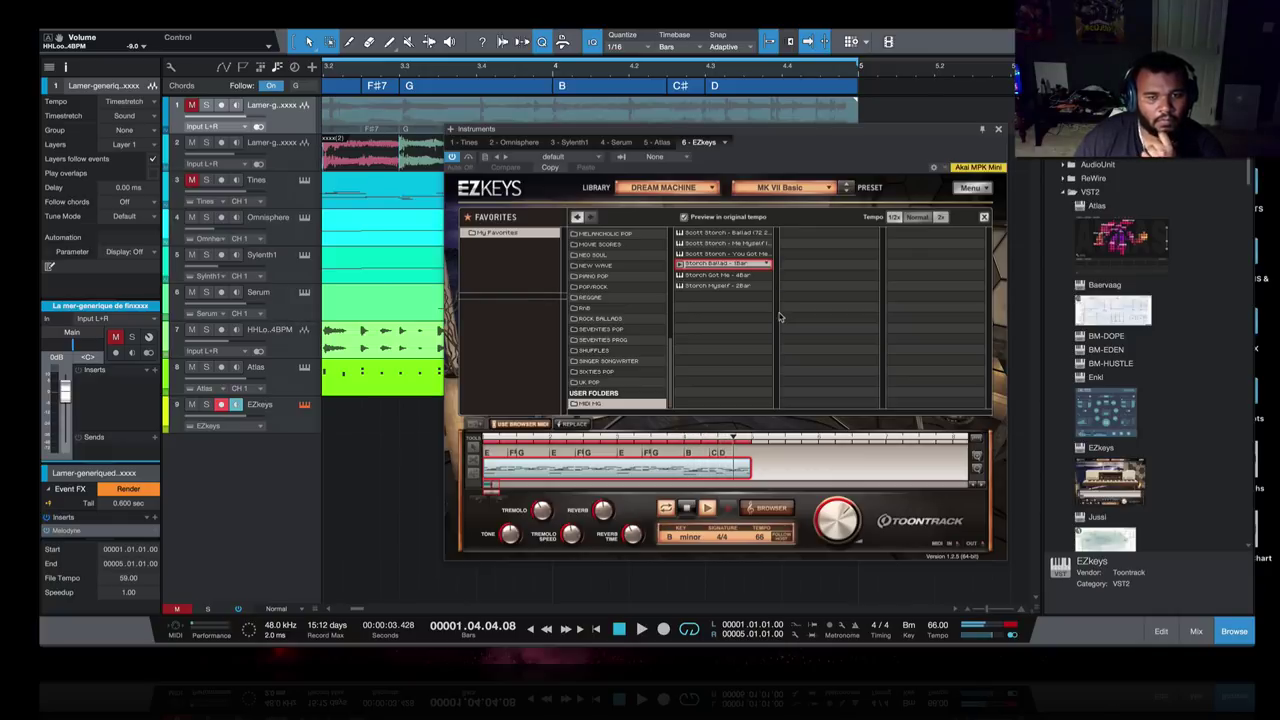
left_click(576, 424)
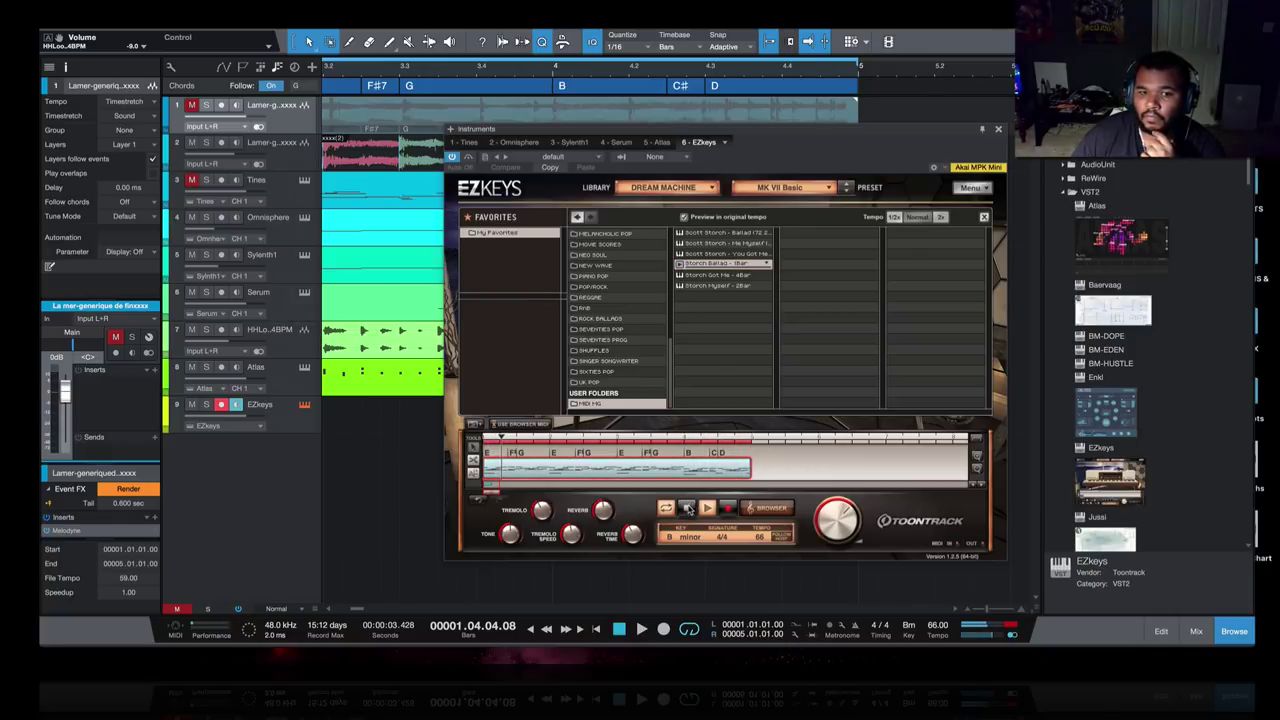
- Export the four-bar EZkeys song to a new track in the arrangement and move the part to start at bar 1
left_click_drag(628, 476, 343, 443)
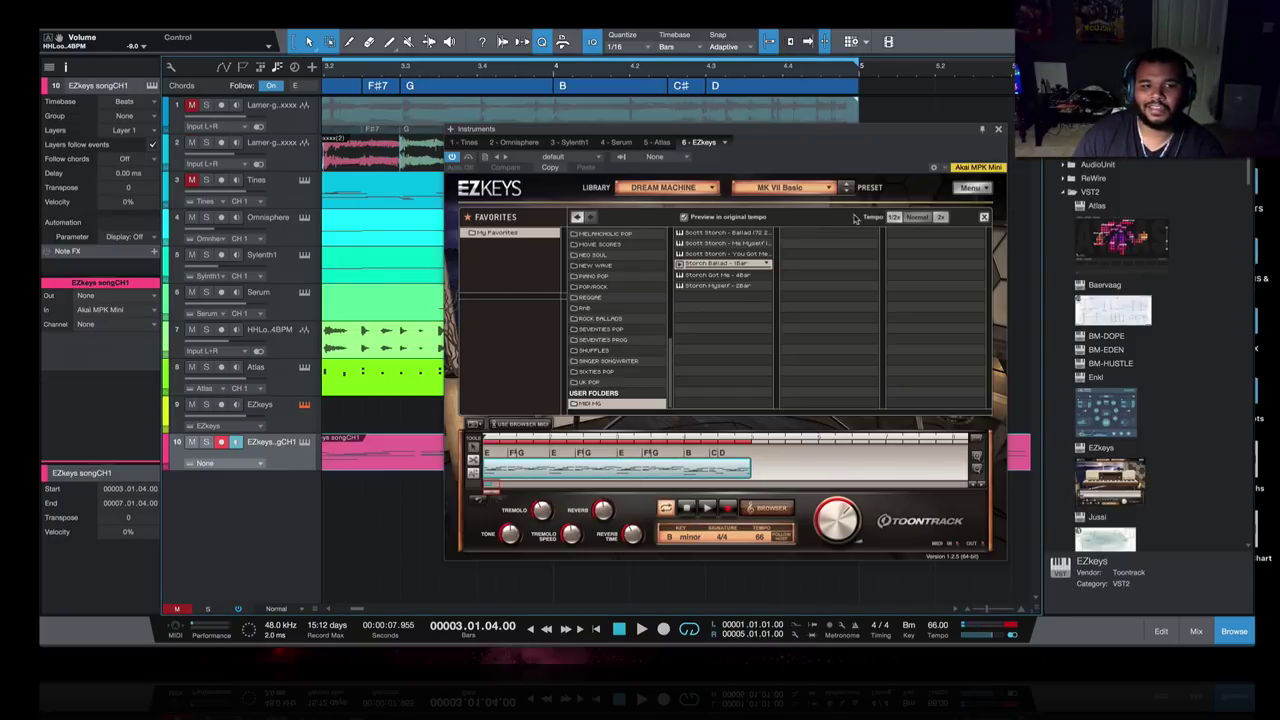
left_click(997, 128)
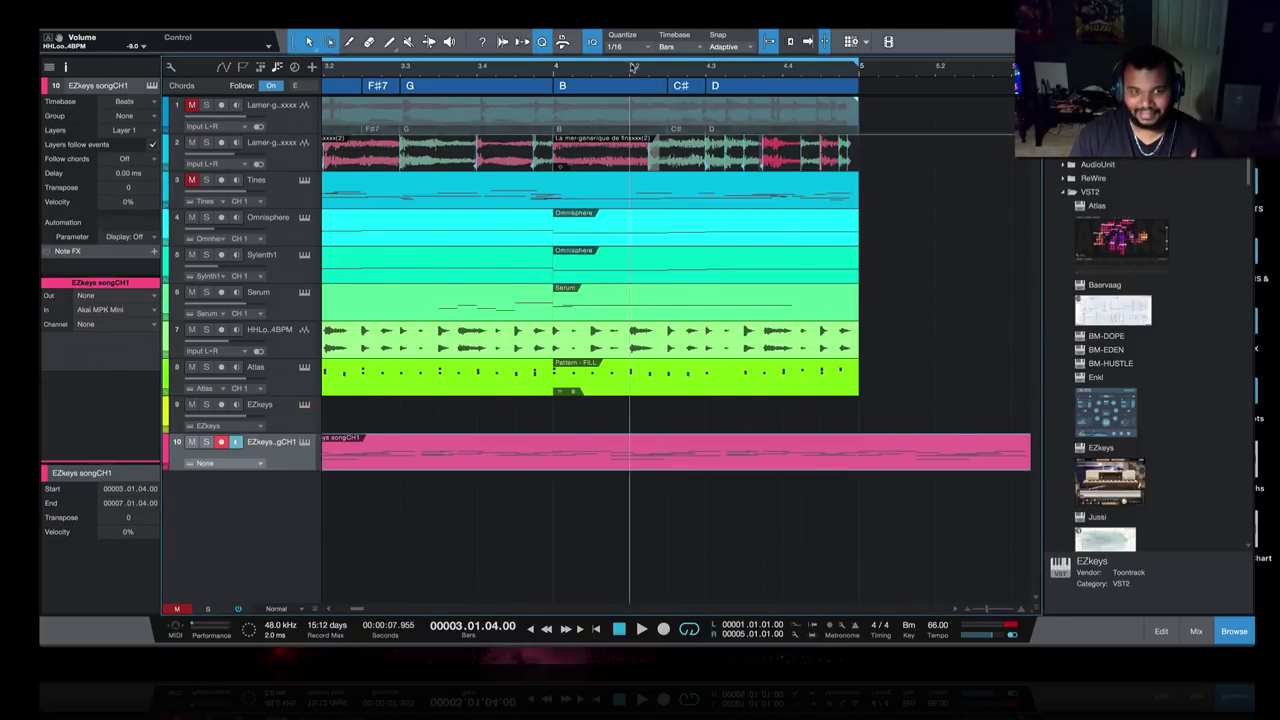
left_click_drag(634, 72, 635, 48)
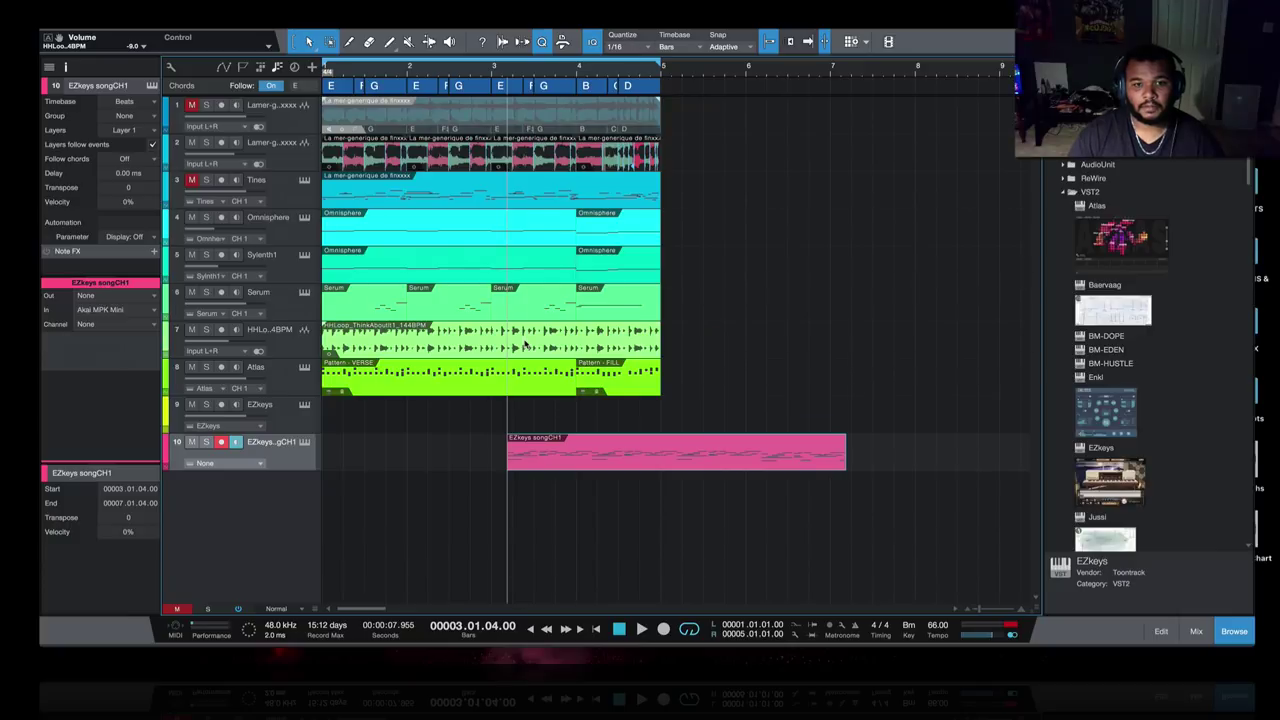
left_click_drag(540, 466, 341, 470)
- Add an Omnisphere instrument track below the exported EZkeys part, and replace its instrument with Sylenth1
scroll(1113, 412, "down", 5)
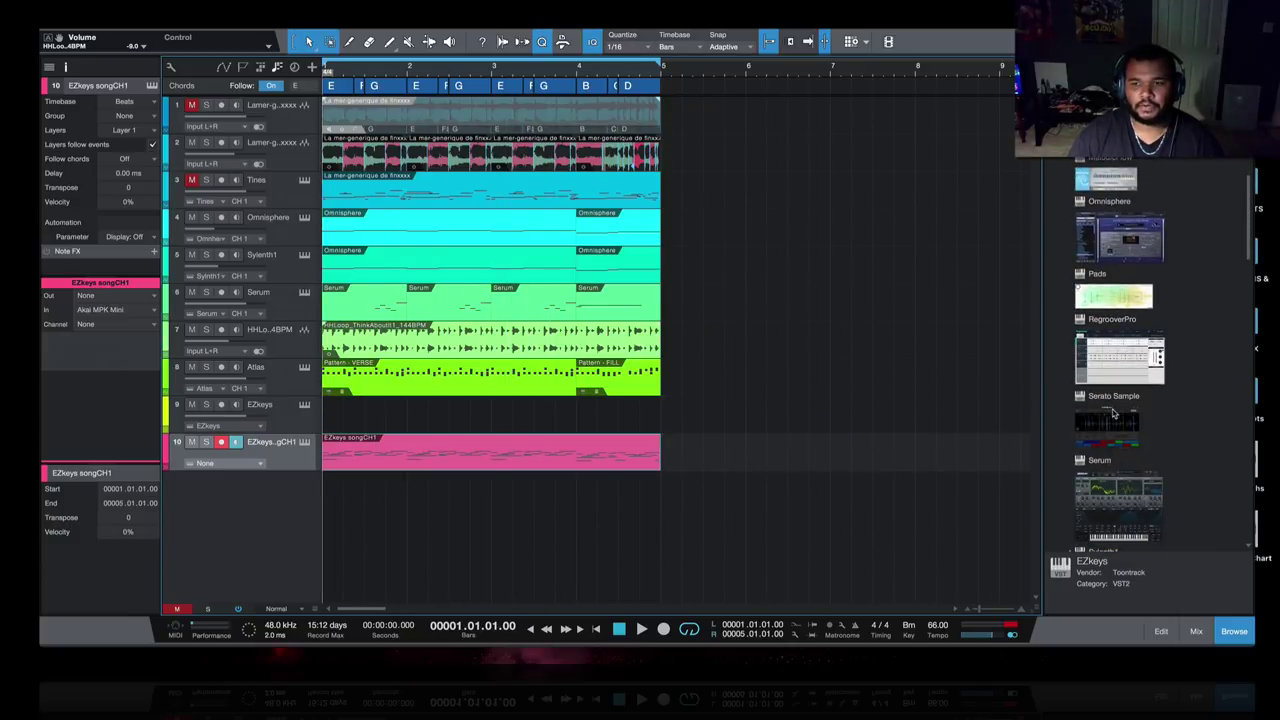
scroll(1112, 408, "down", 3)
left_click_drag(1138, 165, 260, 496)
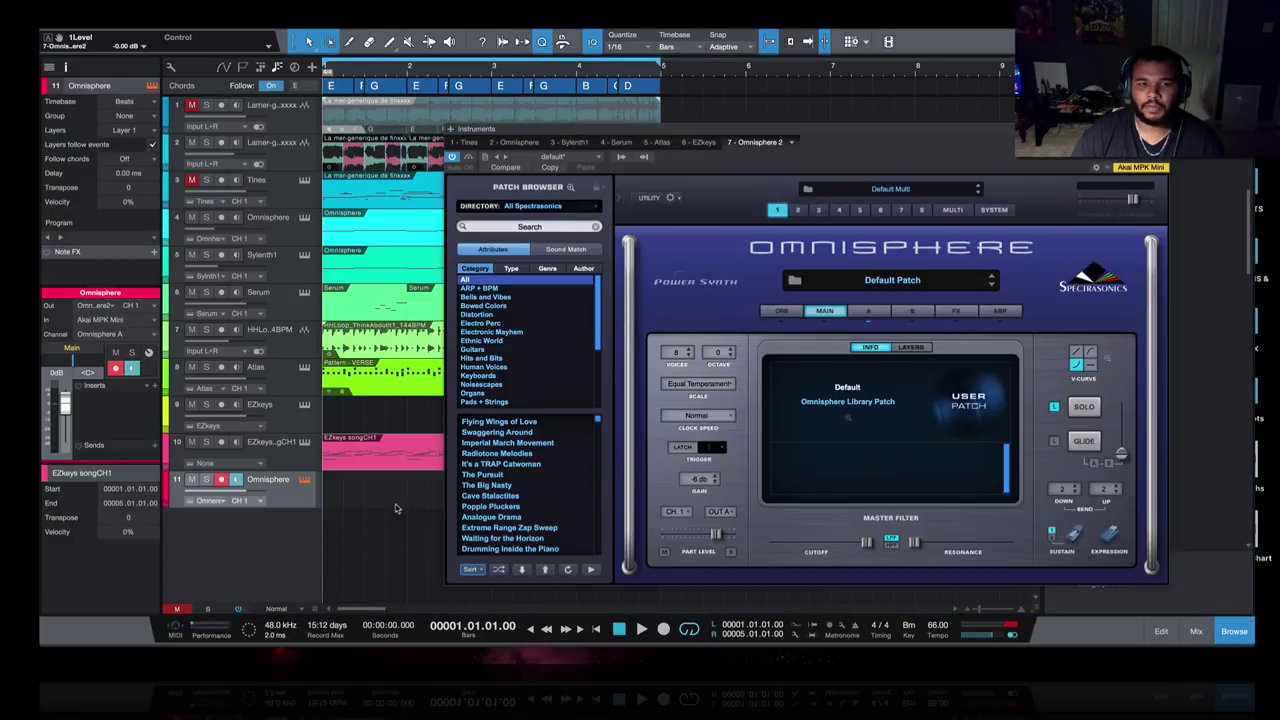
key("Escape")
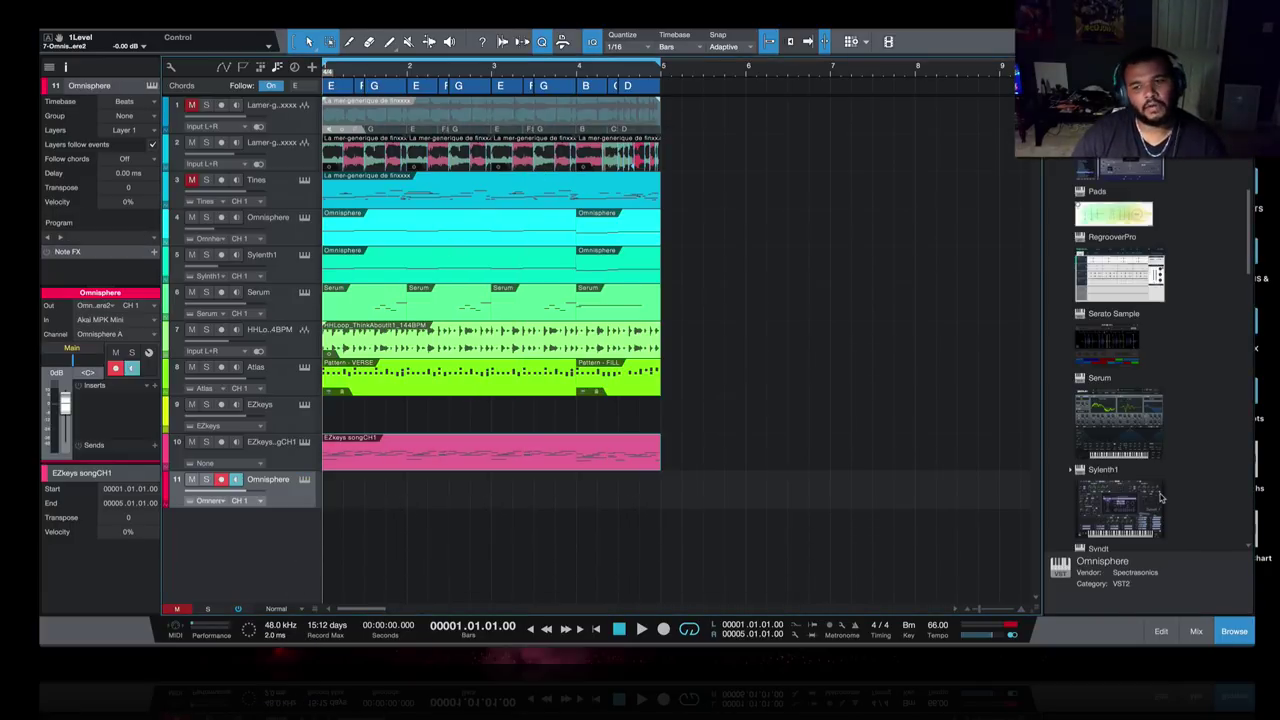
left_click_drag(1160, 497, 265, 485)
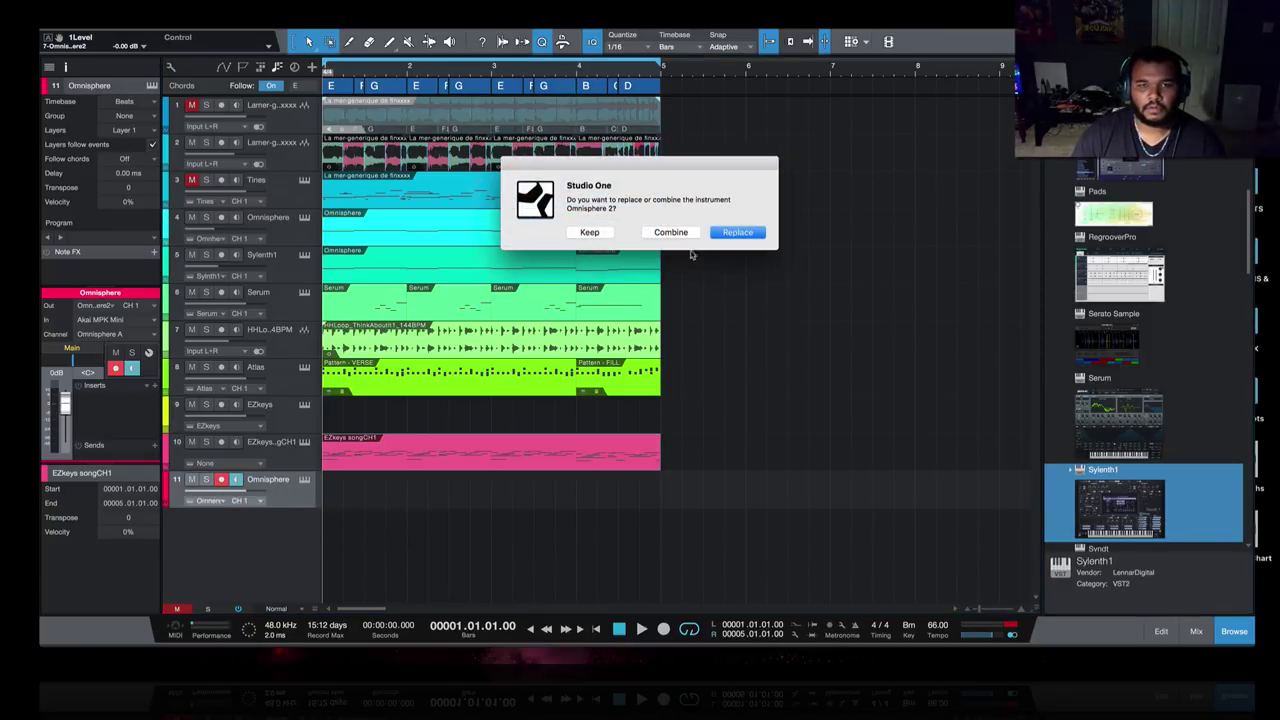
key("Return")
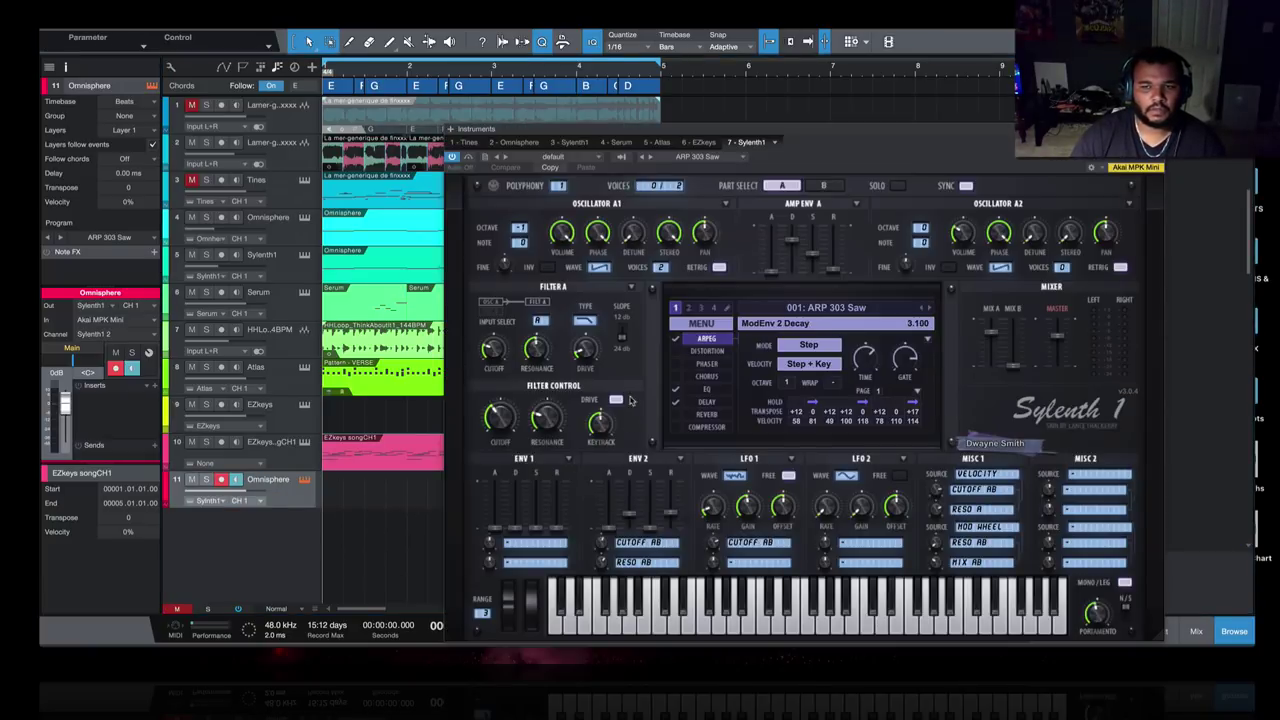
- Load a factory soundbank from the OVO Banks group into the new Sylenth1 instance
left_click(700, 323)
mouse_move(760, 353)
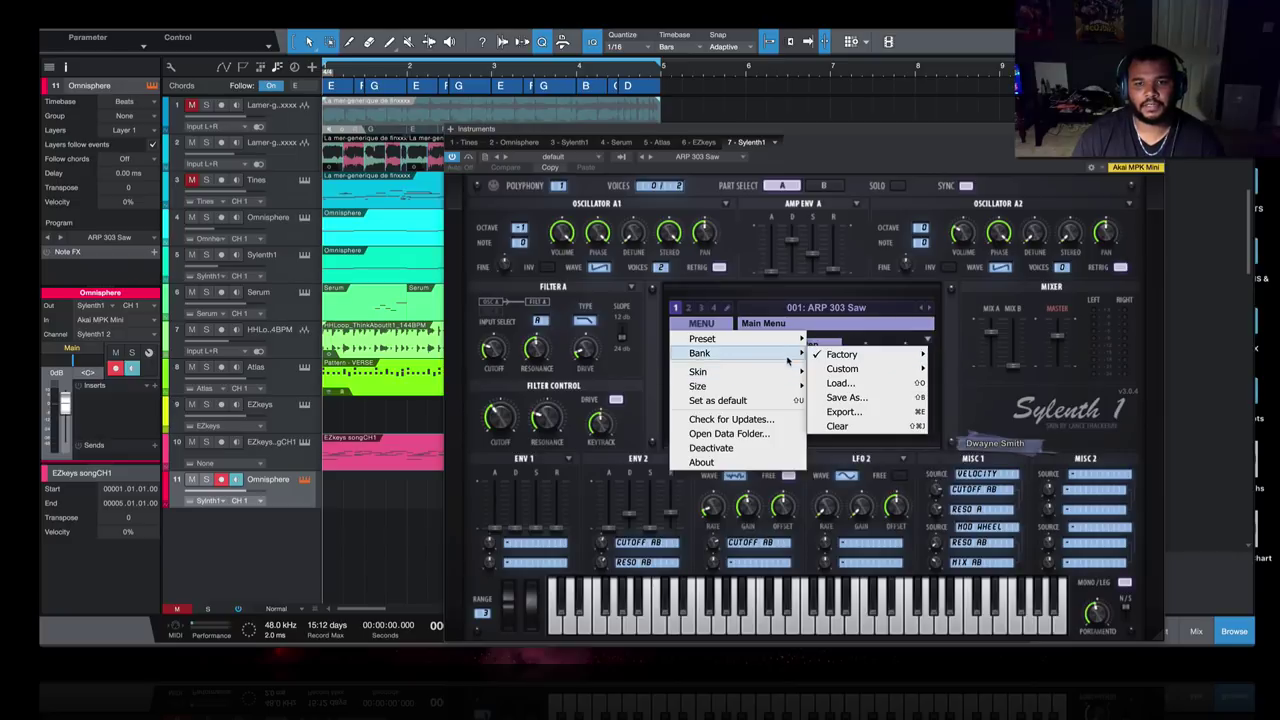
mouse_move(891, 357)
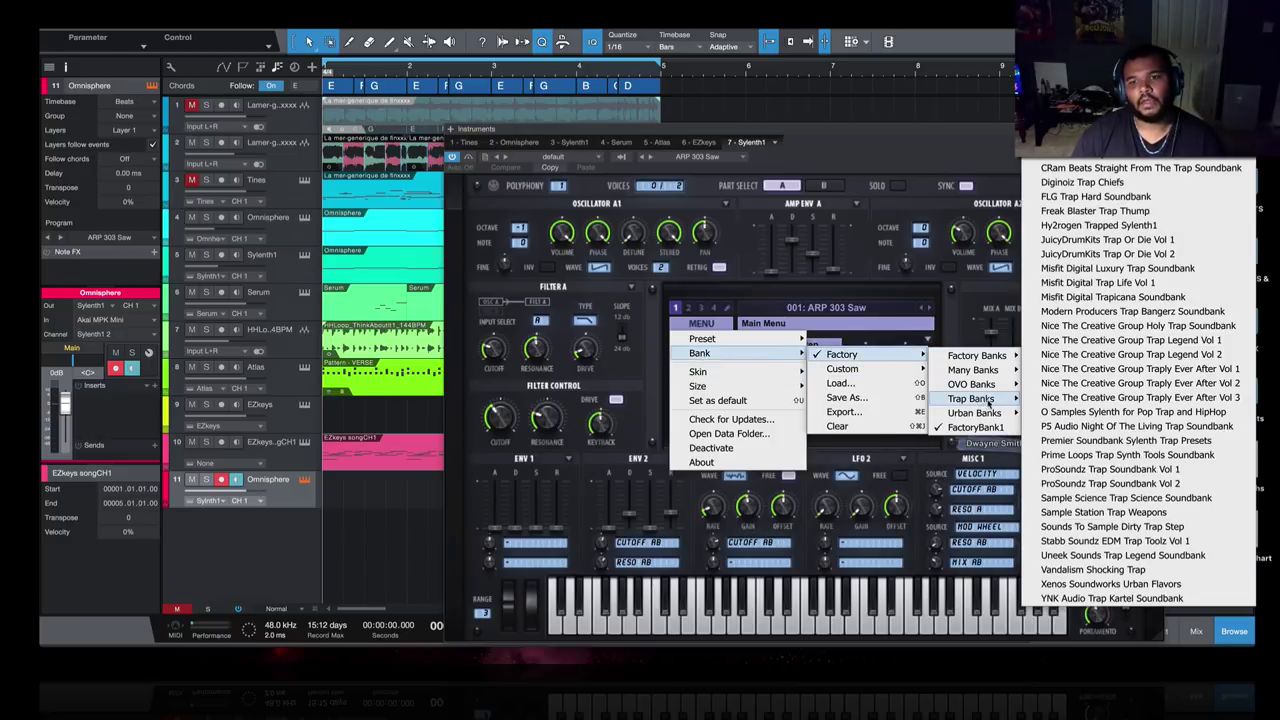
mouse_move(996, 406)
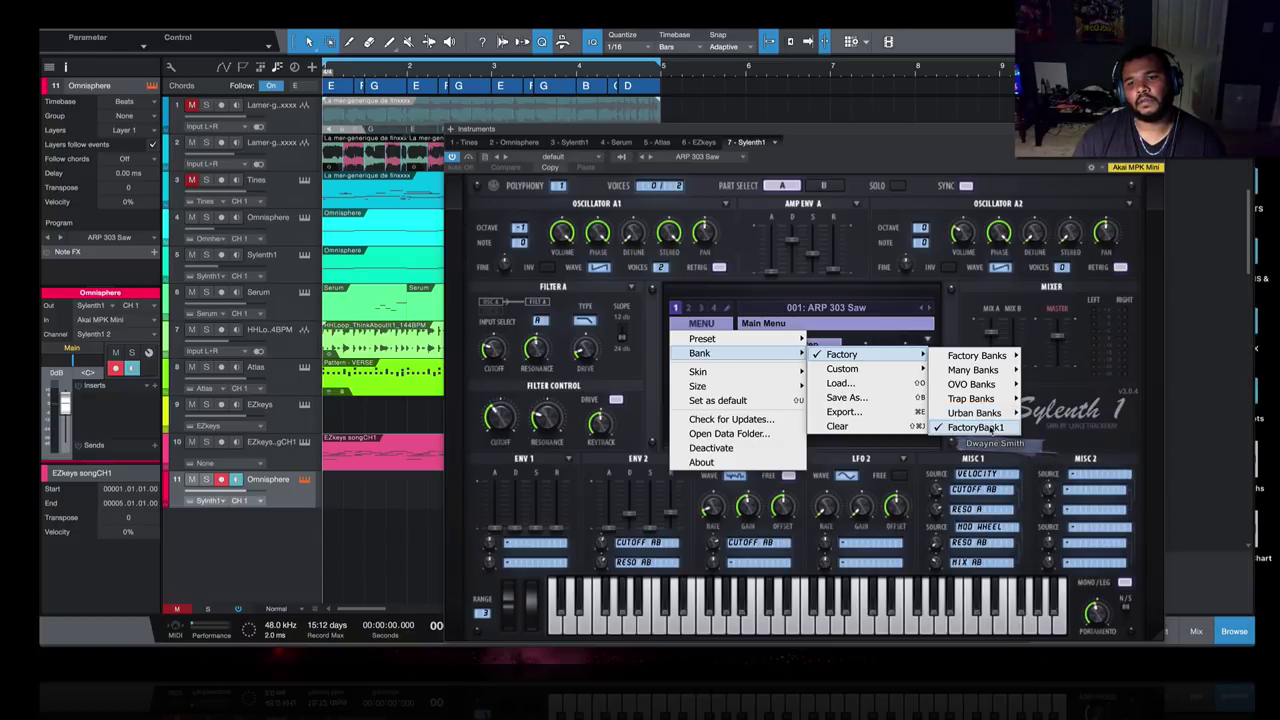
mouse_move(1005, 370)
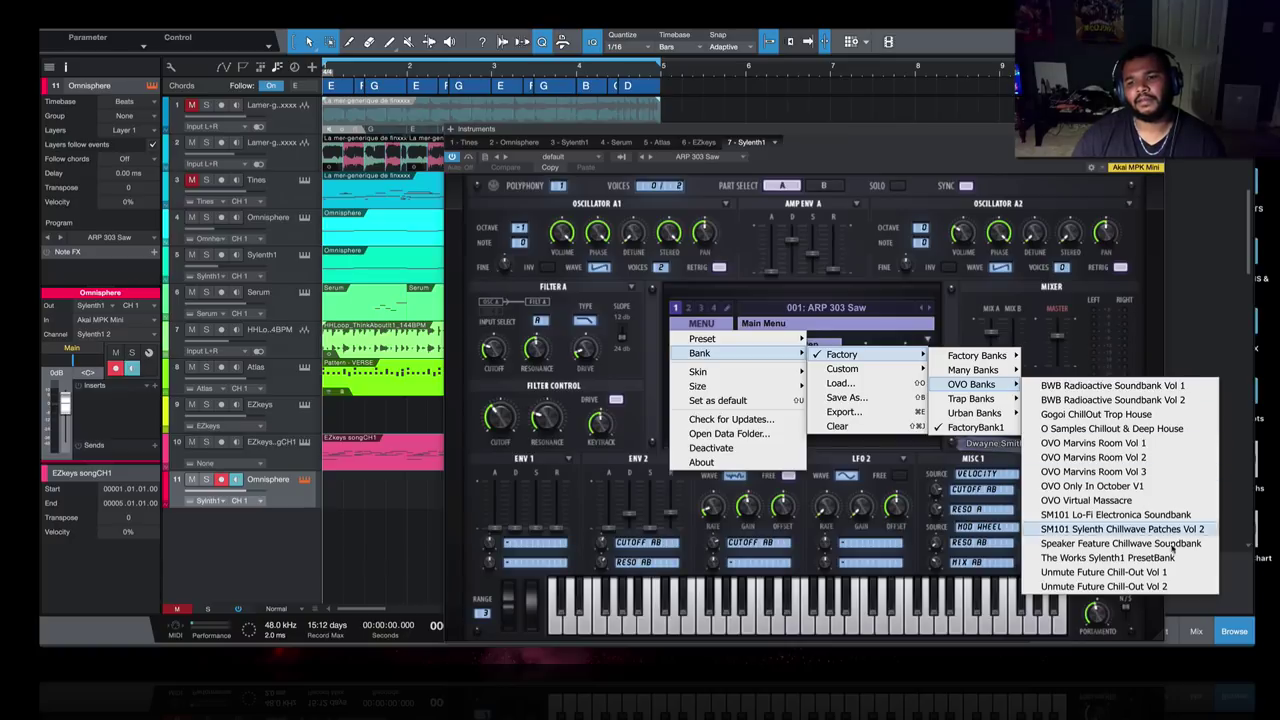
left_click(1120, 544)
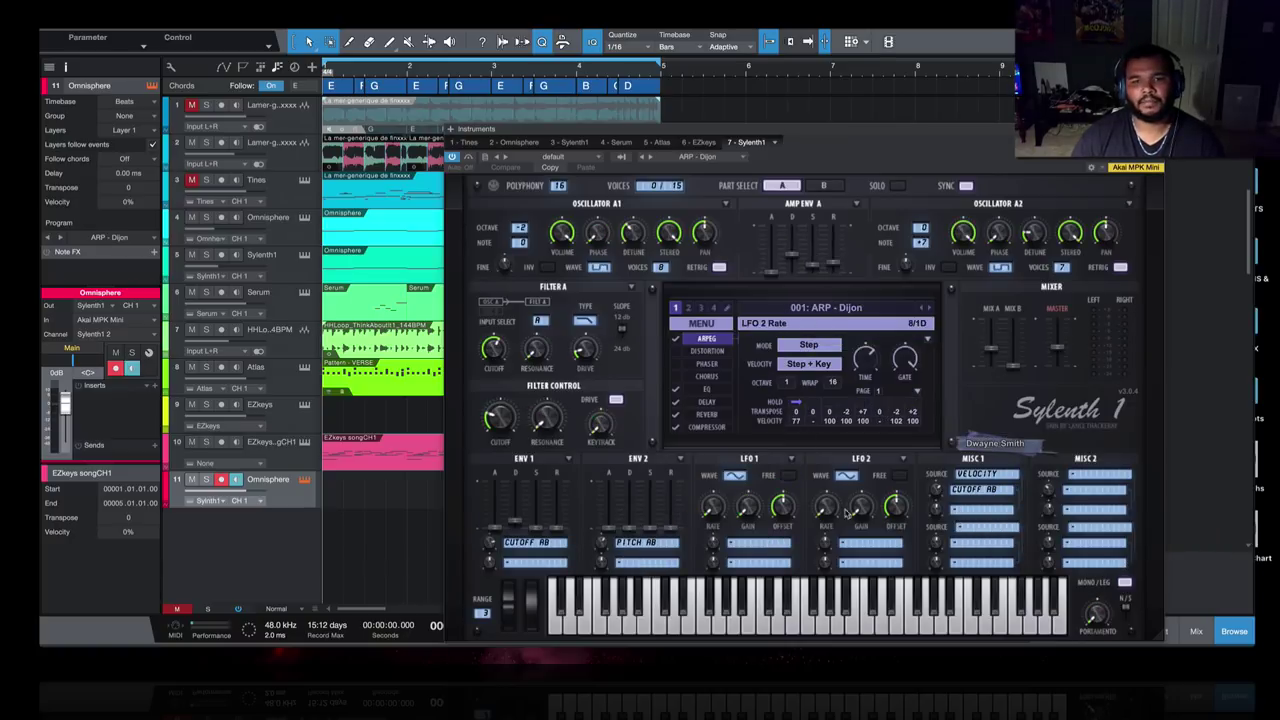
- Try the KZ - Old Keys preset, switch to PL - Phased Guitar Pluck, and lower the track's volume to -20.0 dB
left_click(866, 307)
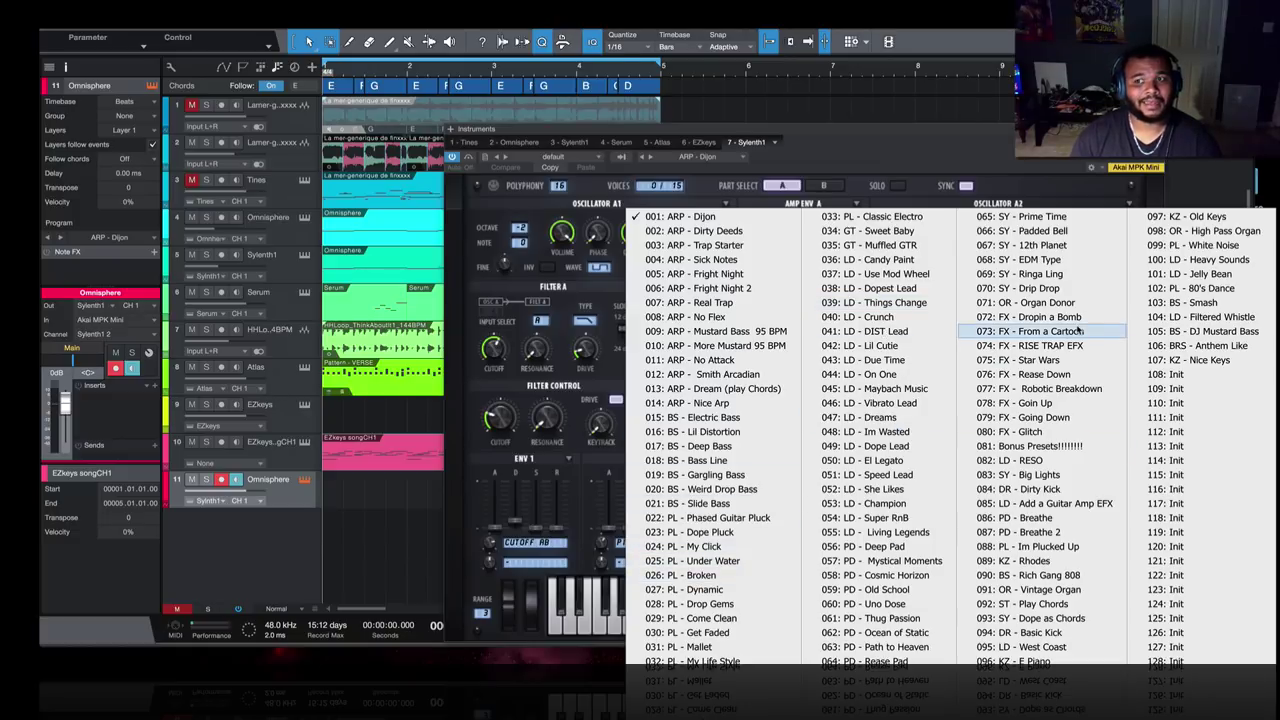
left_click(1190, 216)
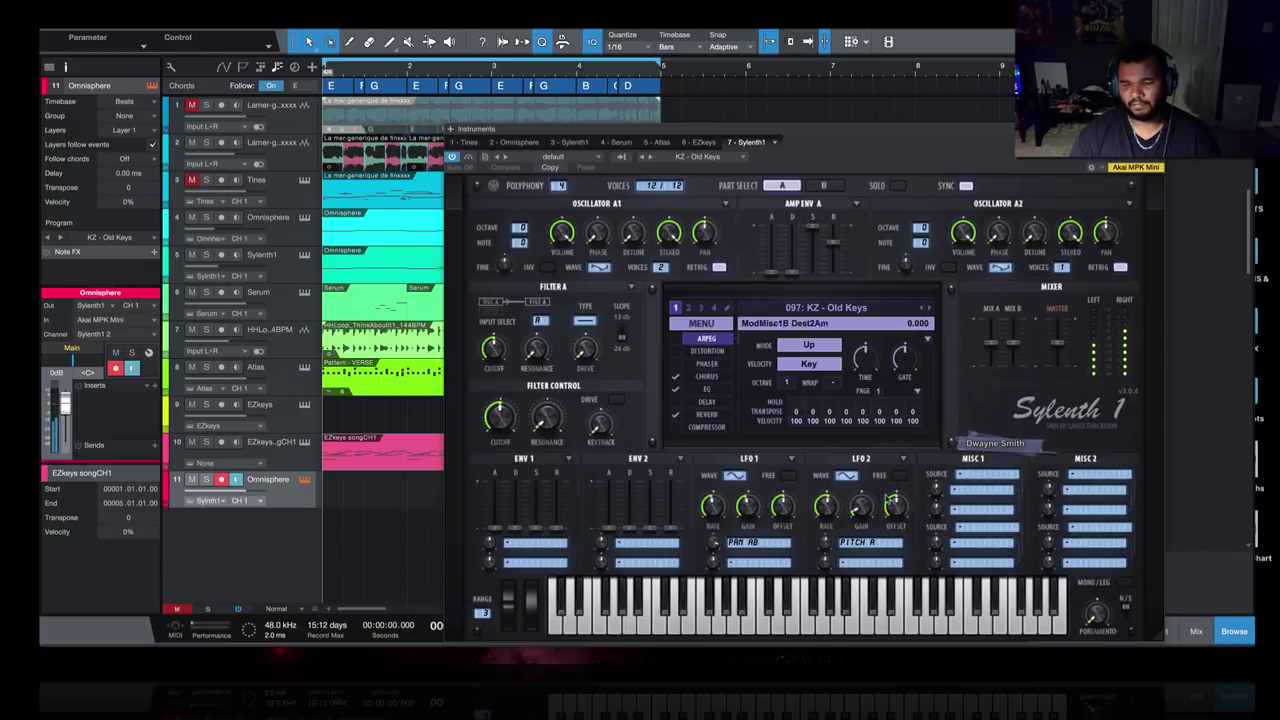
left_click(866, 303)
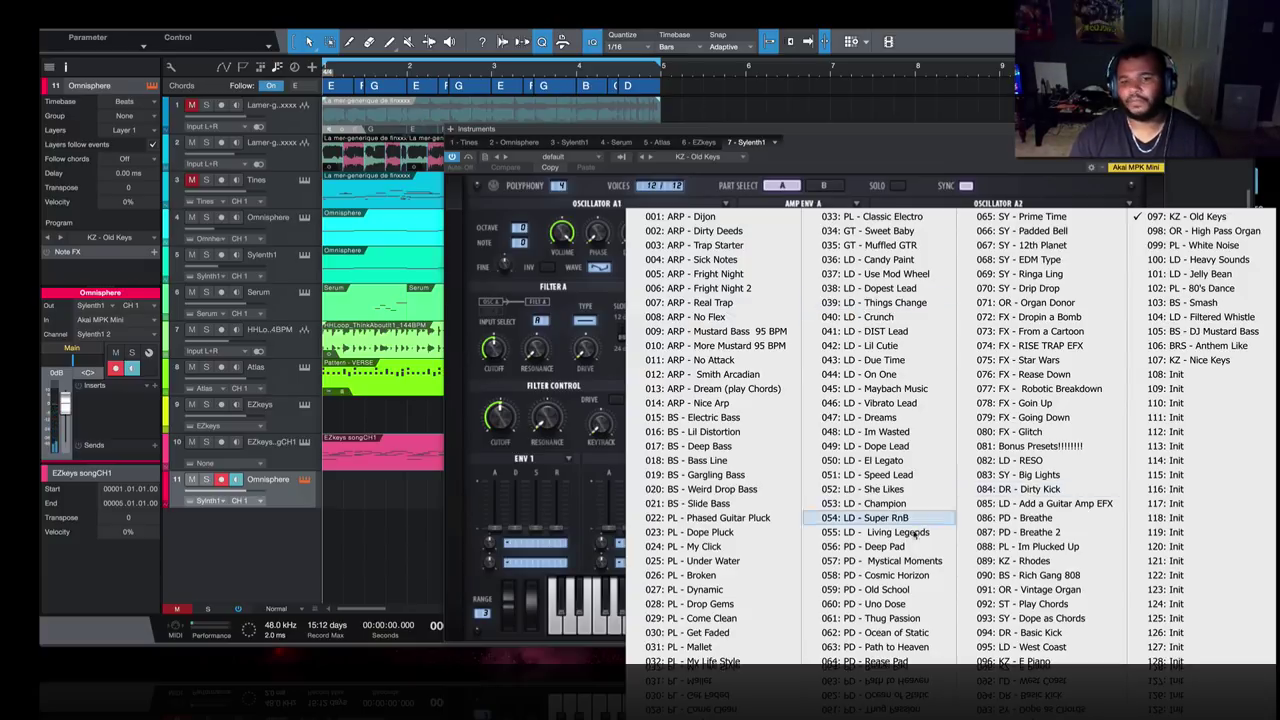
left_click(745, 518)
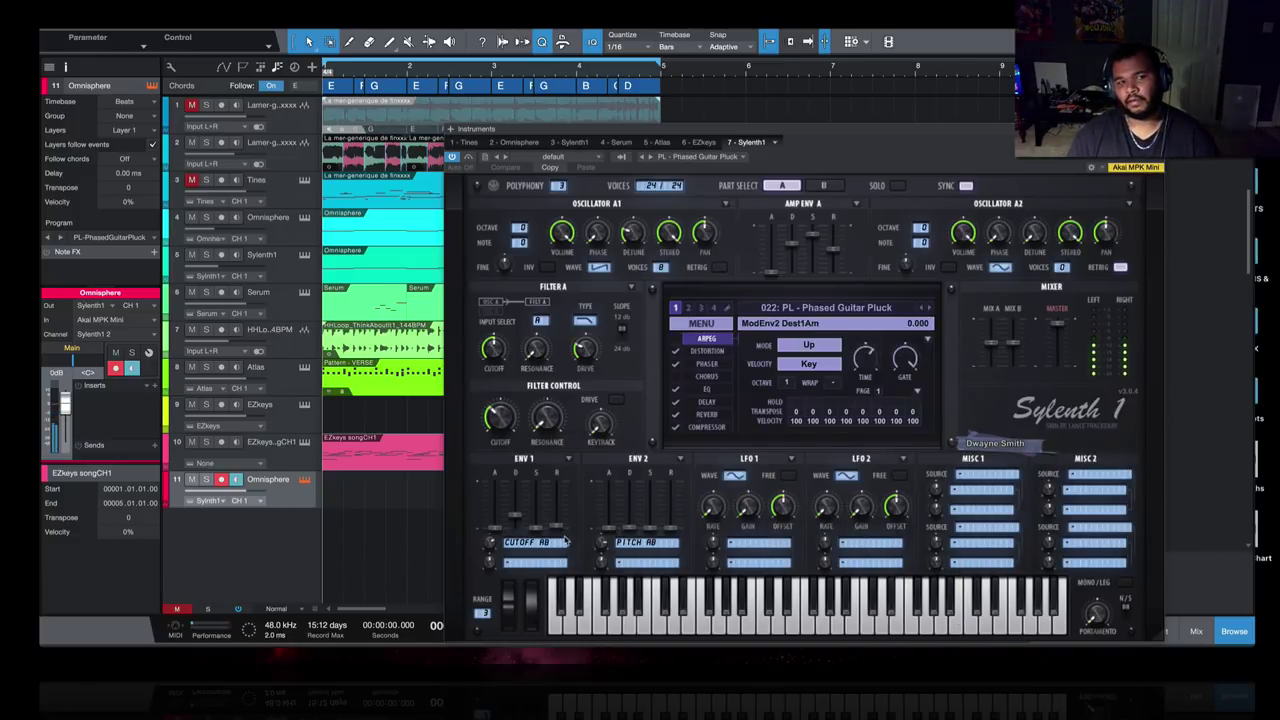
left_click_drag(237, 492, 228, 497)
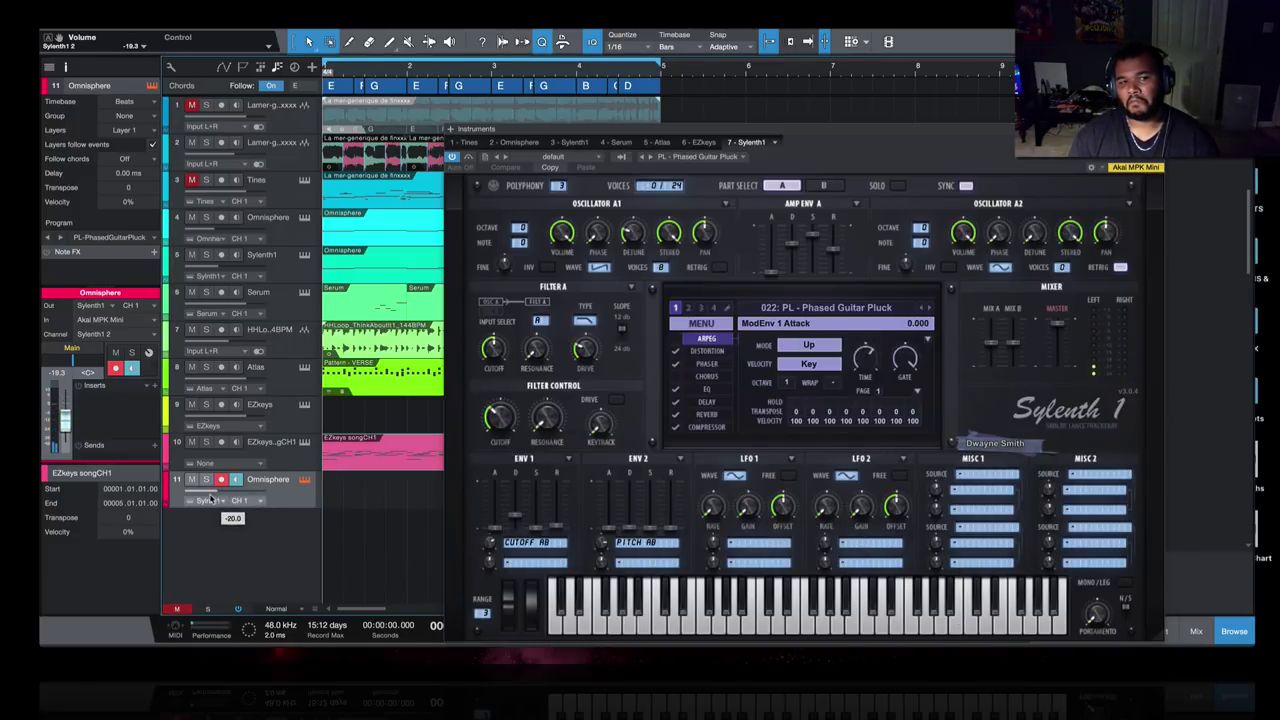
- Move the EZkeys part onto the new Sylenth1 track and play it back soloed
left_click_drag(350, 457, 348, 490)
left_click(207, 480)
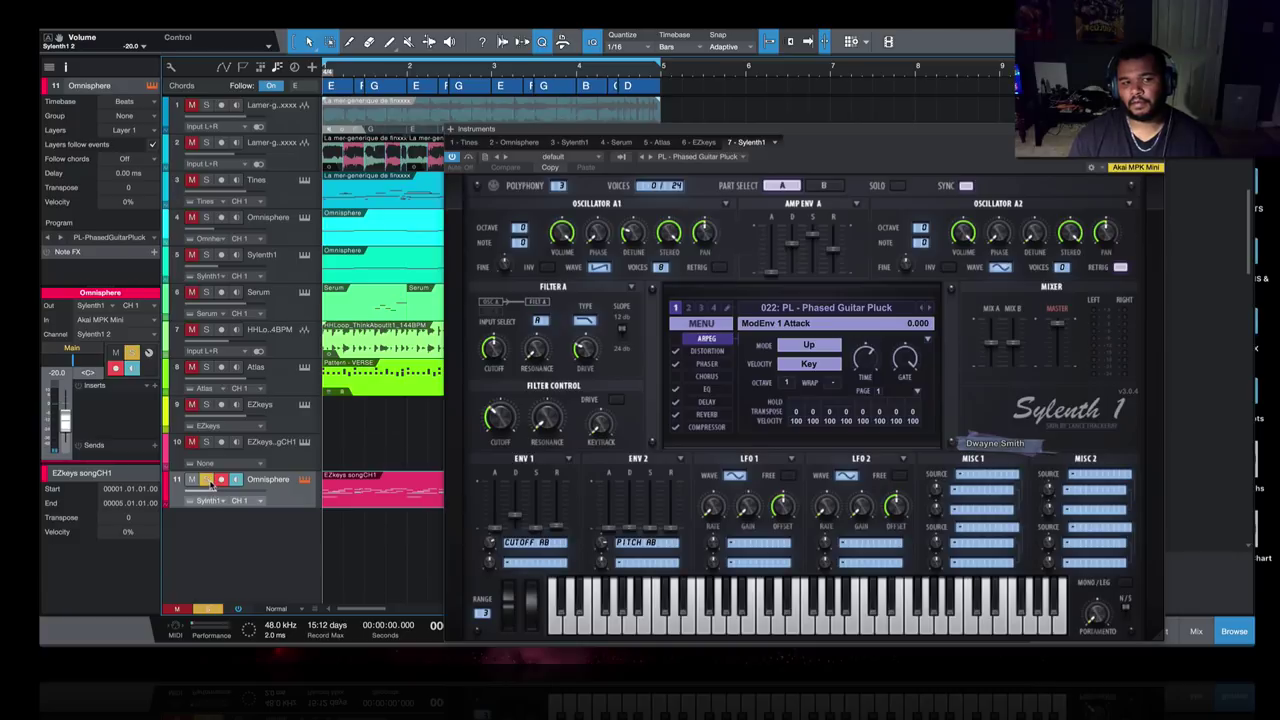
key("space")
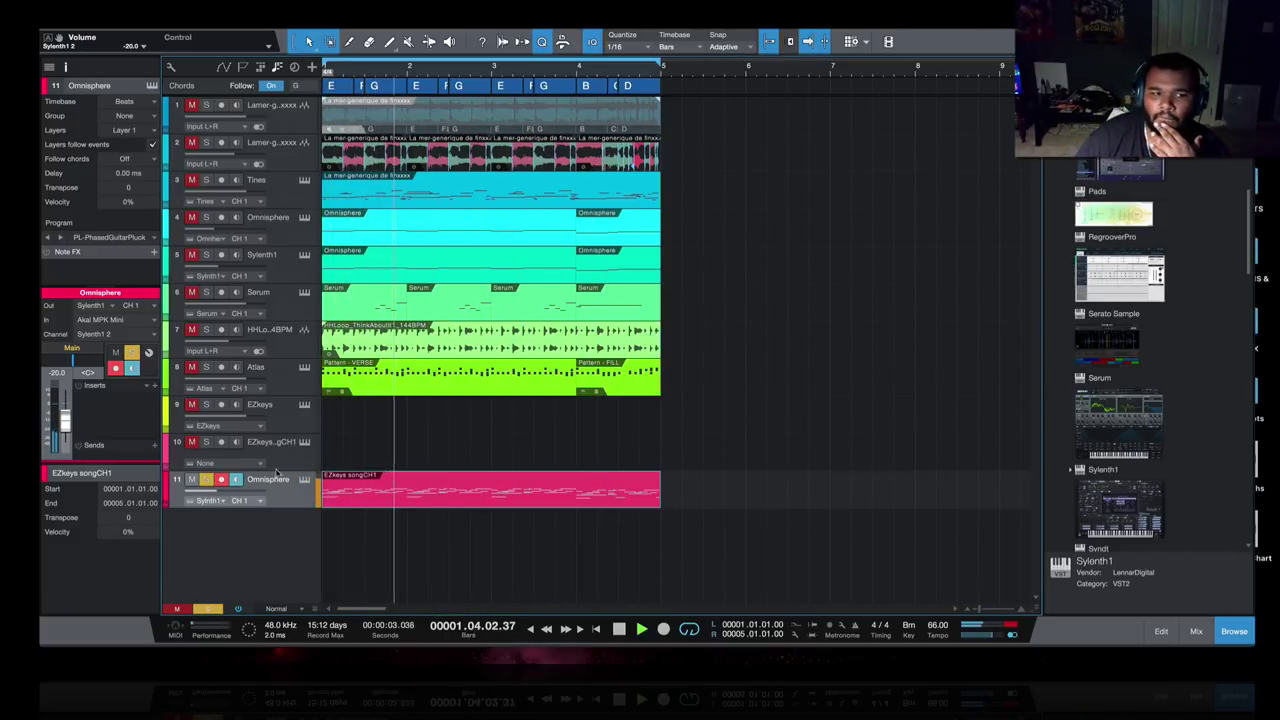
mouse_move(228, 497)
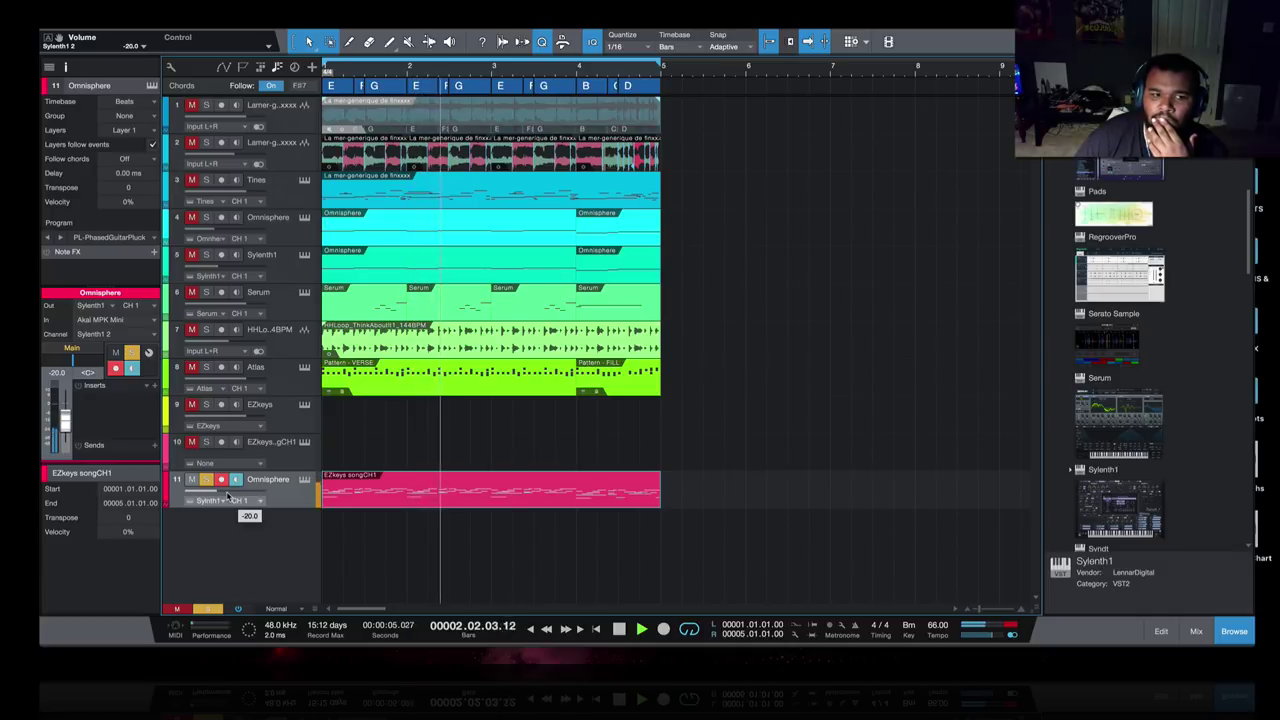
- Change the Sylenth1 preset to PL - Dope Pluck and solo the track 5 Sylenth1 and track 4 Omnisphere parts alongside it
left_click(304, 479)
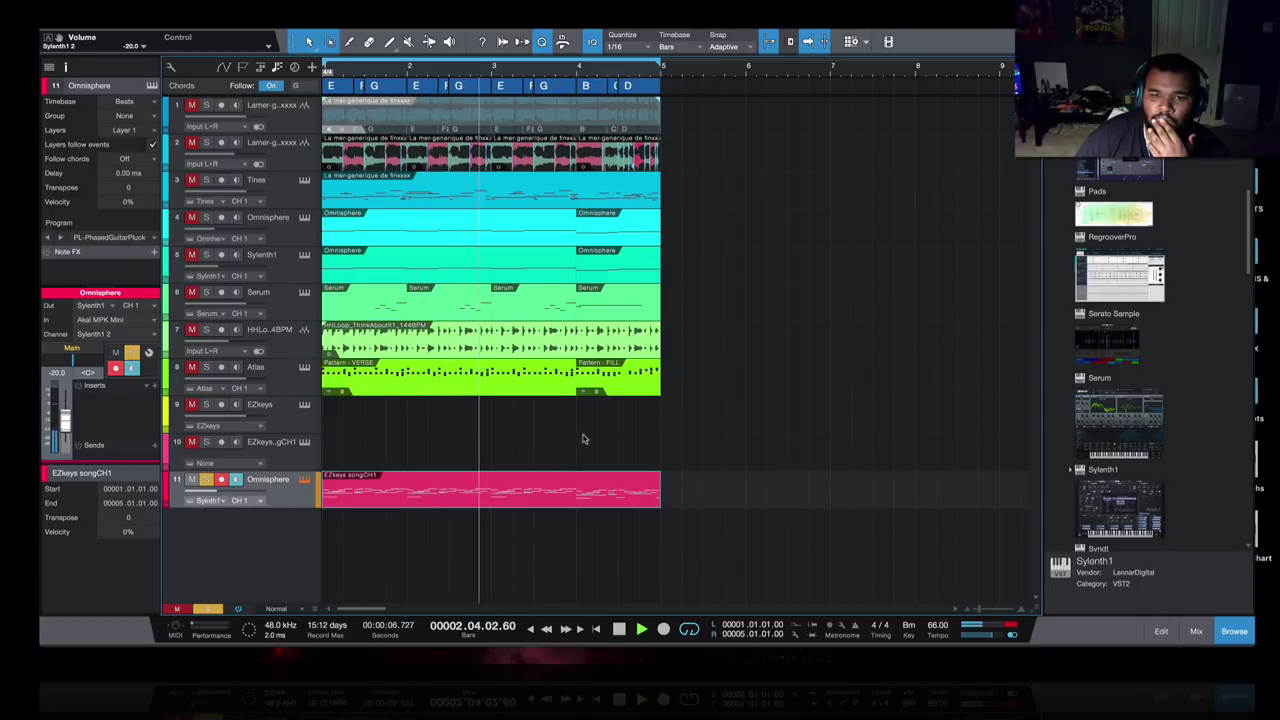
left_click(929, 308)
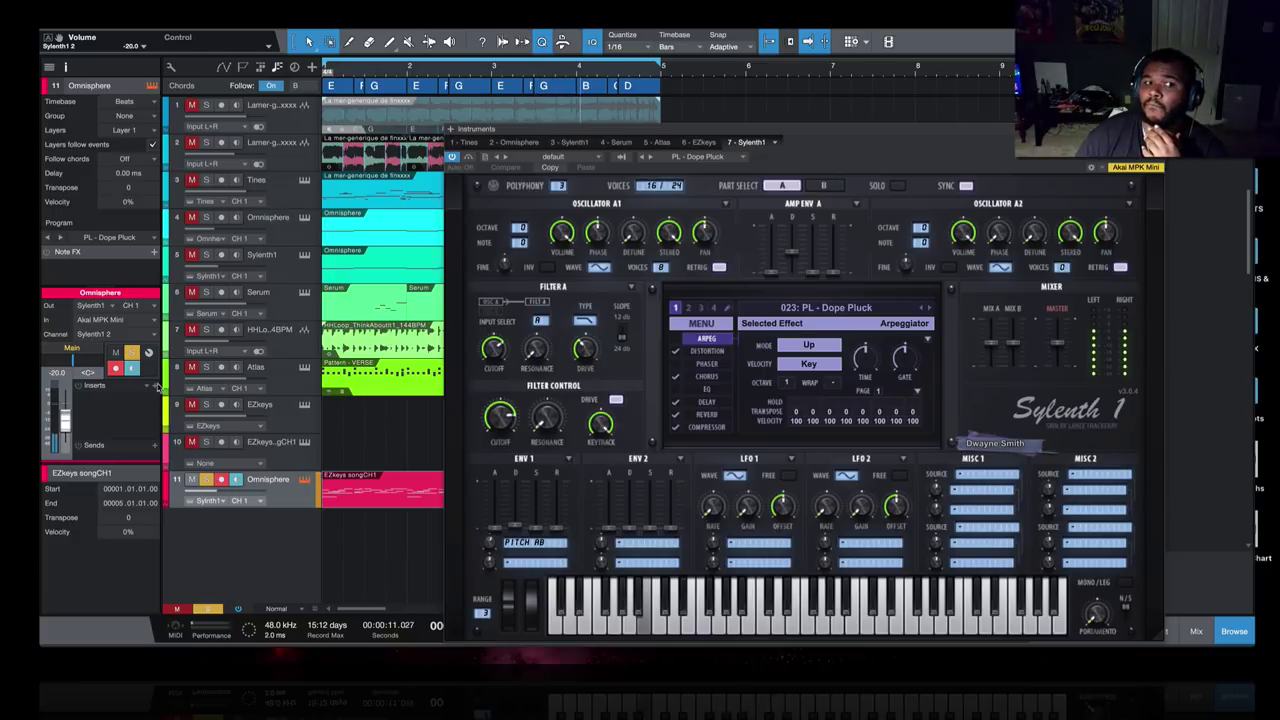
left_click(206, 254)
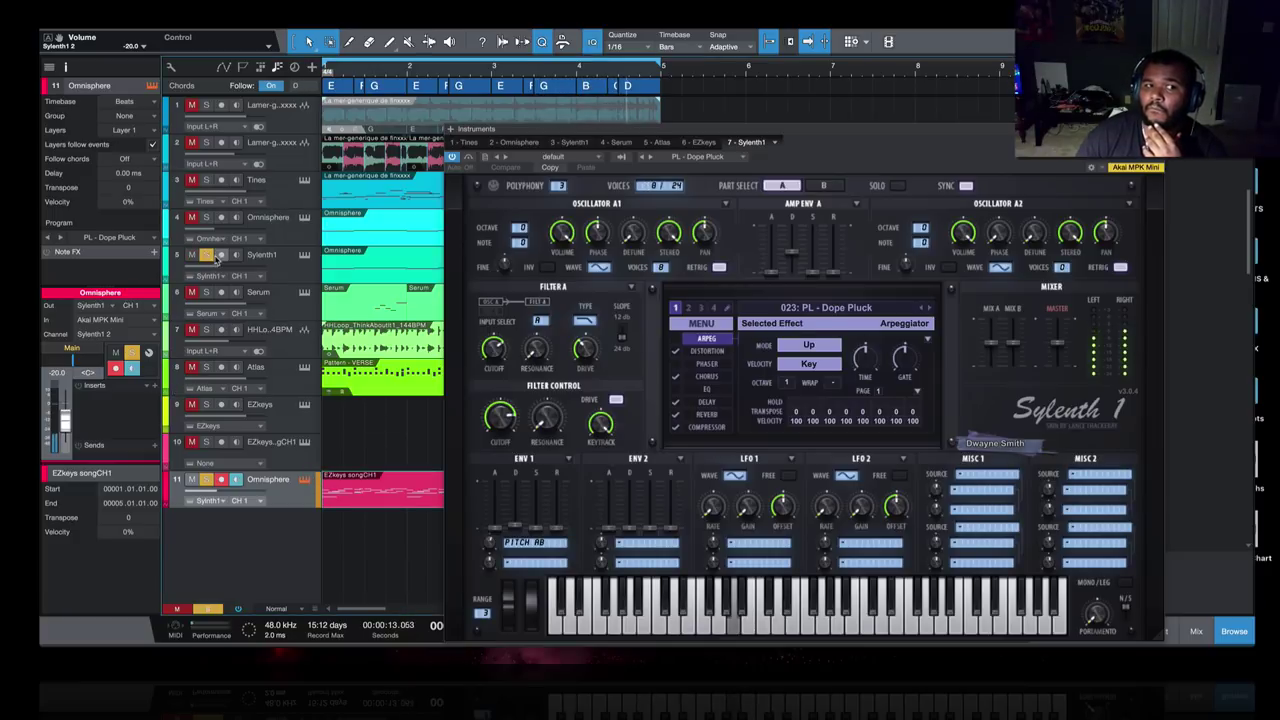
left_click(206, 217)
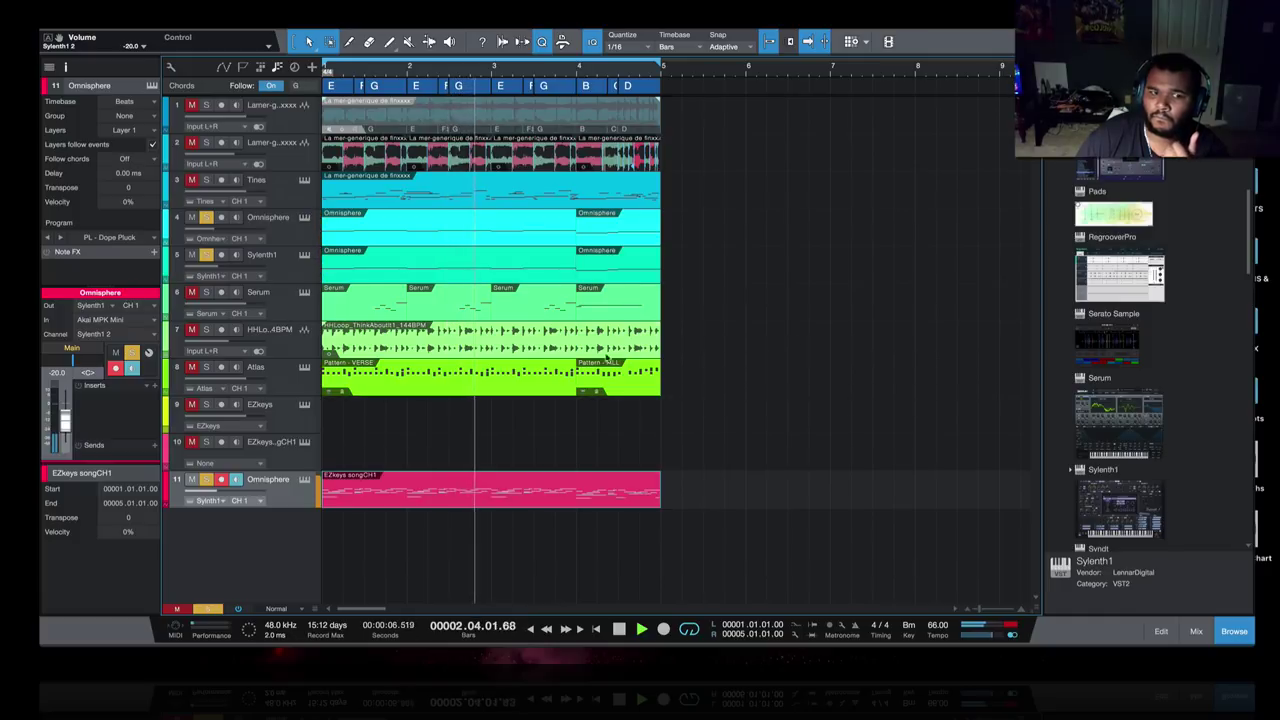
- Transpose all notes of the EZkeys part up one octave and listen to it with the other tracks
double_click(520, 492)
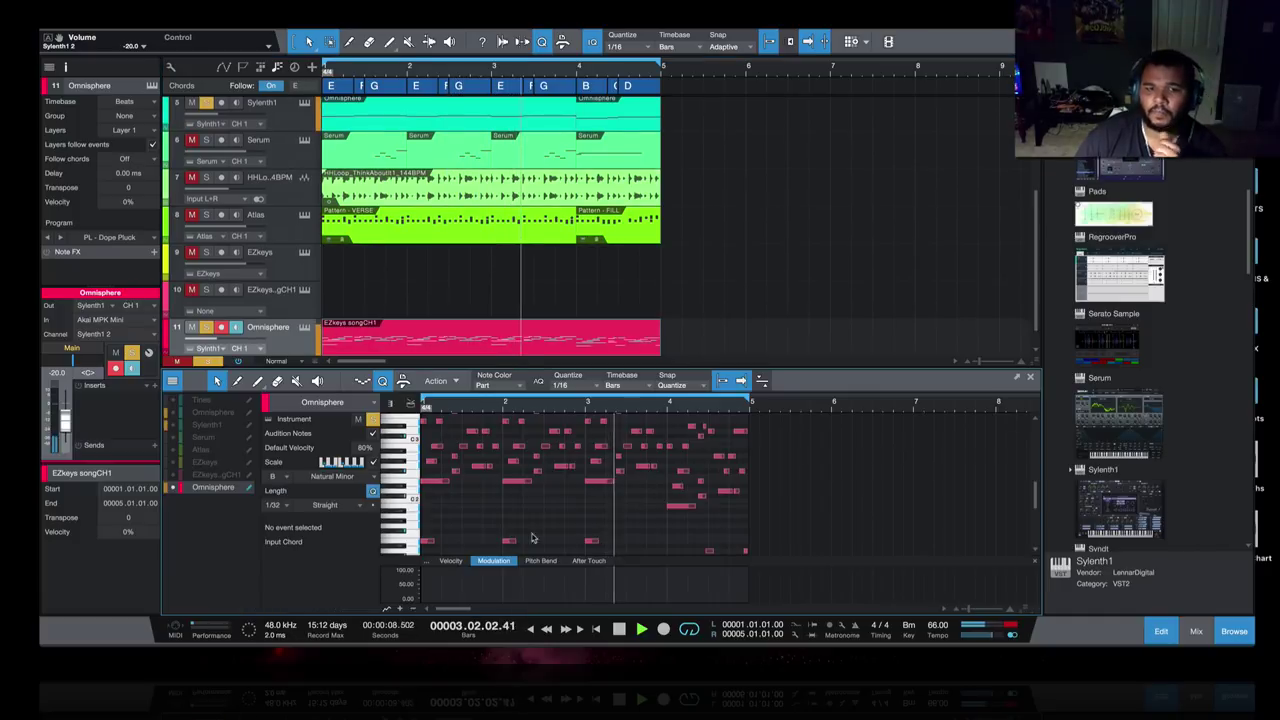
key("ctrl+a")
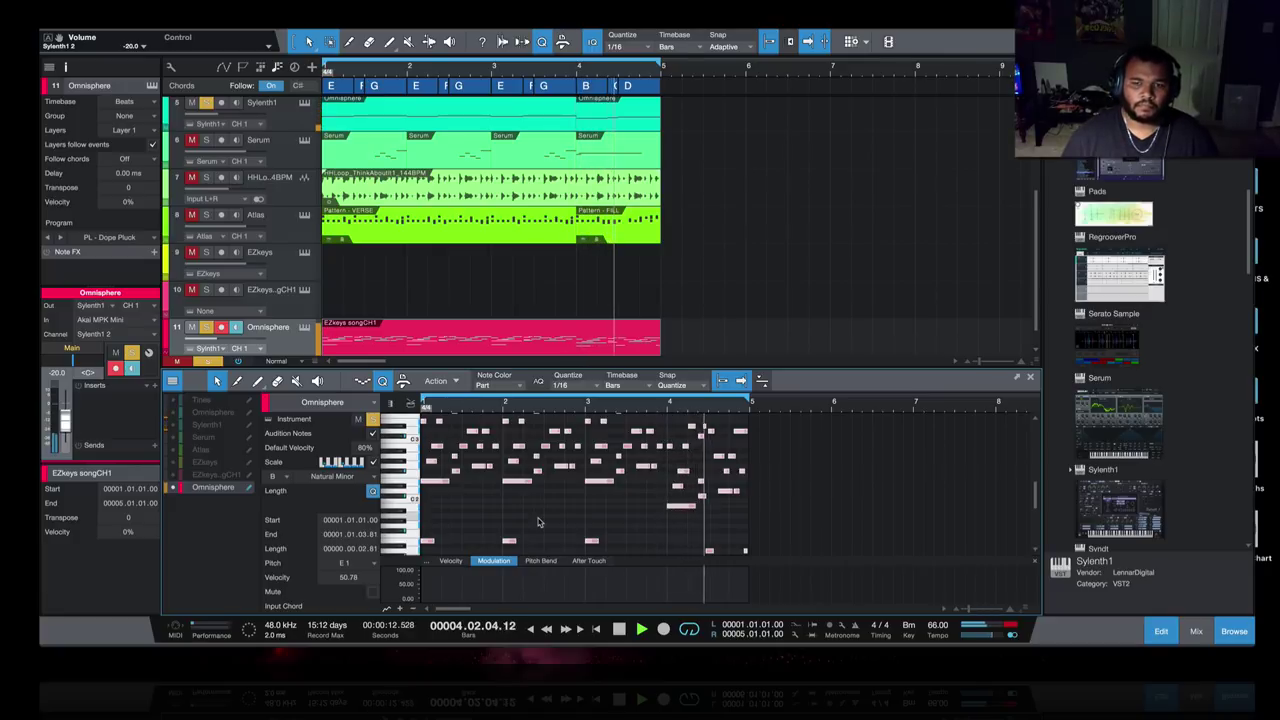
key("shift+Up")
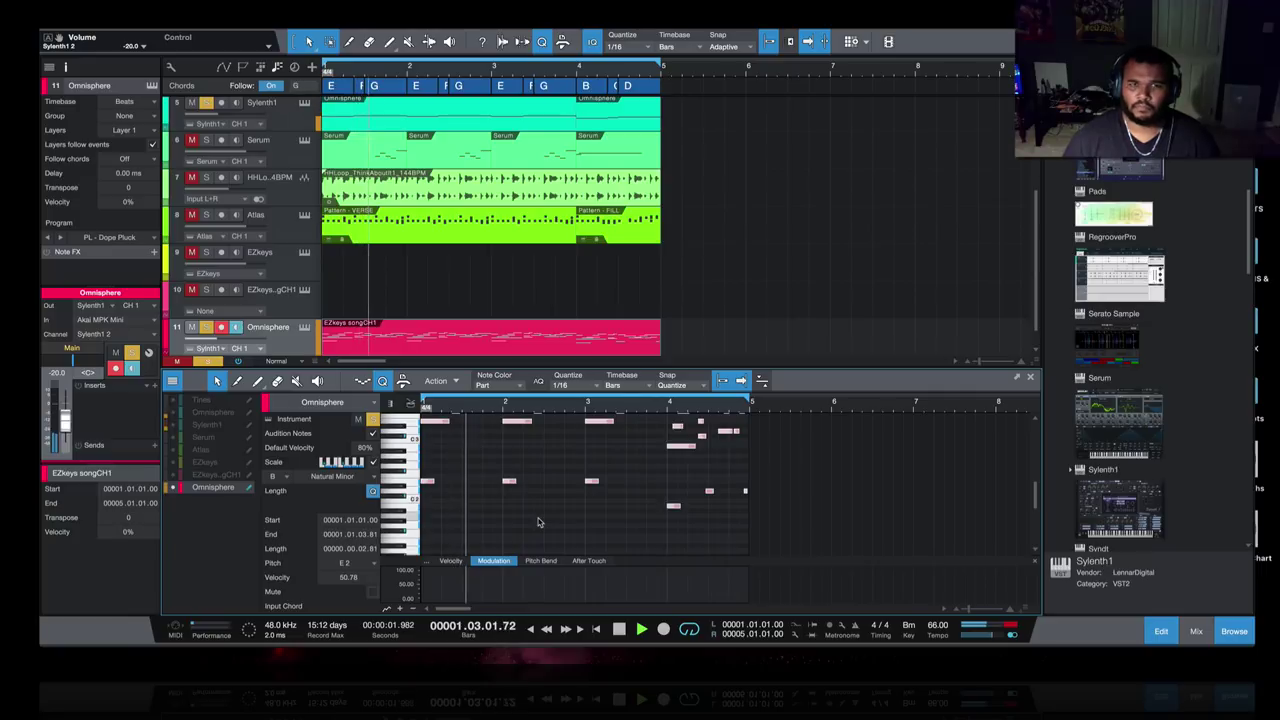
scroll(207, 112, "up", 3)
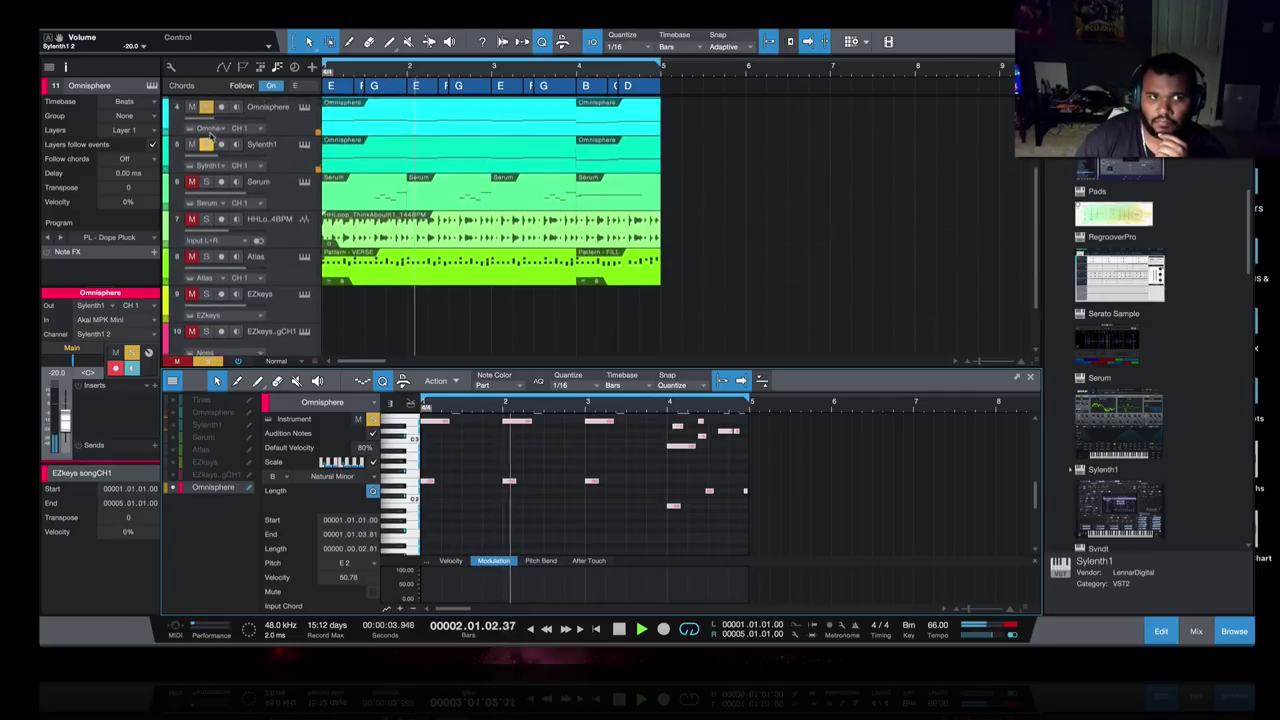
scroll(207, 112, "down", 5)
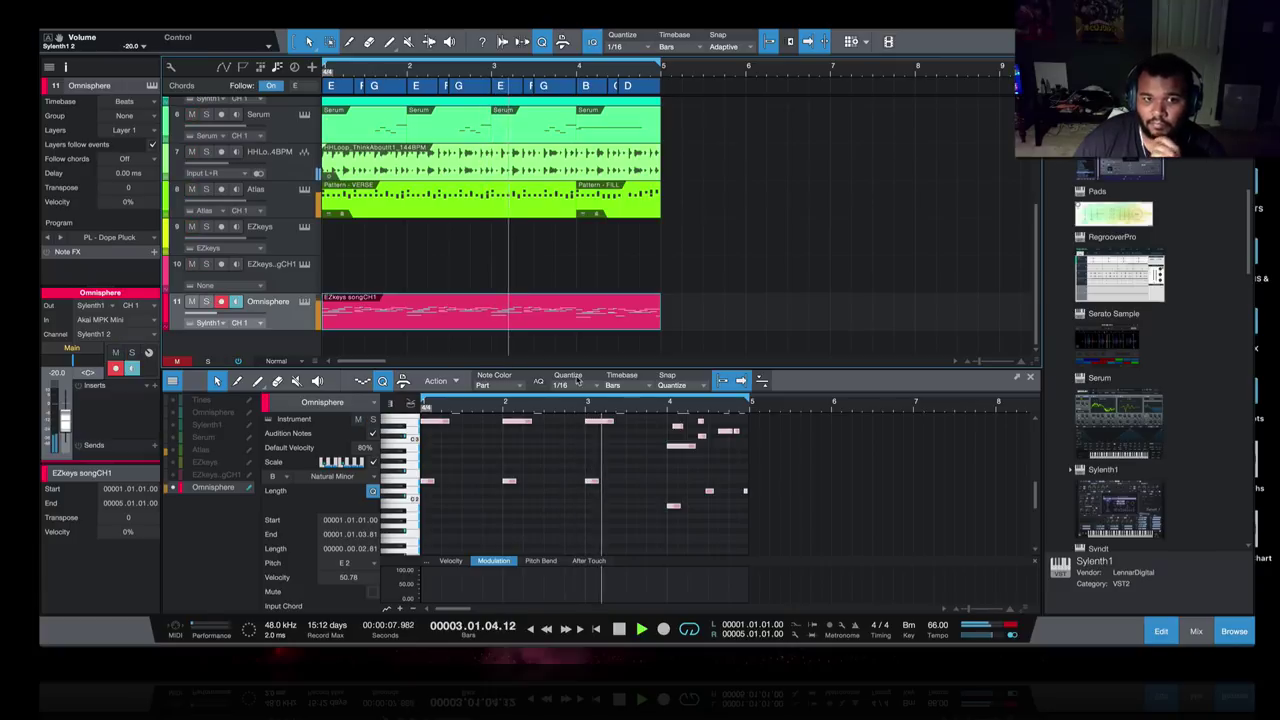
- Enlarge the arrangement area and check the EZkeys instrument
left_click_drag(587, 368, 590, 470)
scroll(701, 331, "down", 2)
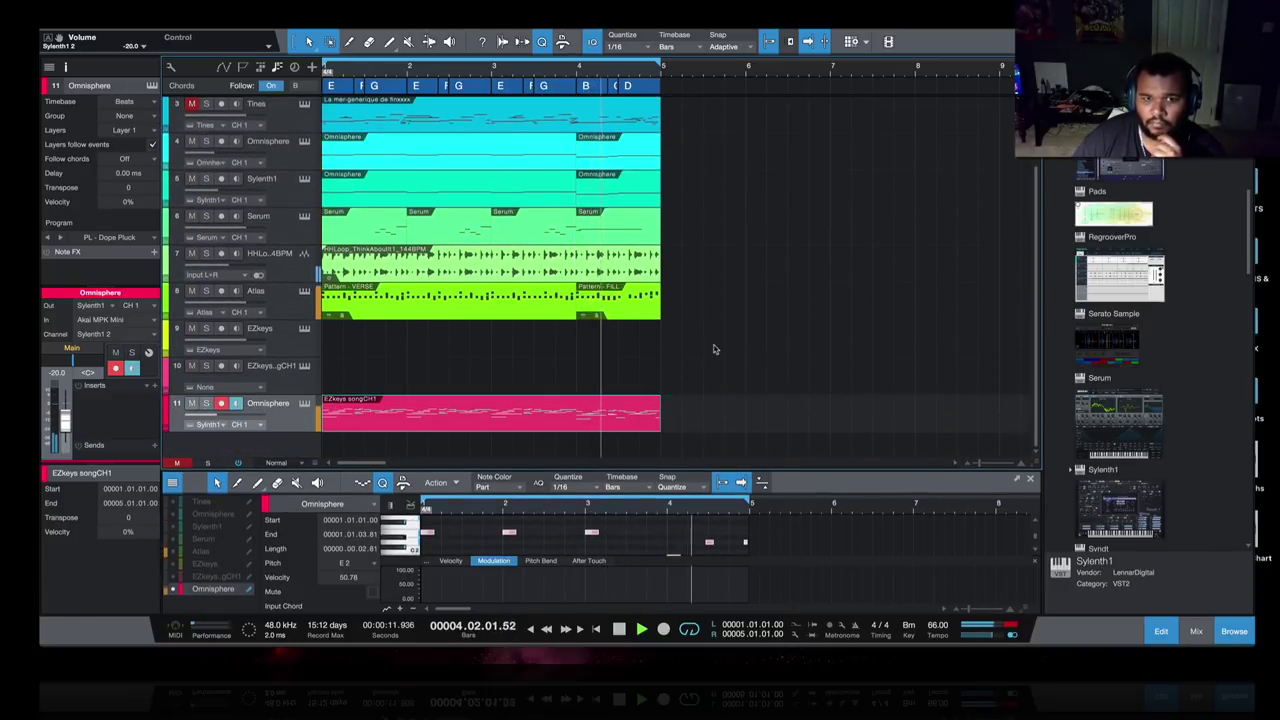
left_click(235, 402)
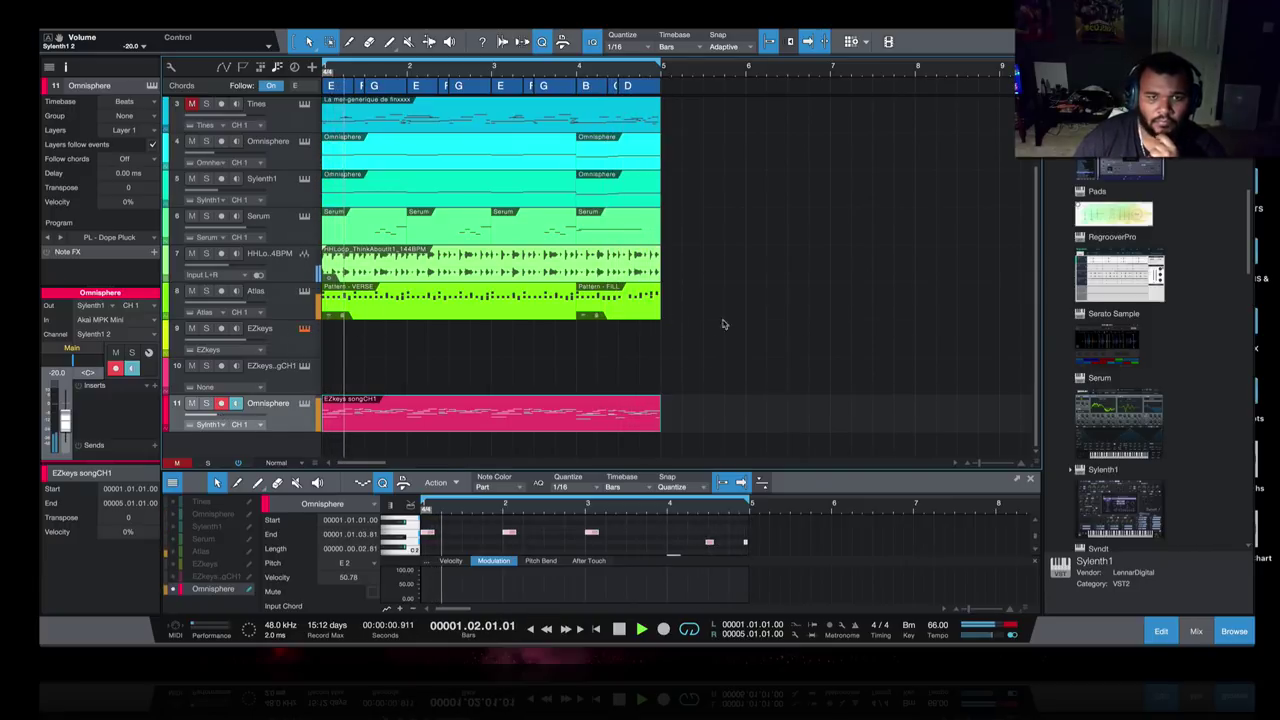
key("F11")
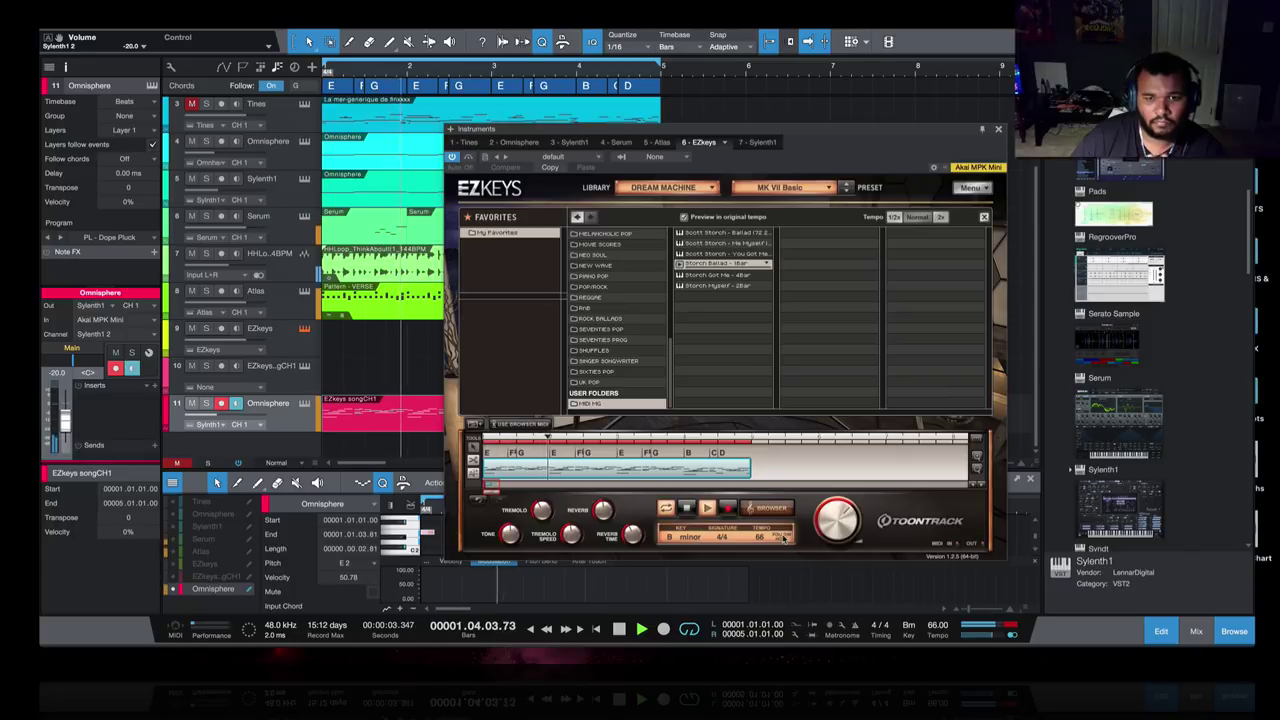
left_click(998, 128)
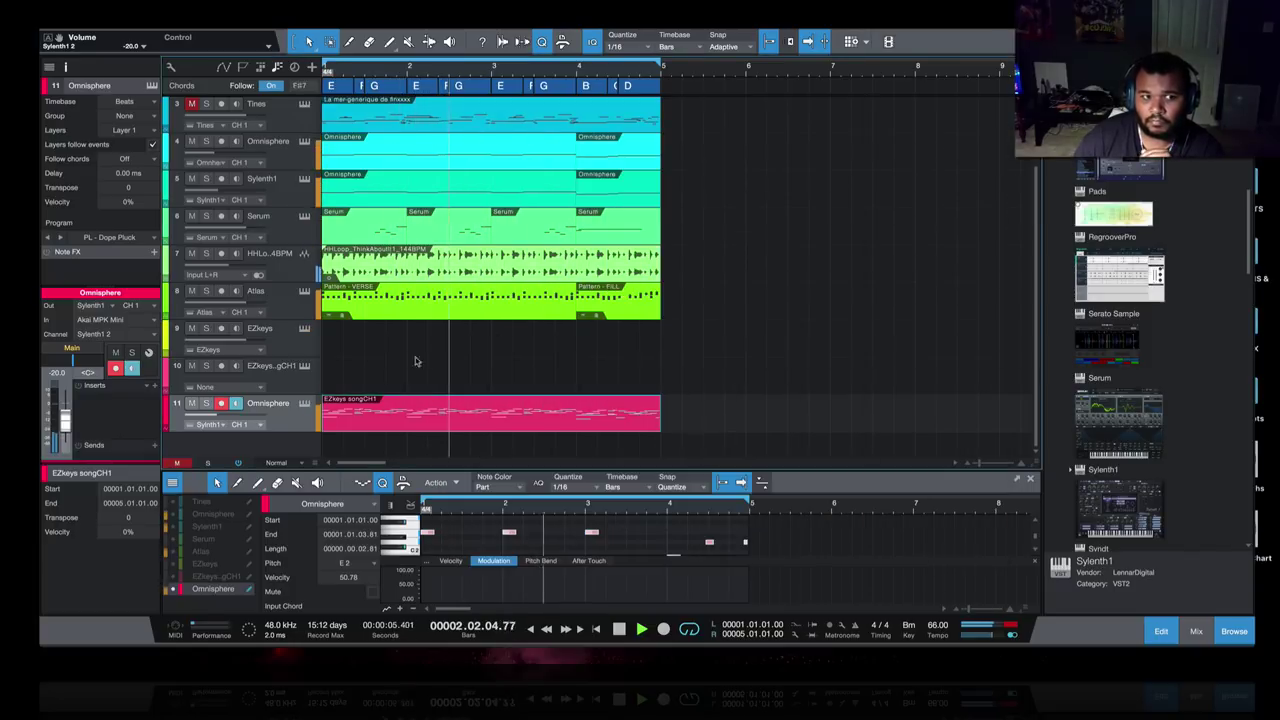
- Set the volume of the track playing the EZkeys part to -10.9 dB and rename the track LEAD
left_click_drag(216, 414, 236, 418)
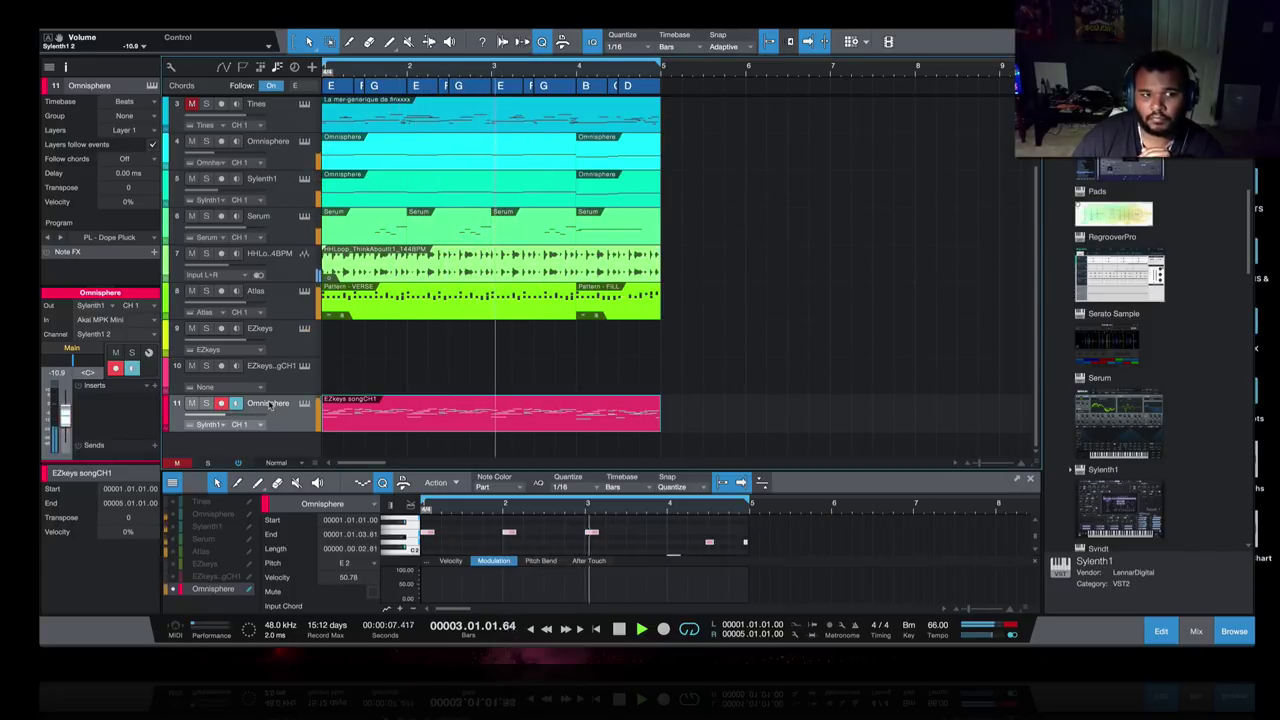
double_click(268, 403)
type("LEAD")
key("Return")
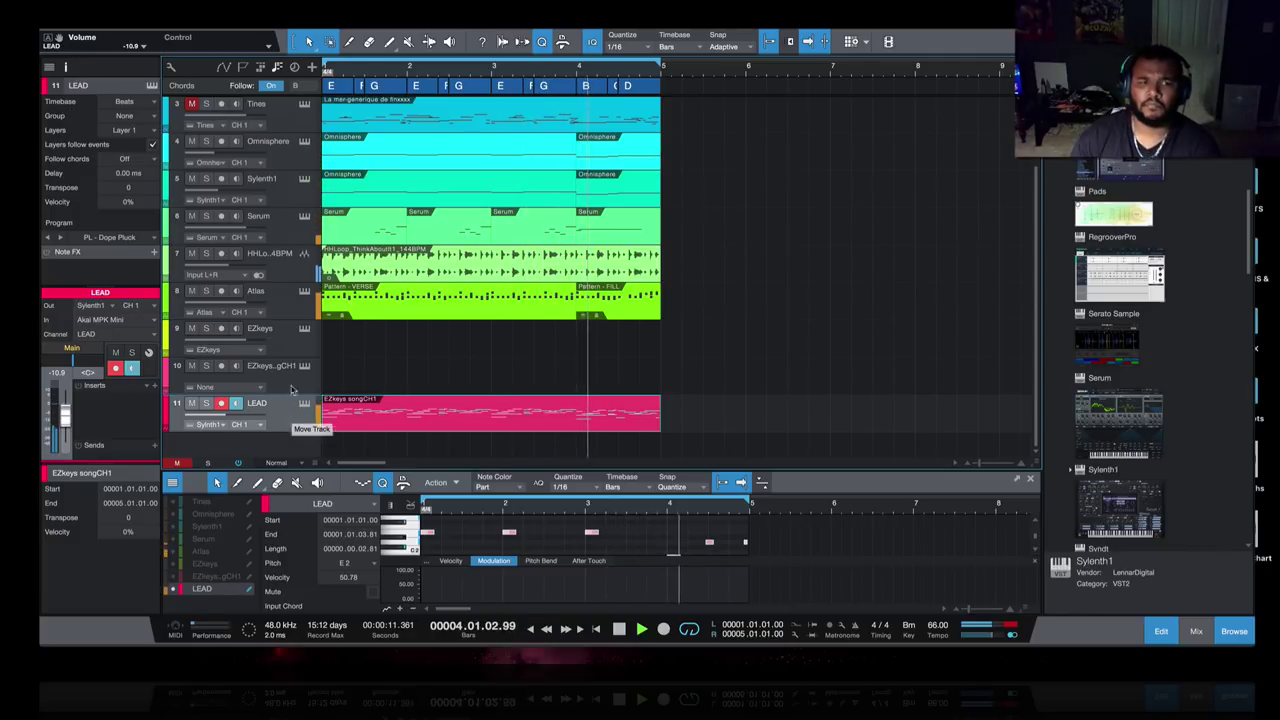
- Move the LEAD track directly below the Serum track and rename the Serum track GTR
left_click_drag(279, 247, 280, 250)
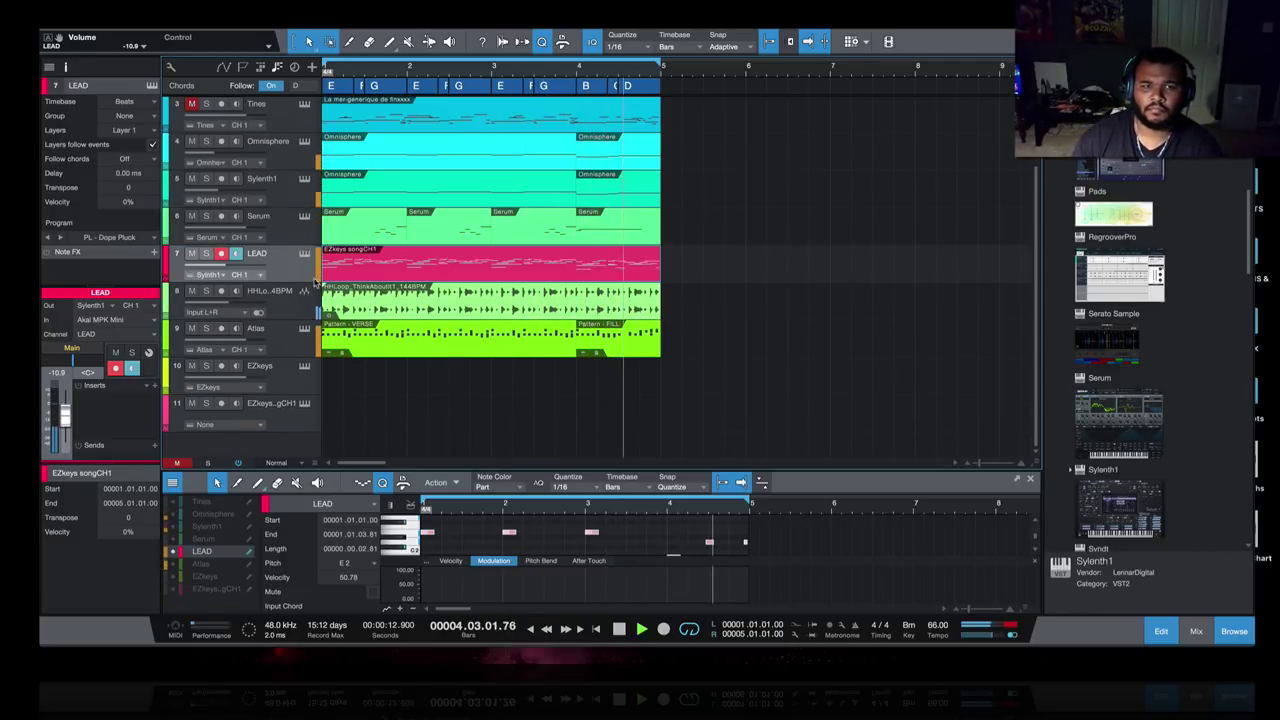
double_click(258, 216)
type("GT")
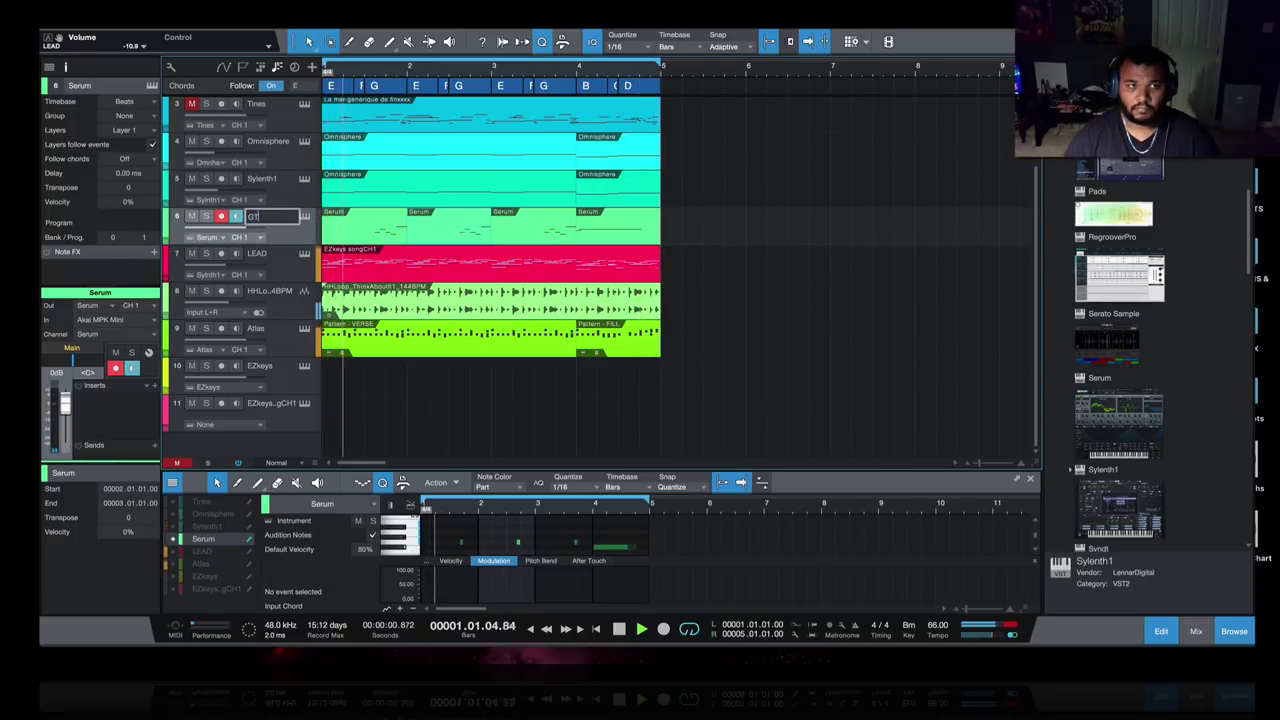
type("R")
- Rename the Sylenth1 track BASS and the Omnisphere track above it DRONE
double_click(258, 179)
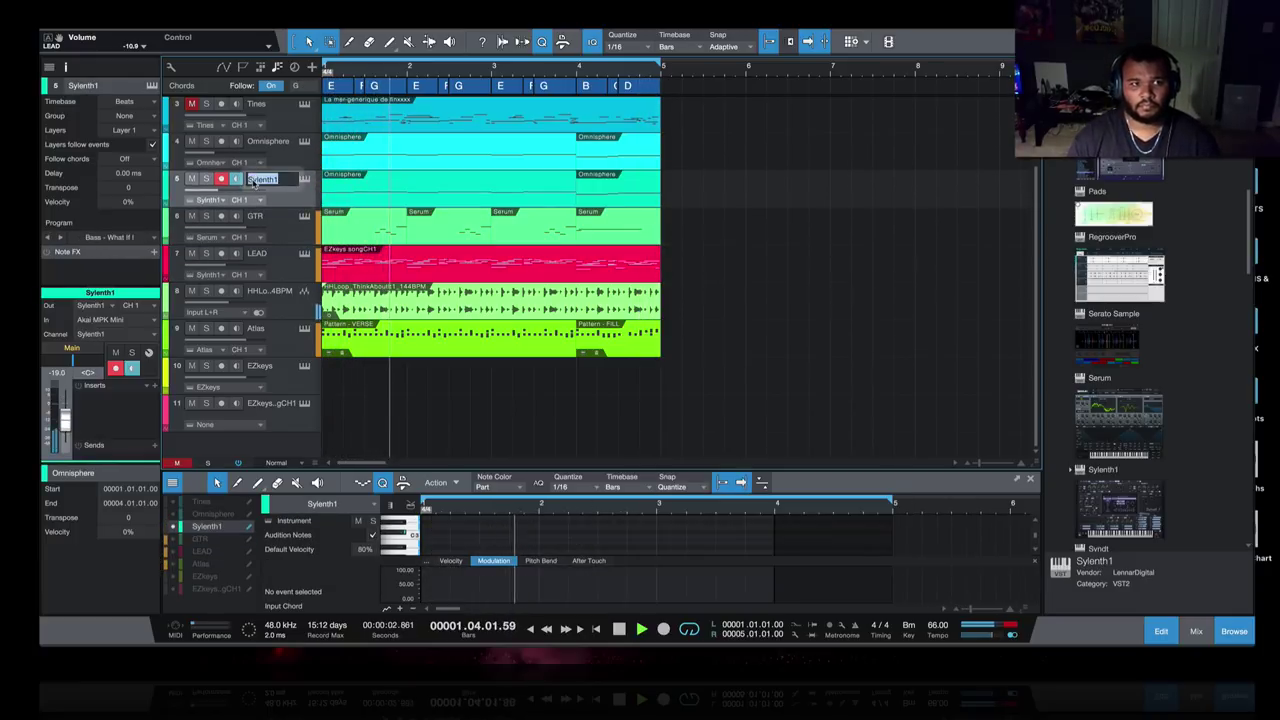
type("BASS")
key("Return")
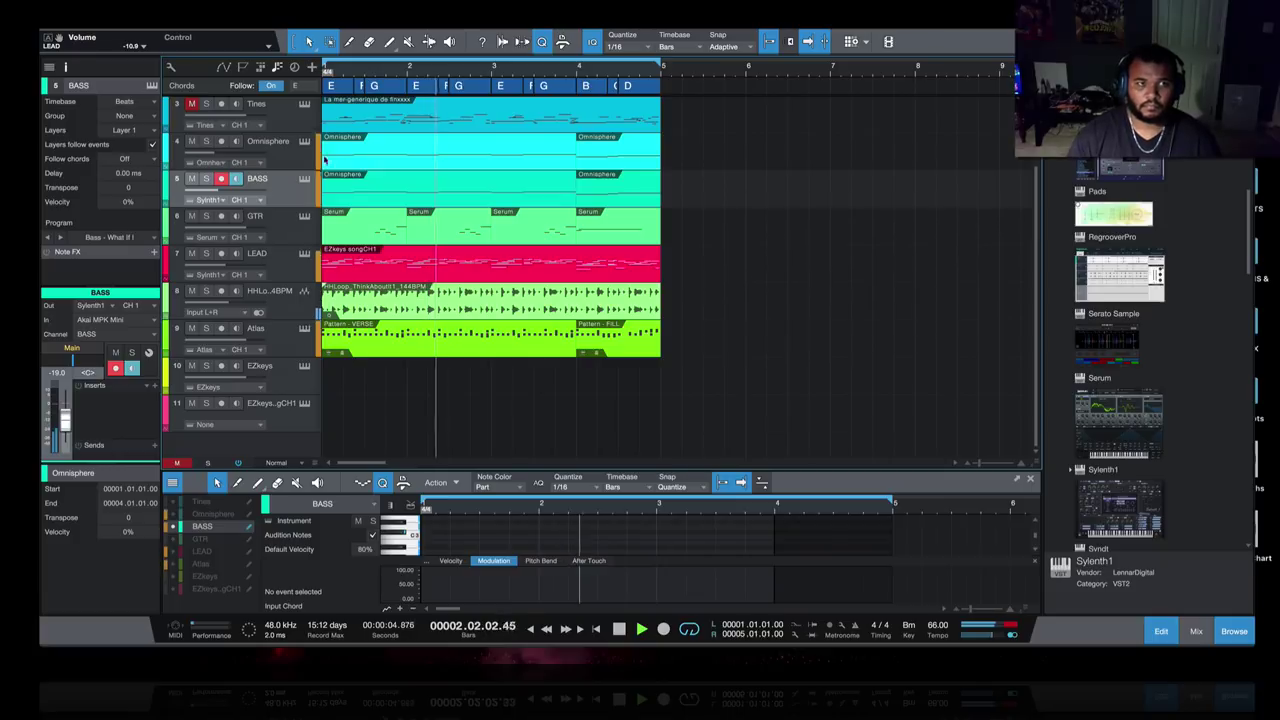
double_click(268, 141)
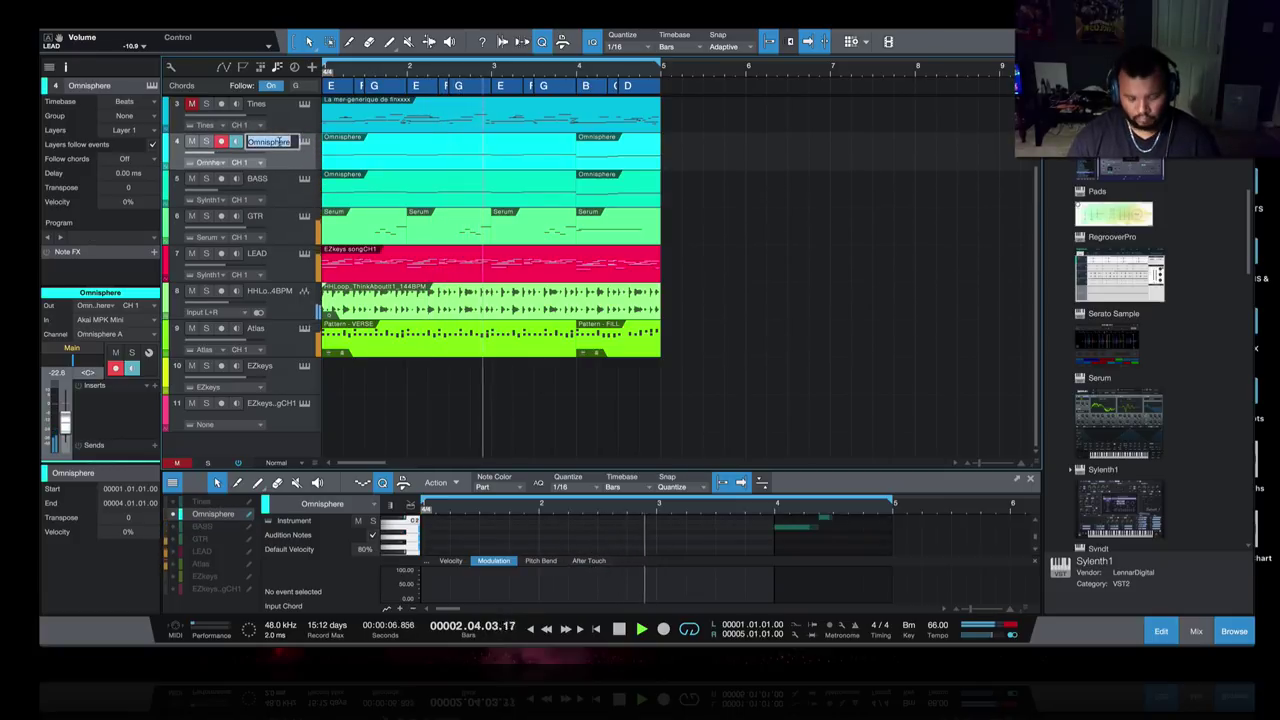
type("DRONE")
key("Return")
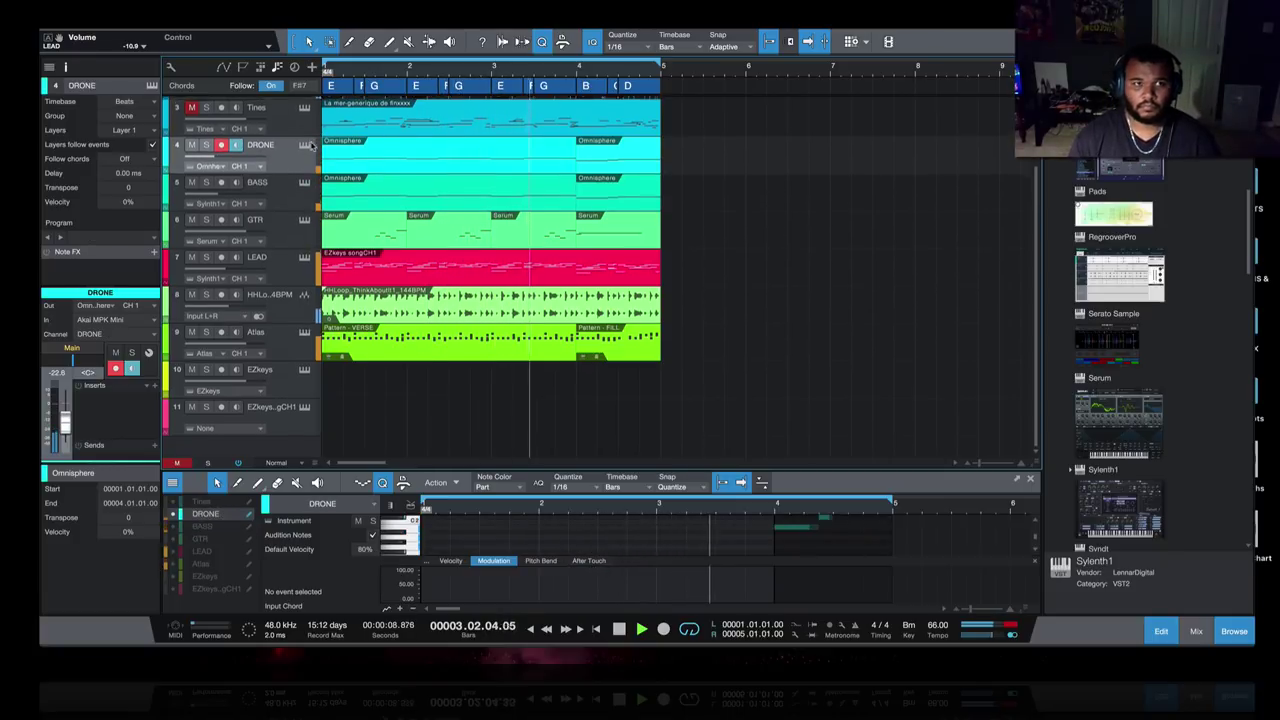
- Move the muted Tines track and the muted original sample track to the end of the track list
scroll(311, 146, "up", 3)
left_click(283, 190)
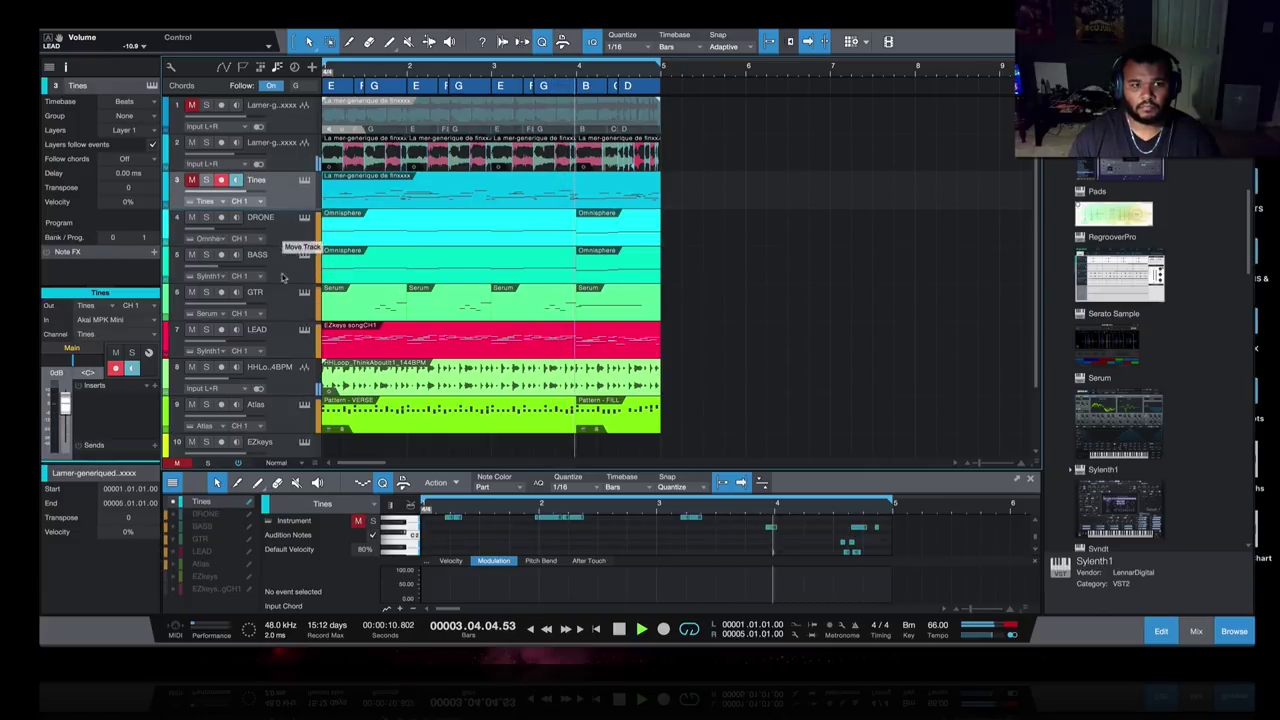
left_click_drag(283, 278, 282, 460)
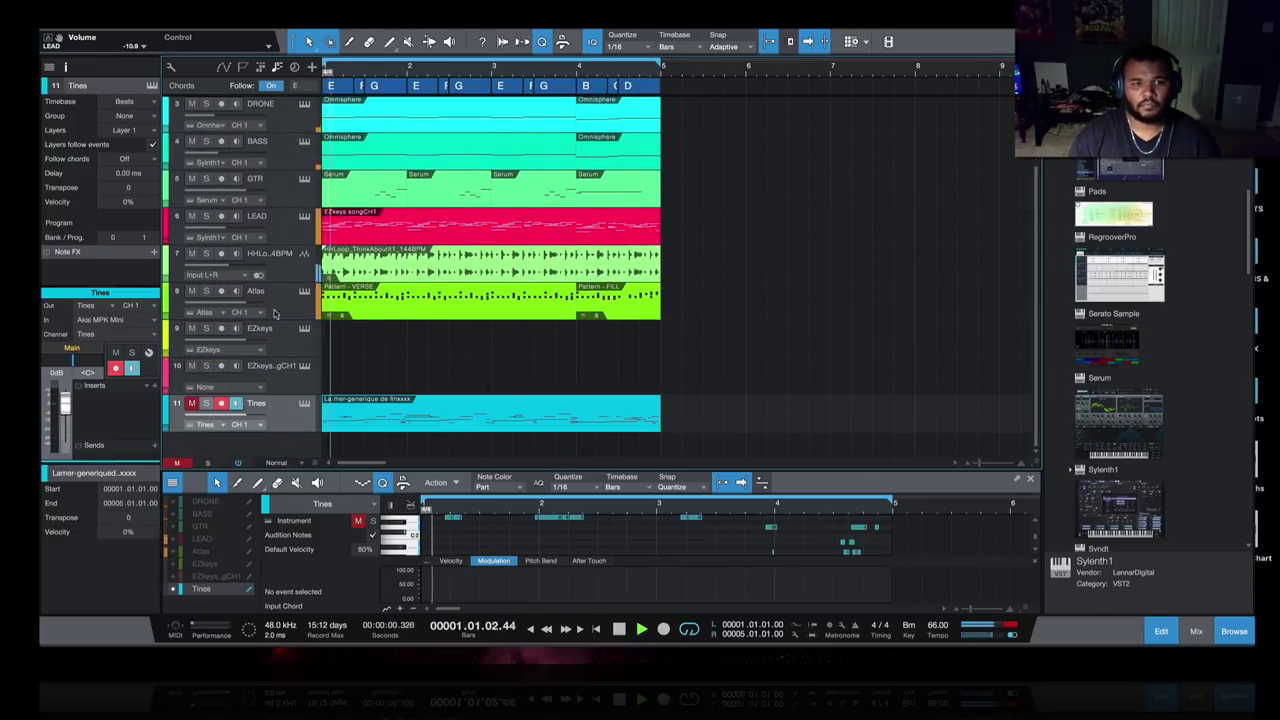
scroll(275, 314, "up", 2)
left_click(340, 116)
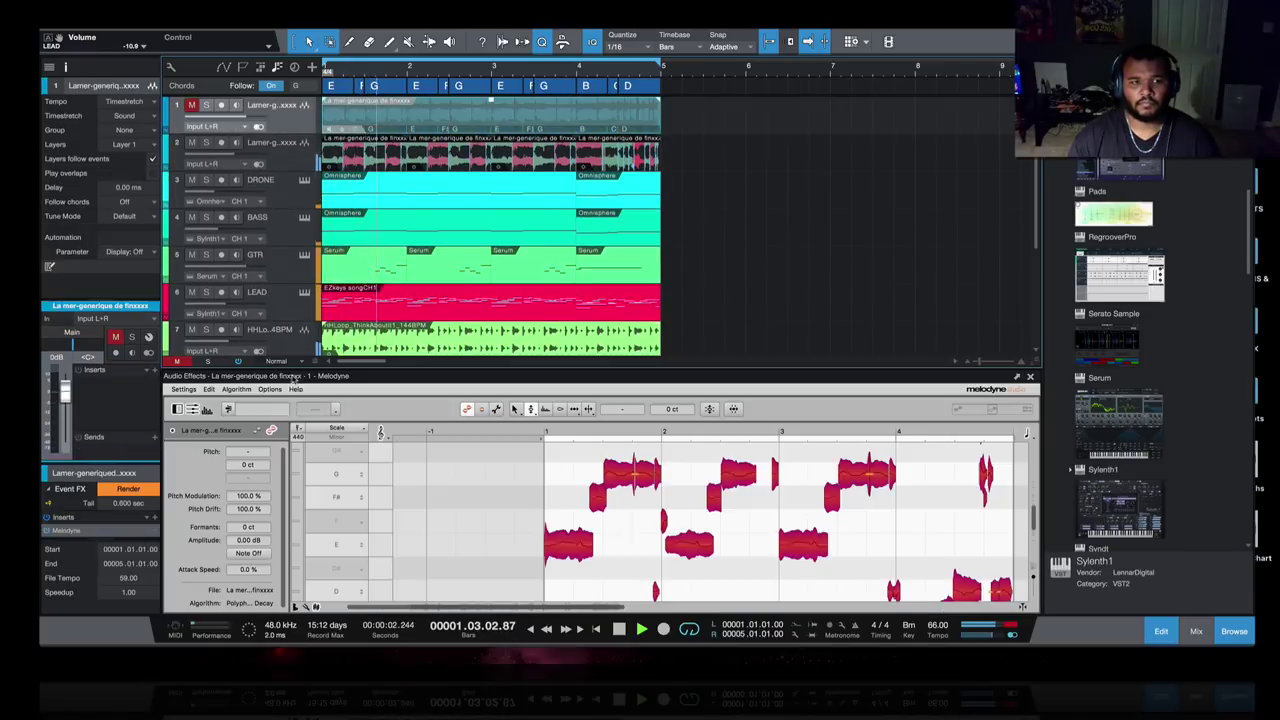
key("F2")
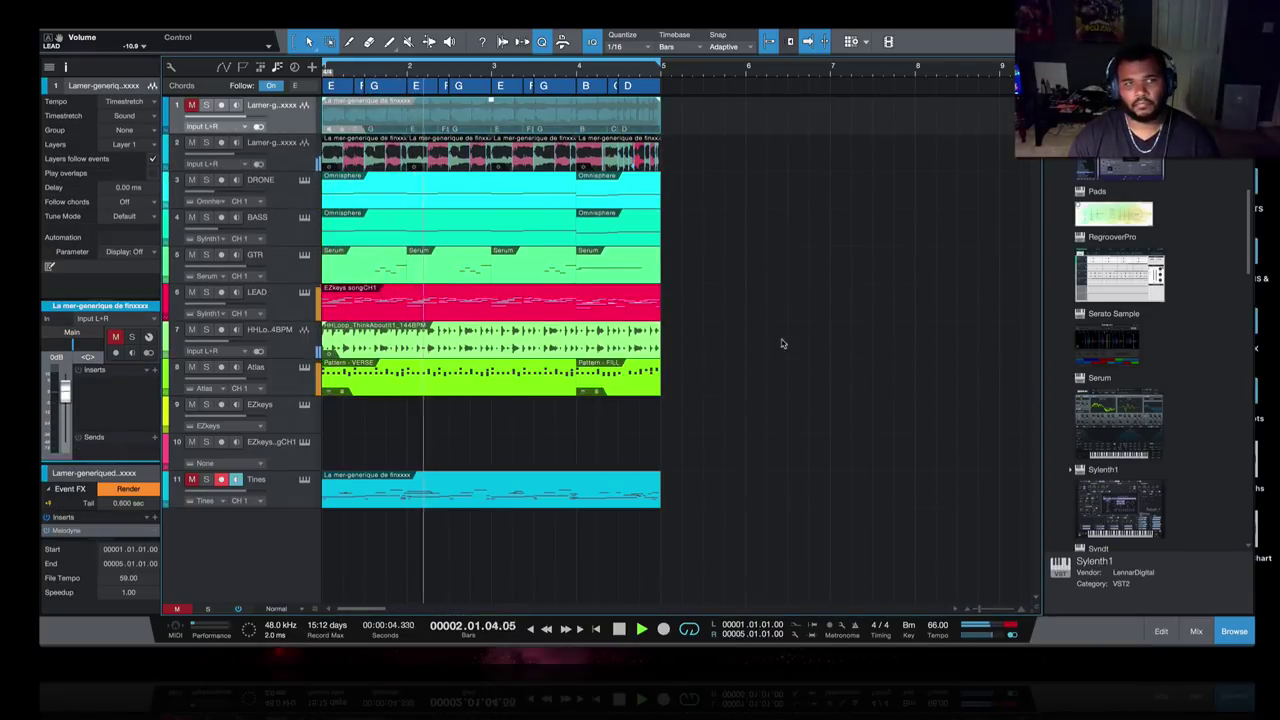
left_click_drag(275, 530, 274, 560)
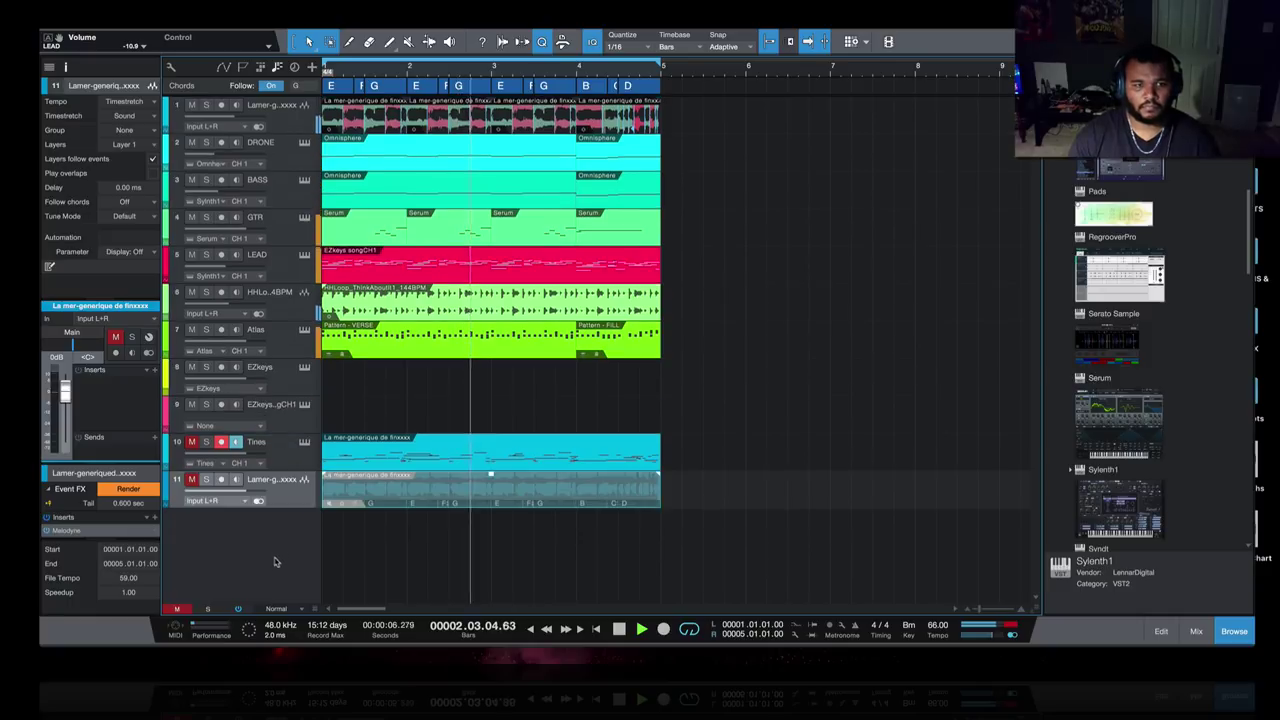
- Rename the chopped sample audio track SAMPLE
double_click(283, 105)
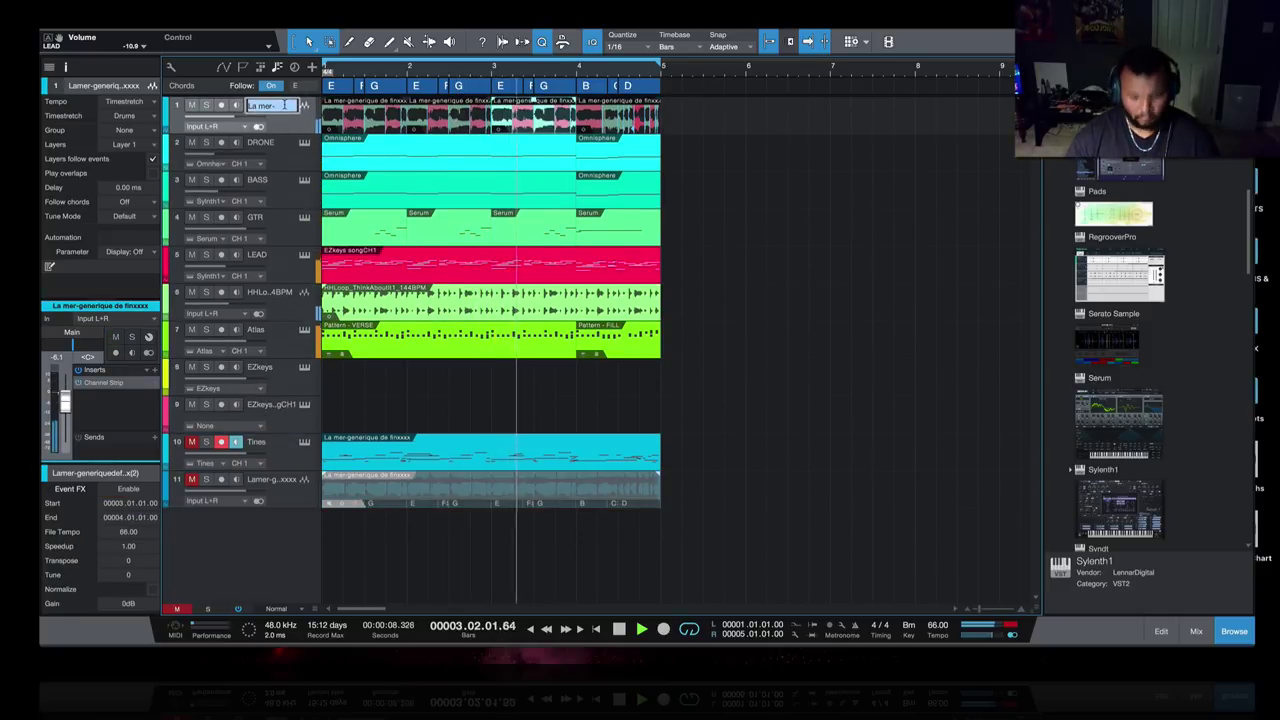
type("SAMPLE")
key("Return")
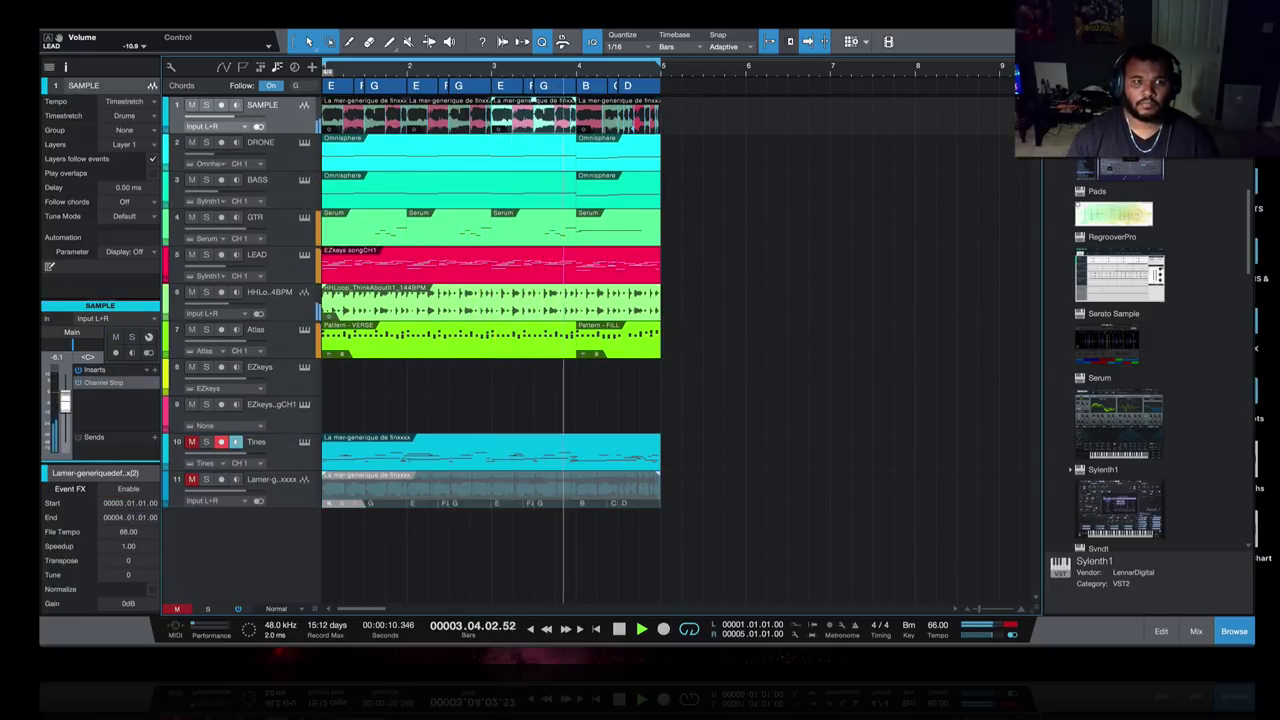
- Colour the unused tracks from EZkeys through the muted original sample dark green in the mixer
left_click(285, 385)
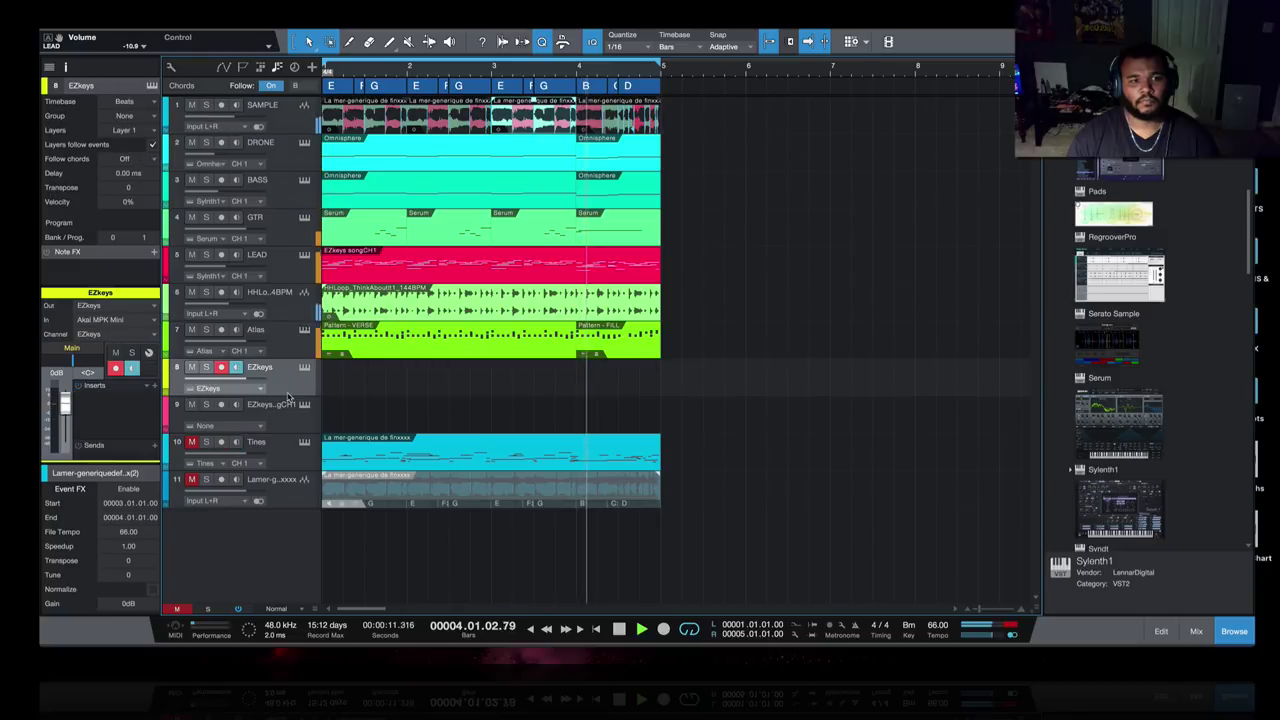
left_click(1196, 631)
scroll(352, 340, "down", 5)
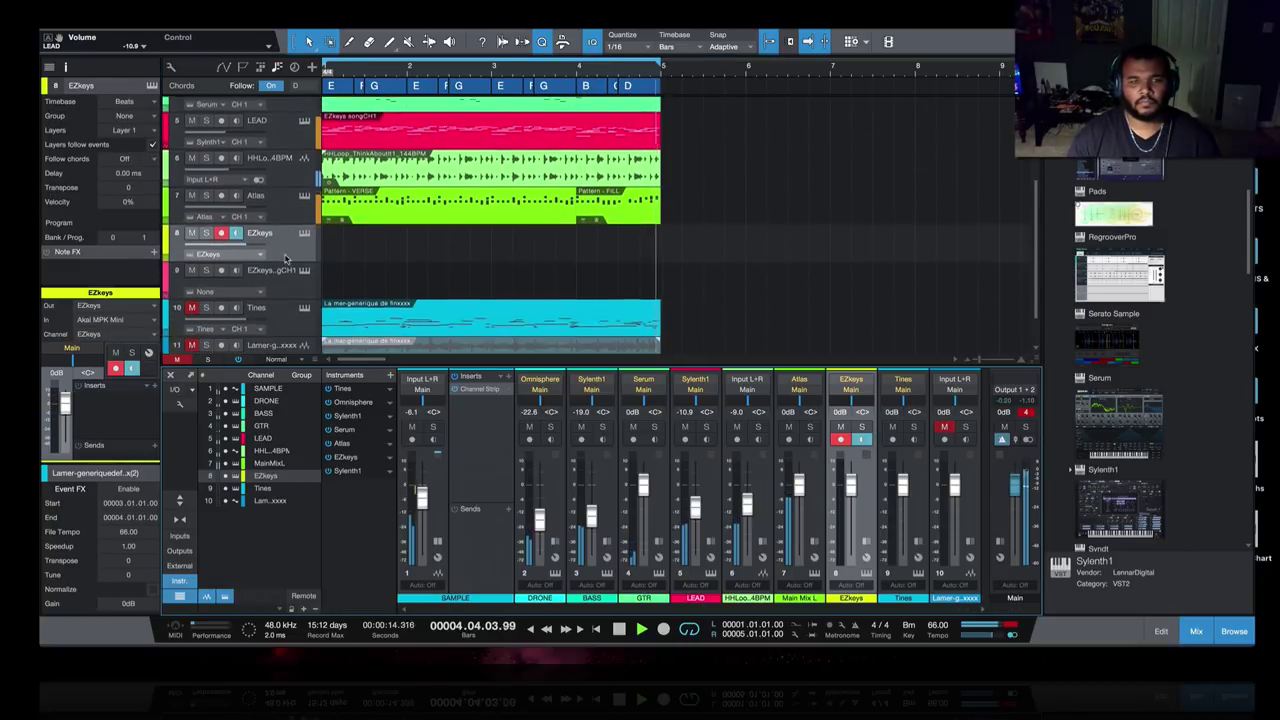
left_click(872, 599)
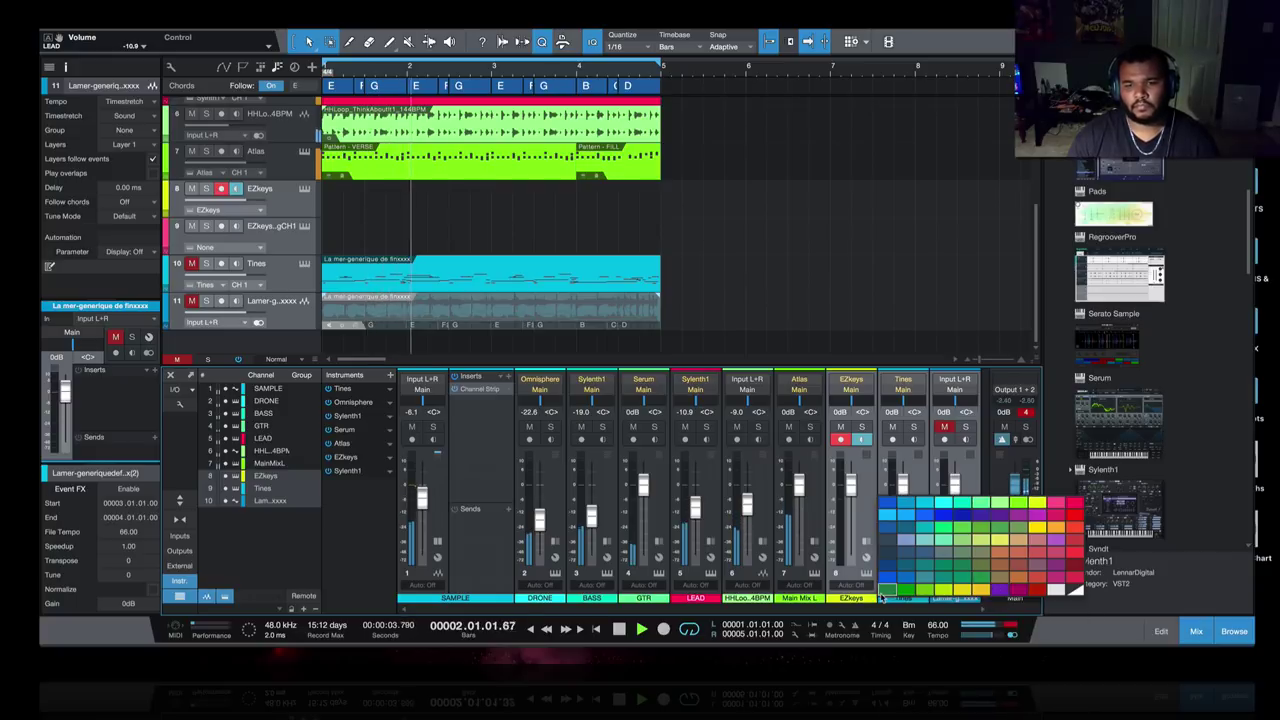
left_click(883, 591)
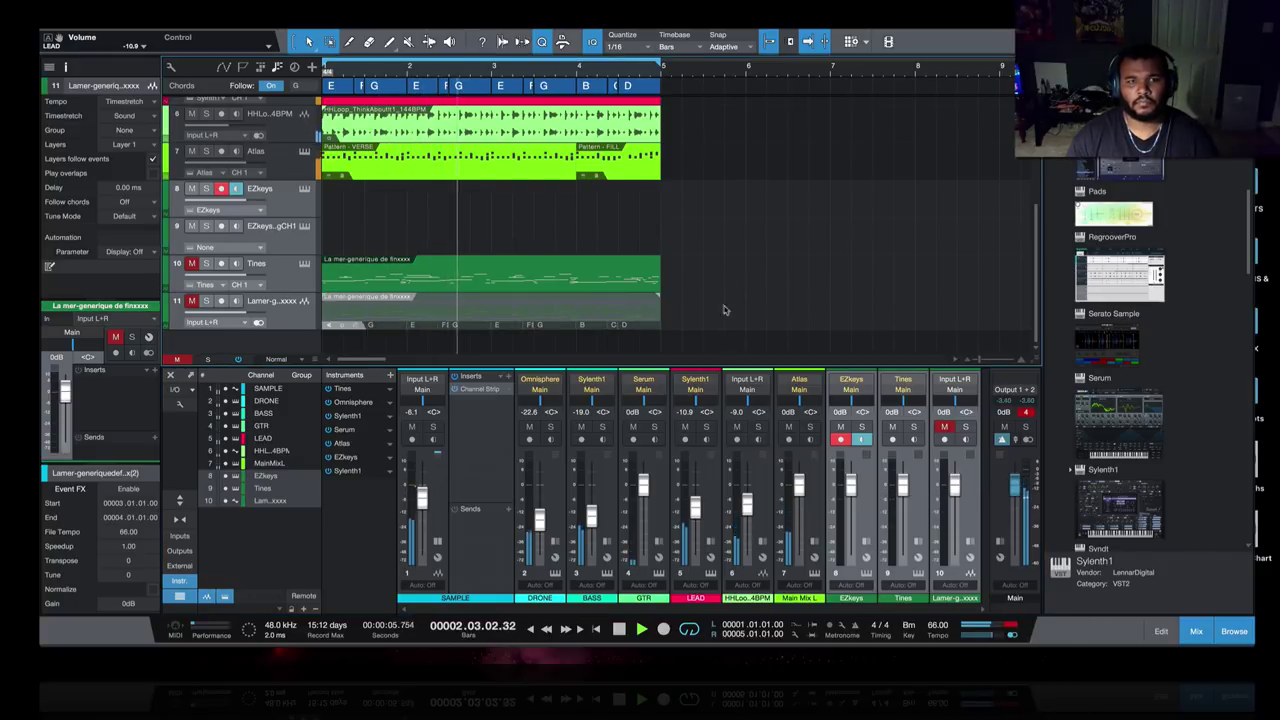
- Set the LEAD volume to -9.6 dB and colour all tracks from SAMPLE through Atlas tan
scroll(724, 310, "up", 5)
left_click(474, 580)
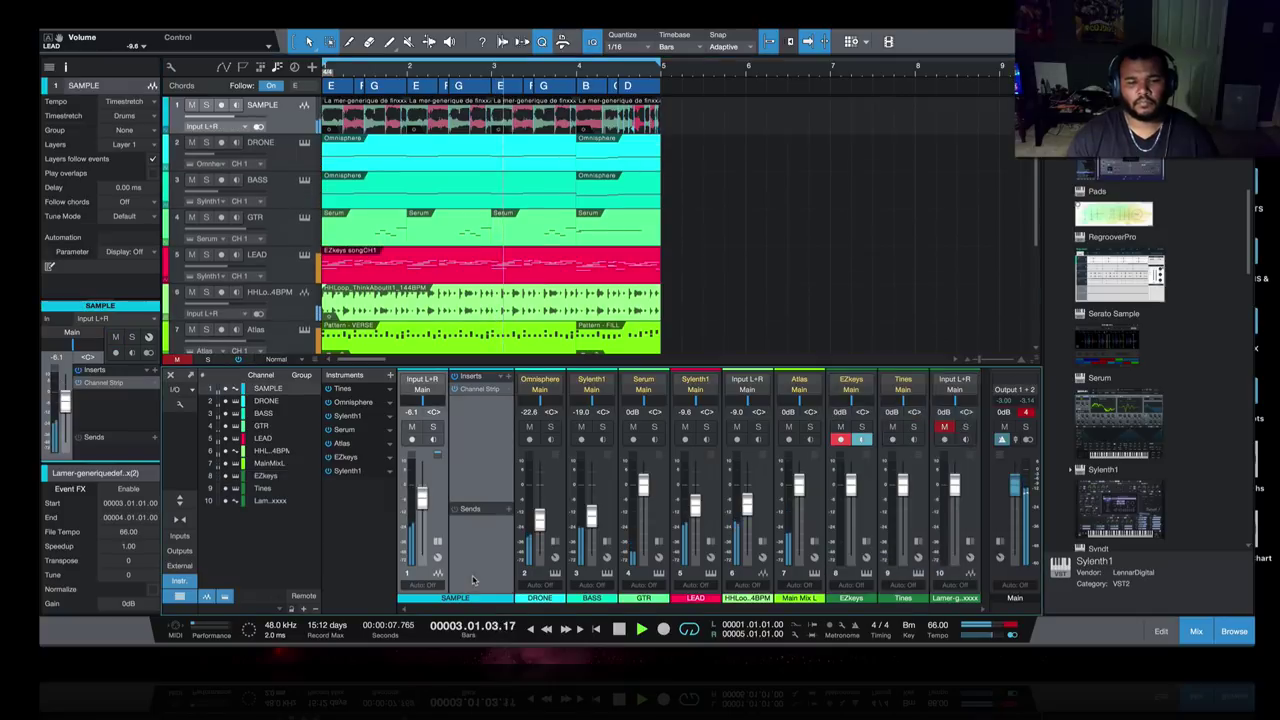
left_click(474, 580)
left_click(731, 598)
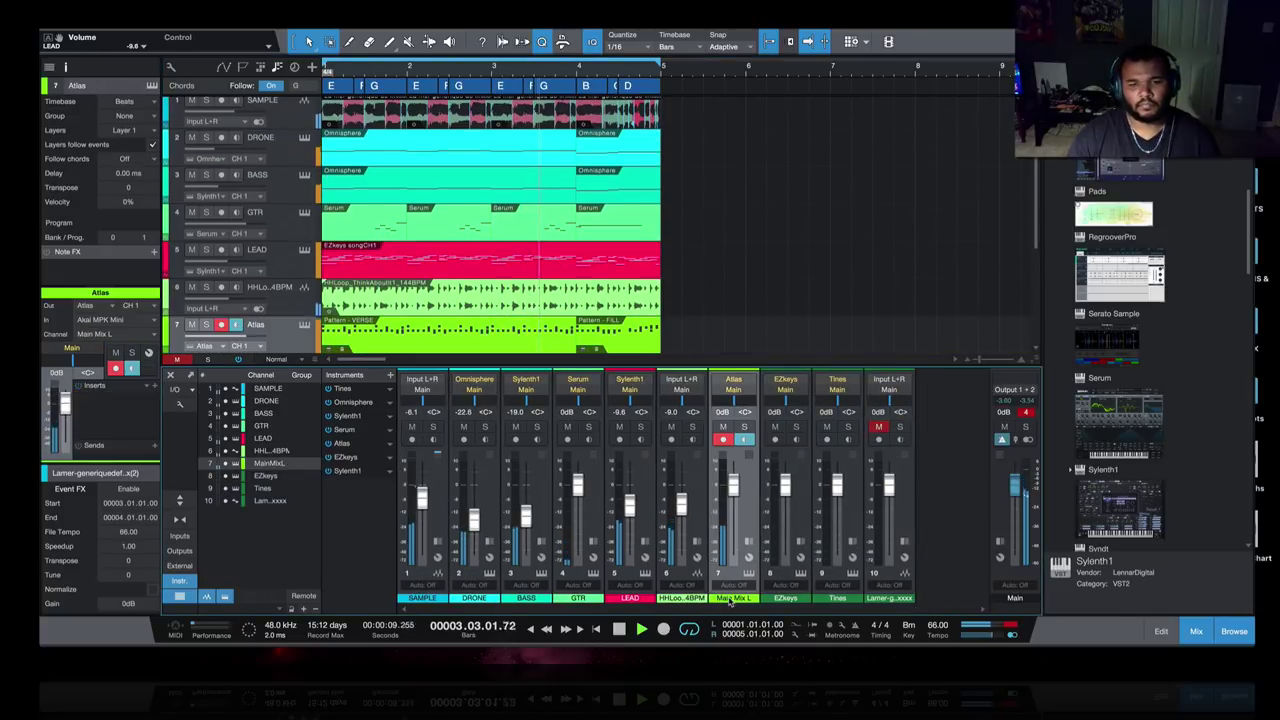
left_click(424, 598)
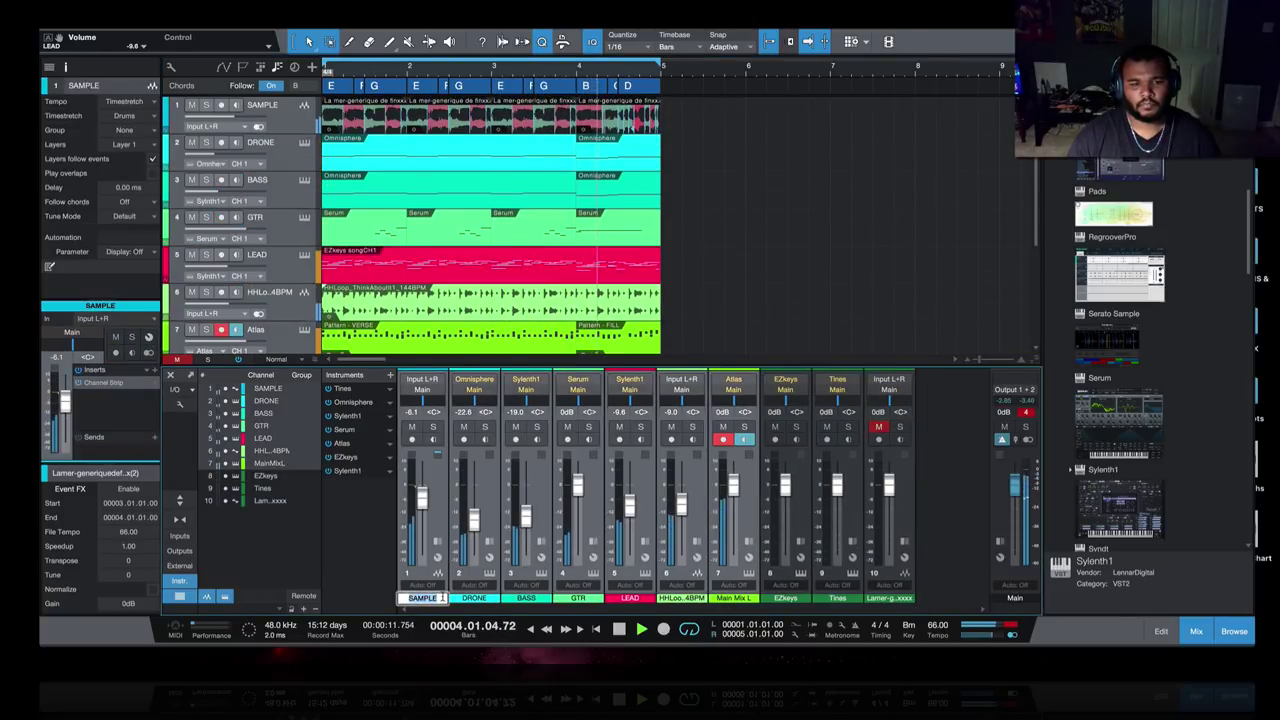
right_click(465, 600)
left_click(460, 600)
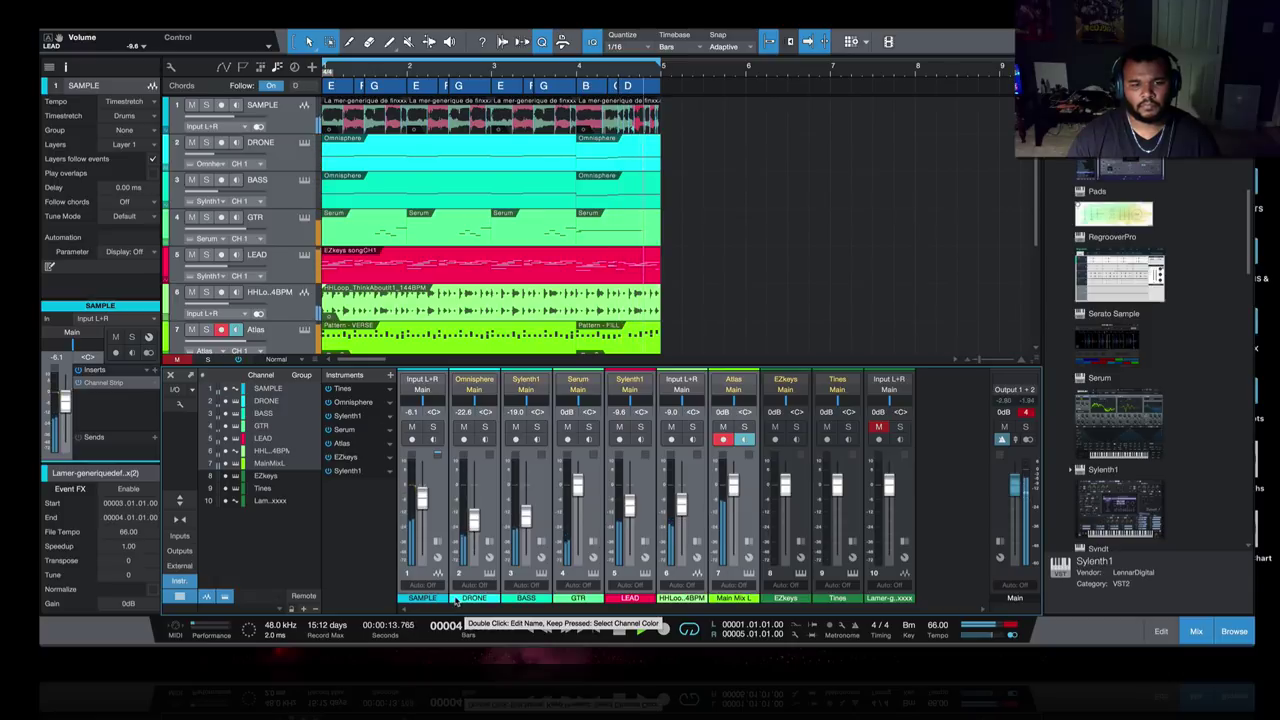
left_click(455, 600)
left_click(626, 577)
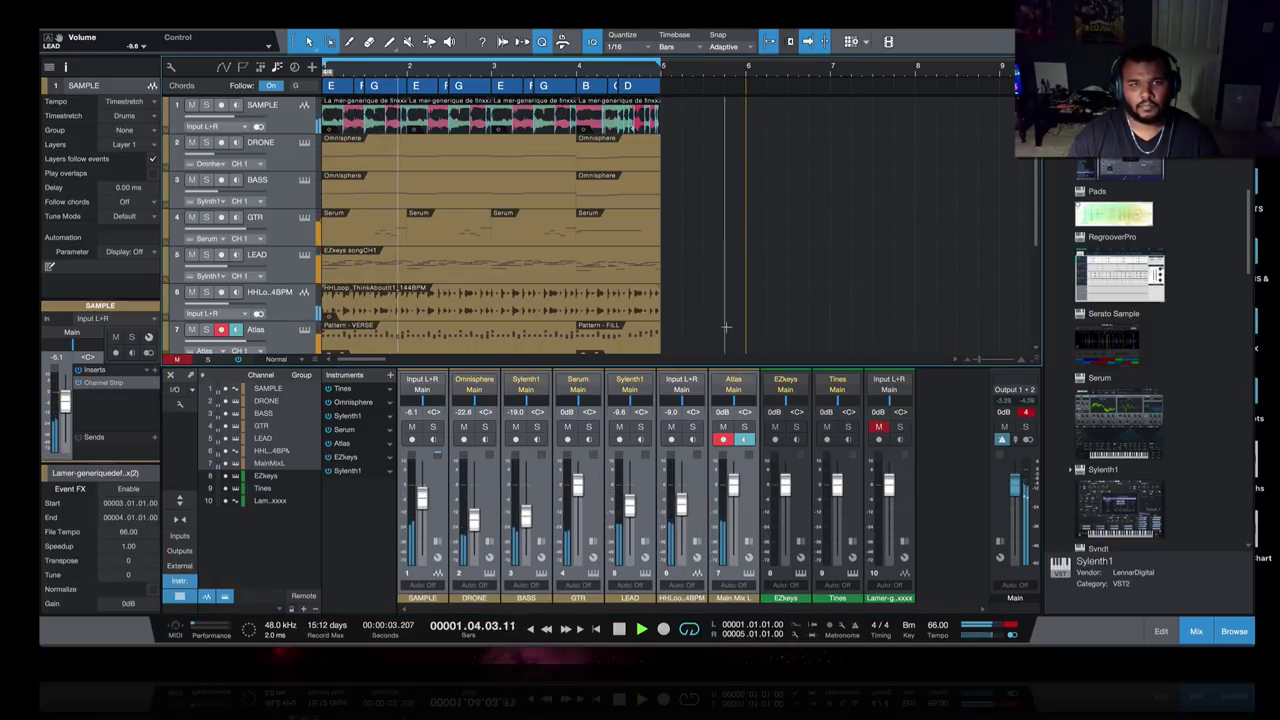
- Give the arrangement more height and mute and unmute the selected SAMPLE through Atlas tracks to compare the sound
scroll(731, 329, "down", 5)
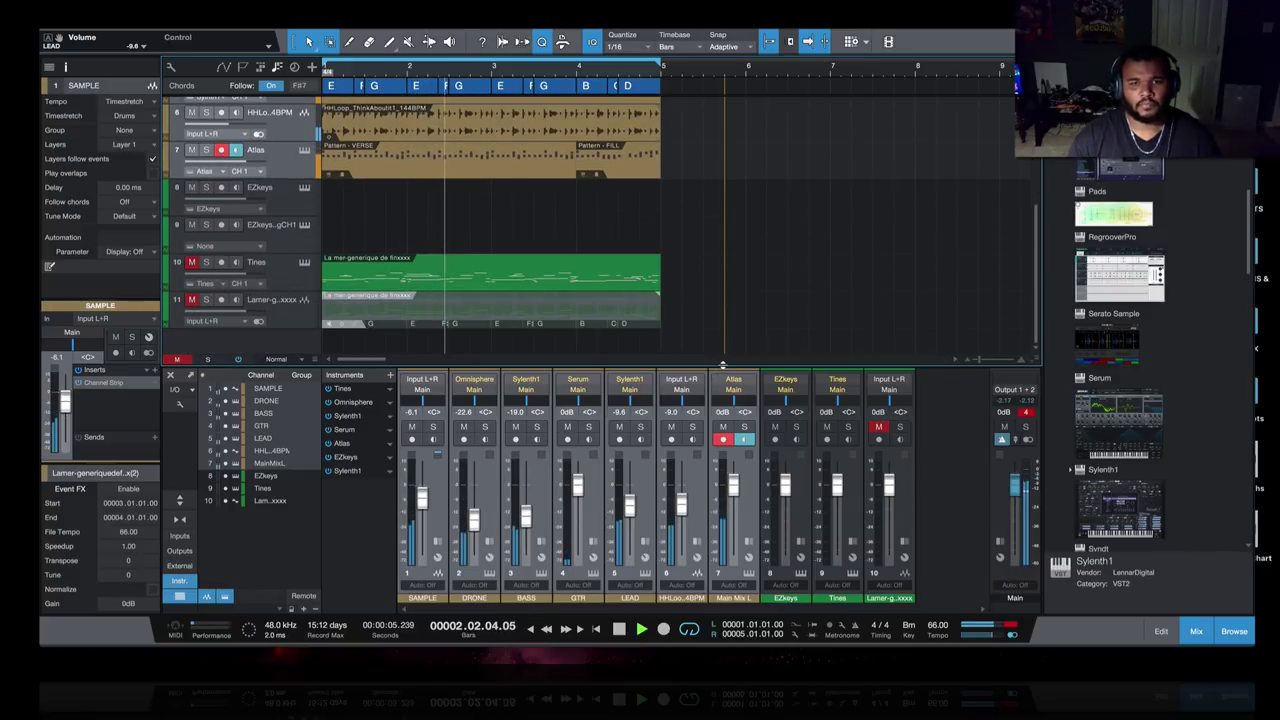
left_click_drag(725, 368, 720, 424)
scroll(684, 264, "up", 5)
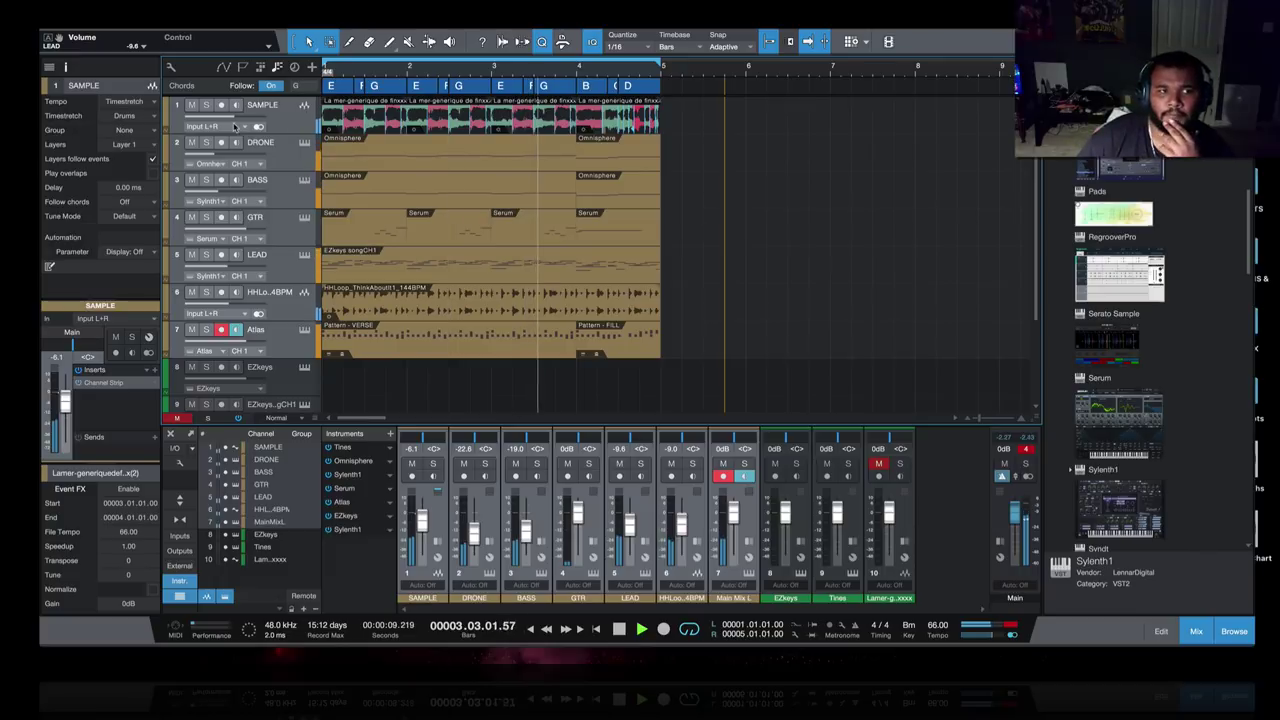
left_click(193, 106)
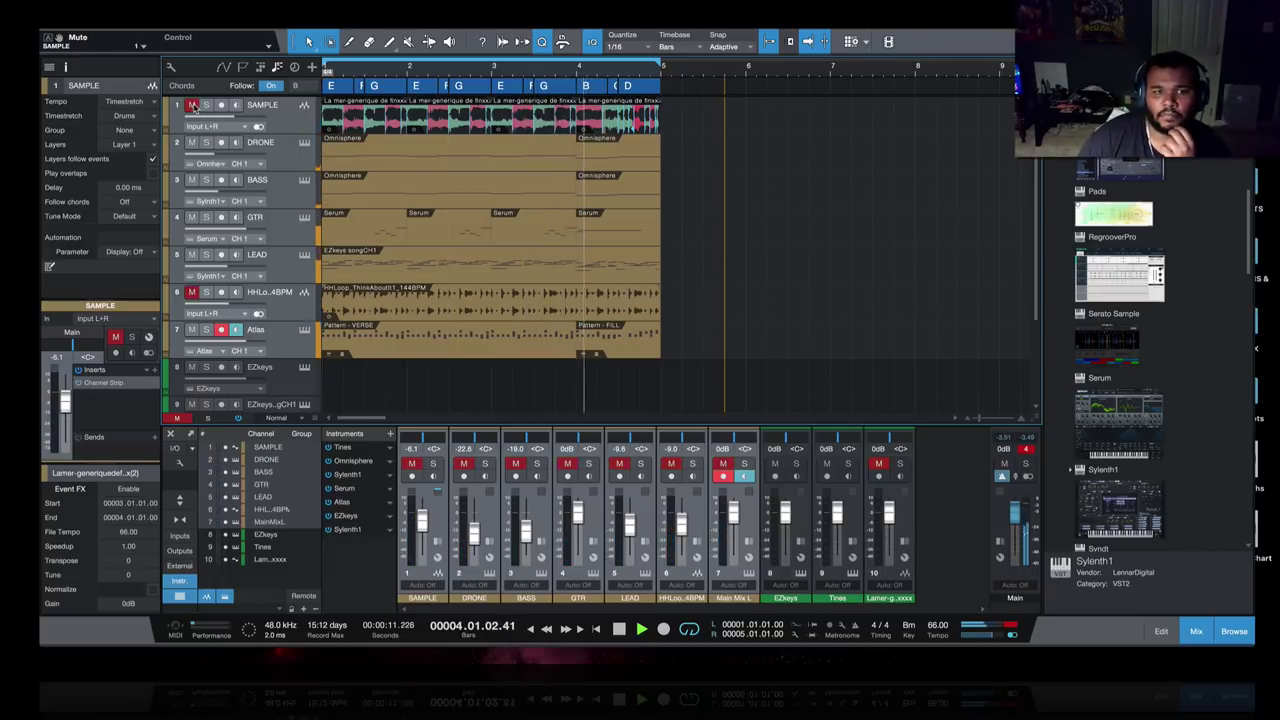
left_click(193, 106)
left_click(193, 106)
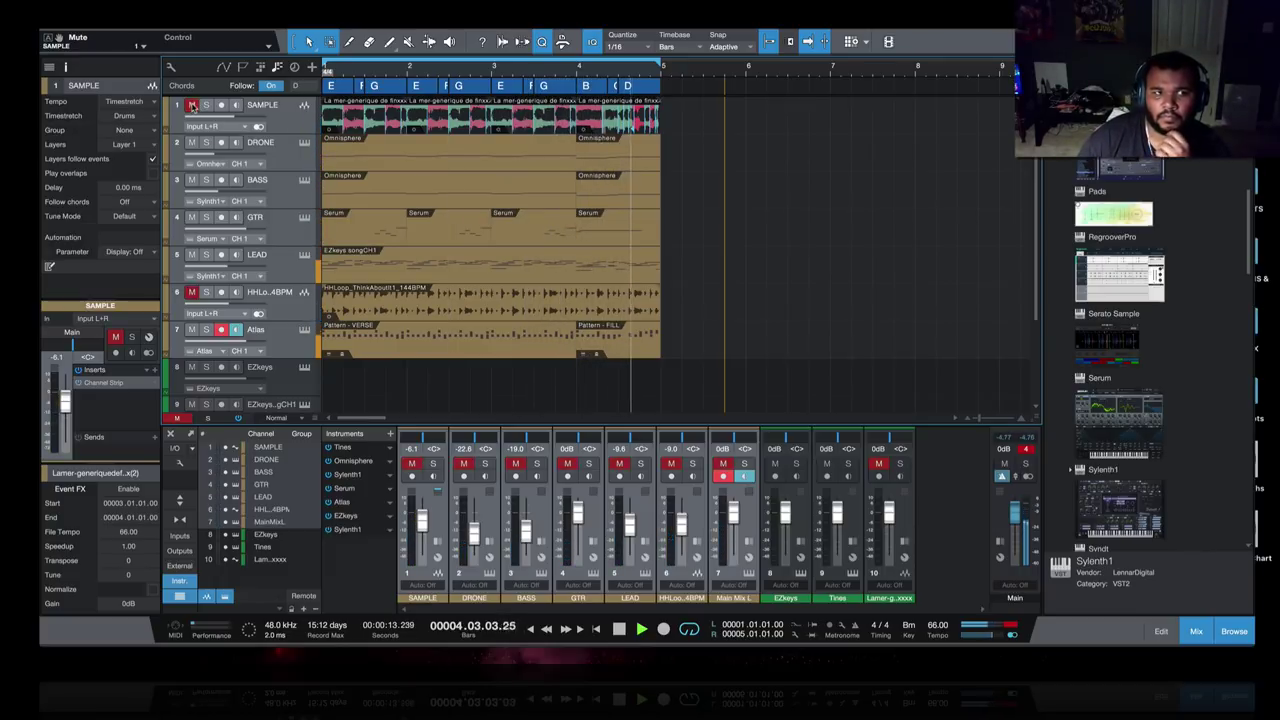
left_click(193, 106)
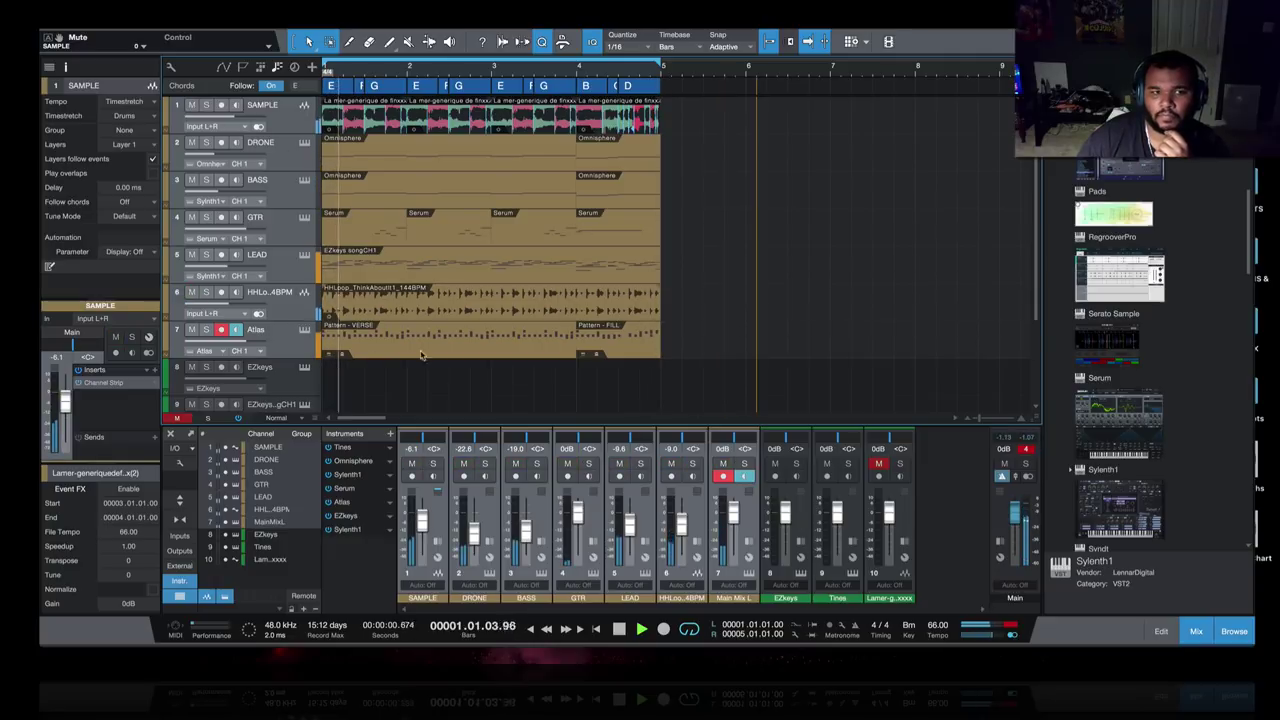
- Clear the multi-track selection by selecting only the Tines channel
left_click(291, 380)
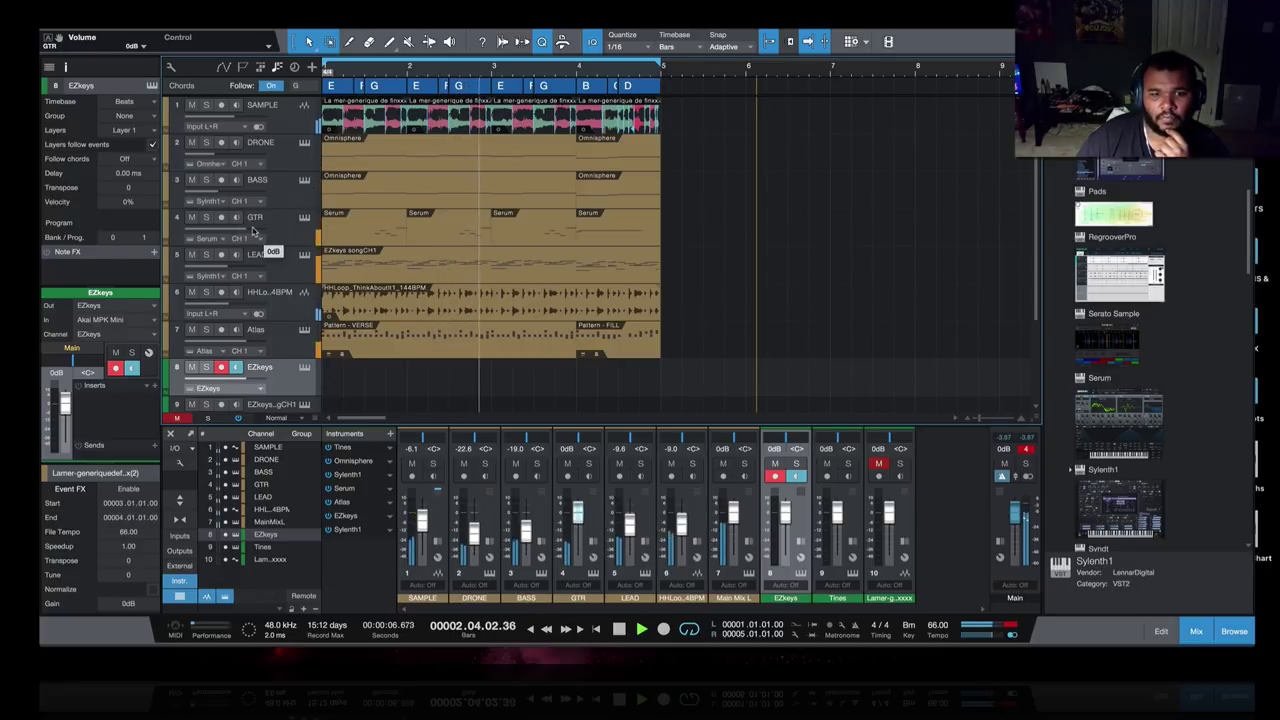
left_click(855, 530)
scroll(240, 220, "up", 3)
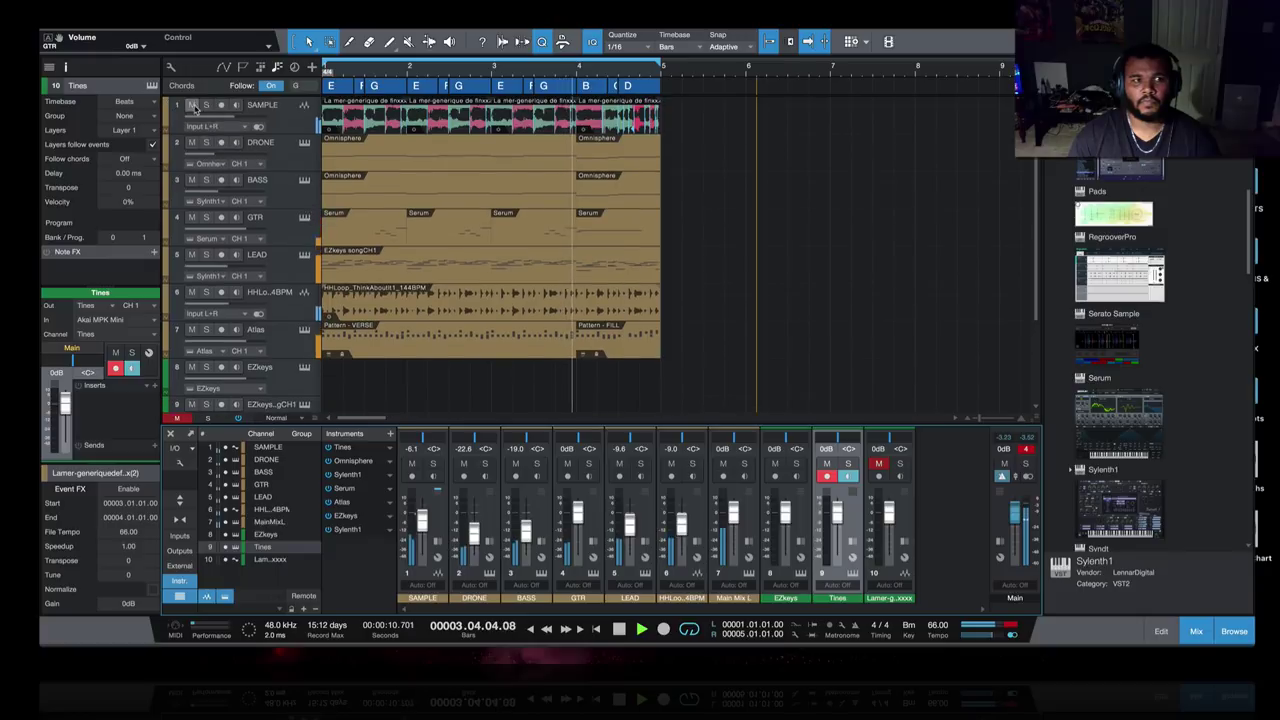
- Mute and unmute SAMPLE to compare the beat without it, and set the hi-hat loop's volume to -7.5 dB
left_click(192, 105)
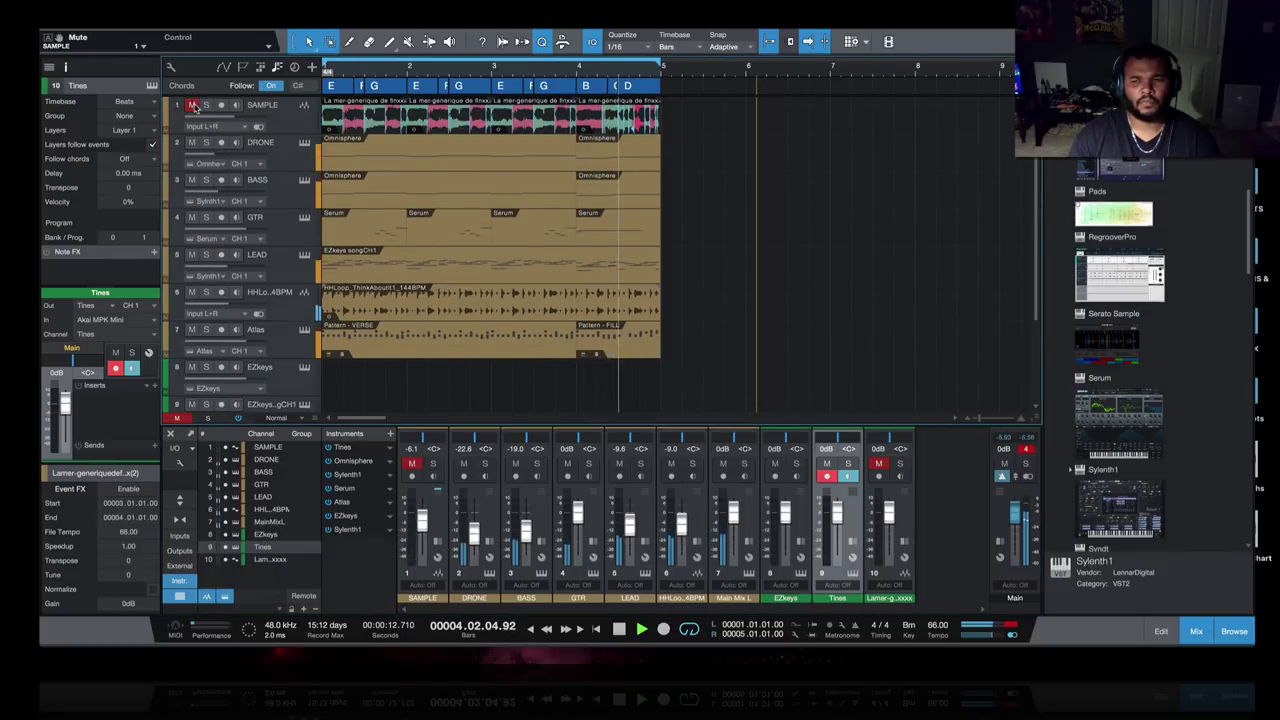
left_click(192, 105)
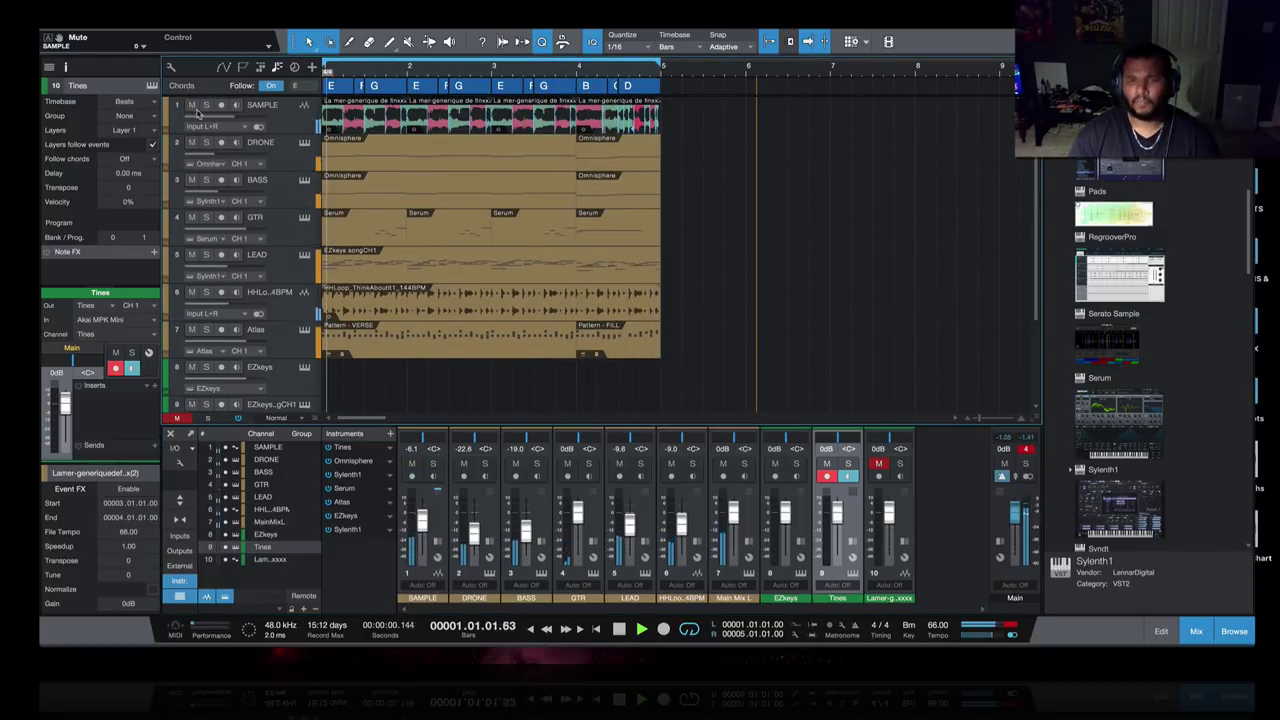
left_click(699, 510)
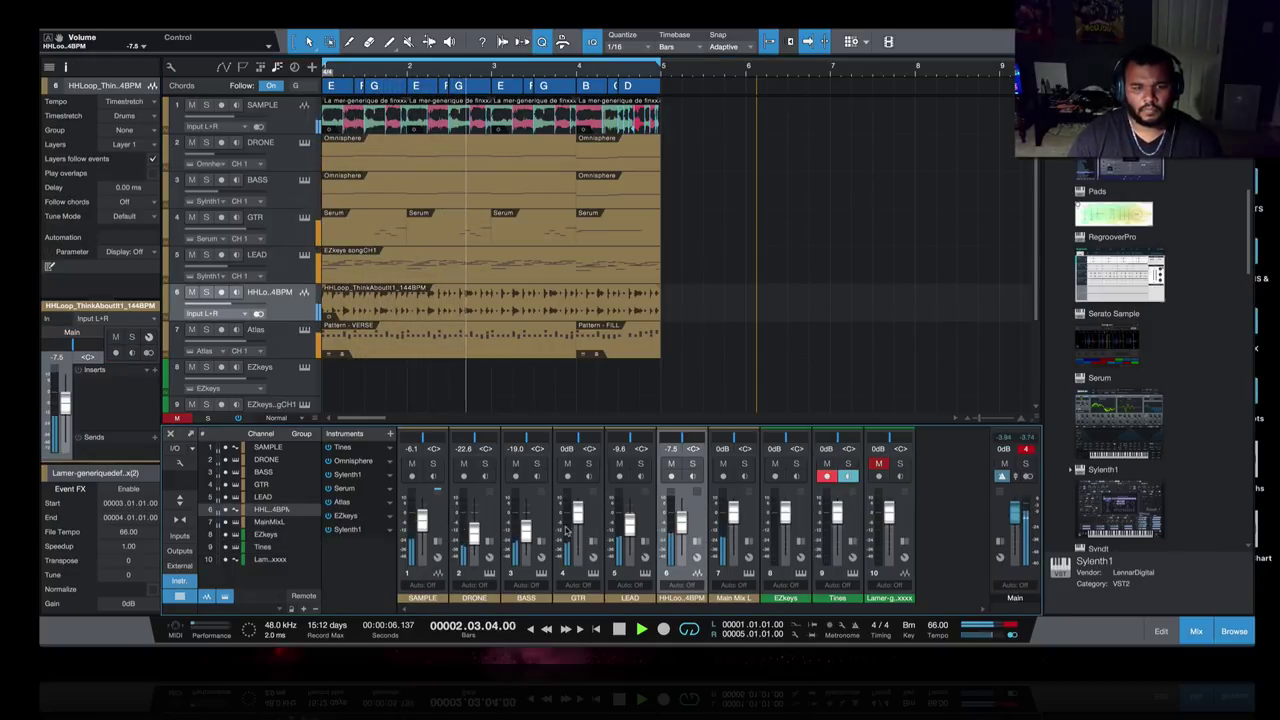
- Add a bus for a channel selection that includes SAMPLE, GTR and LEAD, and name the bus KEYS
left_click(604, 512)
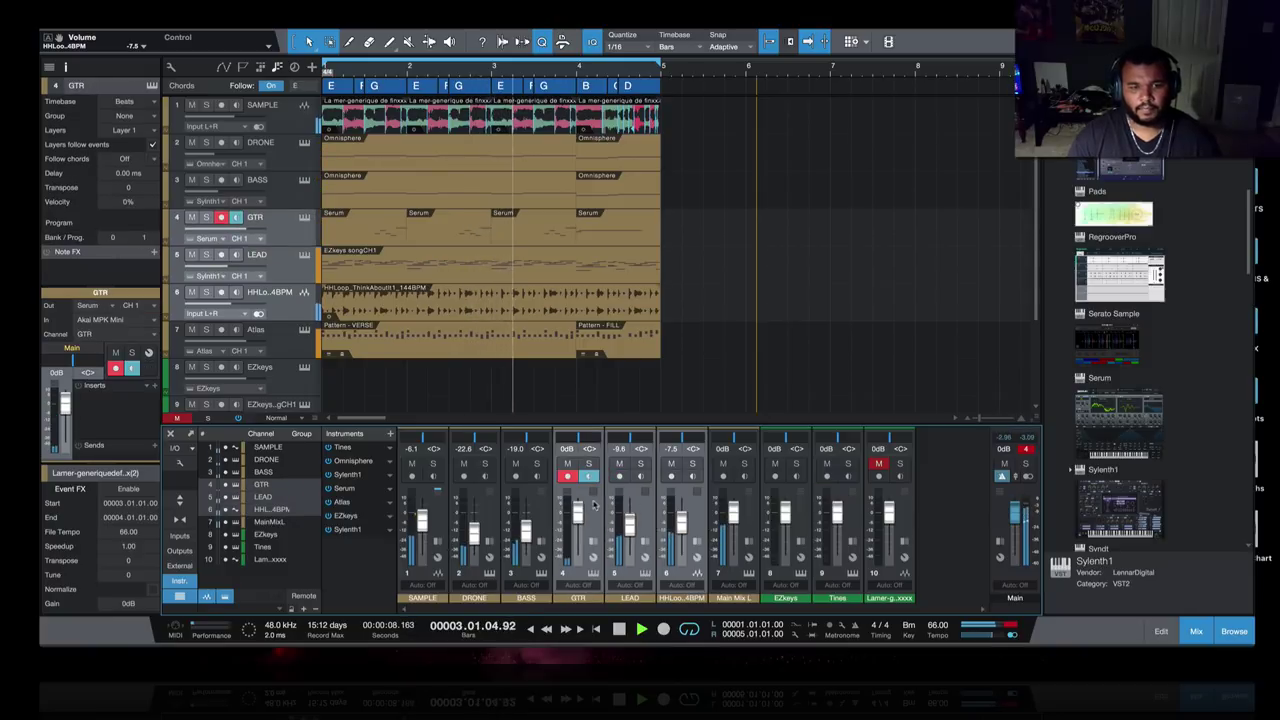
left_click(578, 510)
left_click(430, 513)
right_click(440, 514)
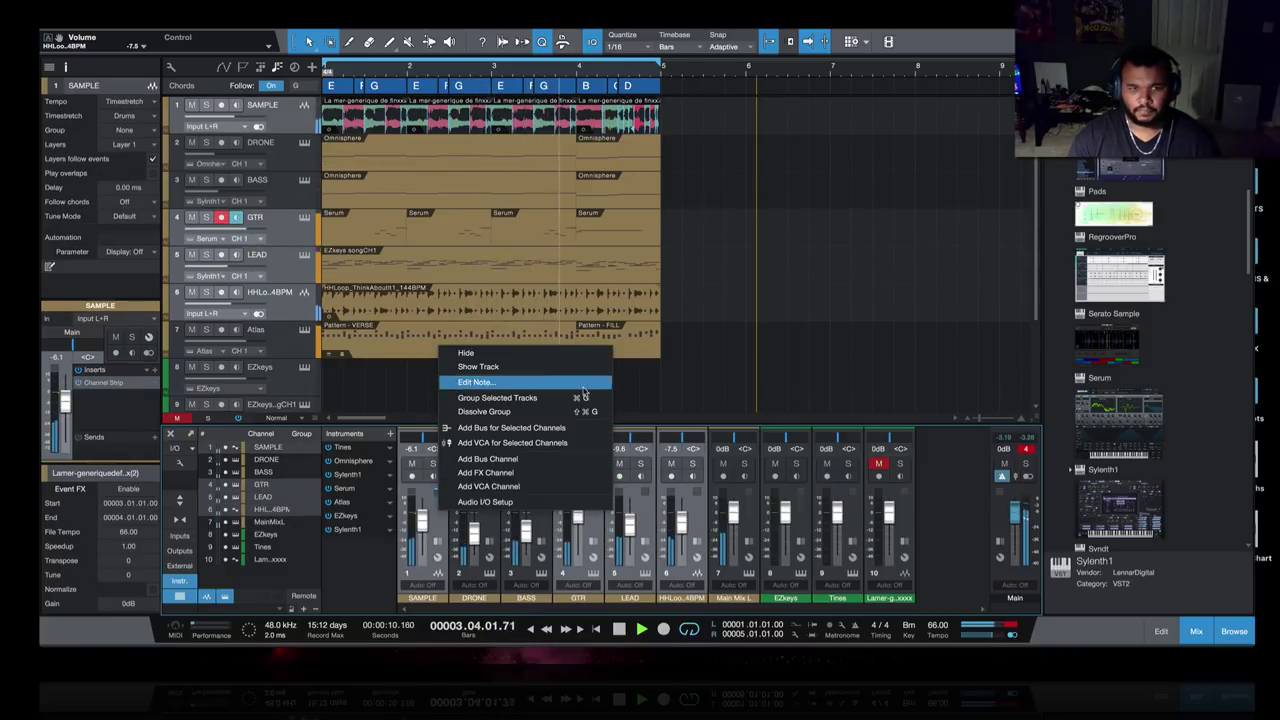
left_click(505, 427)
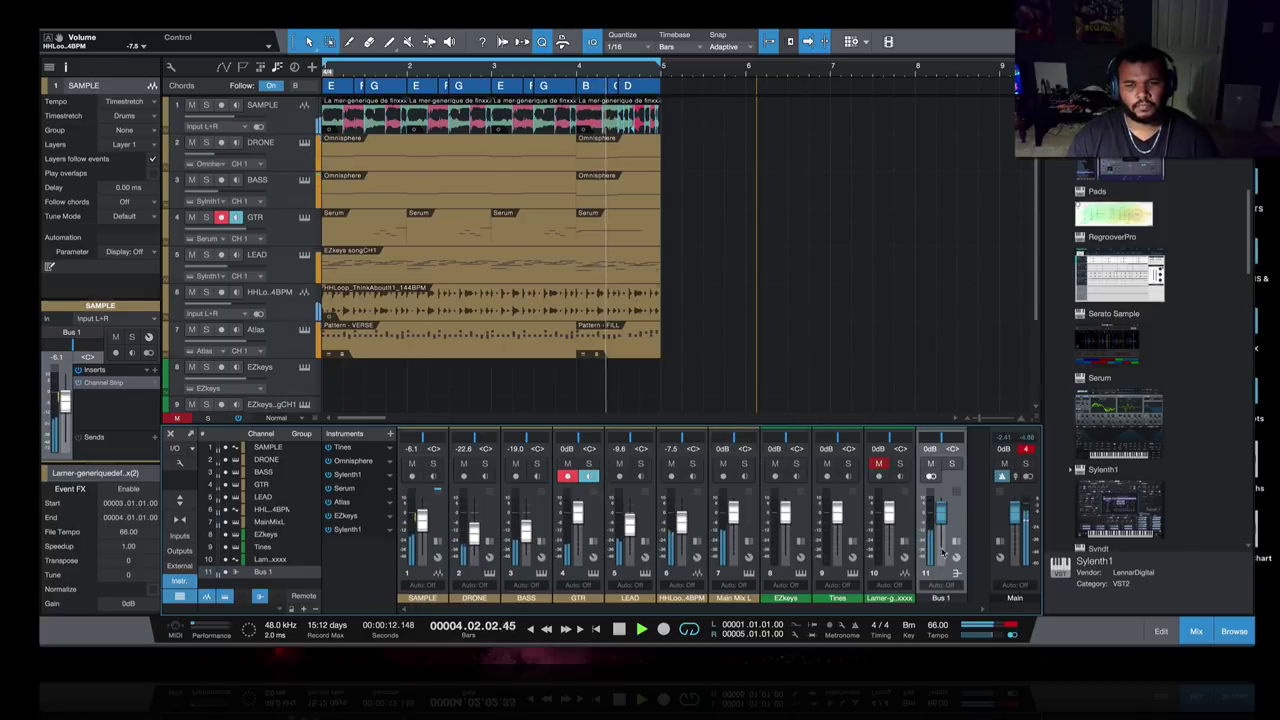
double_click(940, 597)
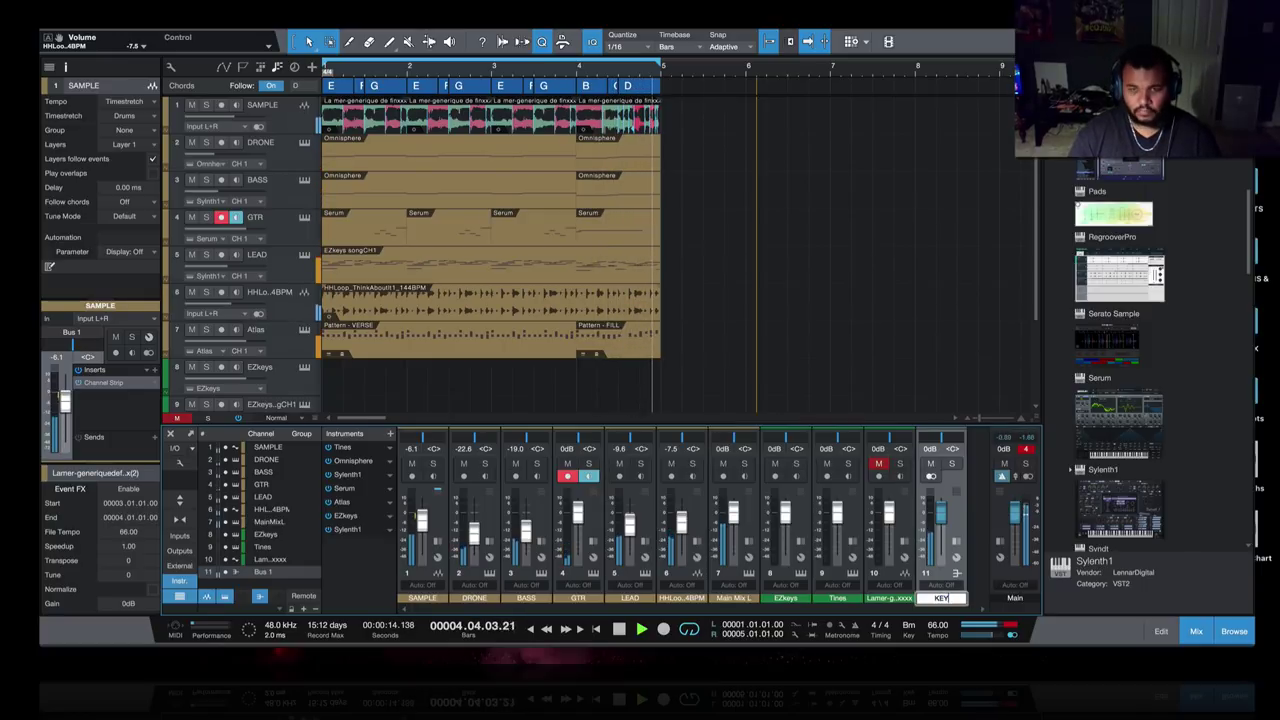
type("KEYS")
key("Return")
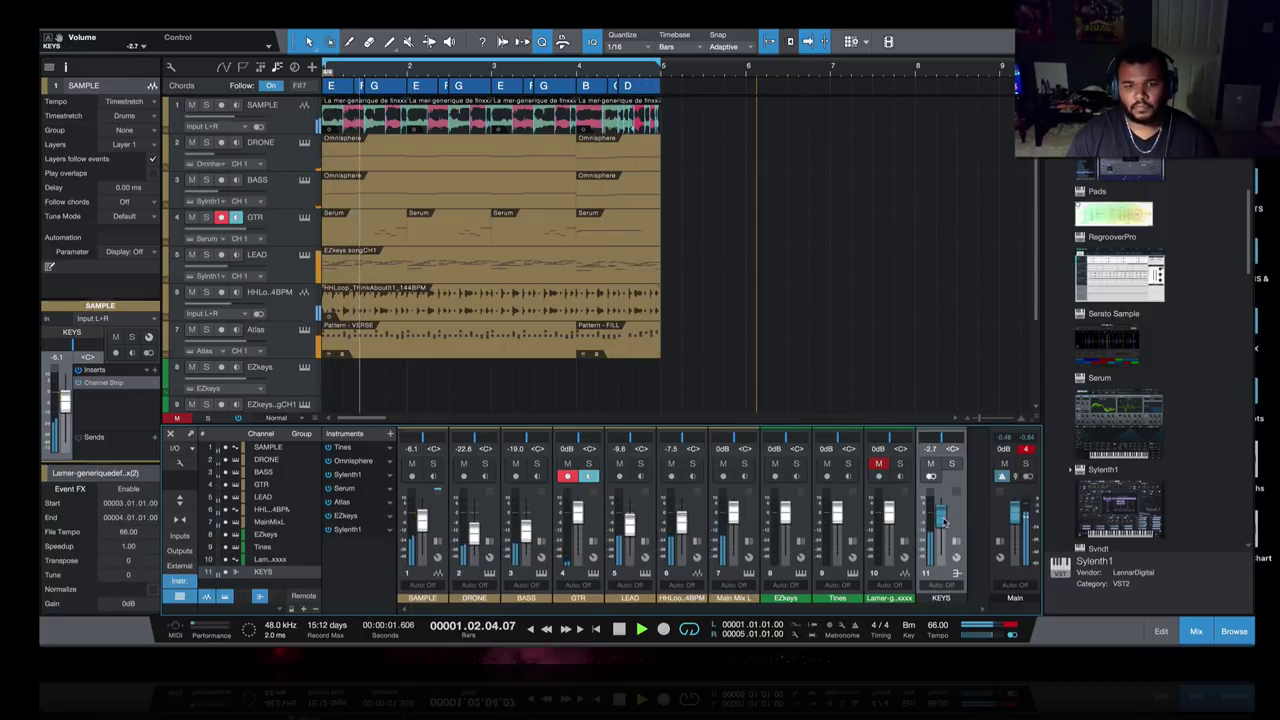
- Set the volumes of the KEYS bus to -4.7 dB, DRONE to -25.9 dB and BASS to -22.9 dB
scroll(943, 527, "up", 3)
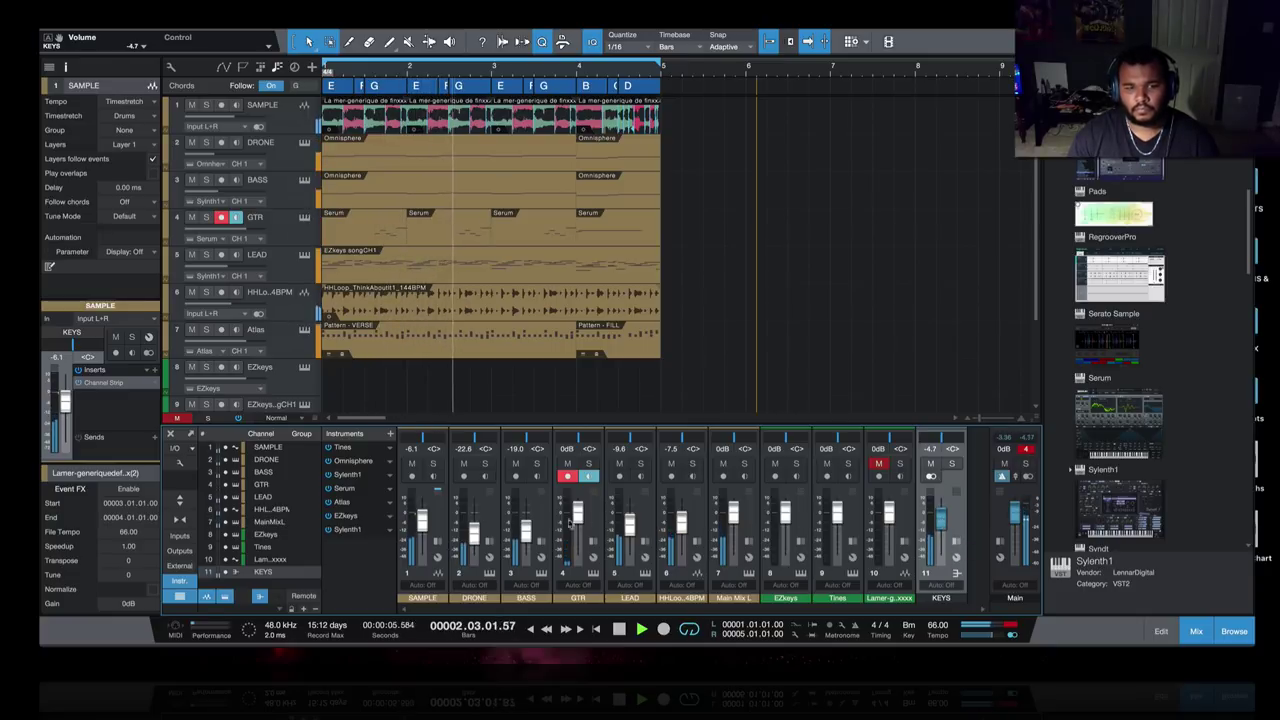
scroll(474, 535, "down", 5)
scroll(508, 537, "down", 6)
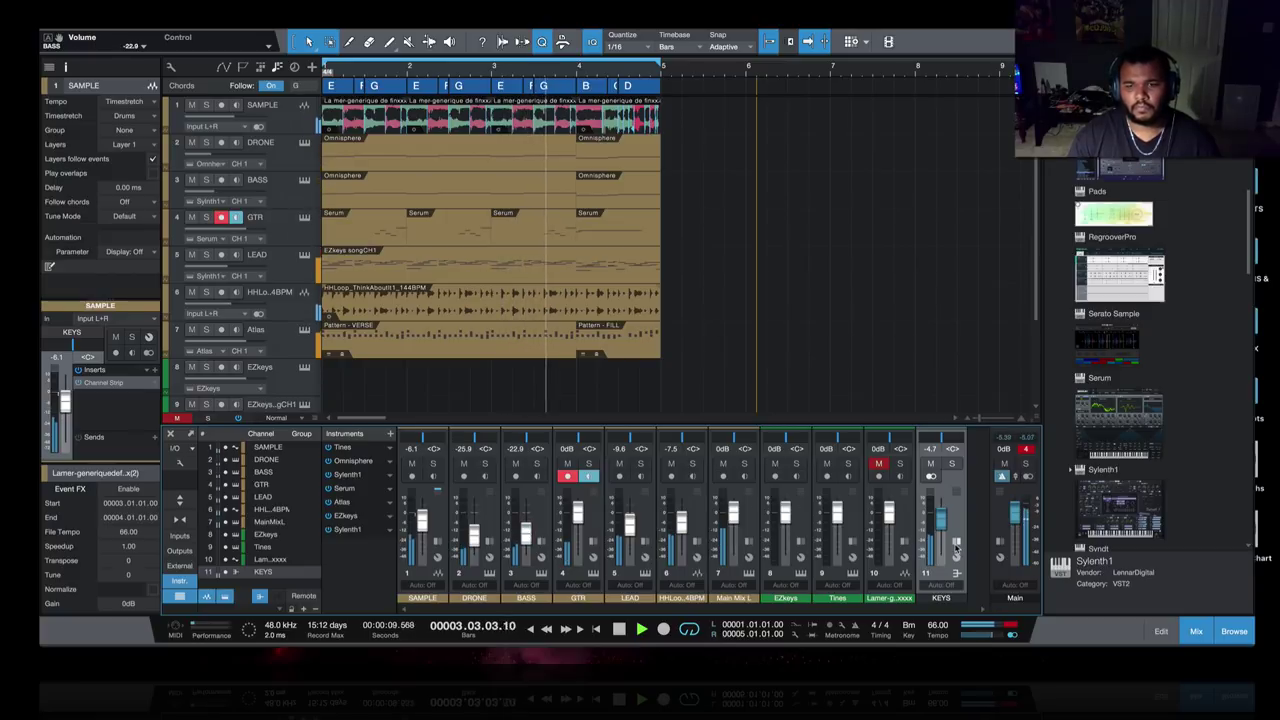
- Rename the Main Mix L channel as DRUMS and set its volume to +1.7 dB
left_click(733, 598)
double_click(733, 598)
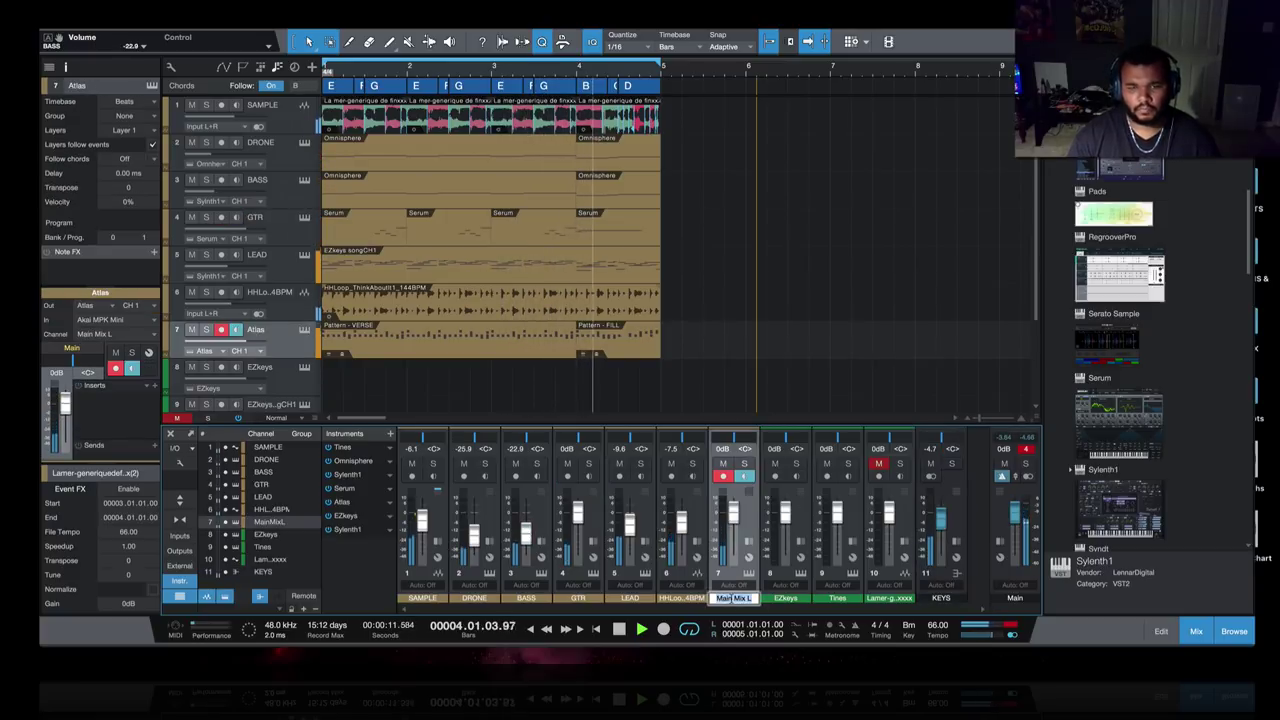
type("DRUMS")
key("Return")
scroll(733, 512, "up", 2)
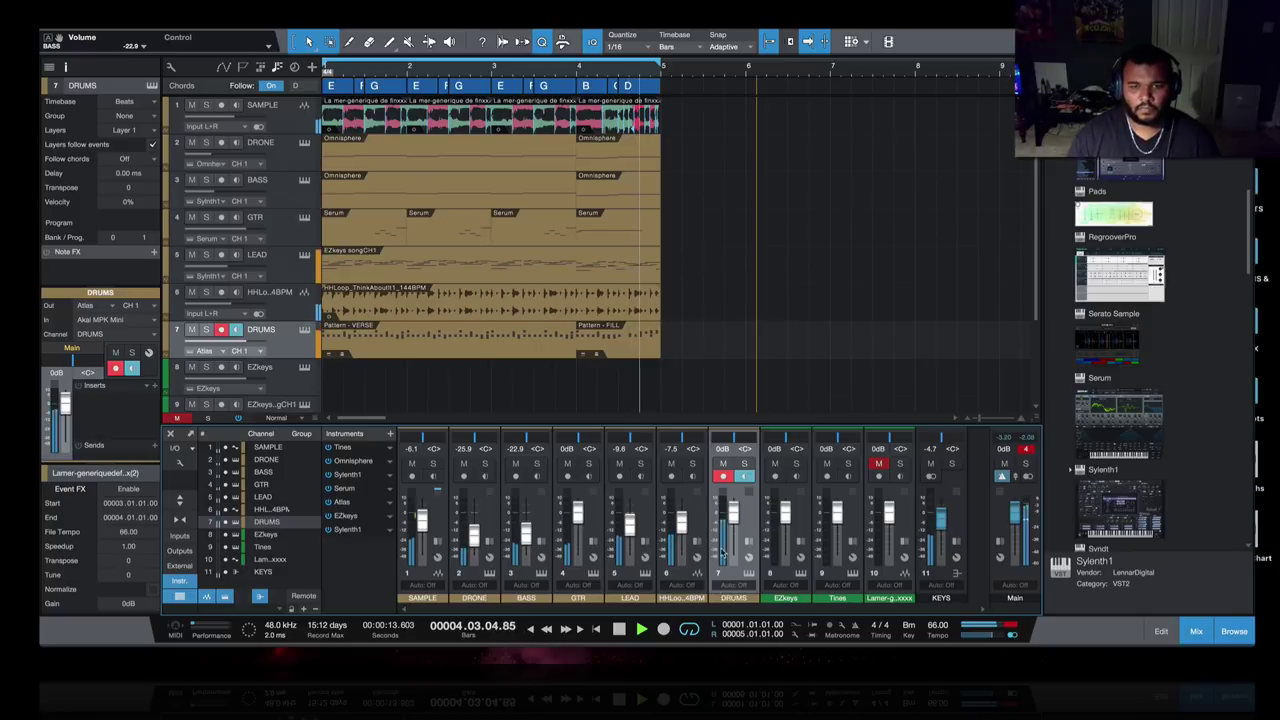
- Show the inserts of the KEYS and Main channels and insert the Waves L2 (s) limiter on Main
left_click(954, 548)
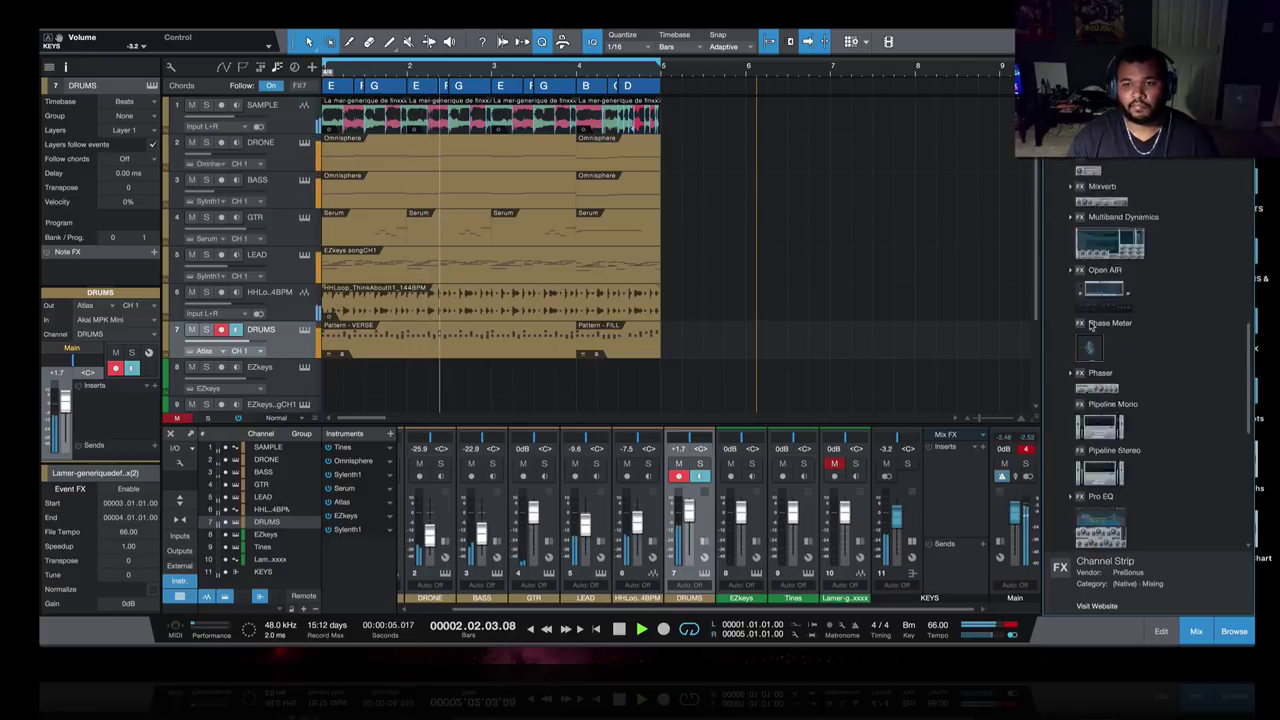
left_click(989, 552)
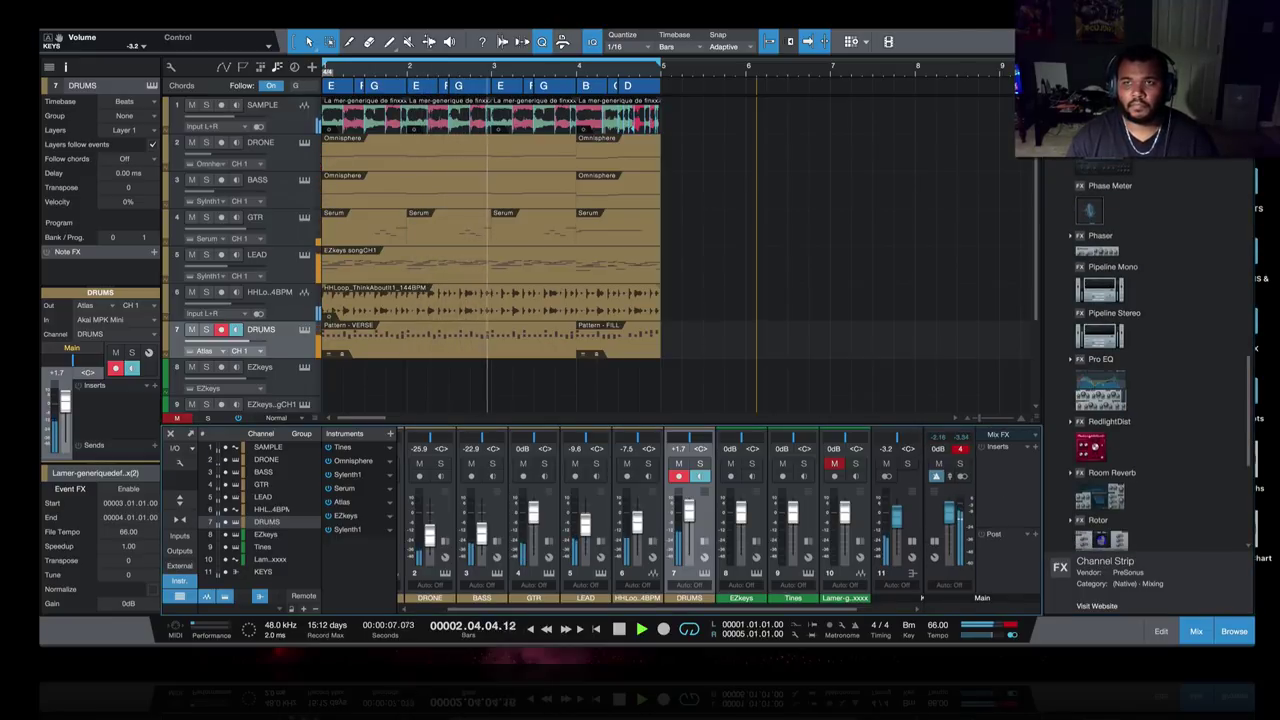
scroll(1098, 512, "down", 5)
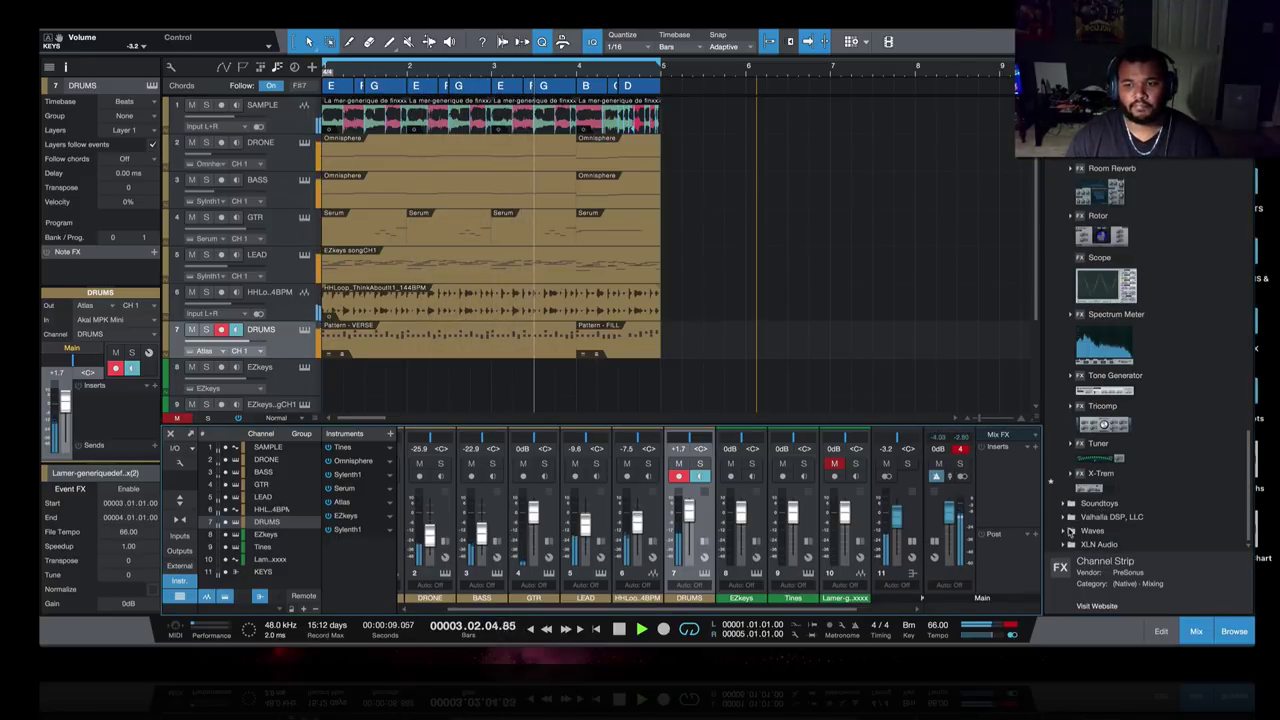
left_click(1071, 531)
scroll(1110, 450, "down", 10)
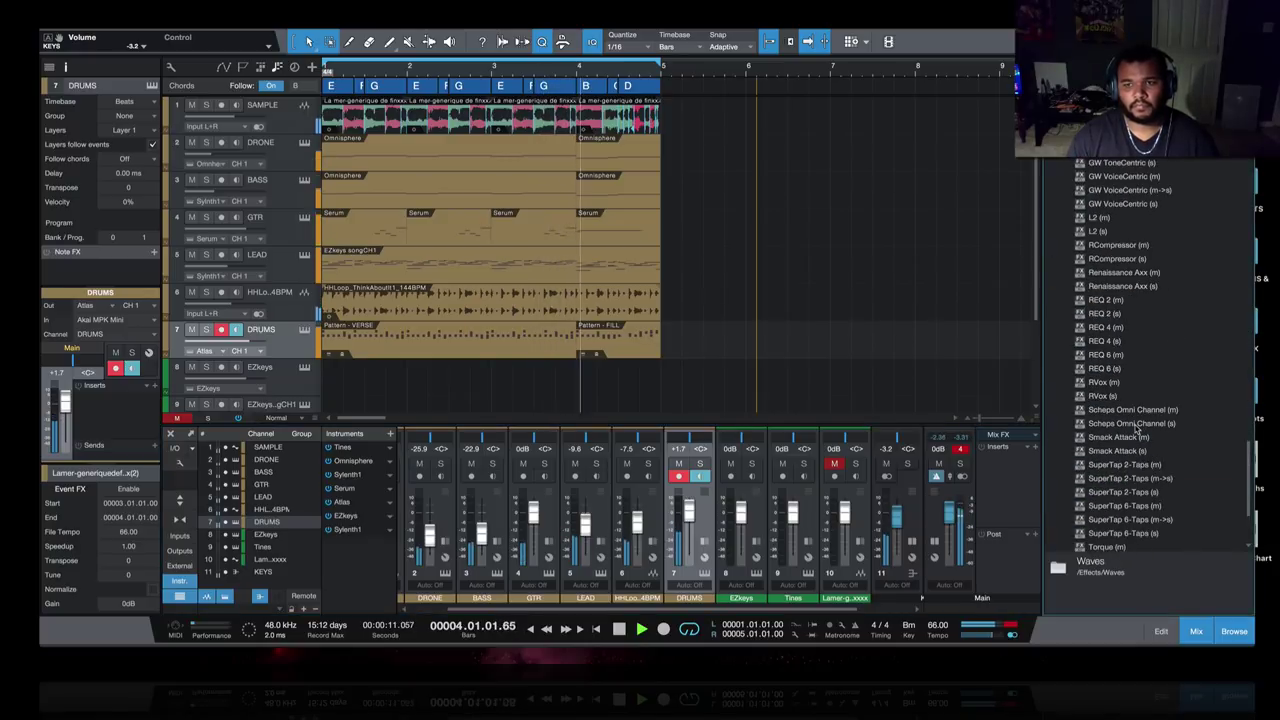
scroll(1135, 428, "up", 3)
left_click(1100, 341)
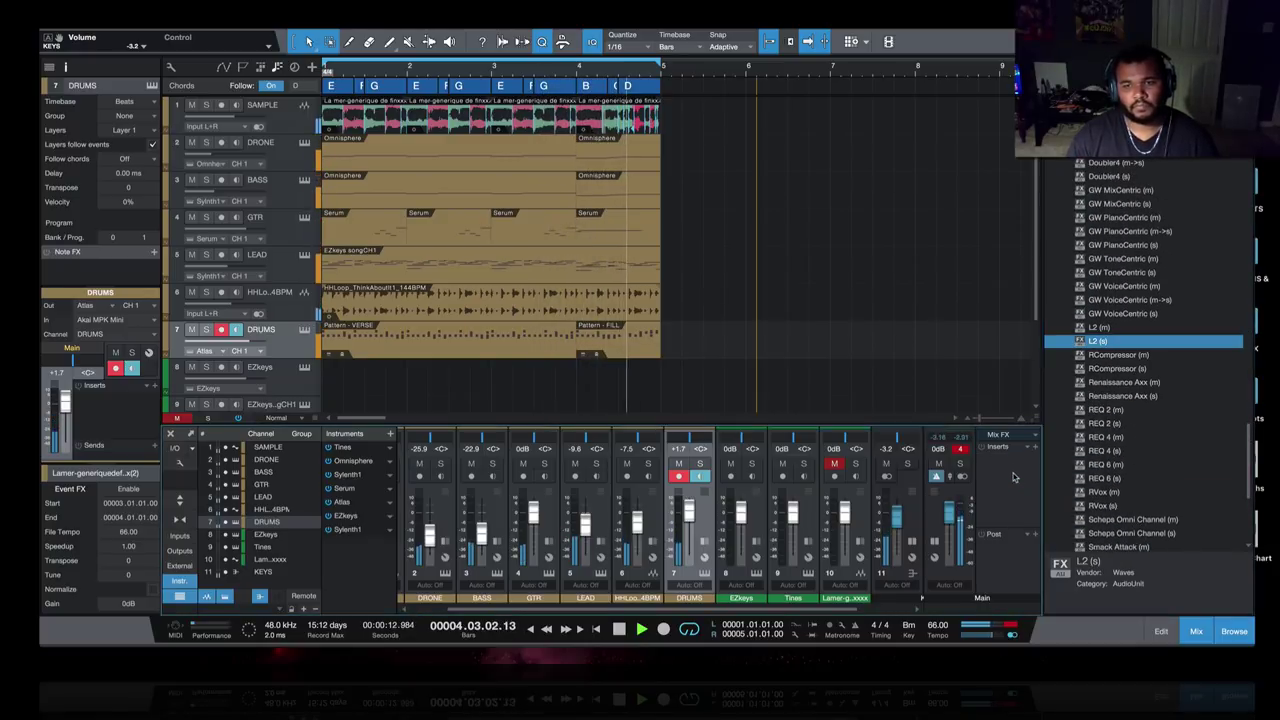
left_click_drag(1013, 477, 1005, 465)
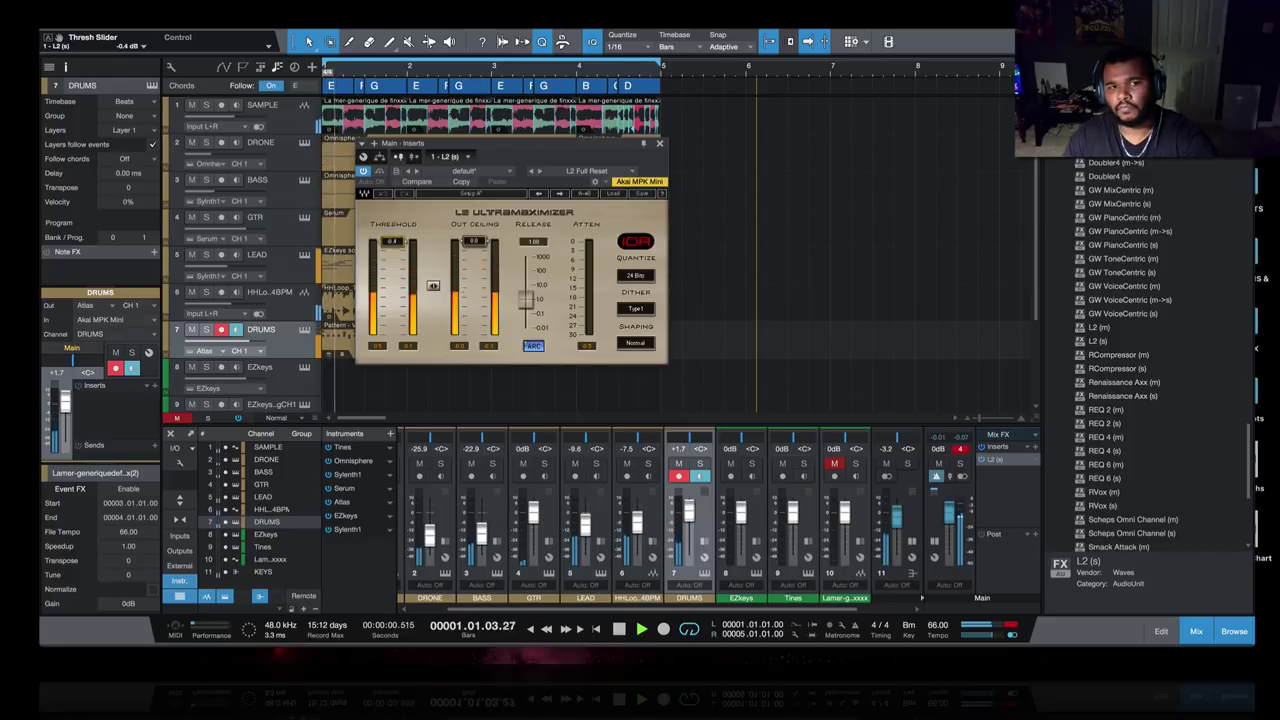
- Set the L2 threshold to -2.9 dB and its output ceiling to -2.0 dB, and close the plug-in window
left_click_drag(394, 243, 393, 249)
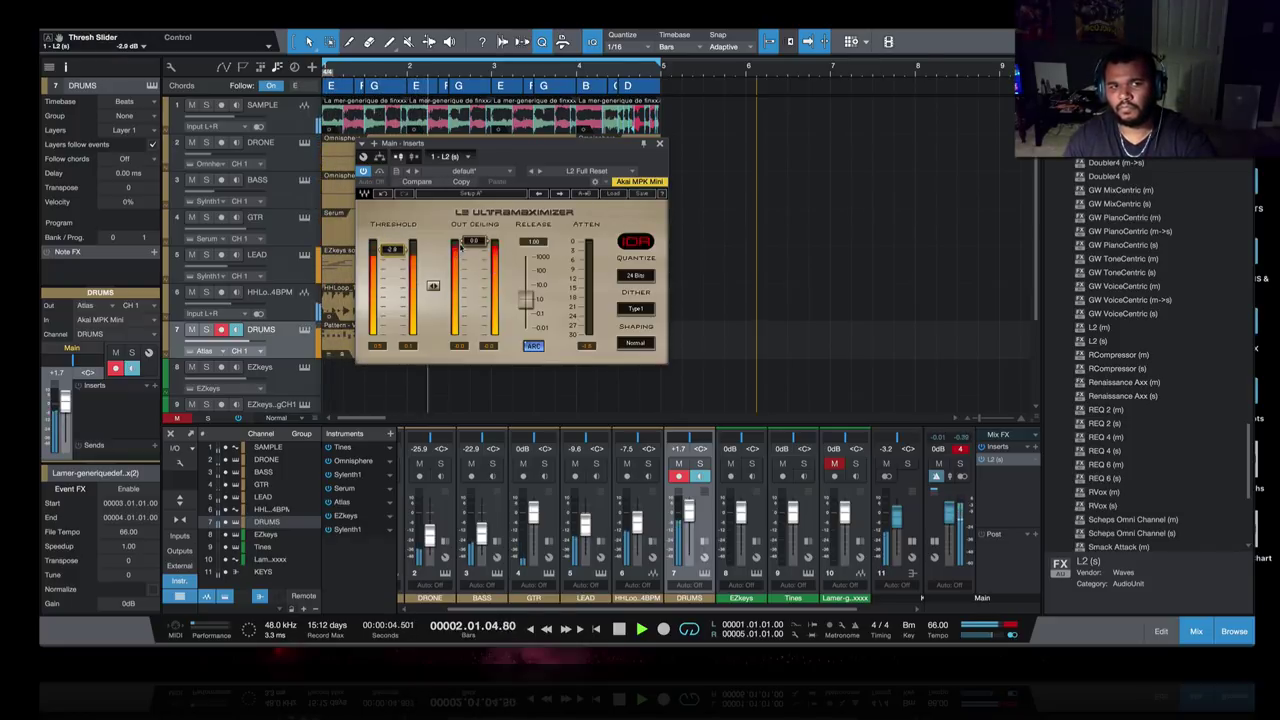
left_click_drag(474, 243, 474, 246)
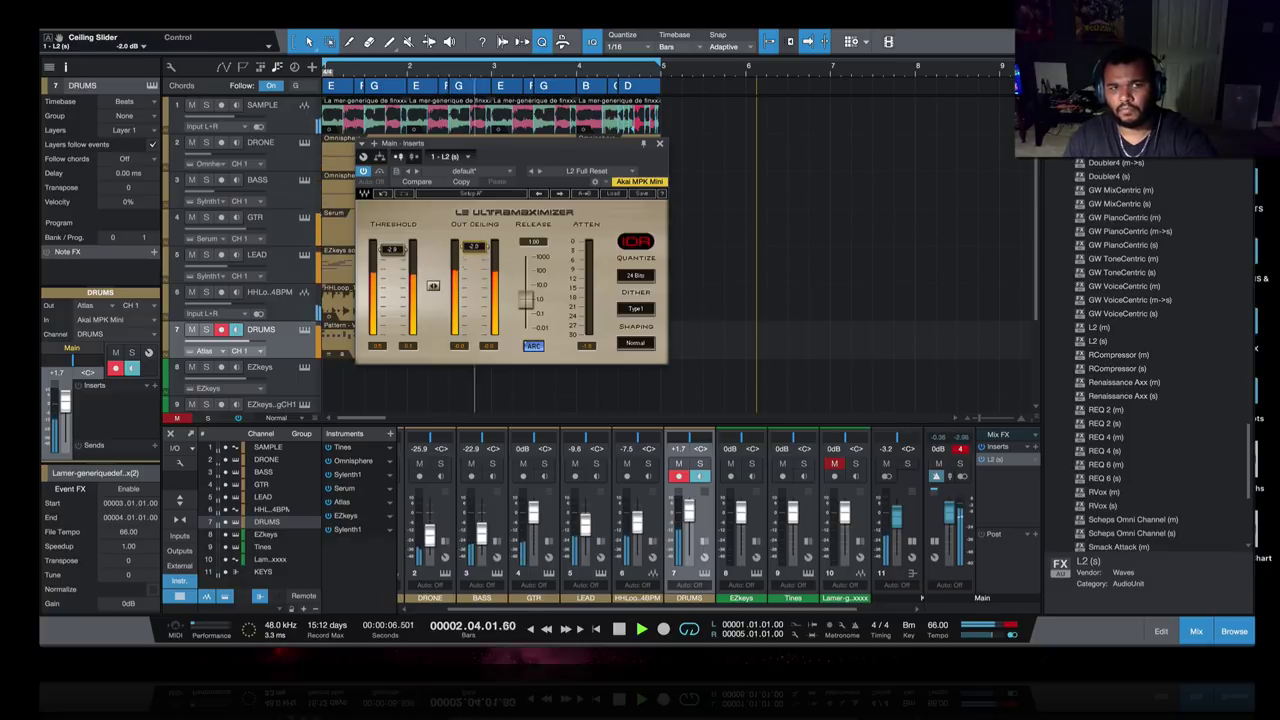
left_click(660, 145)
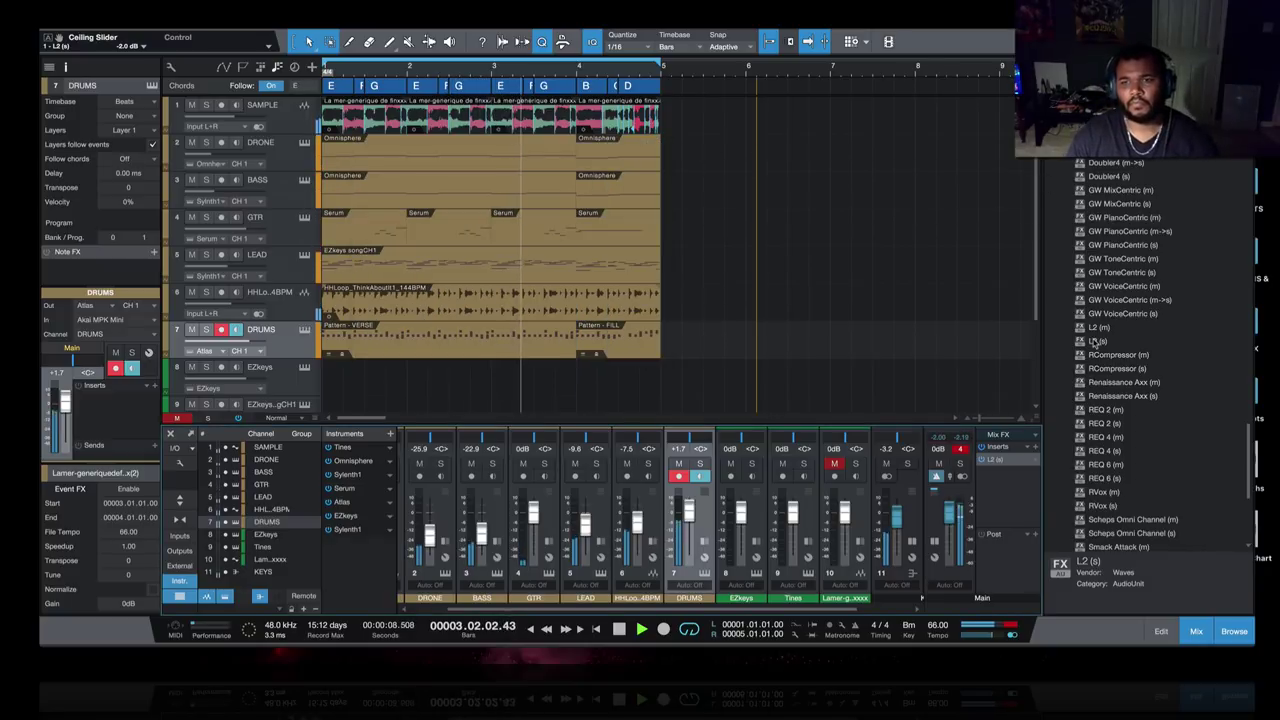
- Insert Cableguys HalfTime ahead of L2 on Main, with a 1/8 loop length and 1.5x mode
scroll(1094, 342, "up", 8)
scroll(1094, 342, "up", 15)
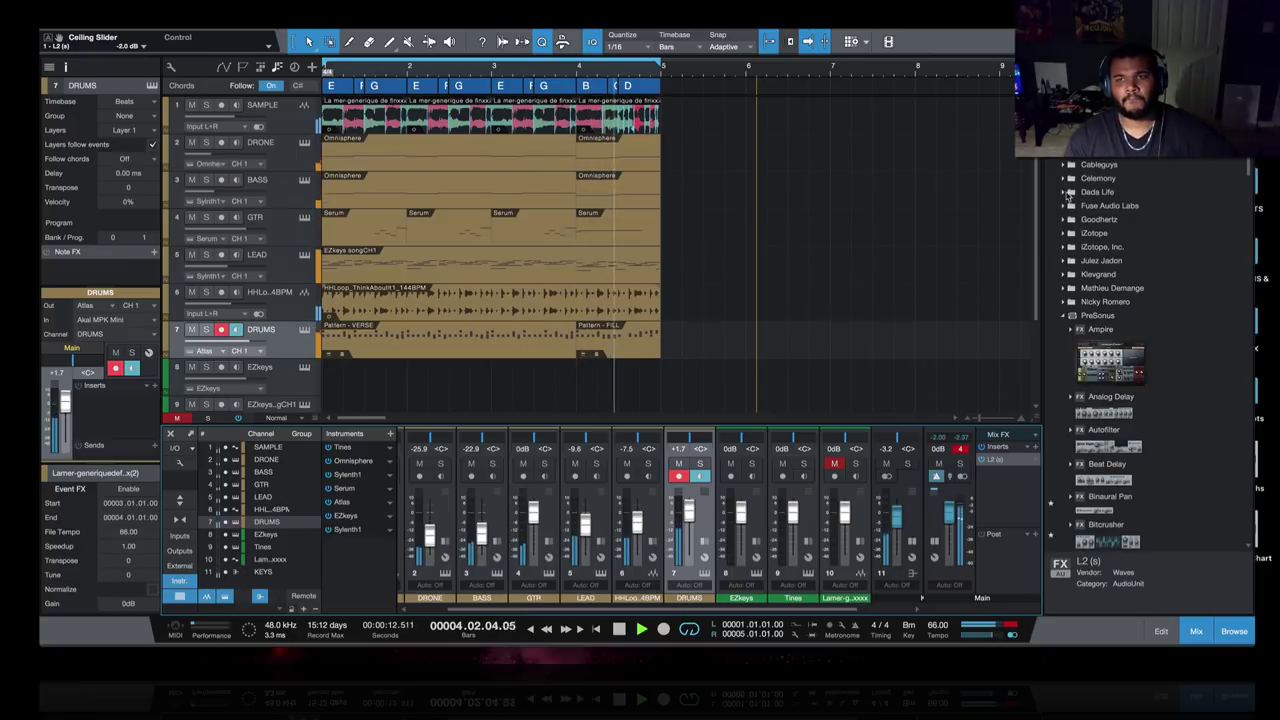
left_click(1069, 316)
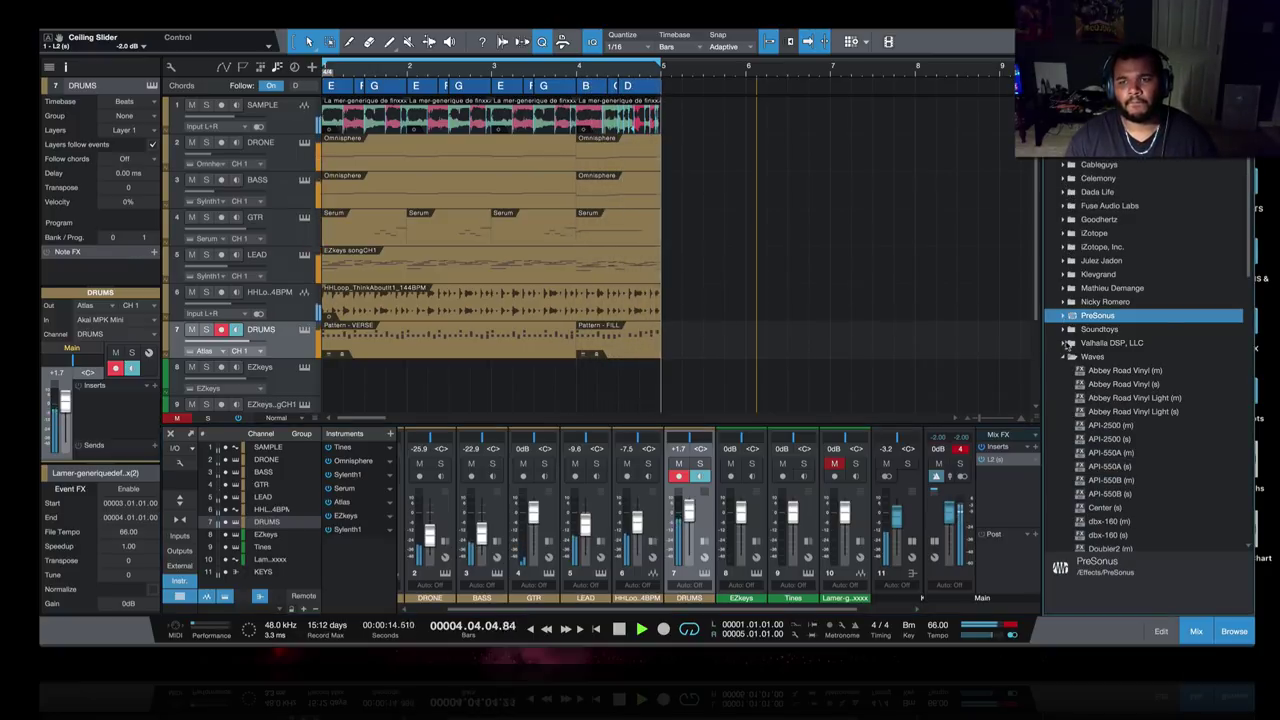
left_click(1069, 357)
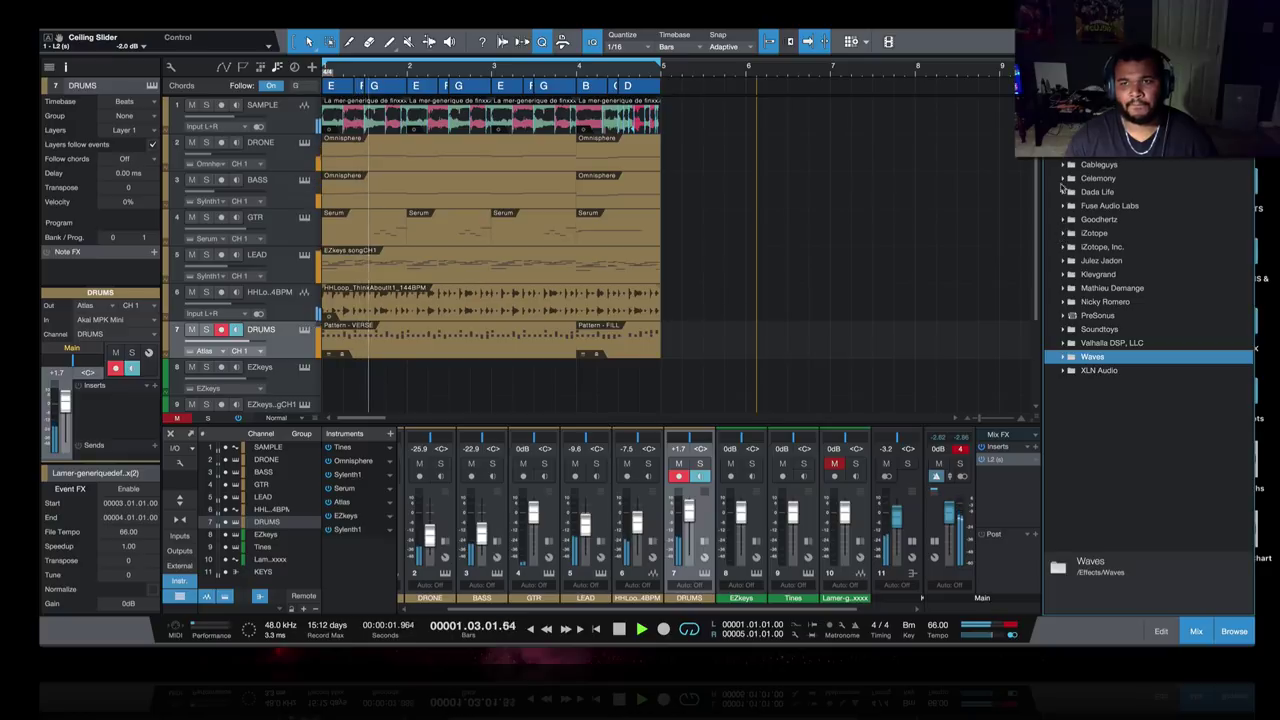
left_click(1064, 166)
left_click_drag(1103, 260, 1018, 458)
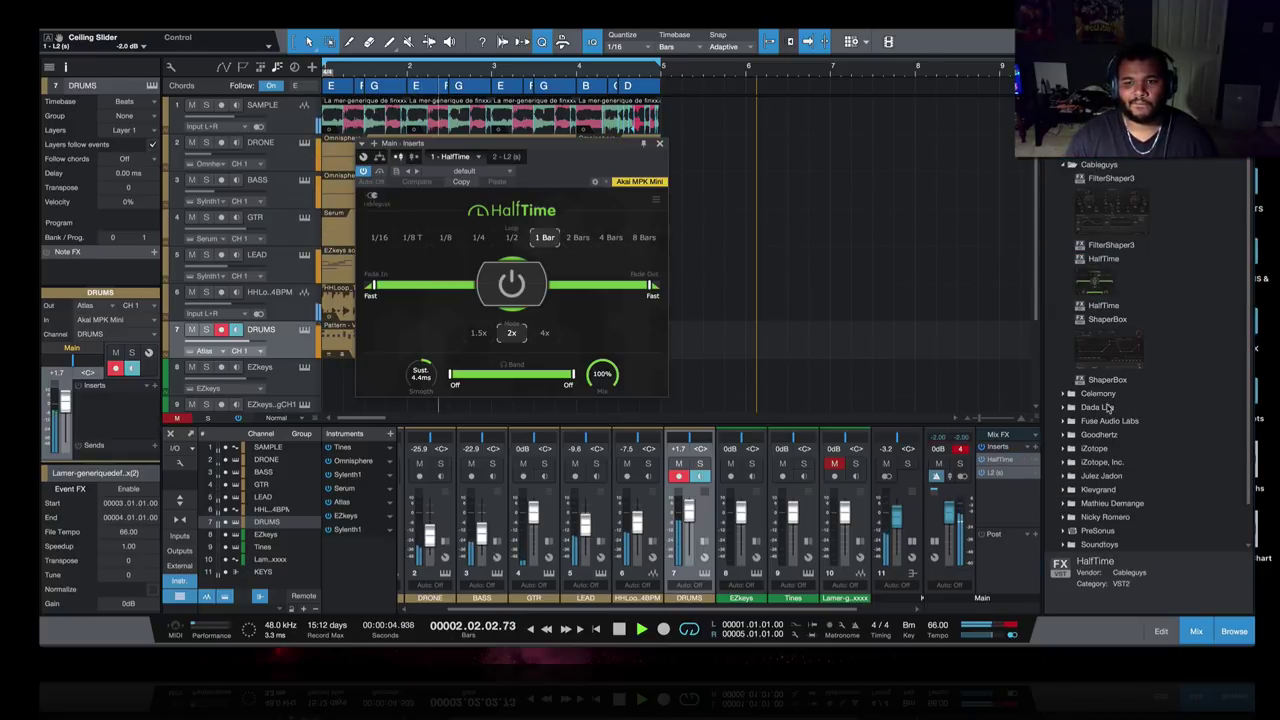
left_click(477, 240)
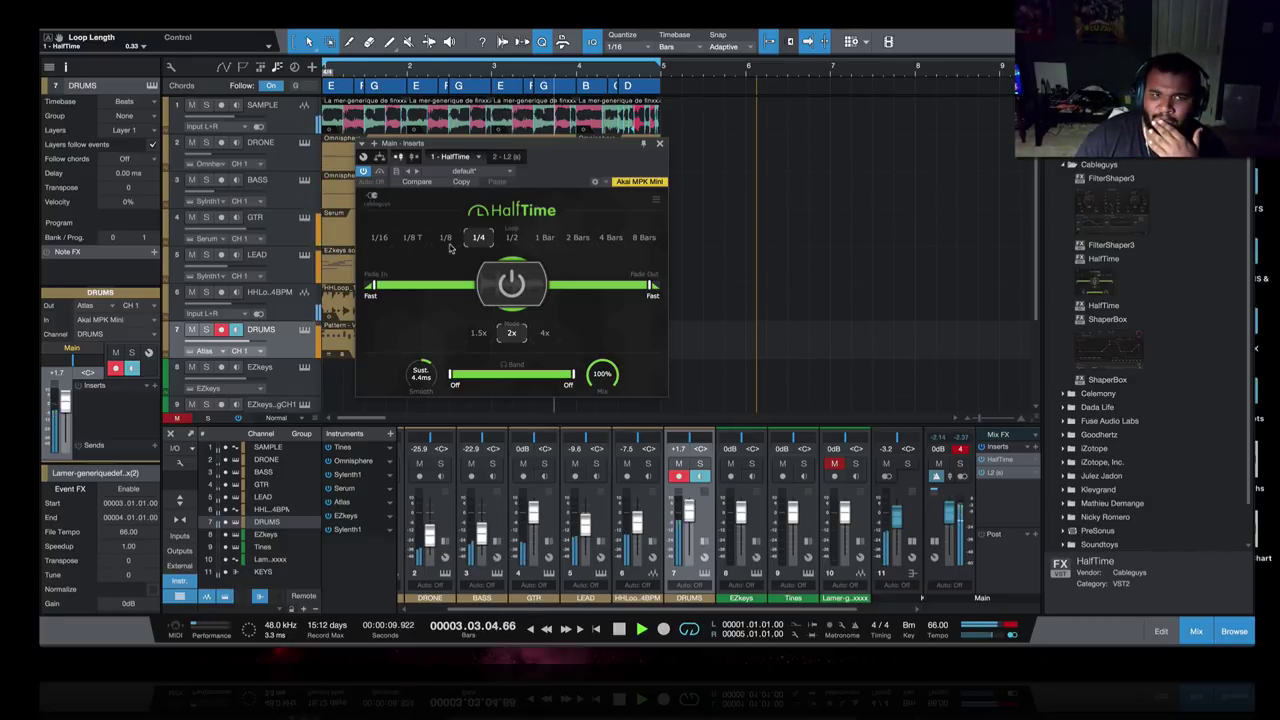
left_click(479, 333)
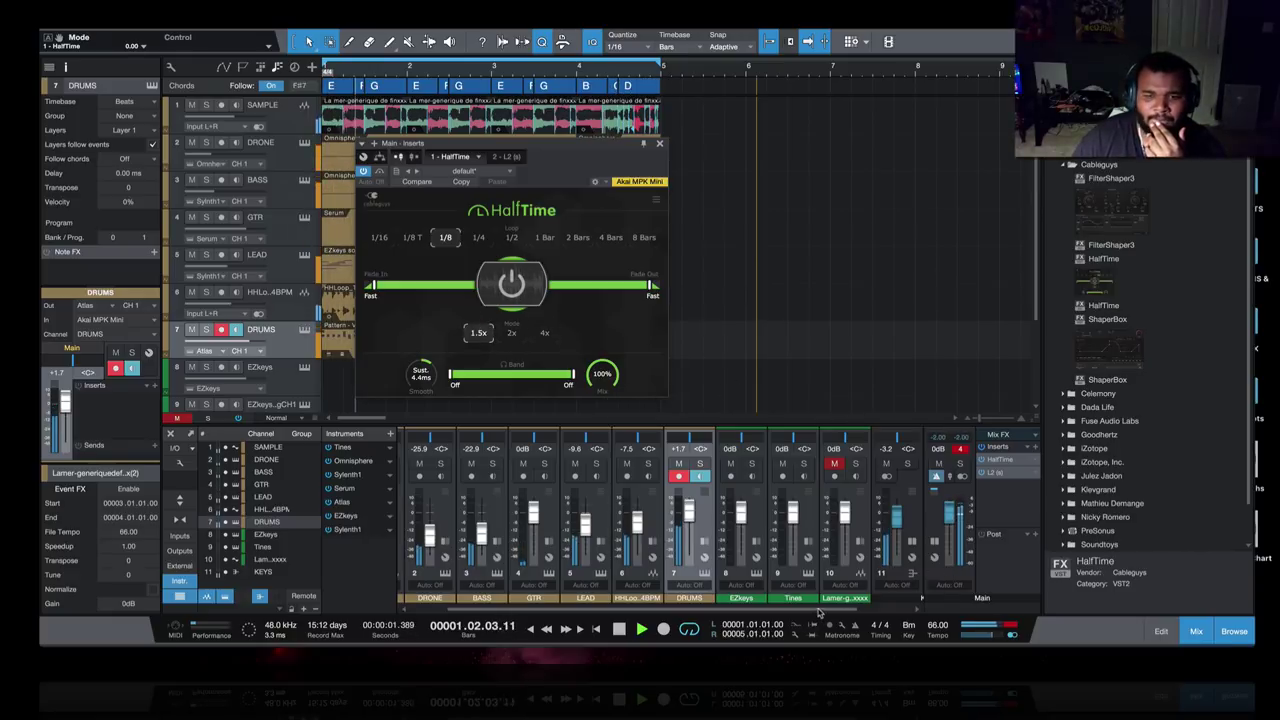
- Copy the bypassed HalfTime insert from Main to the KEYS bus, activate the copy and open it
scroll(818, 612, "right", 2)
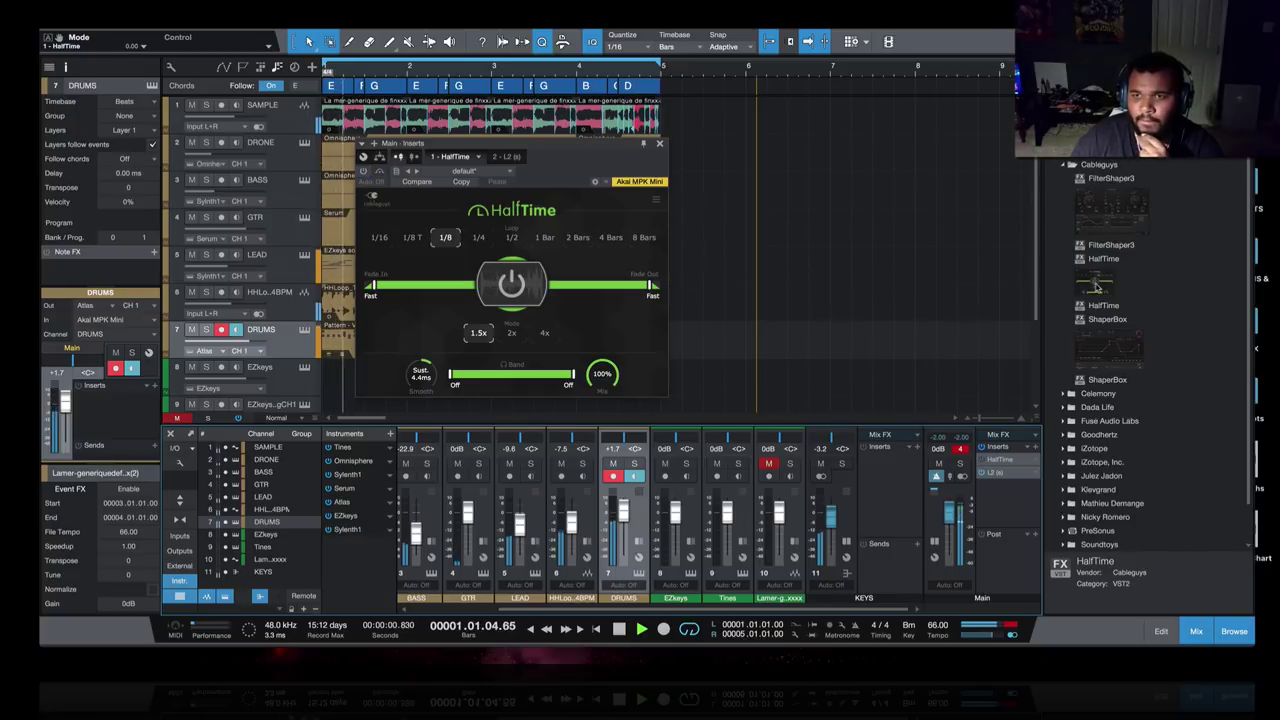
left_click_drag(1010, 461, 880, 459)
left_click(660, 145)
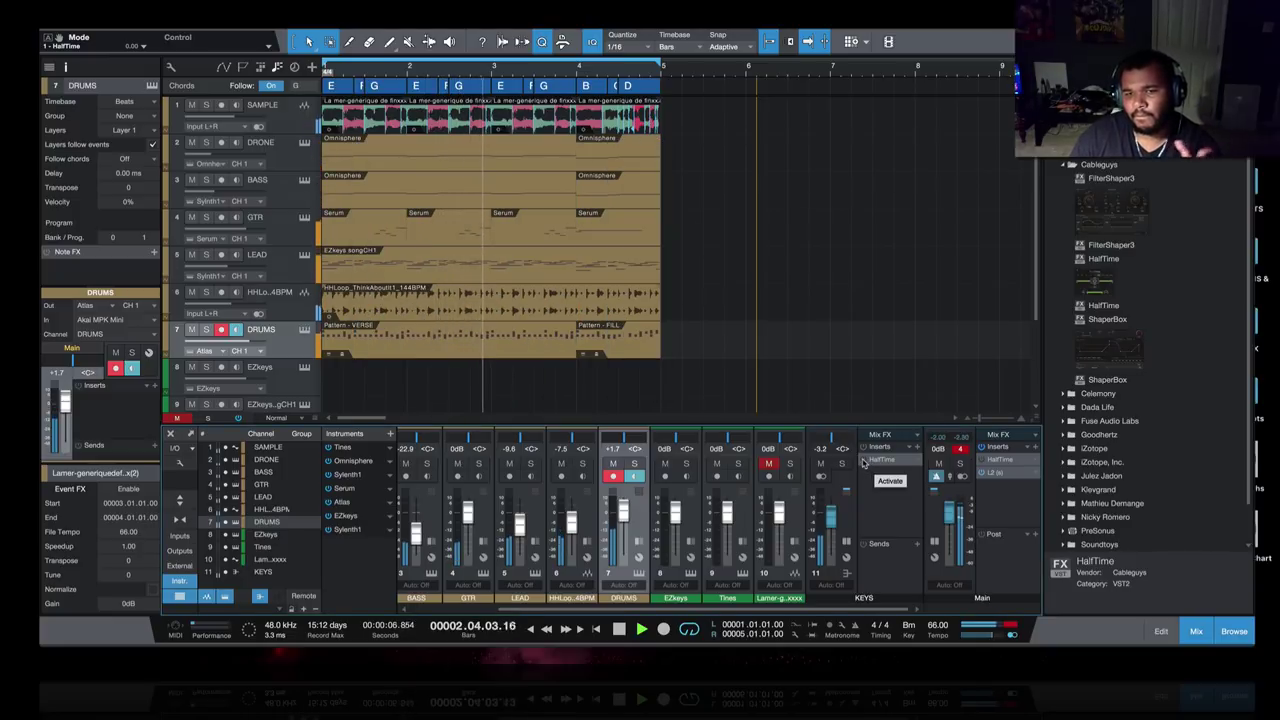
double_click(878, 459)
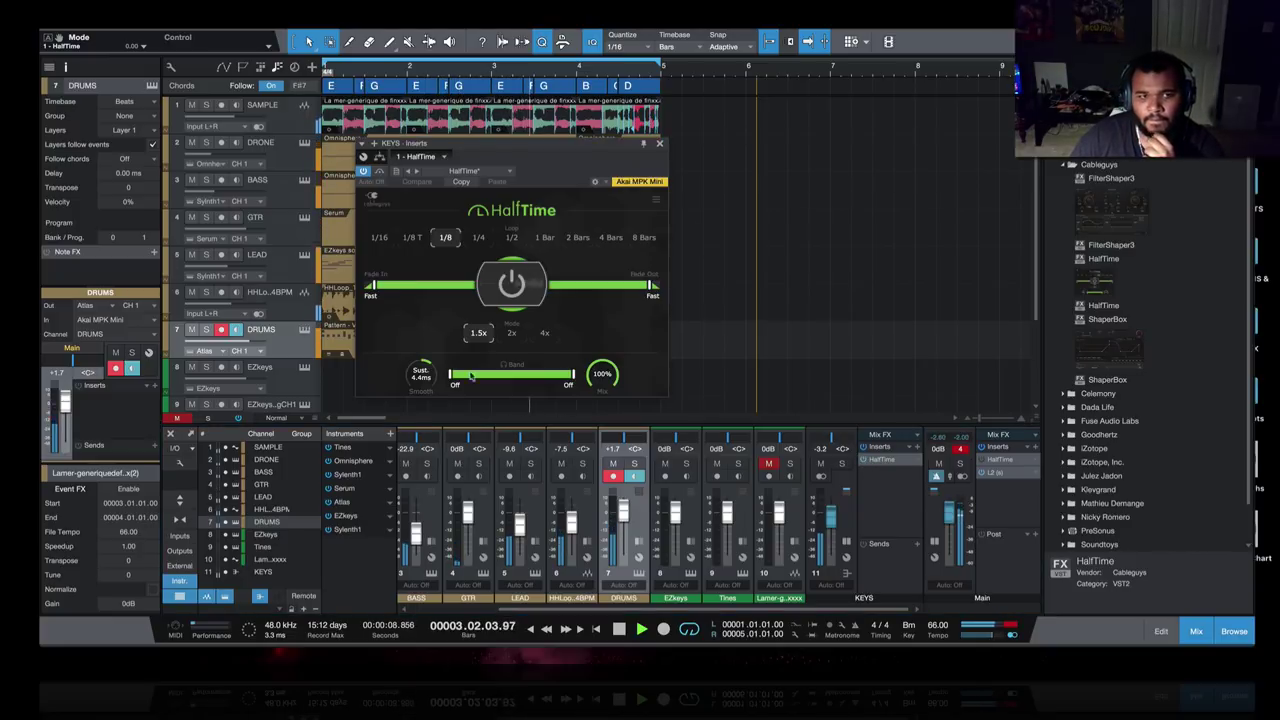
- Try a 1/2 loop in the KEYS bus HalfTime, settle on a 1/8 loop with 2x mode, and close it
left_click(512, 238)
left_click(511, 334)
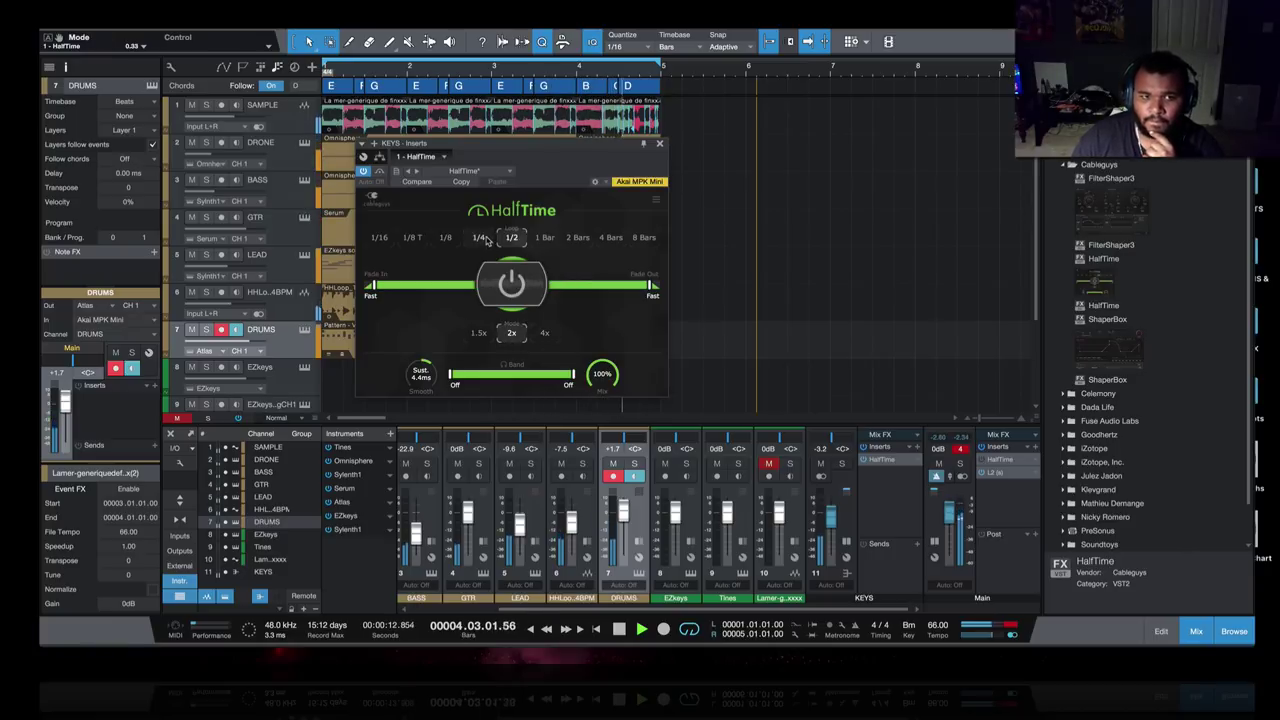
left_click(445, 238)
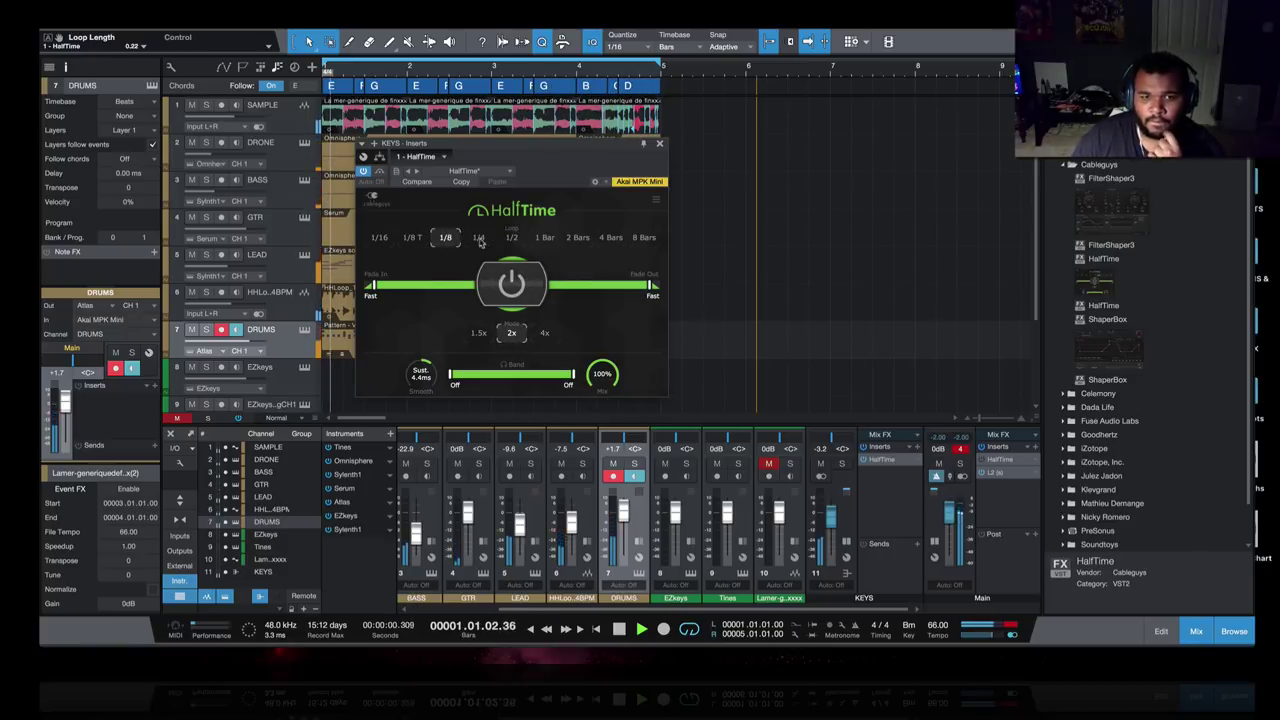
left_click(658, 143)
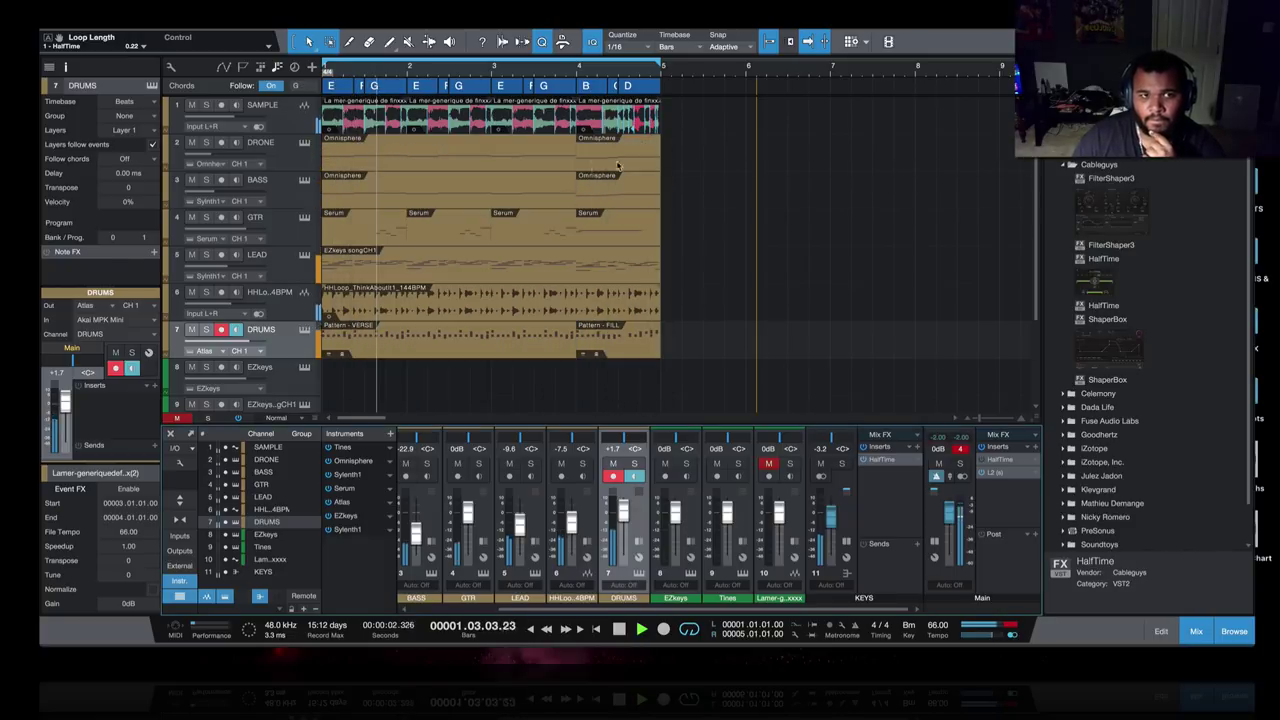
- Mute the BASS and DRONE tracks
left_click(191, 180)
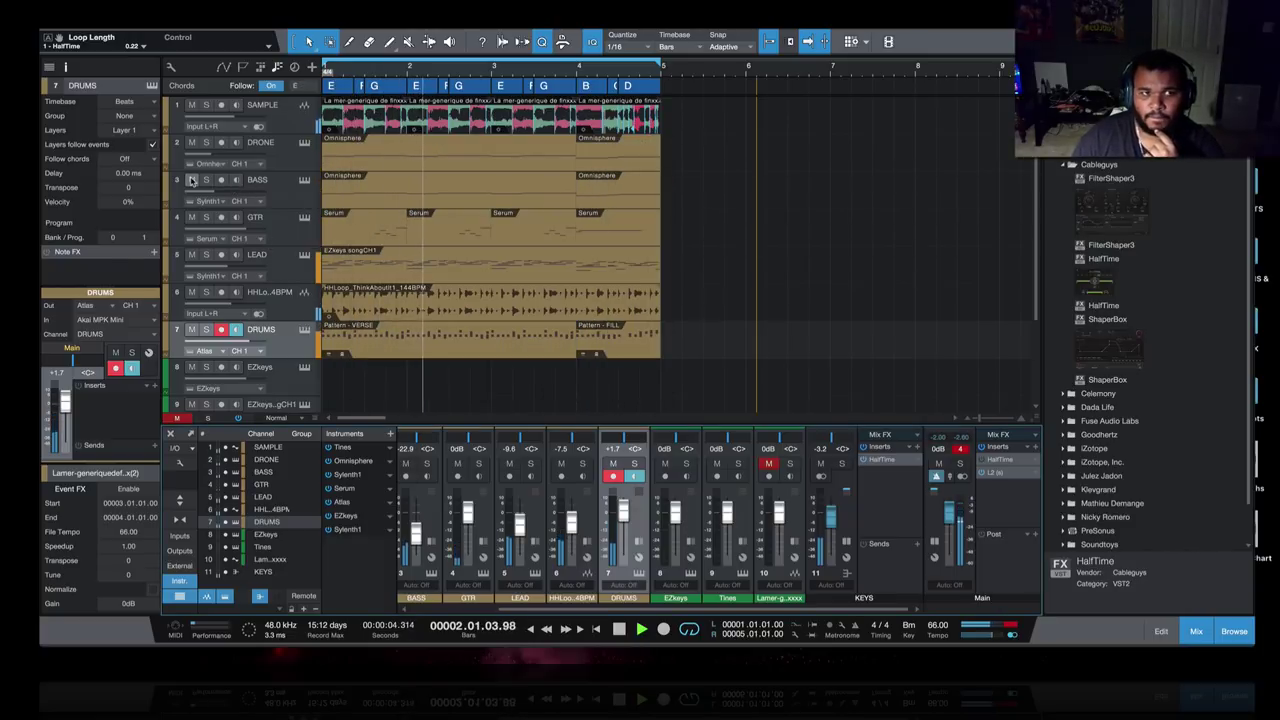
left_click(190, 143)
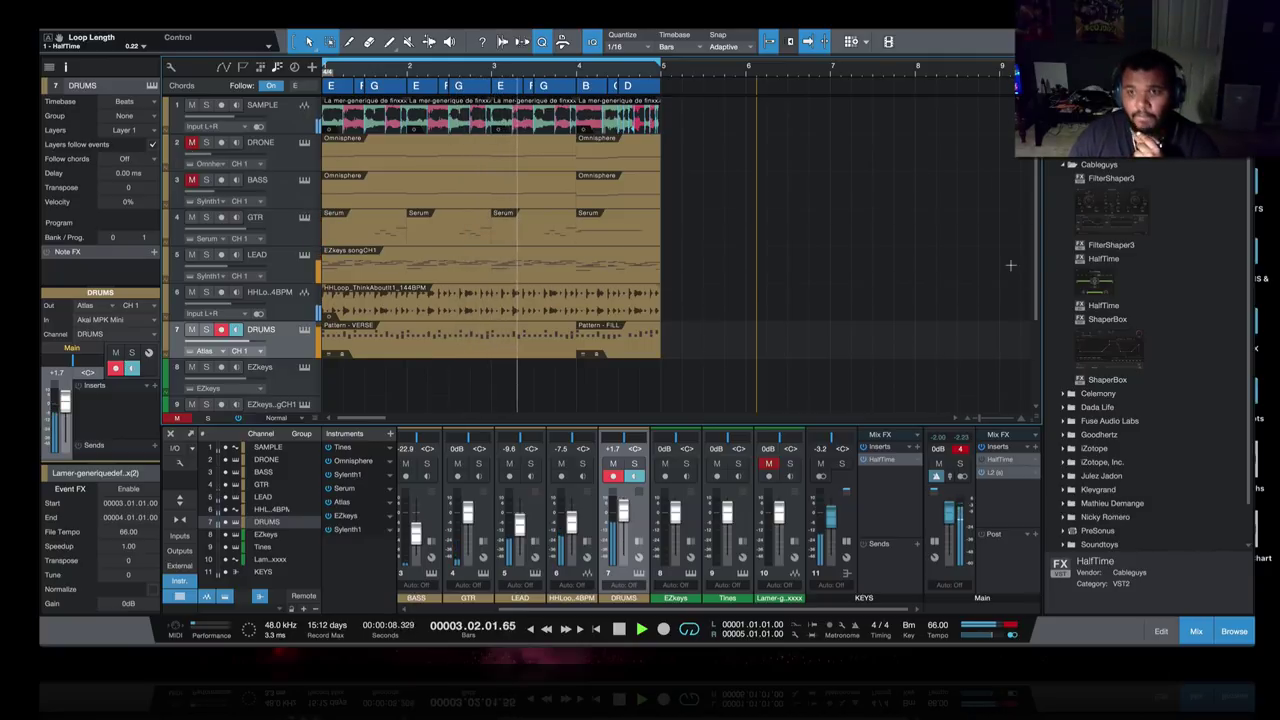
- Unmute the DRONE and BASS tracks, then raise BASS to -13.3 dB and DRONE to -20.1 dB
scroll(624, 241, "down", 3)
scroll(624, 241, "up", 2)
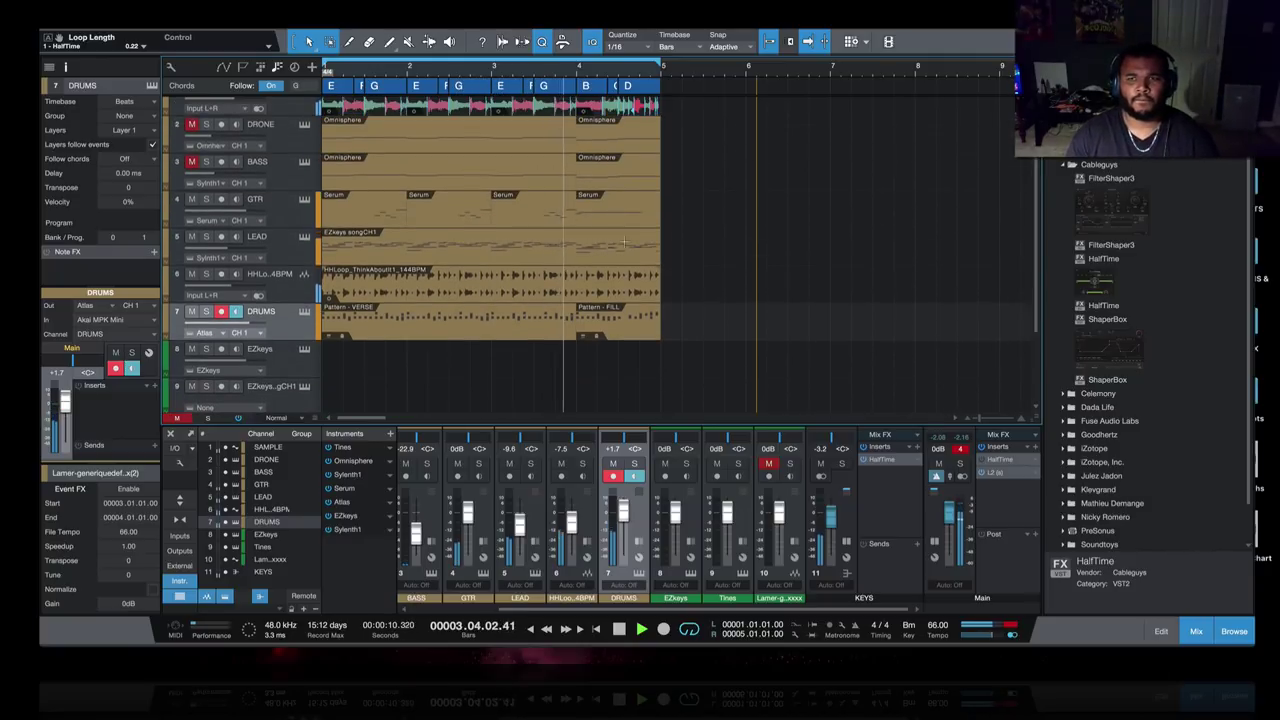
scroll(624, 241, "down", 3)
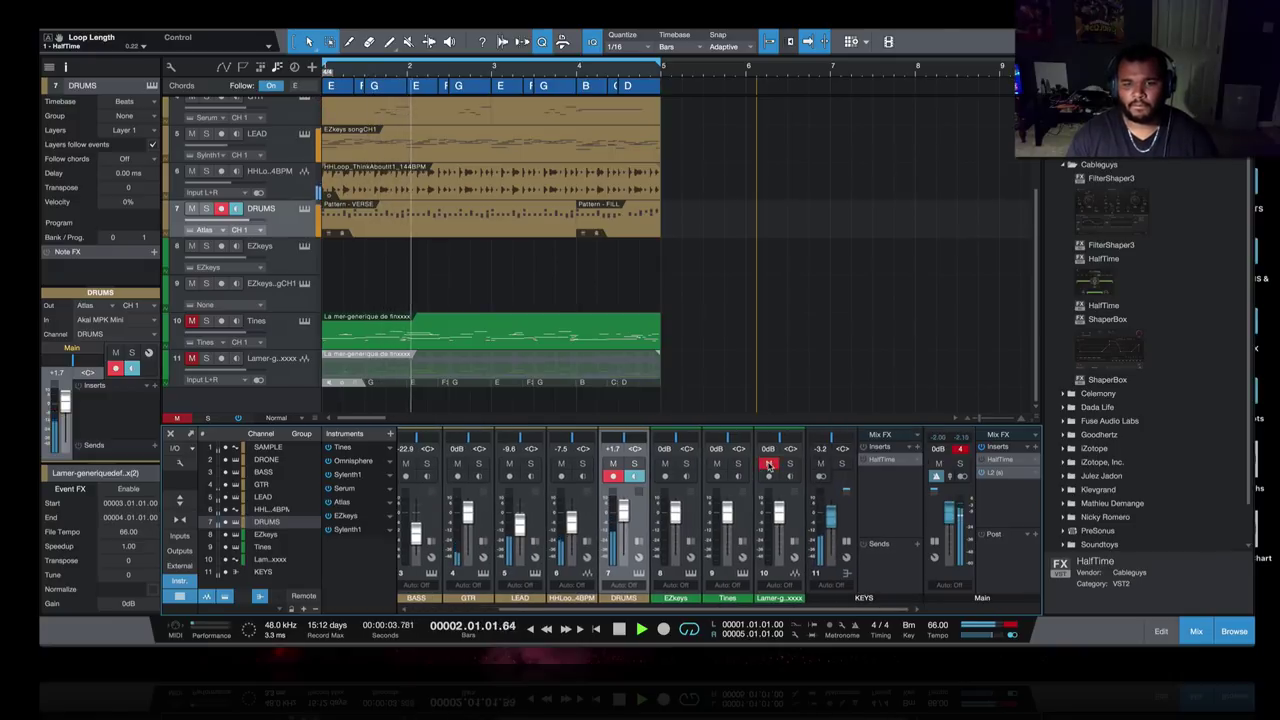
scroll(498, 488, "left", 2)
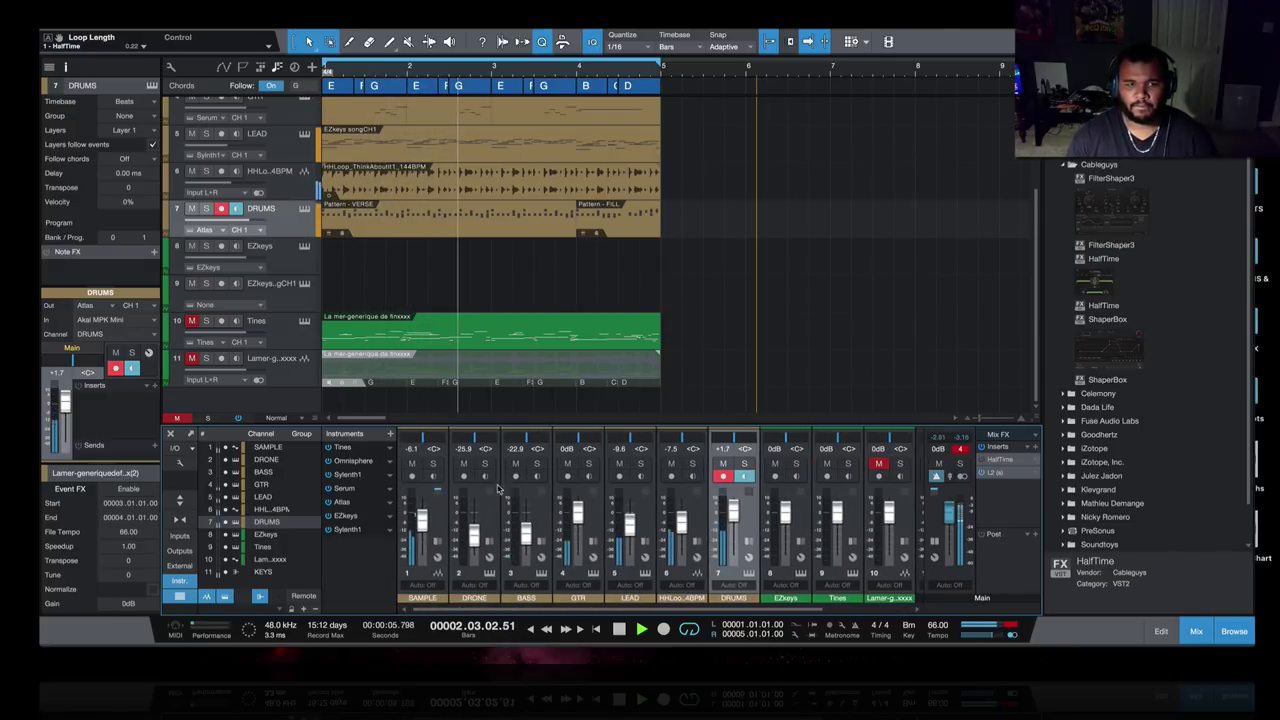
scroll(240, 250, "up", 3)
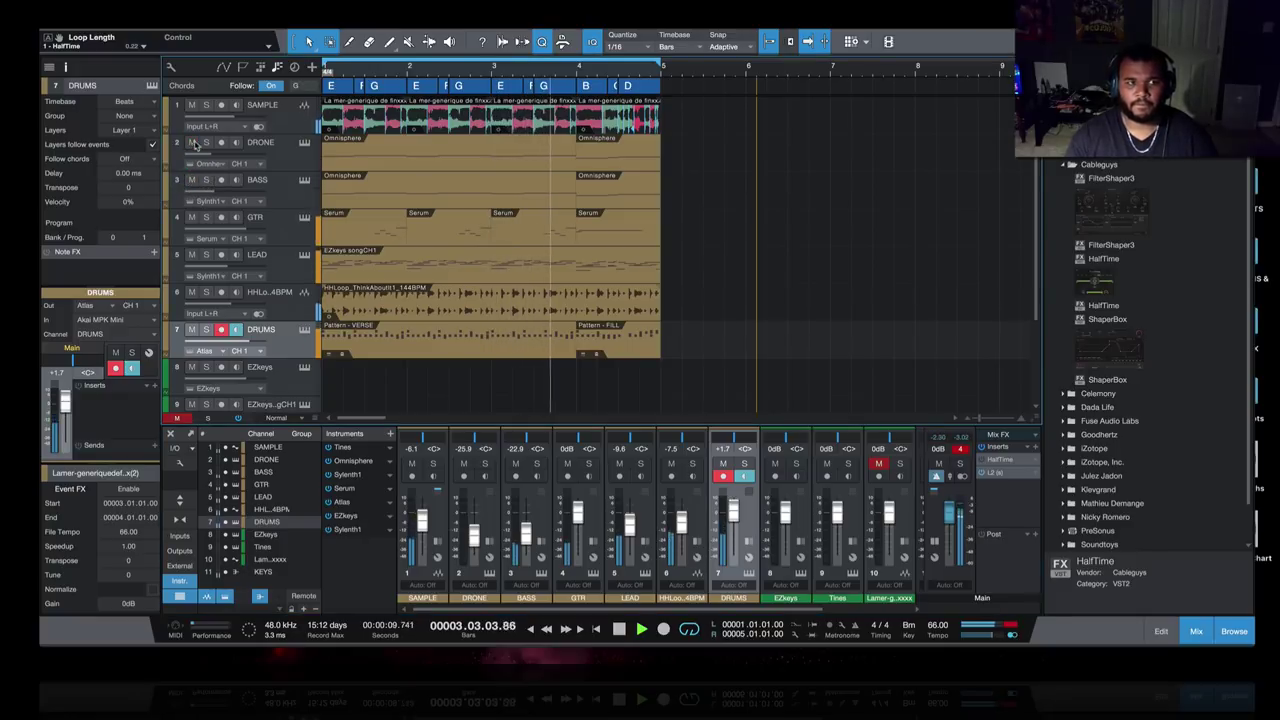
scroll(213, 172, "up", 5)
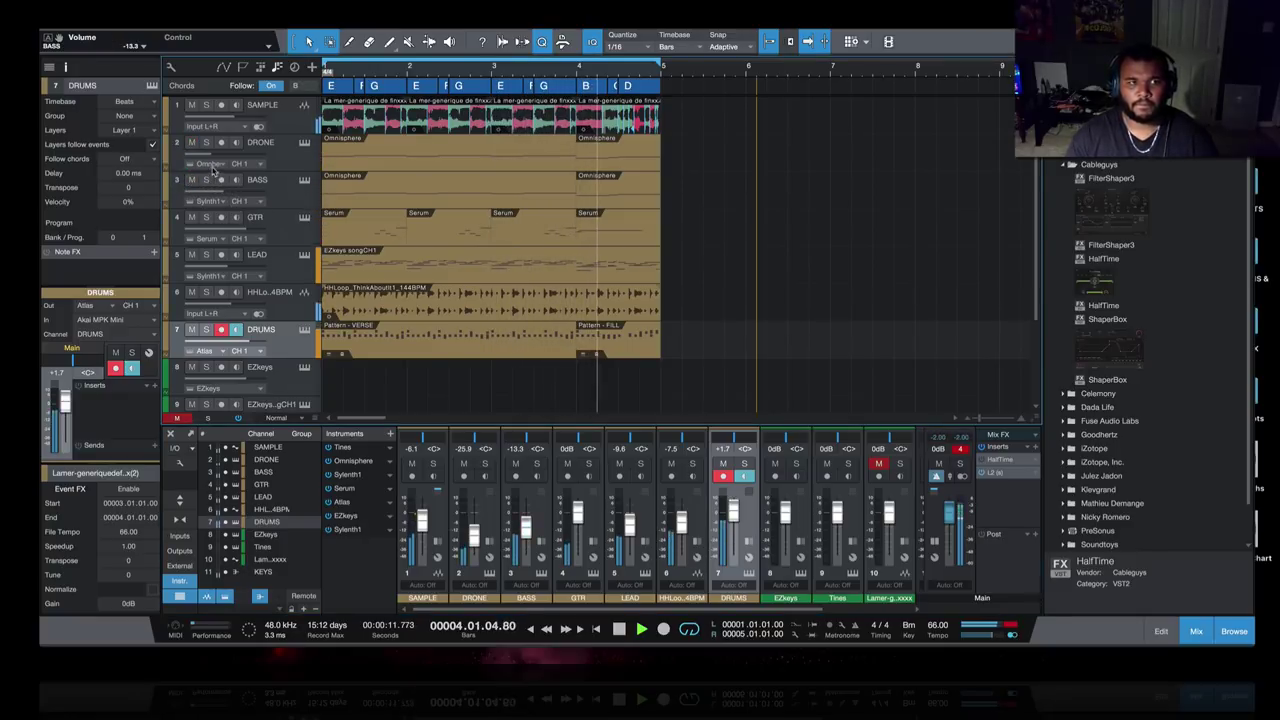
scroll(213, 166, "up", 3)
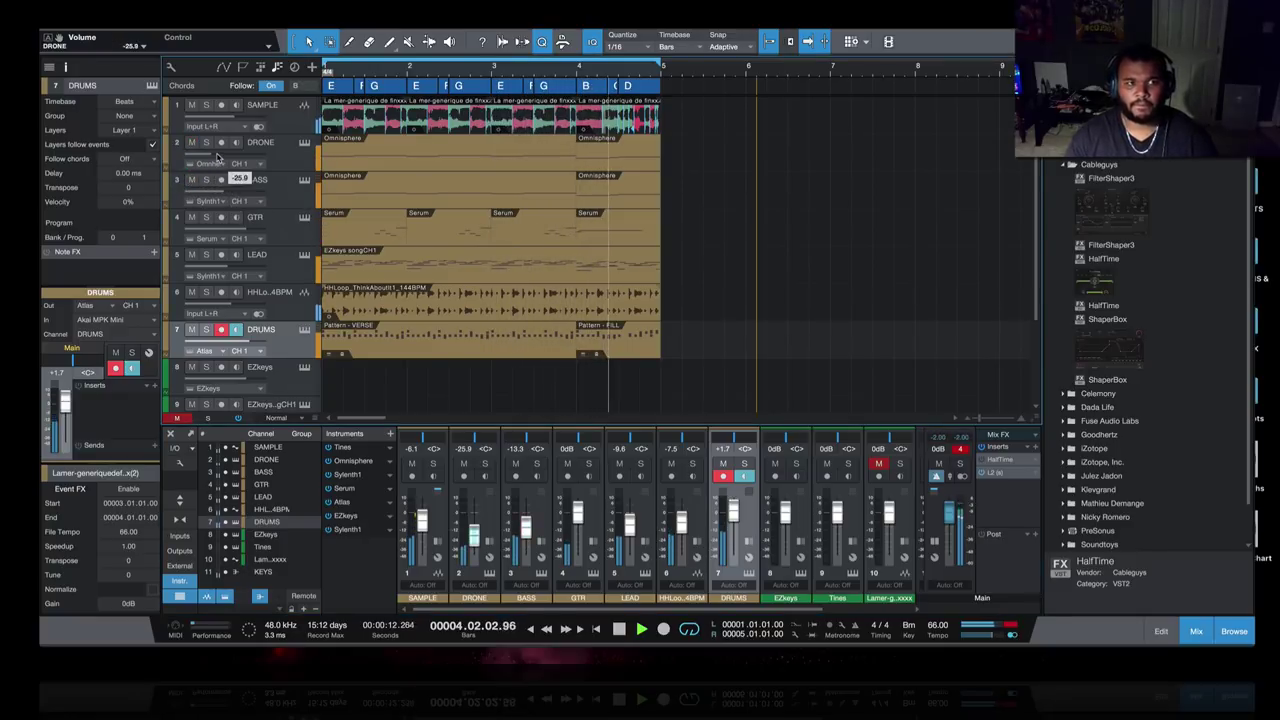
- Audition the playing loop by muting and unmuting the DRUMS, HHLoop and GTR channels
left_click(722, 465)
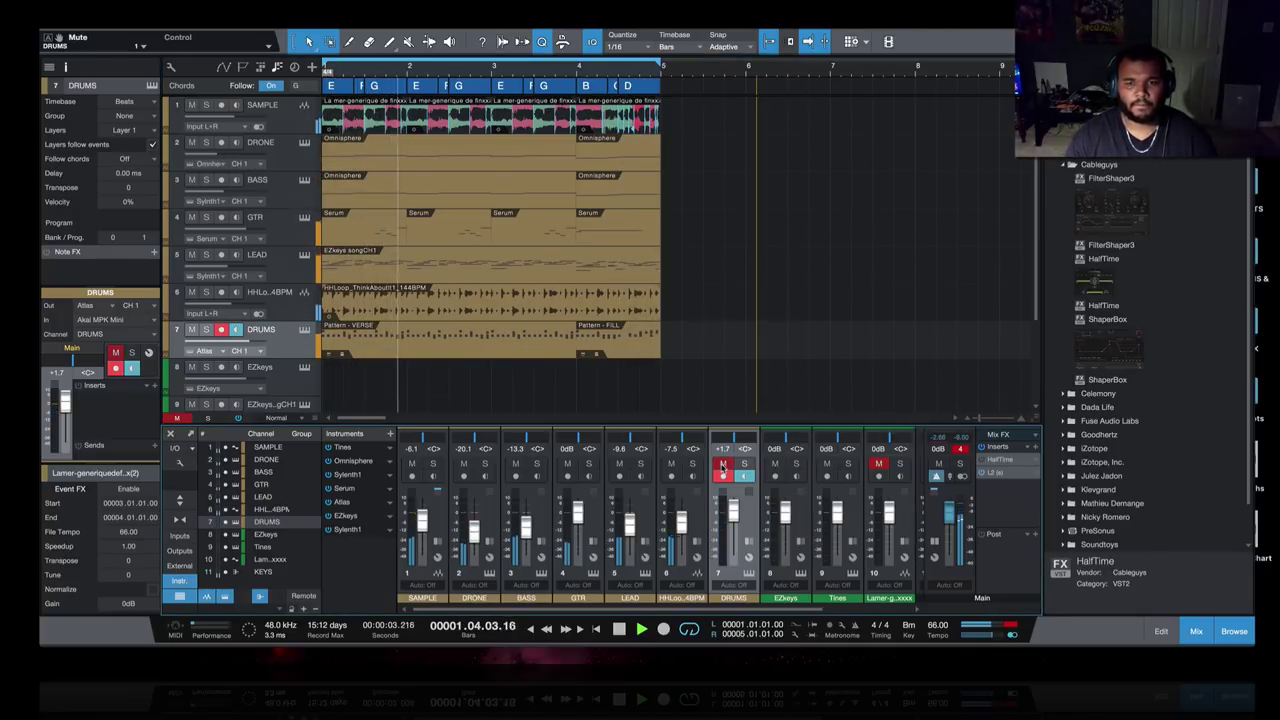
left_click(722, 465)
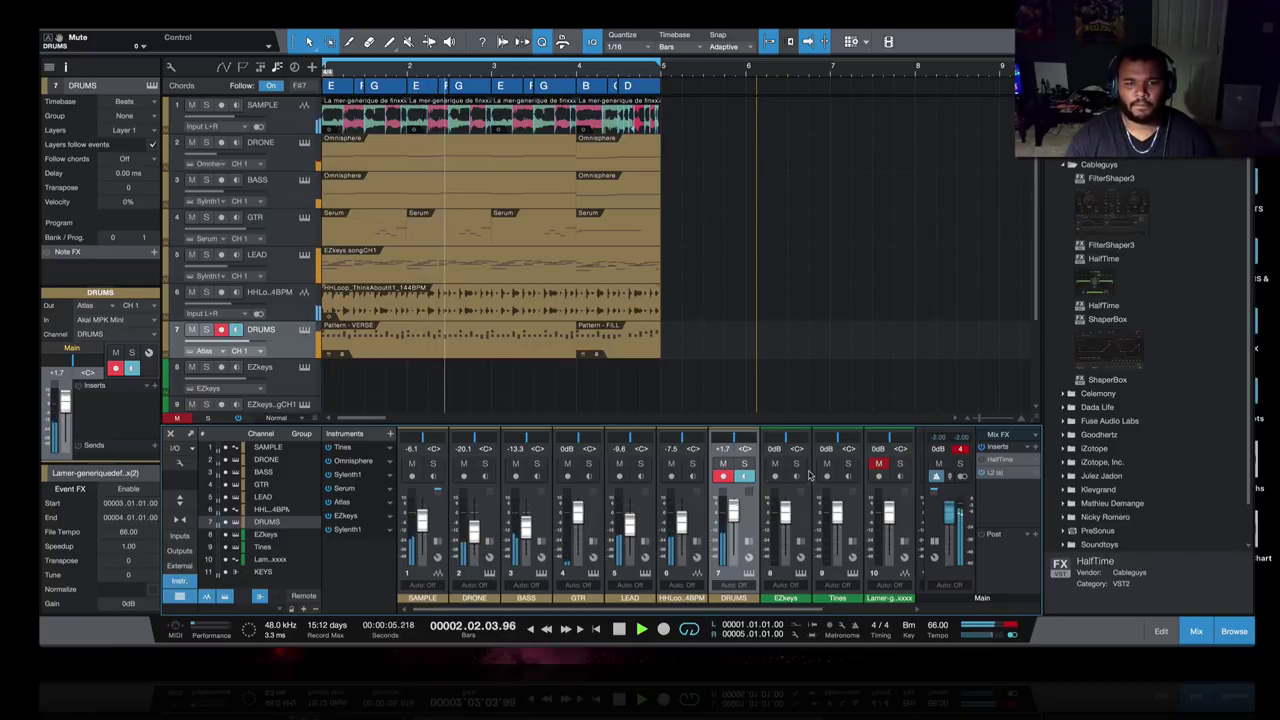
left_click(671, 464)
left_click(567, 465)
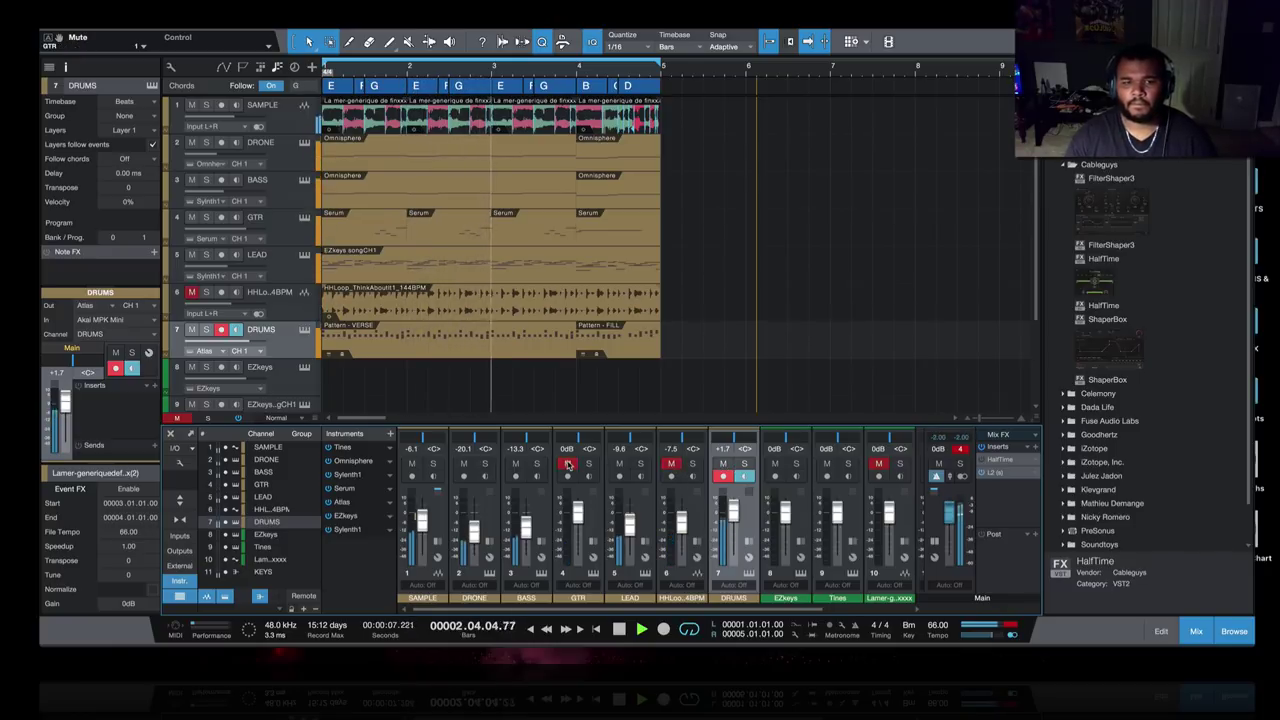
left_click(567, 465)
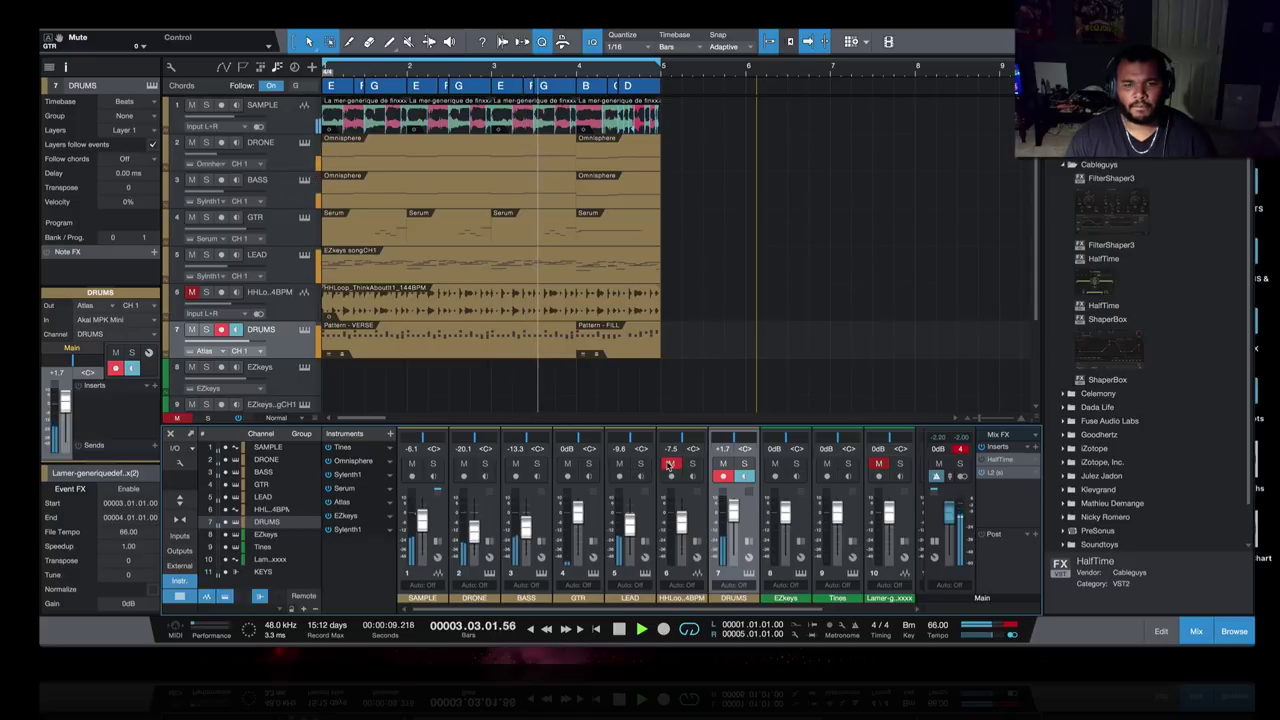
left_click(722, 465)
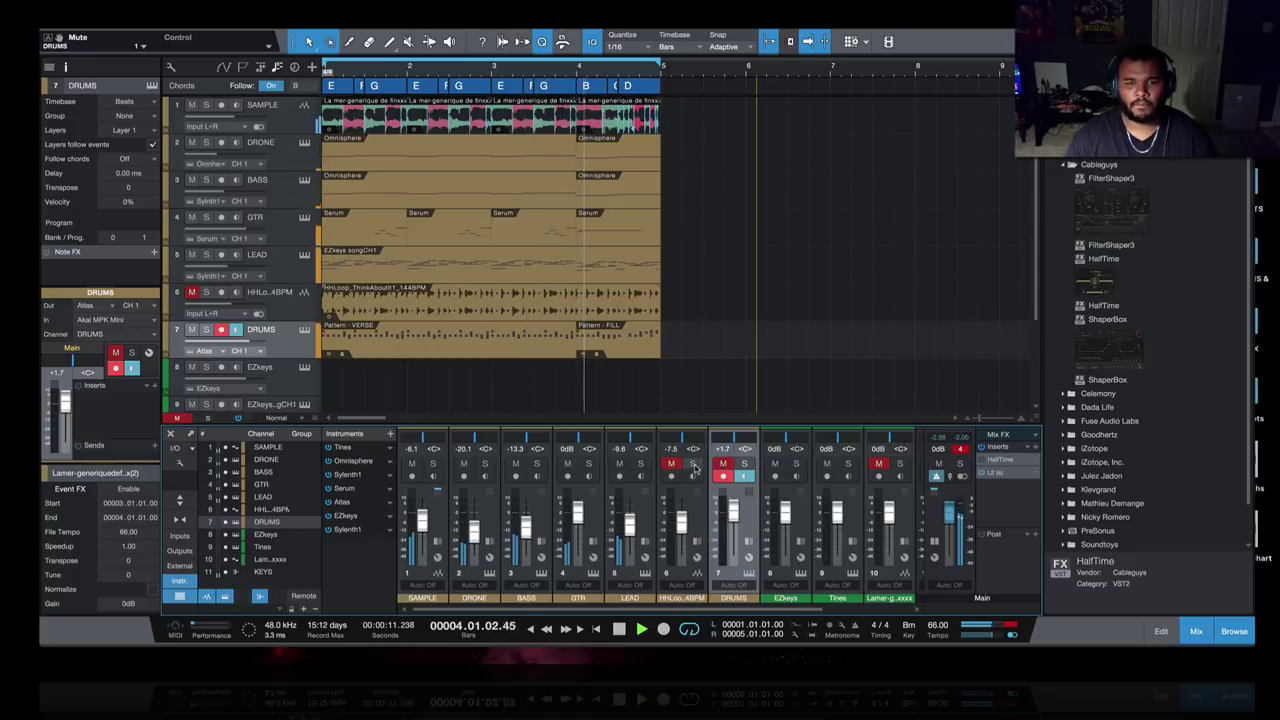
left_click(722, 465)
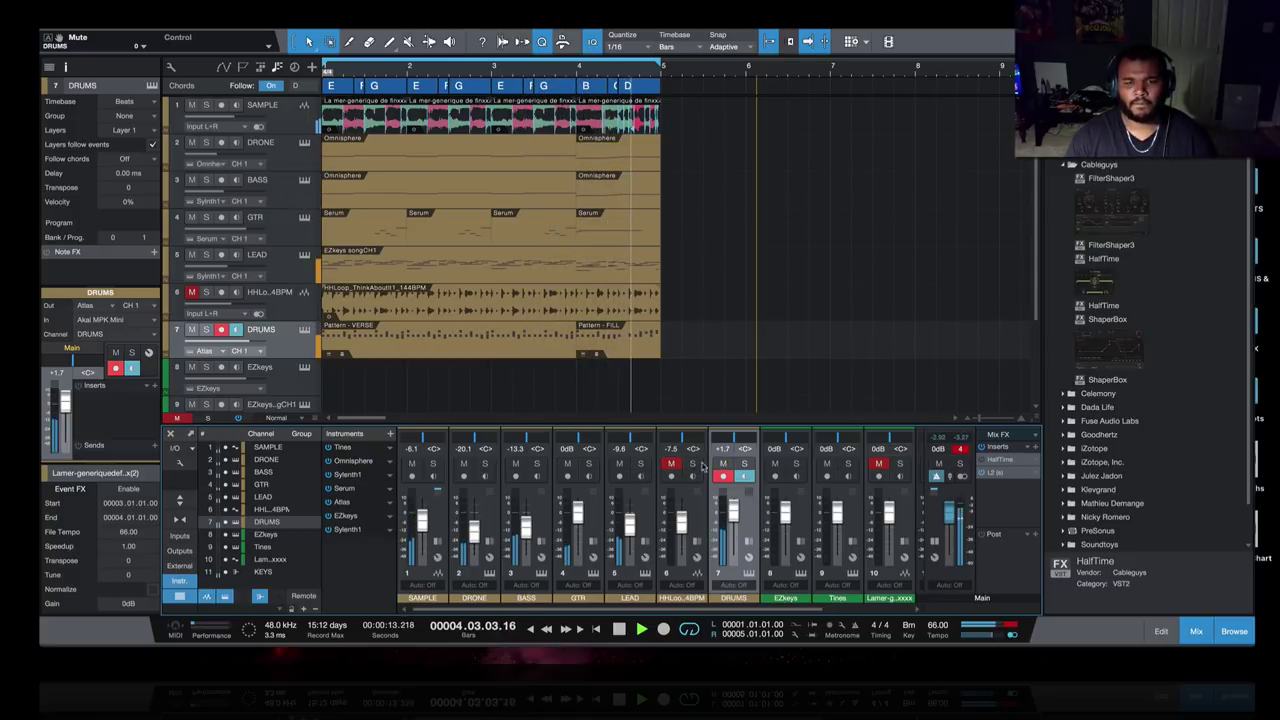
left_click(673, 465)
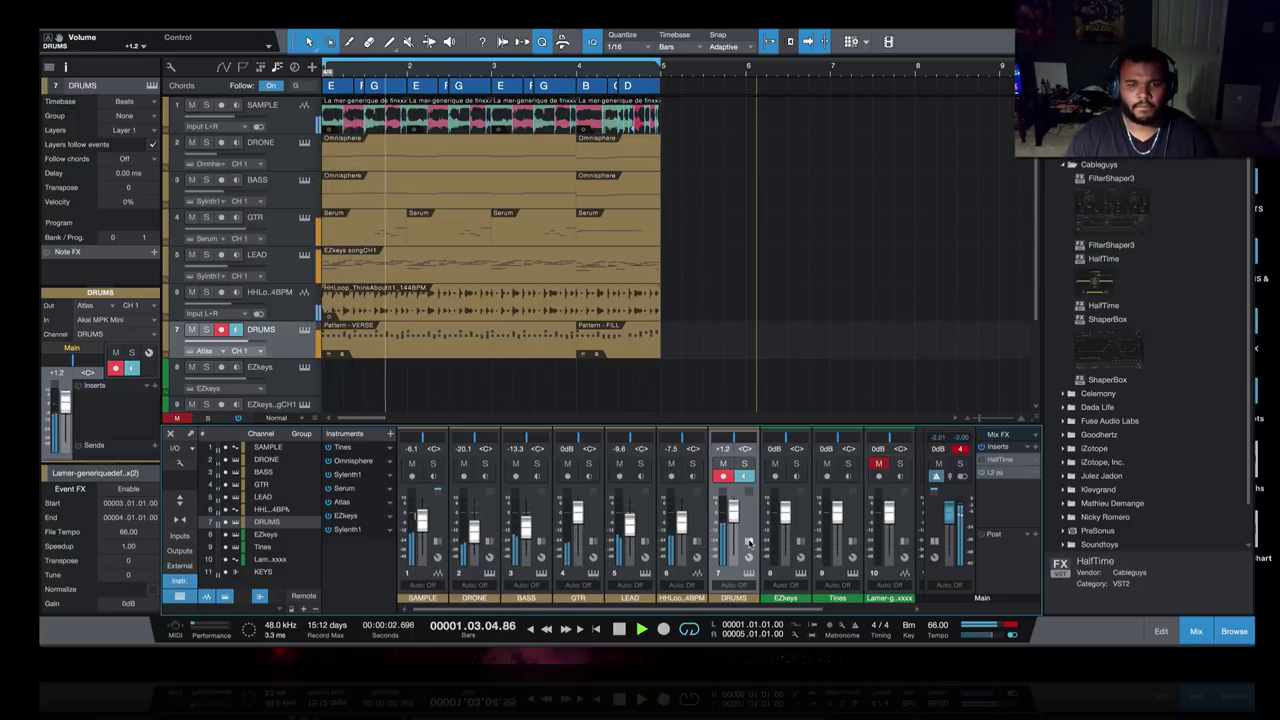
- Lower the DRUMS channel to +1.2 dB and, in Atlas, swap drum pad 4's closed hi-hat for HH_Jets2 with reduced gain
left_click(735, 513)
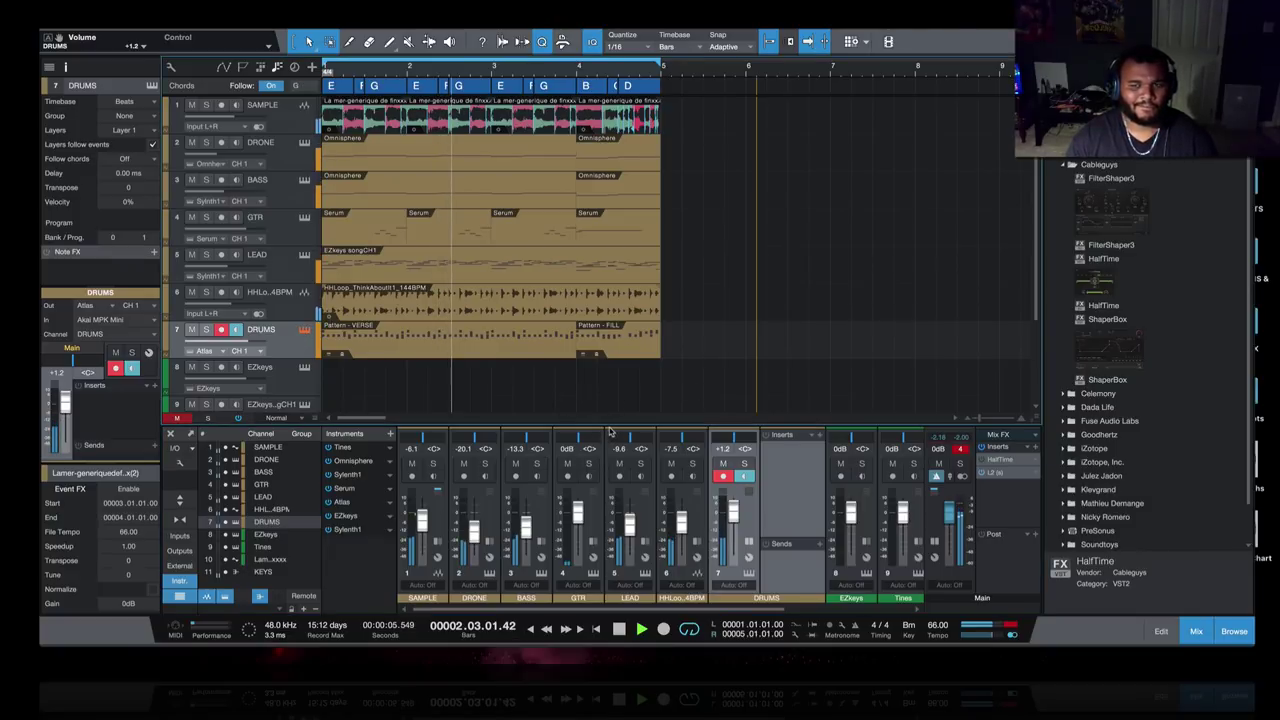
left_click(204, 351)
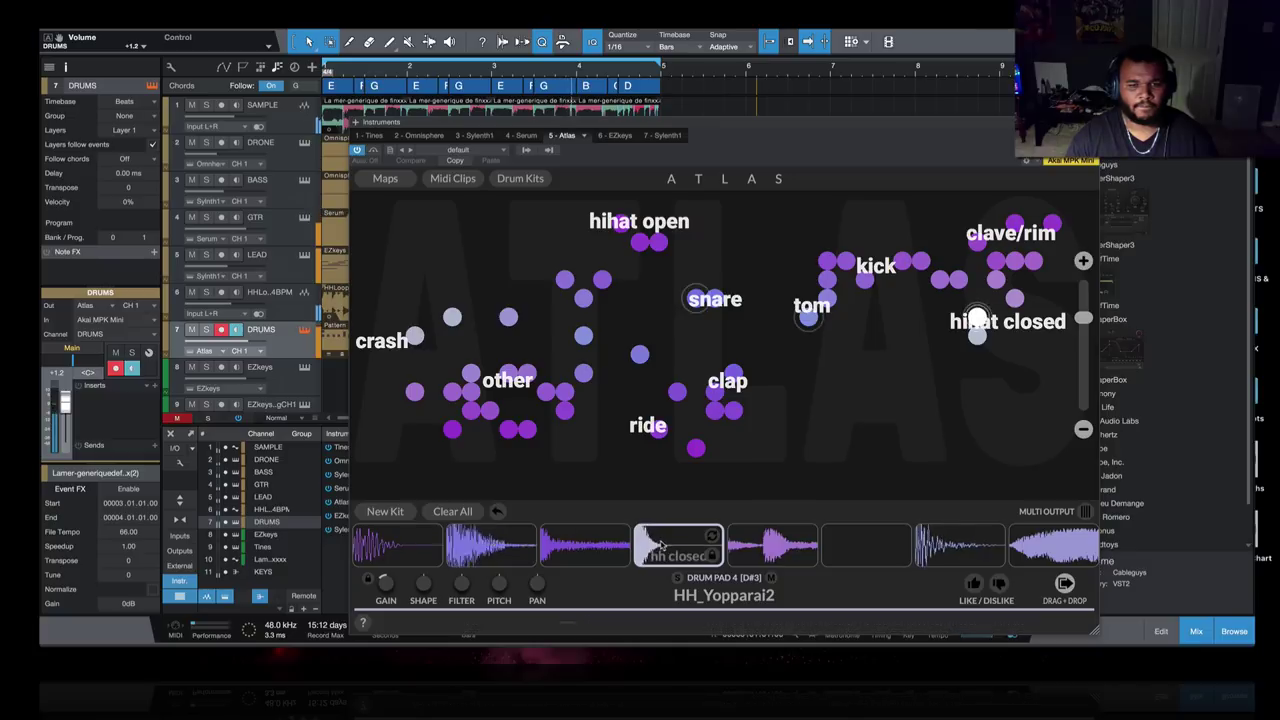
left_click(712, 536)
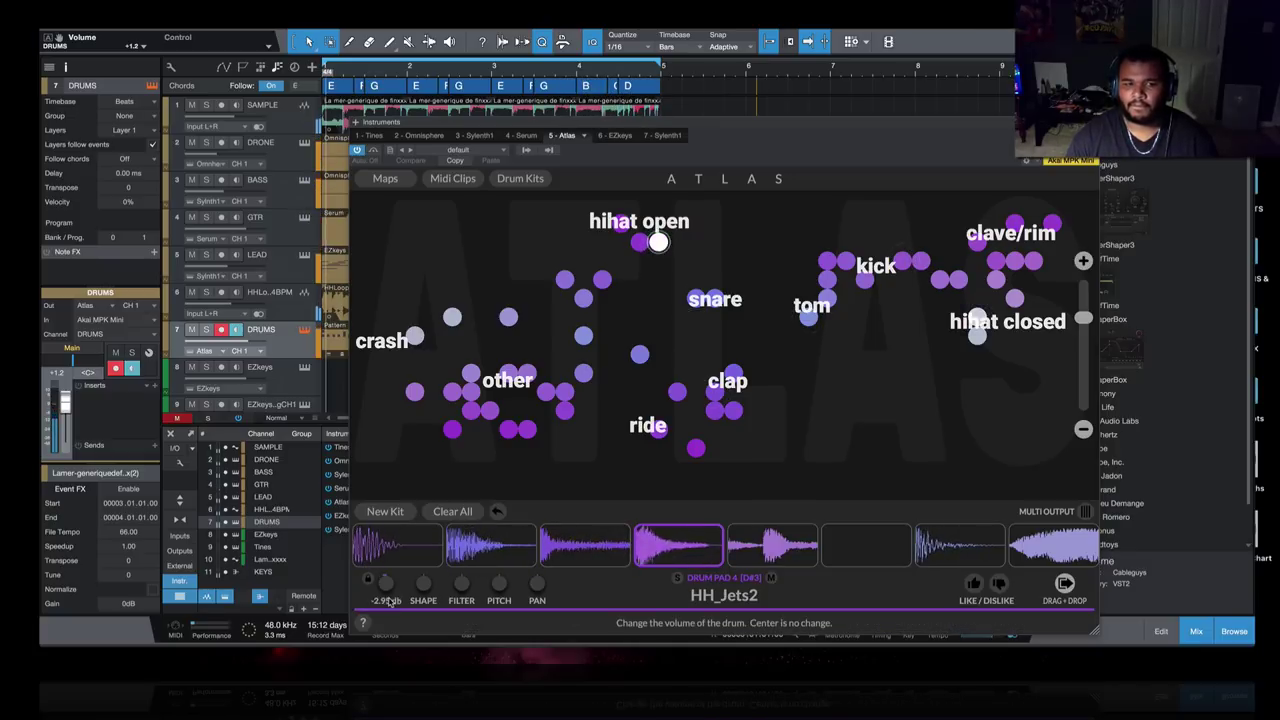
left_click(415, 555)
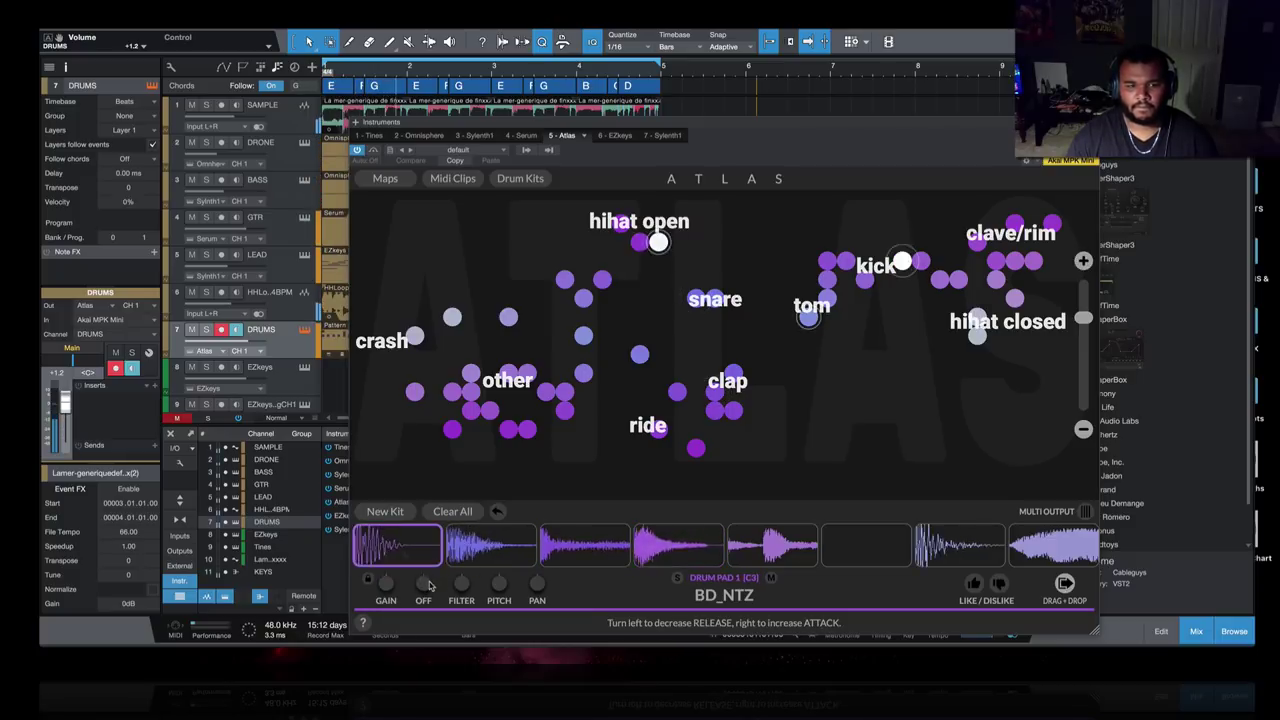
left_click(645, 540)
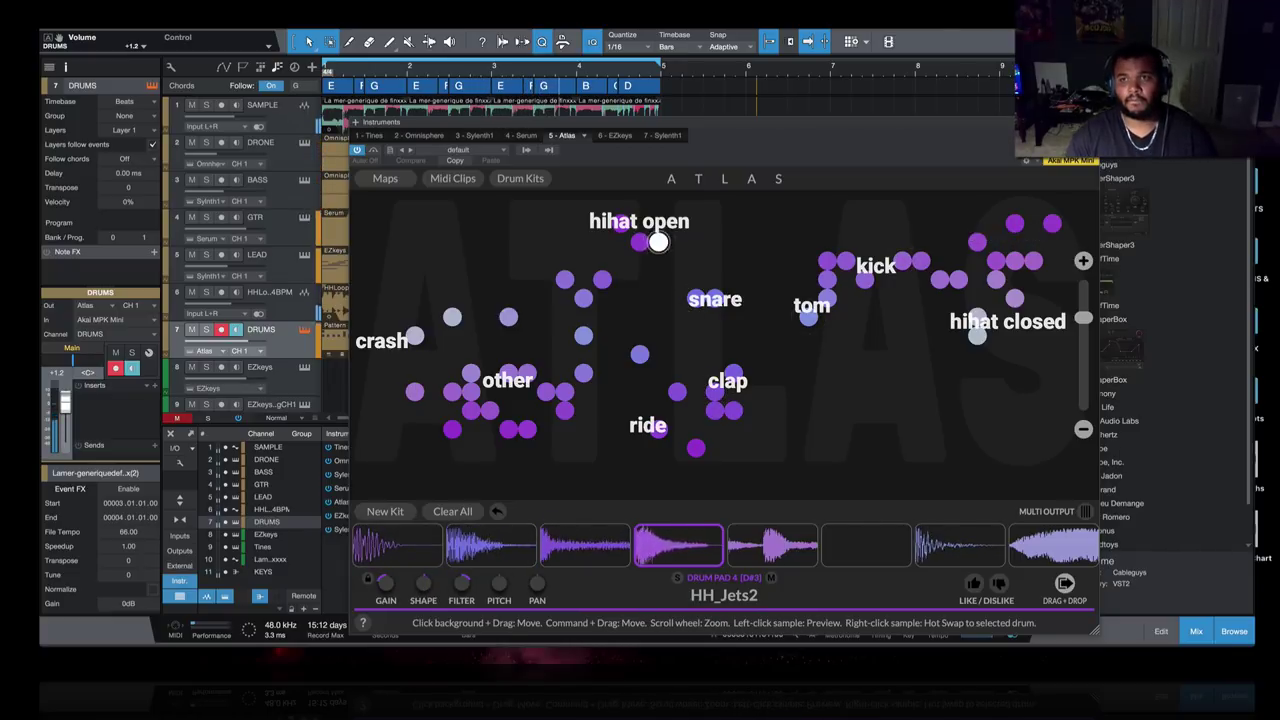
key("F11")
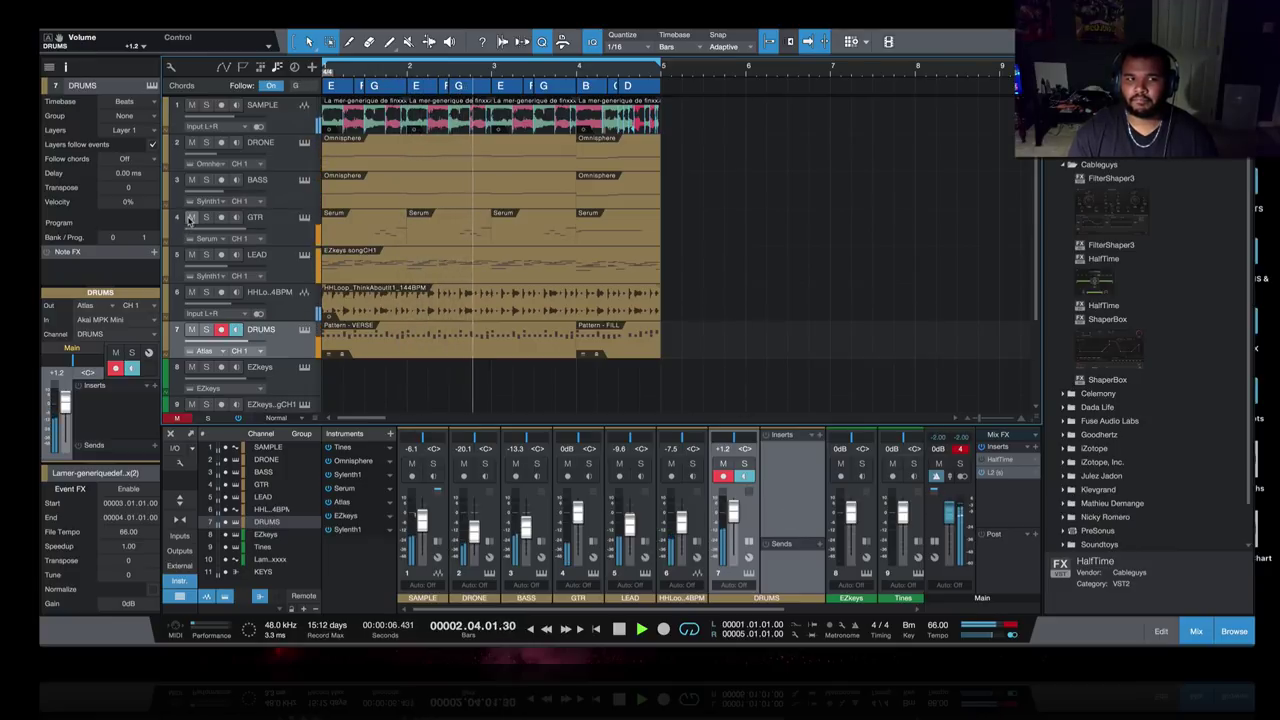
- Mute the LEAD, DRONE and SAMPLE tracks and raise the GTR track's volume to +3.2 dB
left_click(191, 254)
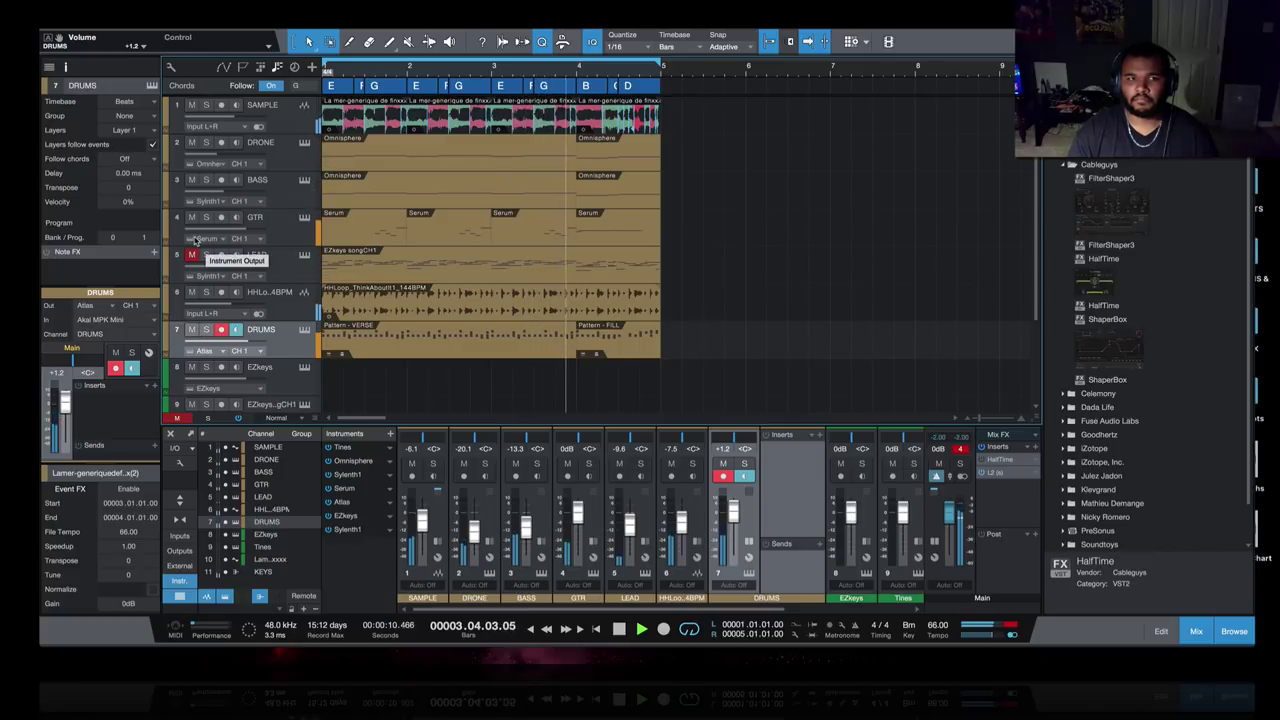
left_click(193, 143)
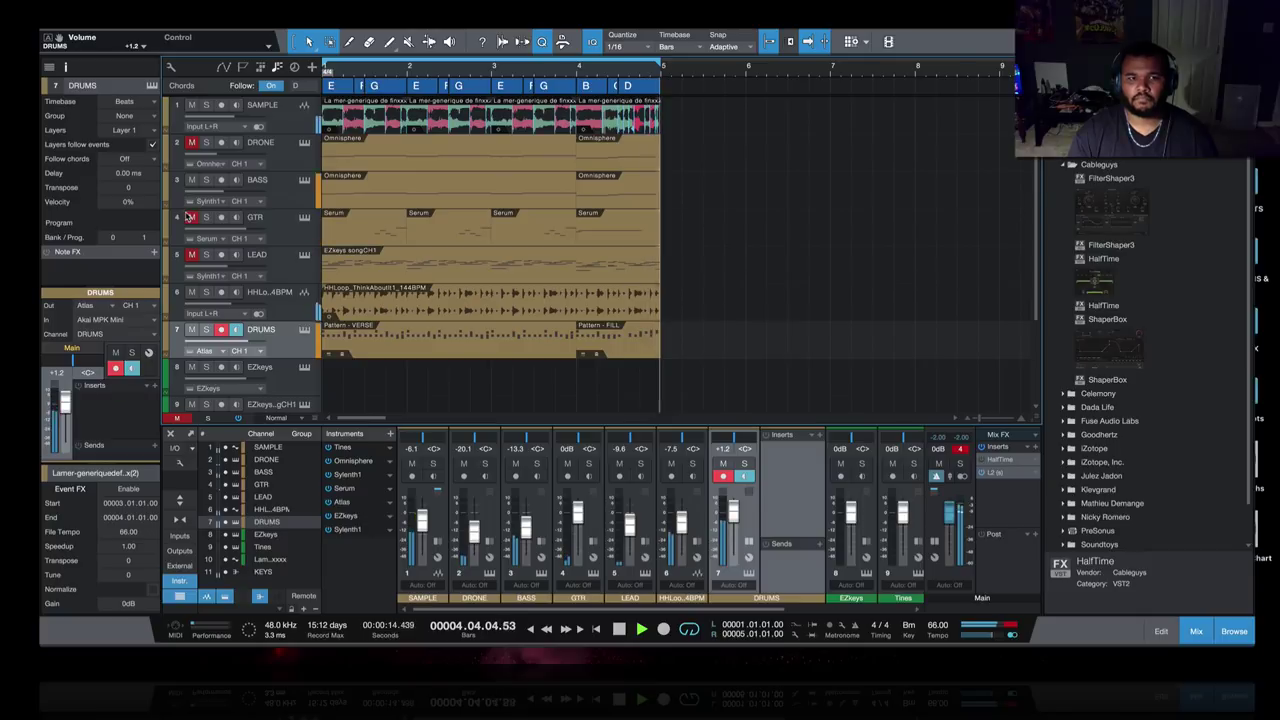
left_click(190, 217)
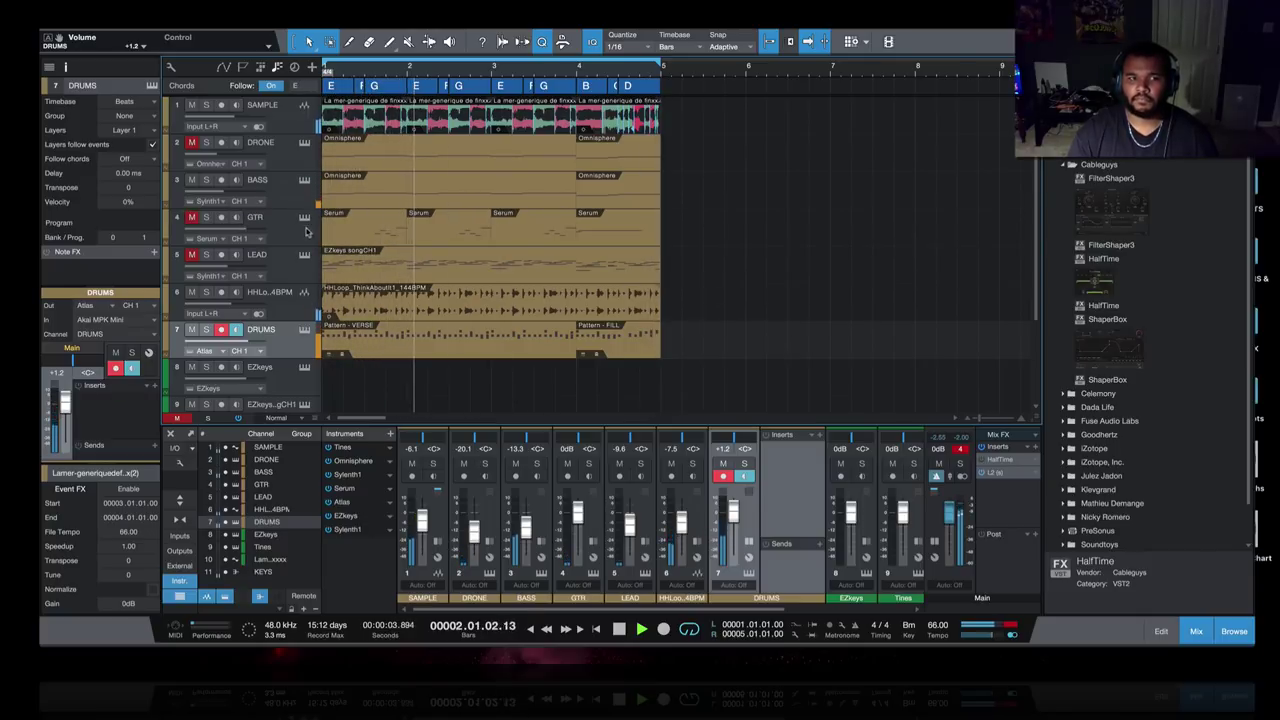
left_click(191, 219)
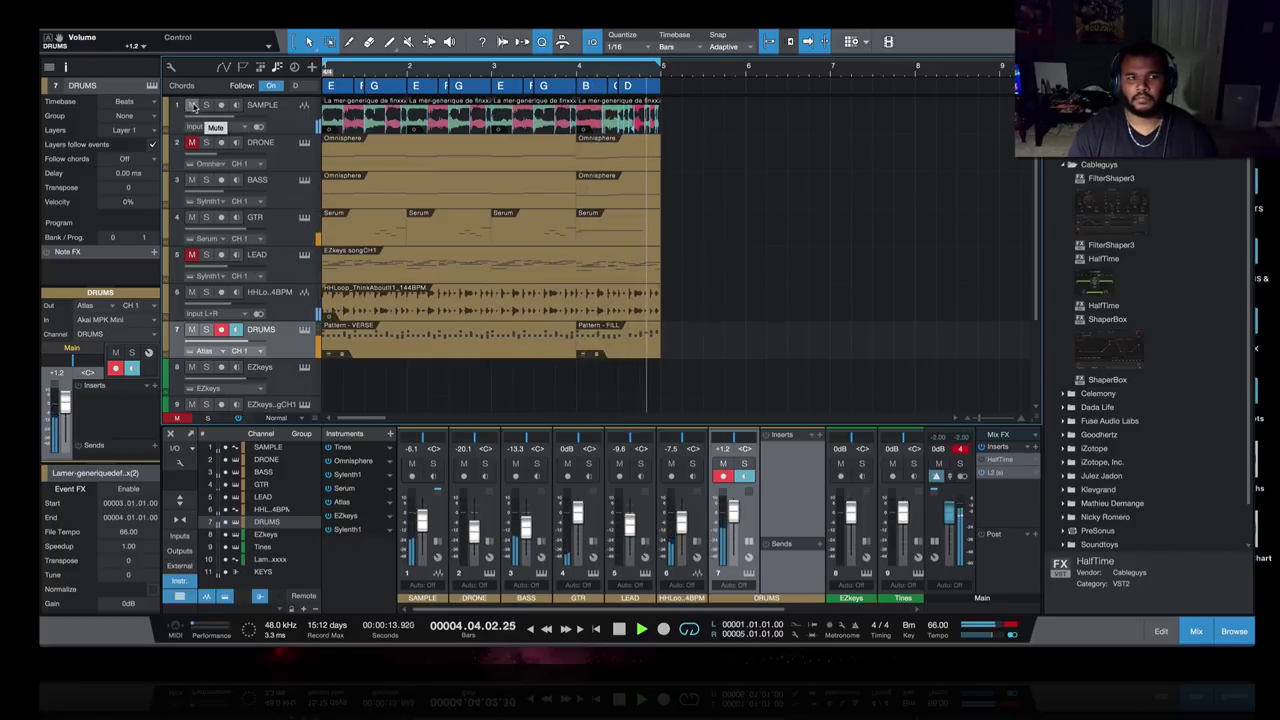
left_click(192, 105)
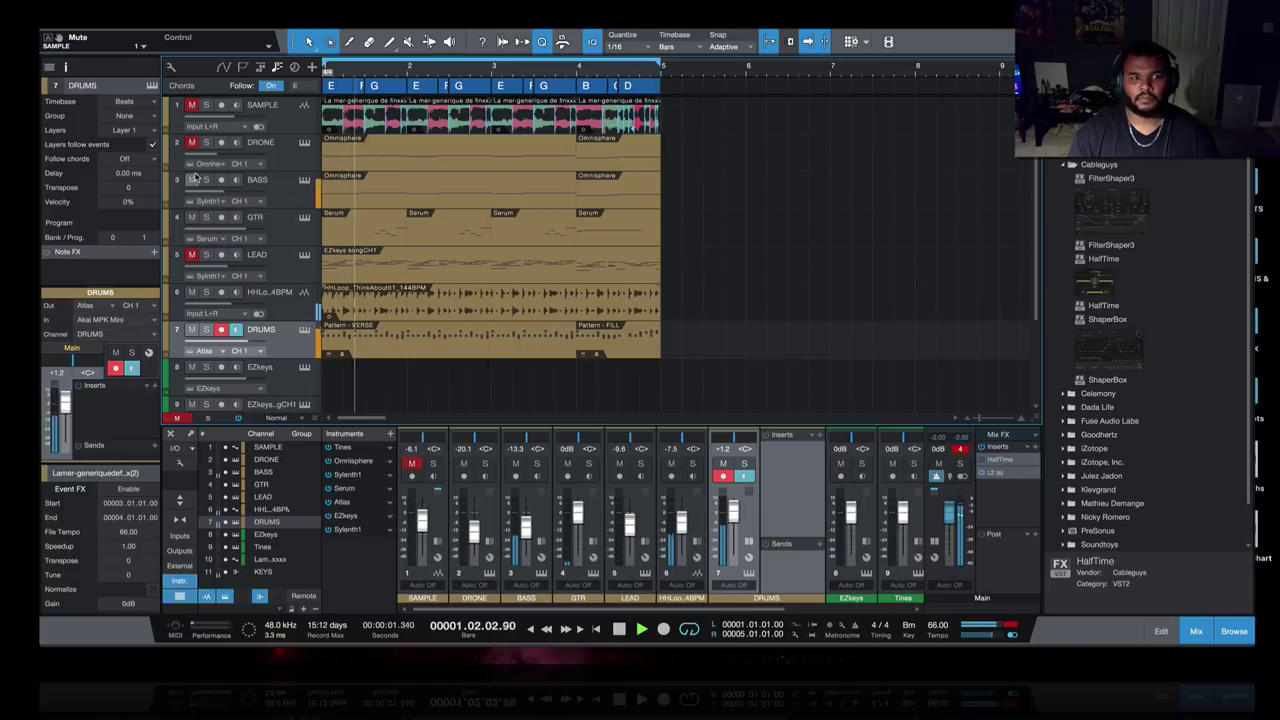
left_click_drag(250, 229, 247, 233)
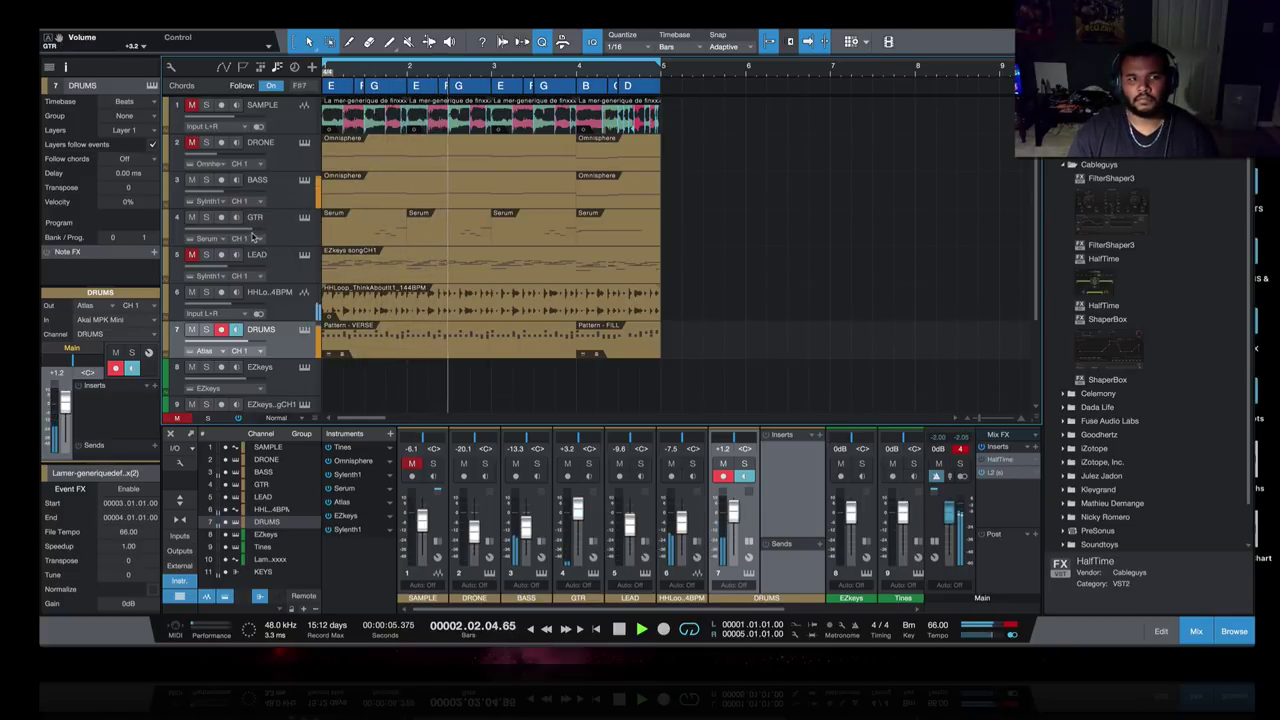
- Unmute the SAMPLE, DRONE and LEAD tracks to bring back the full arrangement
left_click(191, 106)
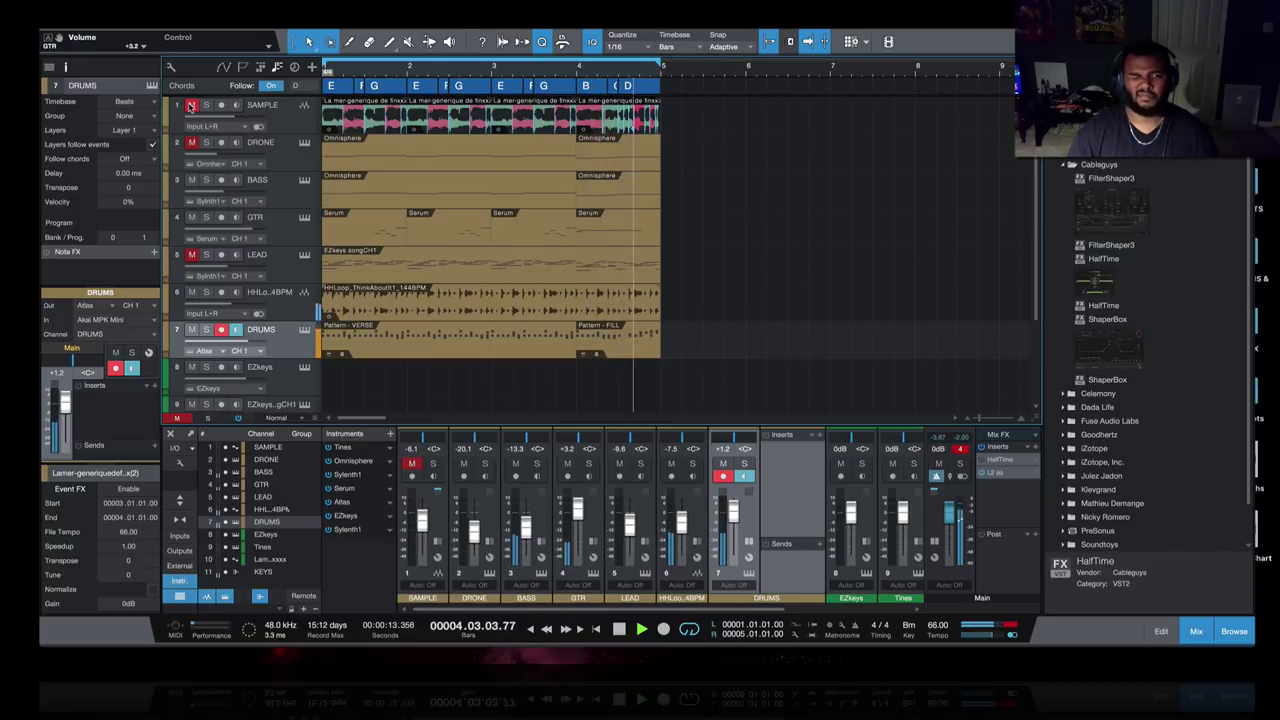
left_click(191, 142)
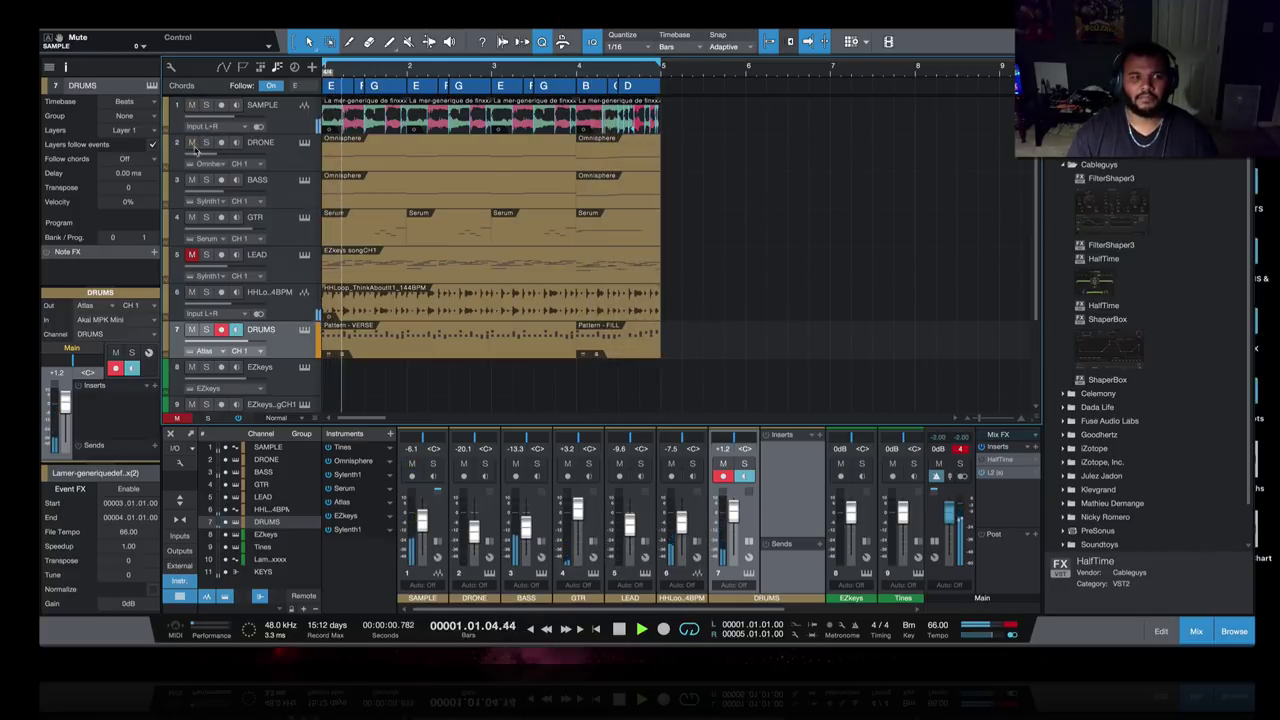
left_click(192, 255)
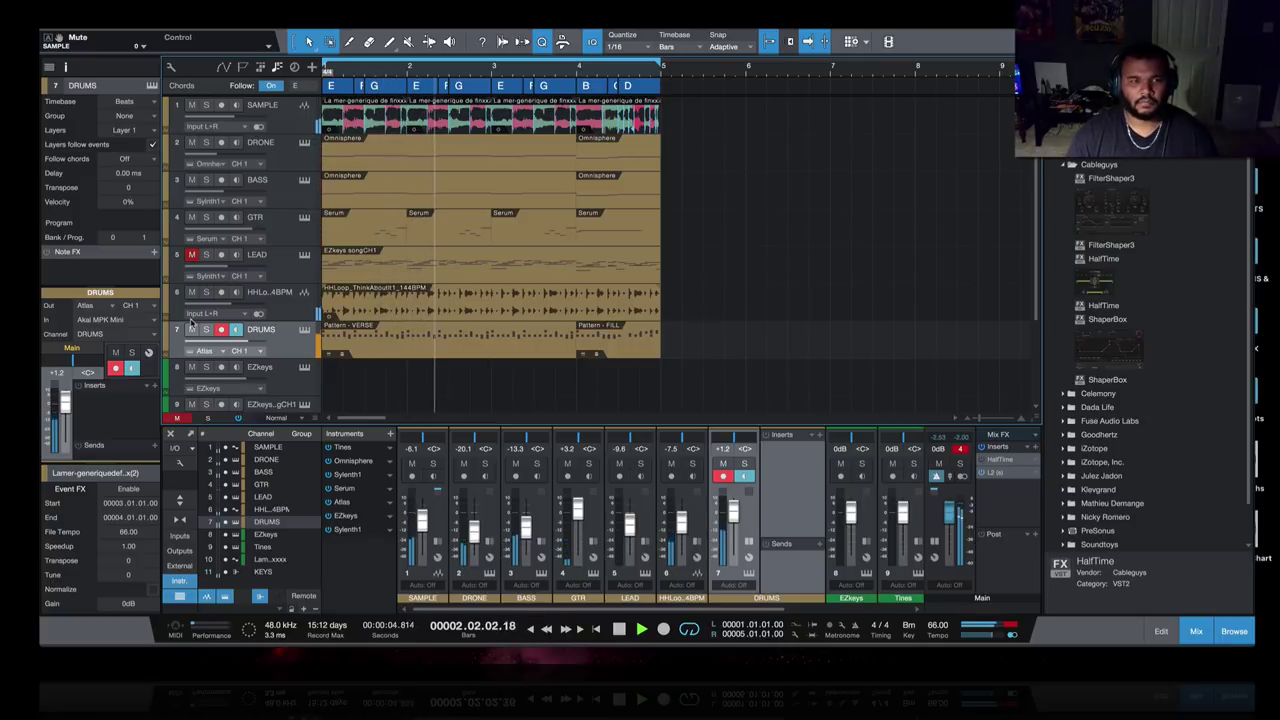
- Audition the beat by toggling the mutes of the HHLoop, DRUMS and BASS tracks
left_click(194, 293)
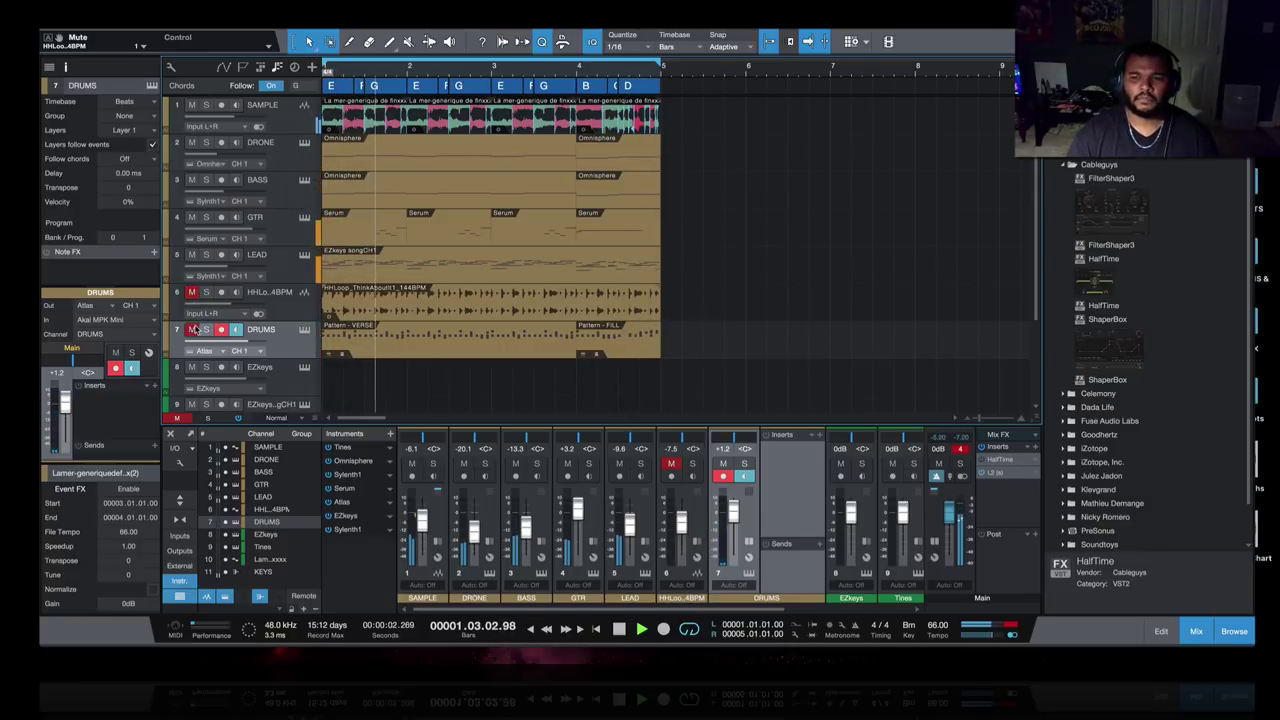
left_click(192, 329)
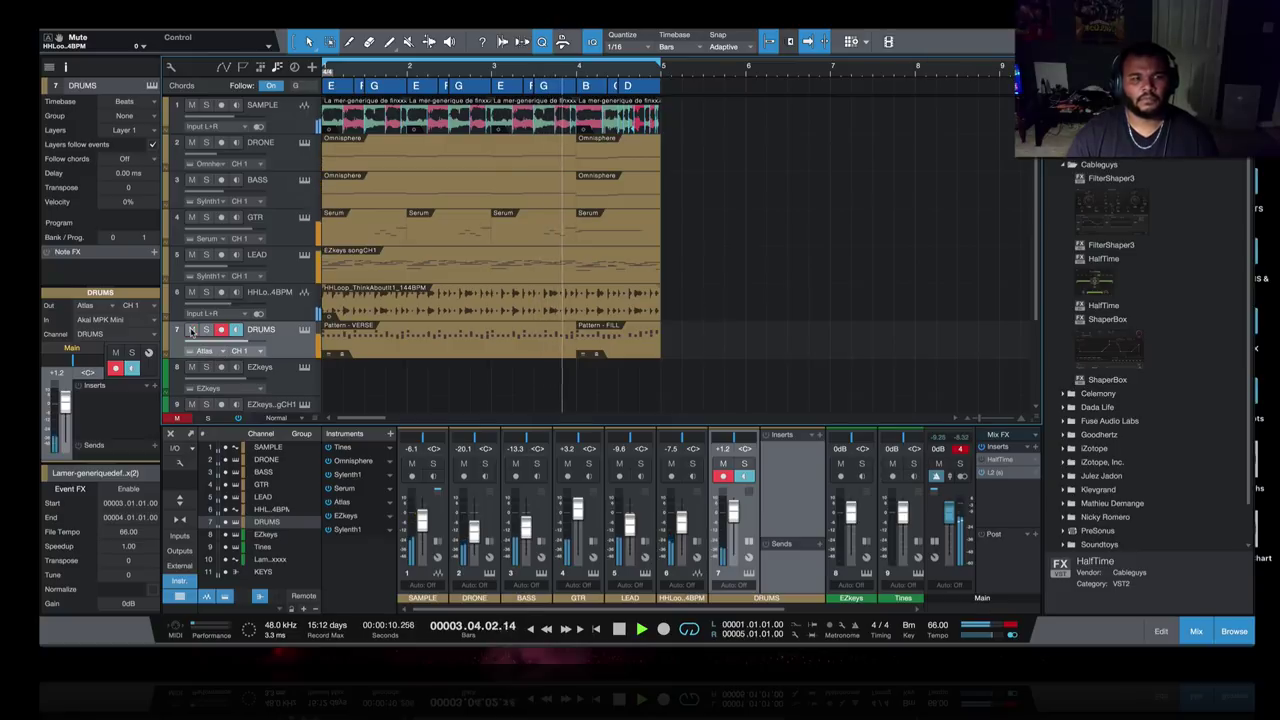
left_click(191, 180)
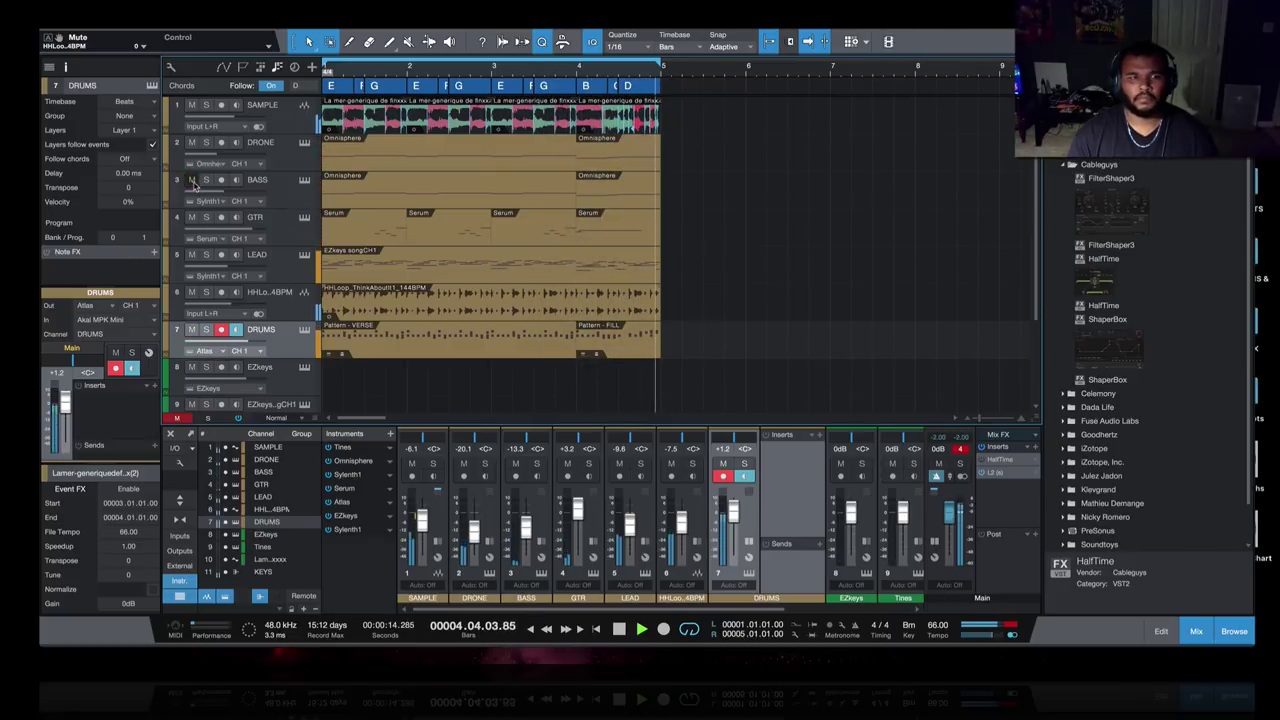
left_click(191, 180)
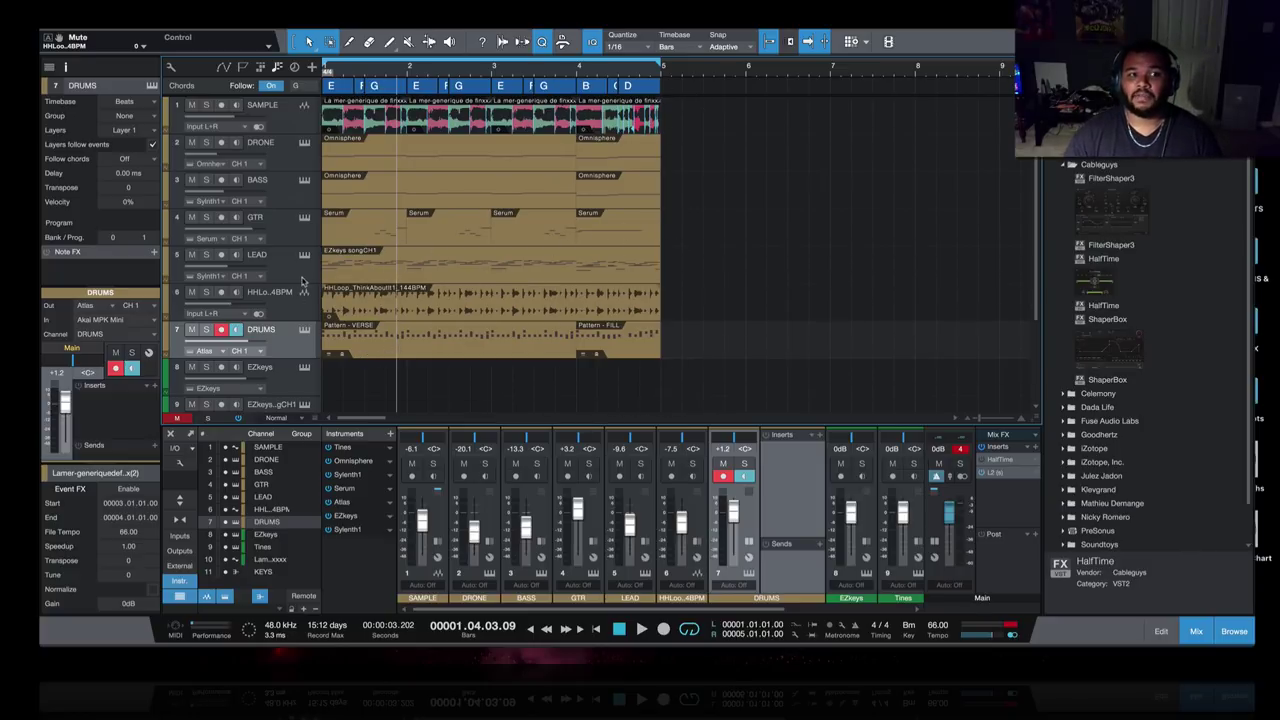
- Open the EZkeys instrument to view its chord sequence and MIDI browser, and close it
scroll(277, 360, "down", 1)
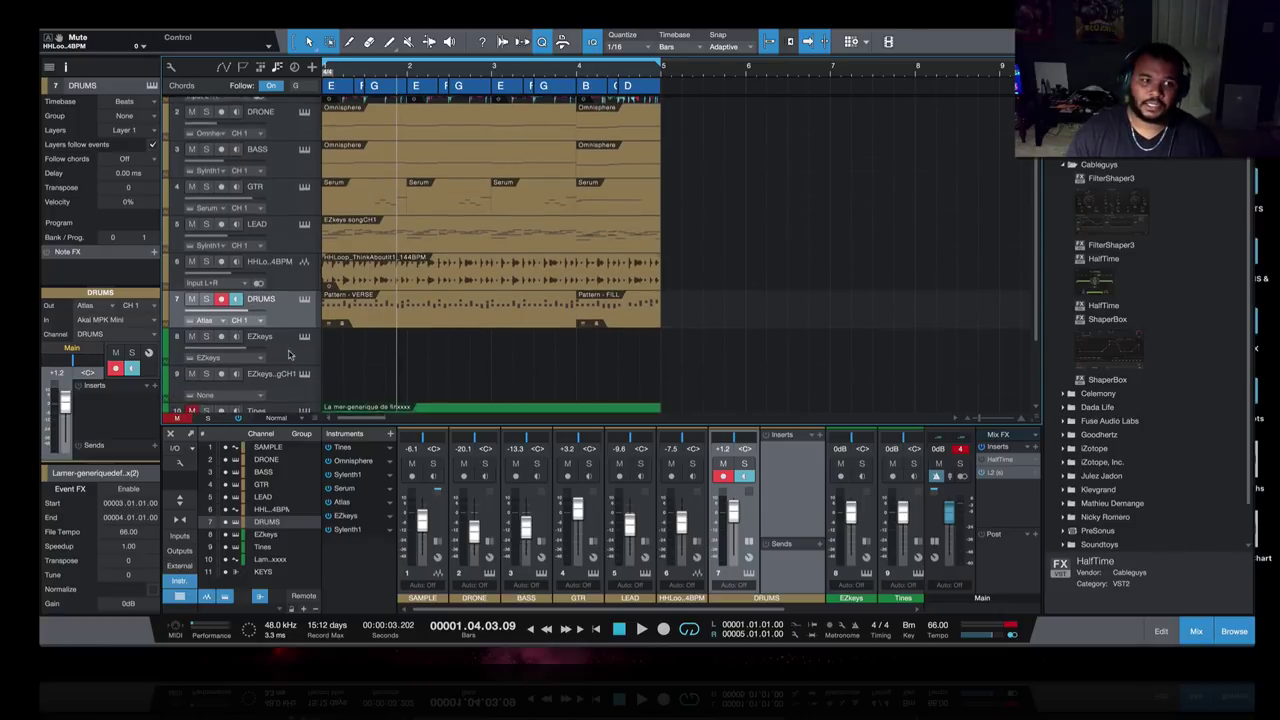
left_click(304, 336)
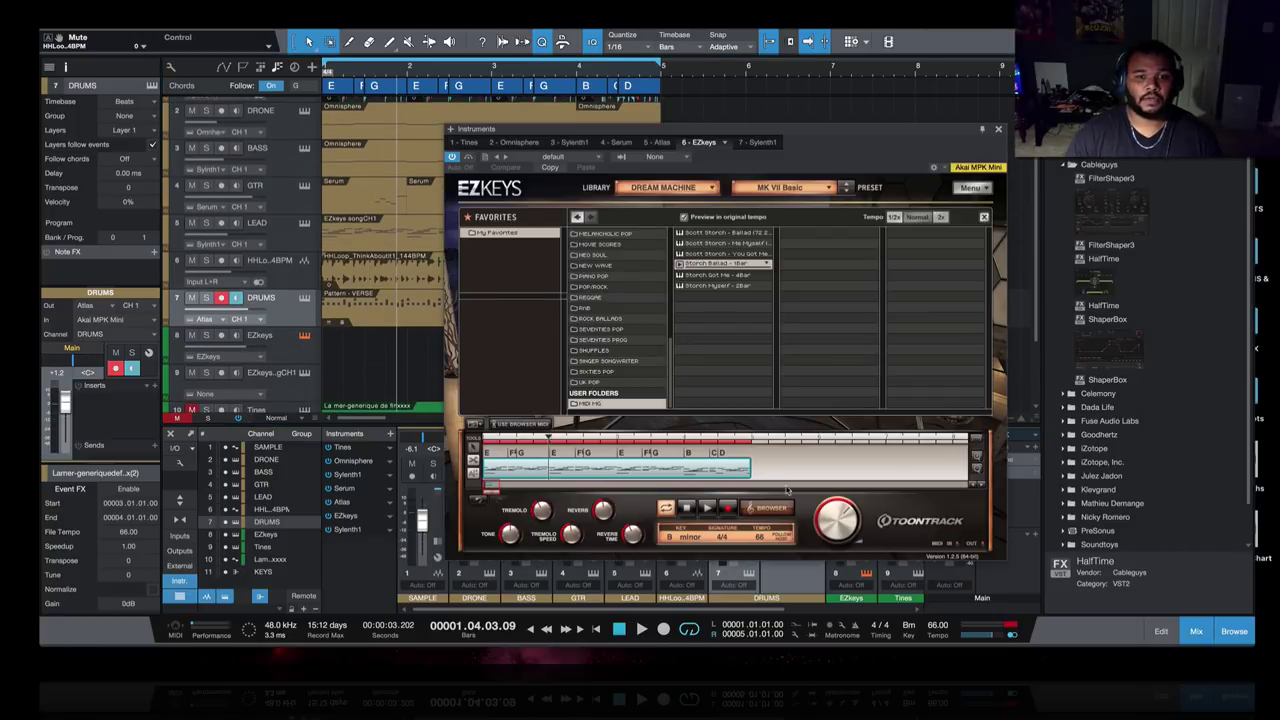
left_click(998, 130)
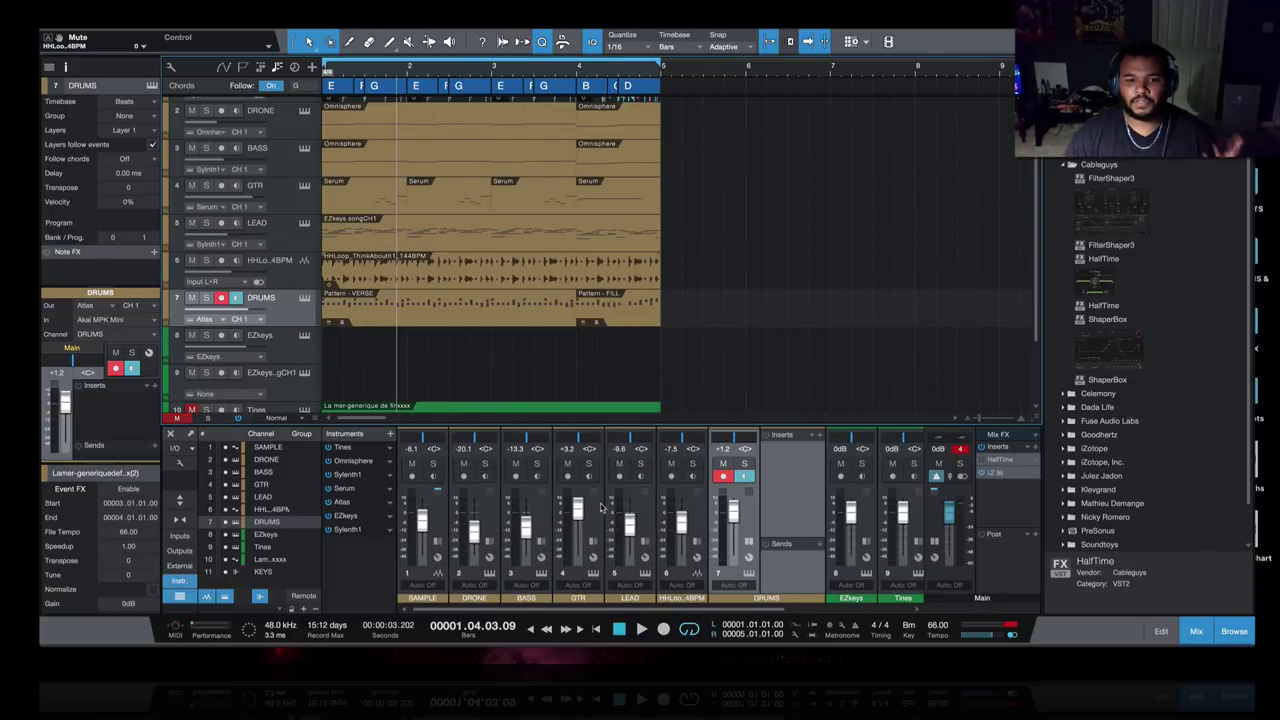
- Play the beat and mute the DRUMS and HHLoop tracks to isolate the melodic parts
left_click(641, 629)
left_click(206, 223)
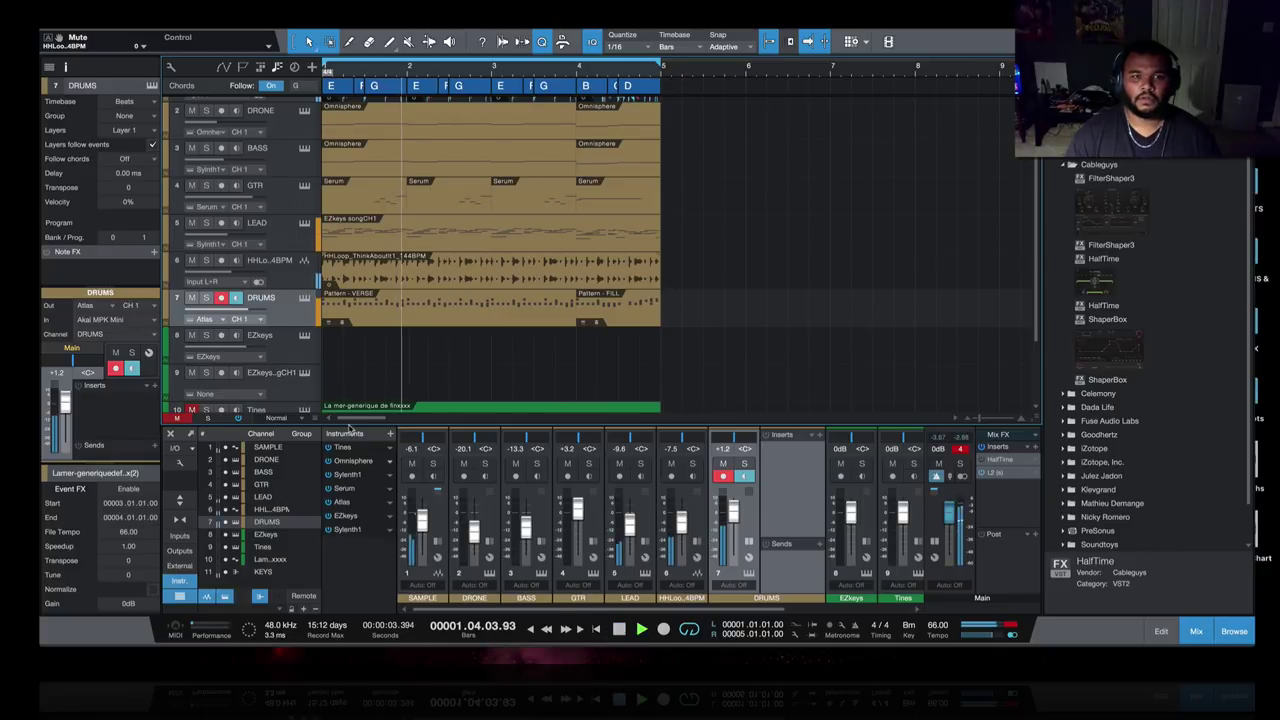
left_click(206, 223)
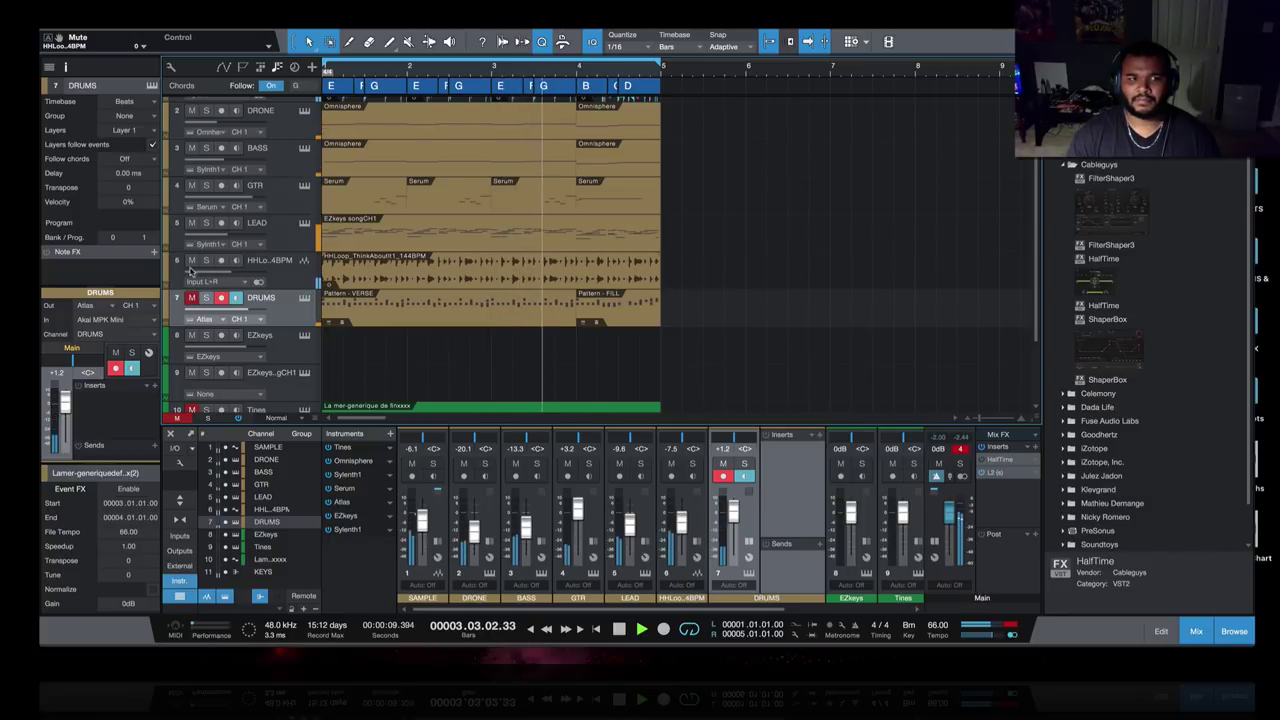
left_click(193, 261)
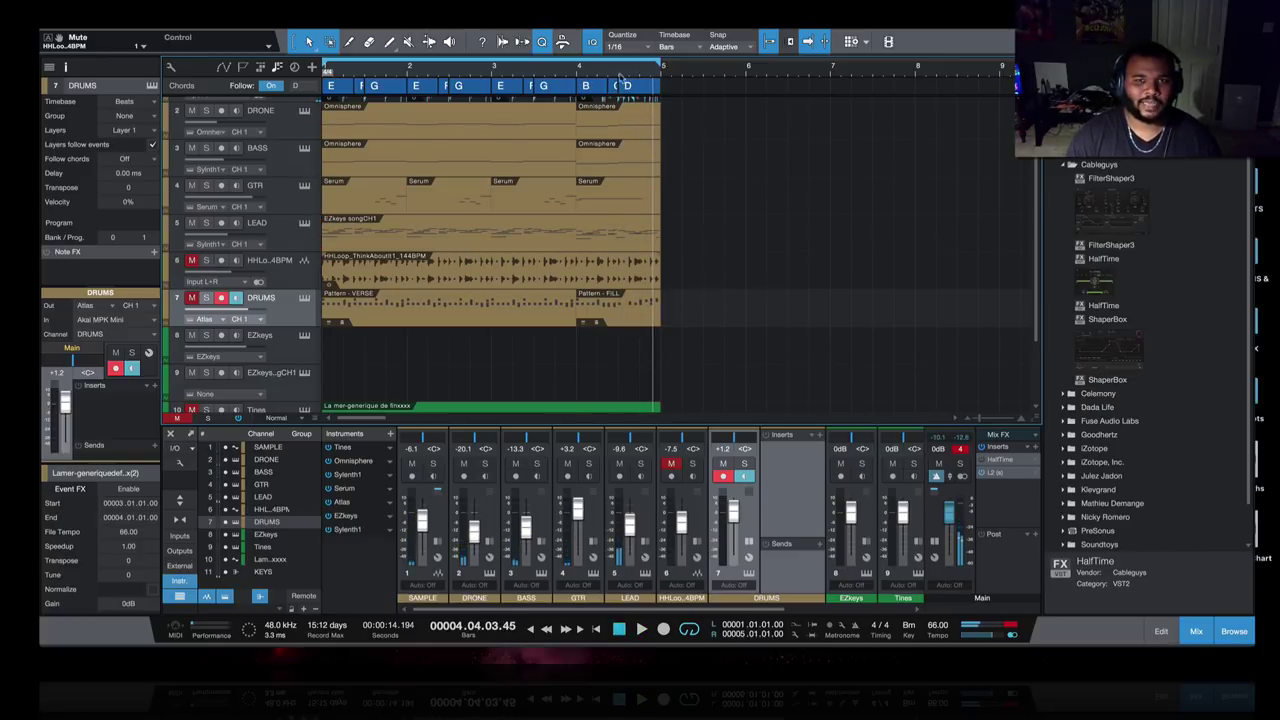
- Examine the chord track's progression and check its E, D and G chords in the Chord Selector, closing the selector when done
left_click_drag(542, 75, 544, 96)
key("z")
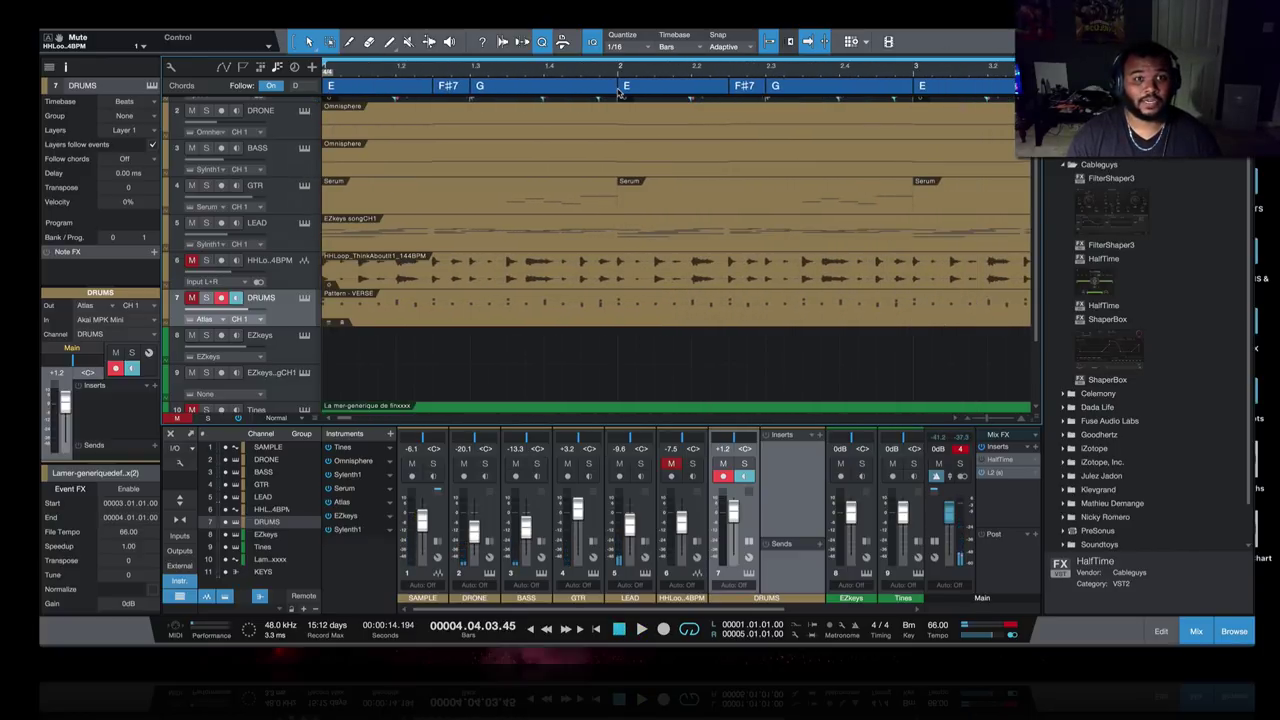
key("z")
scroll(645, 90, "left", 5)
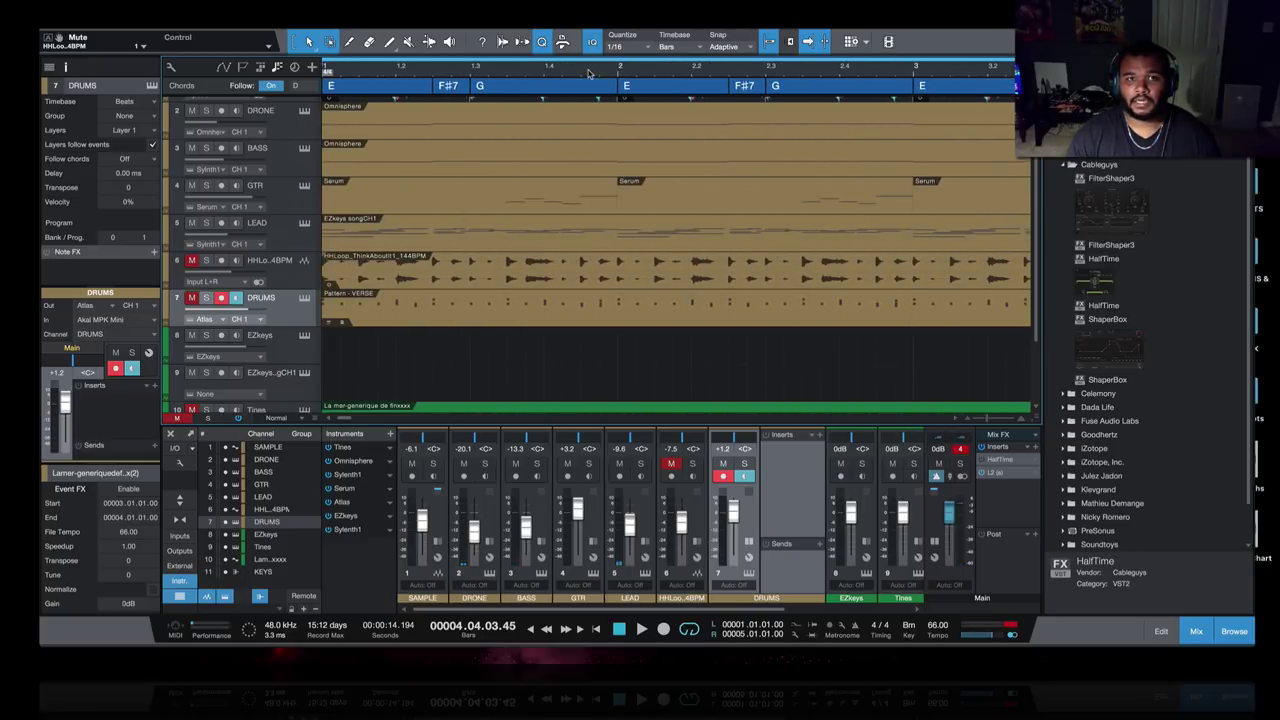
left_click_drag(585, 78, 588, 76)
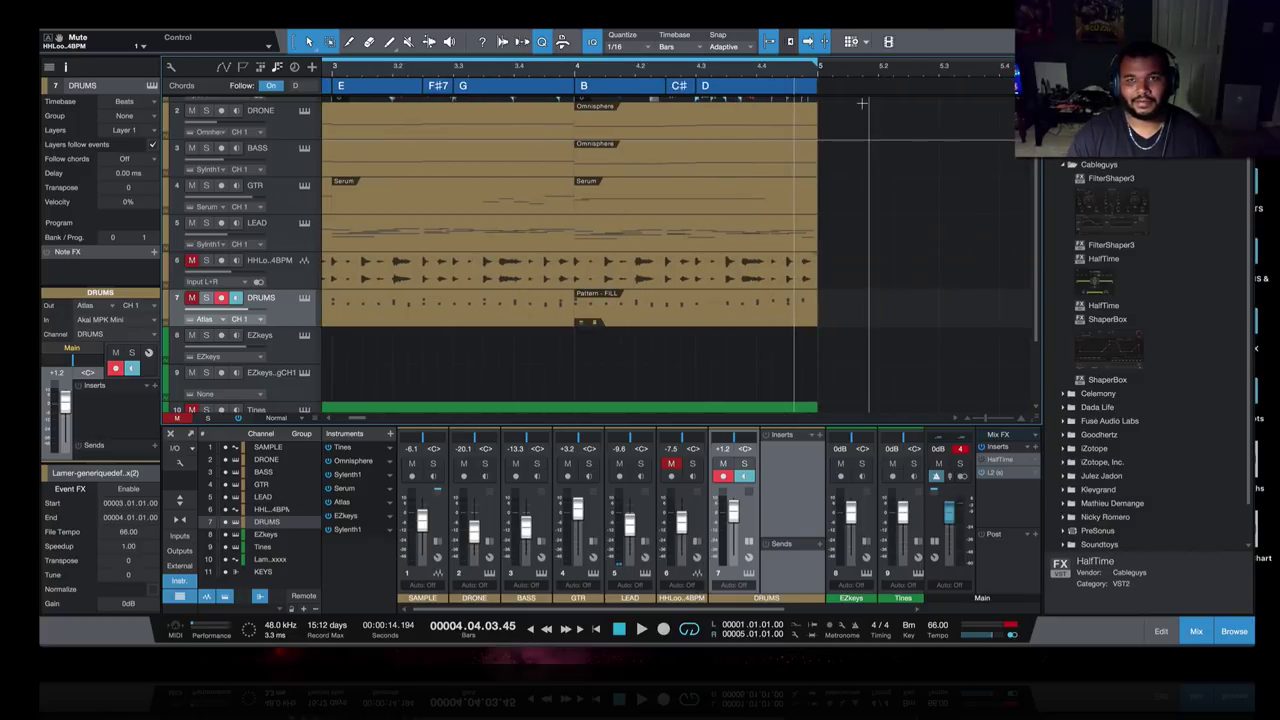
left_click_drag(656, 76, 663, 58)
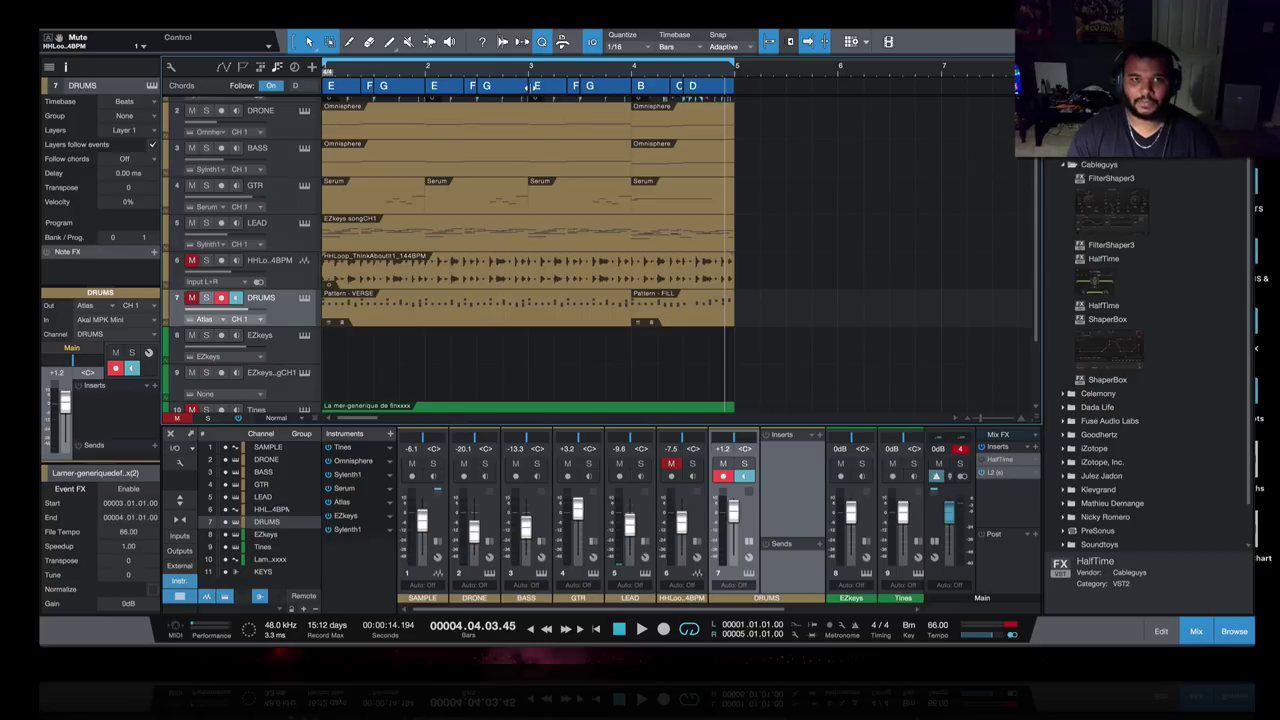
mouse_move(531, 90)
left_mouse_down()
mouse_move(556, 104)
mouse_move(528, 90)
left_mouse_up()
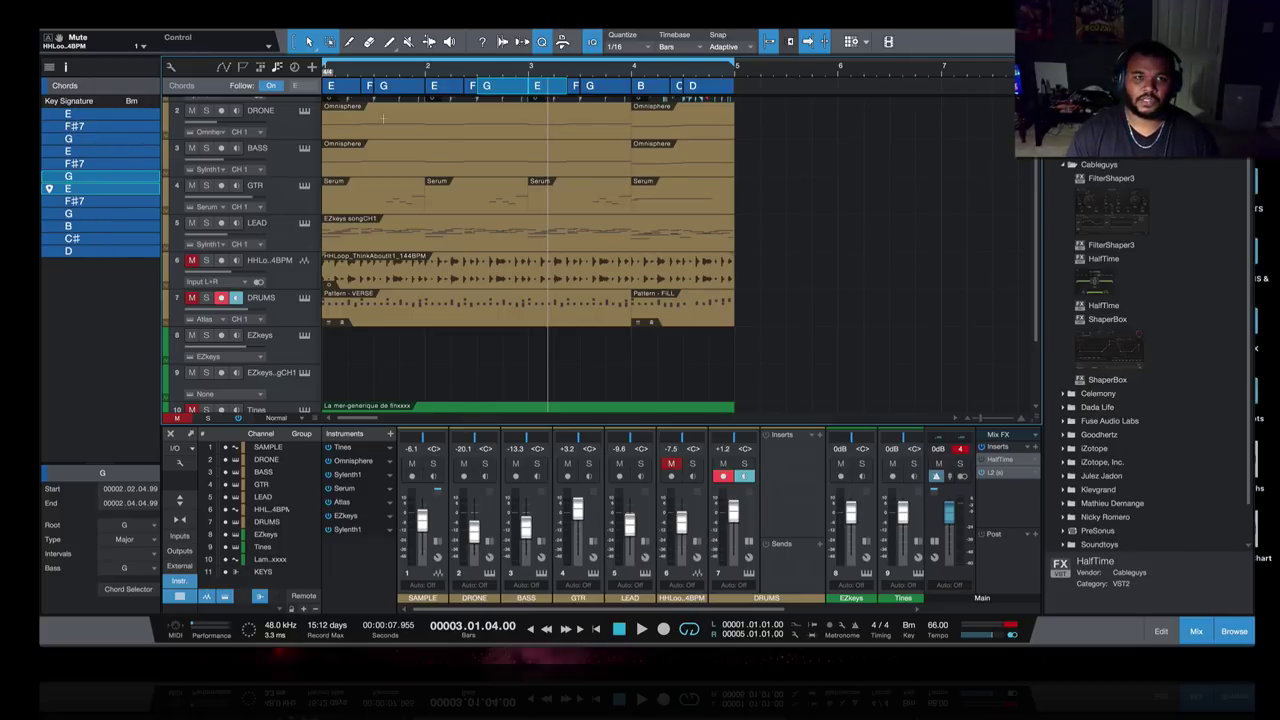
double_click(503, 90)
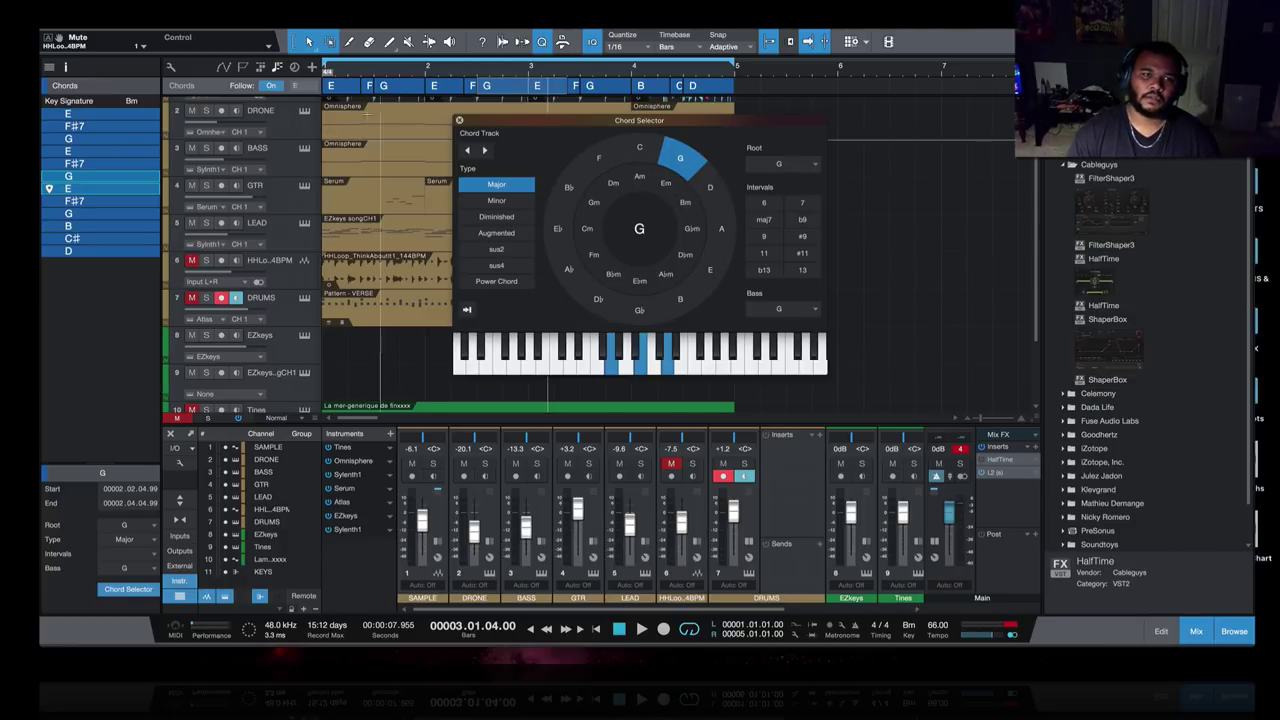
left_click(331, 88)
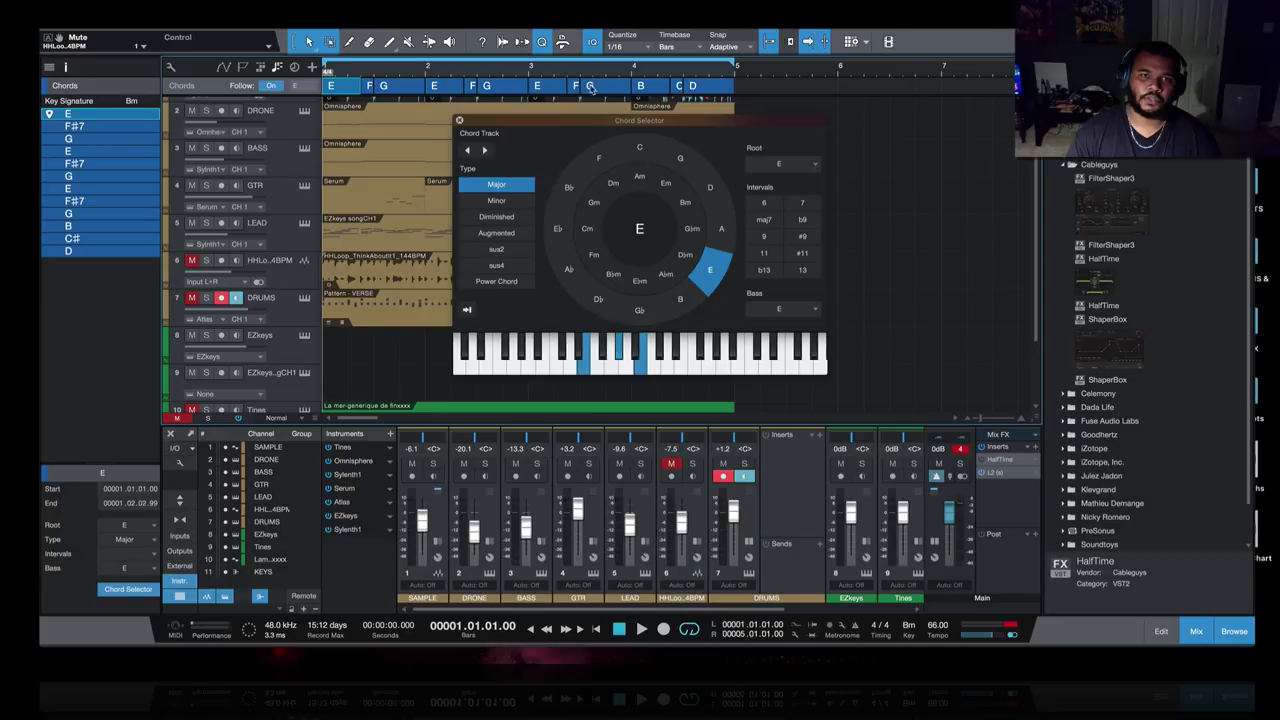
left_click(711, 87)
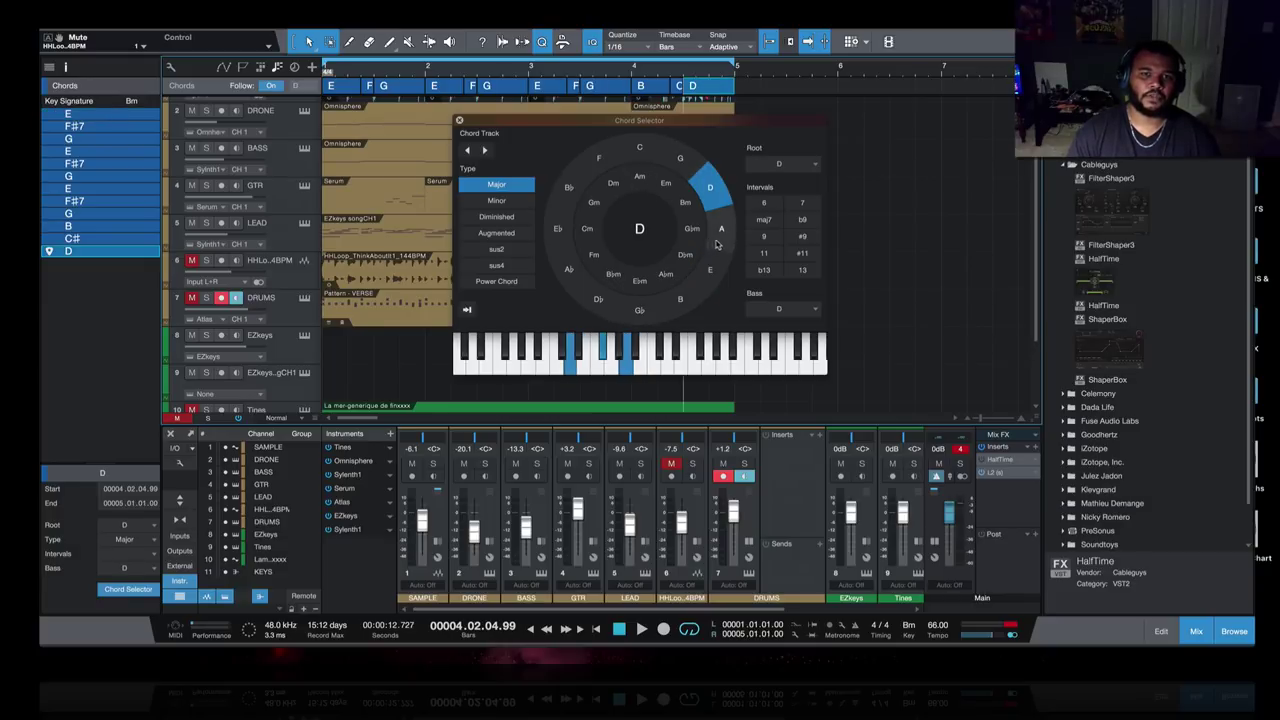
left_click(497, 88)
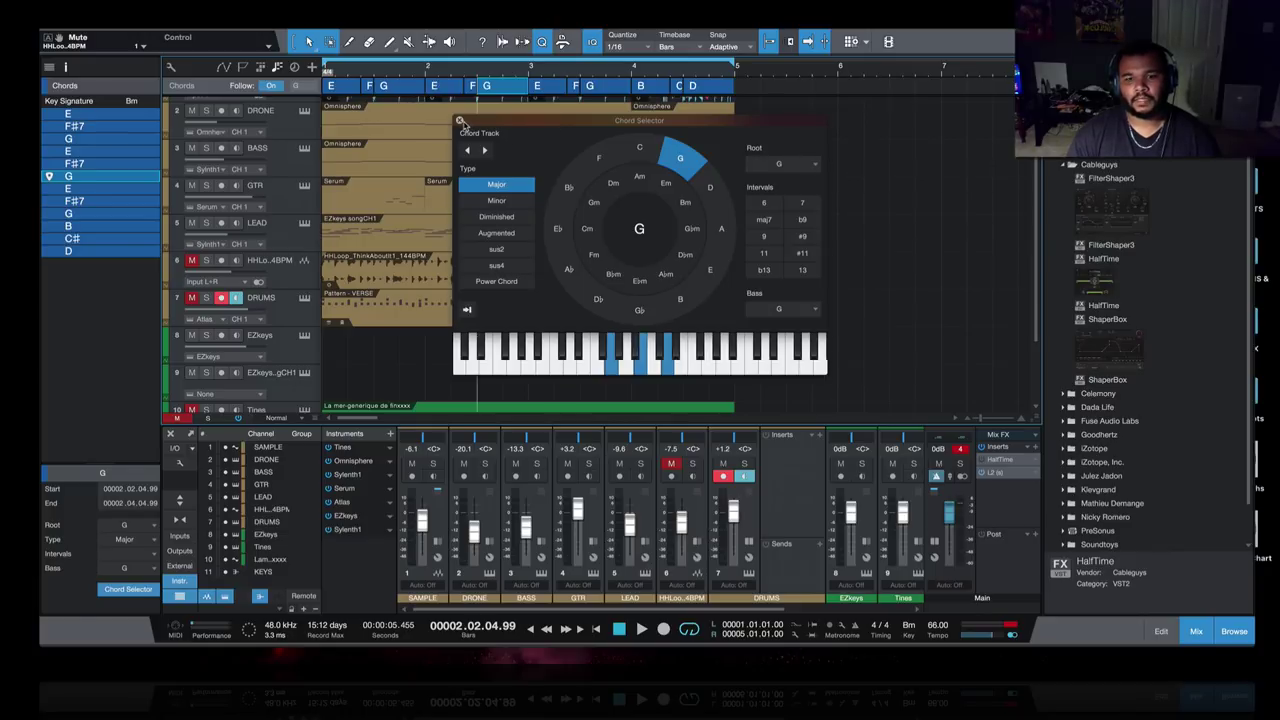
left_click_drag(469, 126, 468, 126)
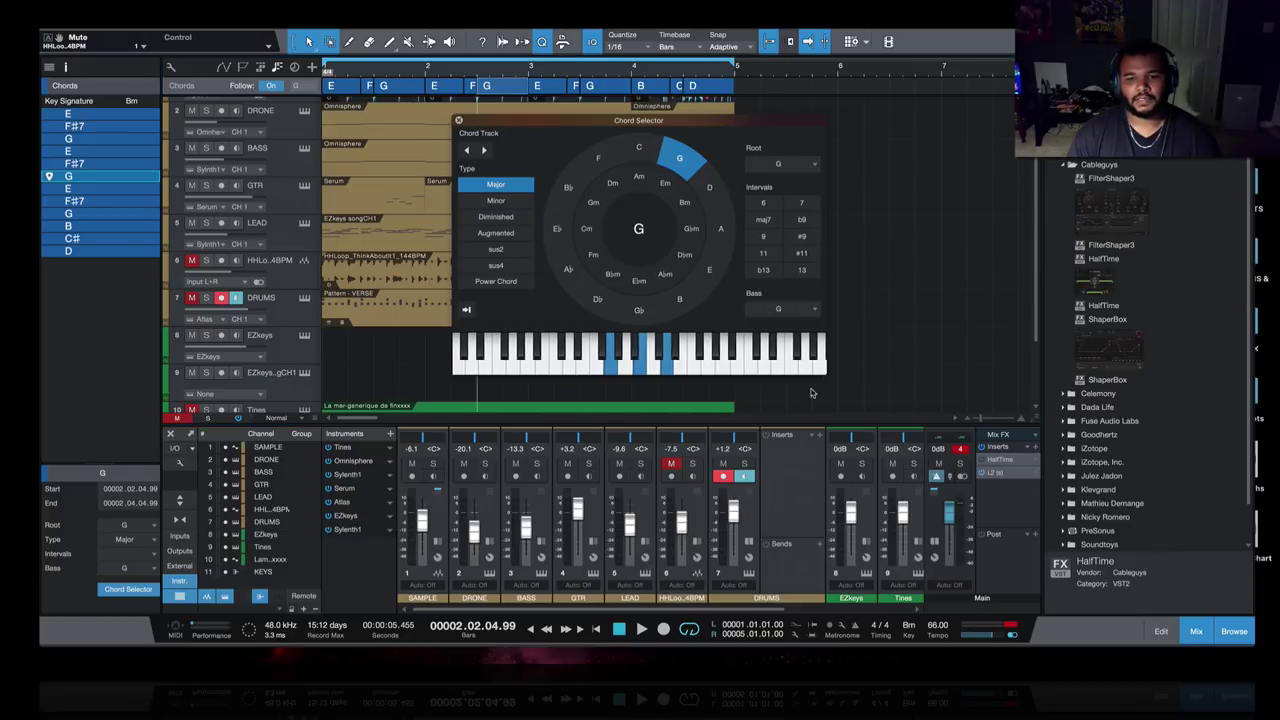
left_click(458, 120)
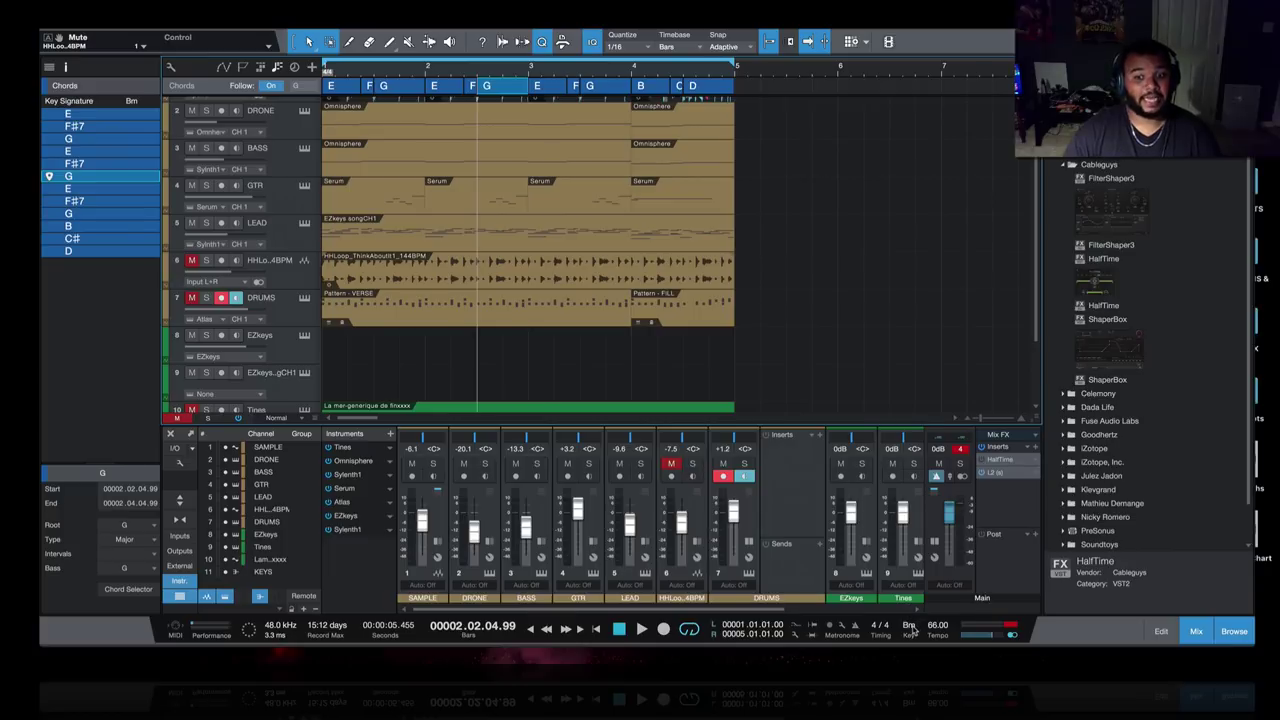
- Open the GTR part in the note editor and display the LEAD, DRONE, BASS, EZkeys and Tines notes alongside it for comparison
scroll(491, 210, "up", 1)
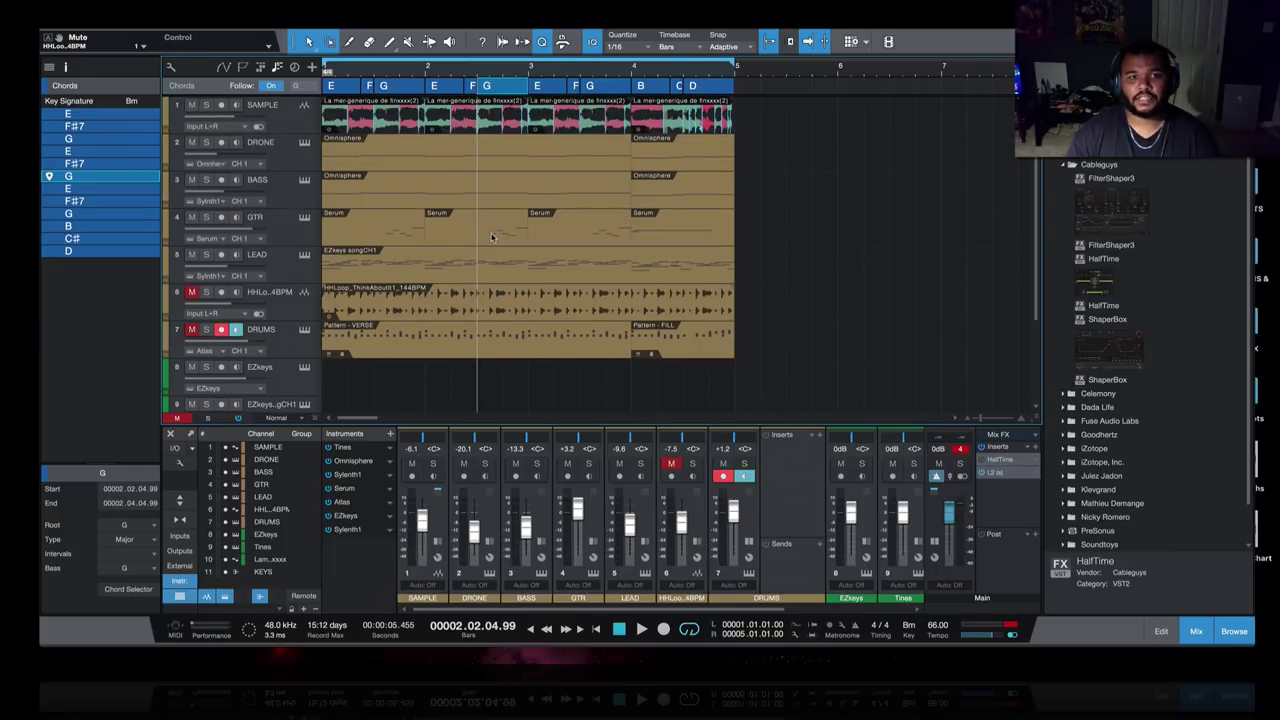
double_click(491, 237)
scroll(545, 490, "down", 3)
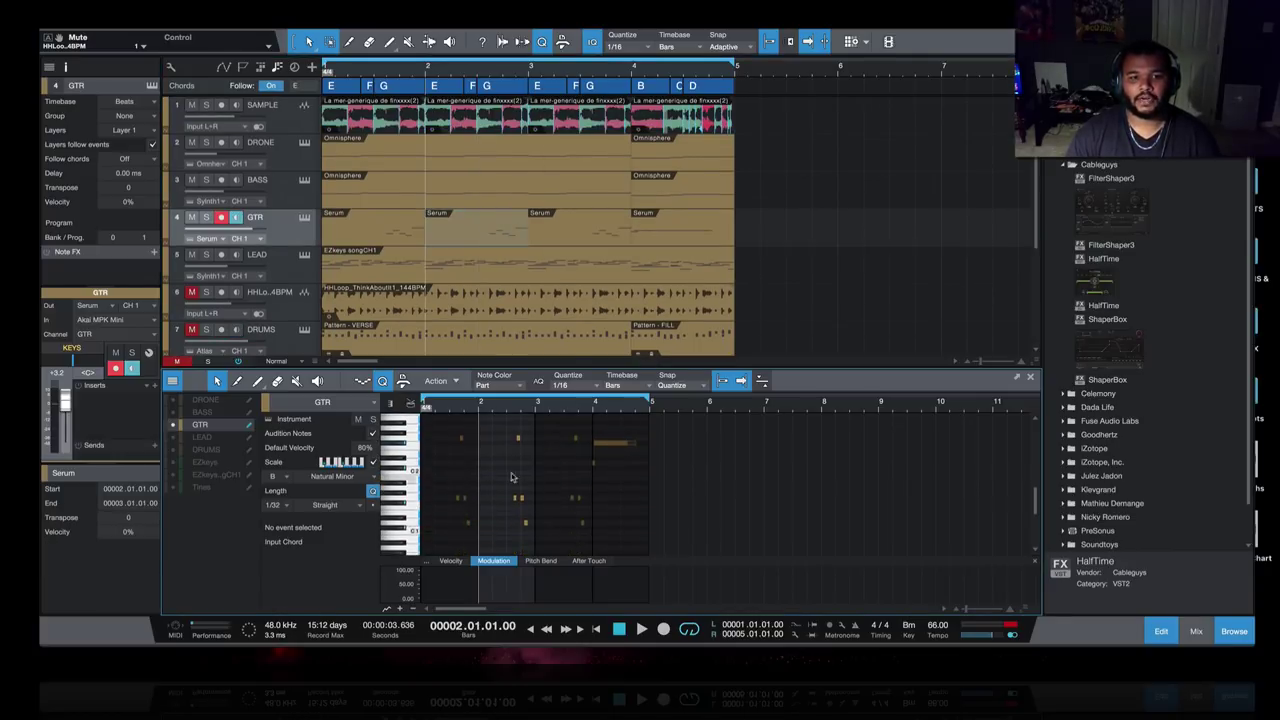
left_click(173, 437)
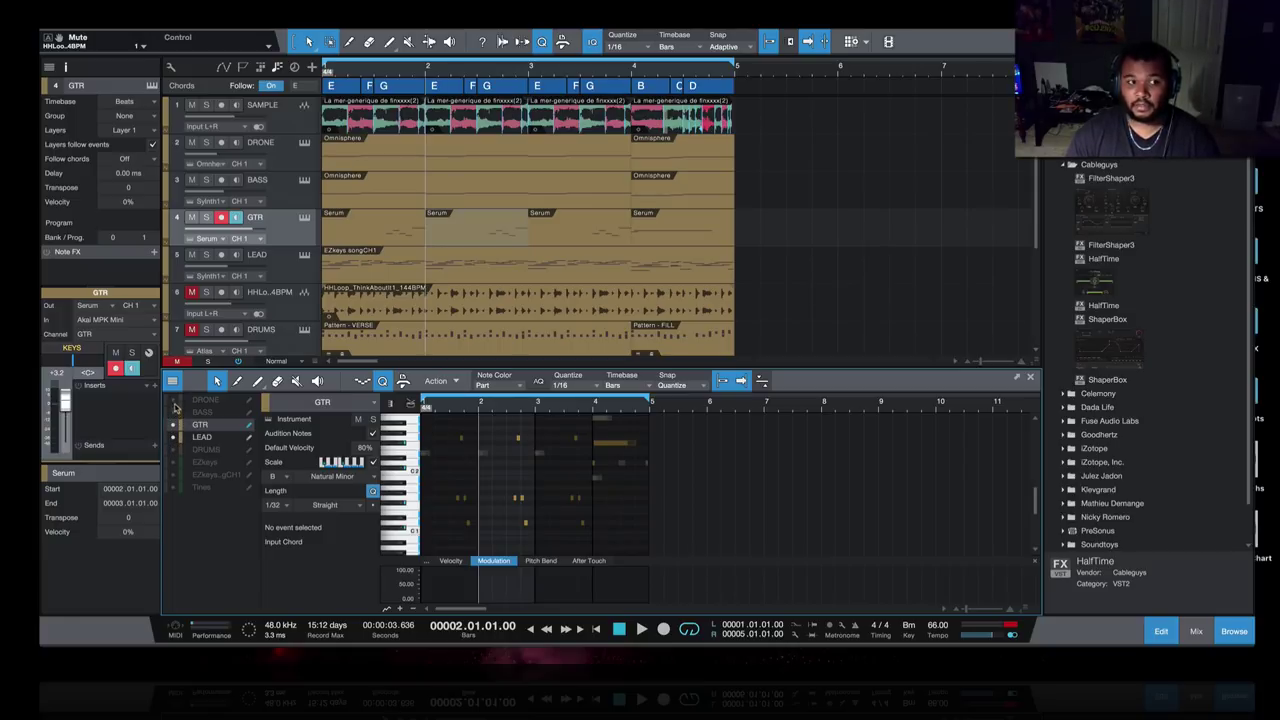
left_click(173, 400)
left_click(173, 412)
left_click(173, 462)
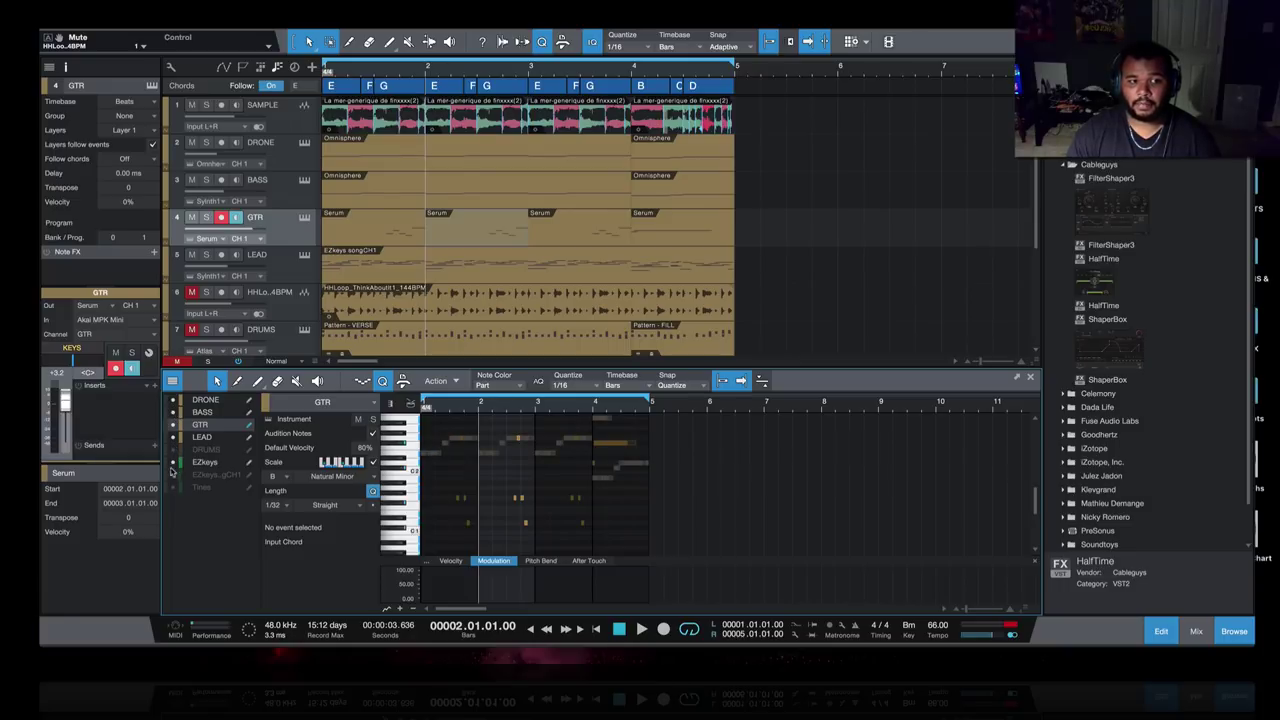
left_click(173, 487)
left_click_drag(515, 403, 524, 460)
scroll(540, 470, "up", 8)
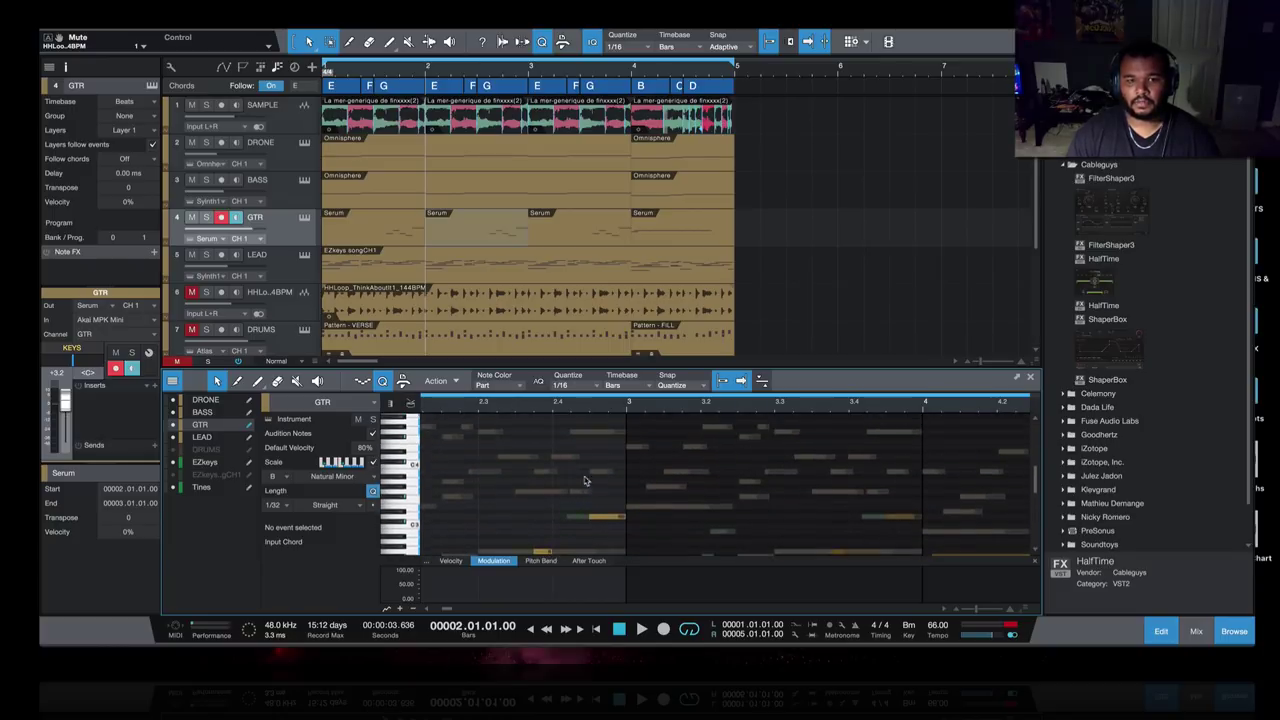
scroll(590, 490, "up", 3)
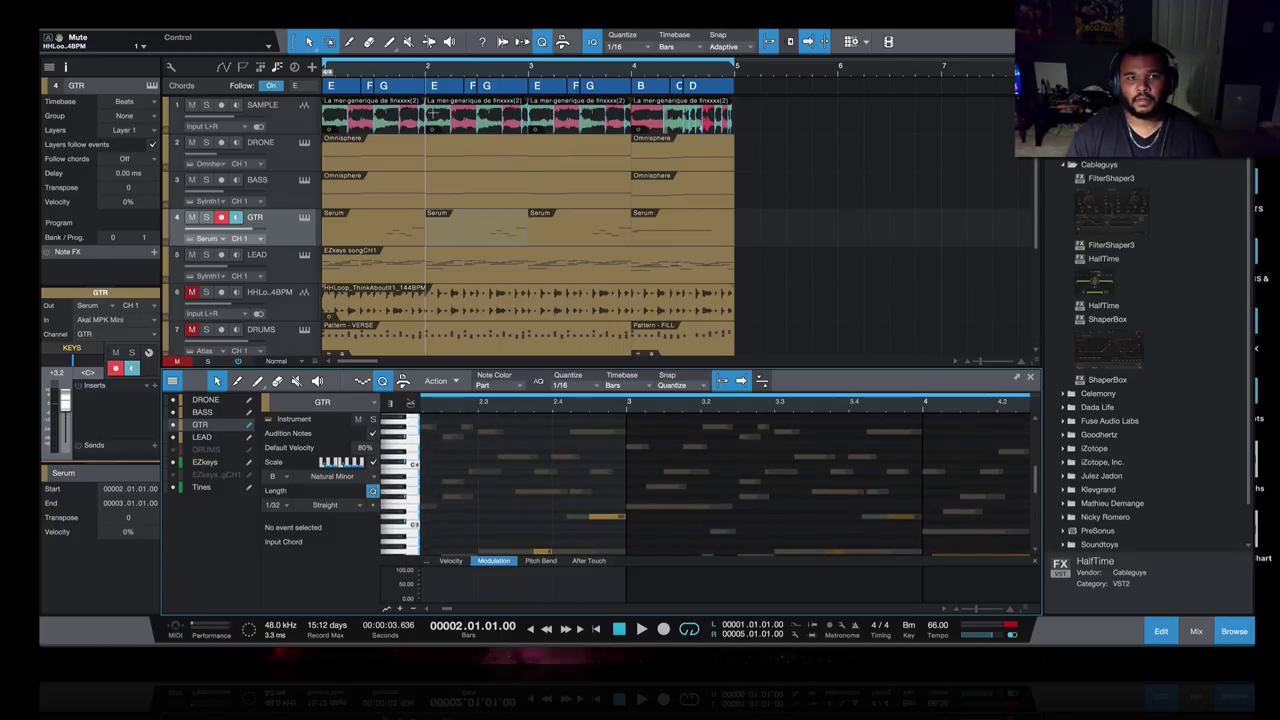
- Inspect the bar 1 G chord in the Chord Selector, and close both the selector and the note editor
left_click_drag(446, 74, 490, 92)
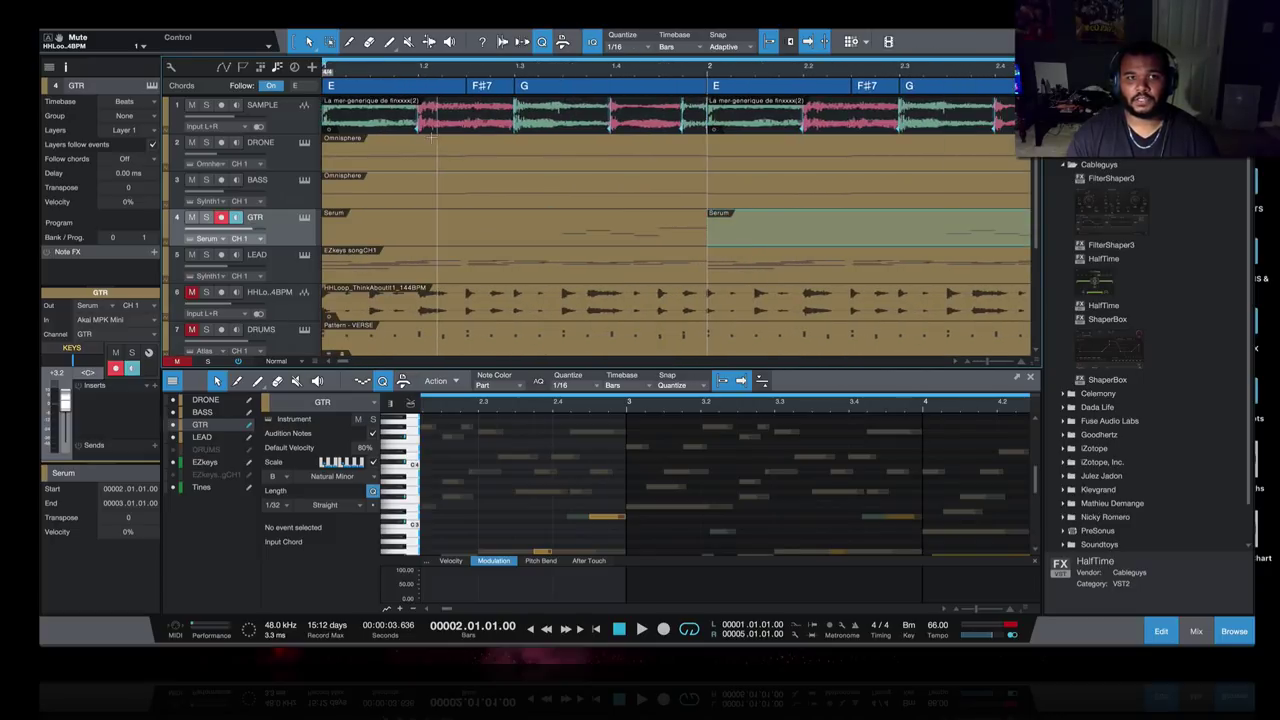
left_click(630, 89)
double_click(630, 89)
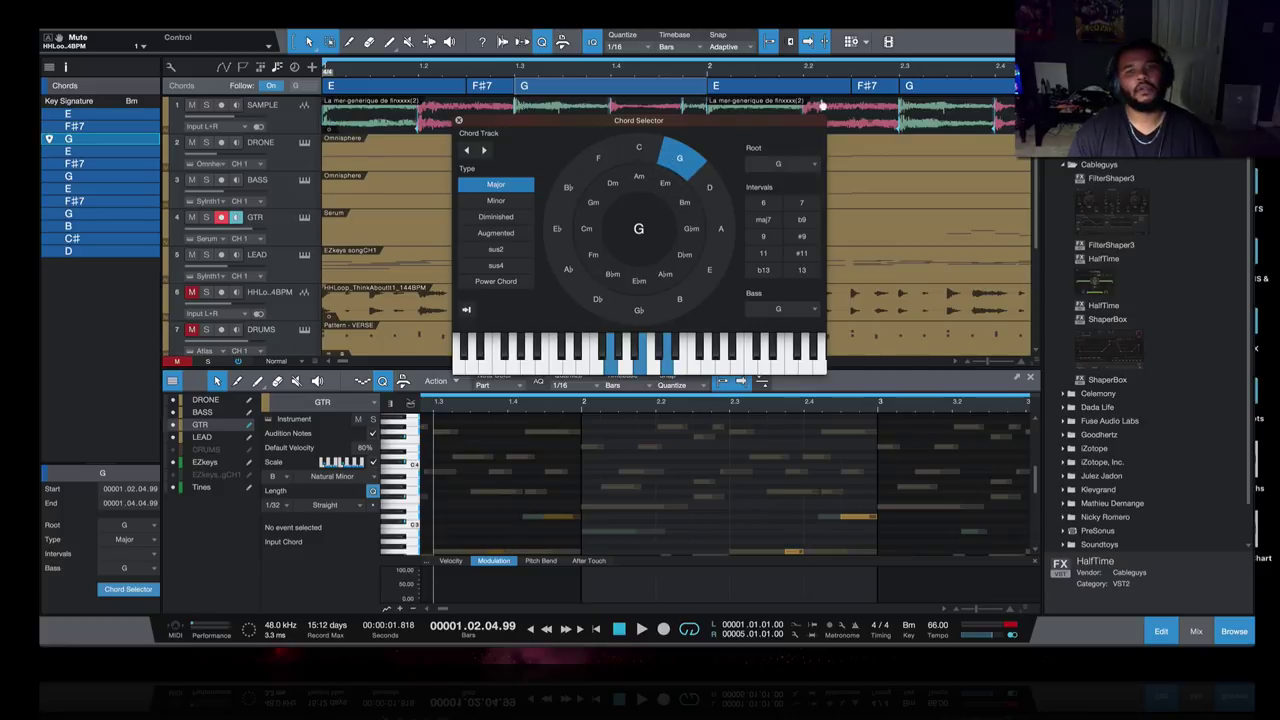
left_click(459, 121)
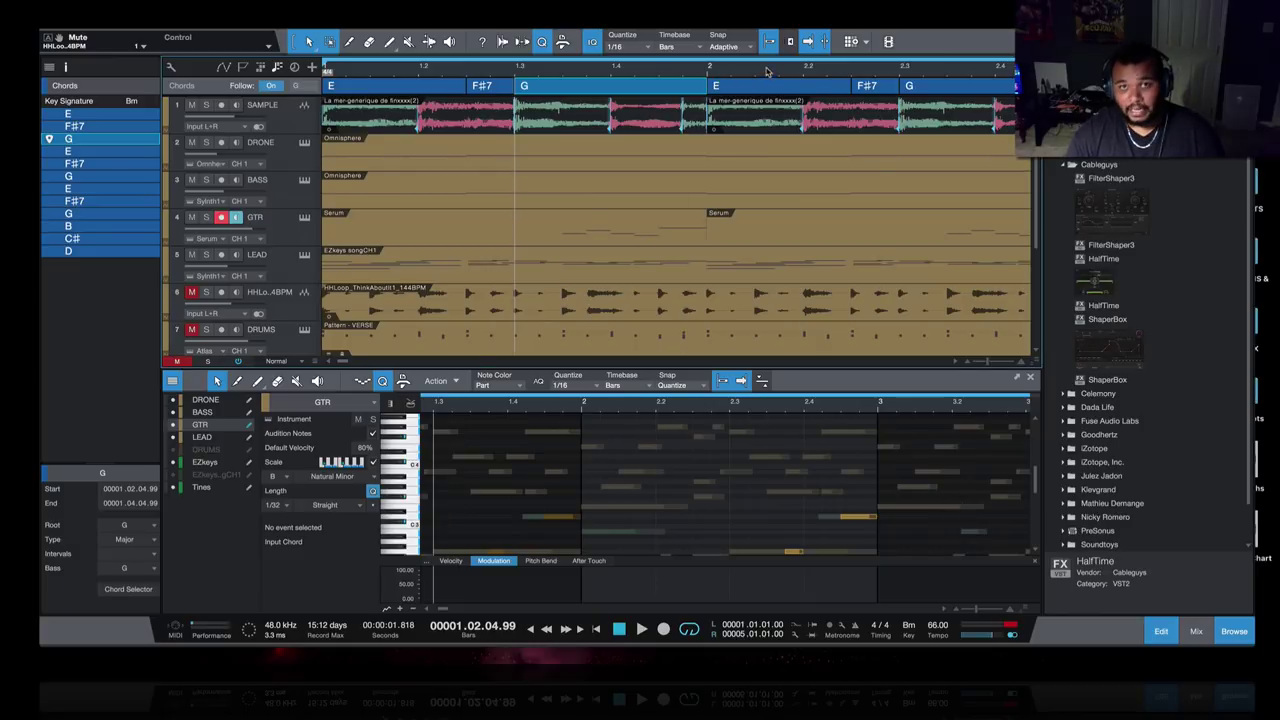
scroll(767, 64, "down", 2)
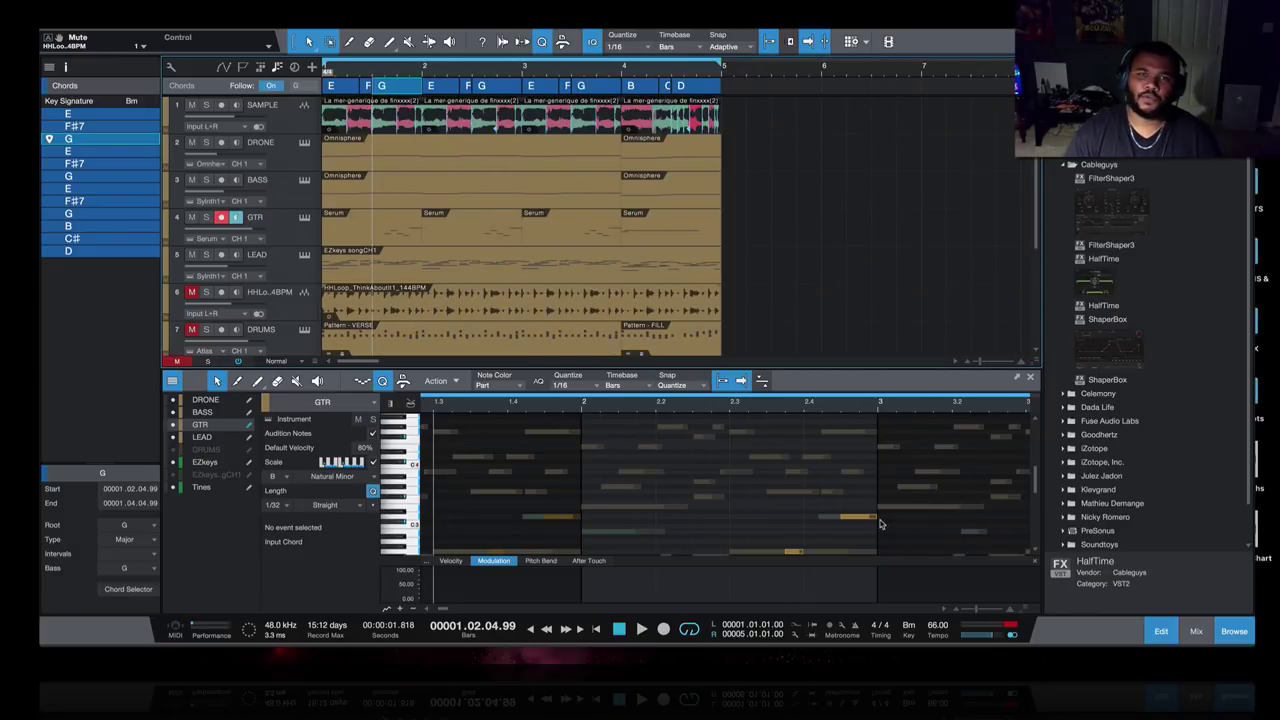
key("F2")
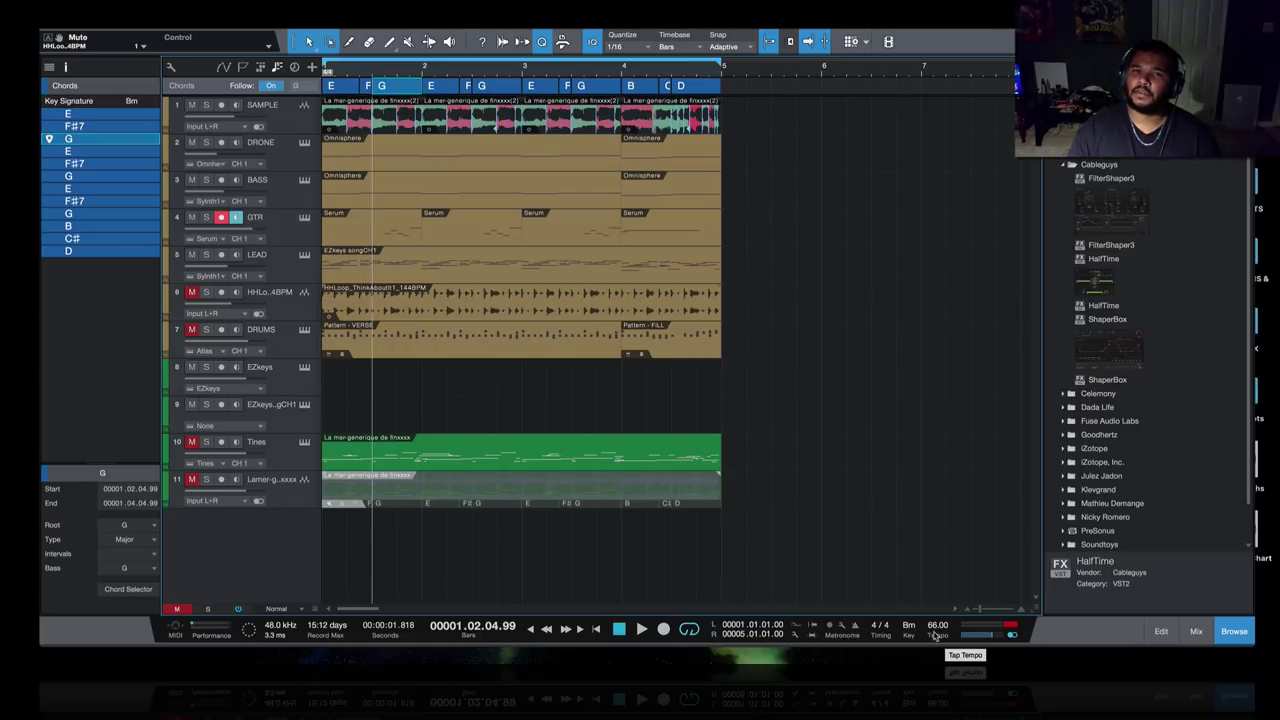
- Return to the song start, set the tempo to 70 BPM and play the arrangement
left_click(597, 630)
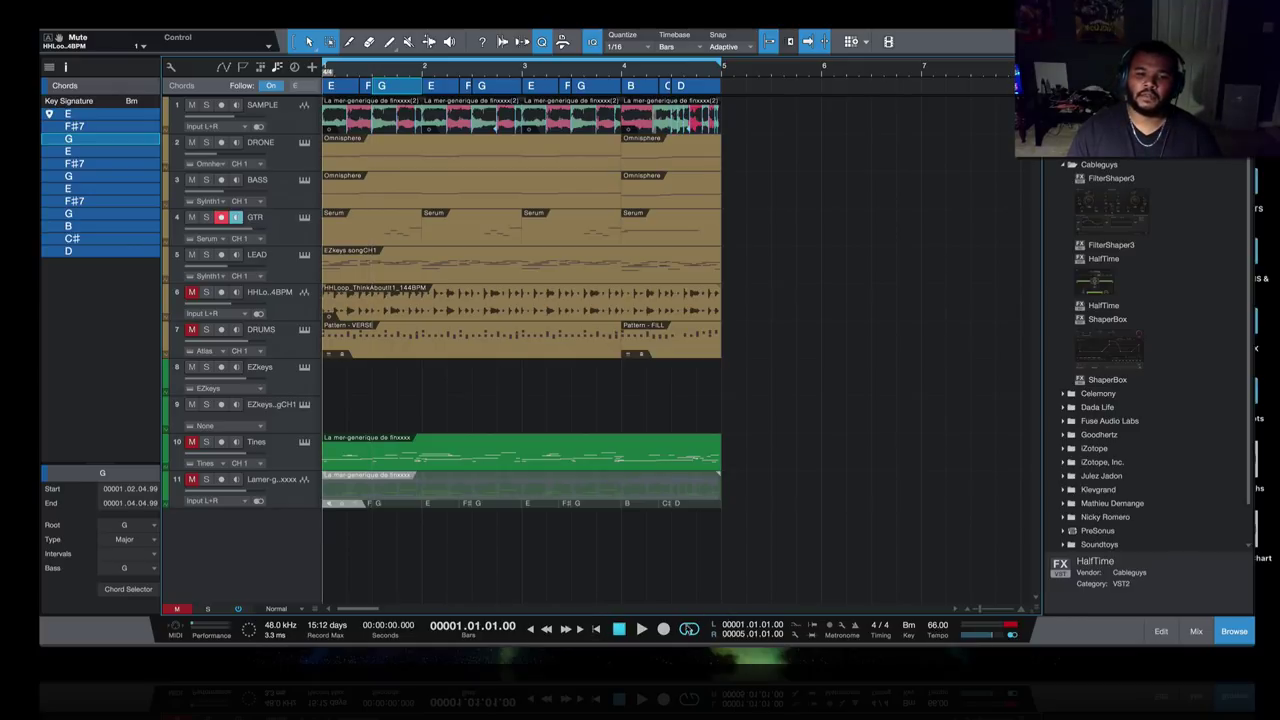
scroll(940, 631, "up", 4)
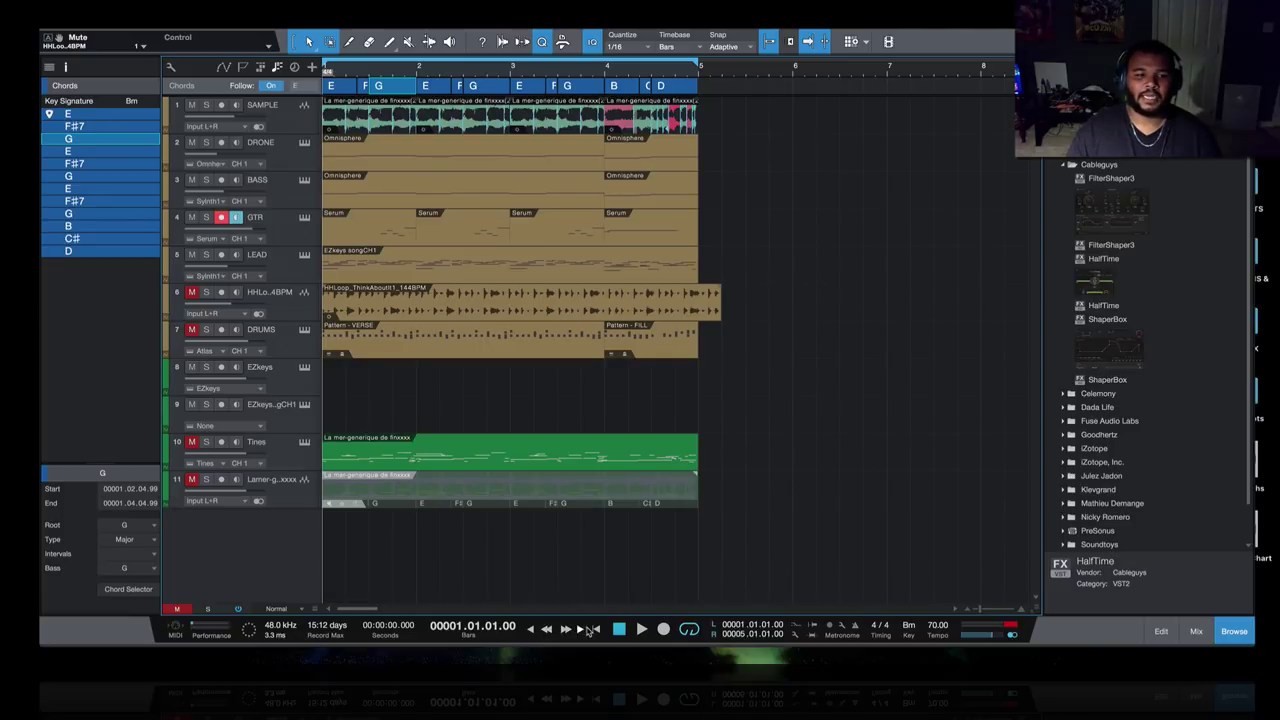
key("space")
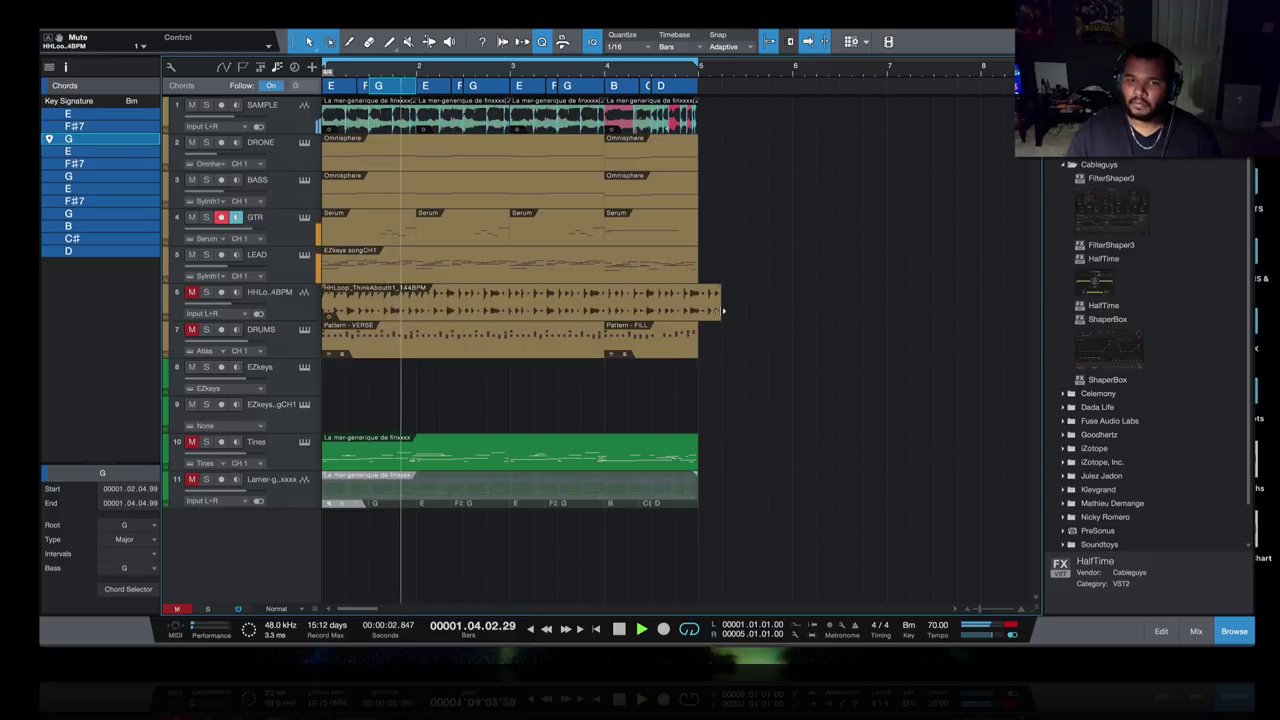
- Time-stretch the HHLoop clip to end at bar 5 and unmute the HHLoop and DRUMS tracks
left_click_drag(723, 311, 698, 312)
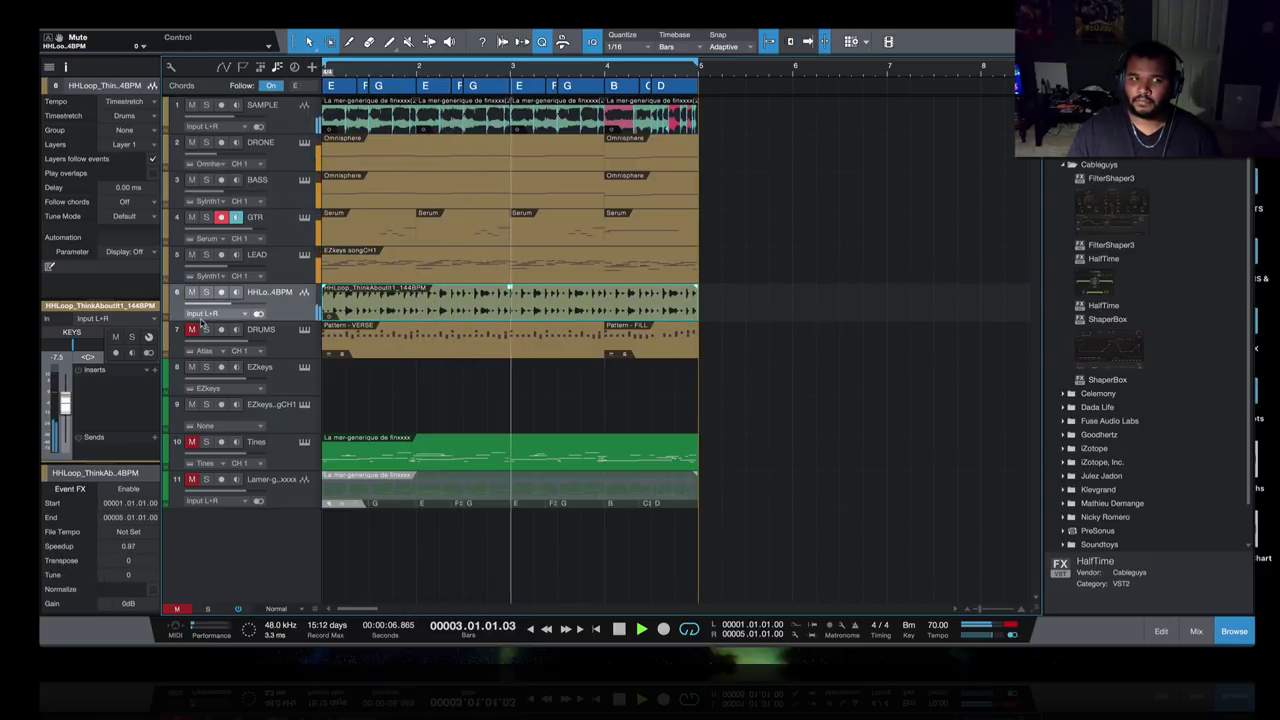
left_click(192, 292)
left_click(192, 329)
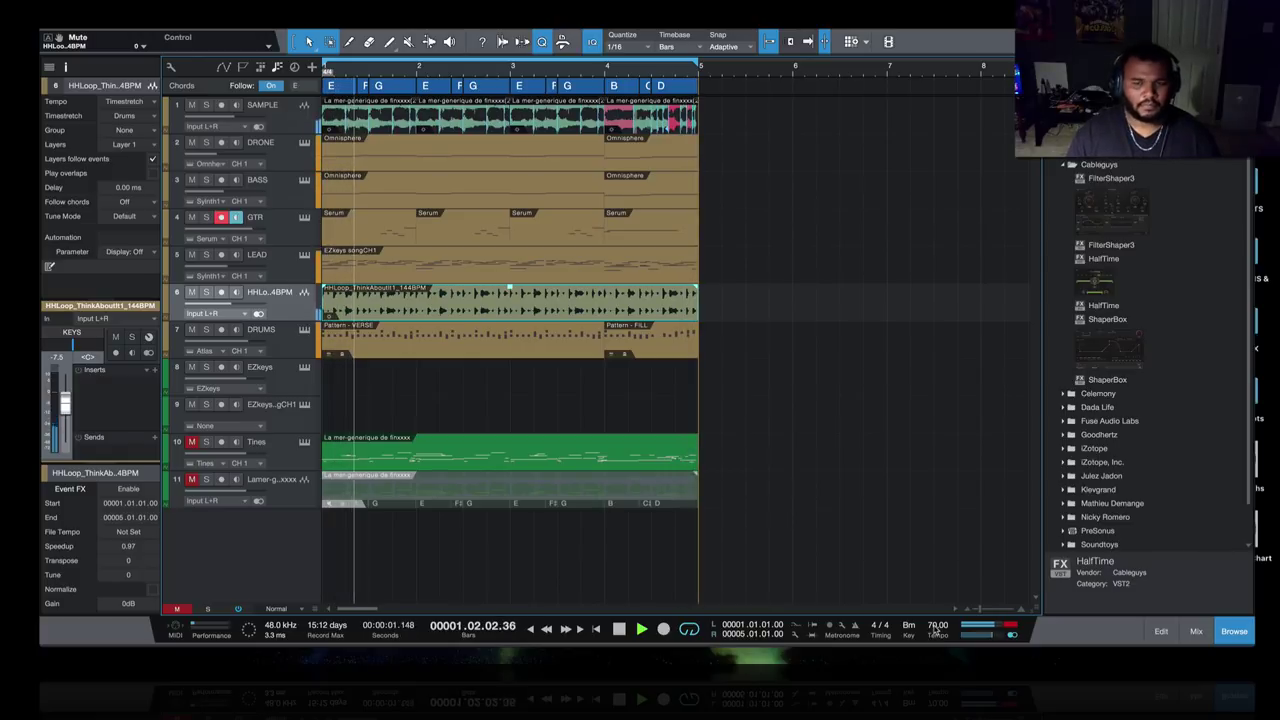
- Set the tempo to 69 BPM and time-stretch the HHLoop clip to end at bar 5, stopping playback after listening
scroll(935, 625, "down", 1)
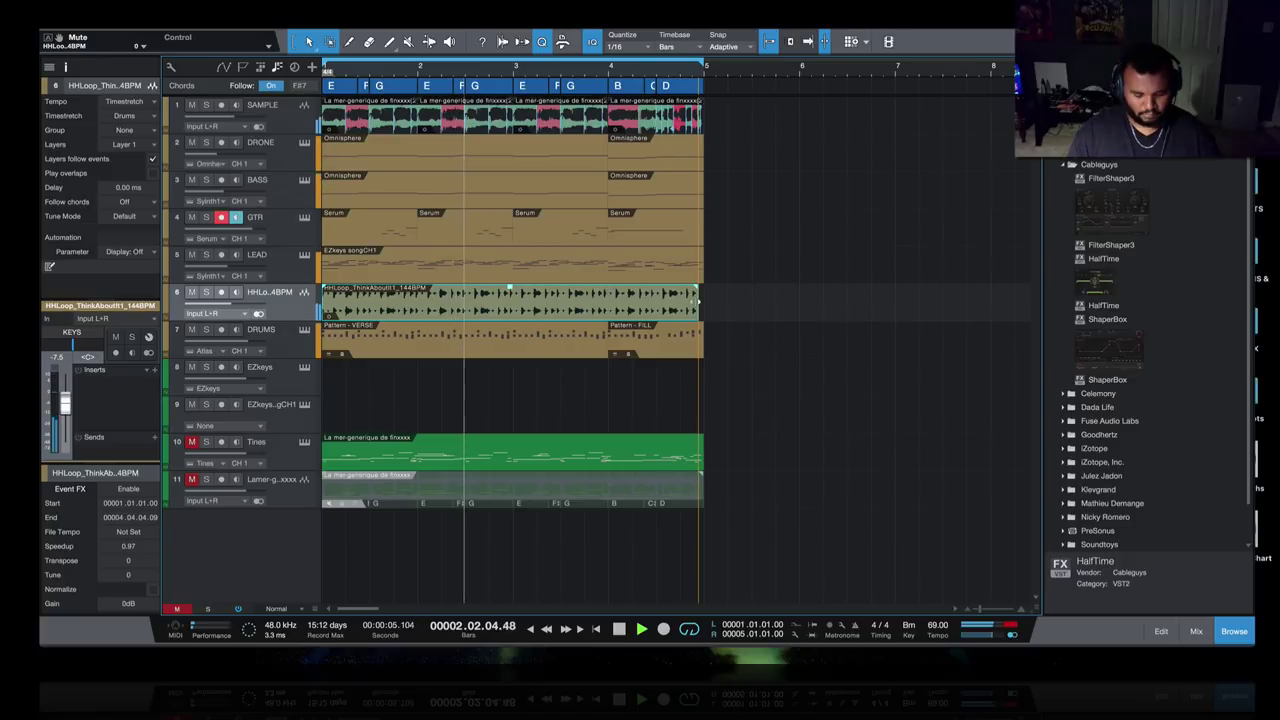
left_click_drag(697, 300, 704, 300)
left_click(731, 316)
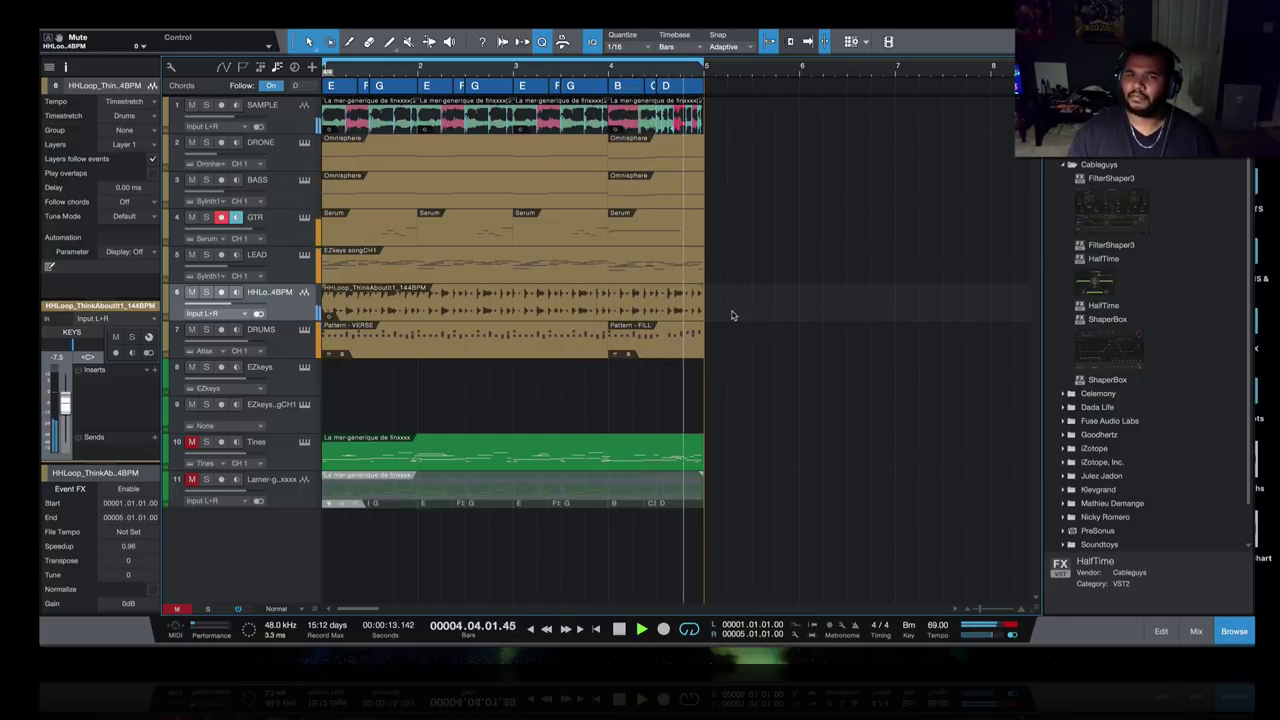
key("space")
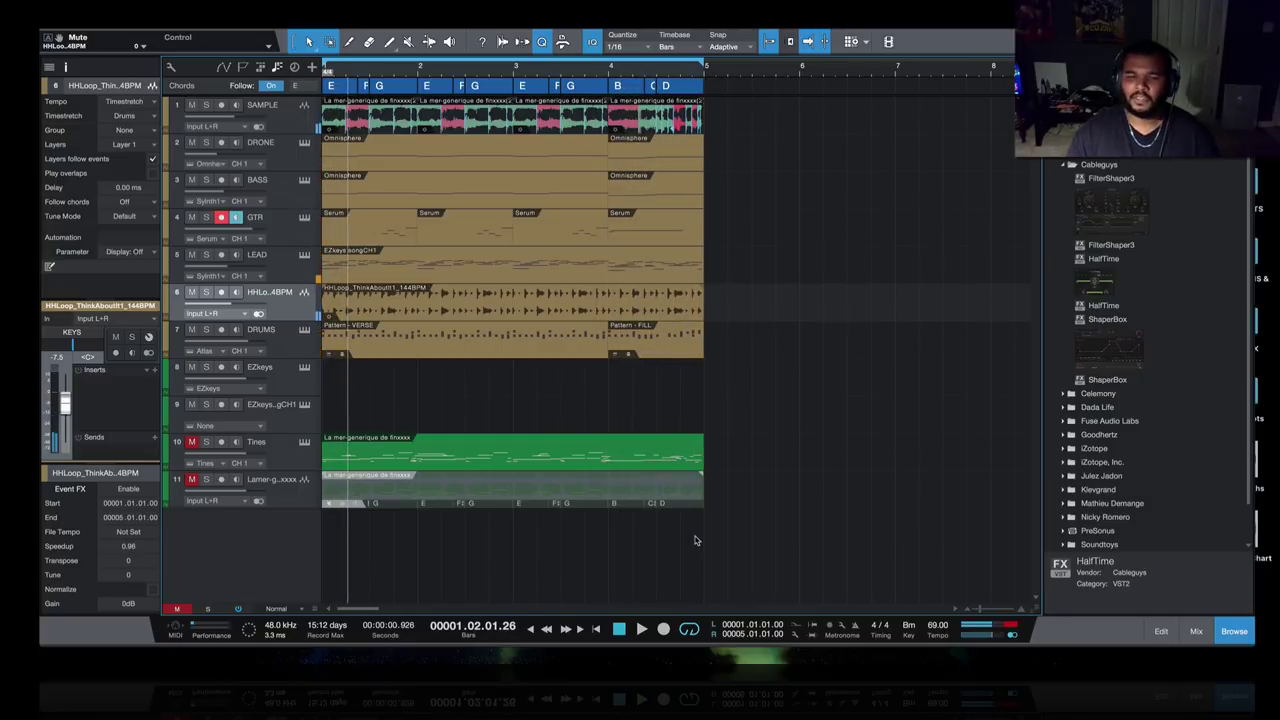